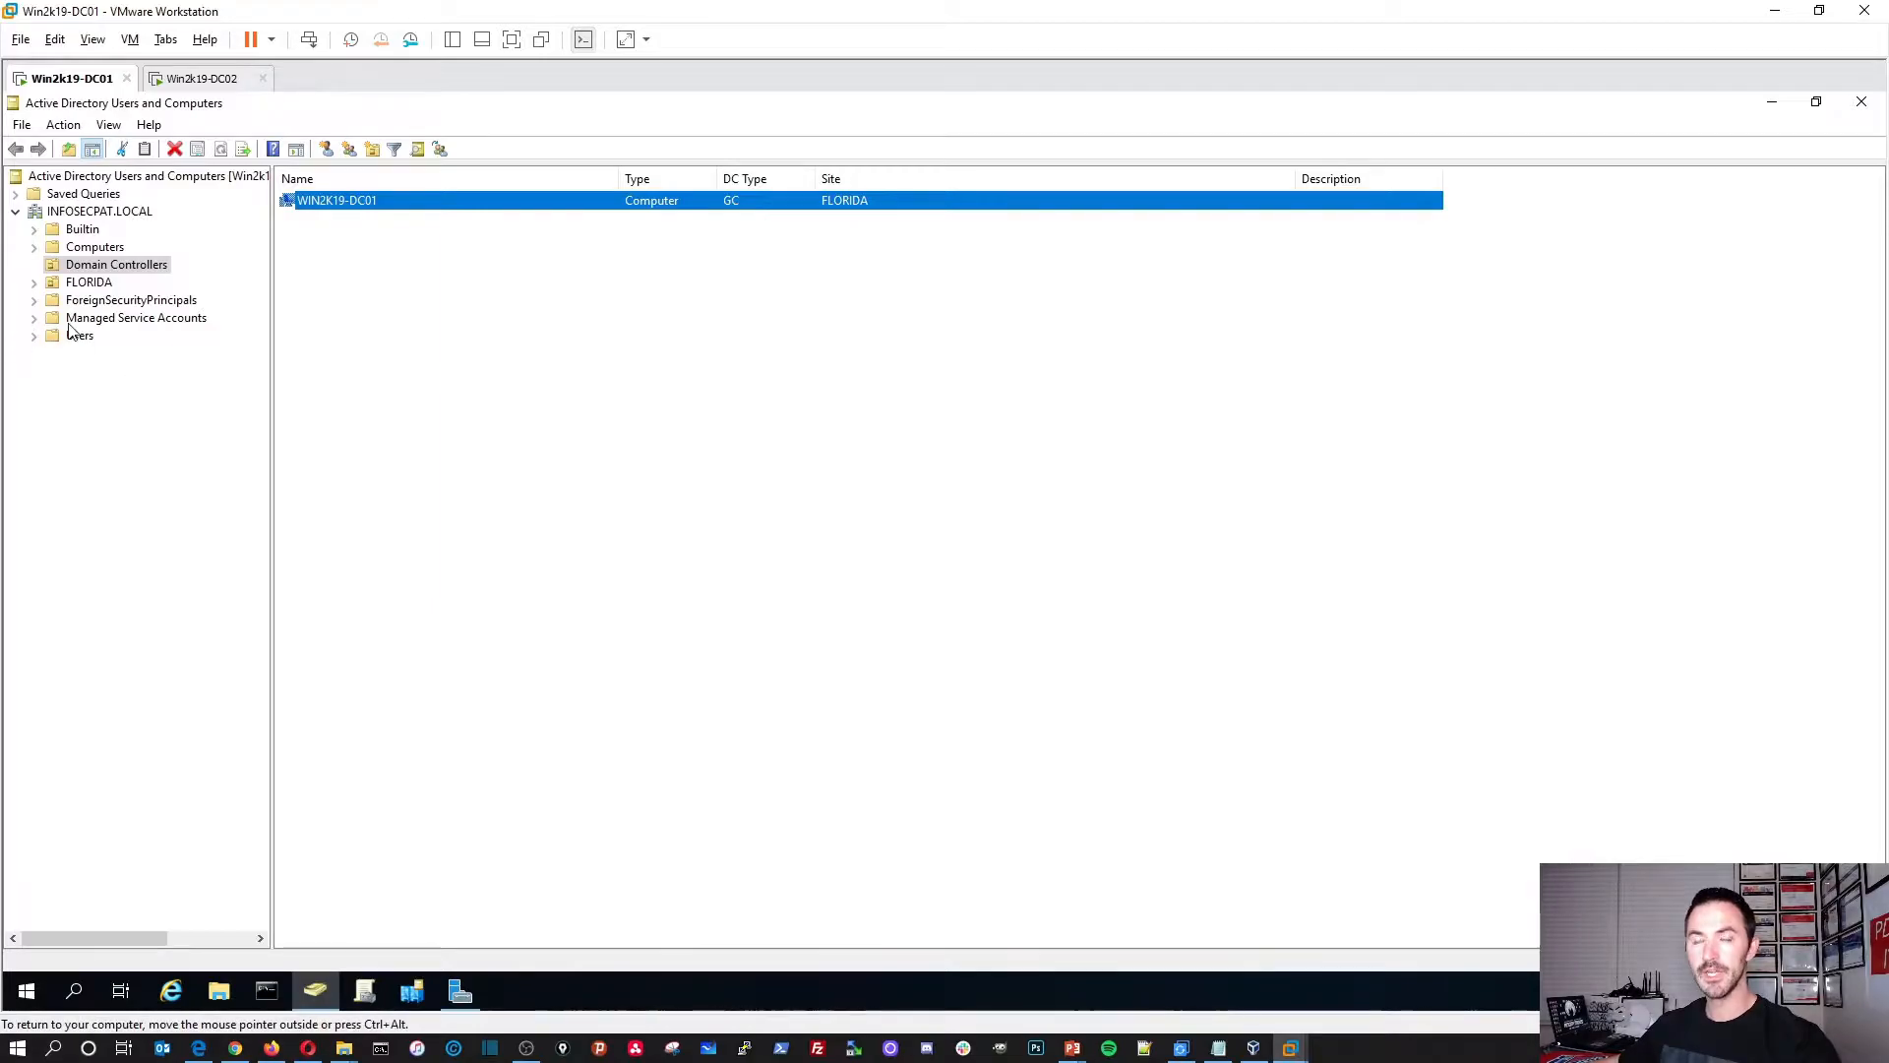
Step: Switch VMware Workstation from DC01's Users and Computers console to the Win2k19-DC02 tab
{"action": "left_click", "coordinate": [189, 83]}
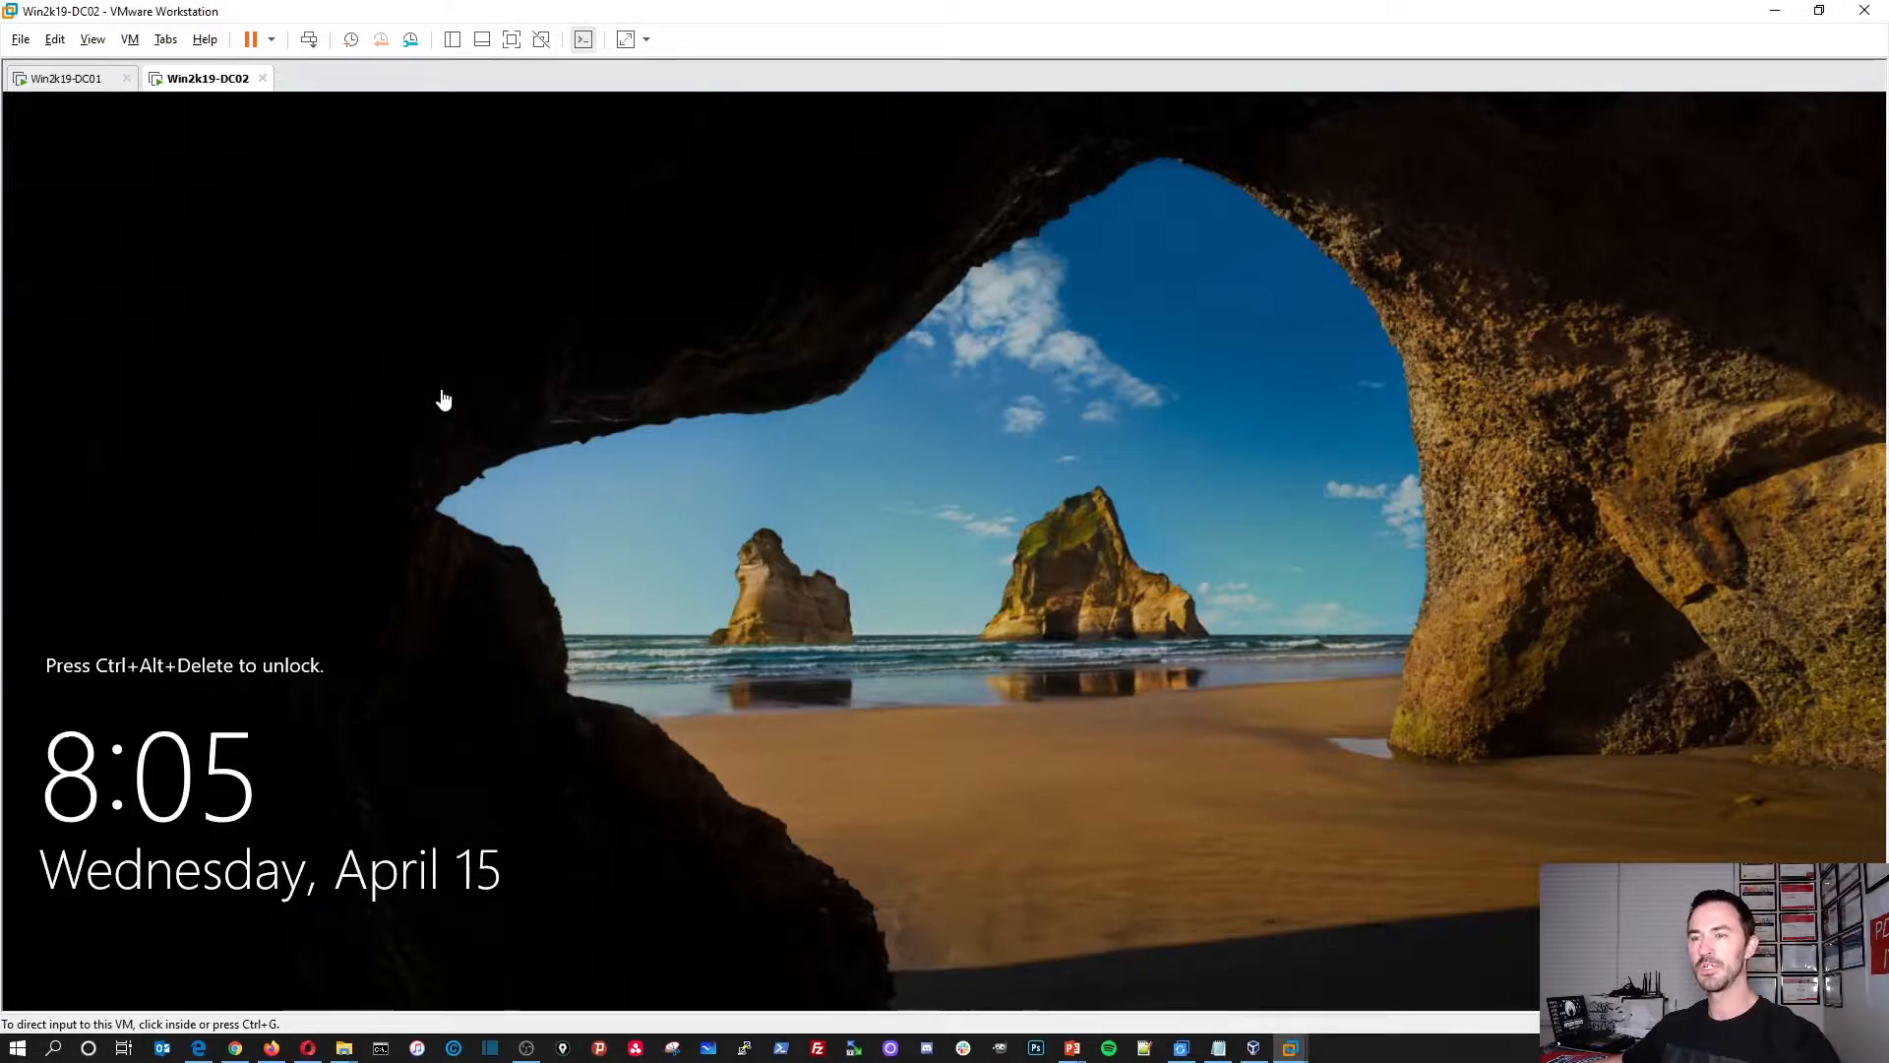
Step: Sign in to DC02 as Administrator using Ctrl+Alt+Del and the account password
{"action": "left_click", "coordinate": [308, 40]}
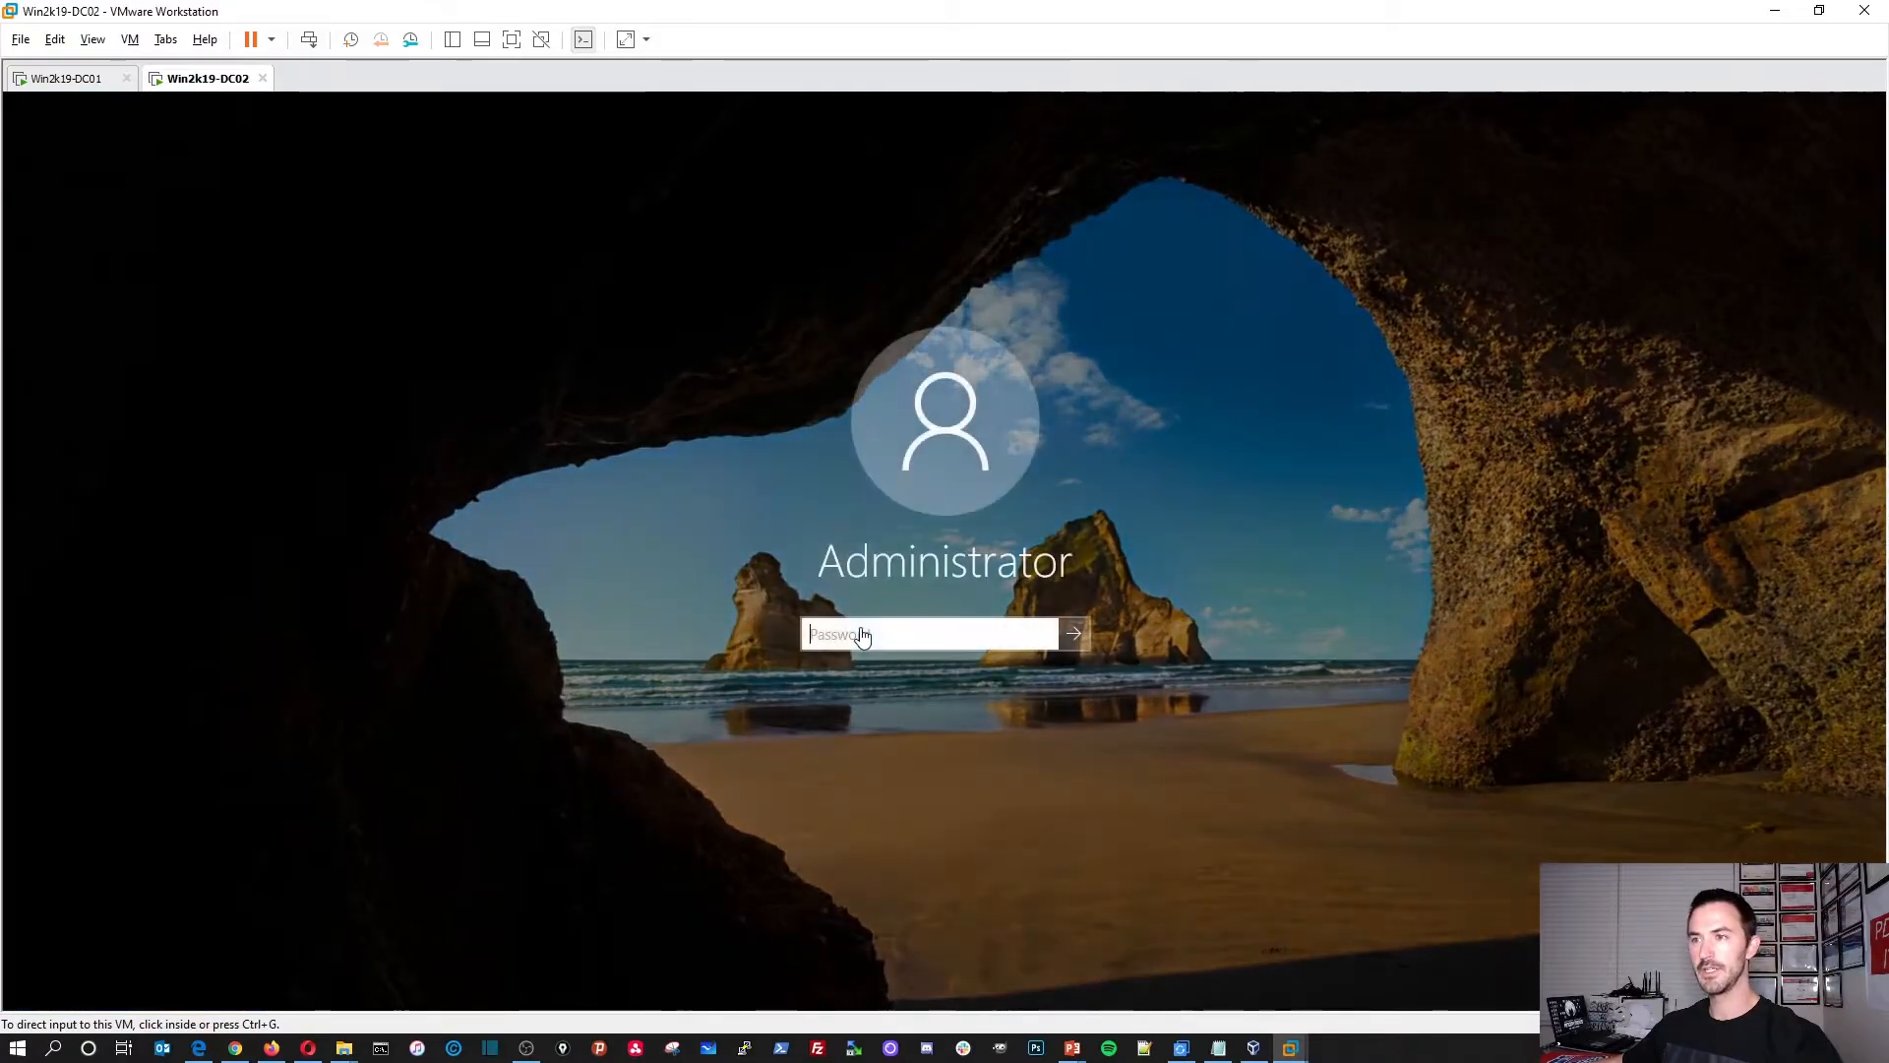
{"action": "left_click", "coordinate": [862, 636]}
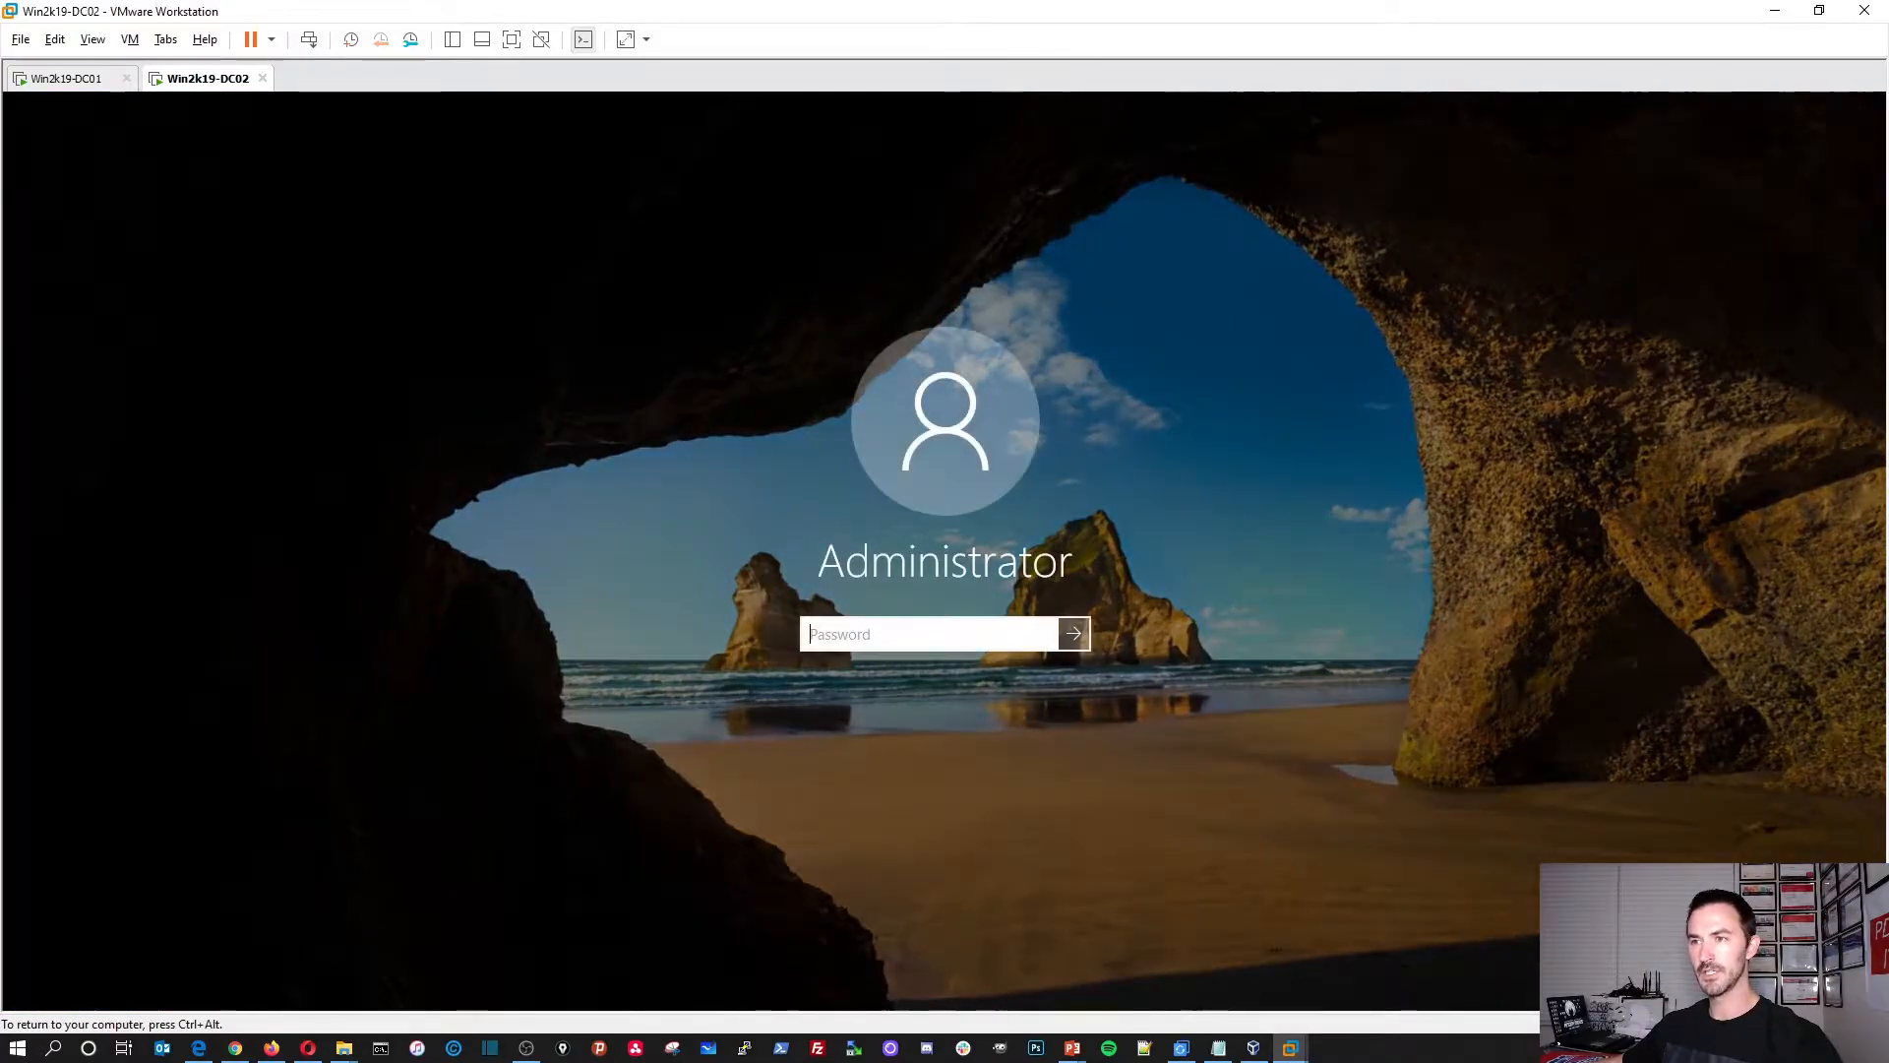
{"action": "type", "text": "********"}
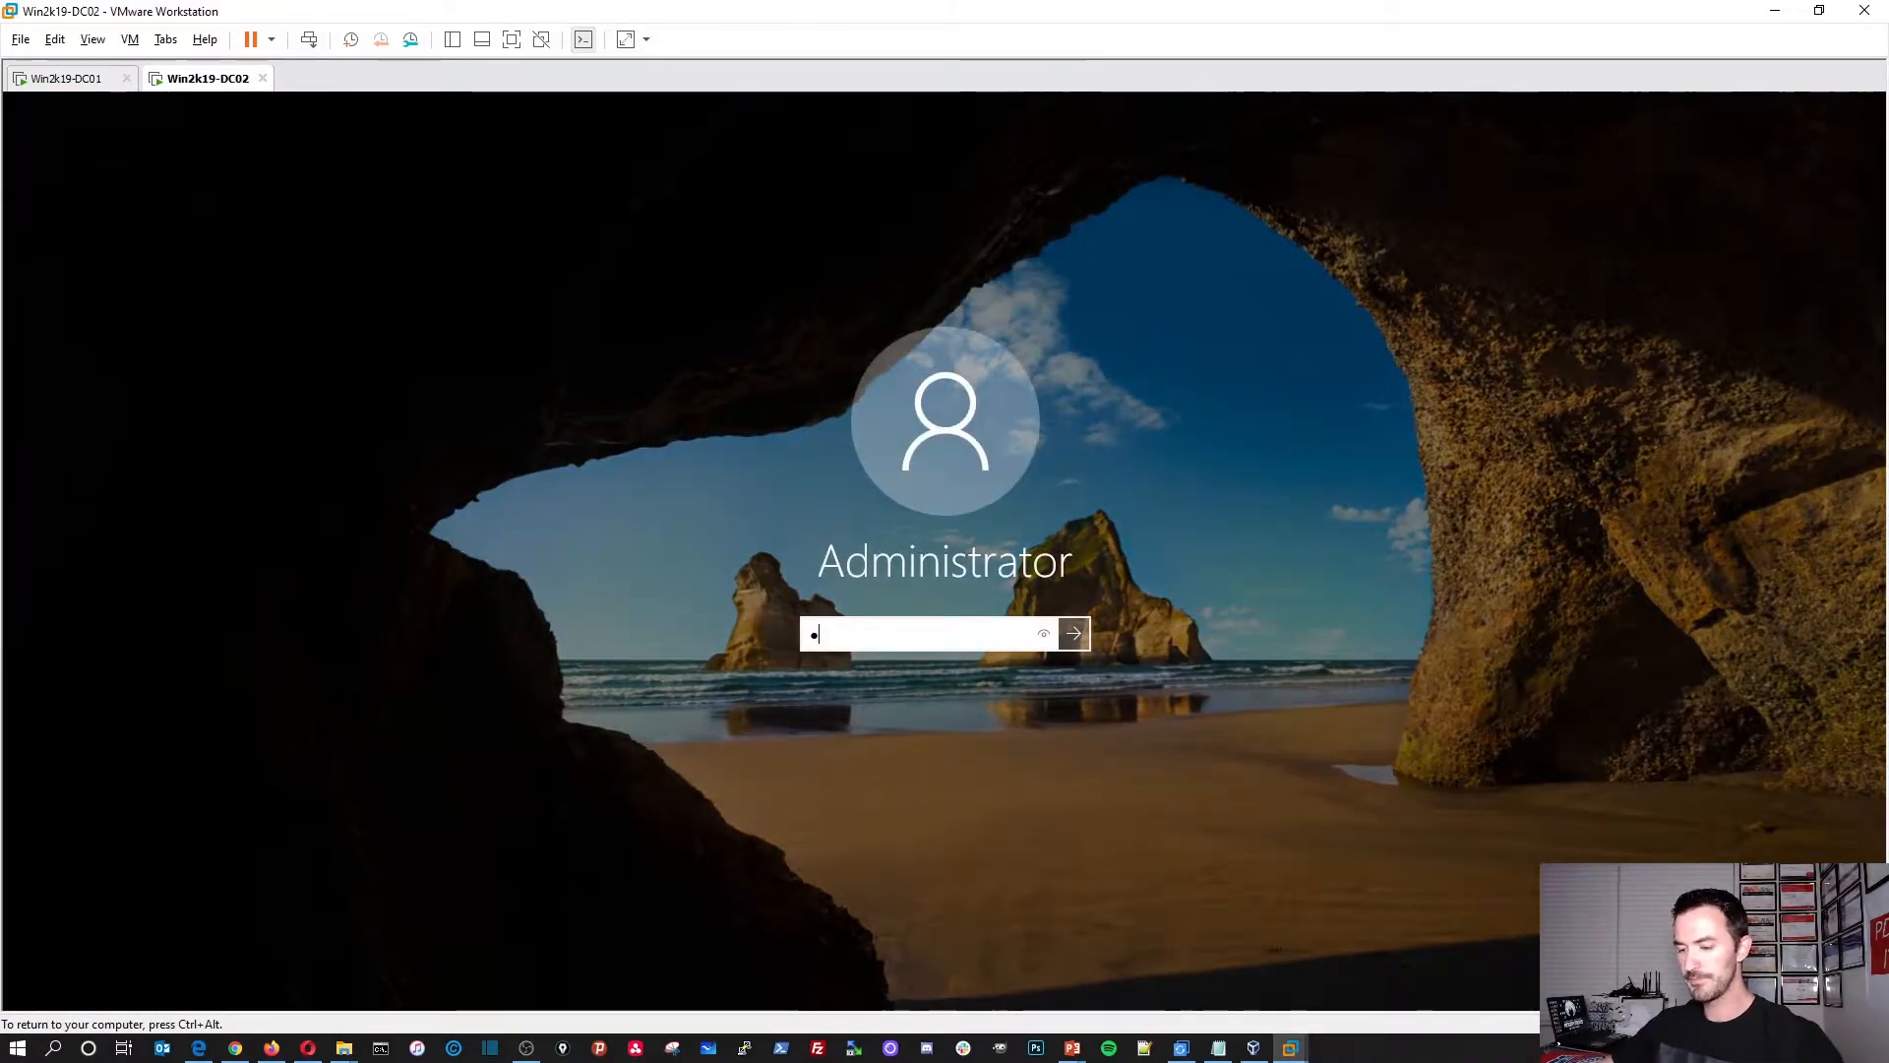
{"action": "type", "text": "**"}
{"action": "key", "text": "Return"}
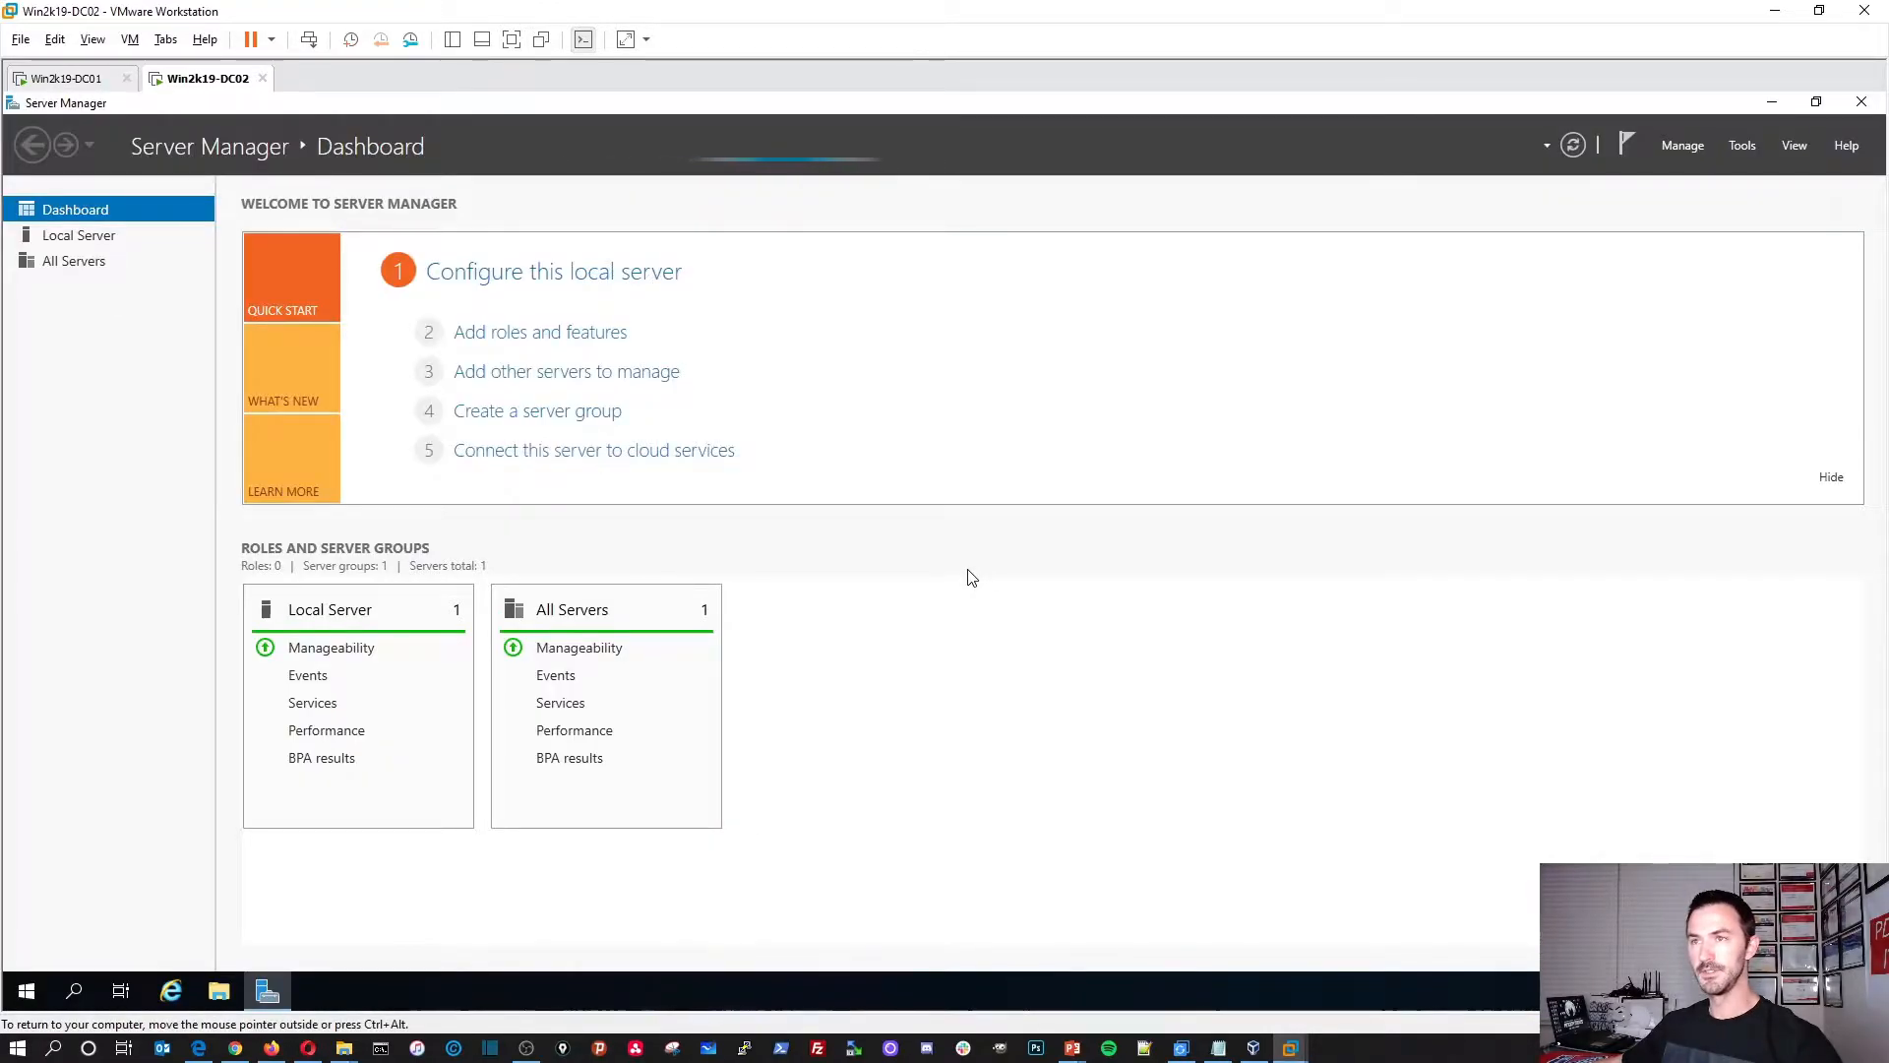
Step: Open Ethernet0's properties from Local Server and turn off IPv6
{"action": "left_click", "coordinate": [80, 245]}
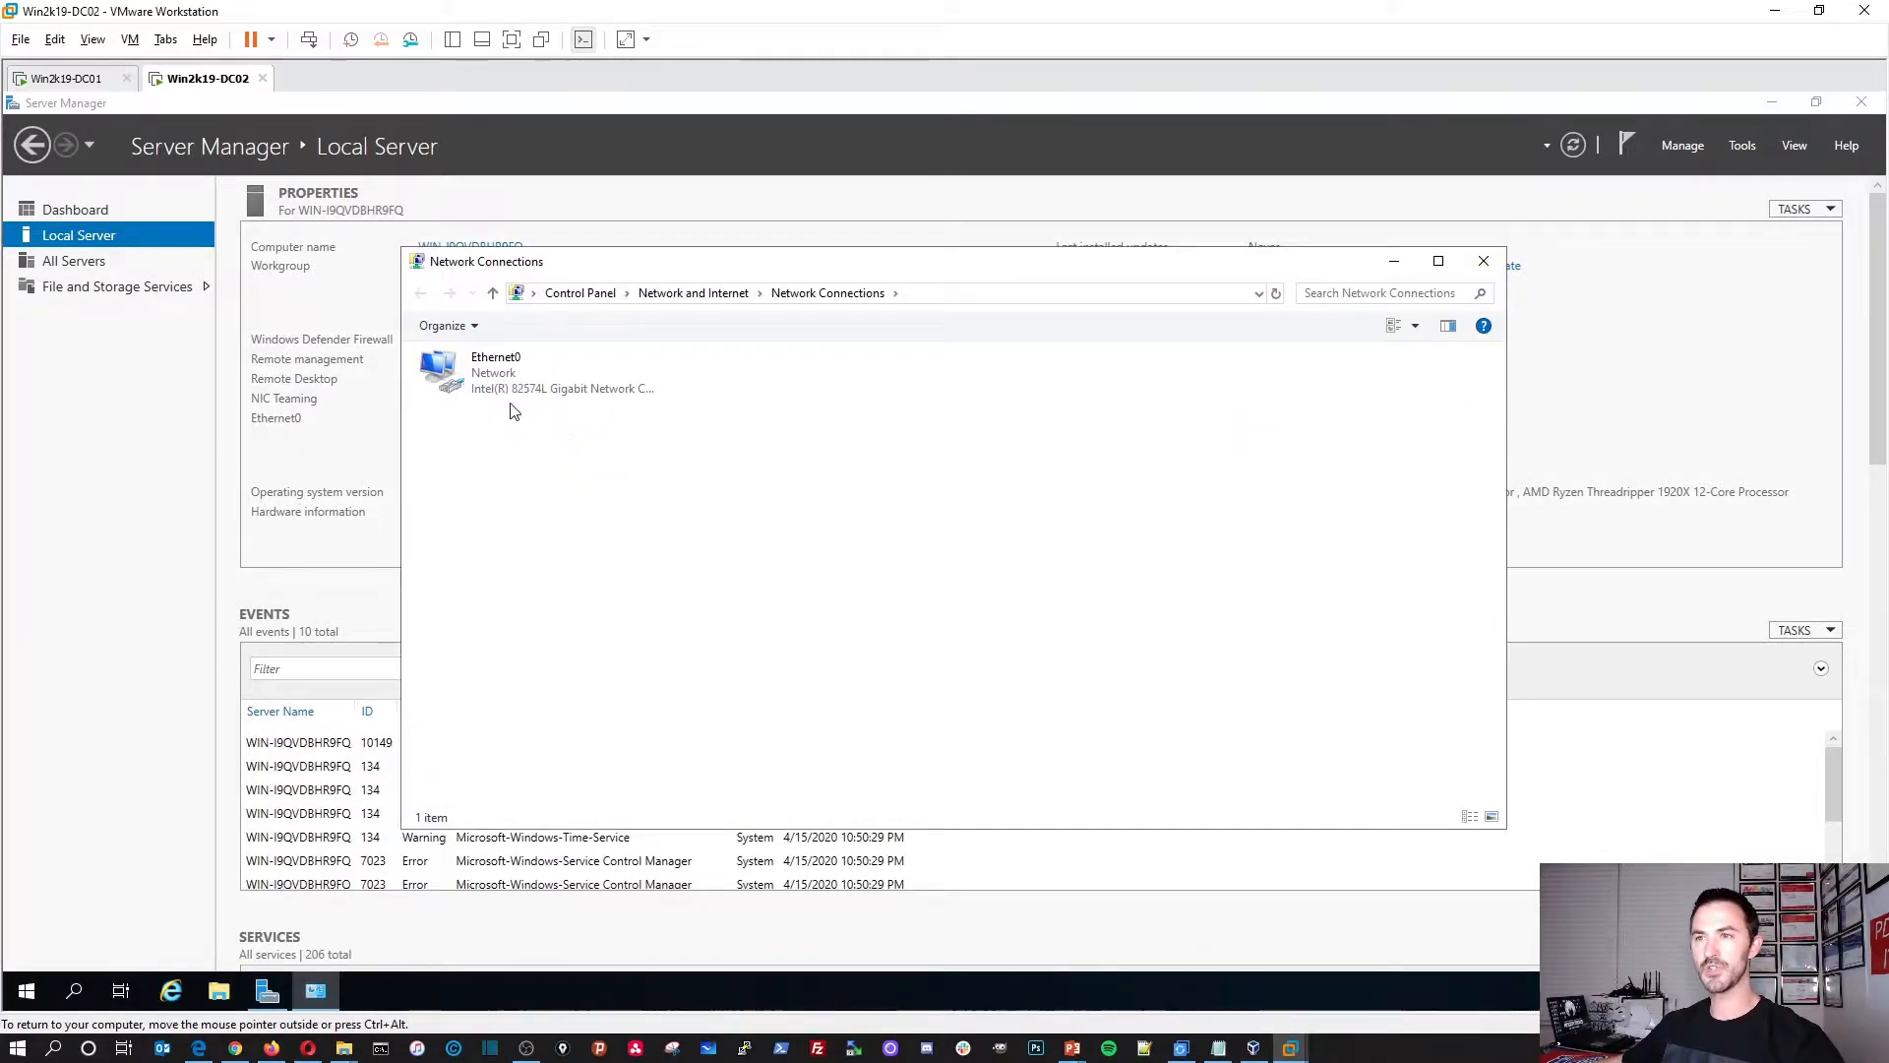
{"action": "double_click", "coordinate": [495, 372]}
{"action": "left_click", "coordinate": [836, 529]}
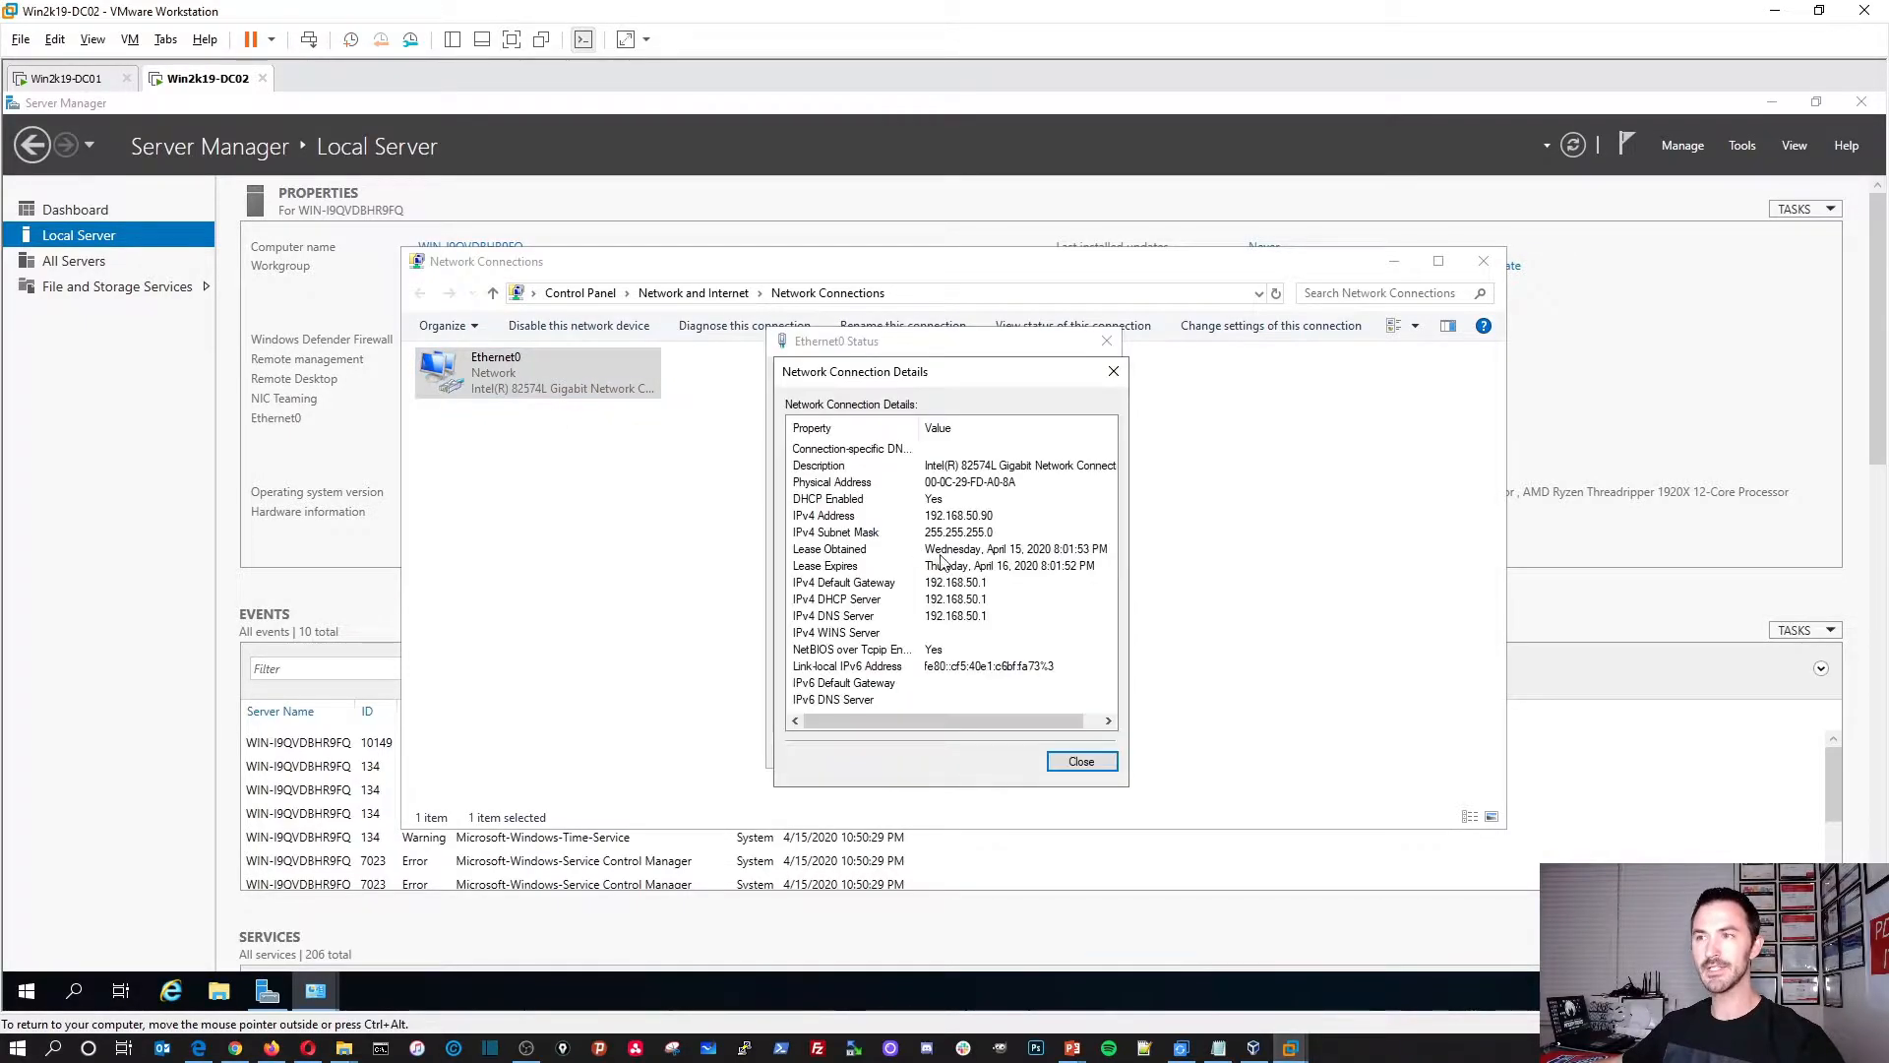
{"action": "left_click", "coordinate": [1069, 763]}
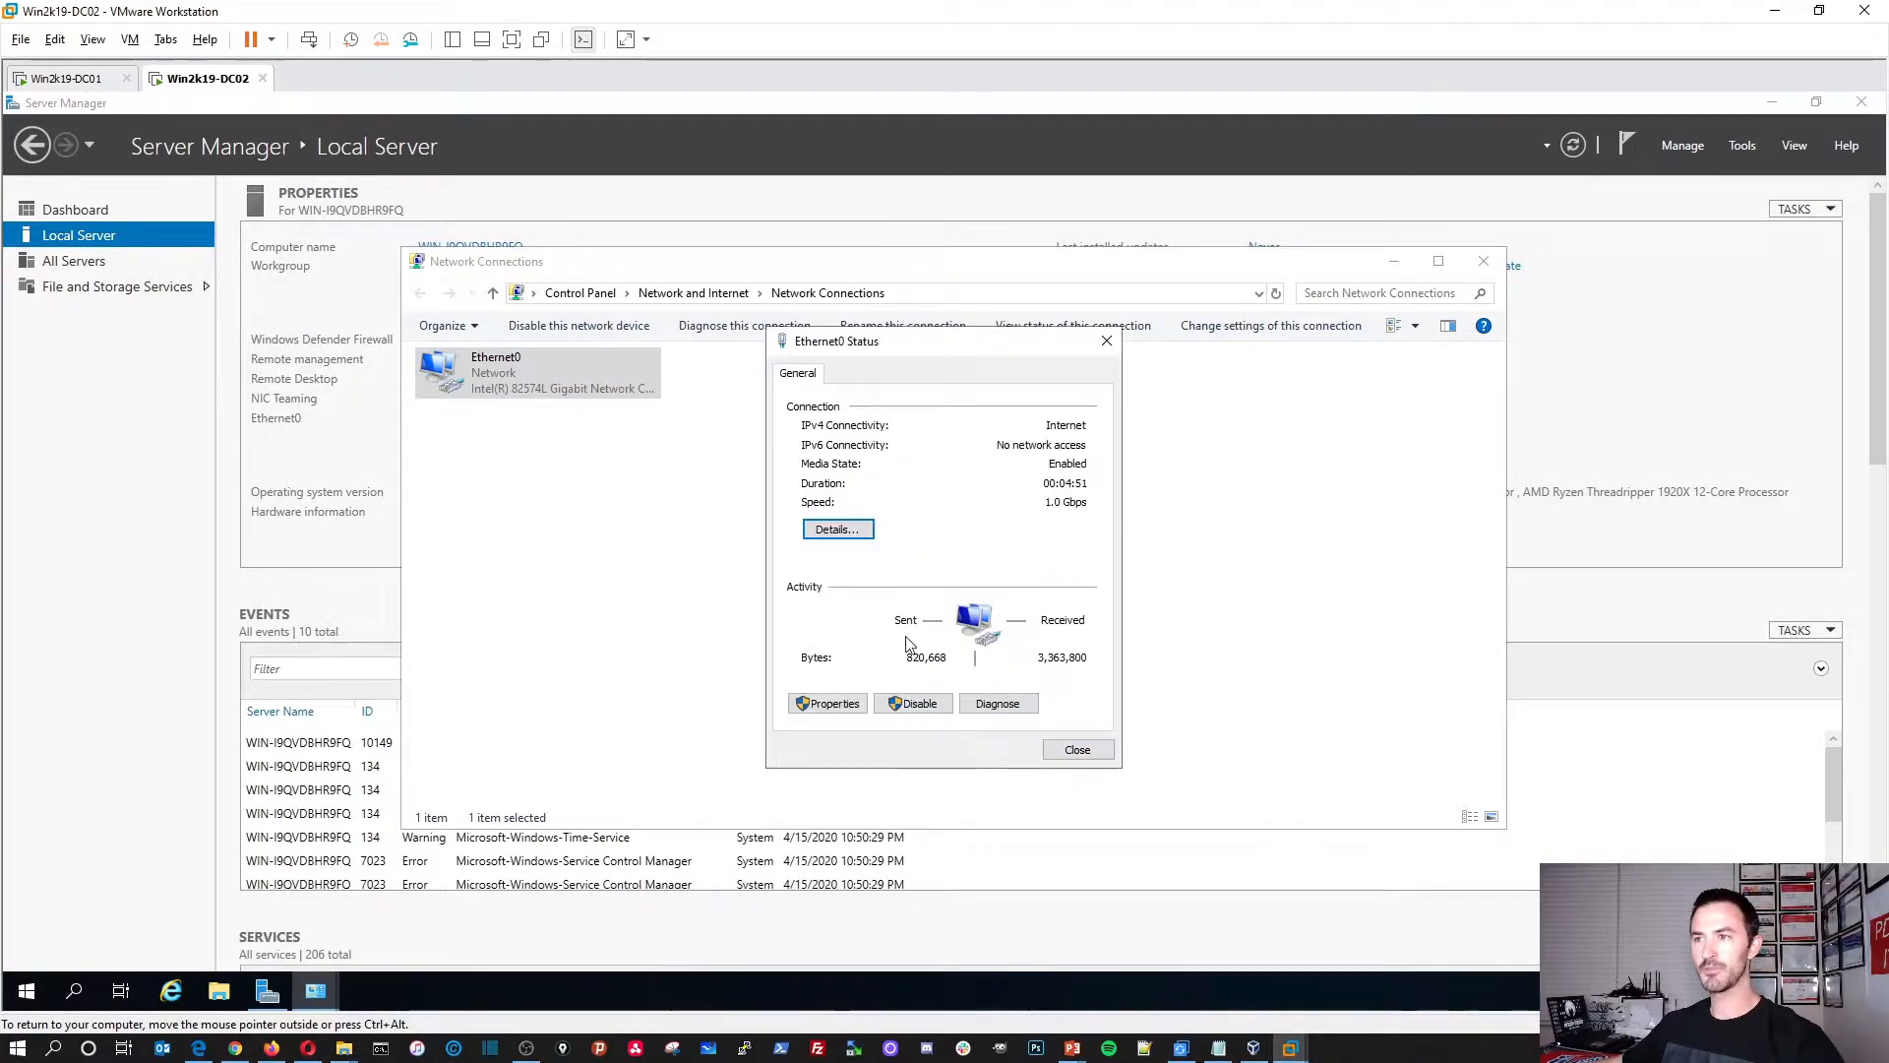
{"action": "left_click", "coordinate": [826, 704]}
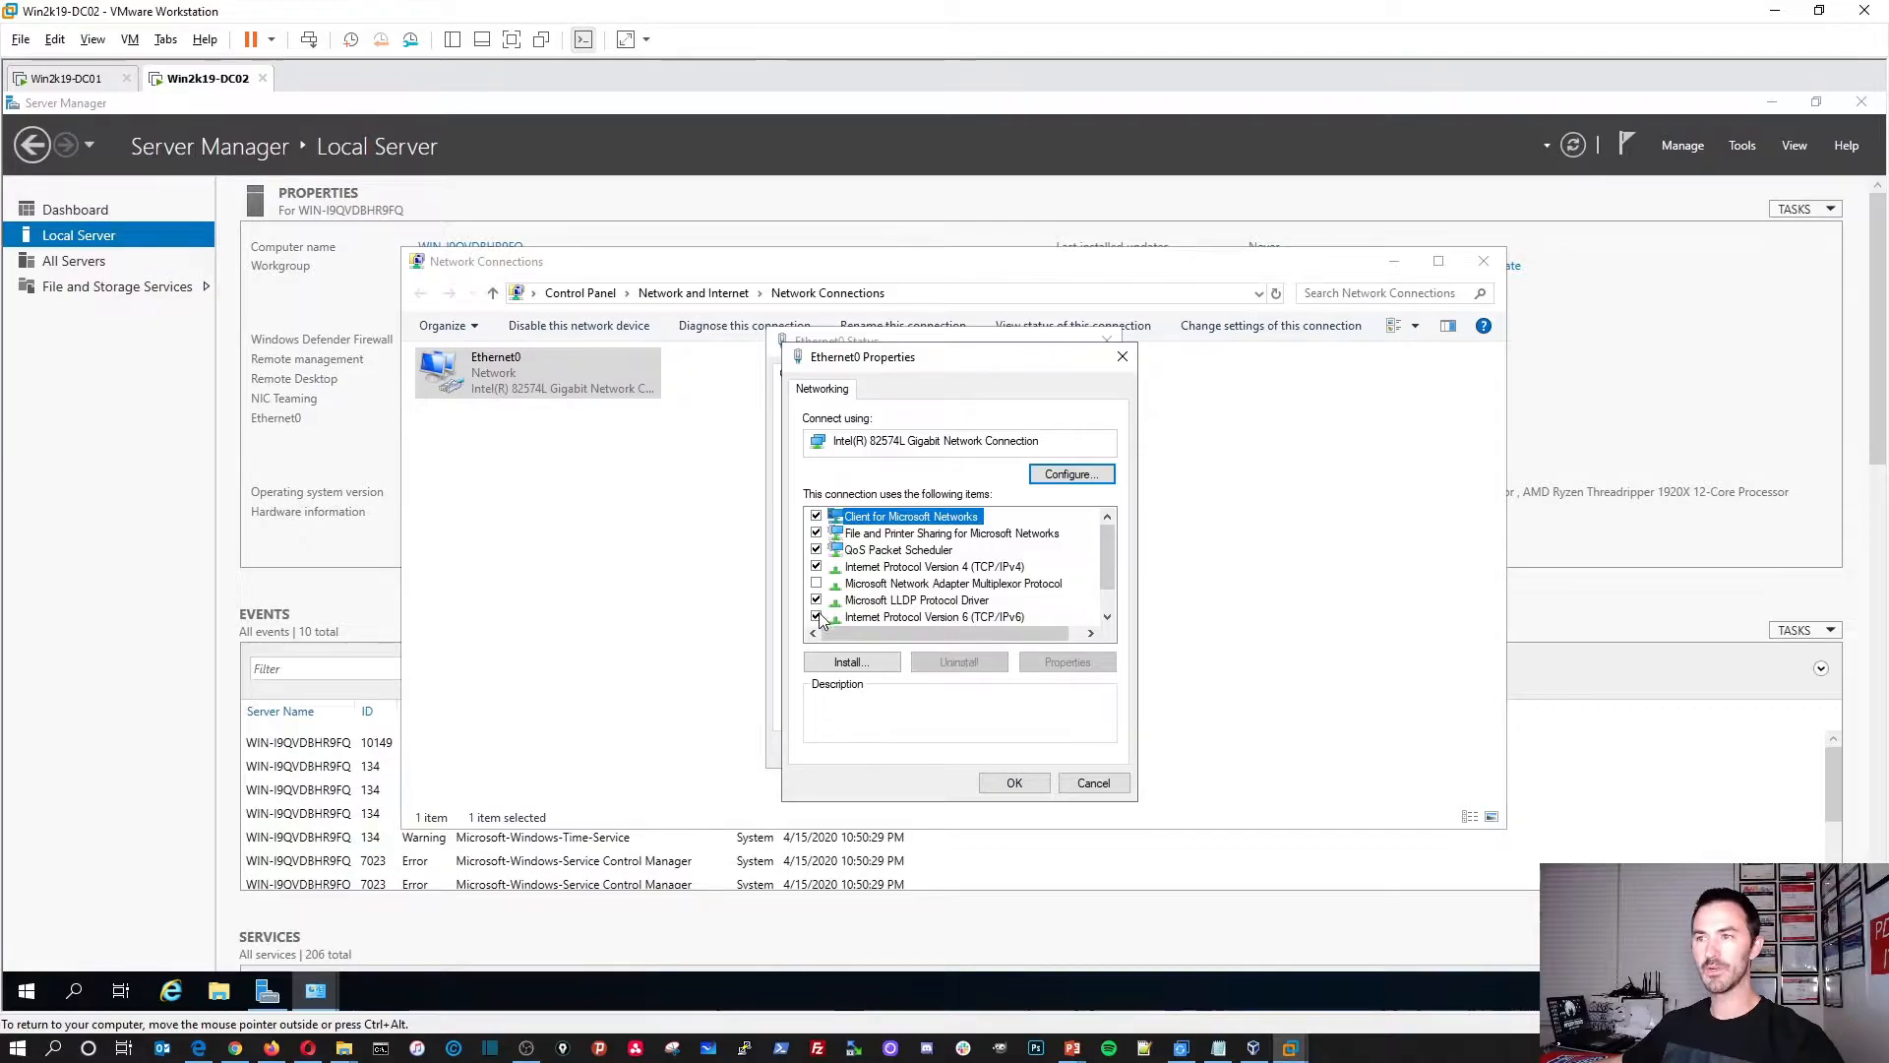
{"action": "left_click", "coordinate": [817, 617]}
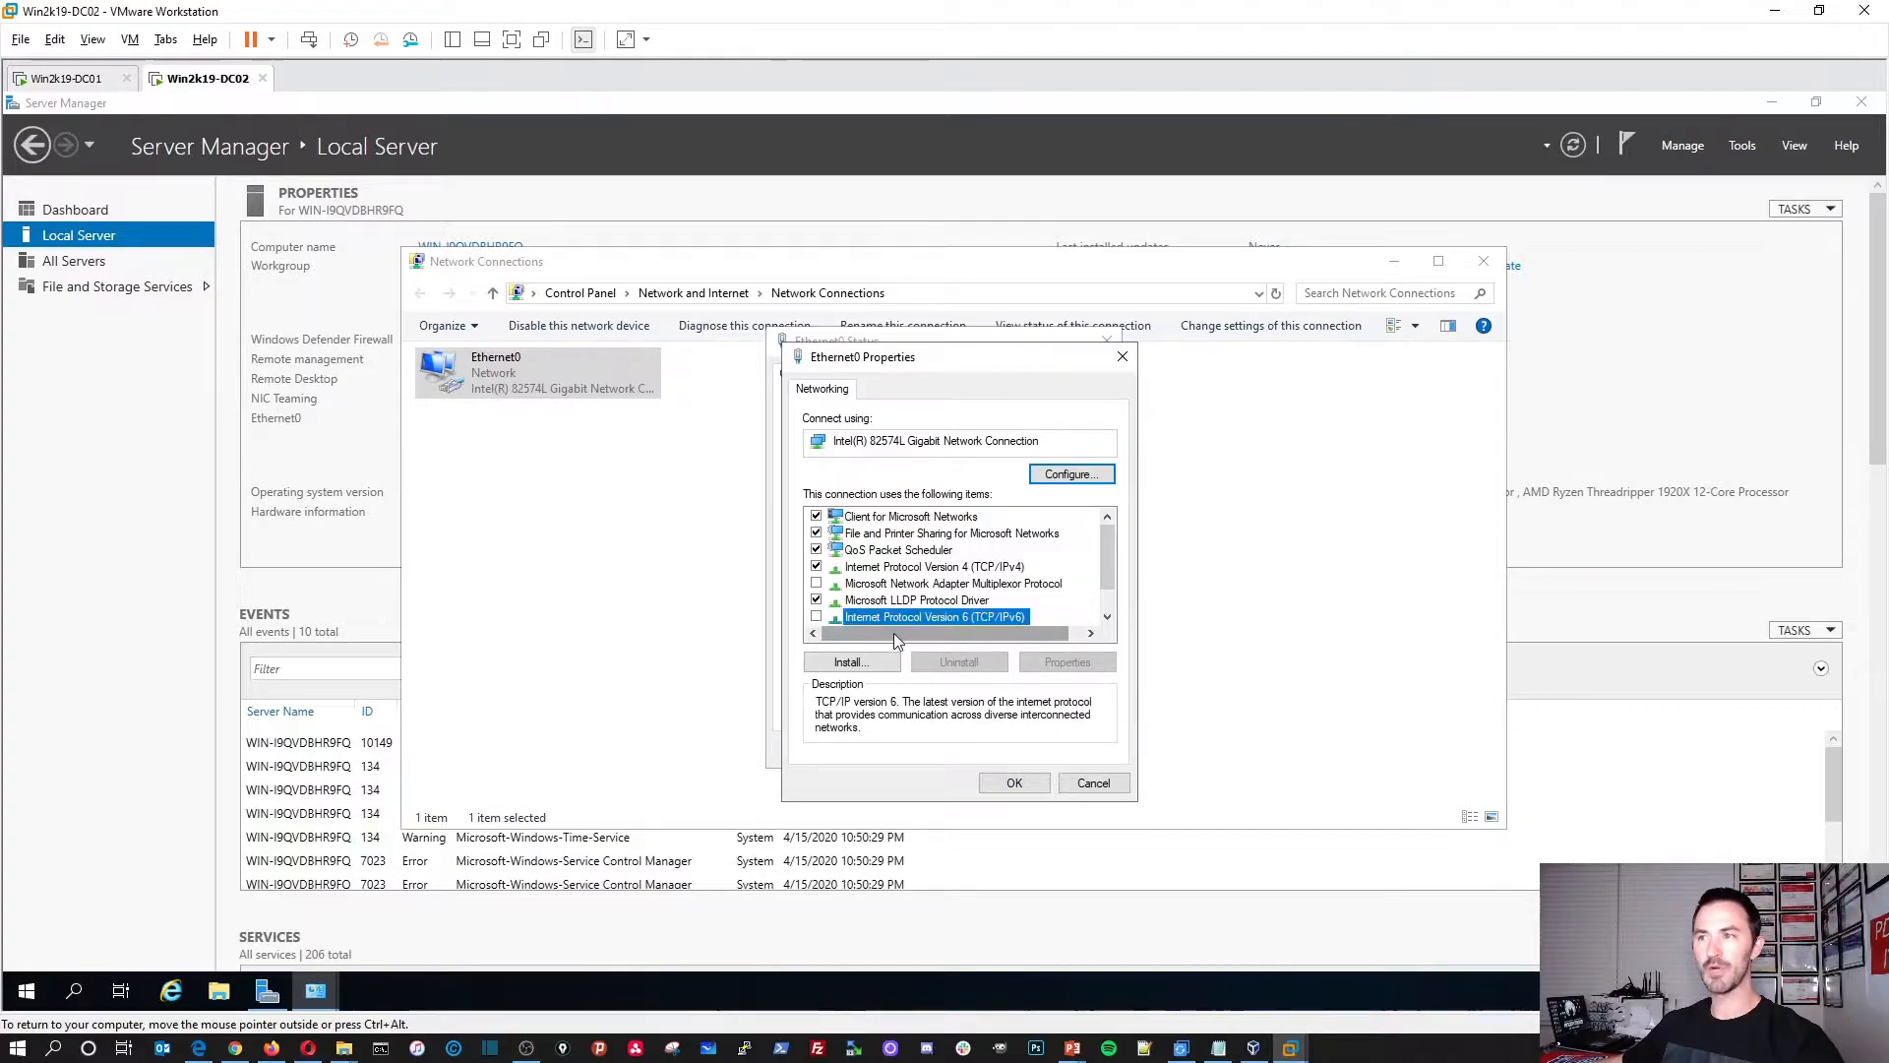
Step: Give IPv4 static IP 192.168.50.202, gateway 192.168.50.1, DNS 192.168.50.201 and 8.8.8.8
{"action": "double_click", "coordinate": [893, 570]}
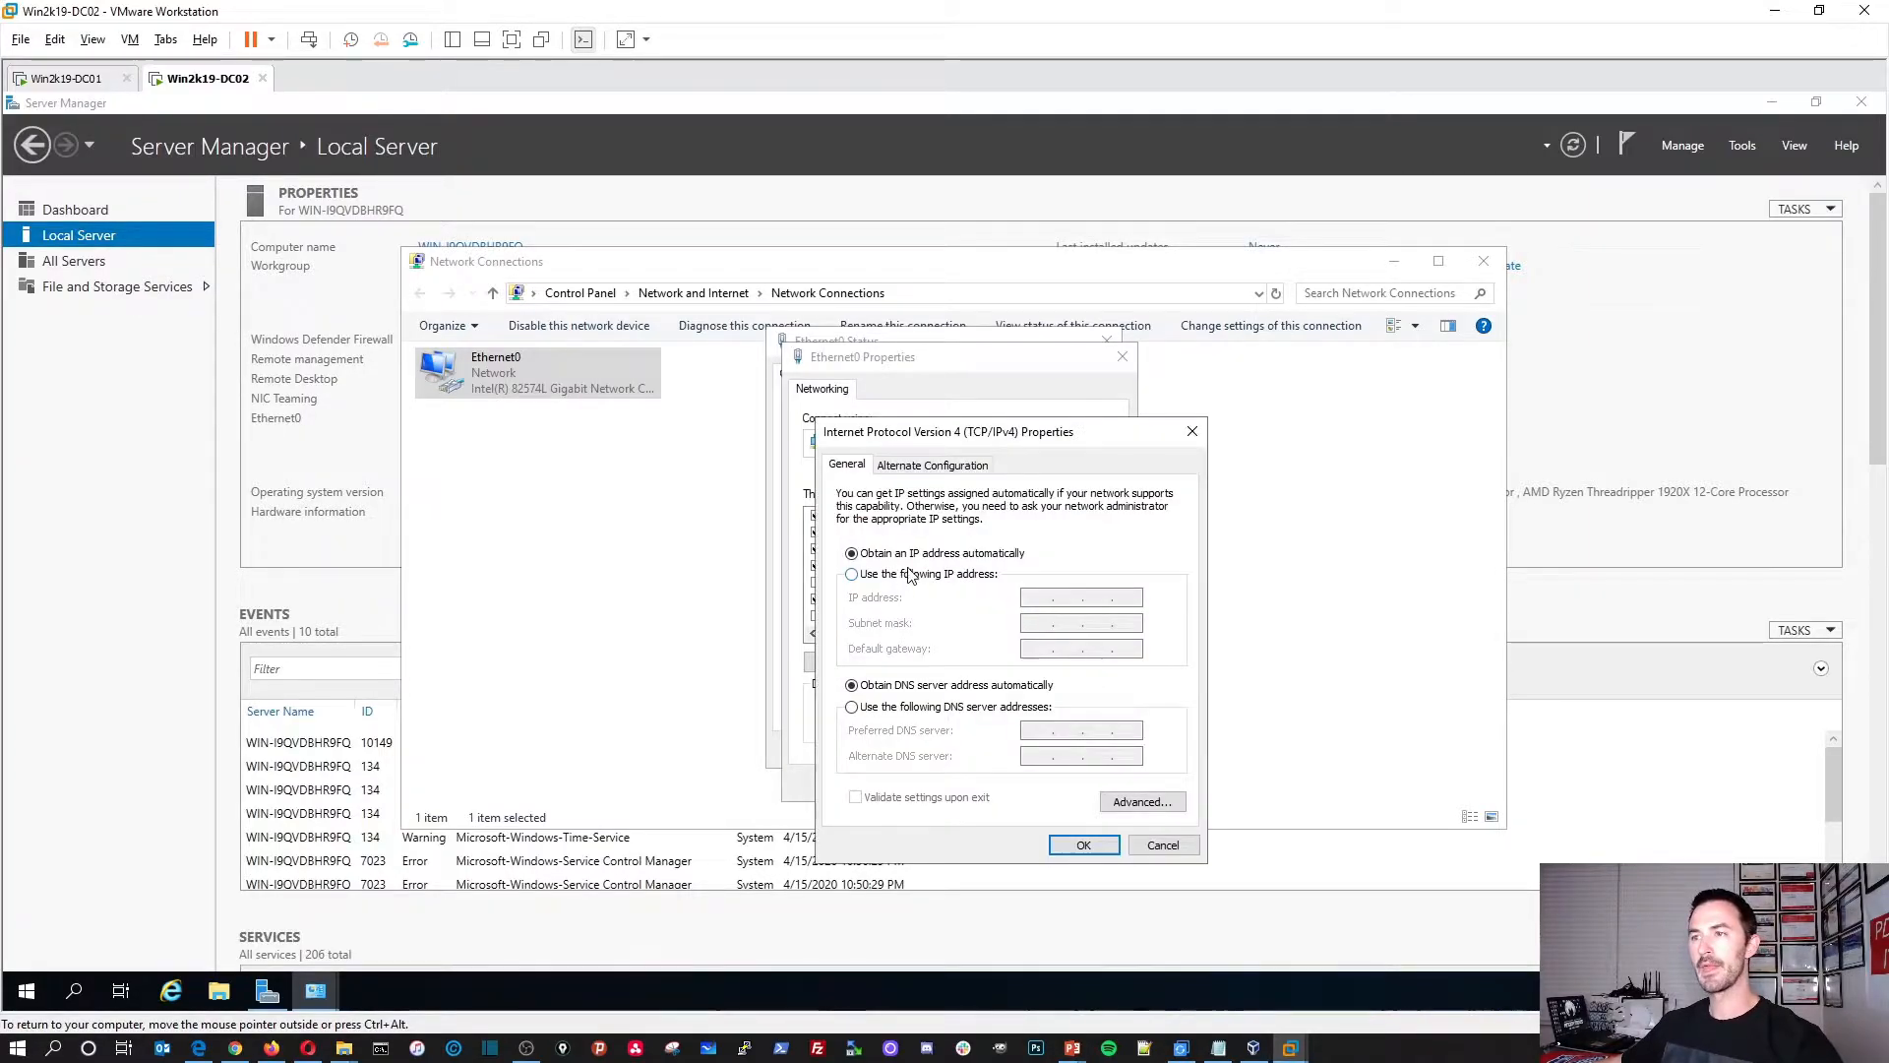
{"action": "left_click", "coordinate": [913, 576]}
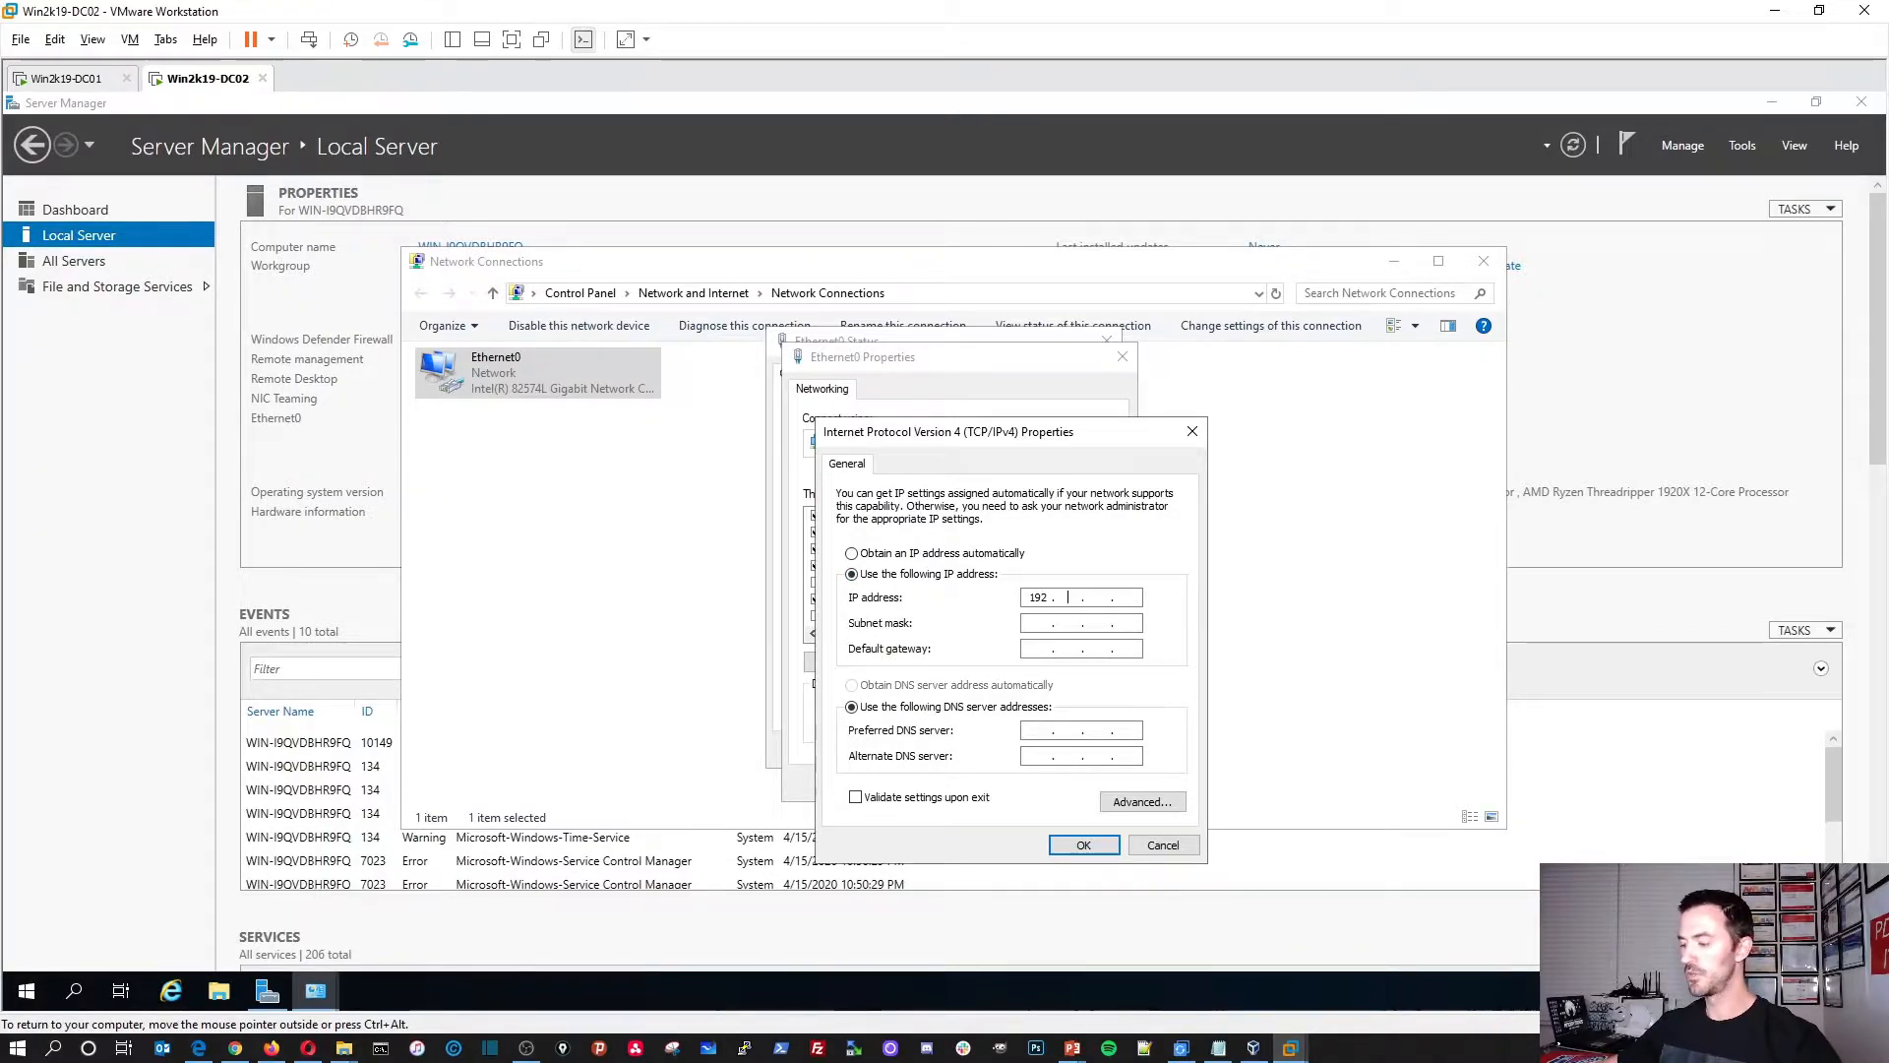
{"action": "type", "text": "192 . 168 . 50 . 202"}
{"action": "key", "text": "Tab"}
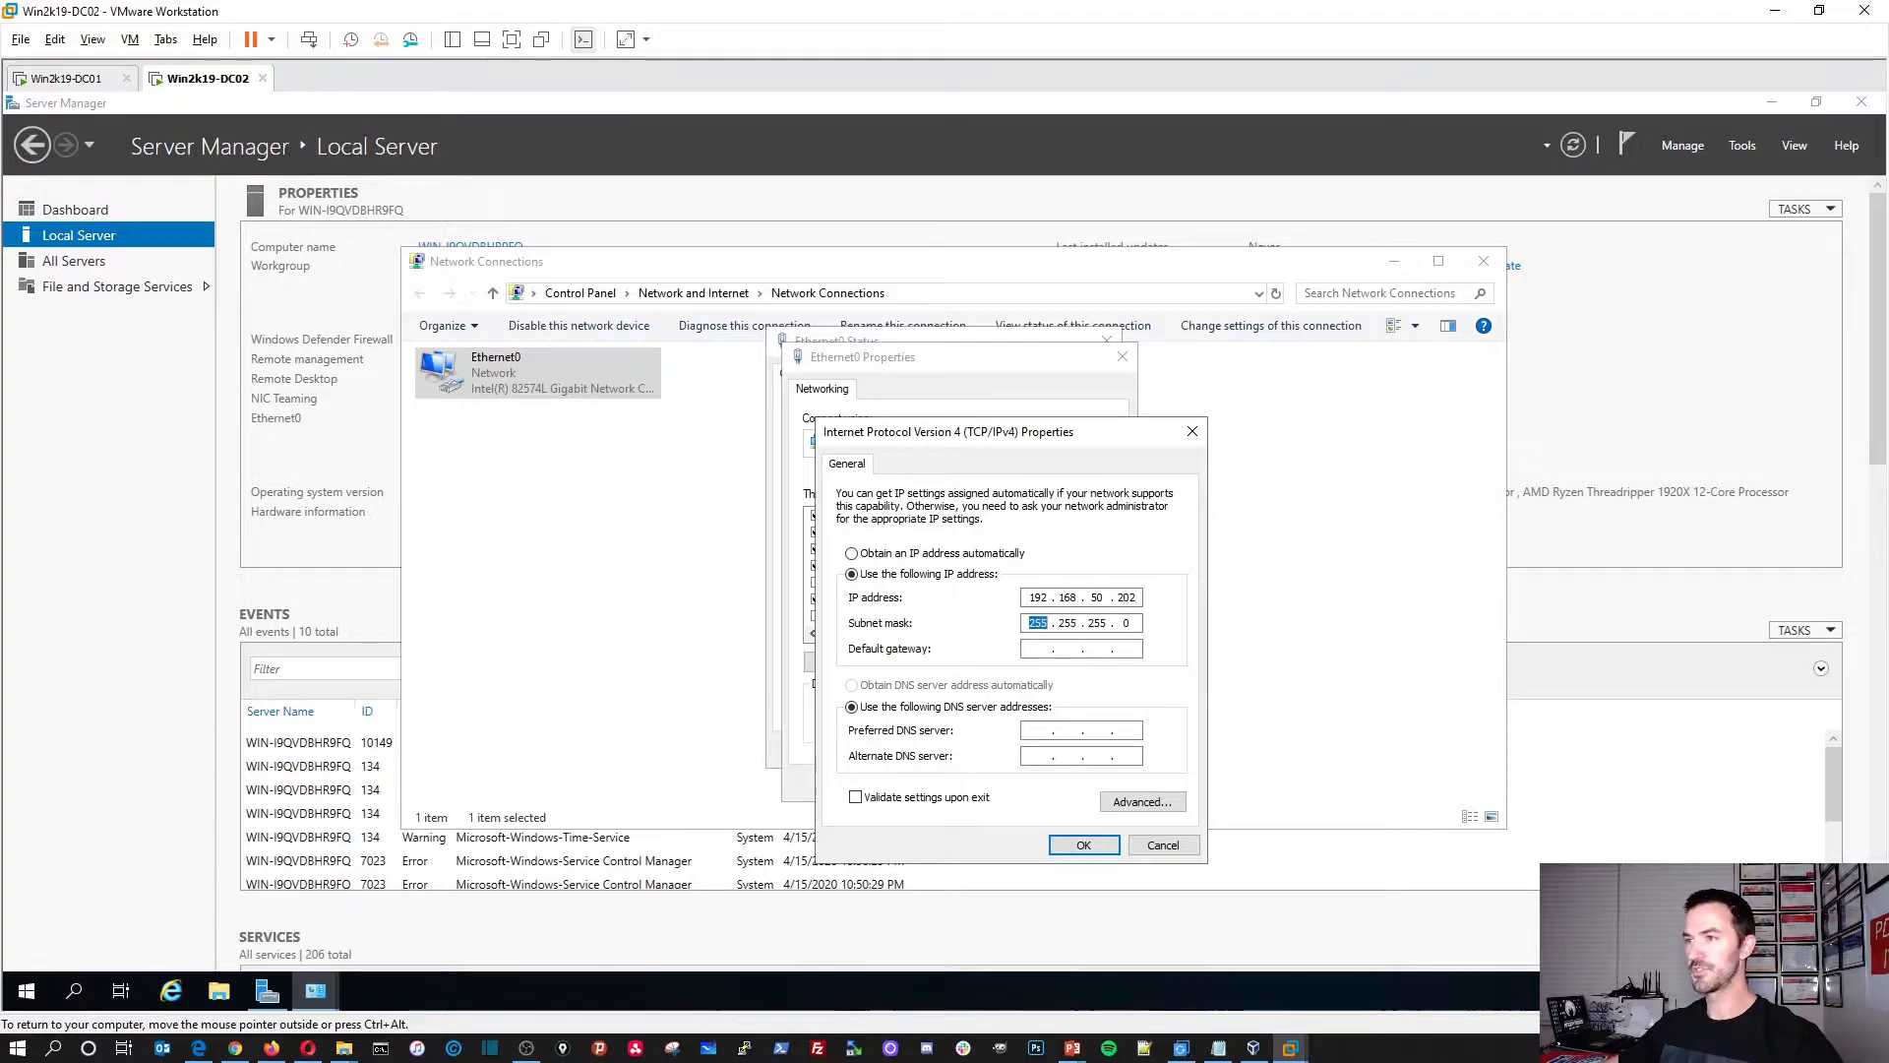
{"action": "key", "text": "Tab"}
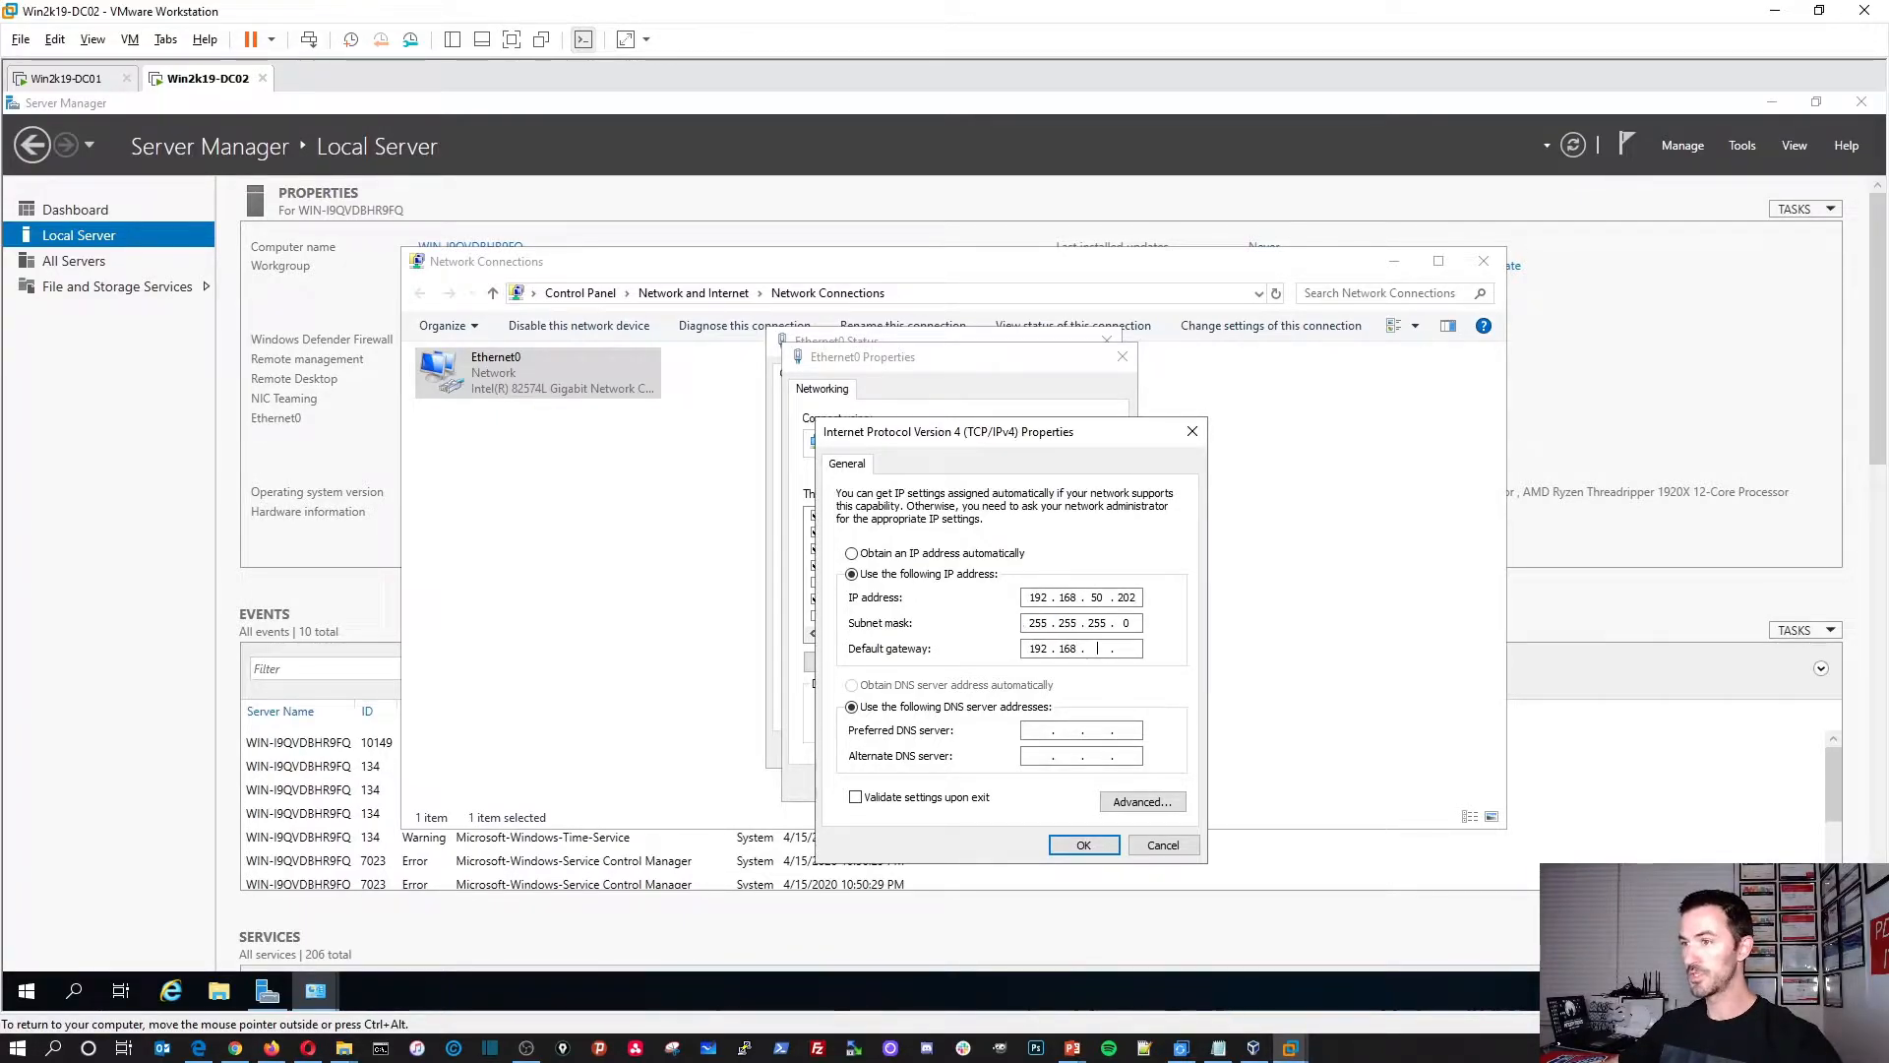
{"action": "type", "text": "192.168.50.1"}
{"action": "key", "text": "Tab"}
{"action": "key", "text": "Tab"}
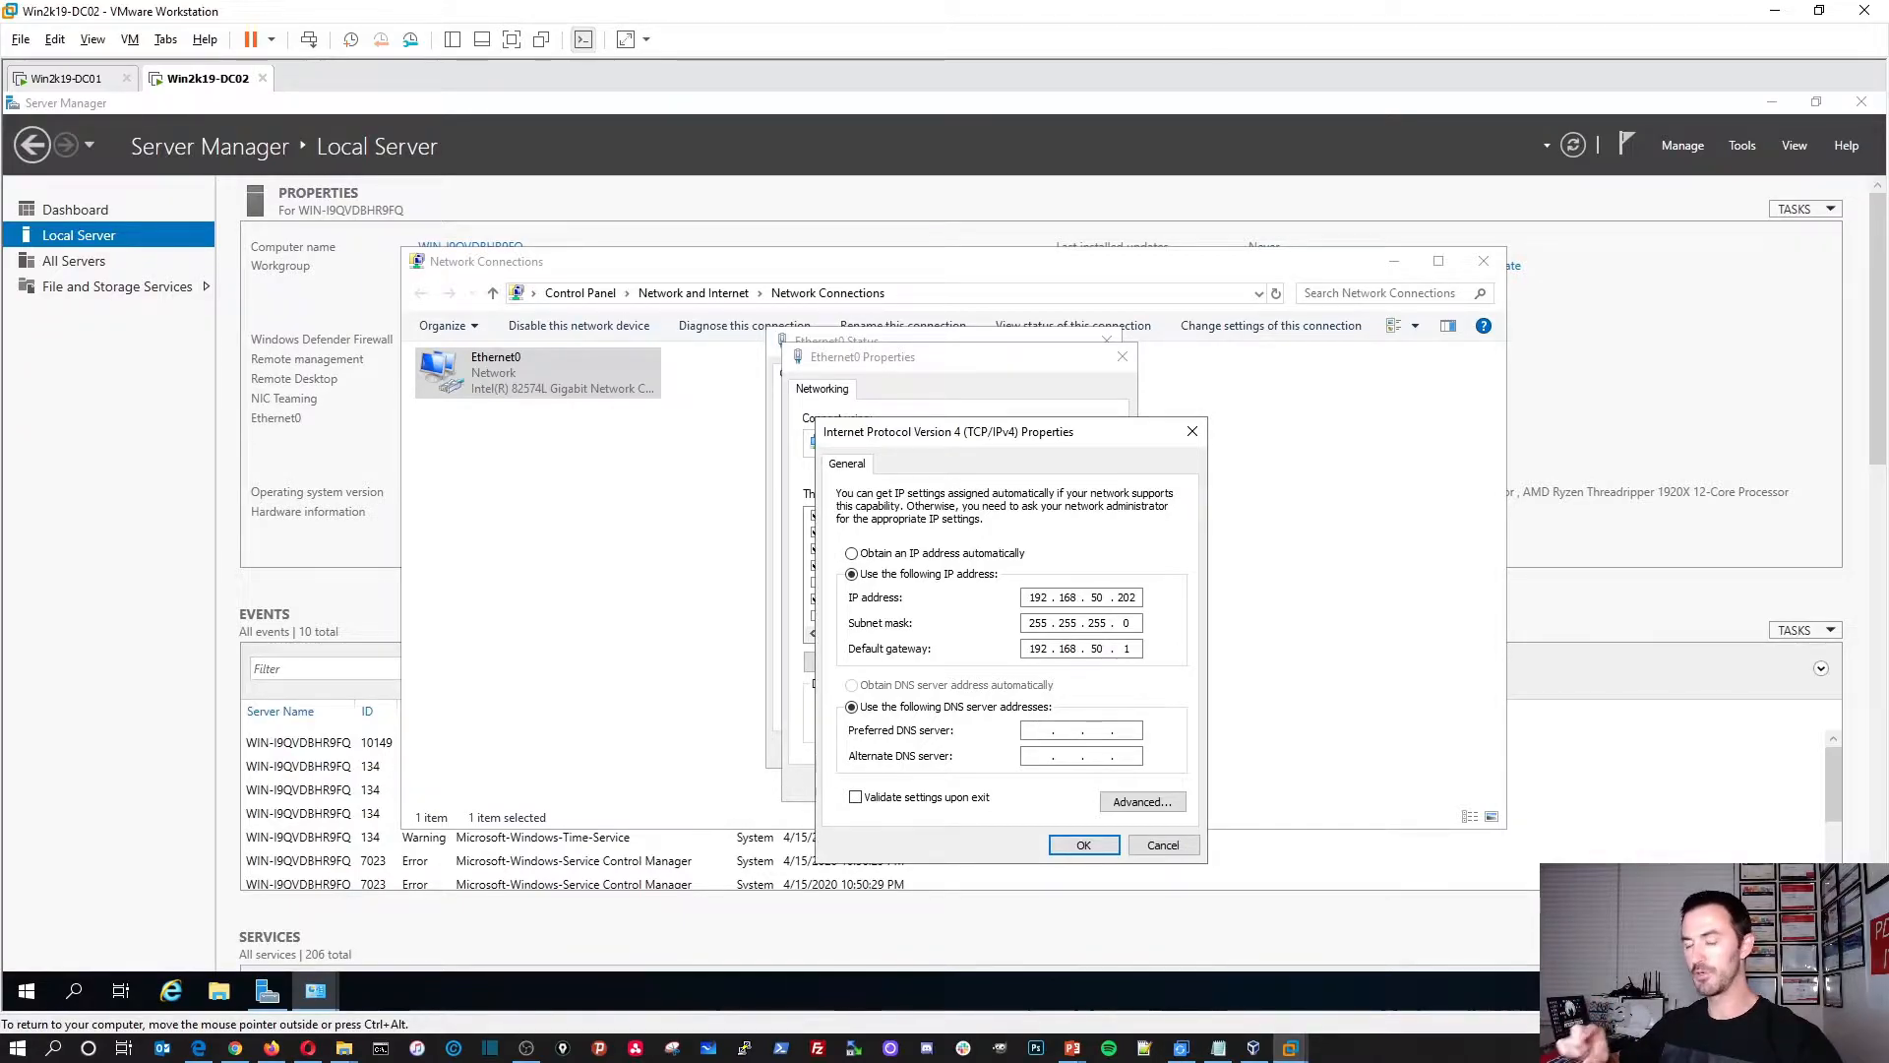
{"action": "type", "text": "192 . 168 . 50 . 201"}
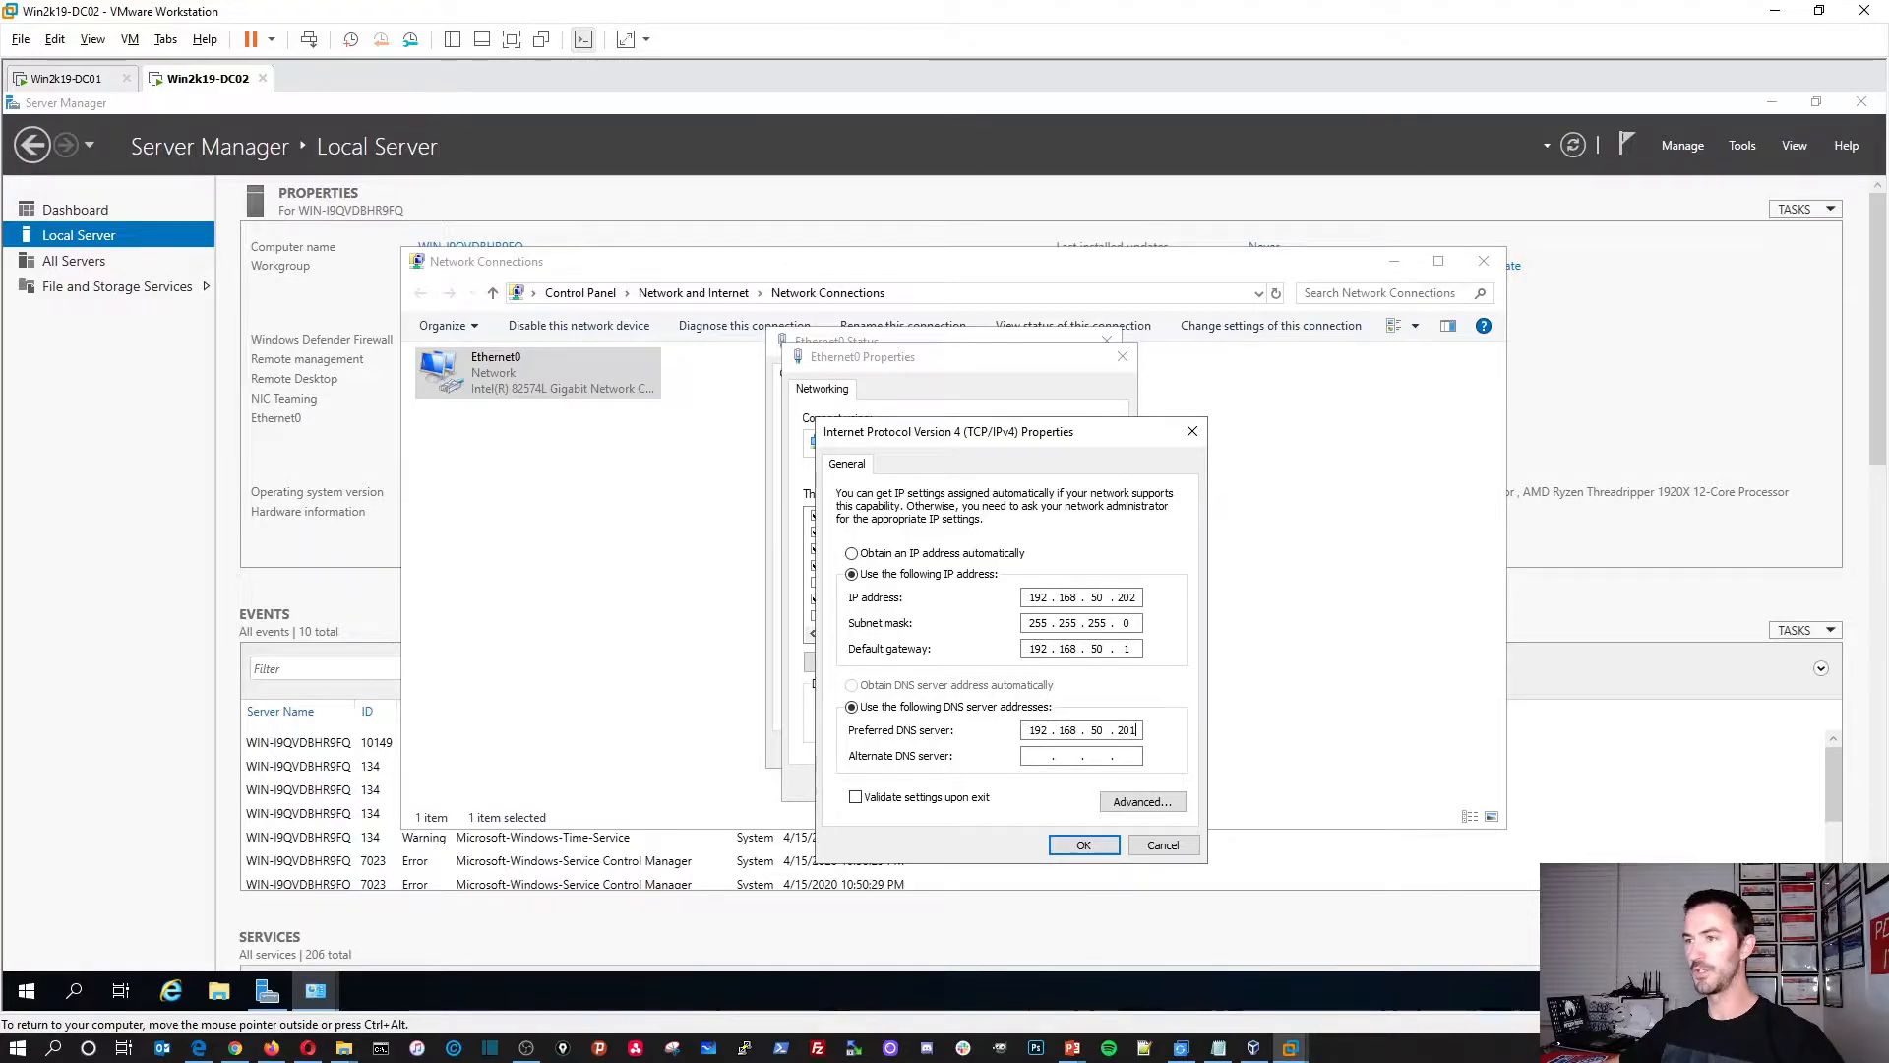
{"action": "key", "text": "Tab"}
{"action": "type", "text": "8 . 8 . 8 . 8"}
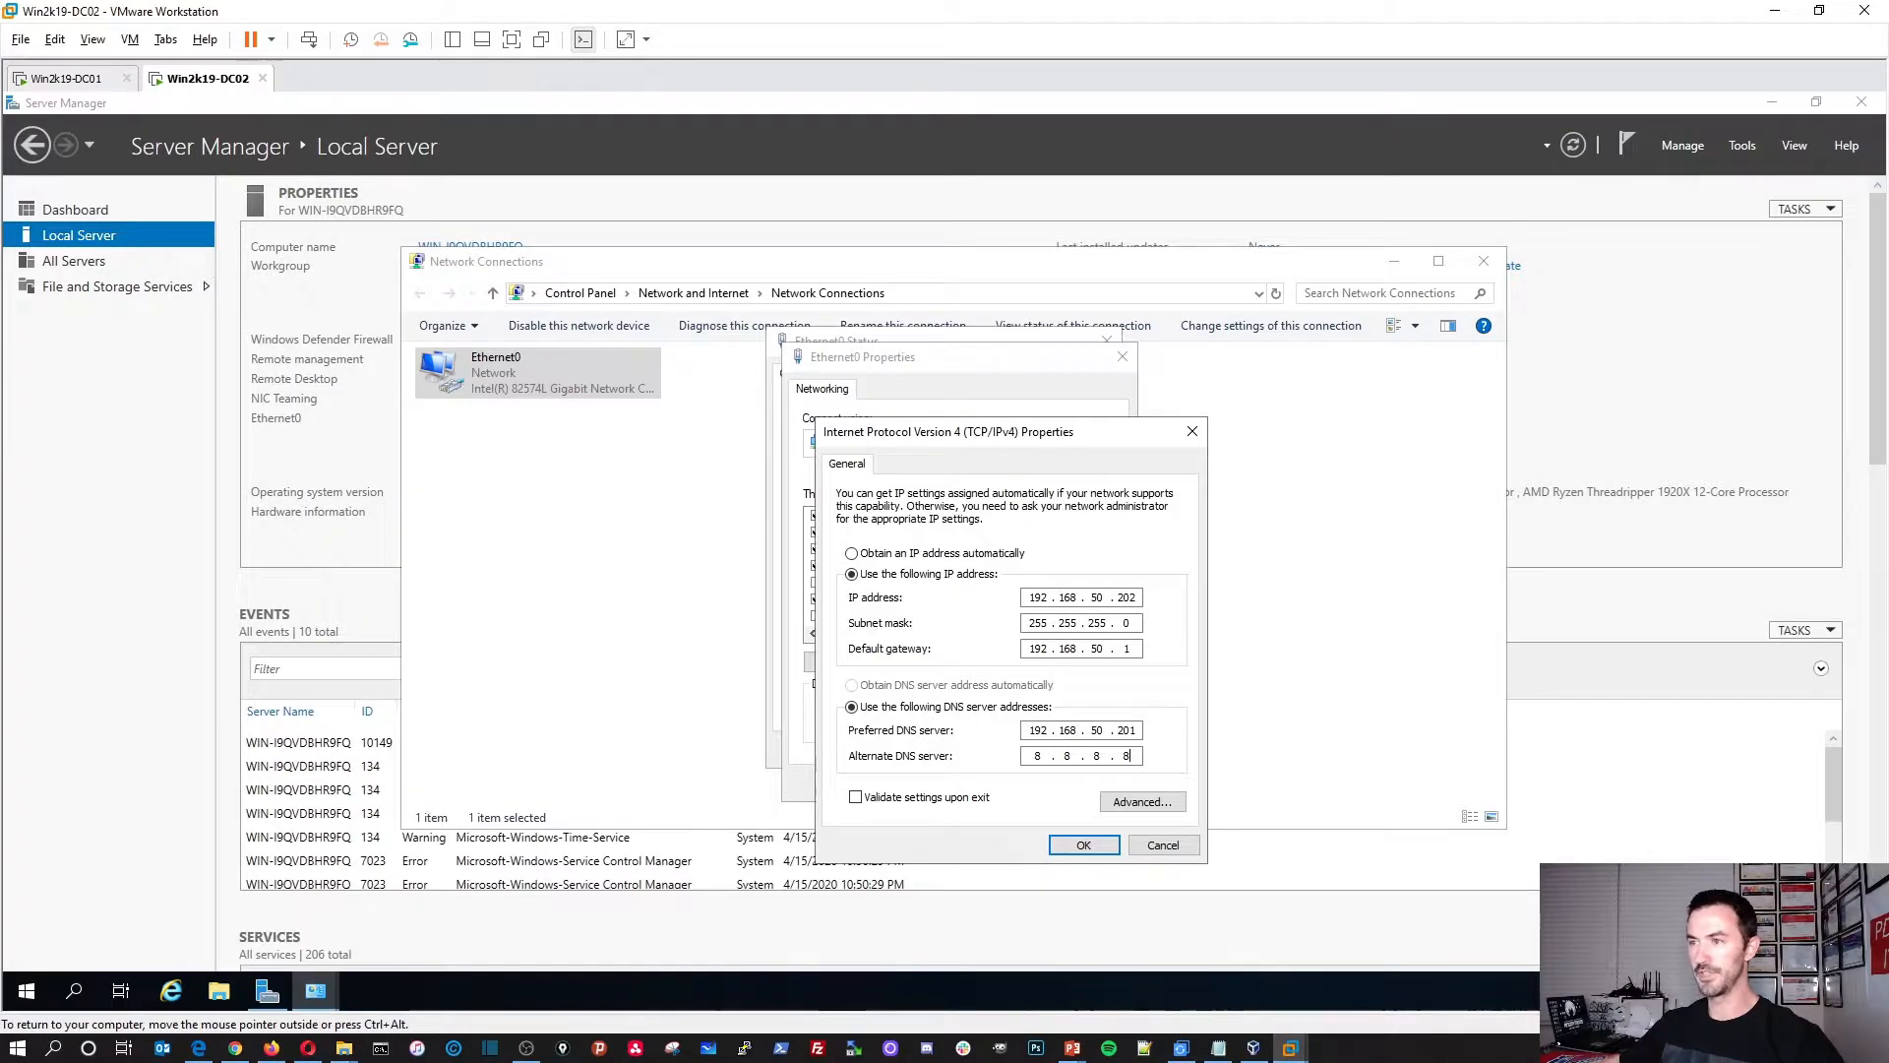
Step: Apply the adapter settings, close the network windows and refresh the Local Server page
{"action": "left_click", "coordinate": [1083, 844]}
{"action": "left_click", "coordinate": [1000, 785]}
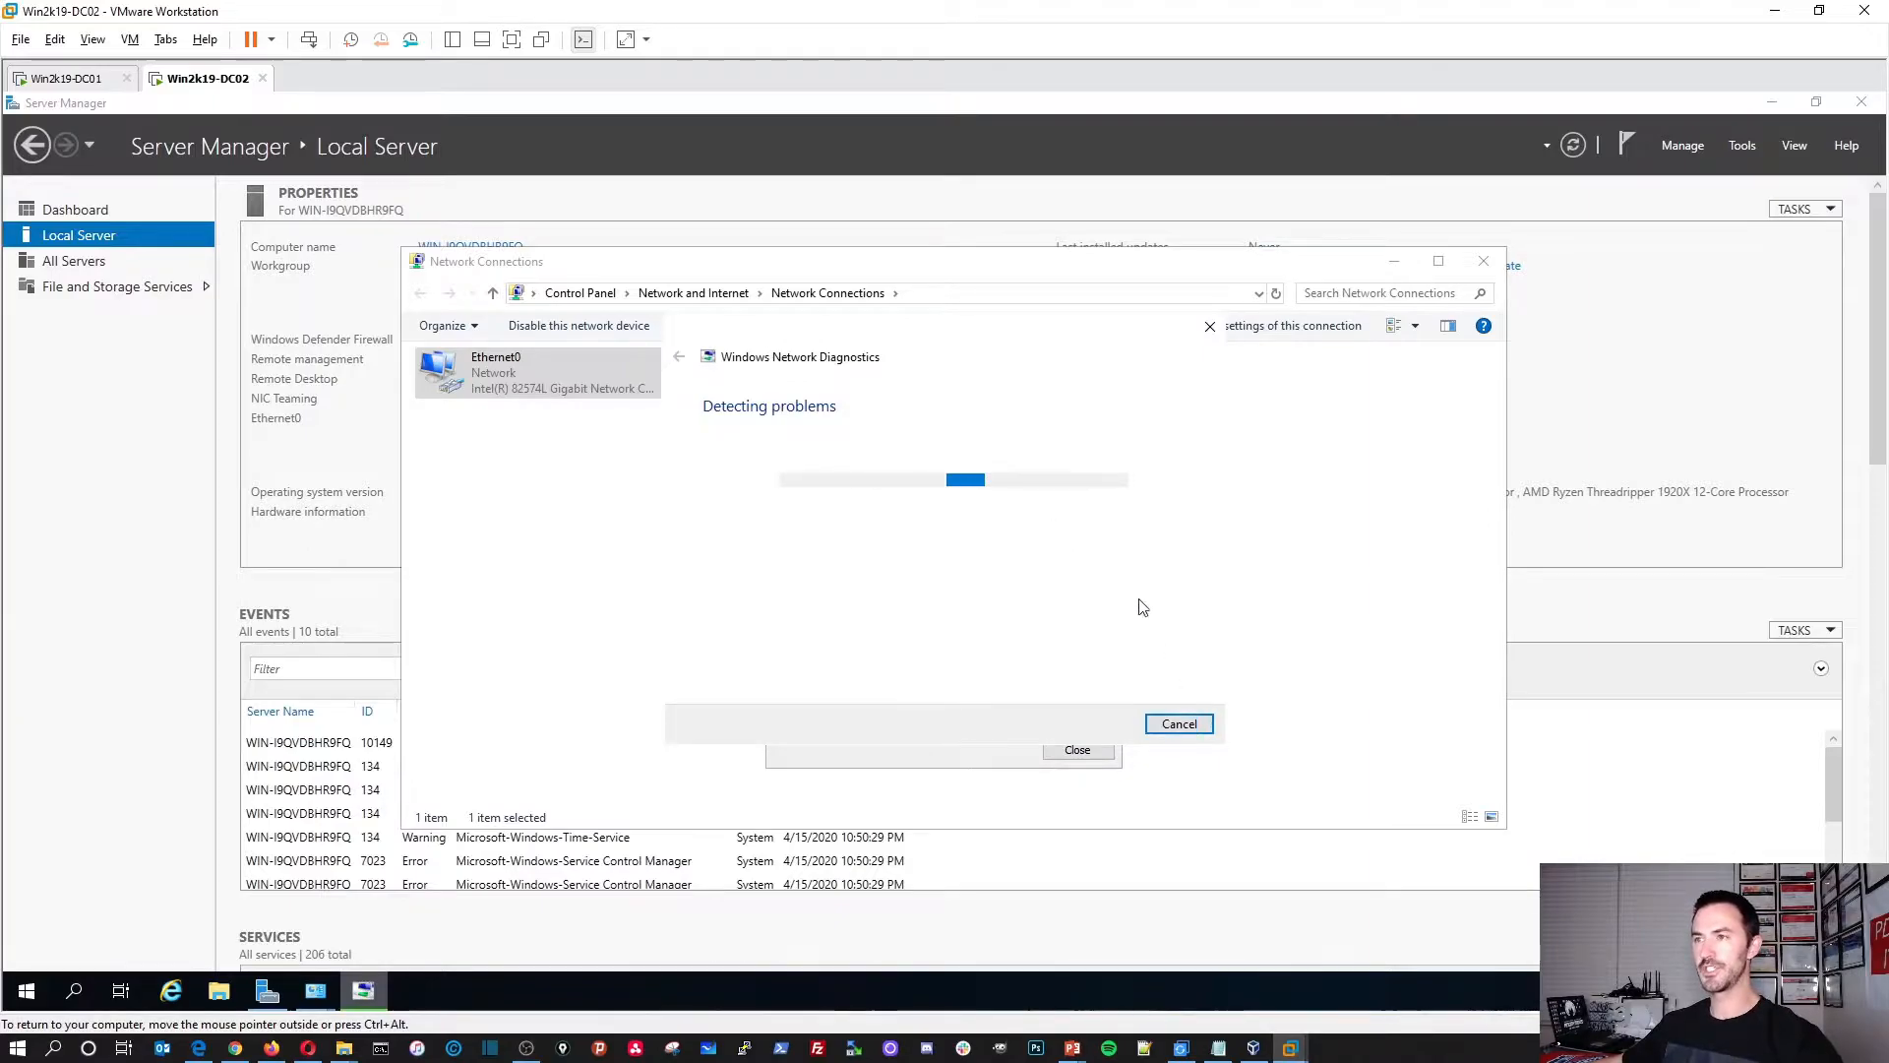
{"action": "left_click", "coordinate": [1180, 724]}
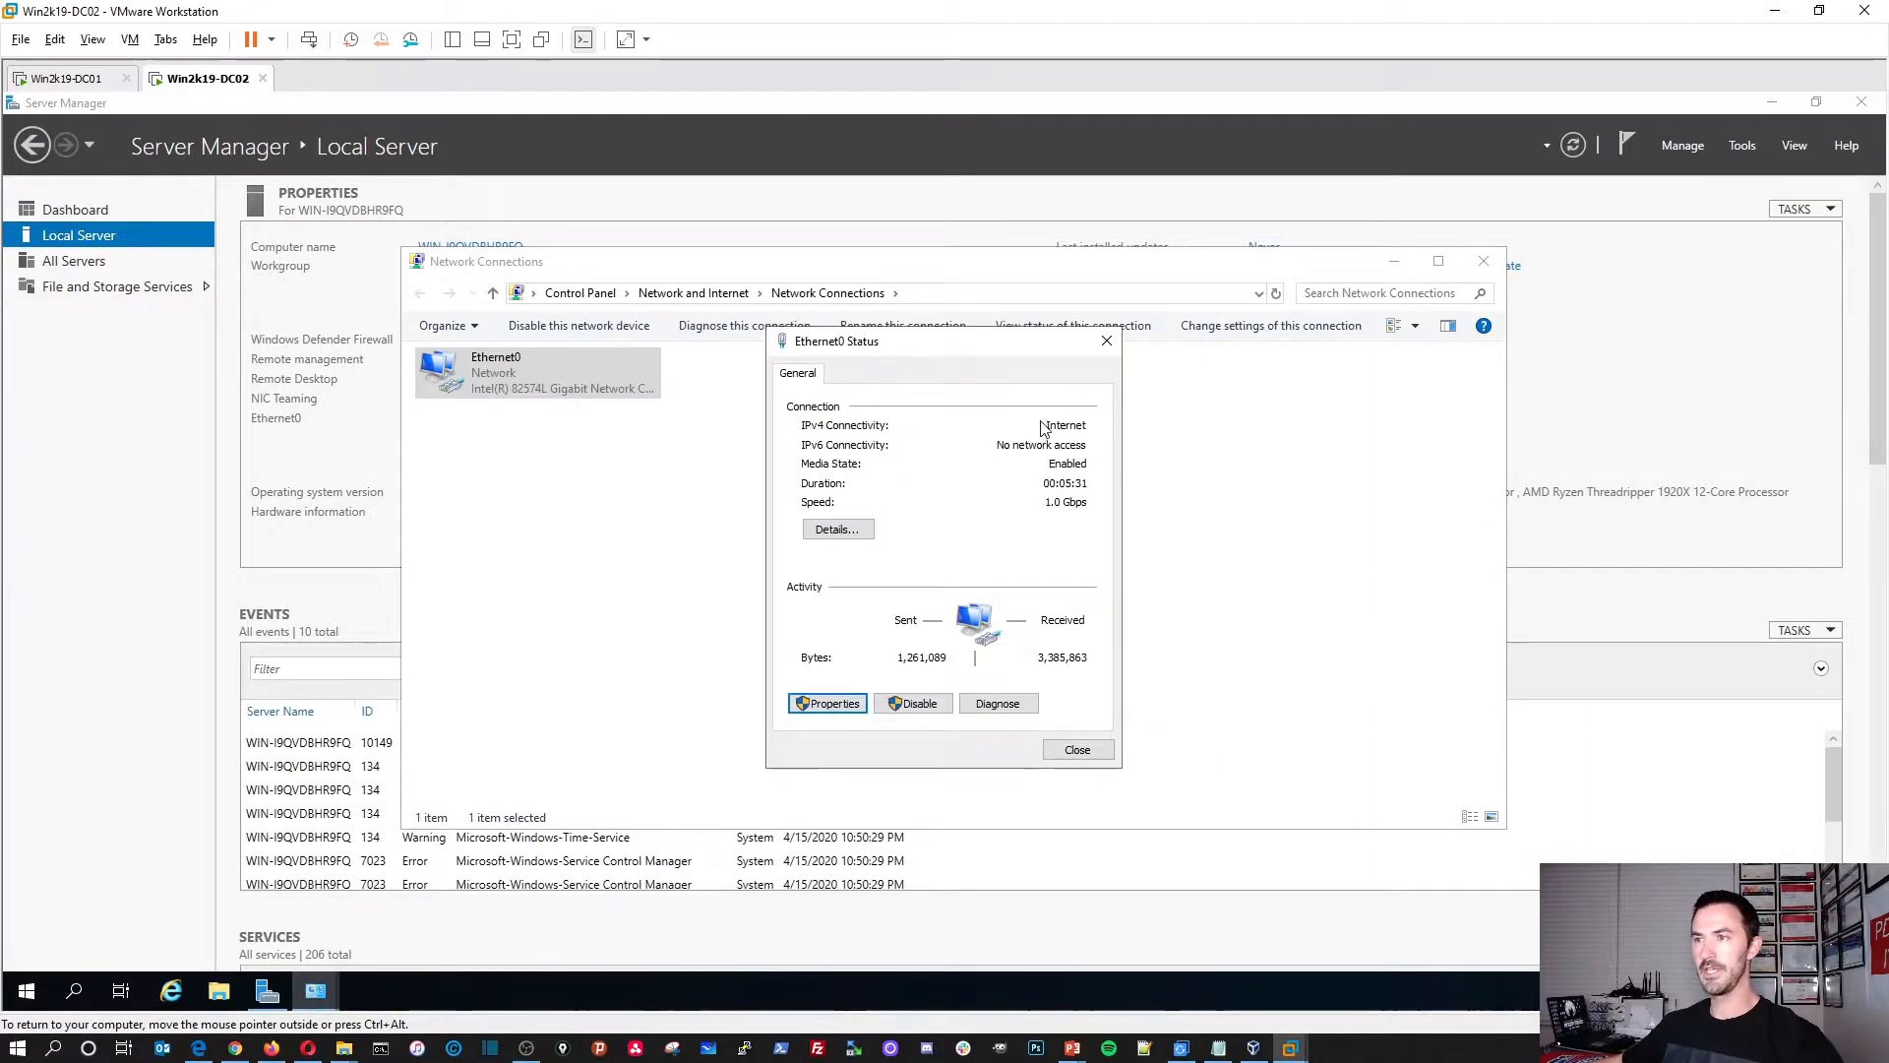
{"action": "left_click", "coordinate": [1077, 750]}
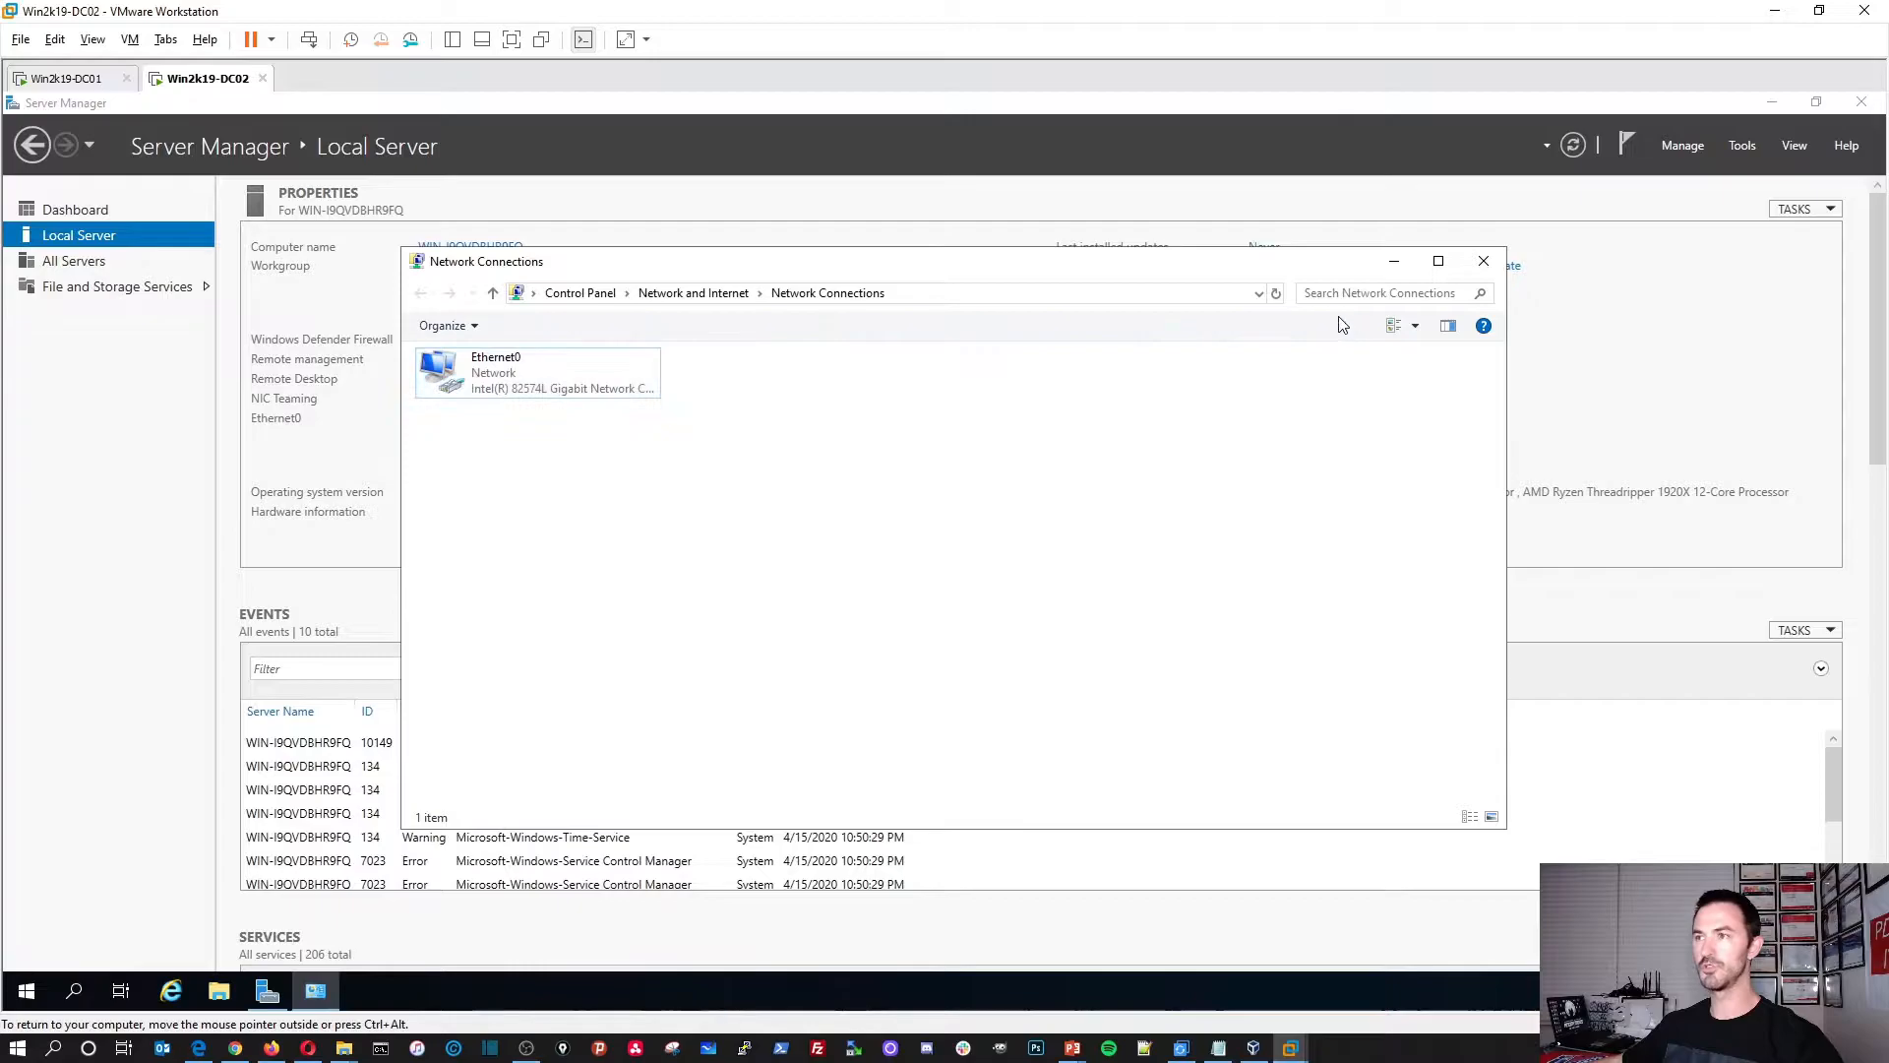
{"action": "left_click", "coordinate": [1482, 262]}
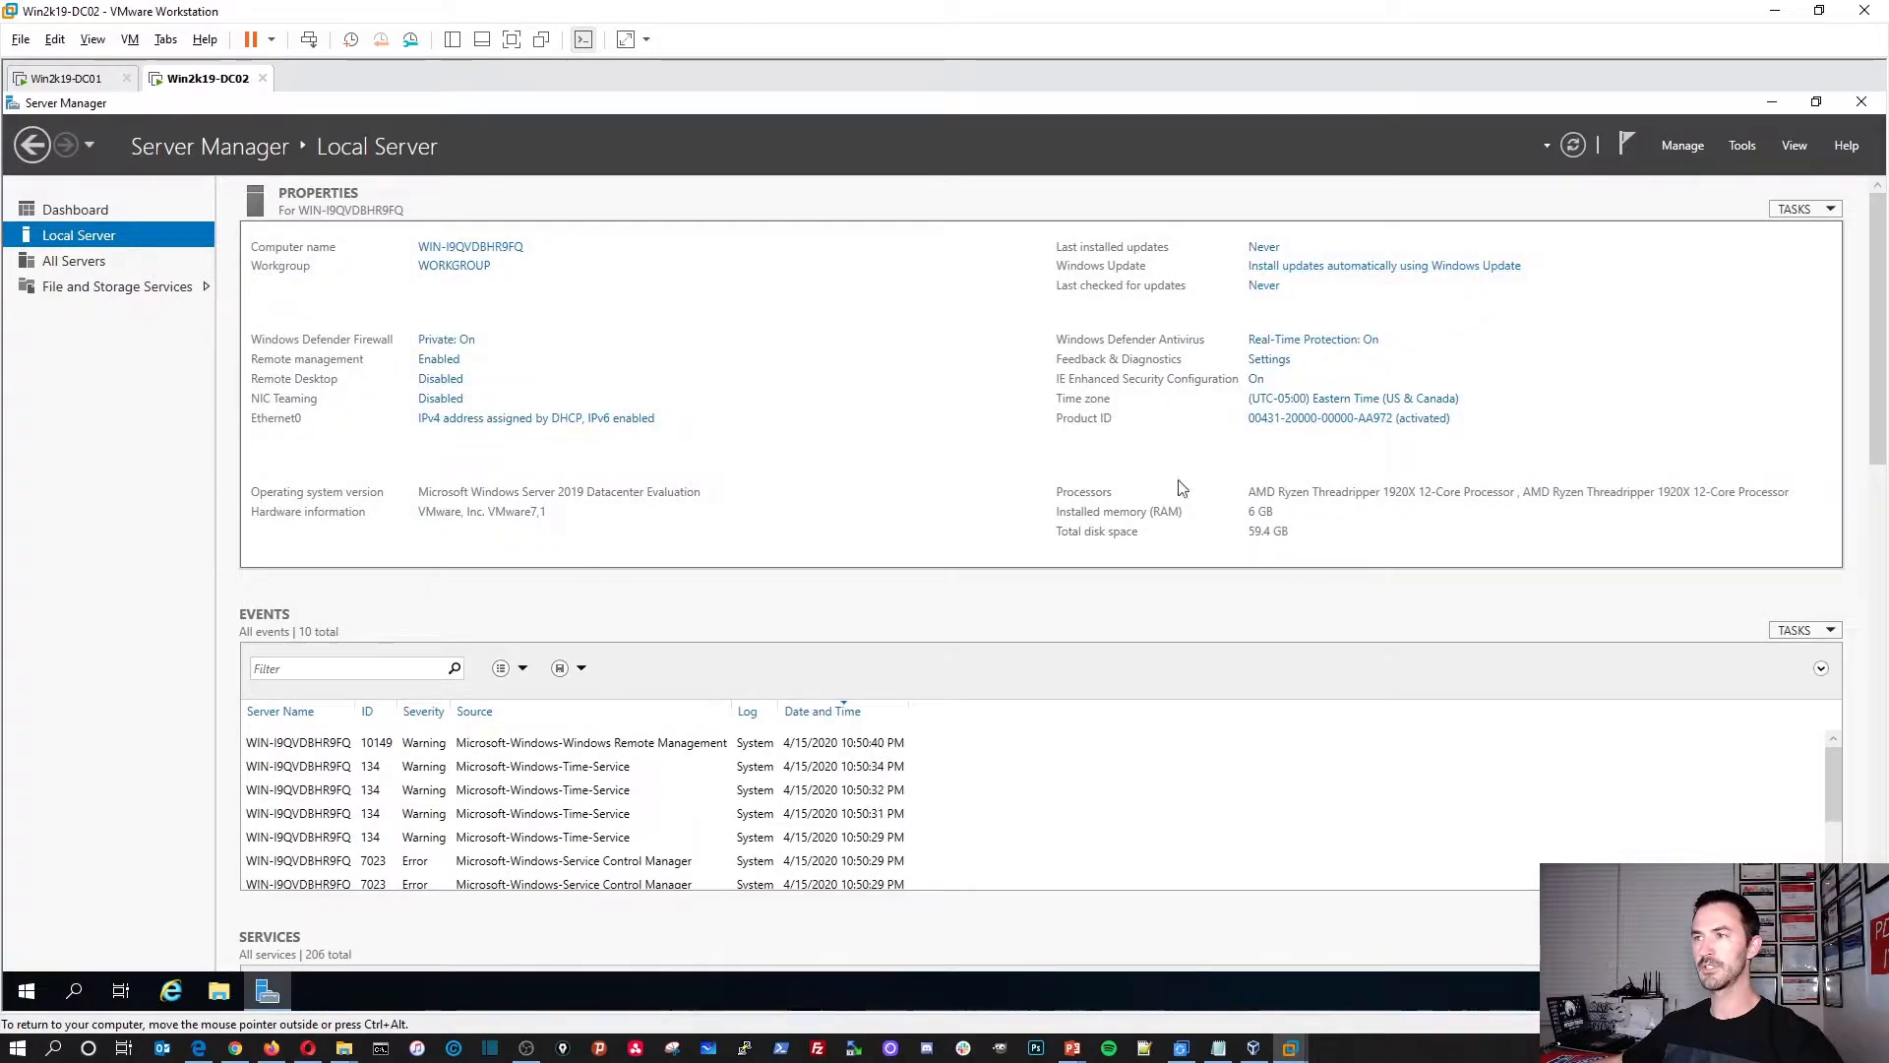
{"action": "left_click", "coordinate": [1572, 147]}
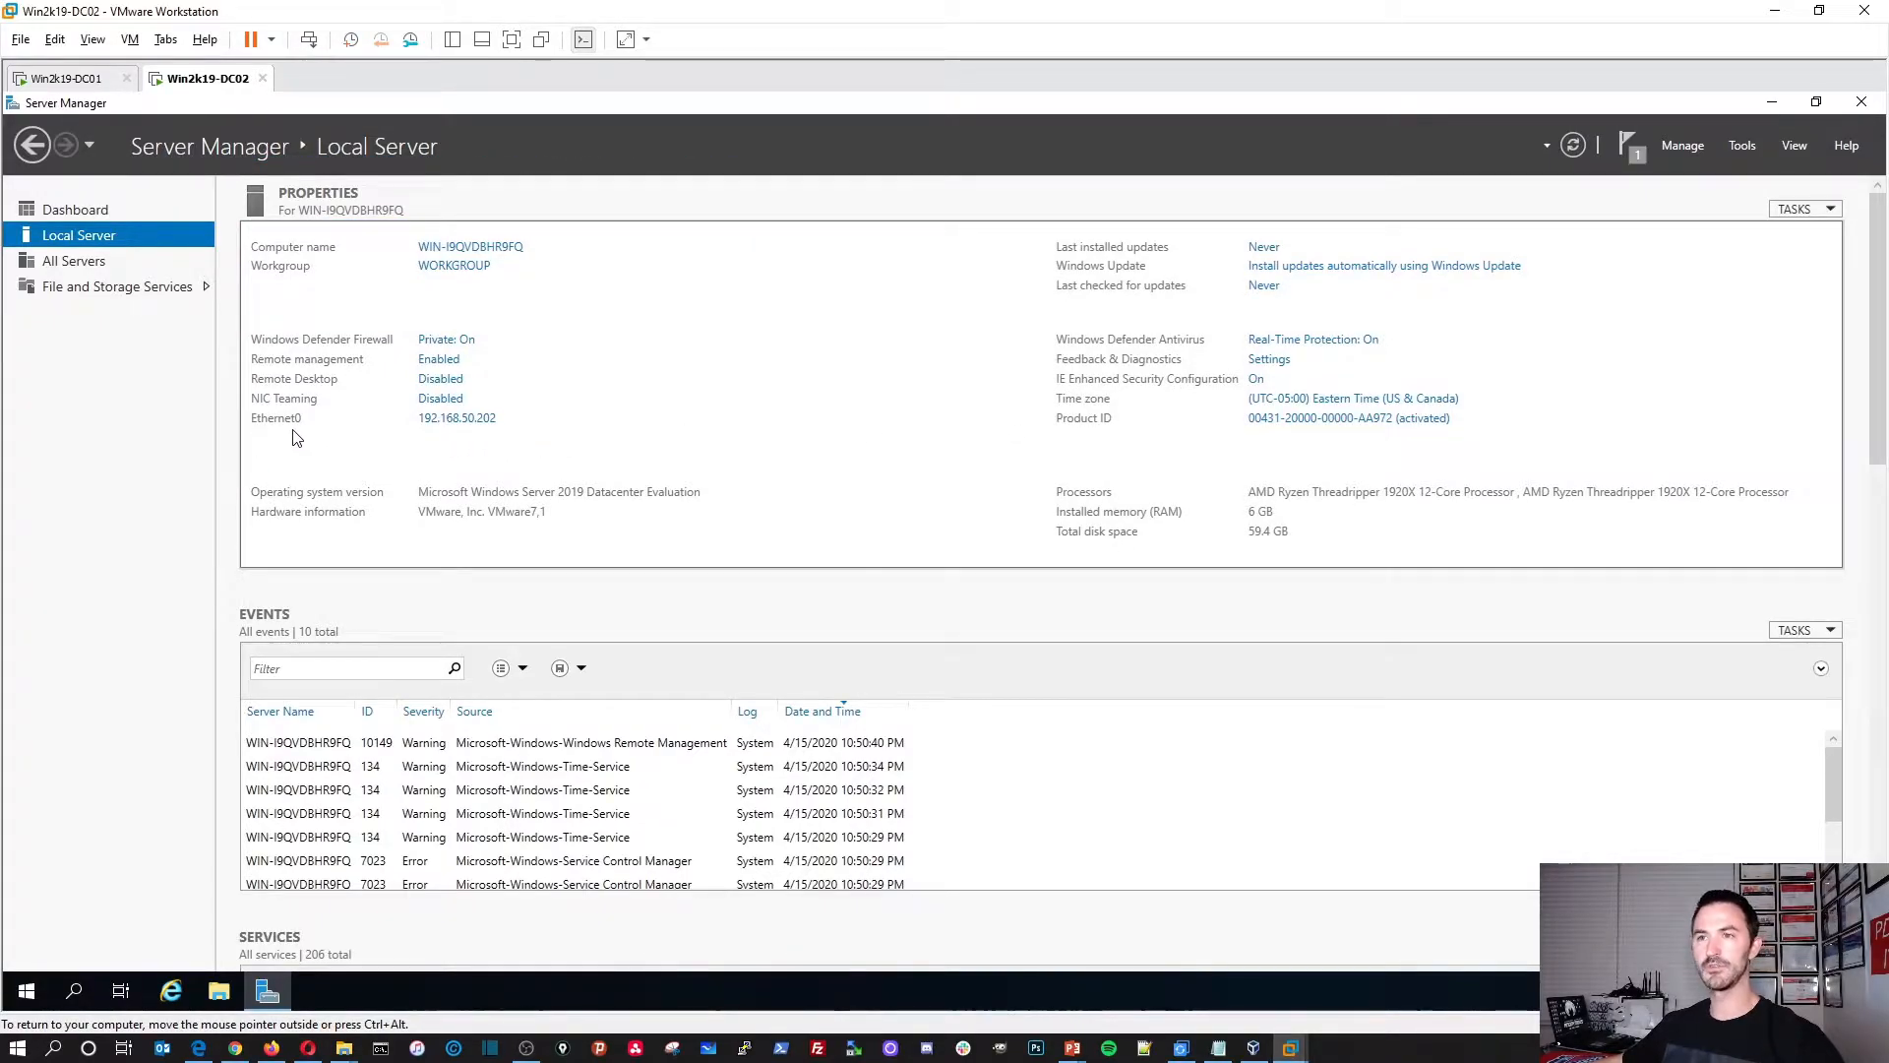
Step: Rename the computer to Win2k19-DC02 in System Properties and postpone the restart
{"action": "left_click", "coordinate": [478, 248]}
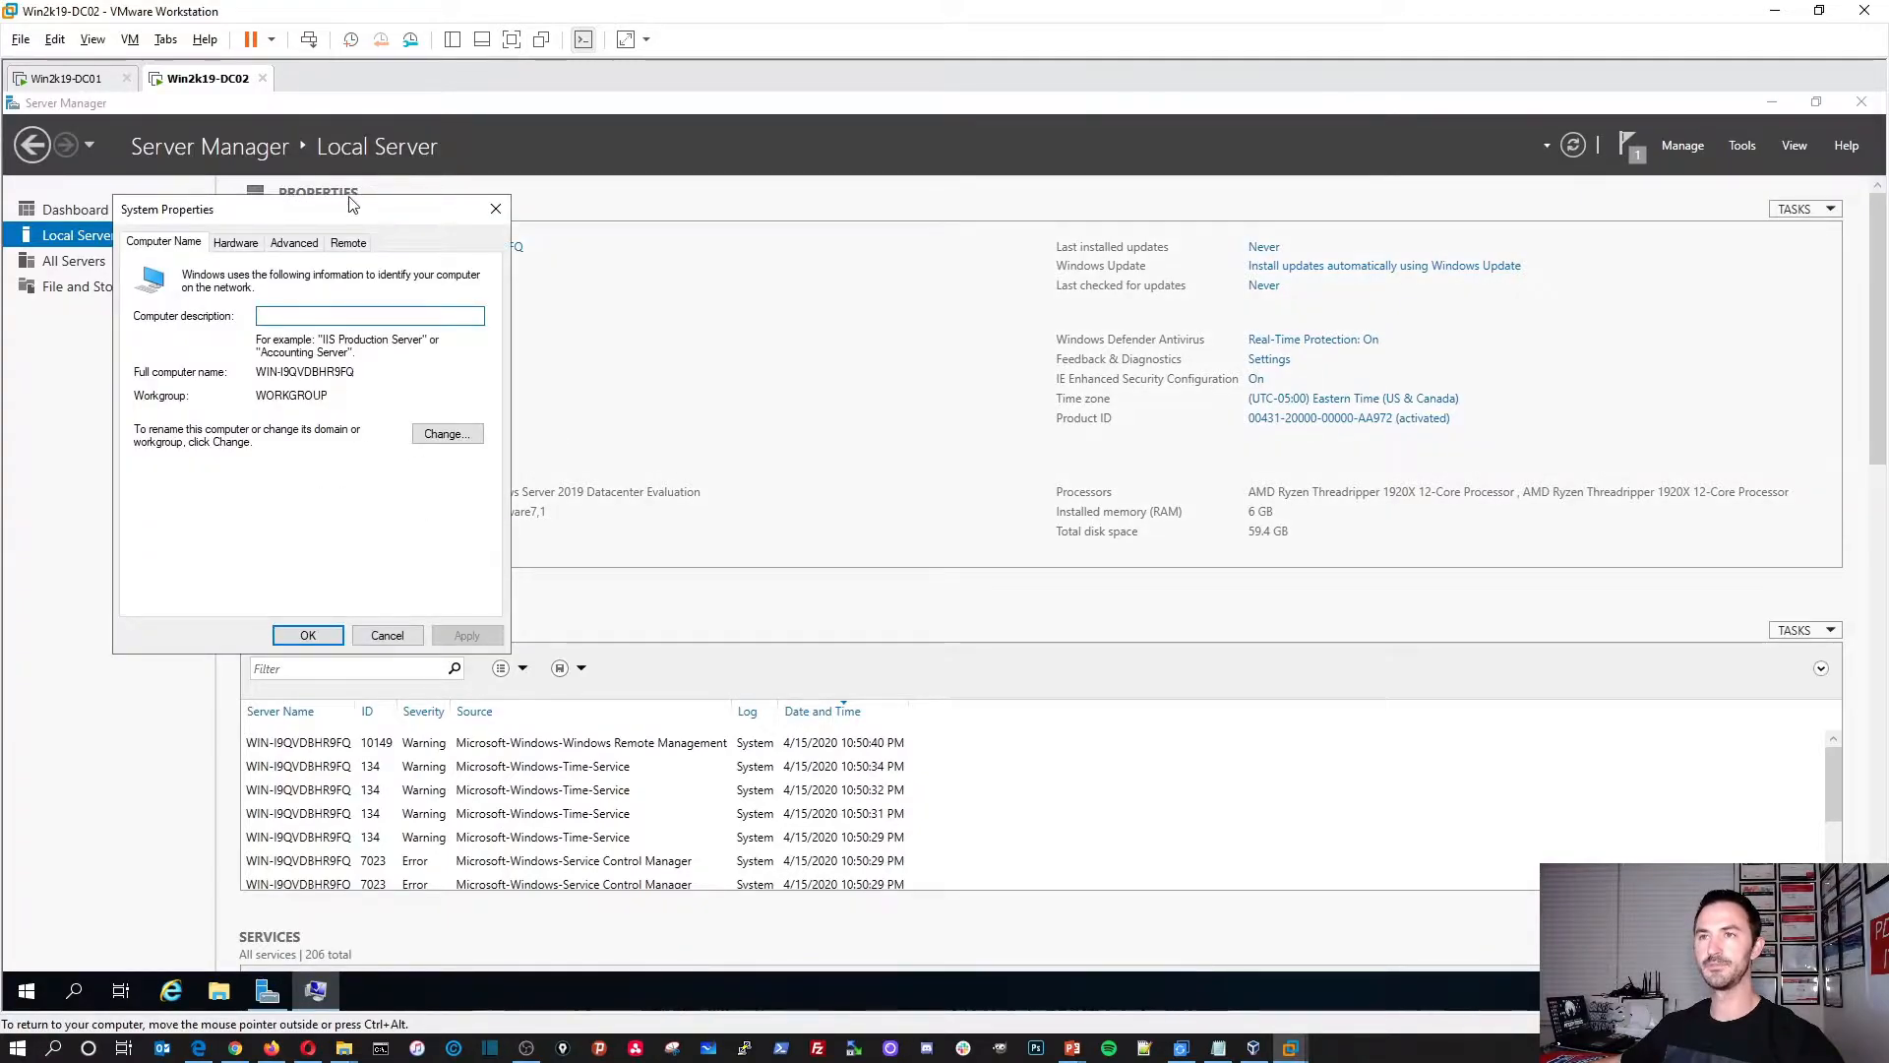
{"action": "left_click_drag", "start_coordinate": [357, 210], "coordinate": [690, 304]}
{"action": "left_click", "coordinate": [793, 529]}
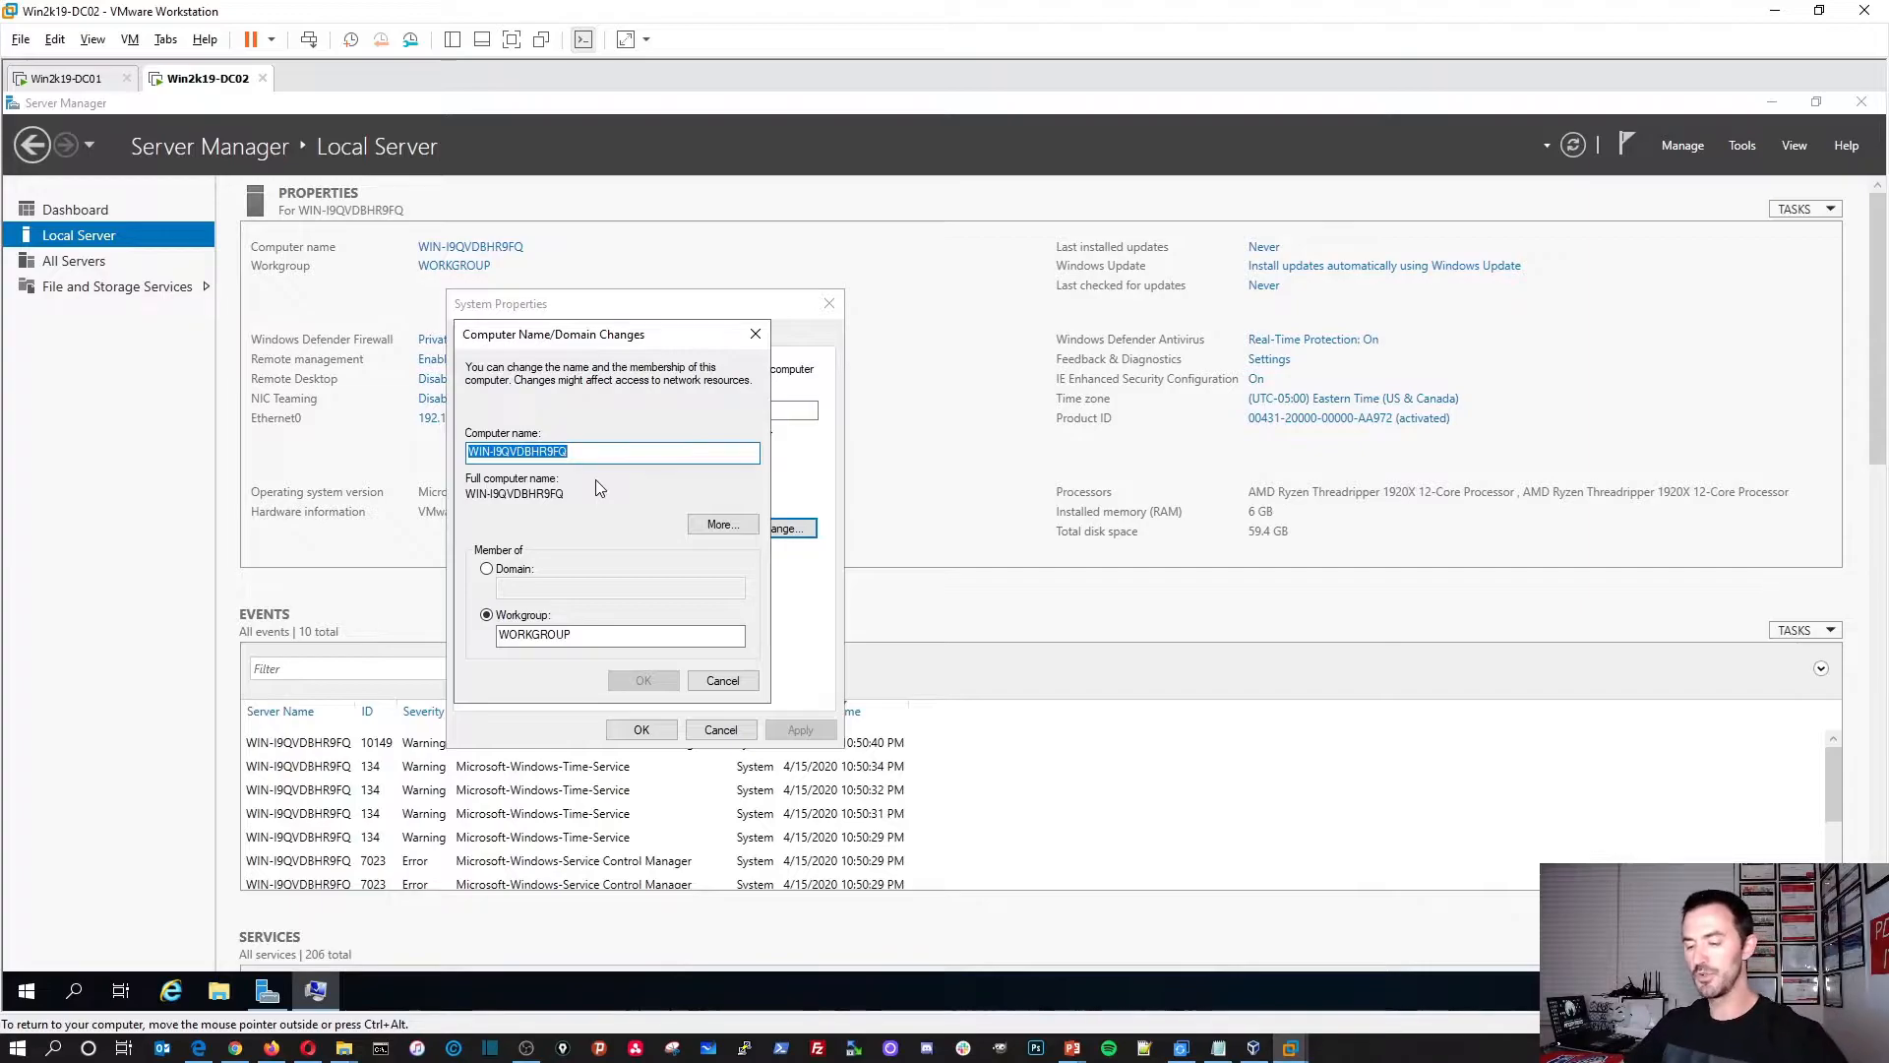
{"action": "type", "text": "win"}
{"action": "key", "text": "BackSpace"}
{"action": "key", "text": "BackSpace"}
{"action": "key", "text": "BackSpace"}
{"action": "type", "text": "Wi"}
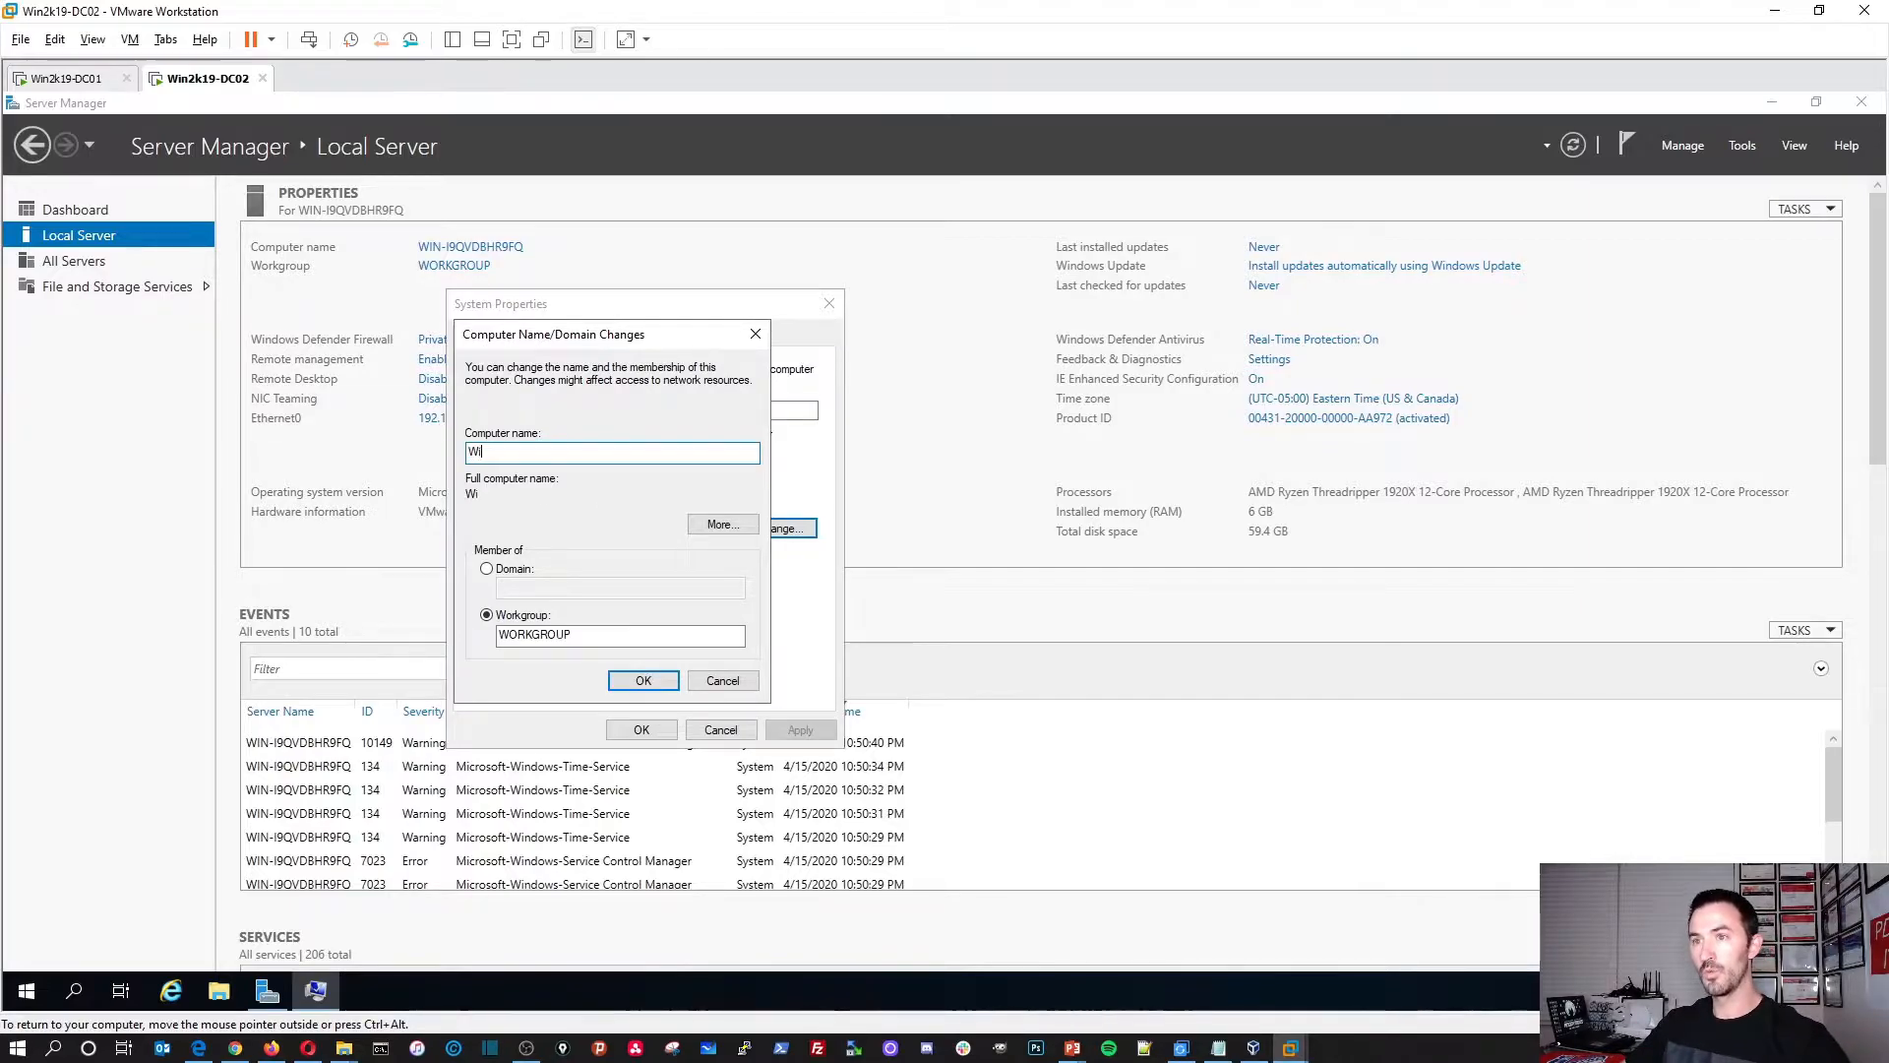
{"action": "type", "text": "n2k19-DC02"}
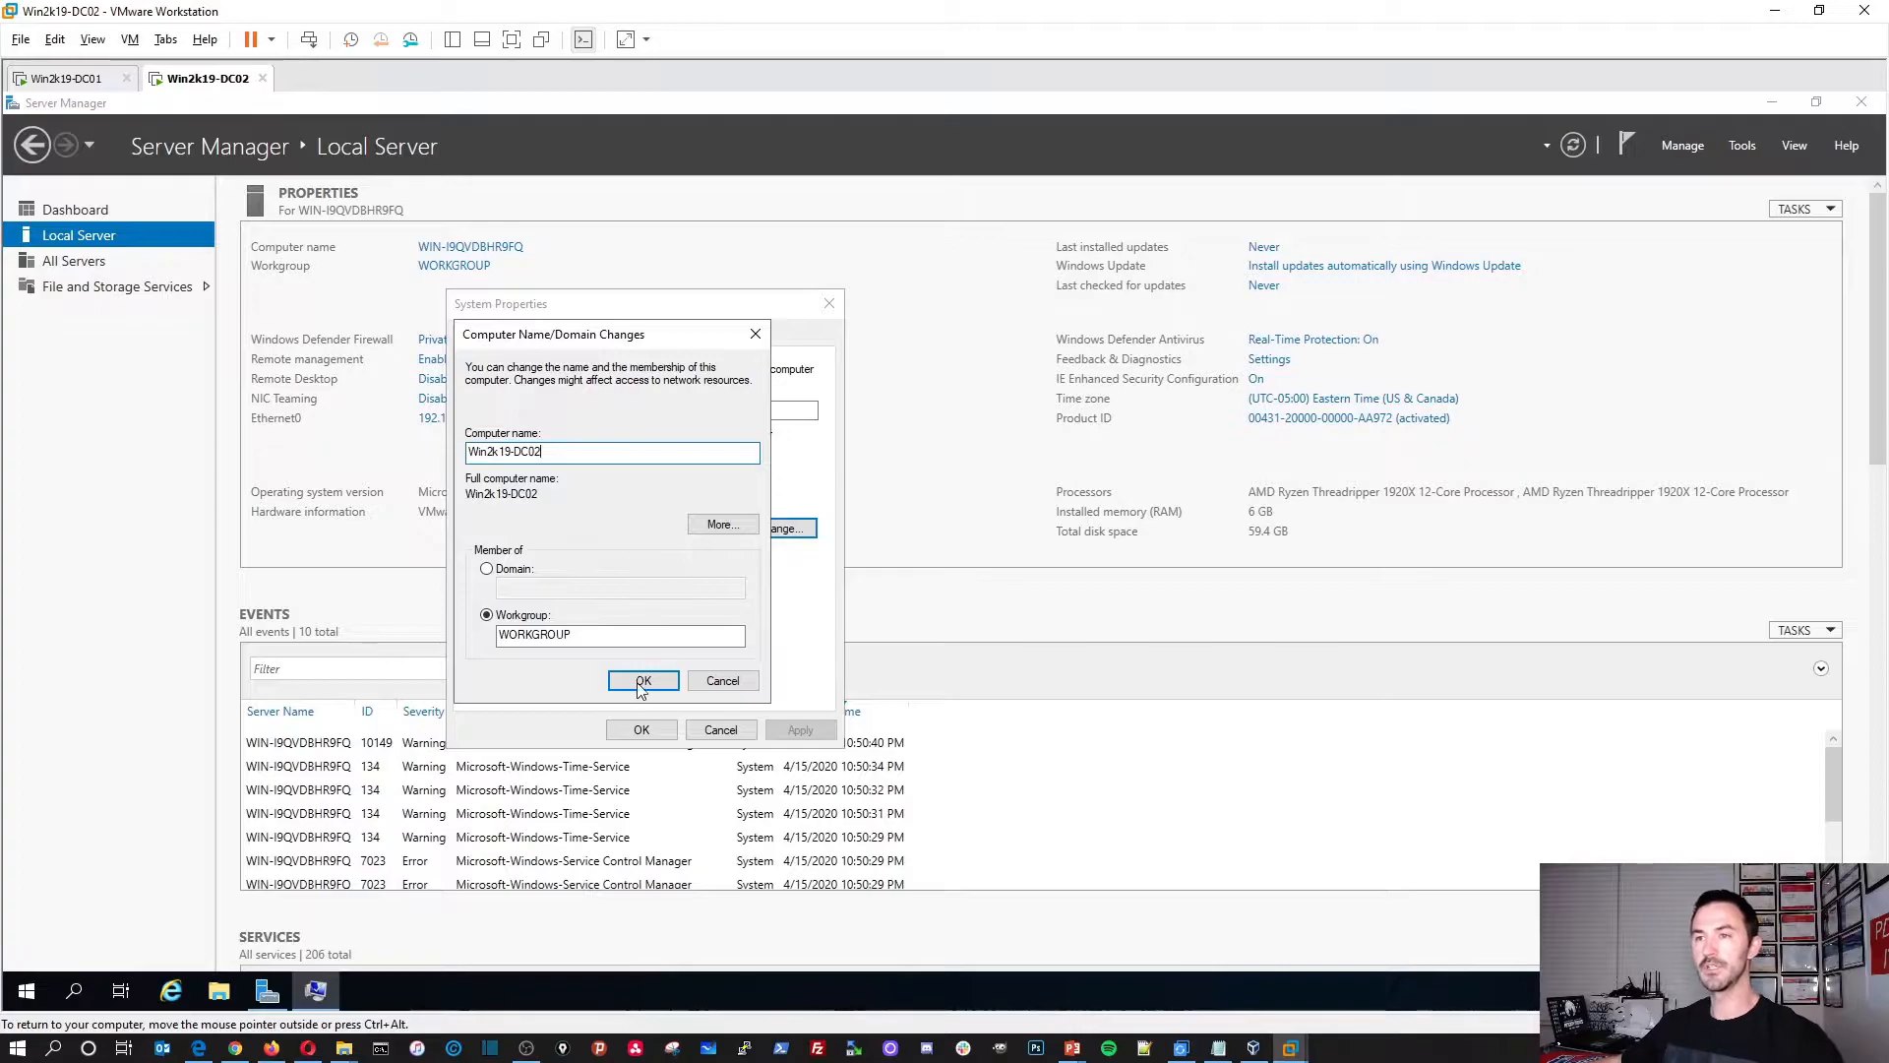
{"action": "left_click", "coordinate": [641, 686]}
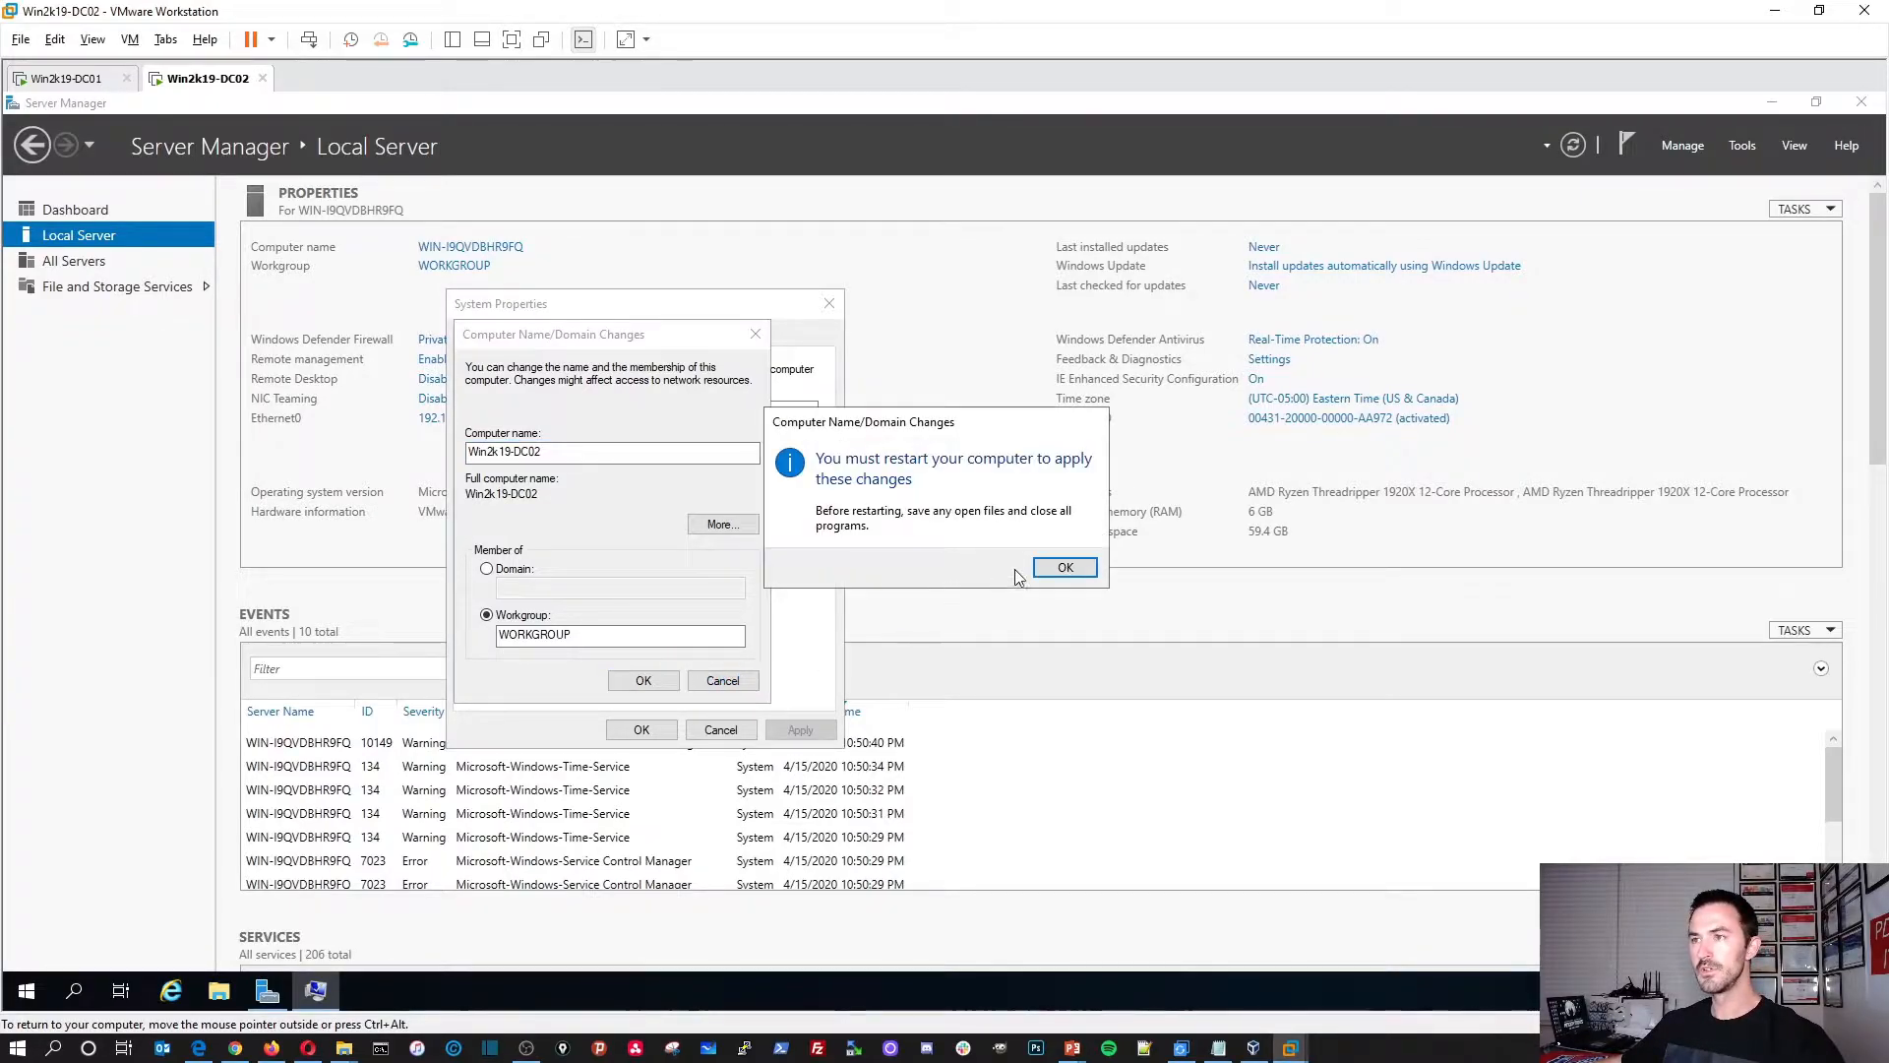
{"action": "left_click", "coordinate": [1065, 567]}
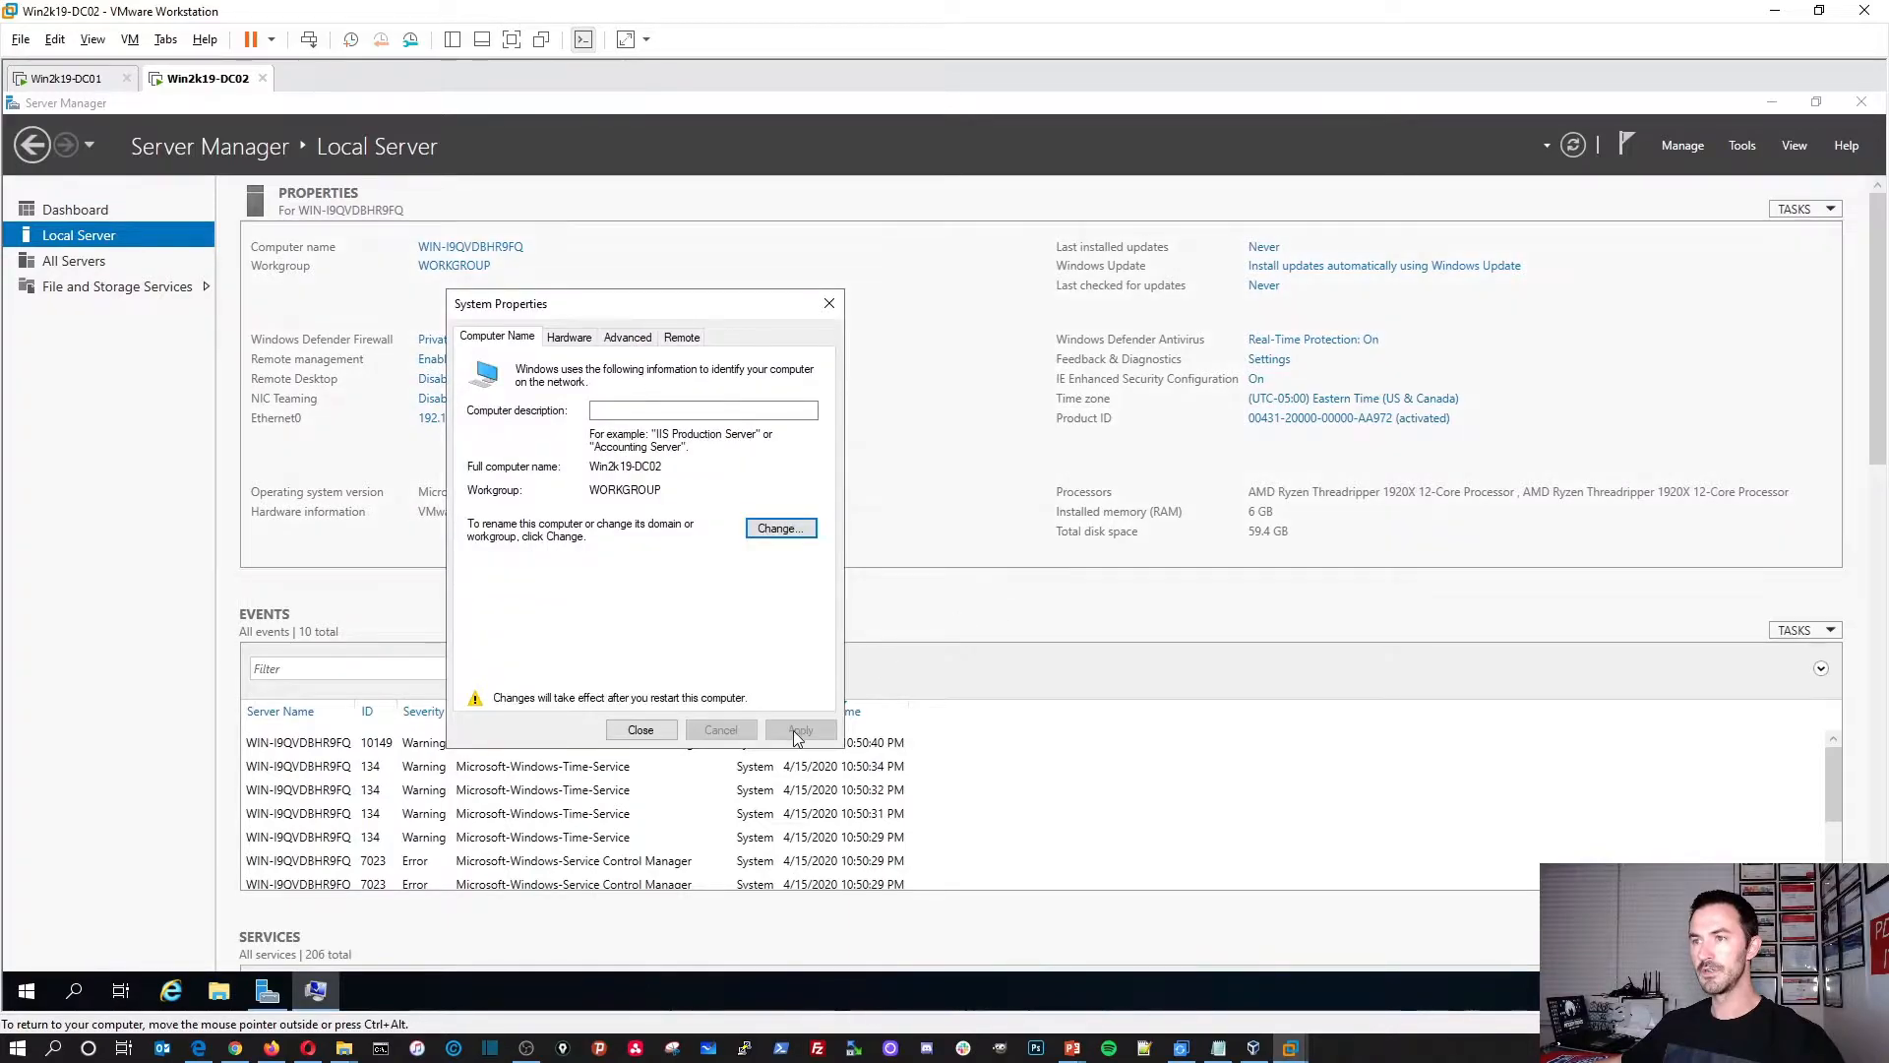
{"action": "left_click", "coordinate": [640, 730]}
{"action": "left_click", "coordinate": [1051, 558]}
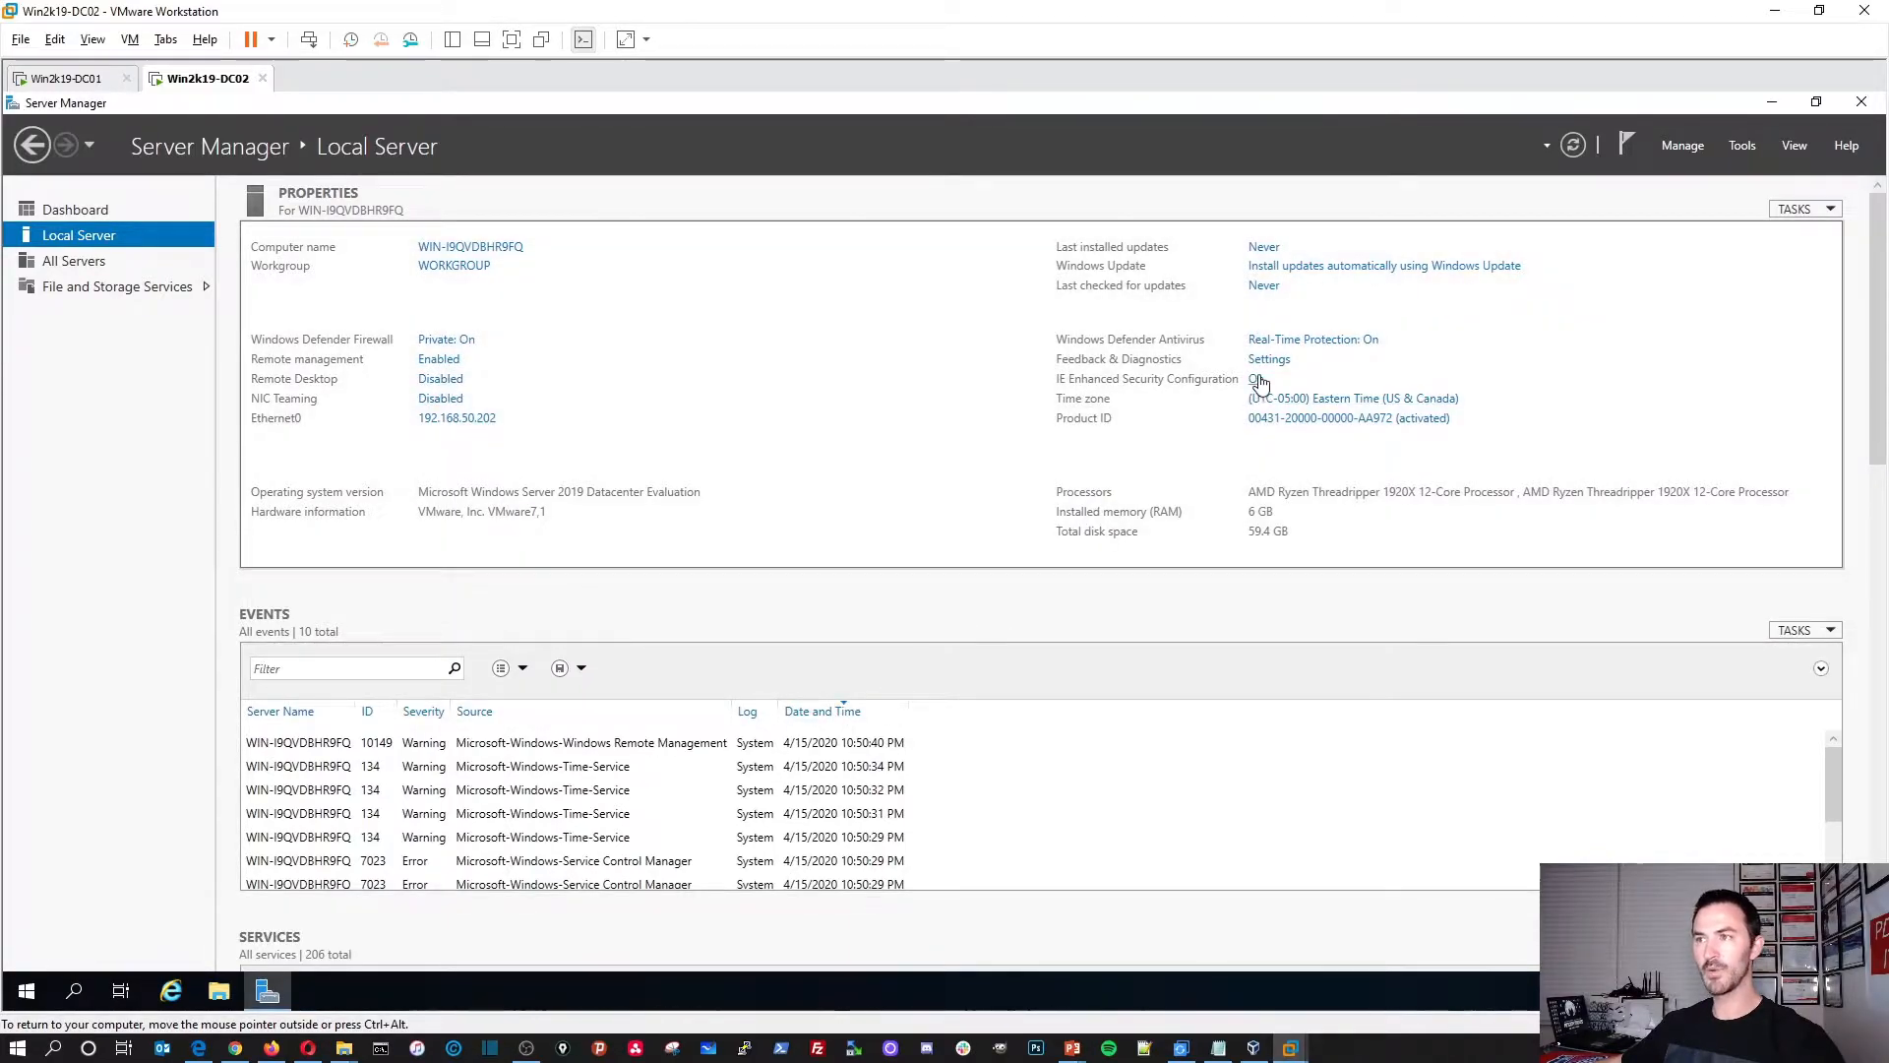
{"action": "left_click", "coordinate": [1258, 381]}
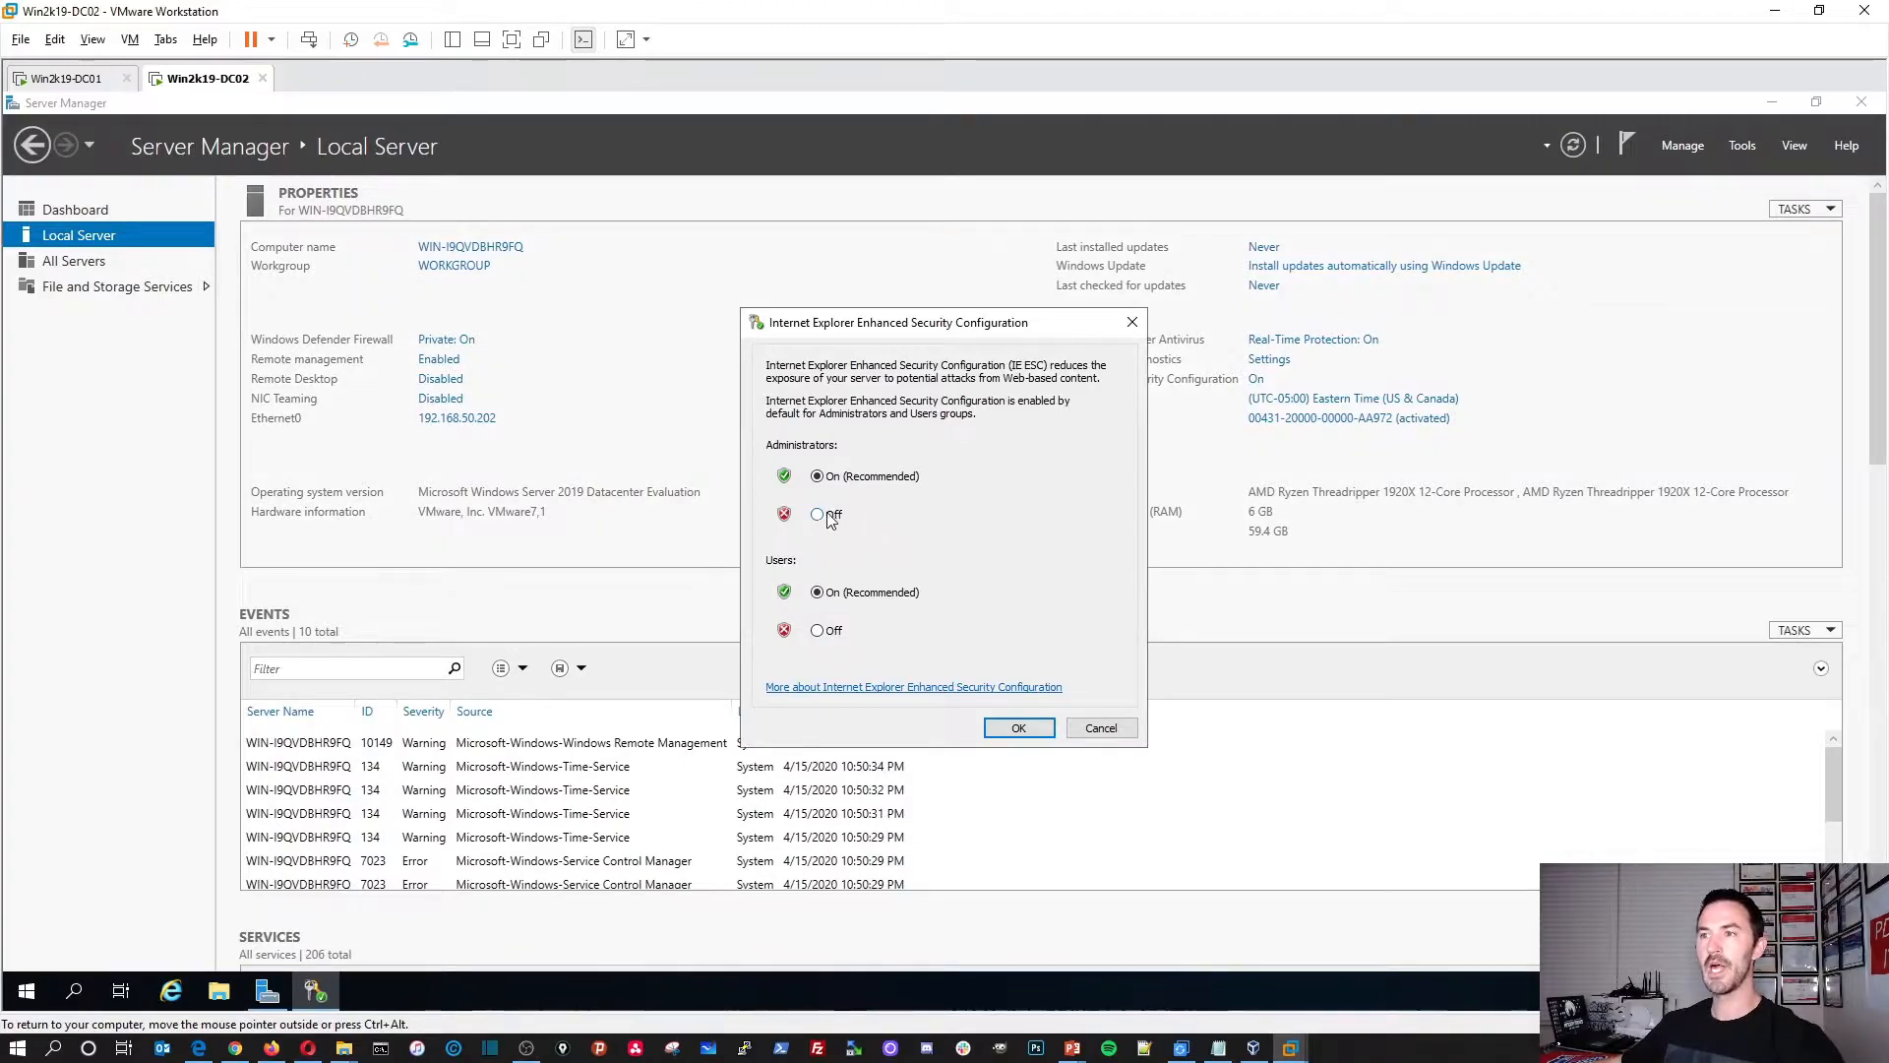
{"action": "left_click", "coordinate": [1006, 726]}
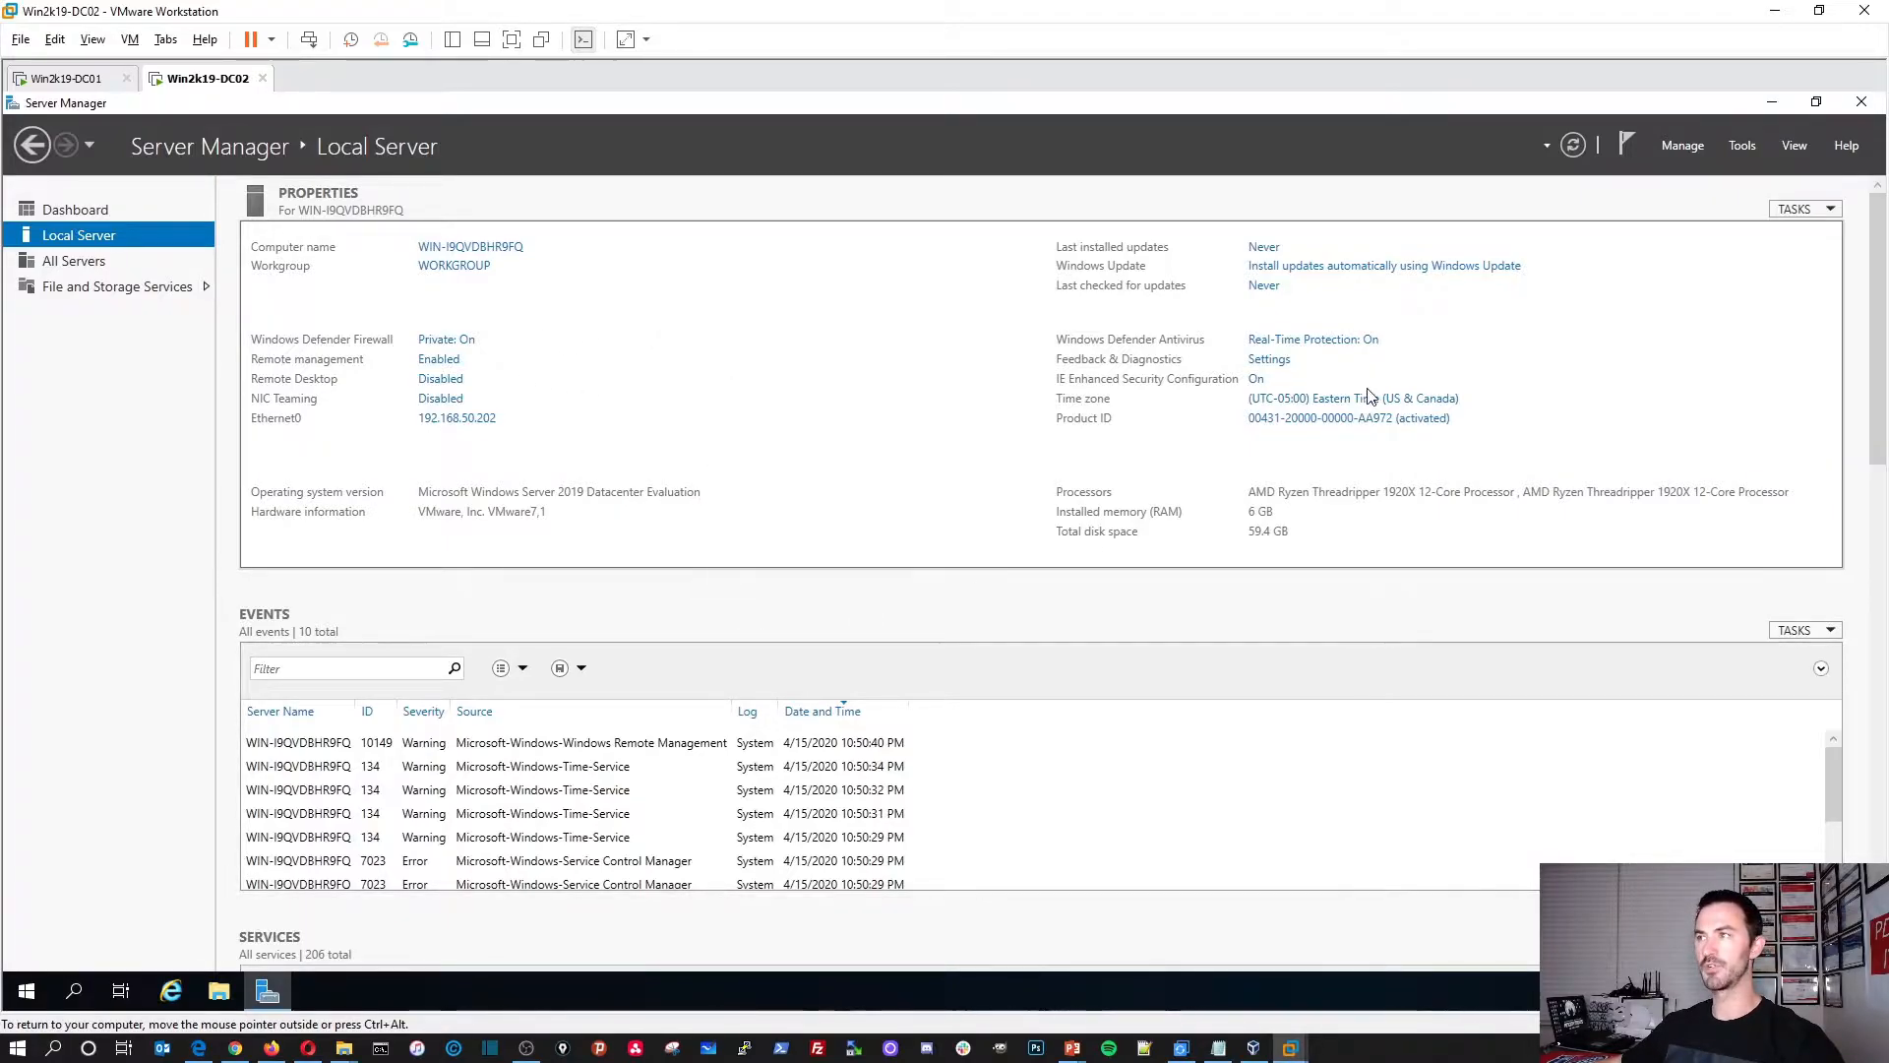
Step: Close Server Manager and restart DC02 from the Start button's power options
{"action": "left_click", "coordinate": [1861, 101]}
{"action": "right_click", "coordinate": [44, 979]}
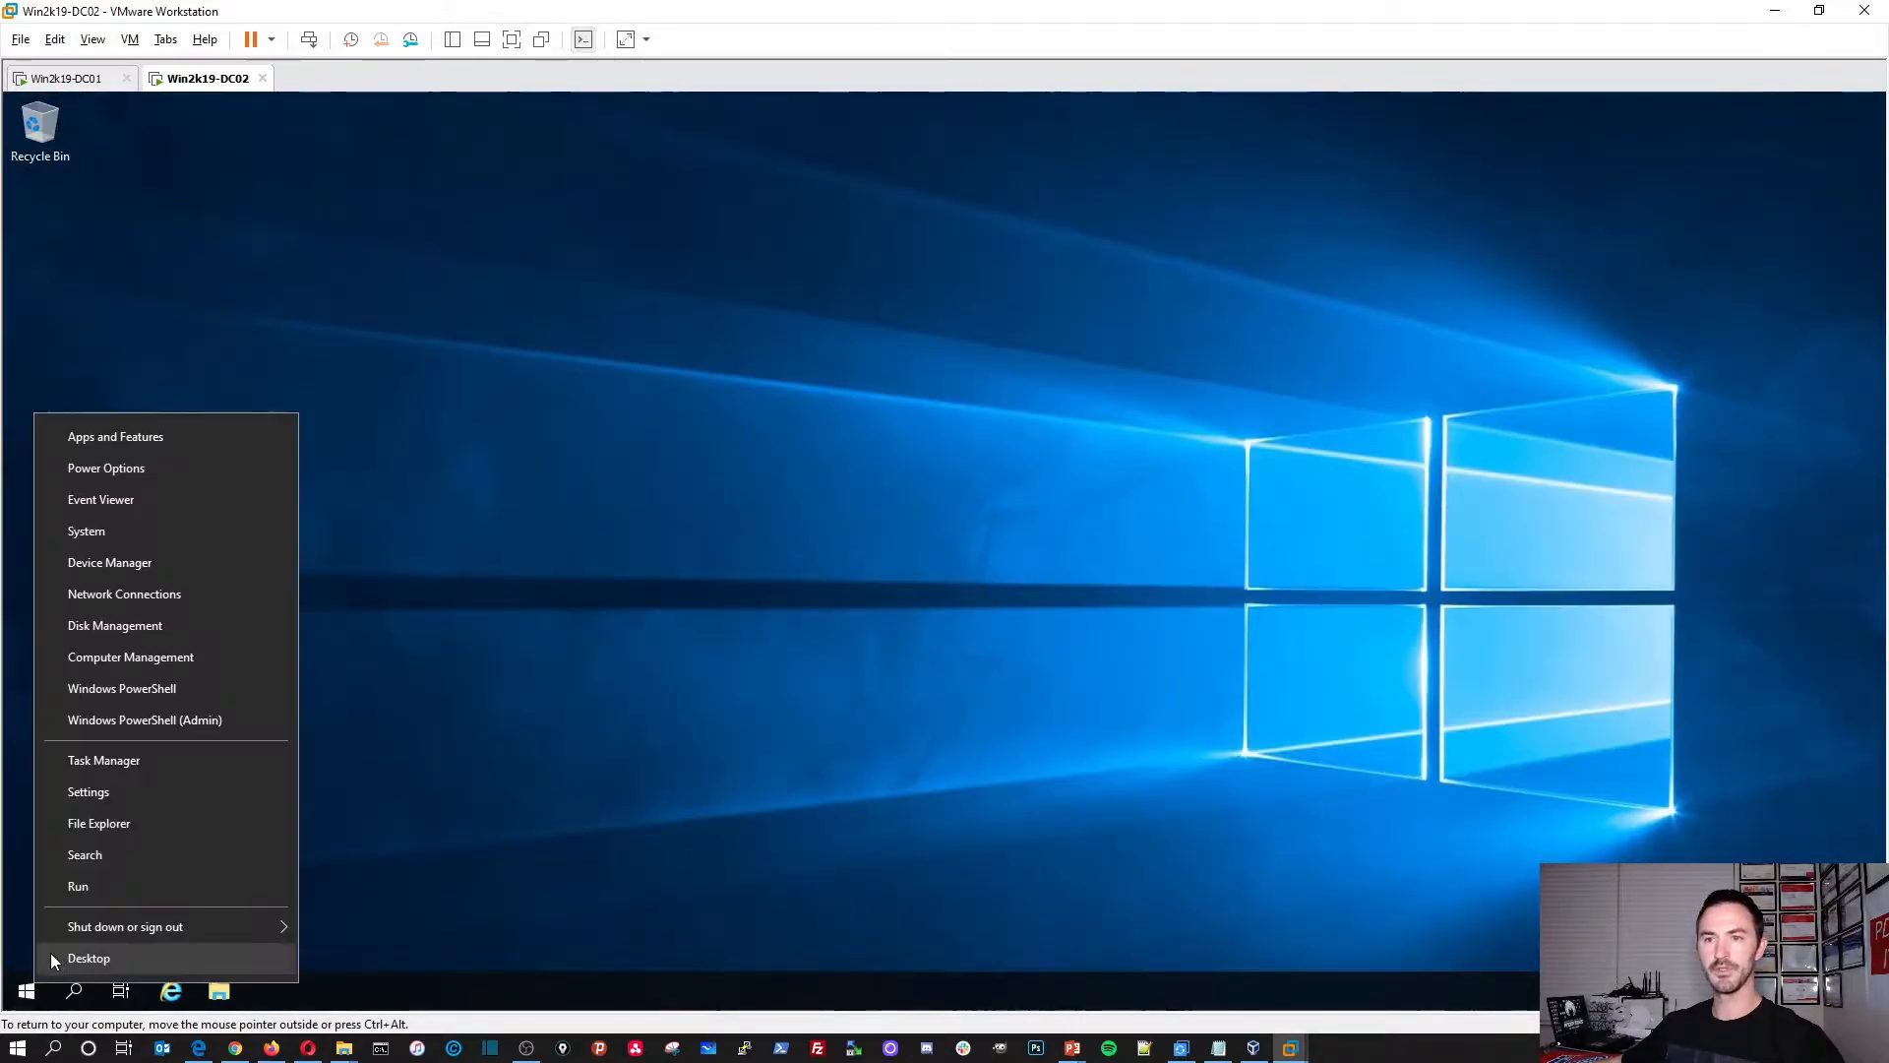
{"action": "mouse_move", "coordinate": [110, 927]}
{"action": "left_click", "coordinate": [357, 920]}
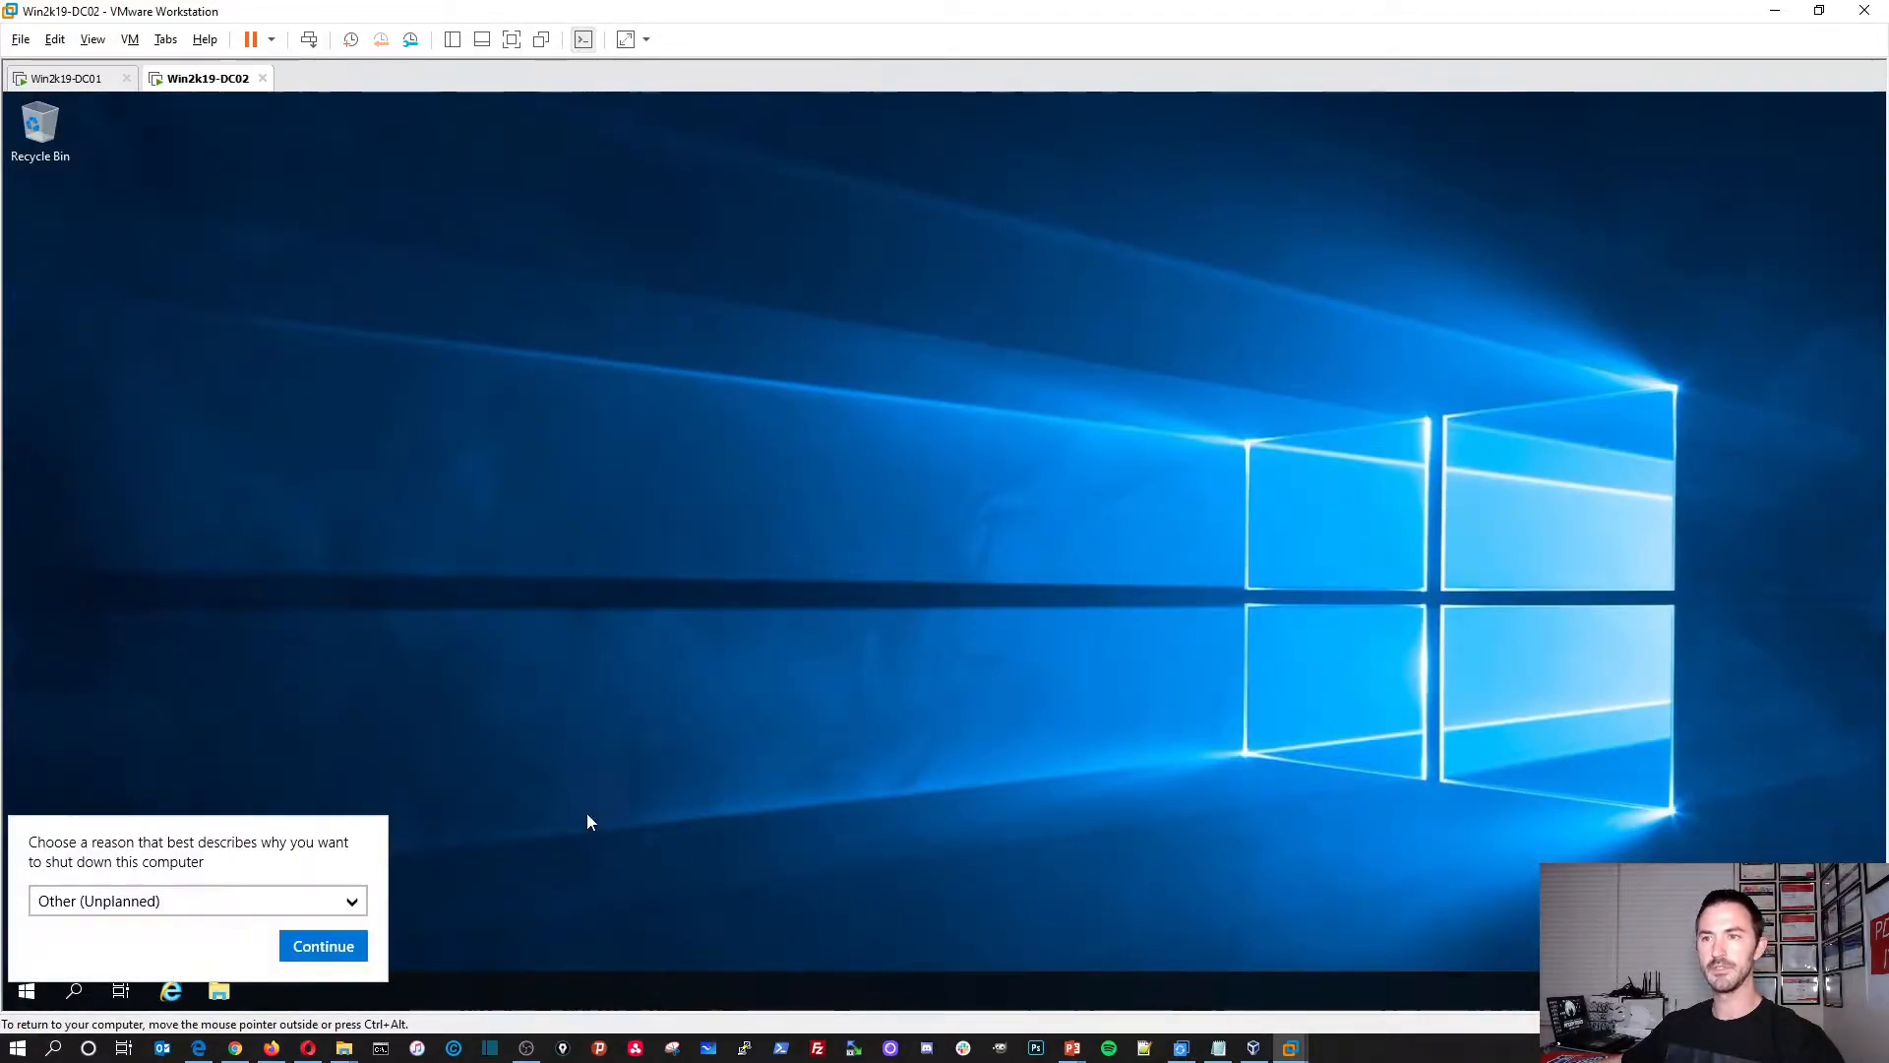
{"action": "left_click", "coordinate": [341, 944]}
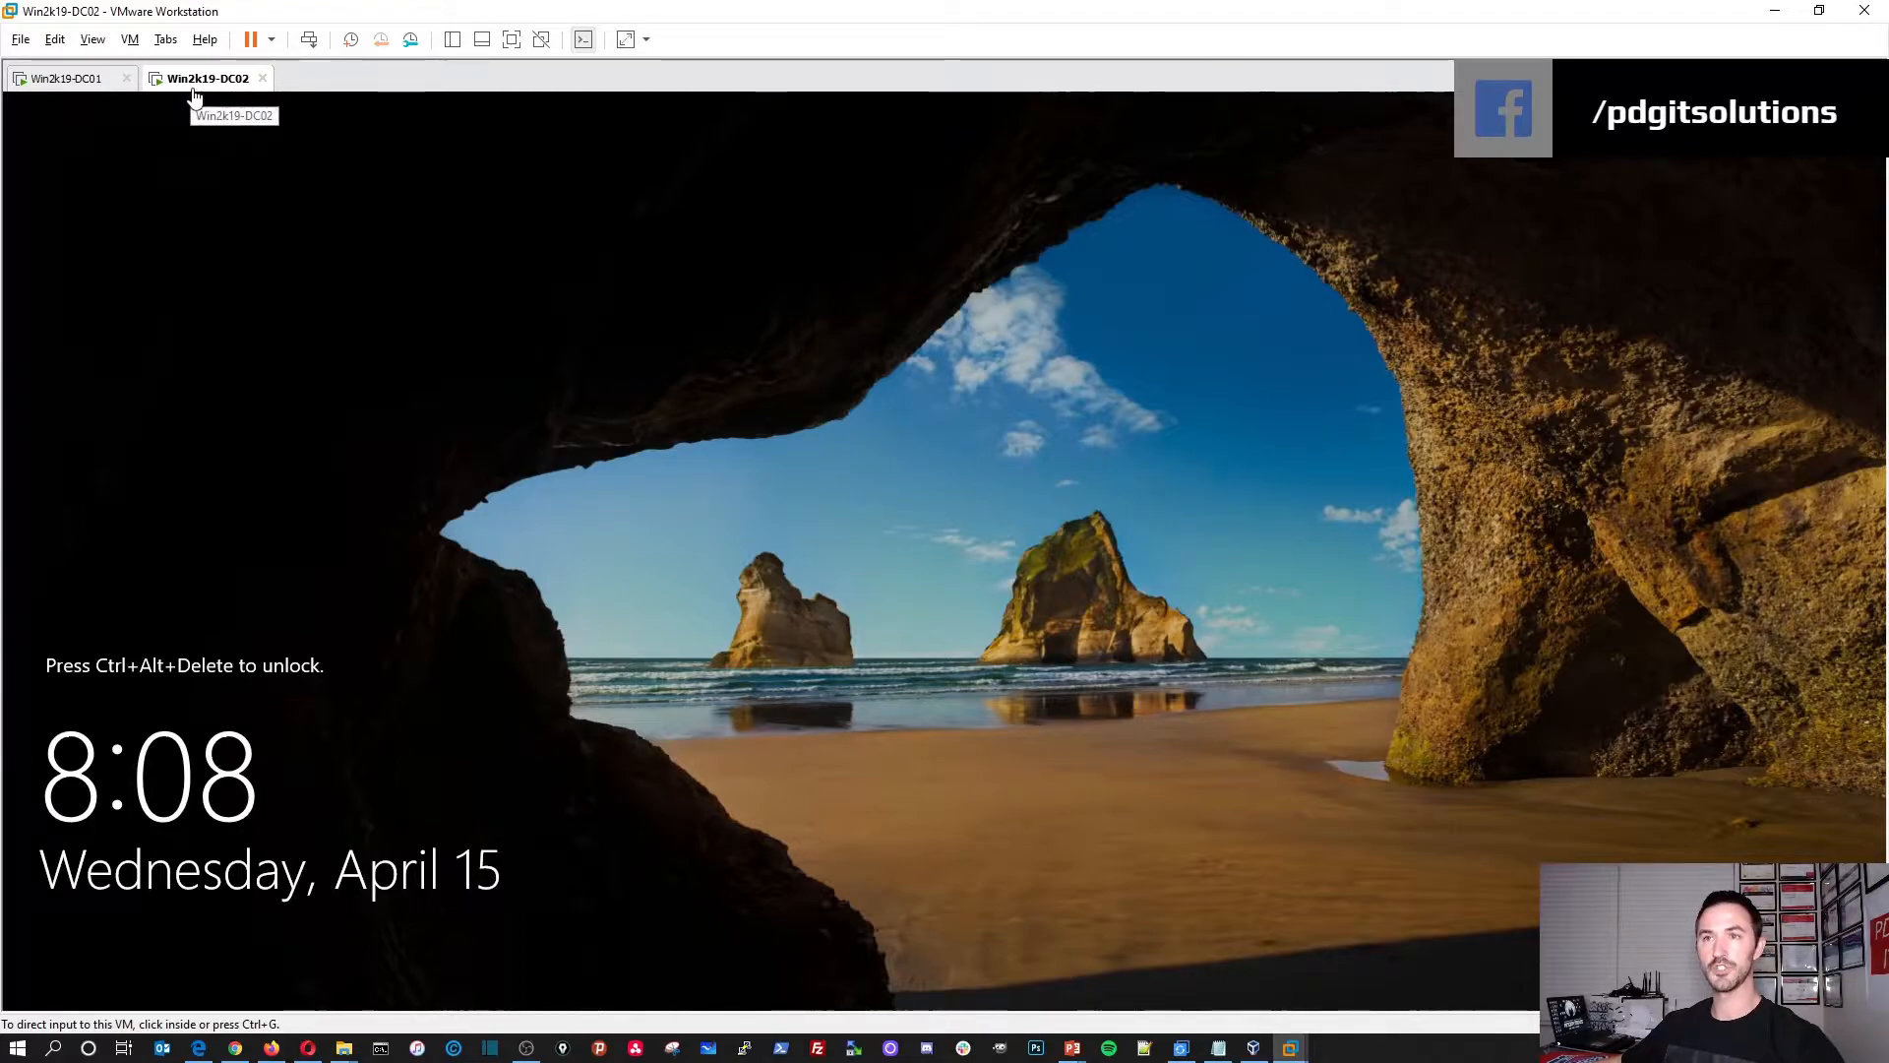
Step: Sign back in to DC02 as Administrator after the restart
{"action": "left_click", "coordinate": [308, 39]}
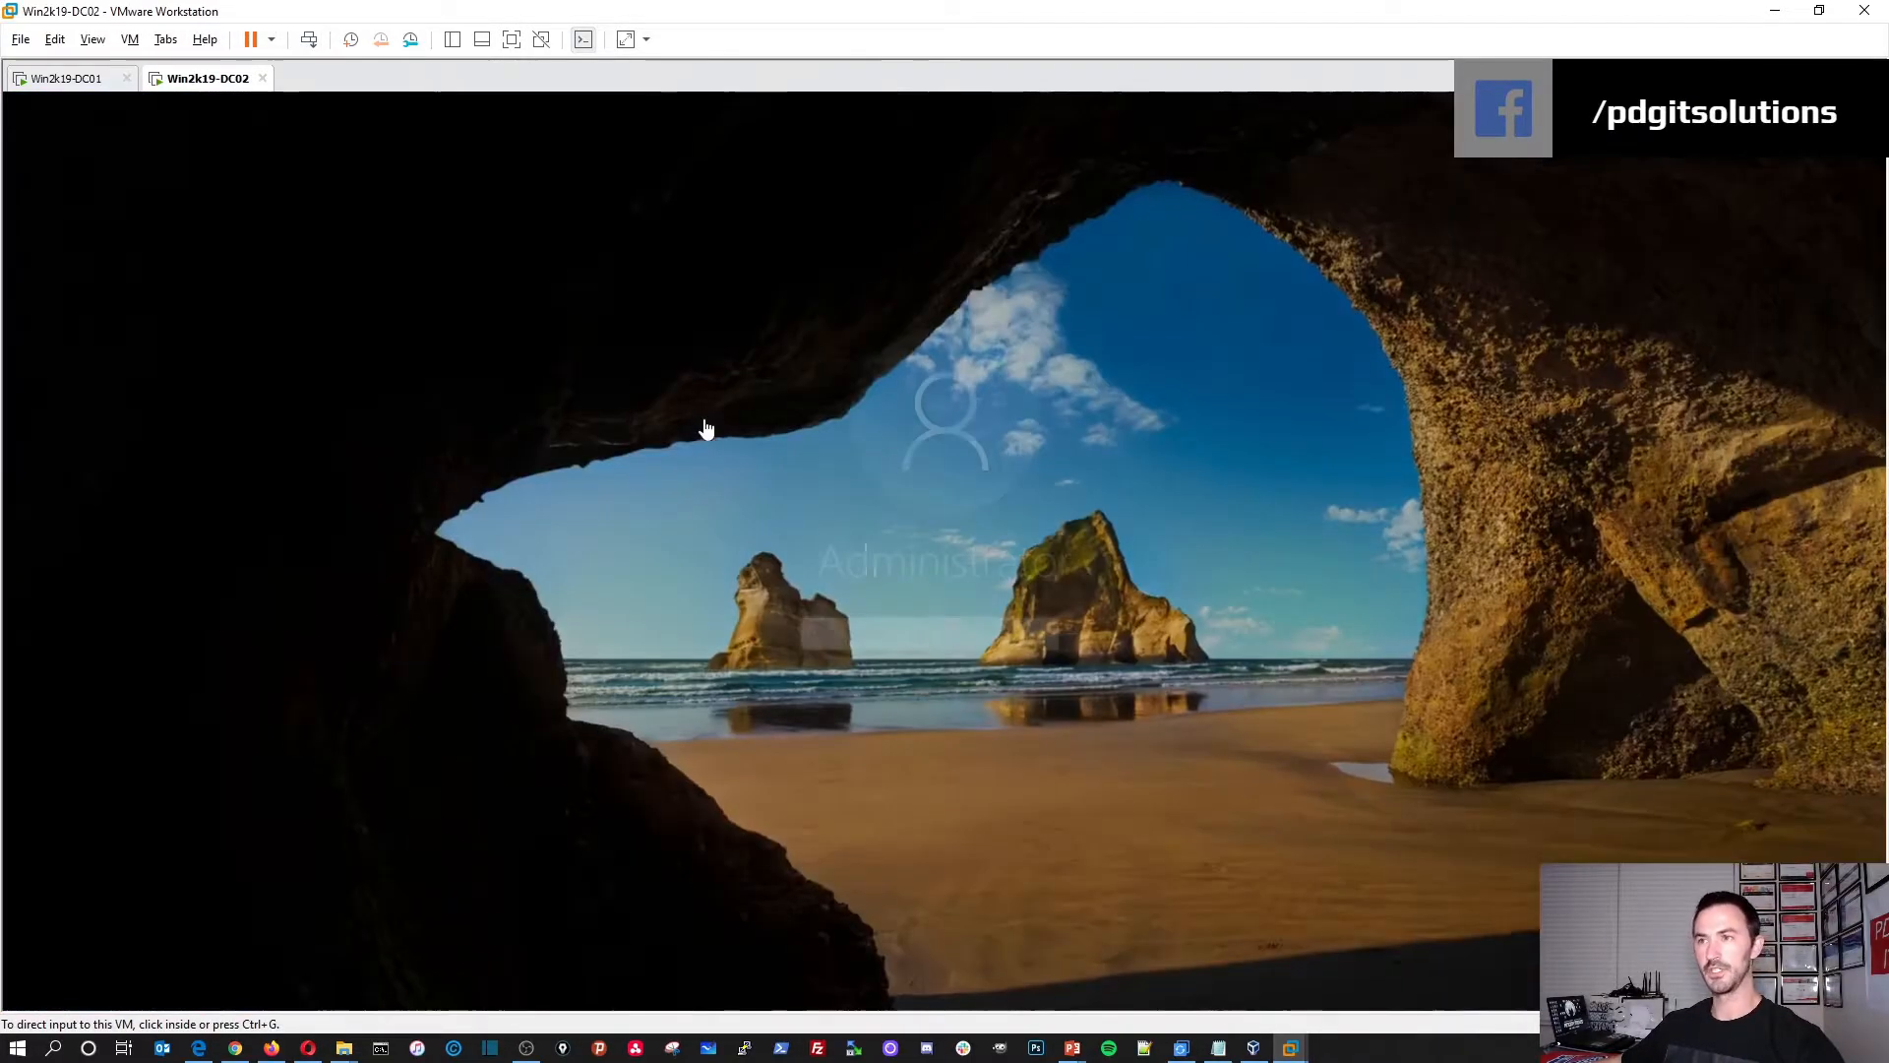
{"action": "left_click", "coordinate": [883, 641]}
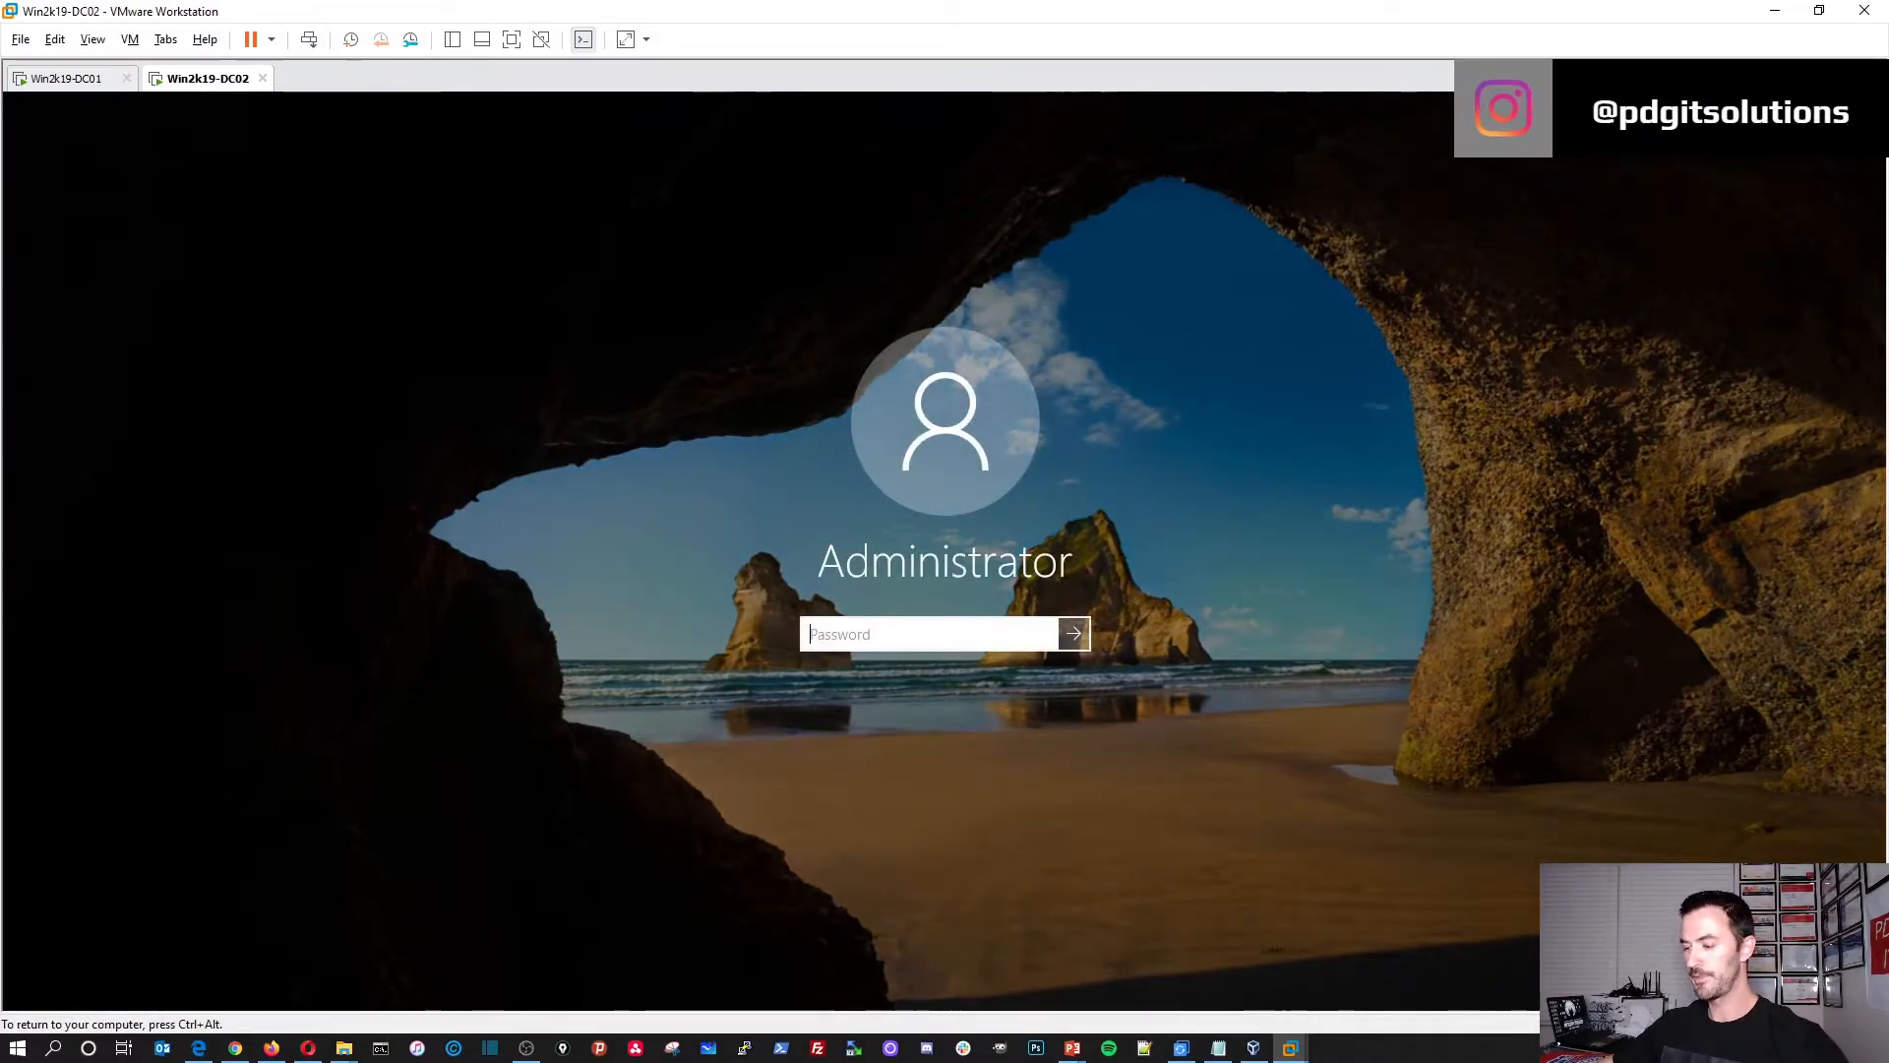
{"action": "type", "text": "***********"}
{"action": "key", "text": "Return"}
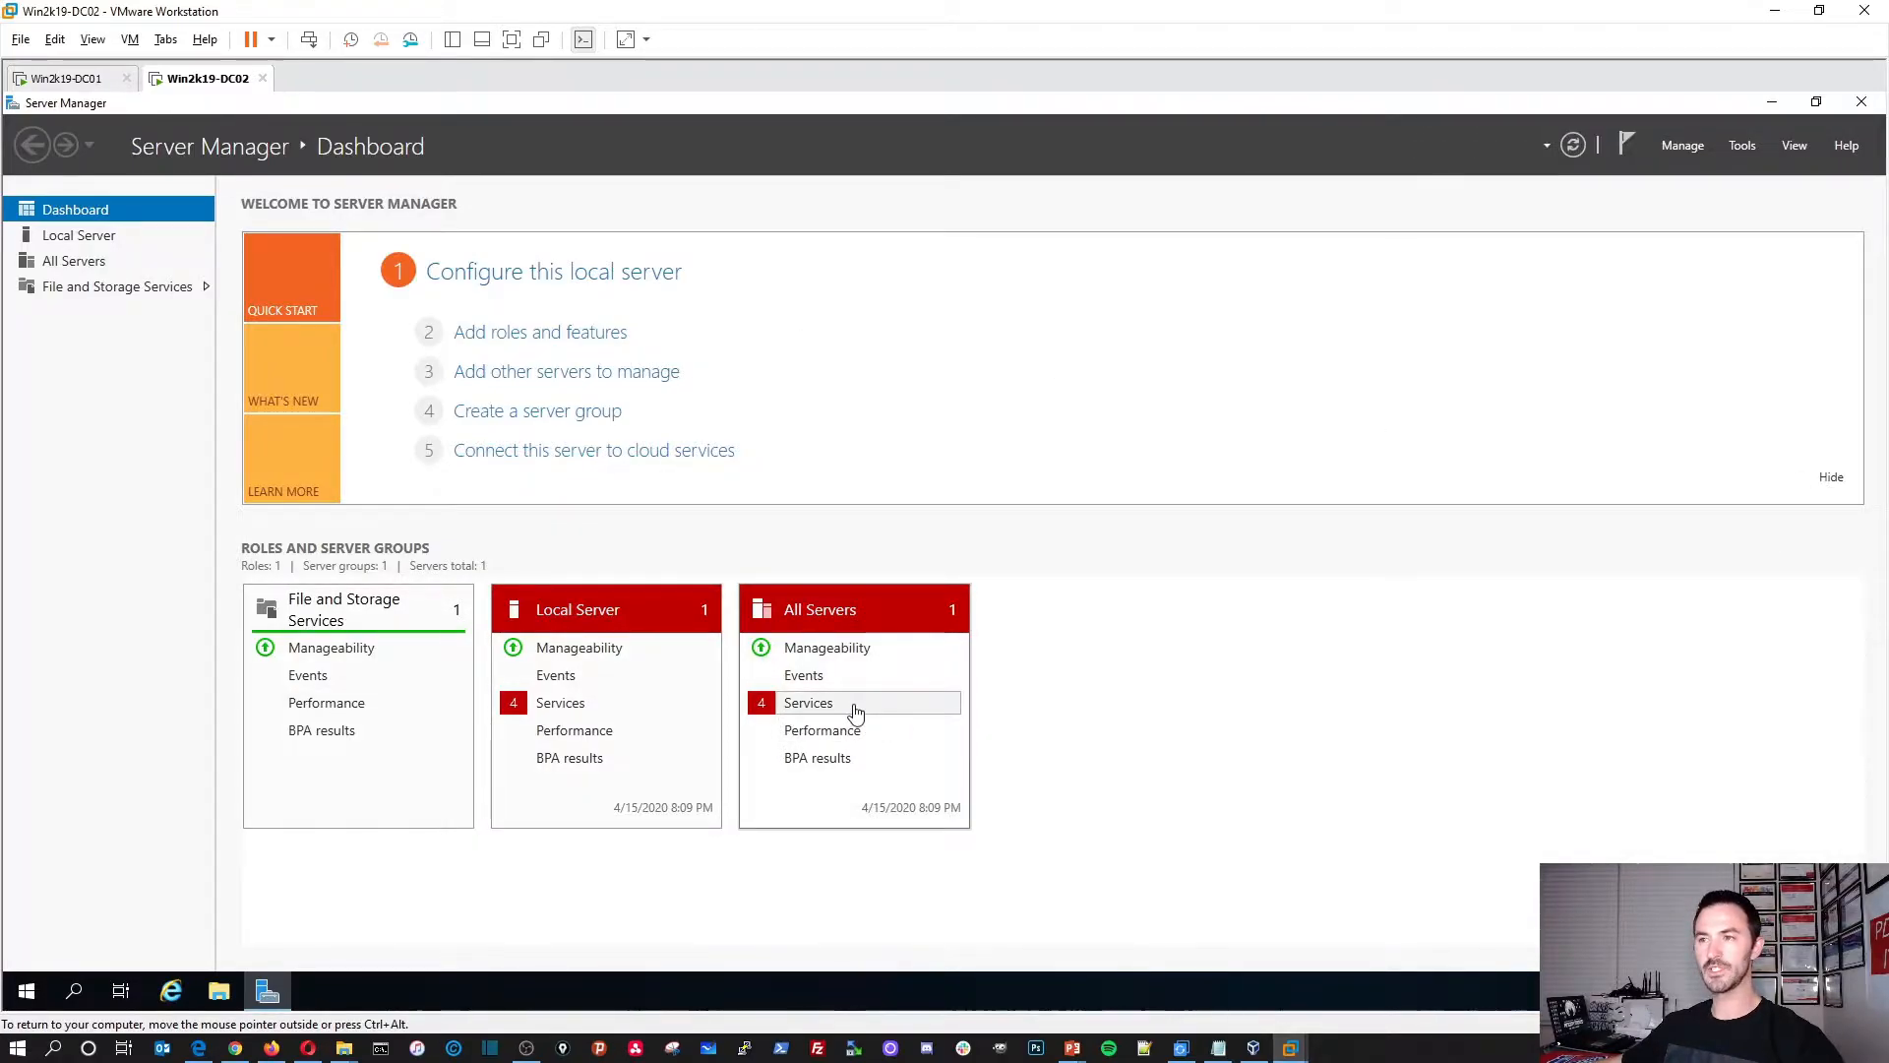
Step: Review the stopped services, then open the Services console from Tools, maximized
{"action": "left_click", "coordinate": [852, 706]}
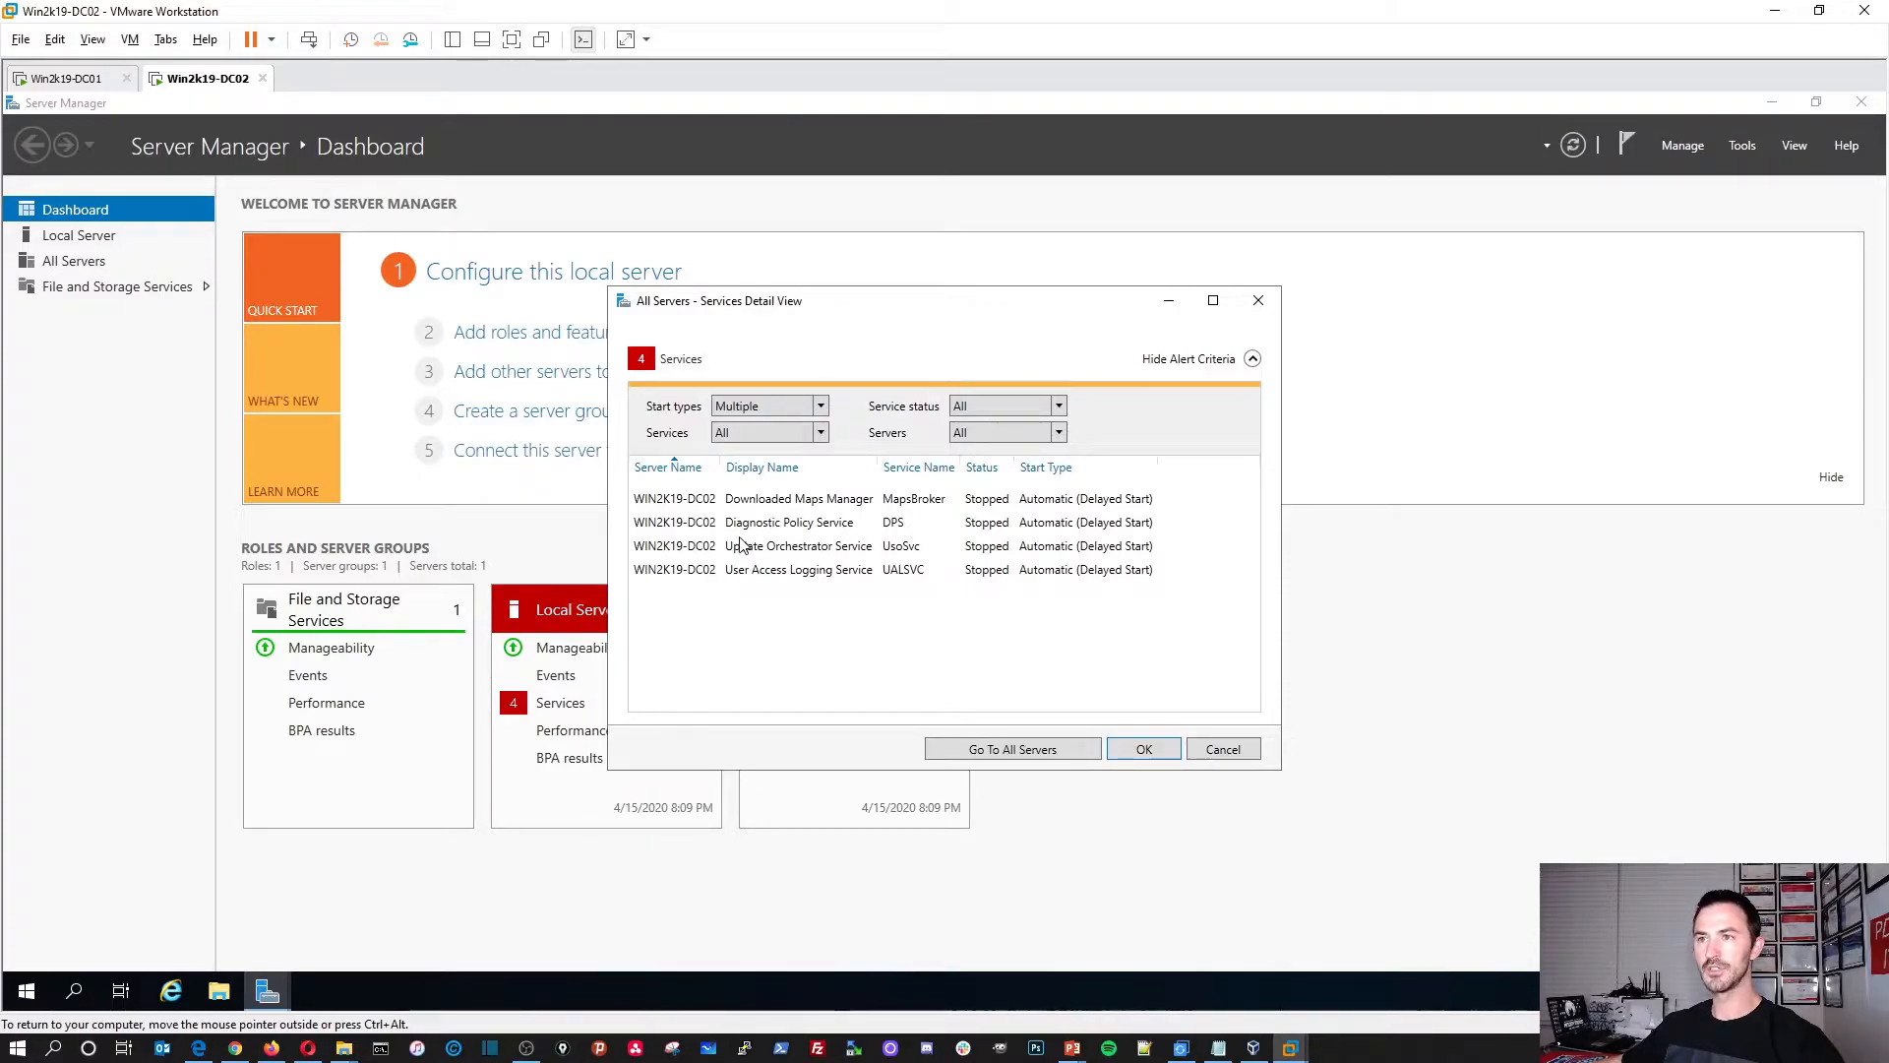
{"action": "left_click", "coordinate": [1144, 750]}
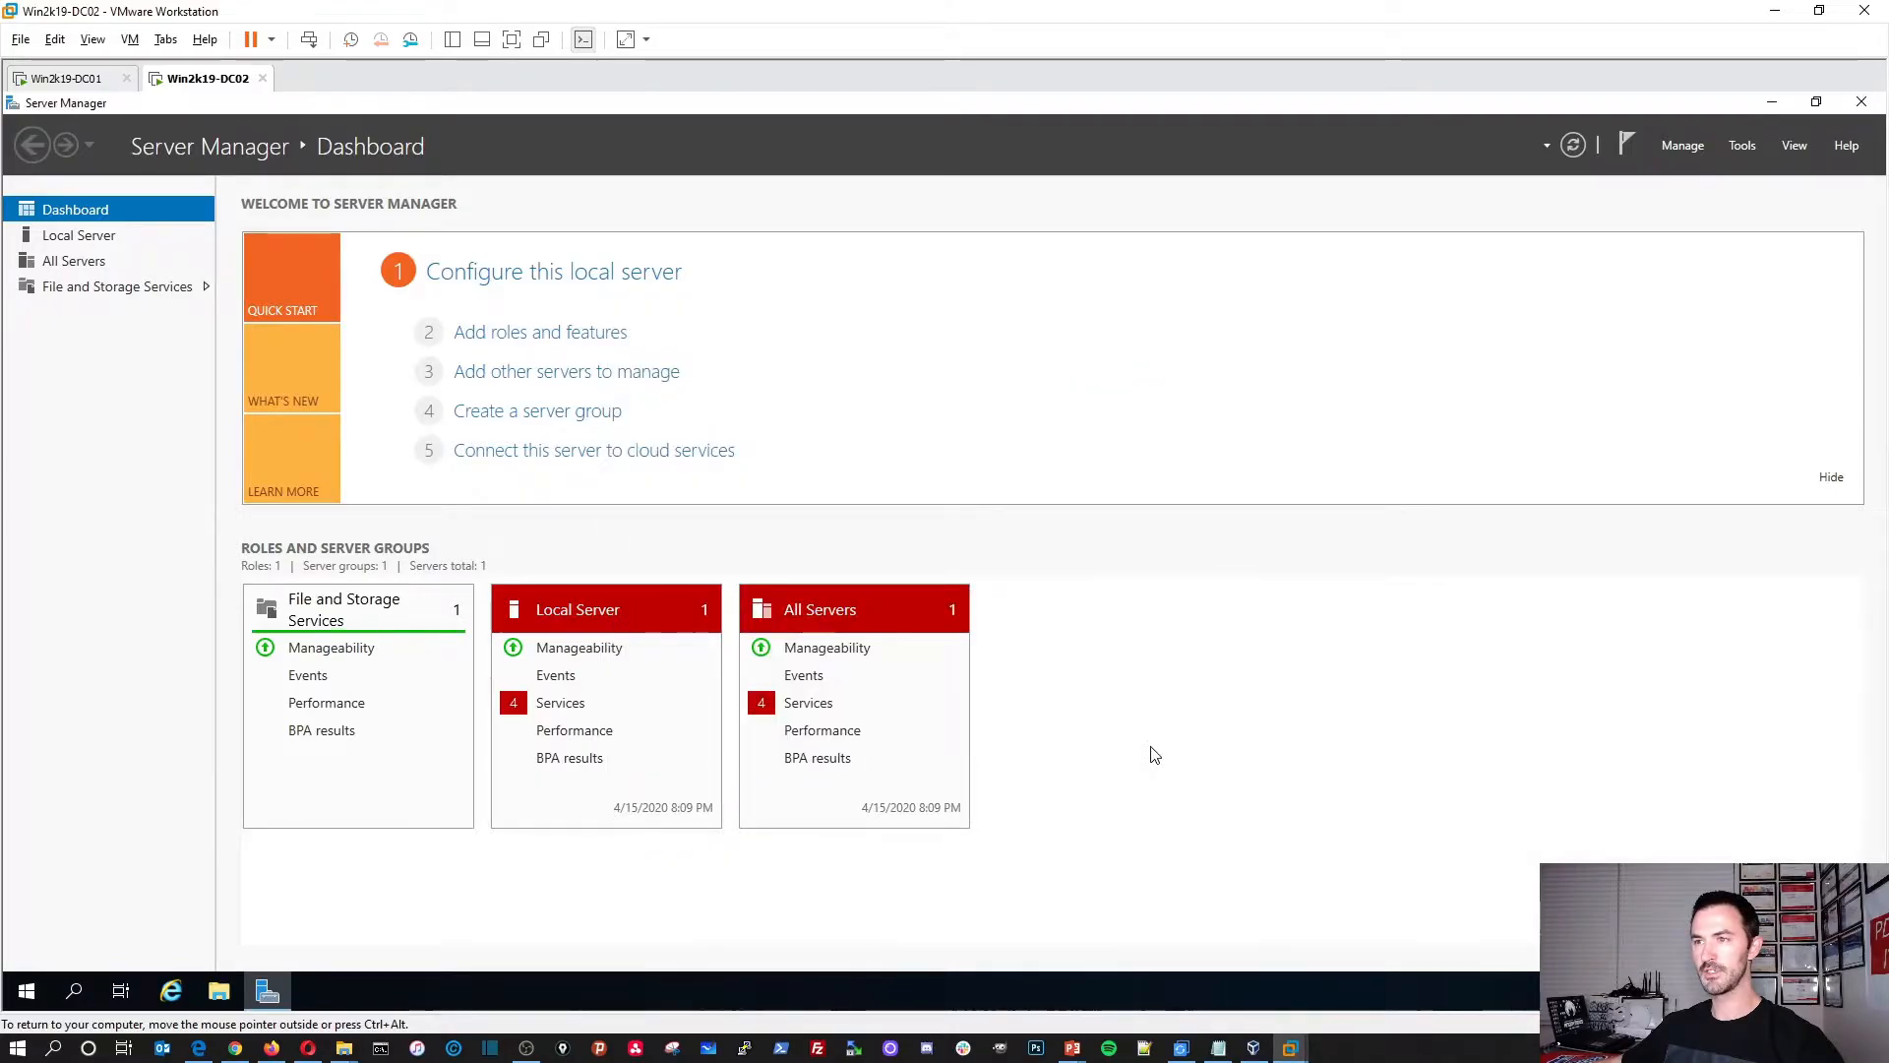
{"action": "left_click", "coordinate": [1741, 145]}
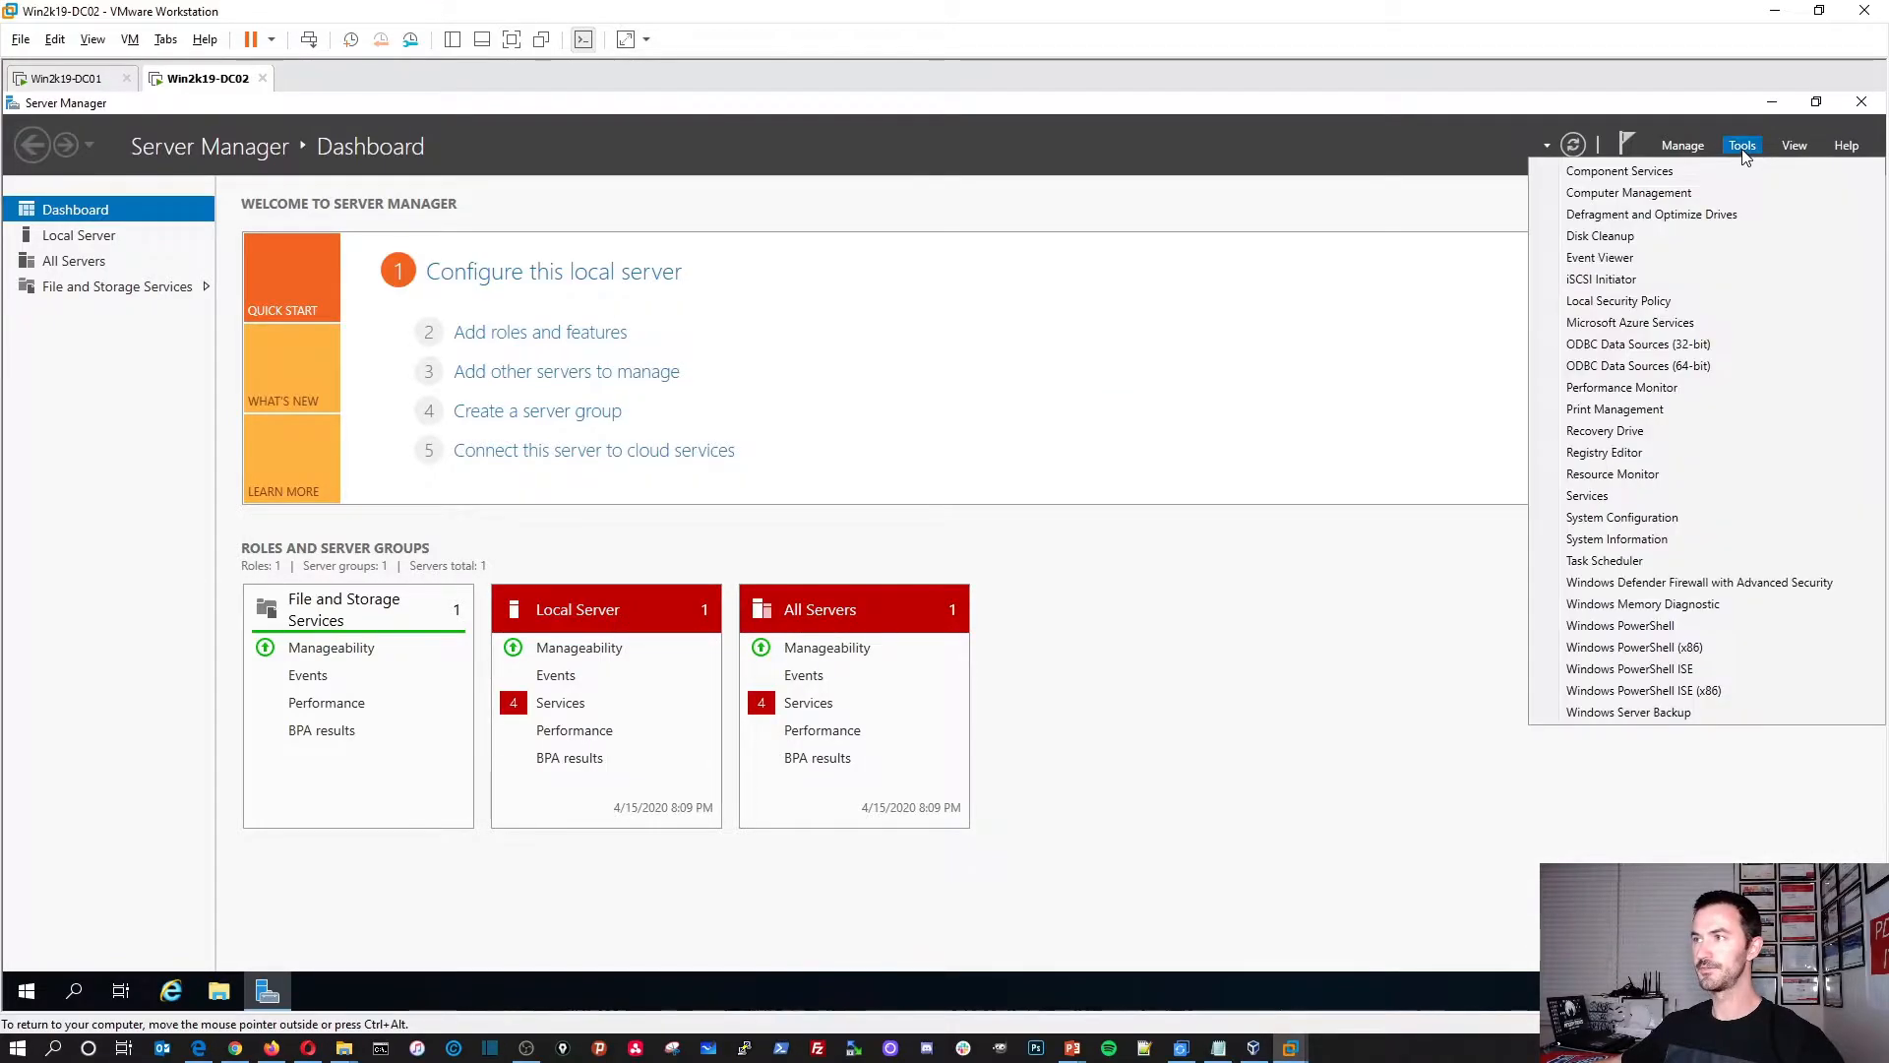
{"action": "left_click", "coordinate": [1608, 499]}
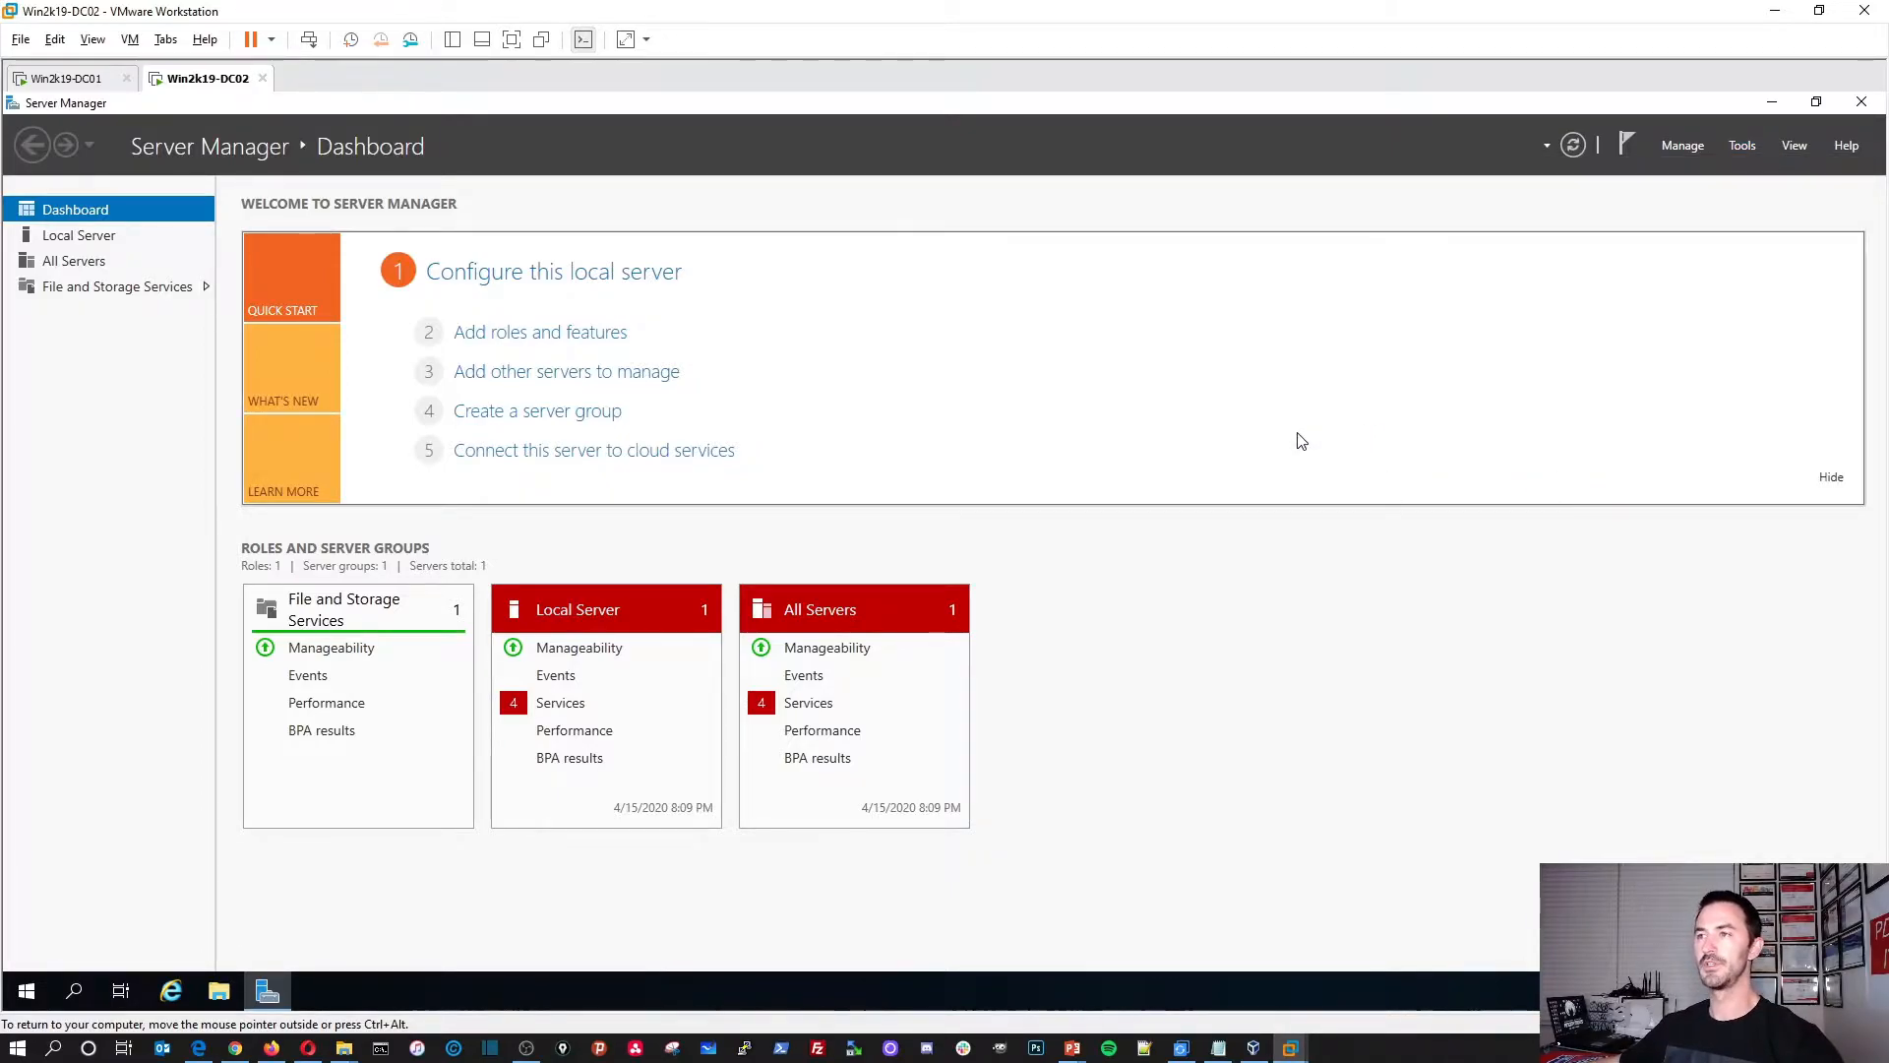
{"action": "left_click_drag", "start_coordinate": [522, 187], "coordinate": [1297, 177]}
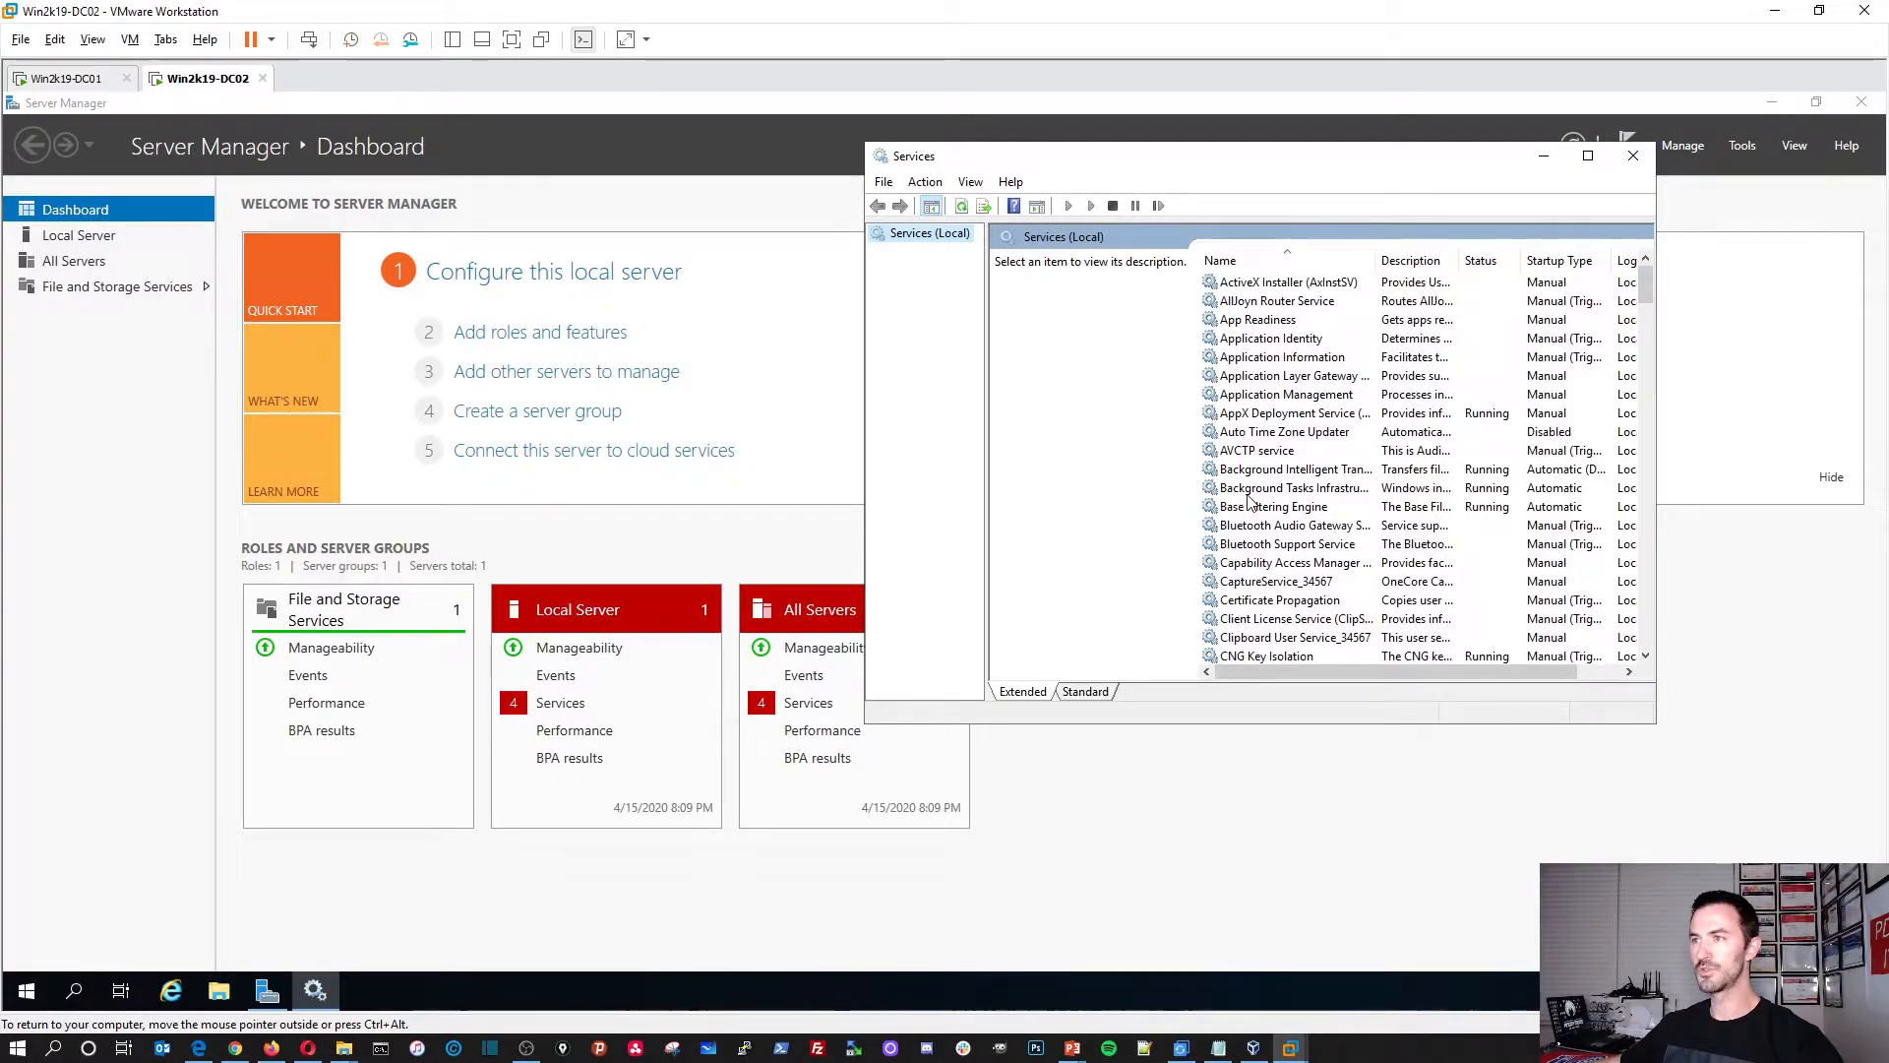
{"action": "double_click", "coordinate": [1322, 168]}
Step: Set Downloaded Maps Manager to Manual startup and start the service
{"action": "left_click", "coordinate": [441, 617]}
{"action": "key", "text": "d"}
{"action": "scroll", "coordinate": [469, 804], "scroll_direction": "down", "scroll_amount": 4}
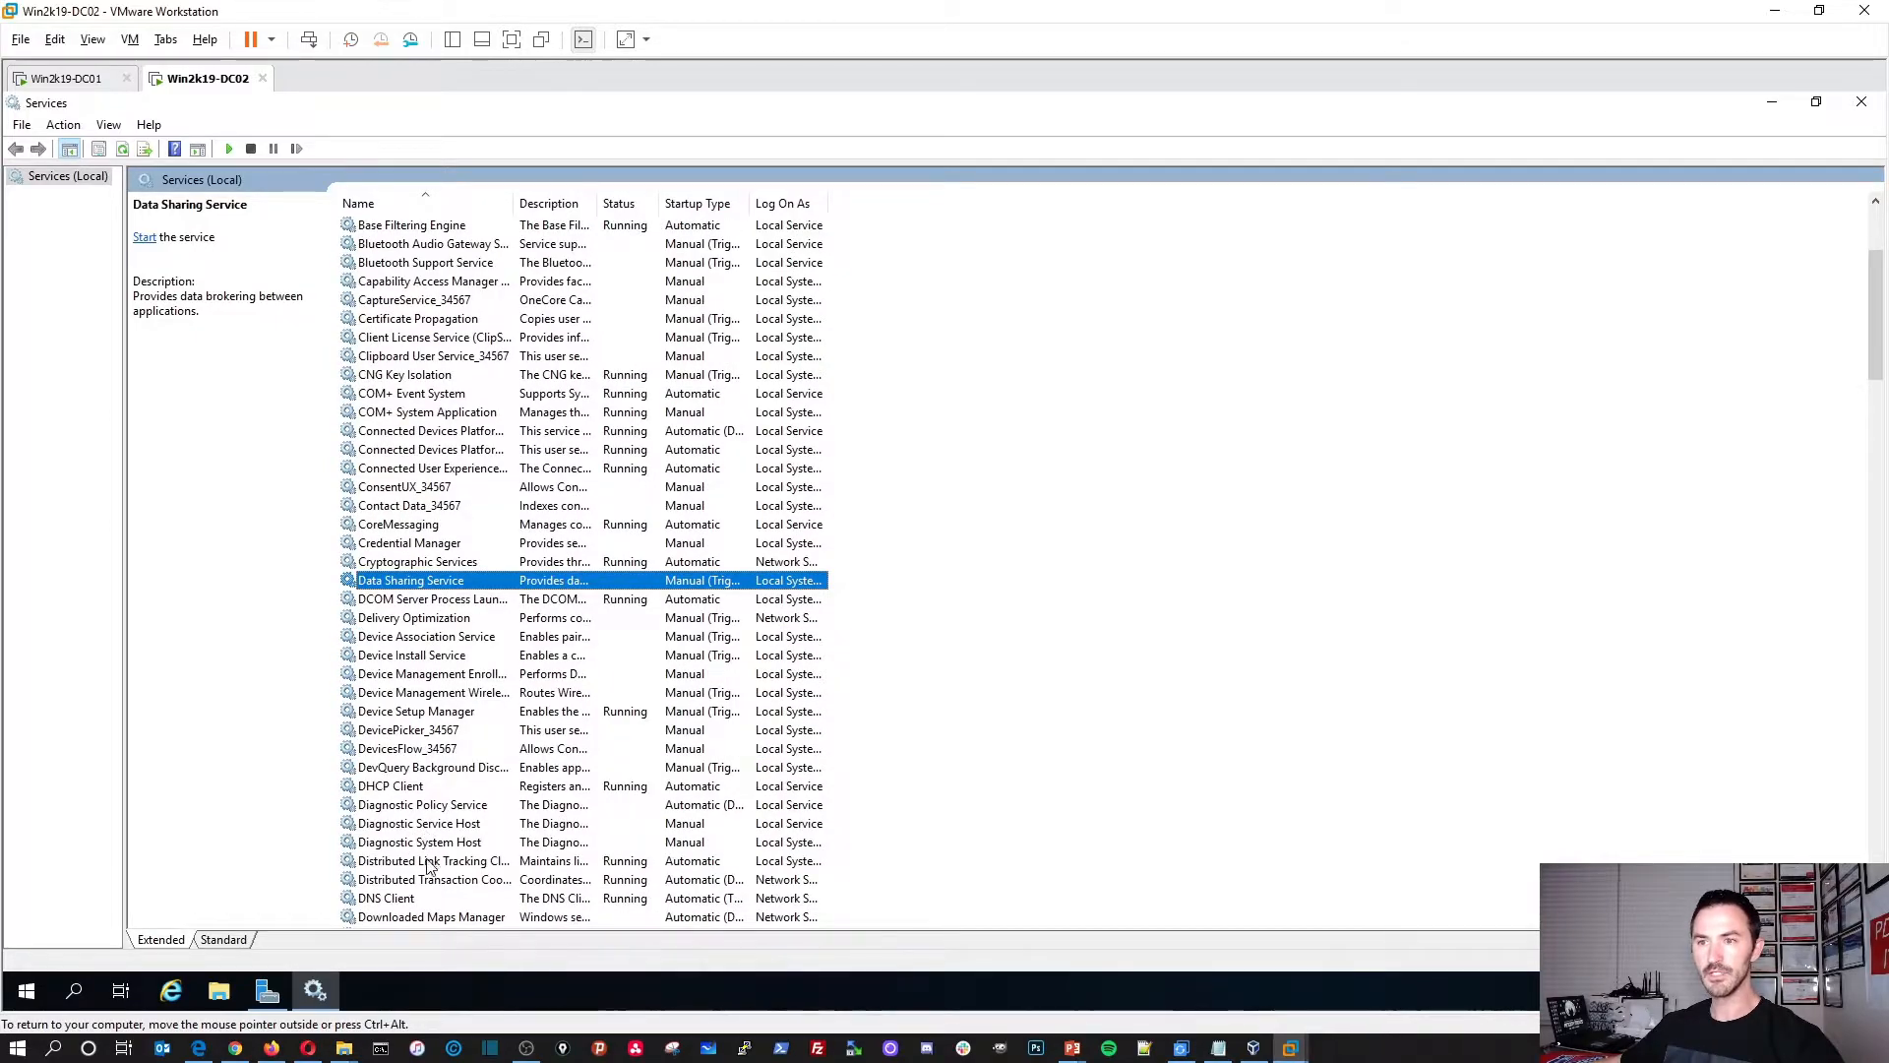
{"action": "scroll", "coordinate": [429, 866], "scroll_direction": "down", "scroll_amount": 3}
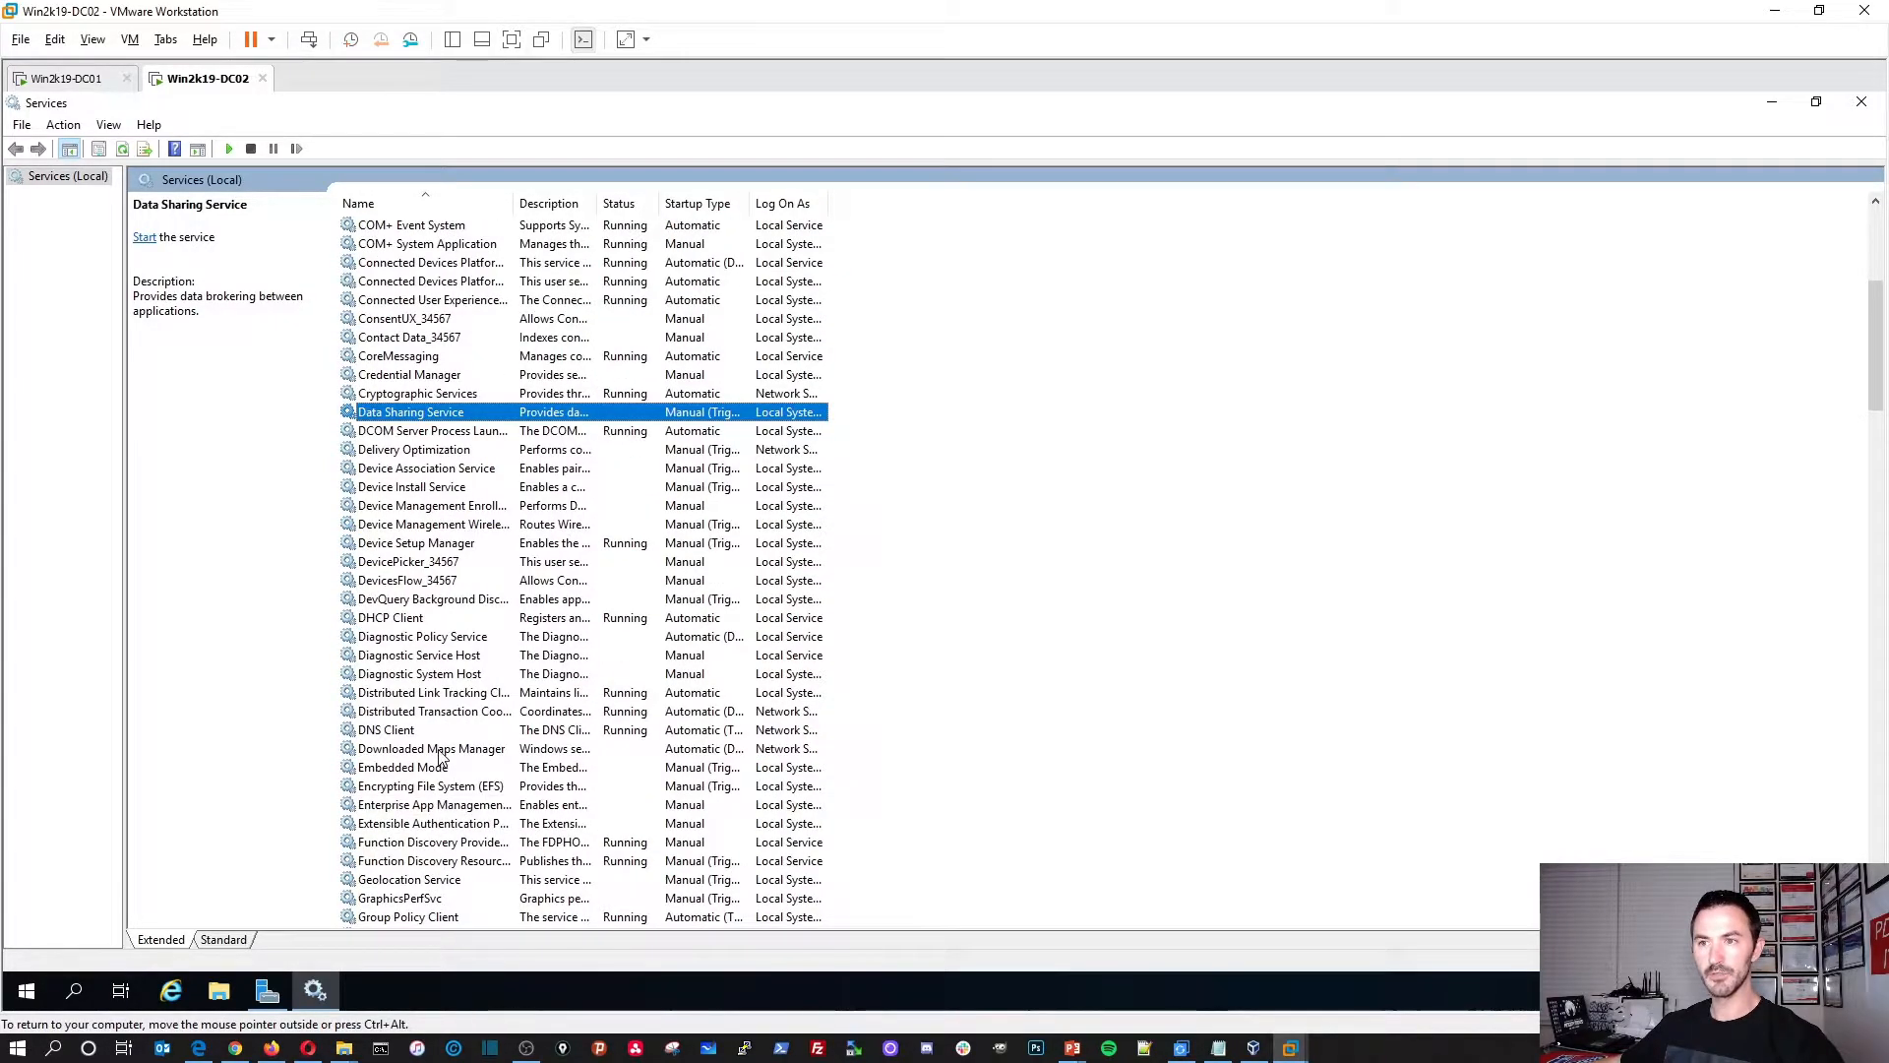
{"action": "double_click", "coordinate": [439, 750]}
{"action": "left_click", "coordinate": [951, 520]}
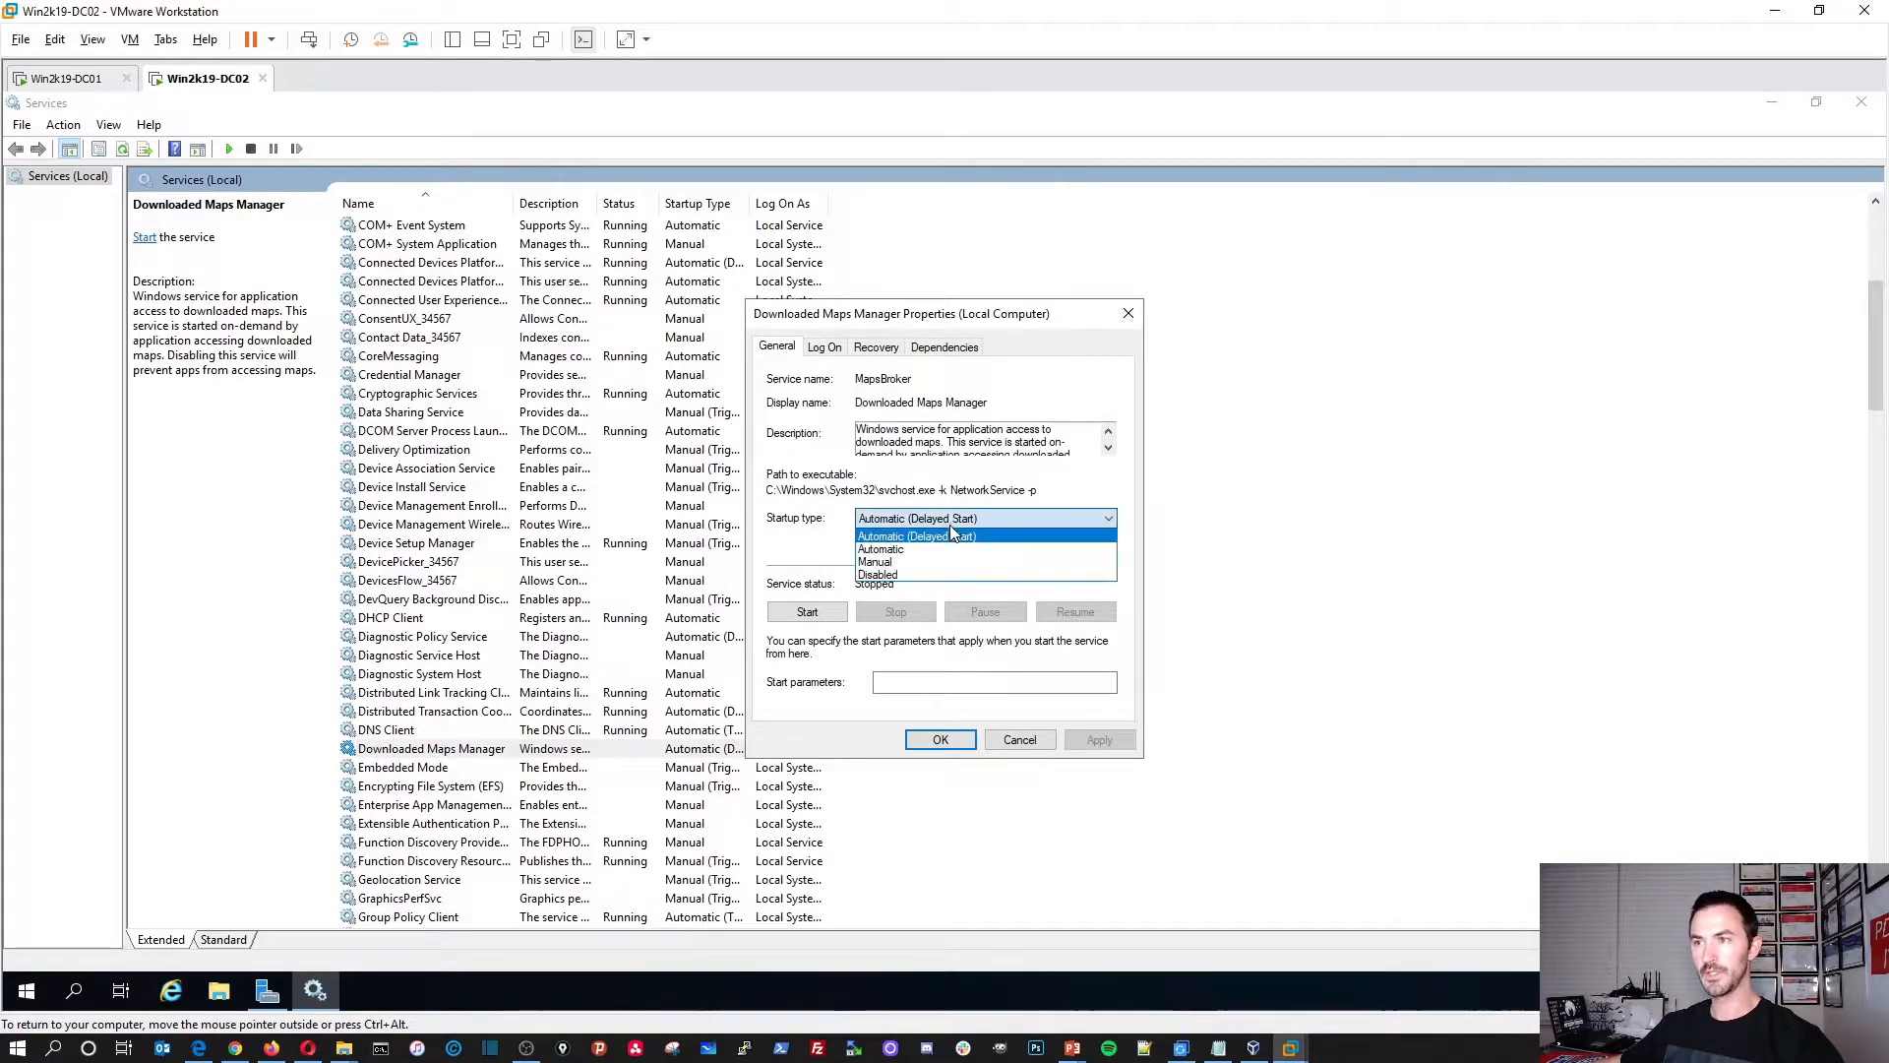
{"action": "left_click", "coordinate": [897, 562]}
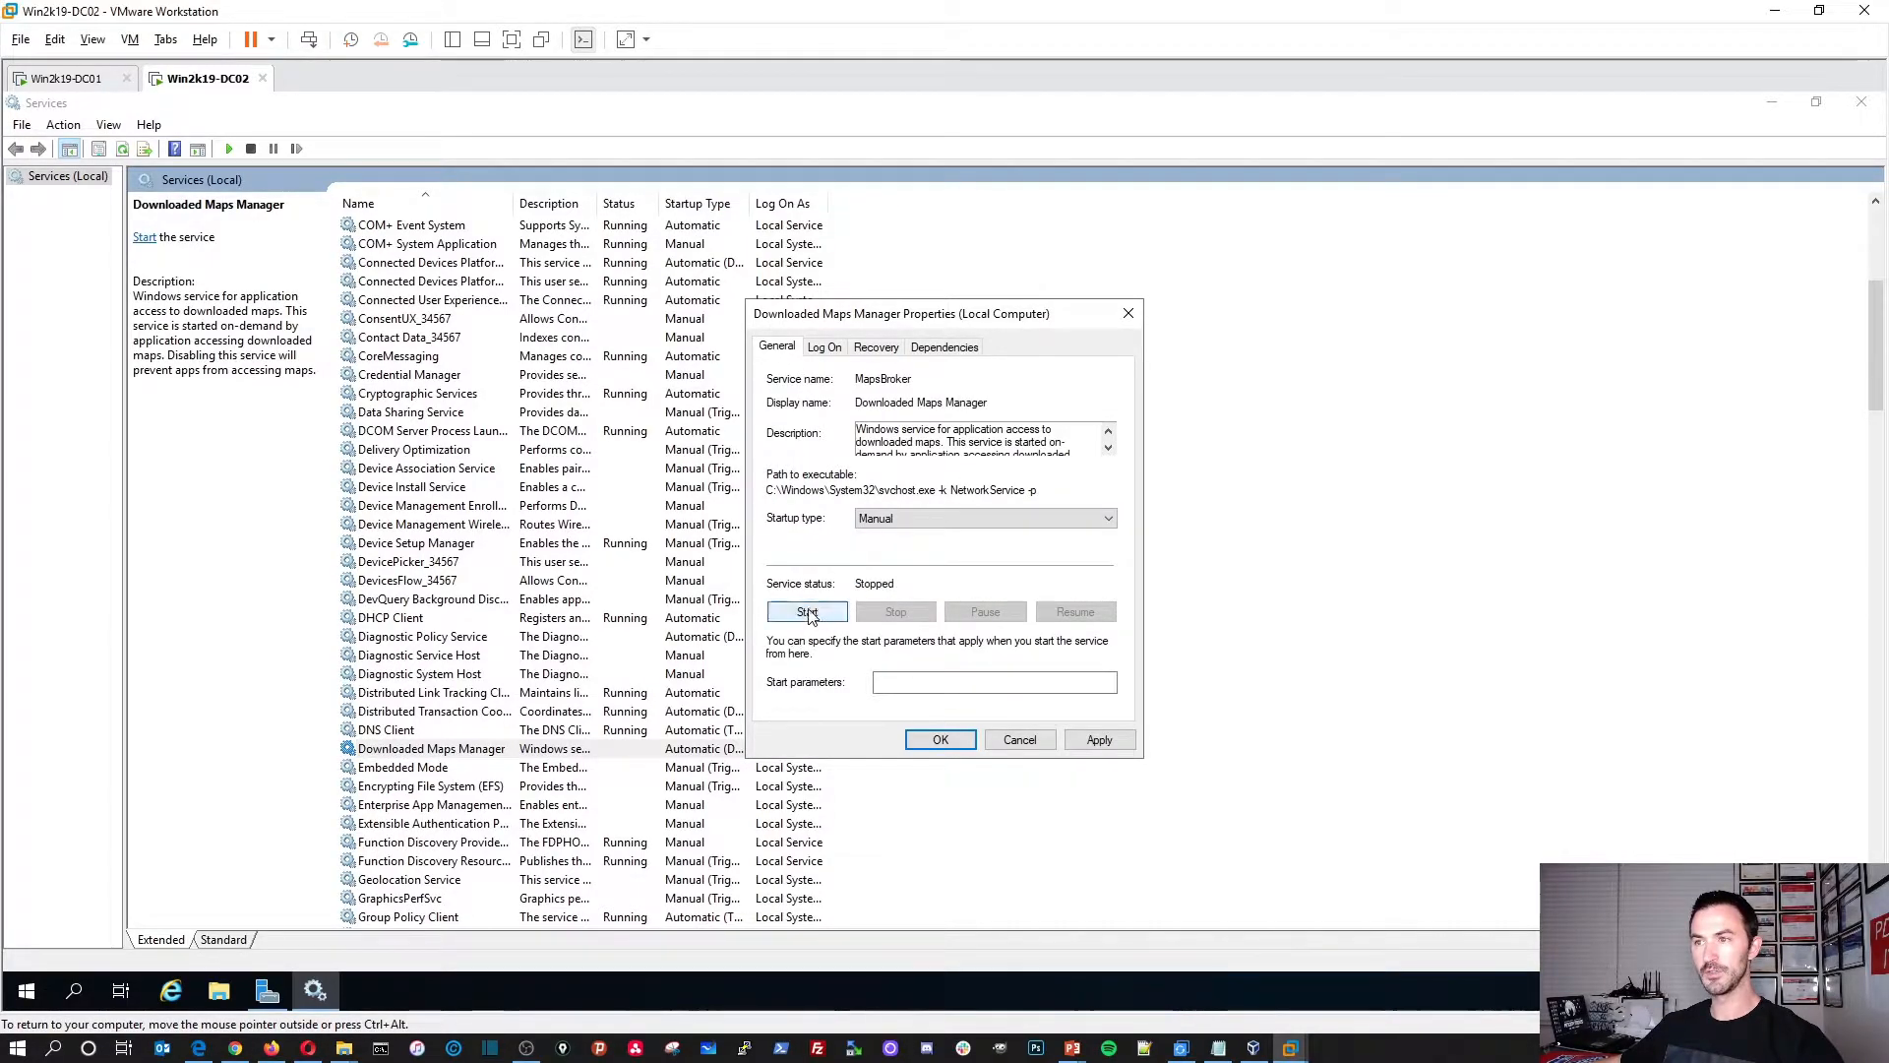
{"action": "left_click", "coordinate": [806, 611]}
{"action": "left_click", "coordinate": [1099, 739]}
{"action": "left_click", "coordinate": [940, 739]}
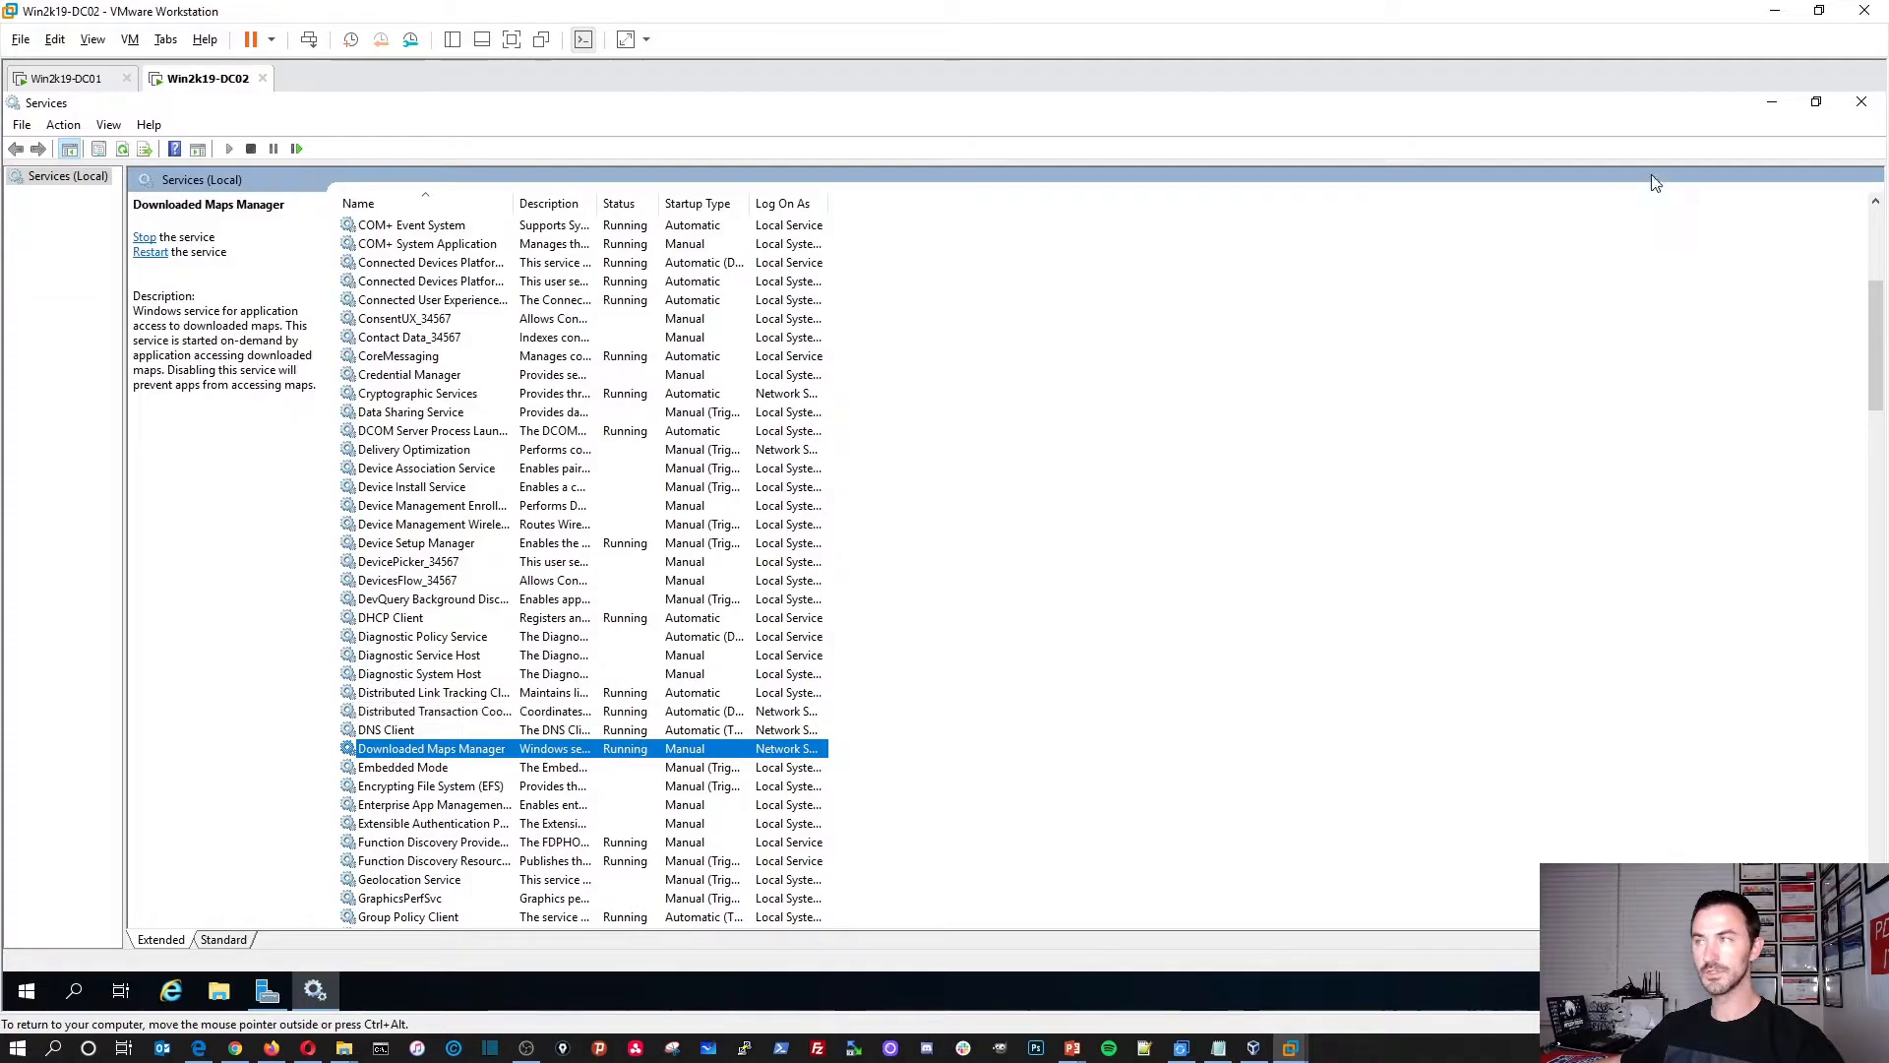
Step: Recheck Server Manager's stopped services list and return to the Services console
{"action": "left_click", "coordinate": [1771, 103]}
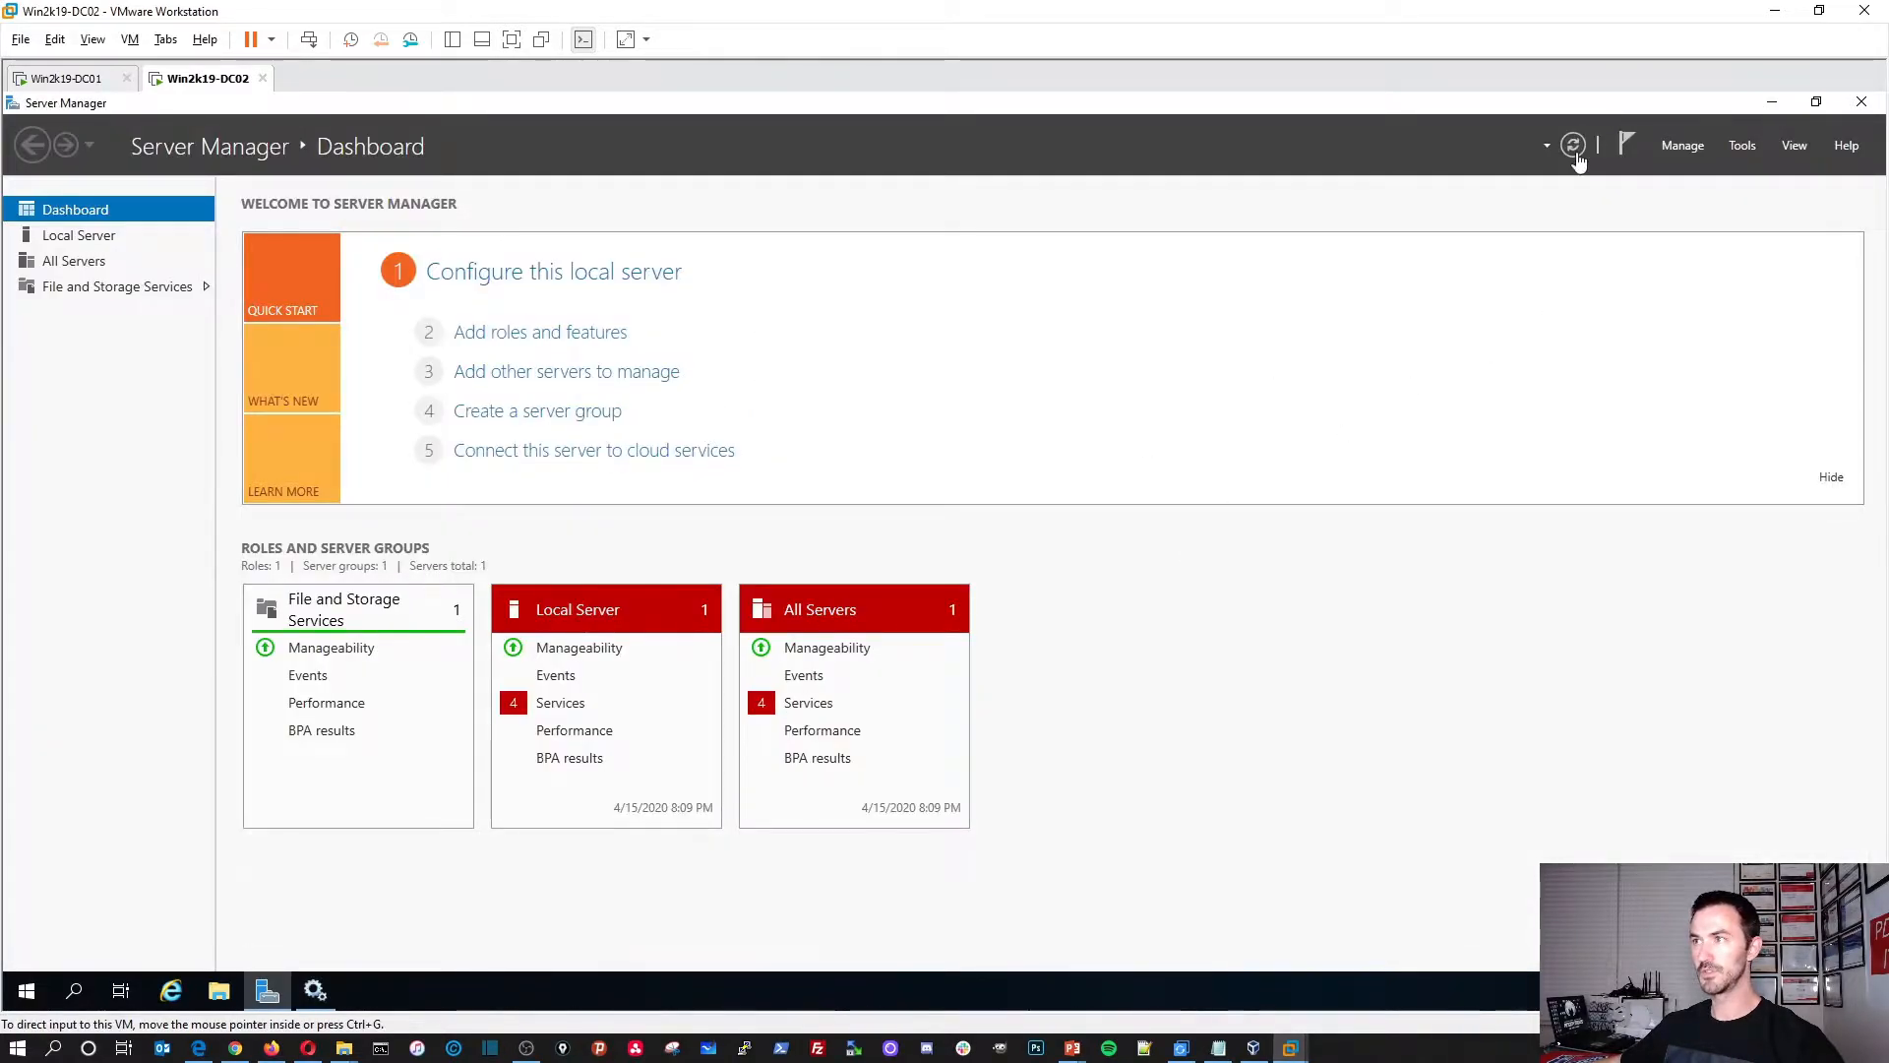
{"action": "left_click", "coordinate": [808, 702]}
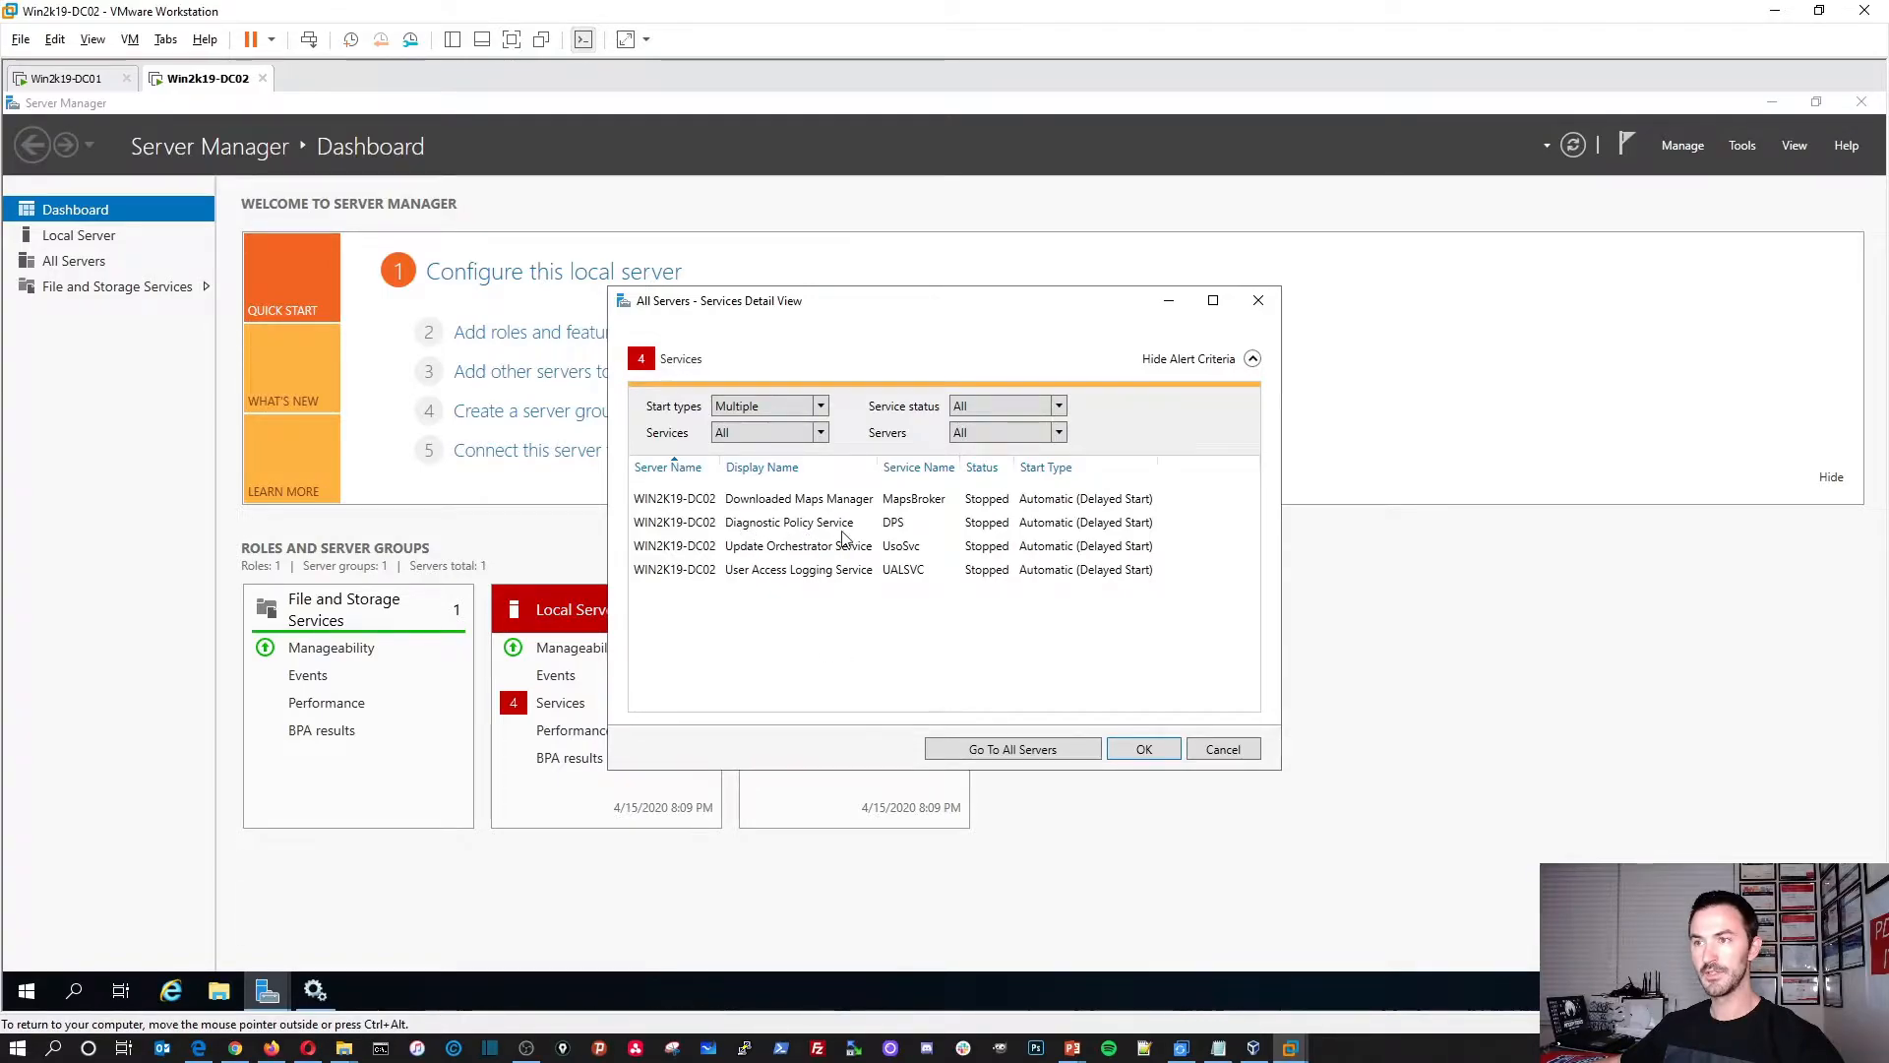
{"action": "left_click", "coordinate": [315, 990]}
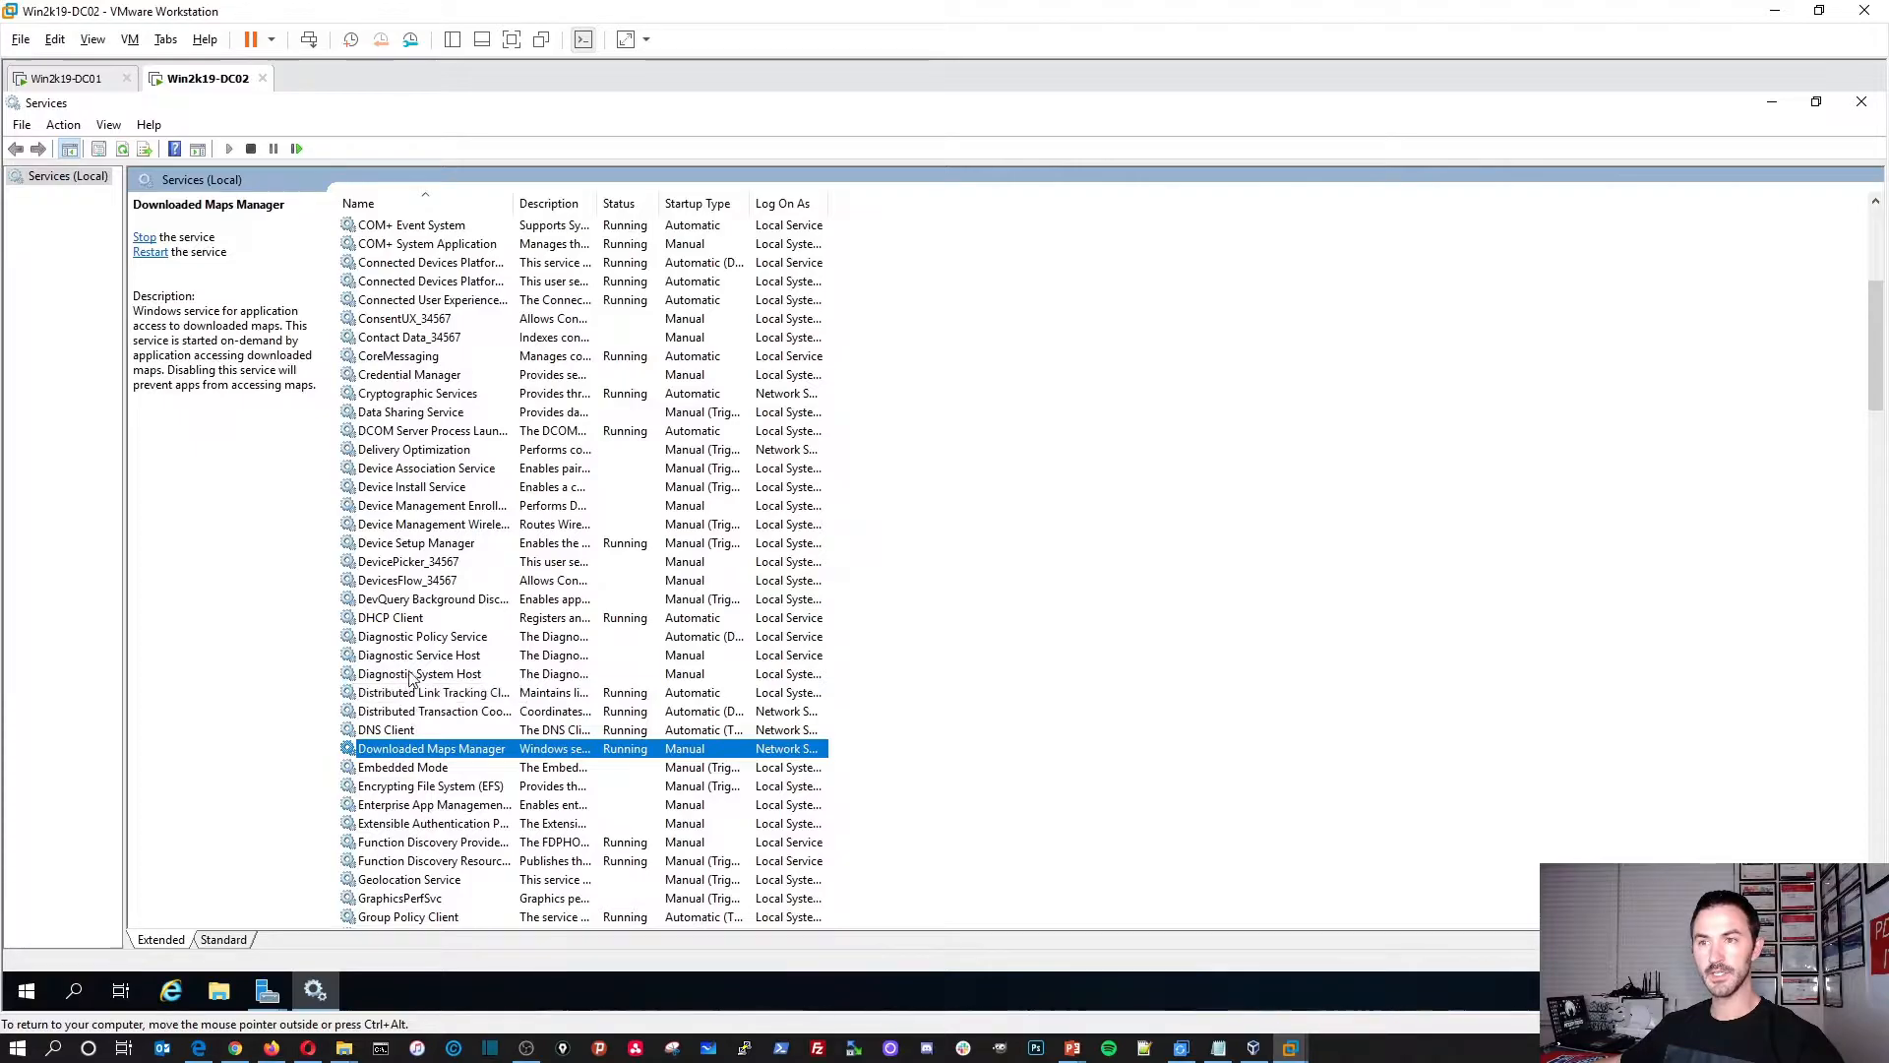
Step: Set Diagnostic Policy Service to Automatic startup and start it
{"action": "double_click", "coordinate": [406, 637]}
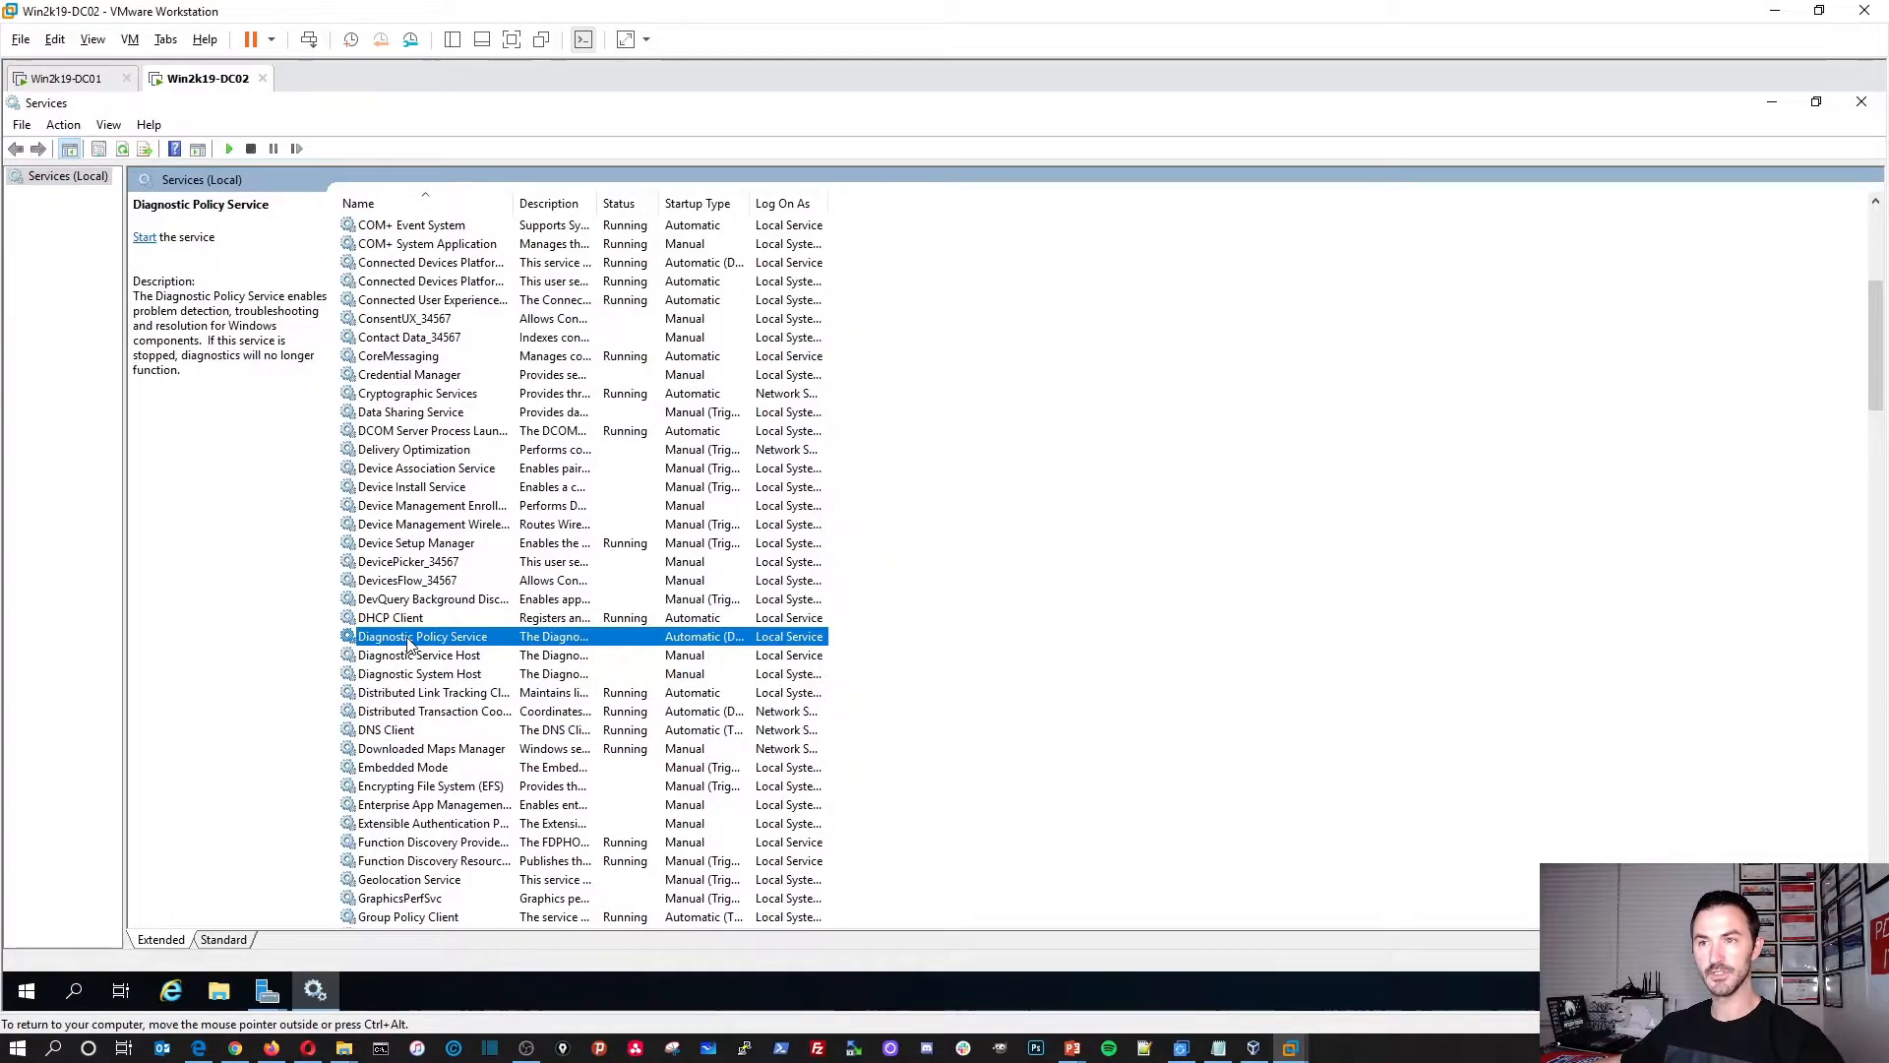
{"action": "left_click", "coordinate": [1026, 518]}
{"action": "left_click", "coordinate": [910, 549]}
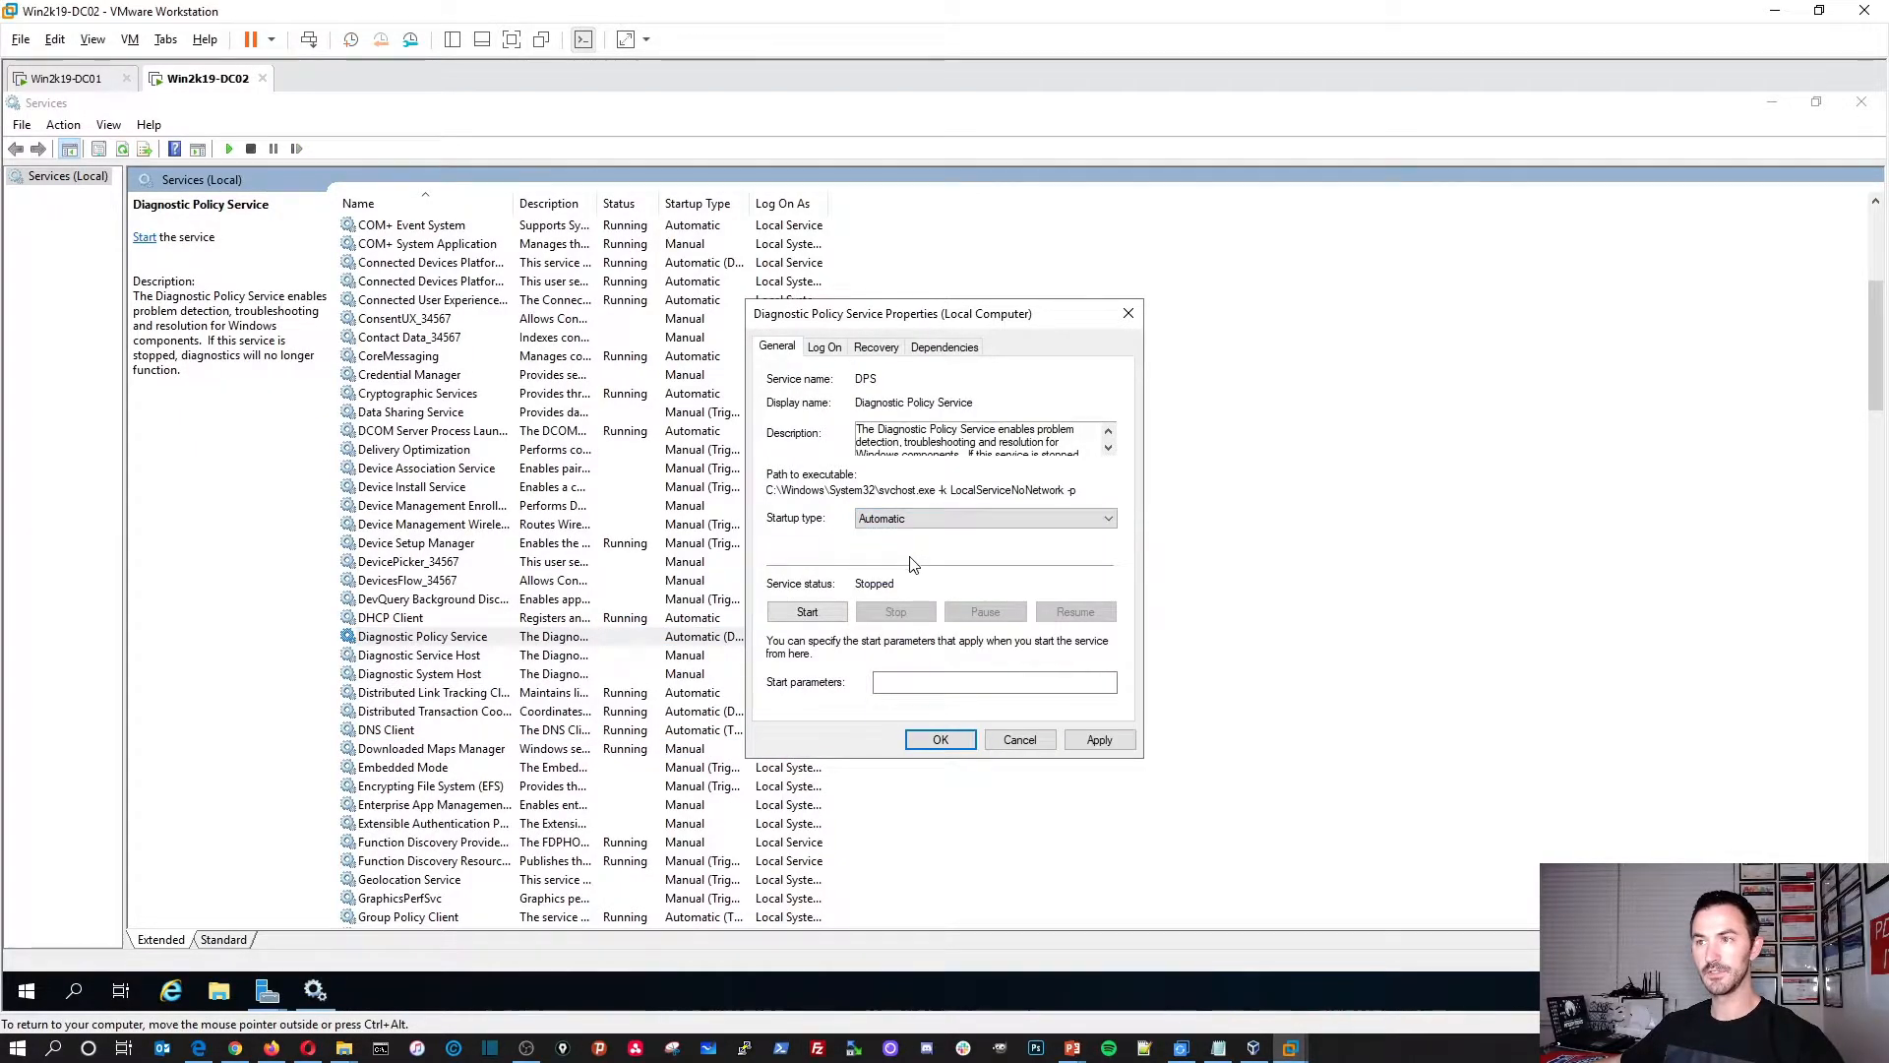
{"action": "left_click", "coordinate": [807, 612]}
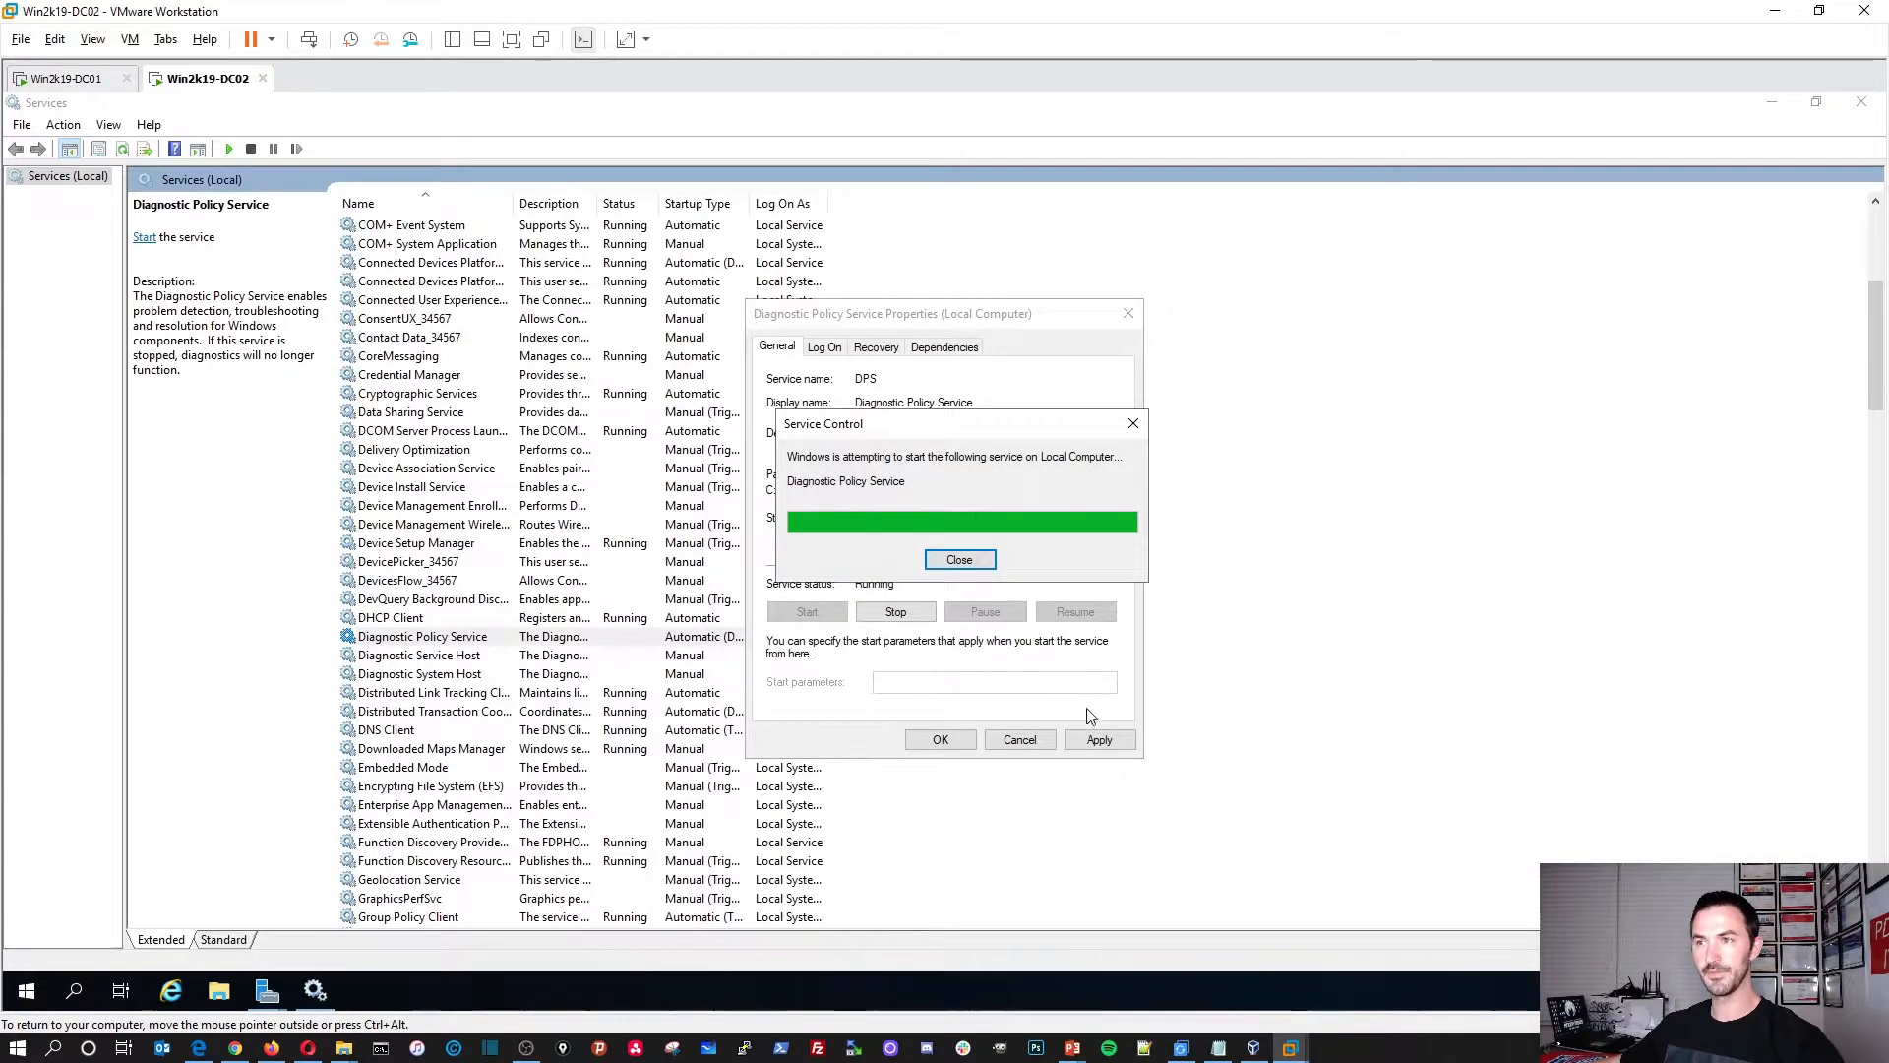
{"action": "left_click", "coordinate": [1100, 739]}
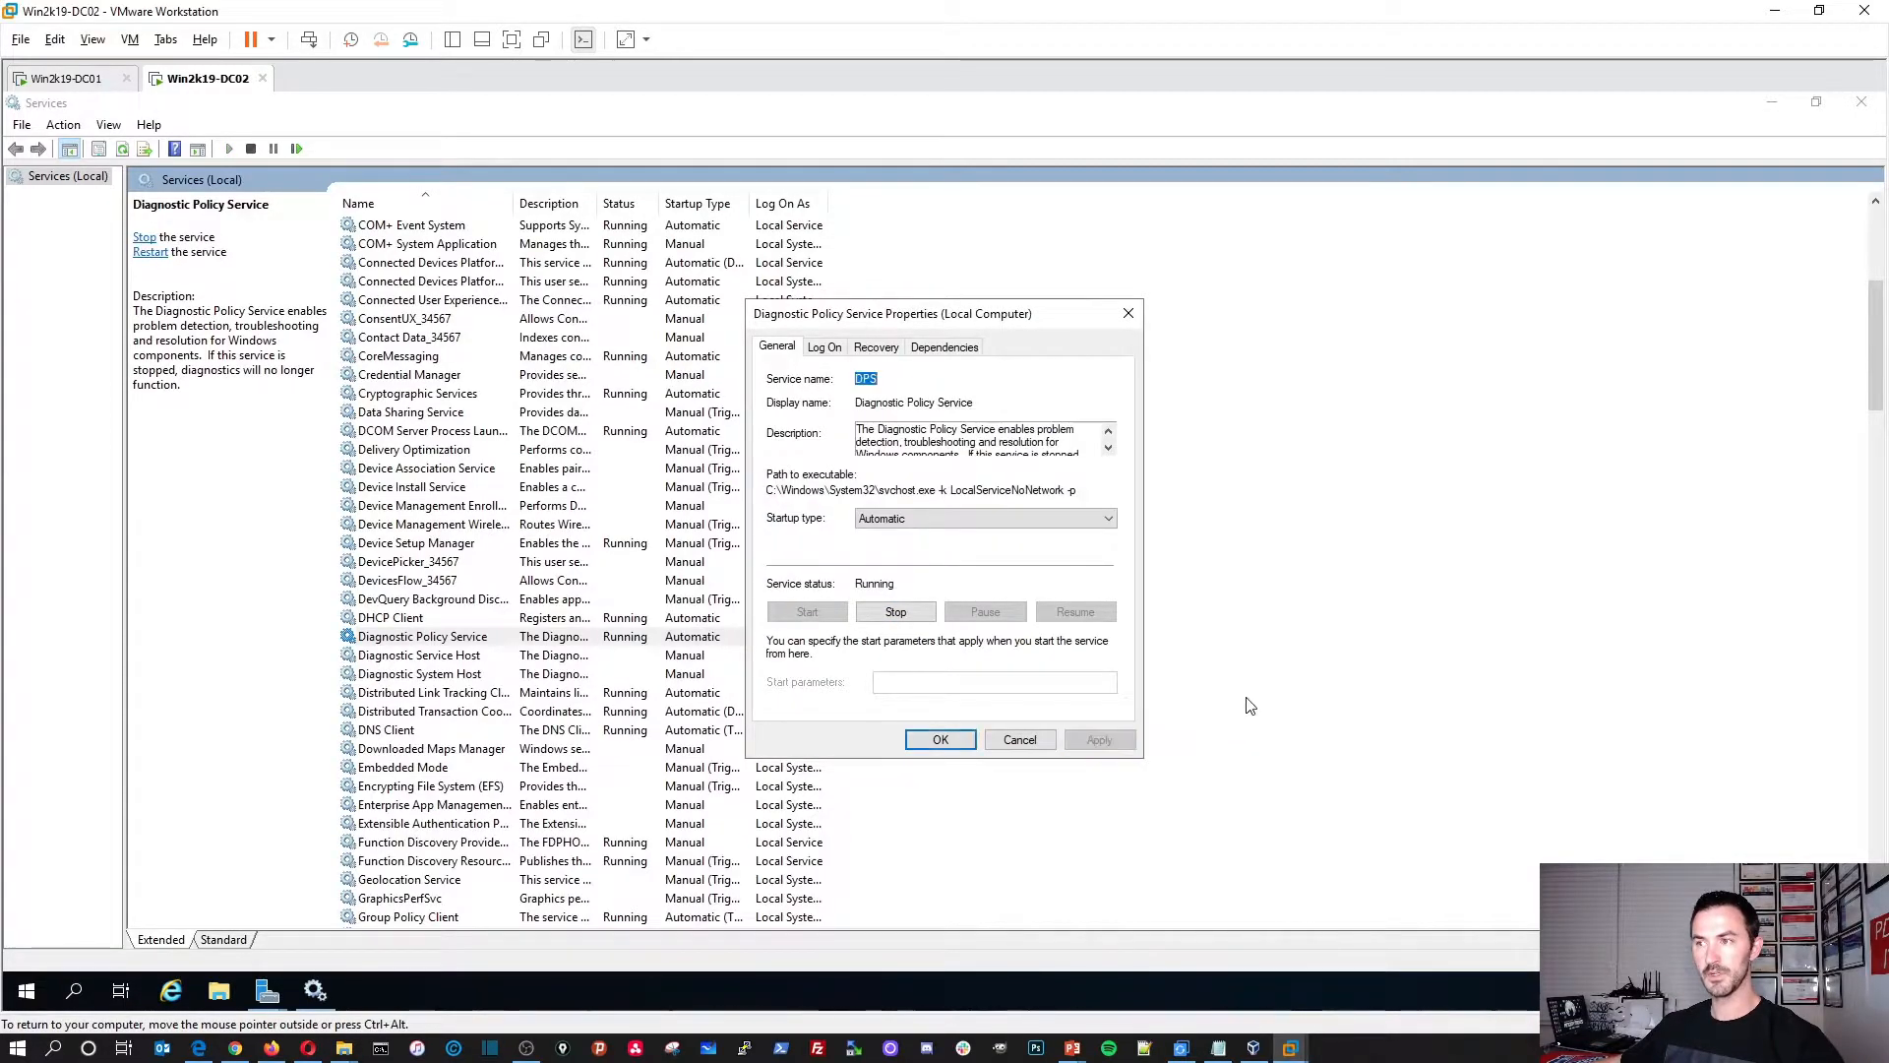
{"action": "left_click", "coordinate": [939, 740]}
Step: Start the Update Orchestrator Service
{"action": "left_click", "coordinate": [1771, 102]}
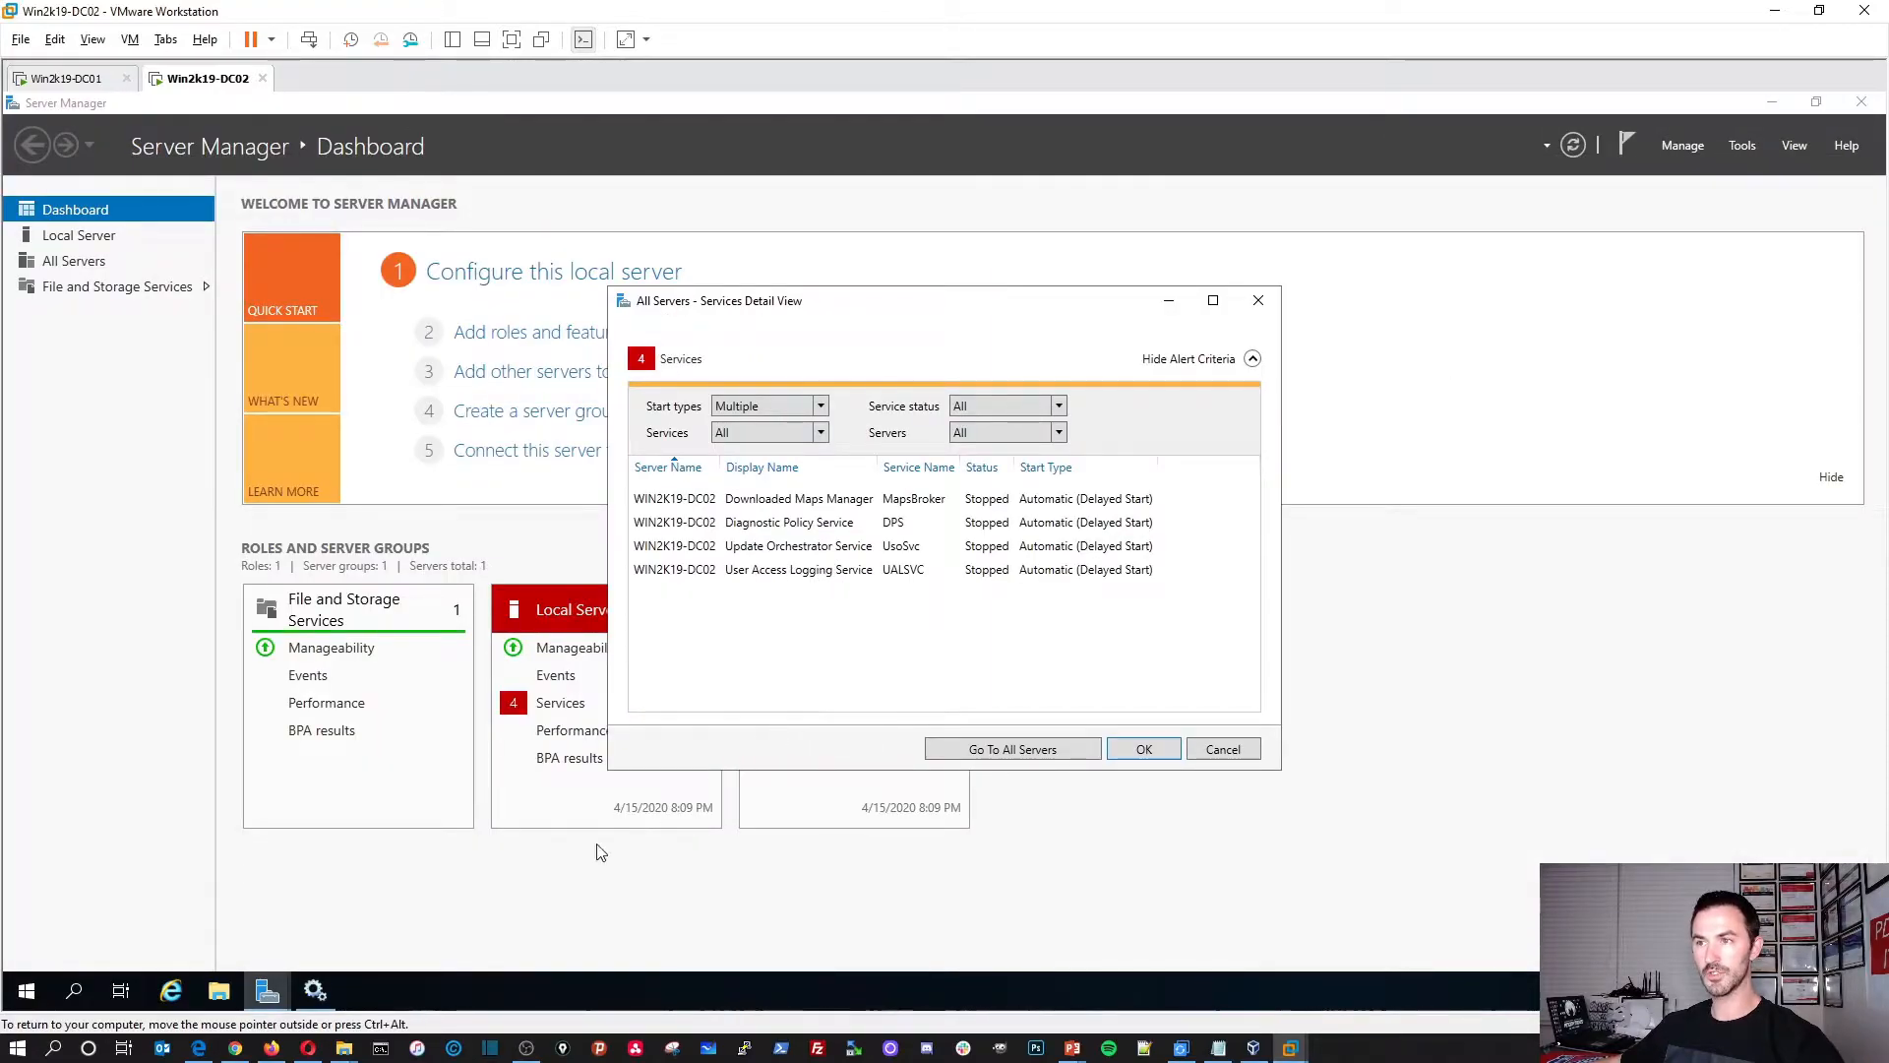
{"action": "left_click", "coordinate": [321, 1000]}
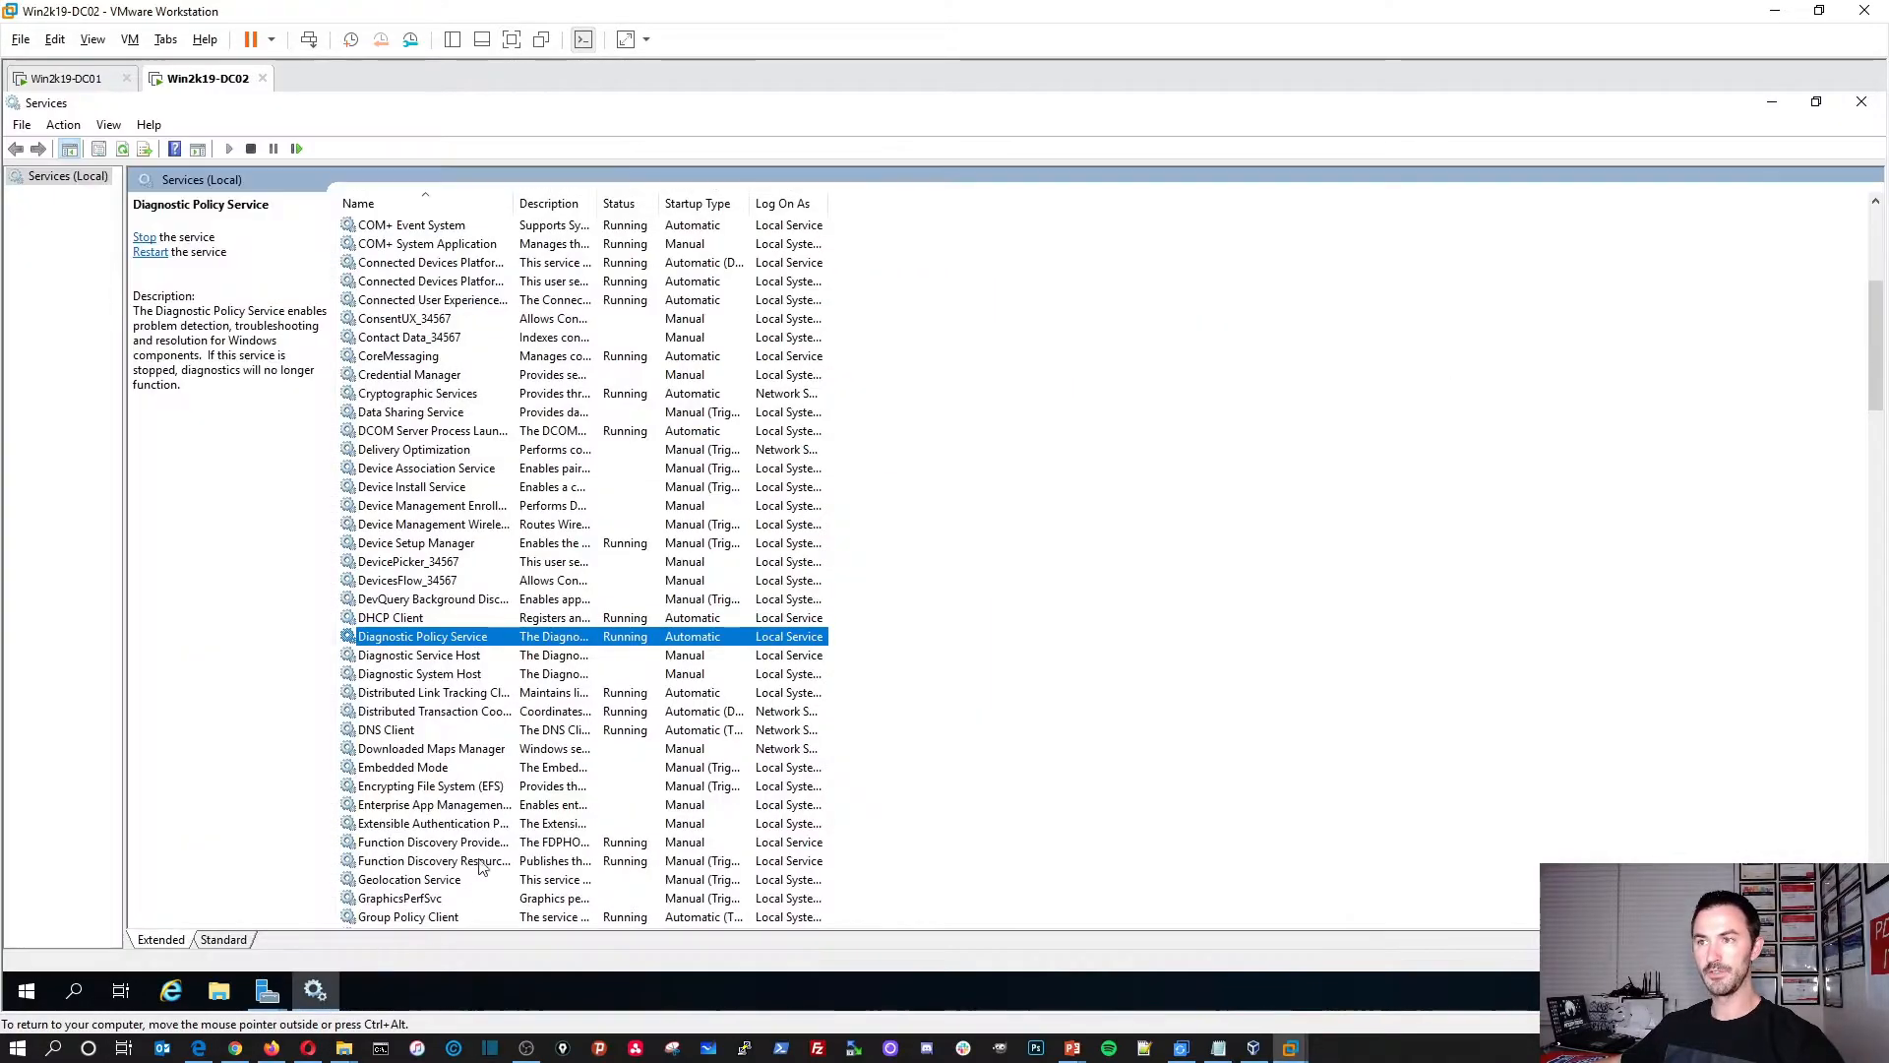
{"action": "scroll", "coordinate": [438, 866], "scroll_direction": "down", "scroll_amount": 16}
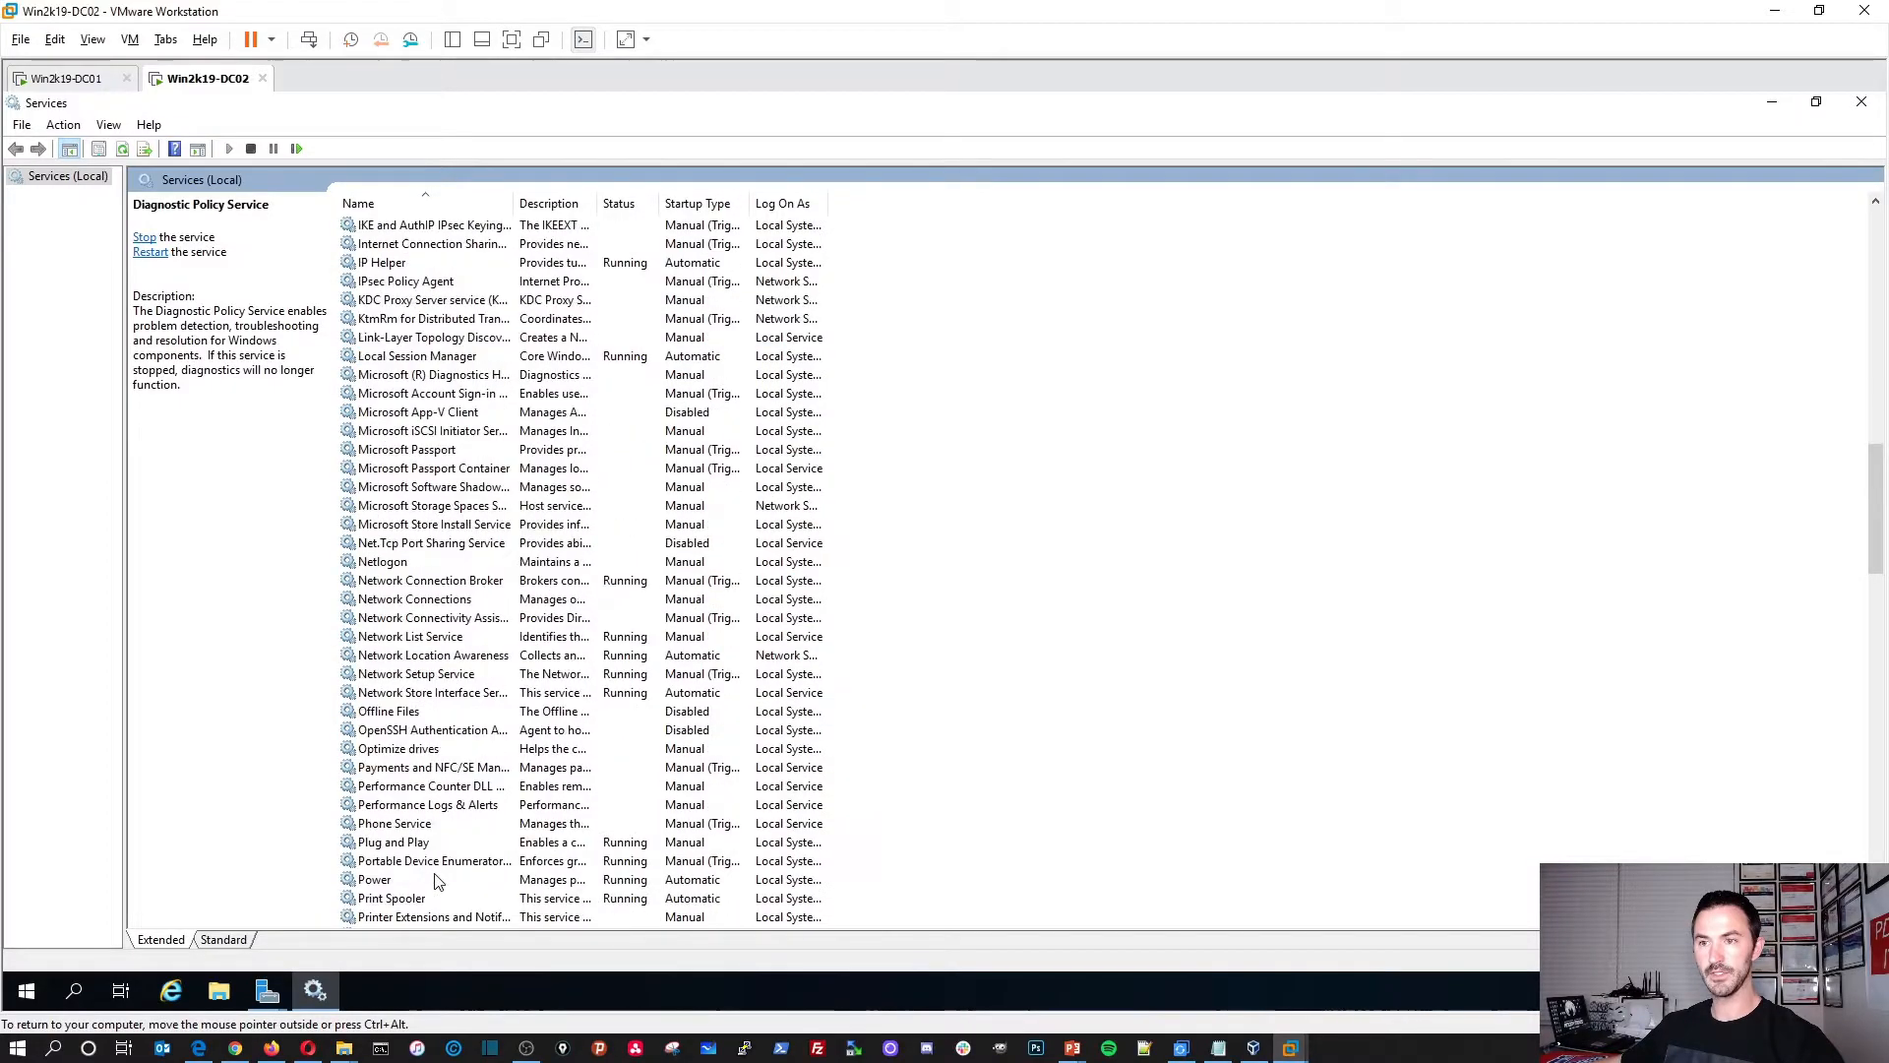
{"action": "scroll", "coordinate": [427, 883], "scroll_direction": "down", "scroll_amount": 12}
{"action": "left_click", "coordinate": [425, 860]}
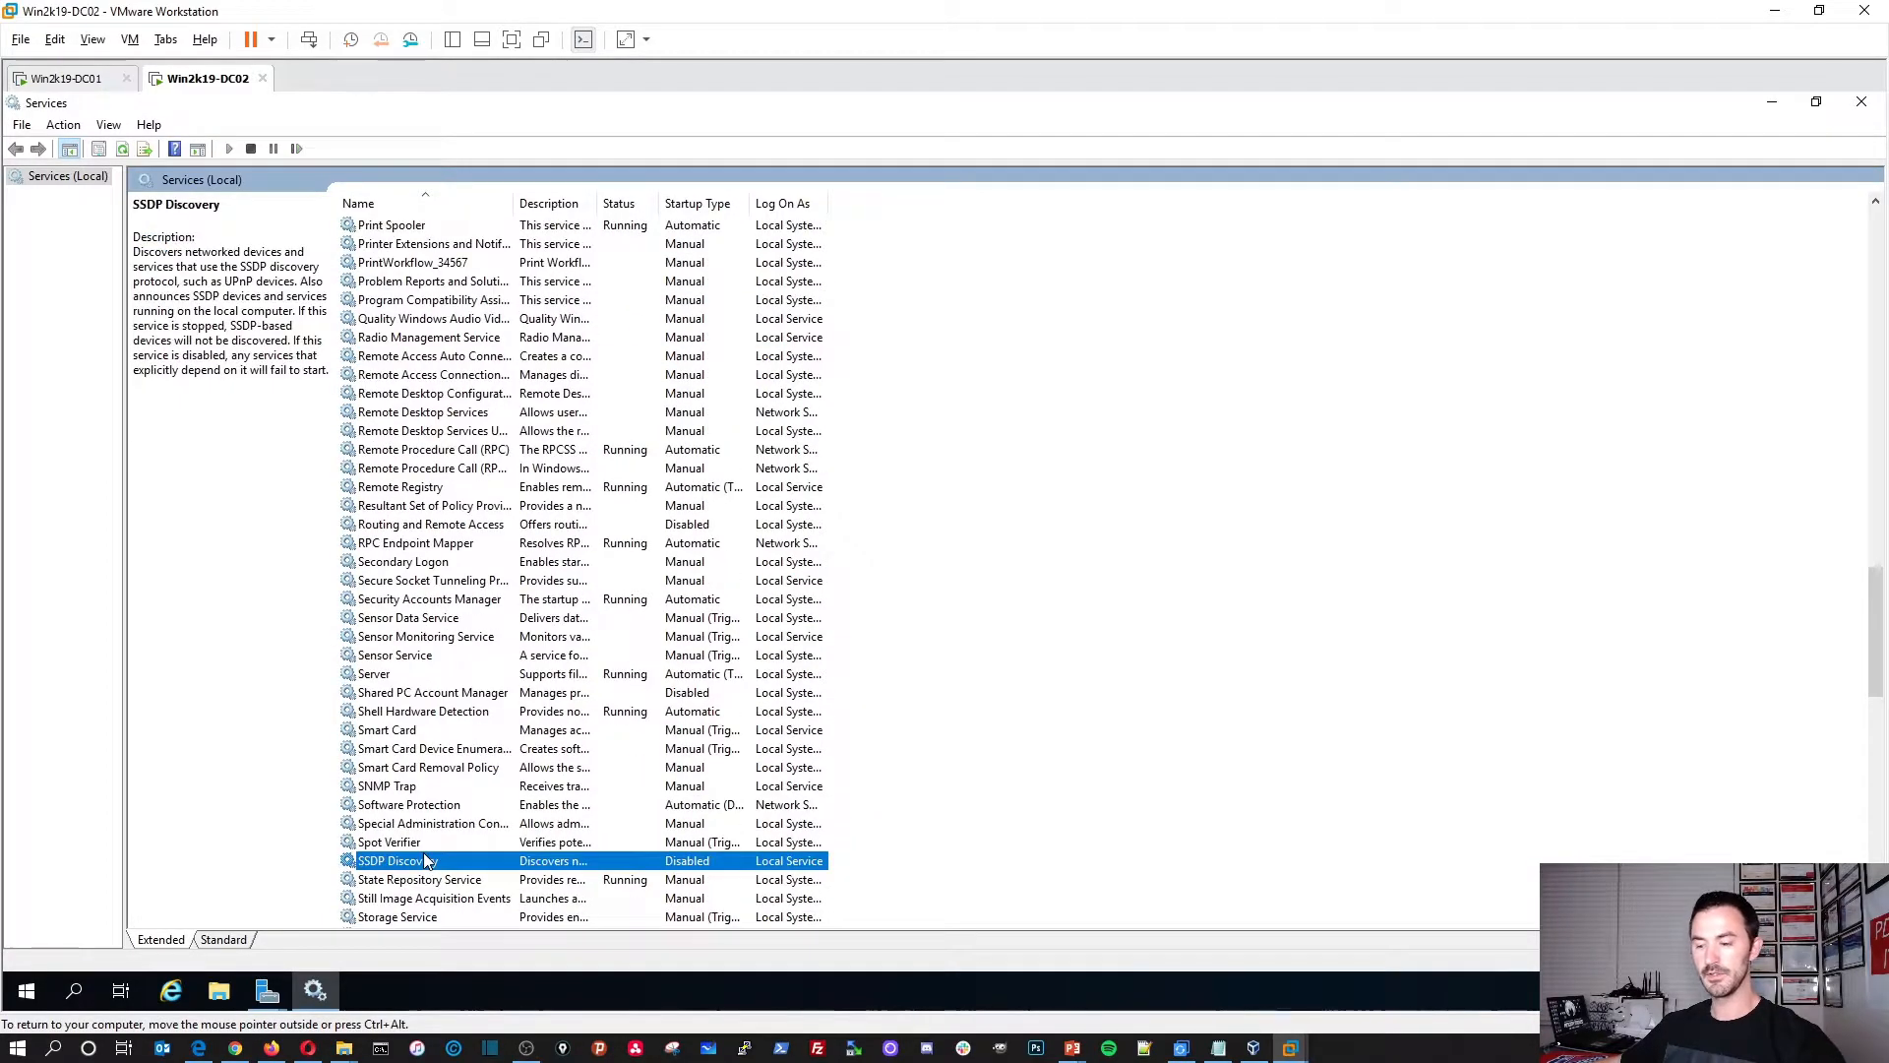
{"action": "key", "text": "u"}
{"action": "double_click", "coordinate": [489, 231]}
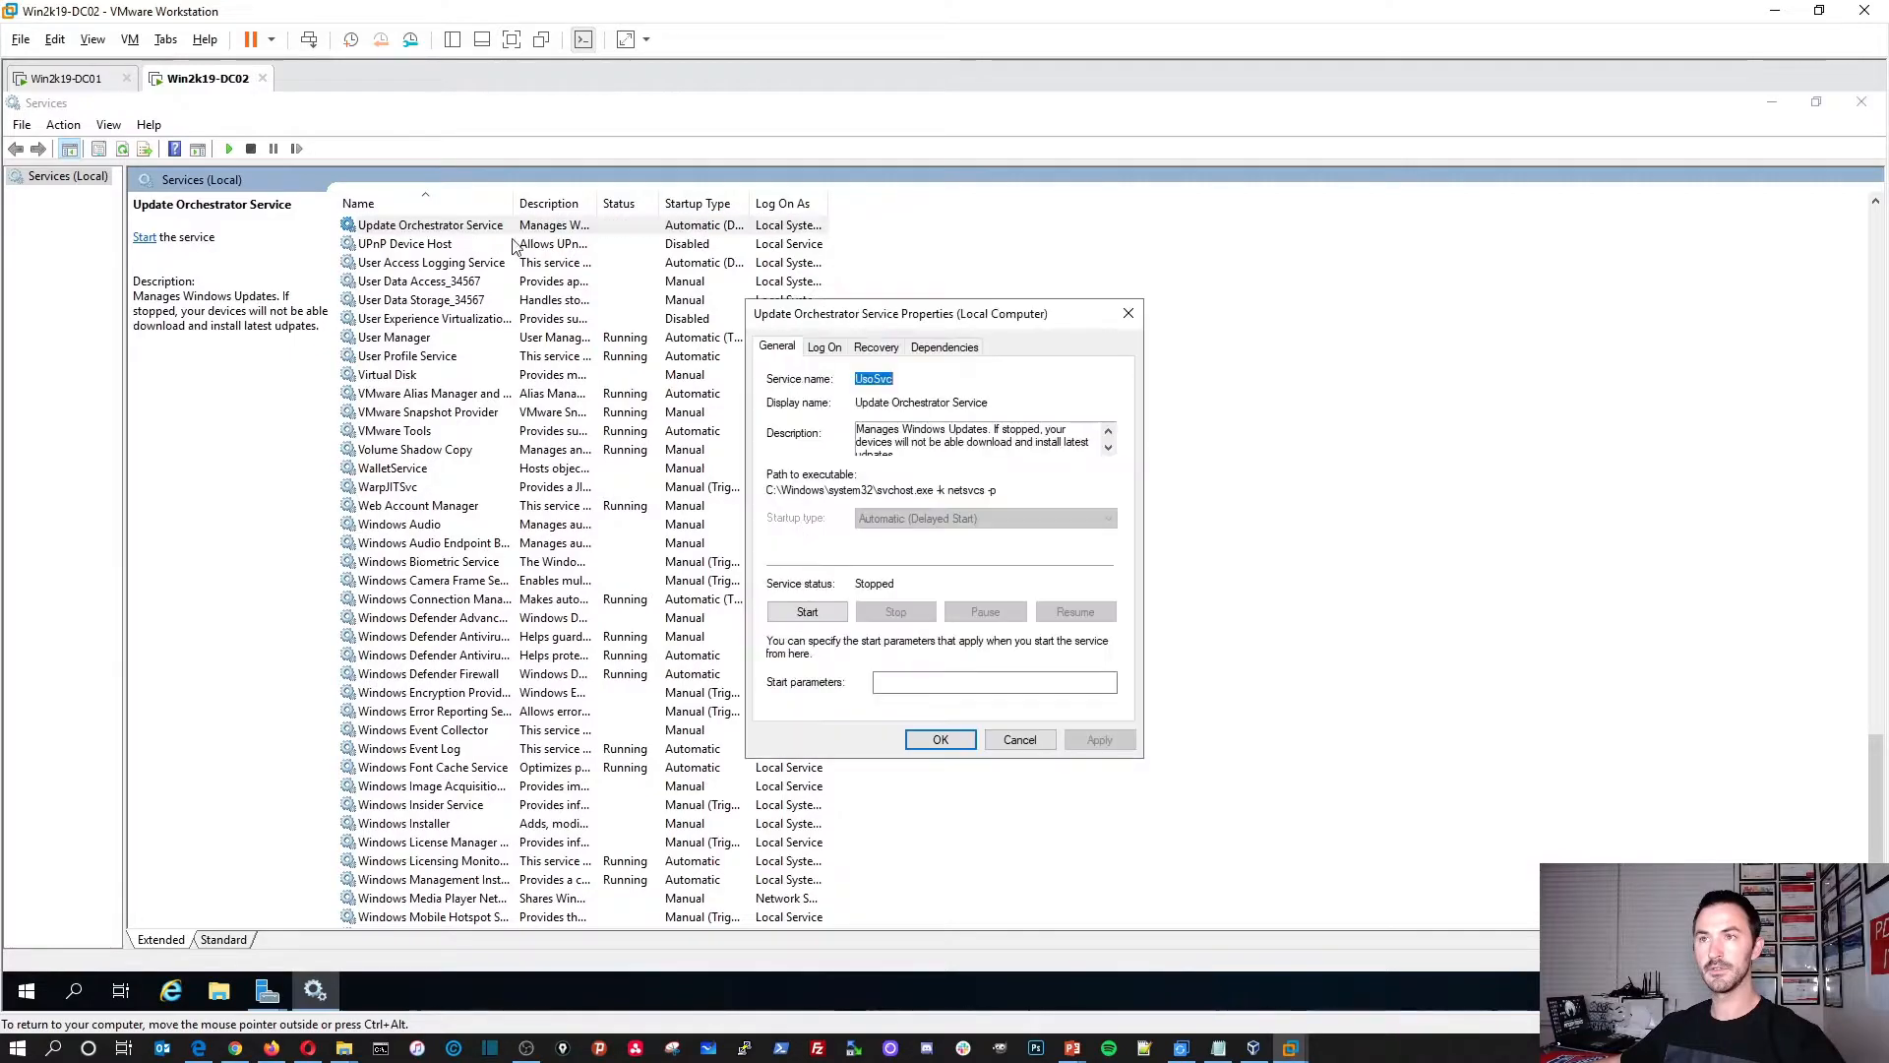
{"action": "left_click", "coordinate": [826, 617]}
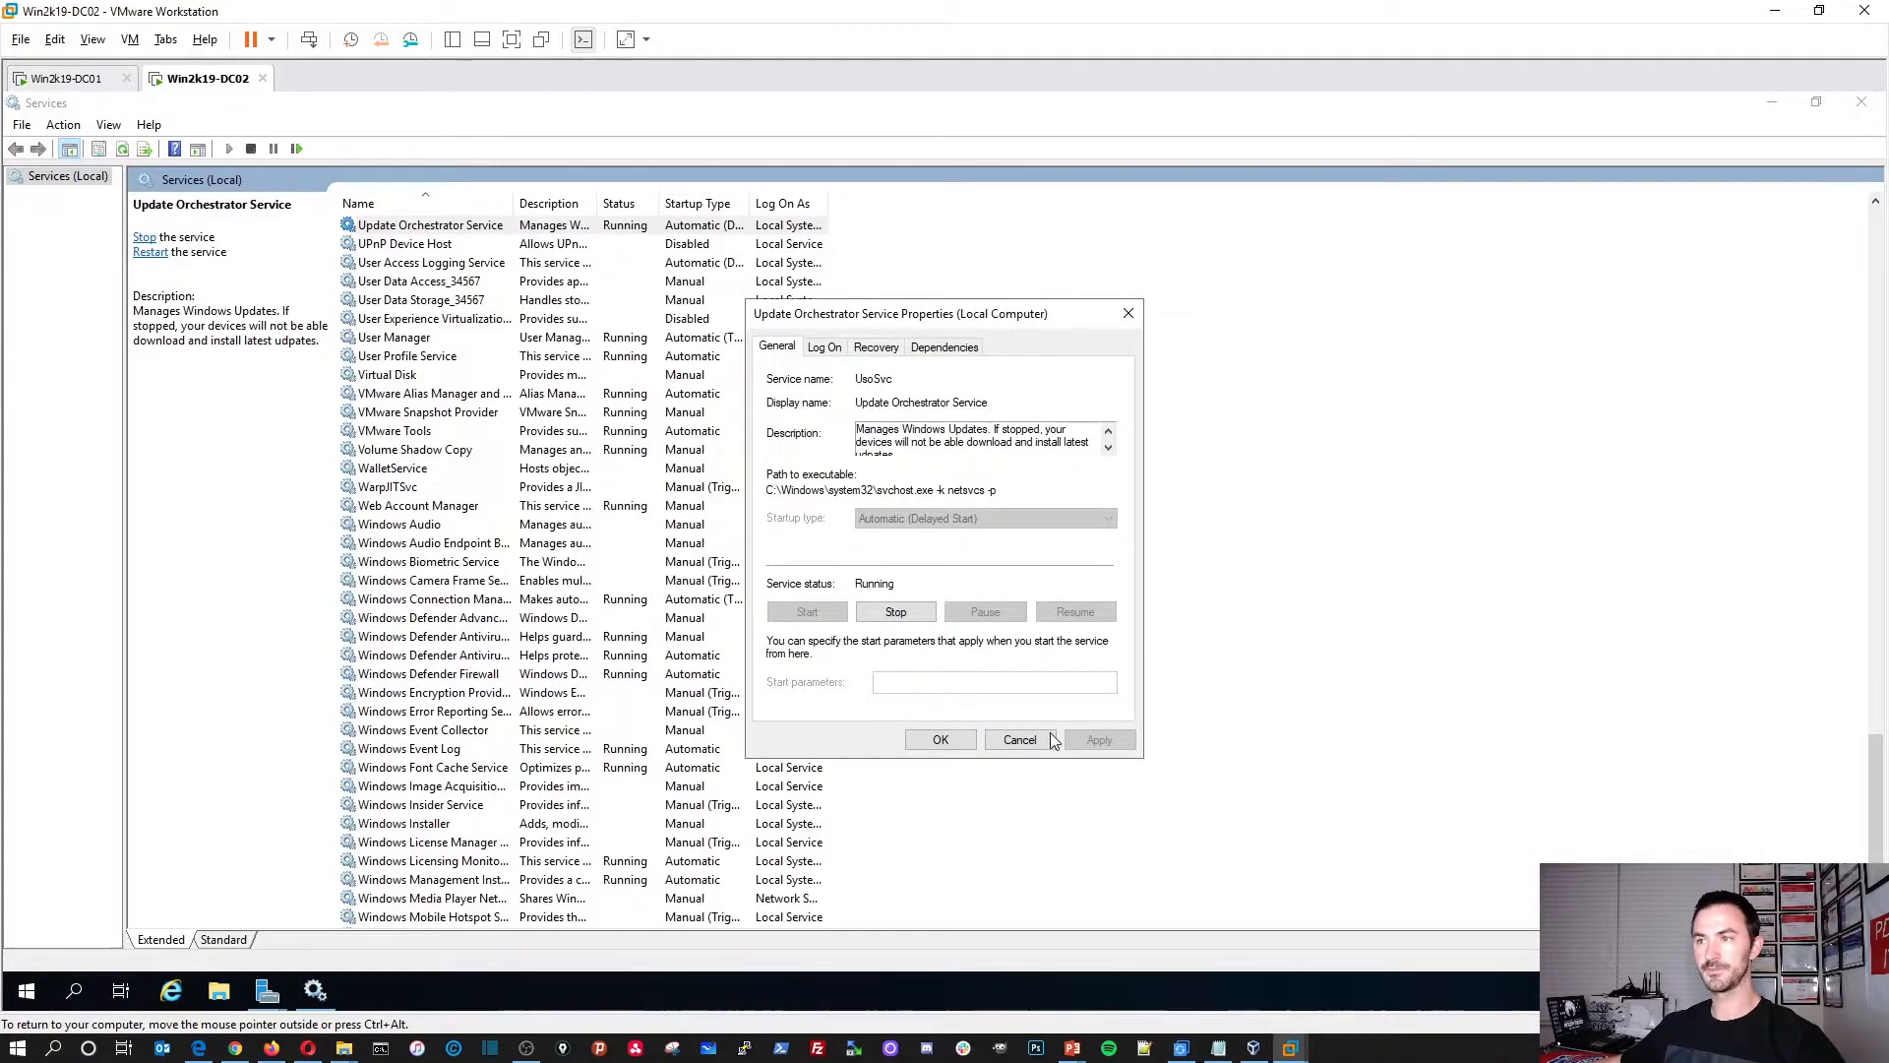
{"action": "left_click", "coordinate": [941, 740]}
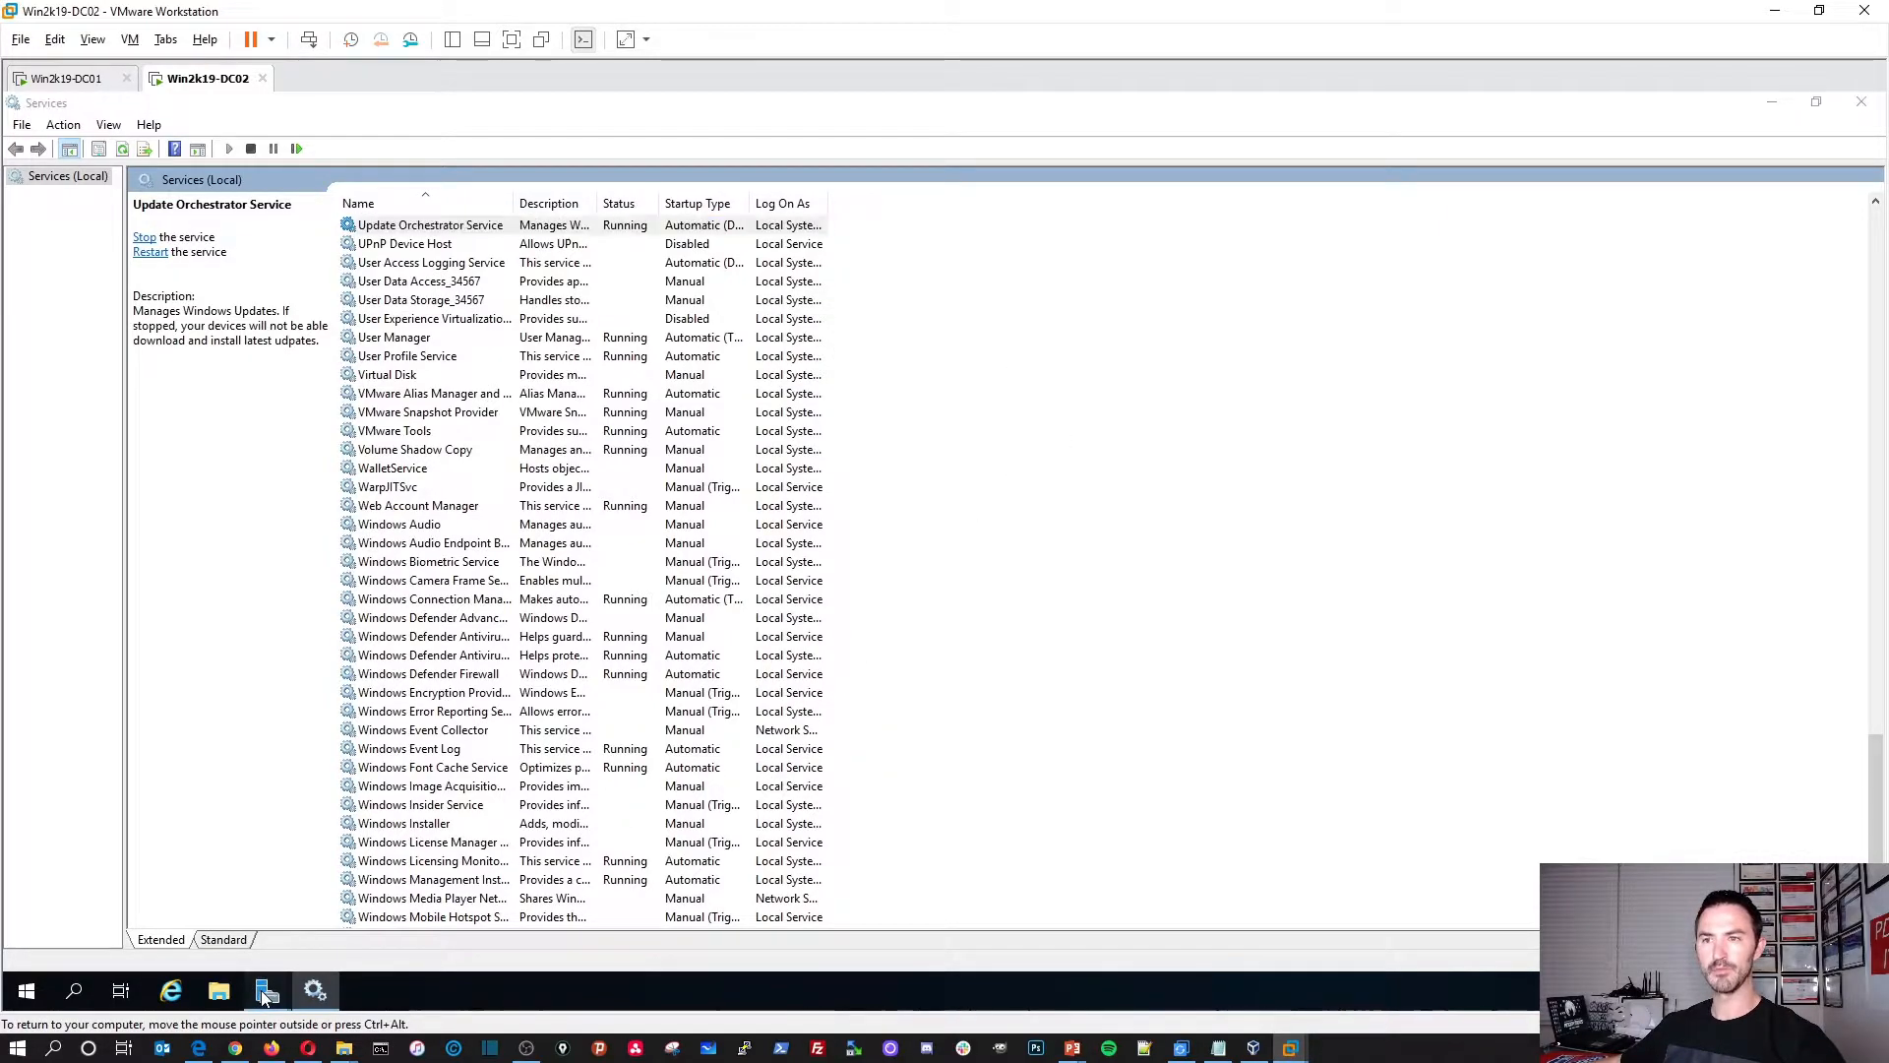
Step: Set User Access Logging Service to Automatic, then close Services and the stopped-services view
{"action": "mouse_move", "coordinate": [260, 992]}
{"action": "left_click", "coordinate": [403, 935]}
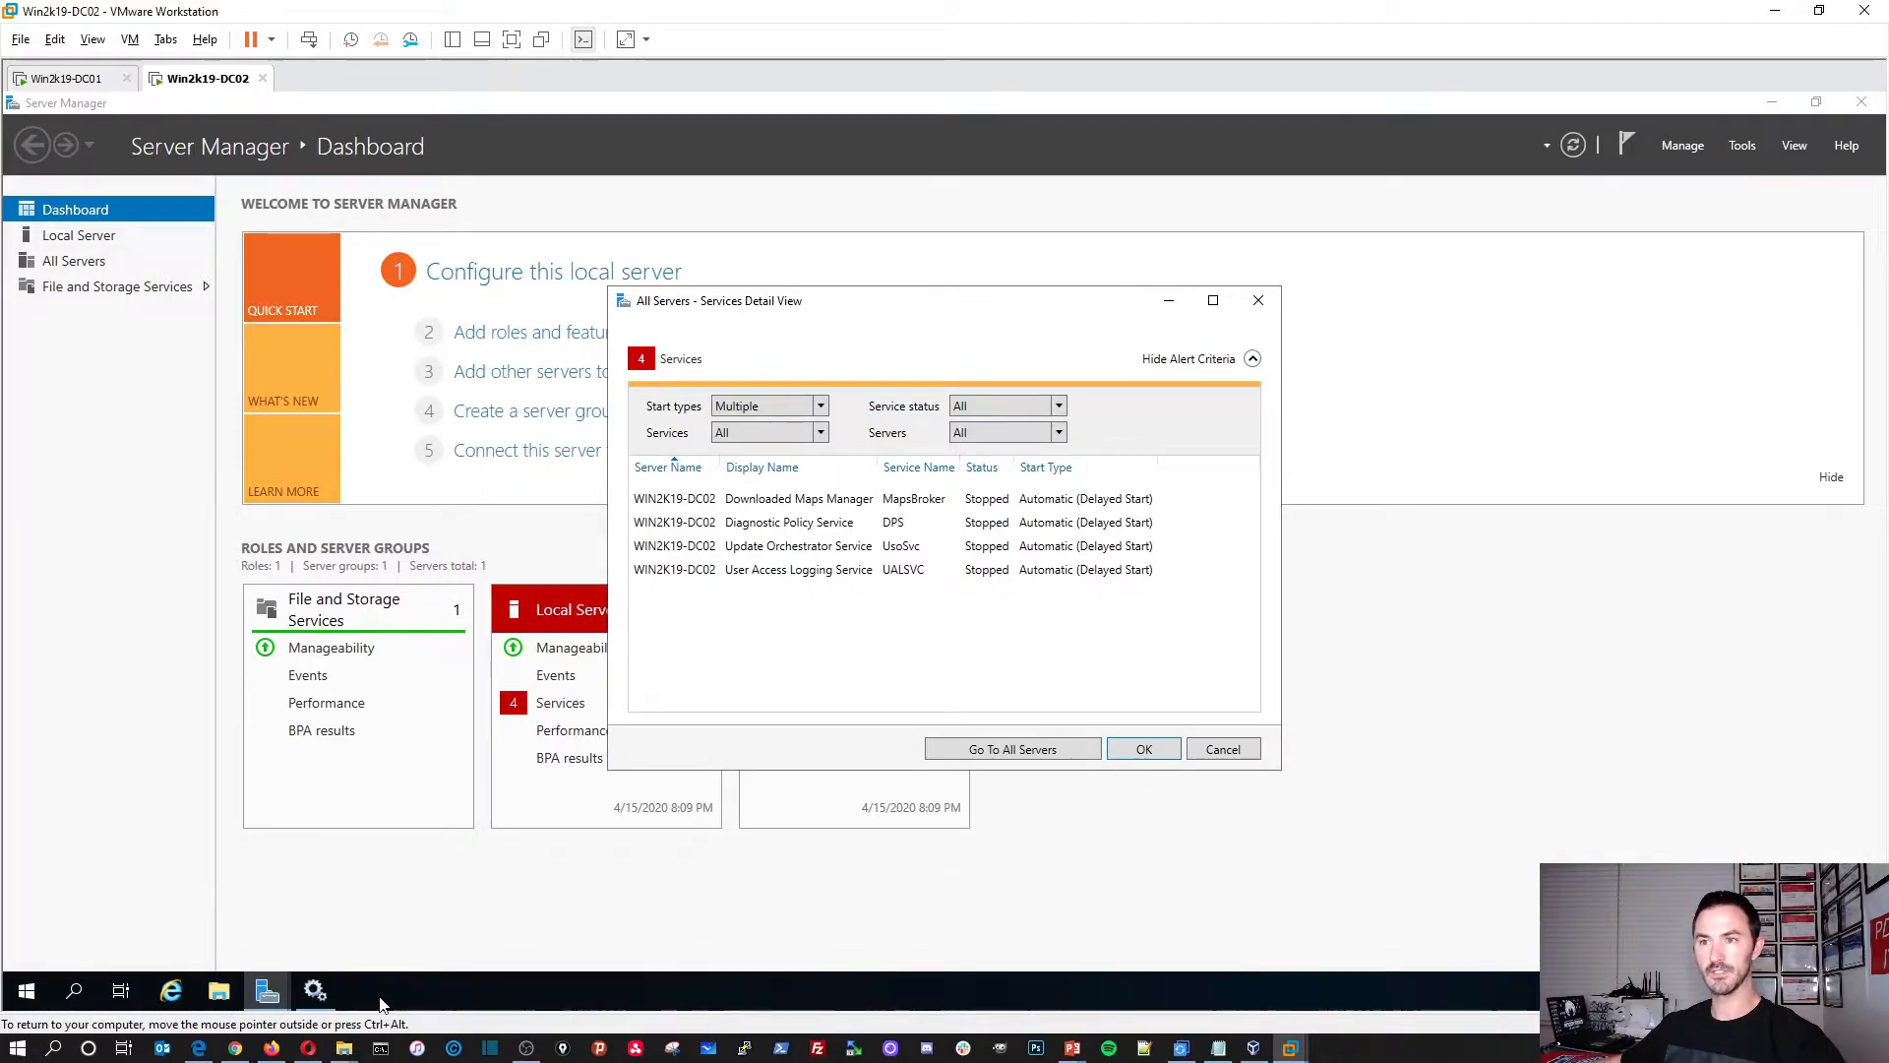
{"action": "left_click", "coordinate": [315, 990]}
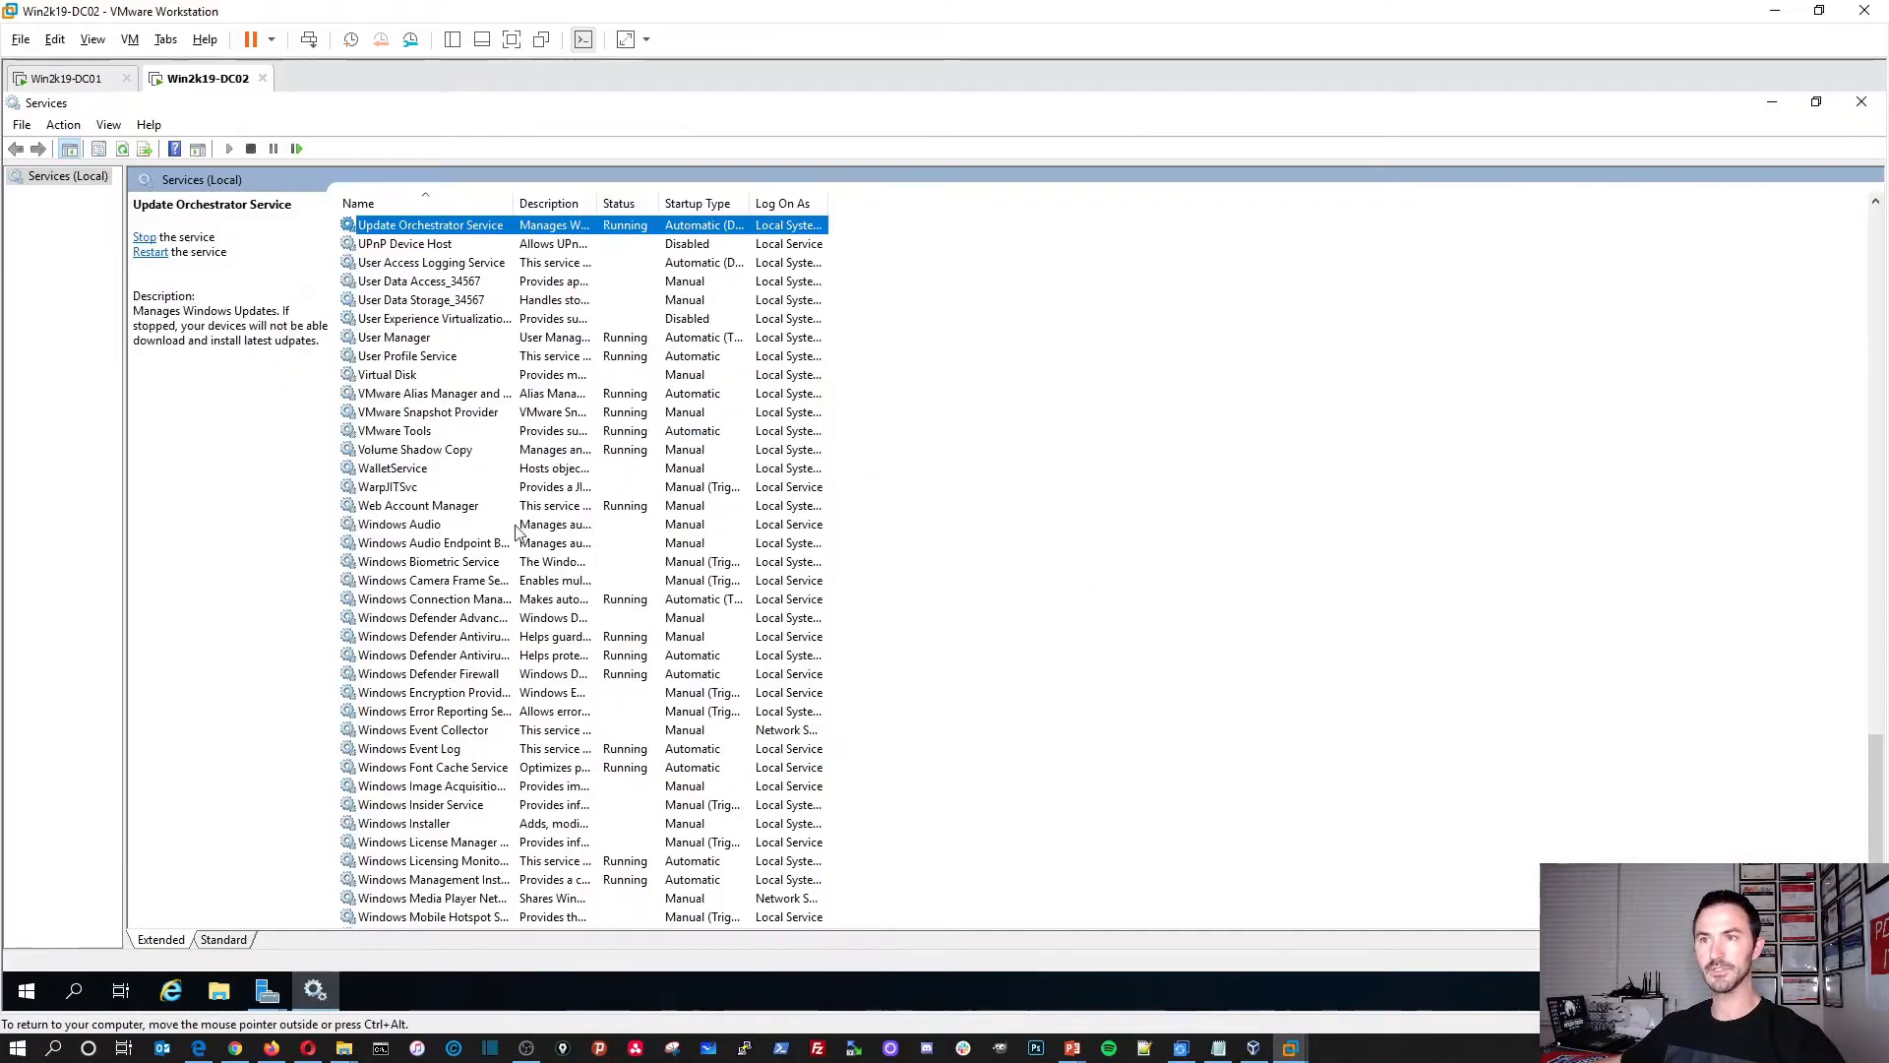
{"action": "double_click", "coordinate": [445, 263]}
{"action": "left_click", "coordinate": [931, 525]}
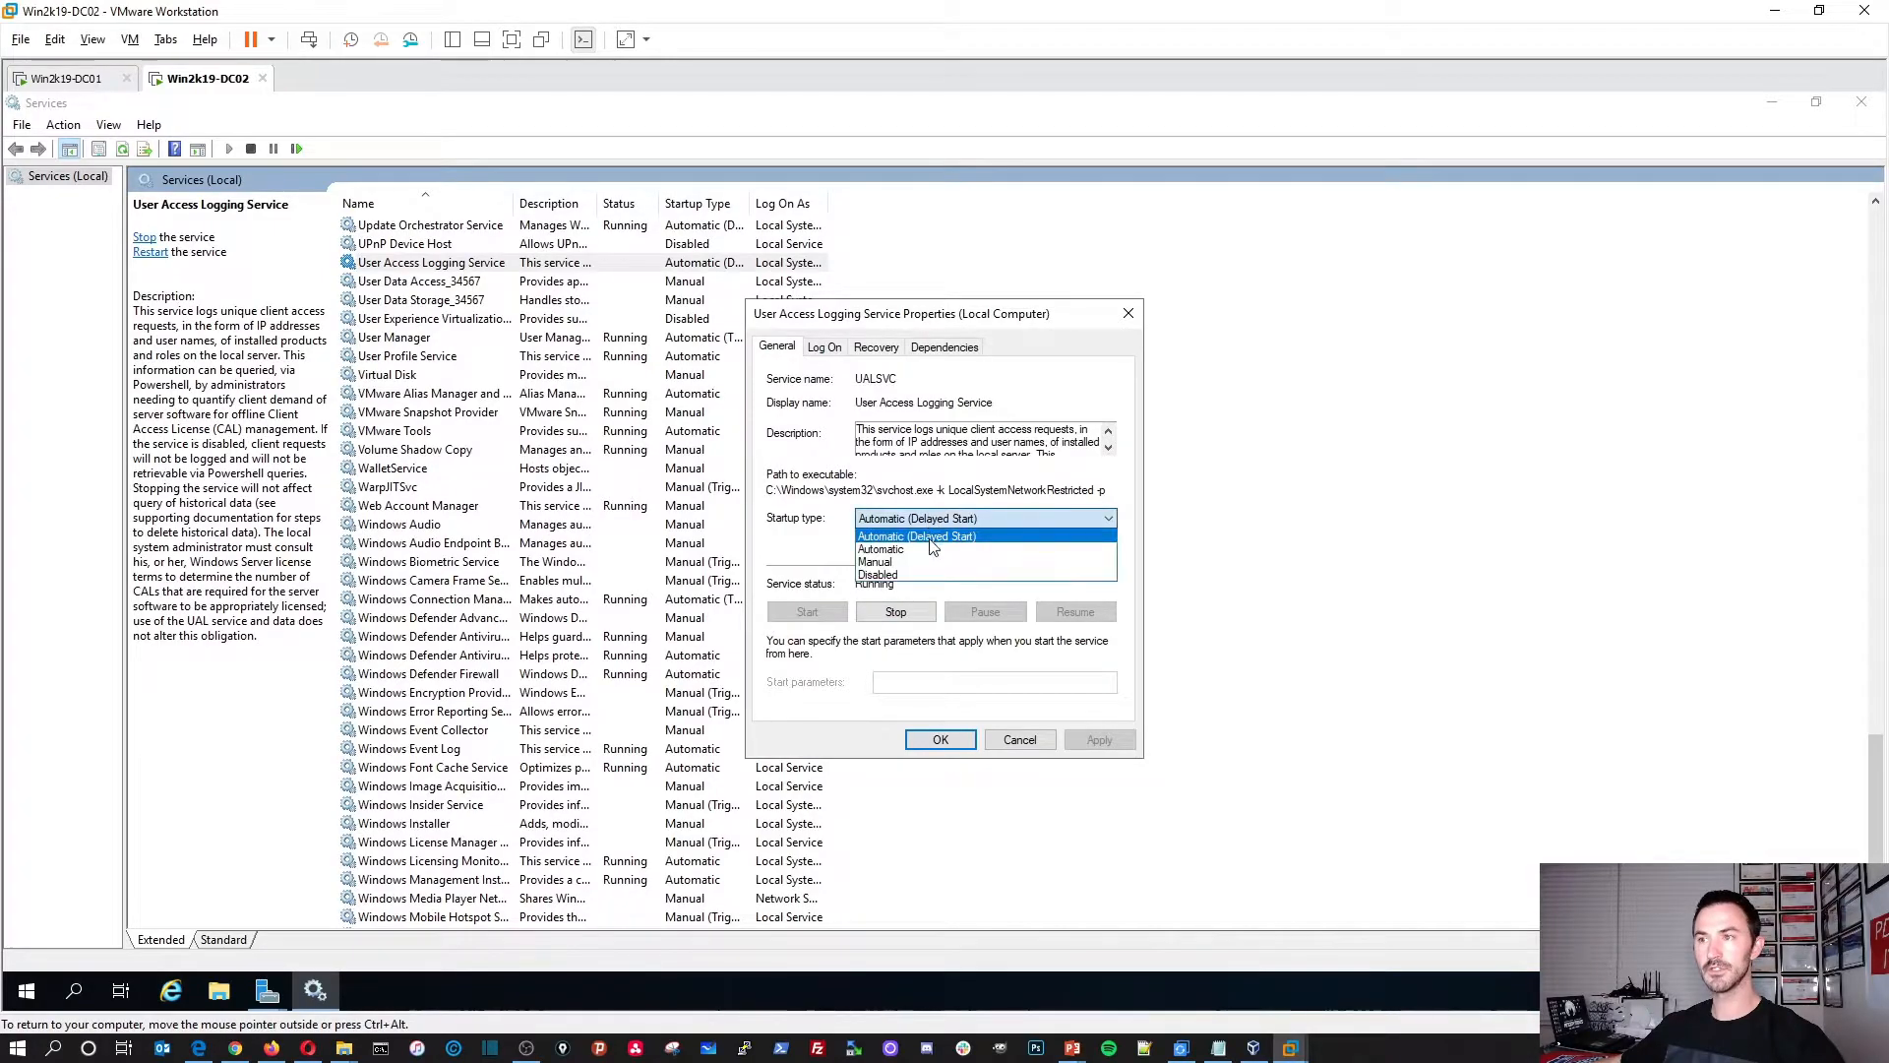
{"action": "left_click", "coordinate": [941, 551]}
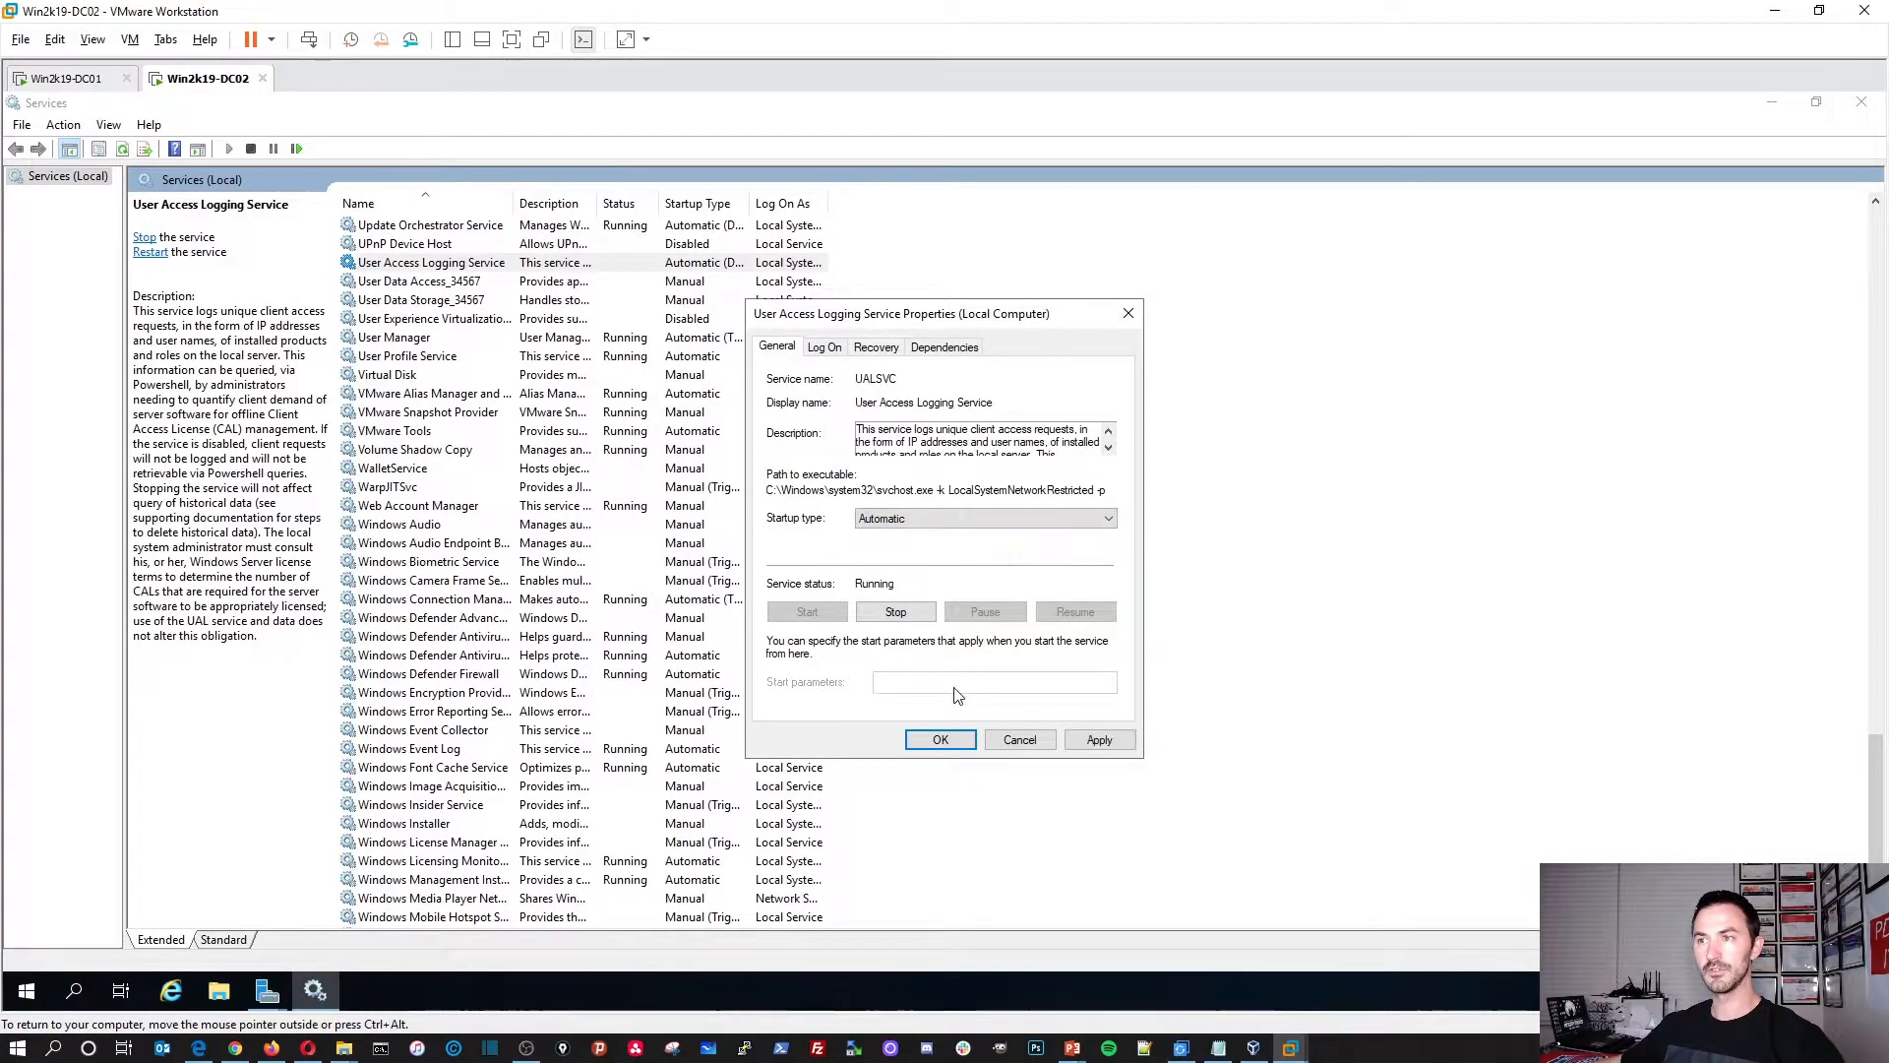
{"action": "left_click", "coordinate": [940, 740]}
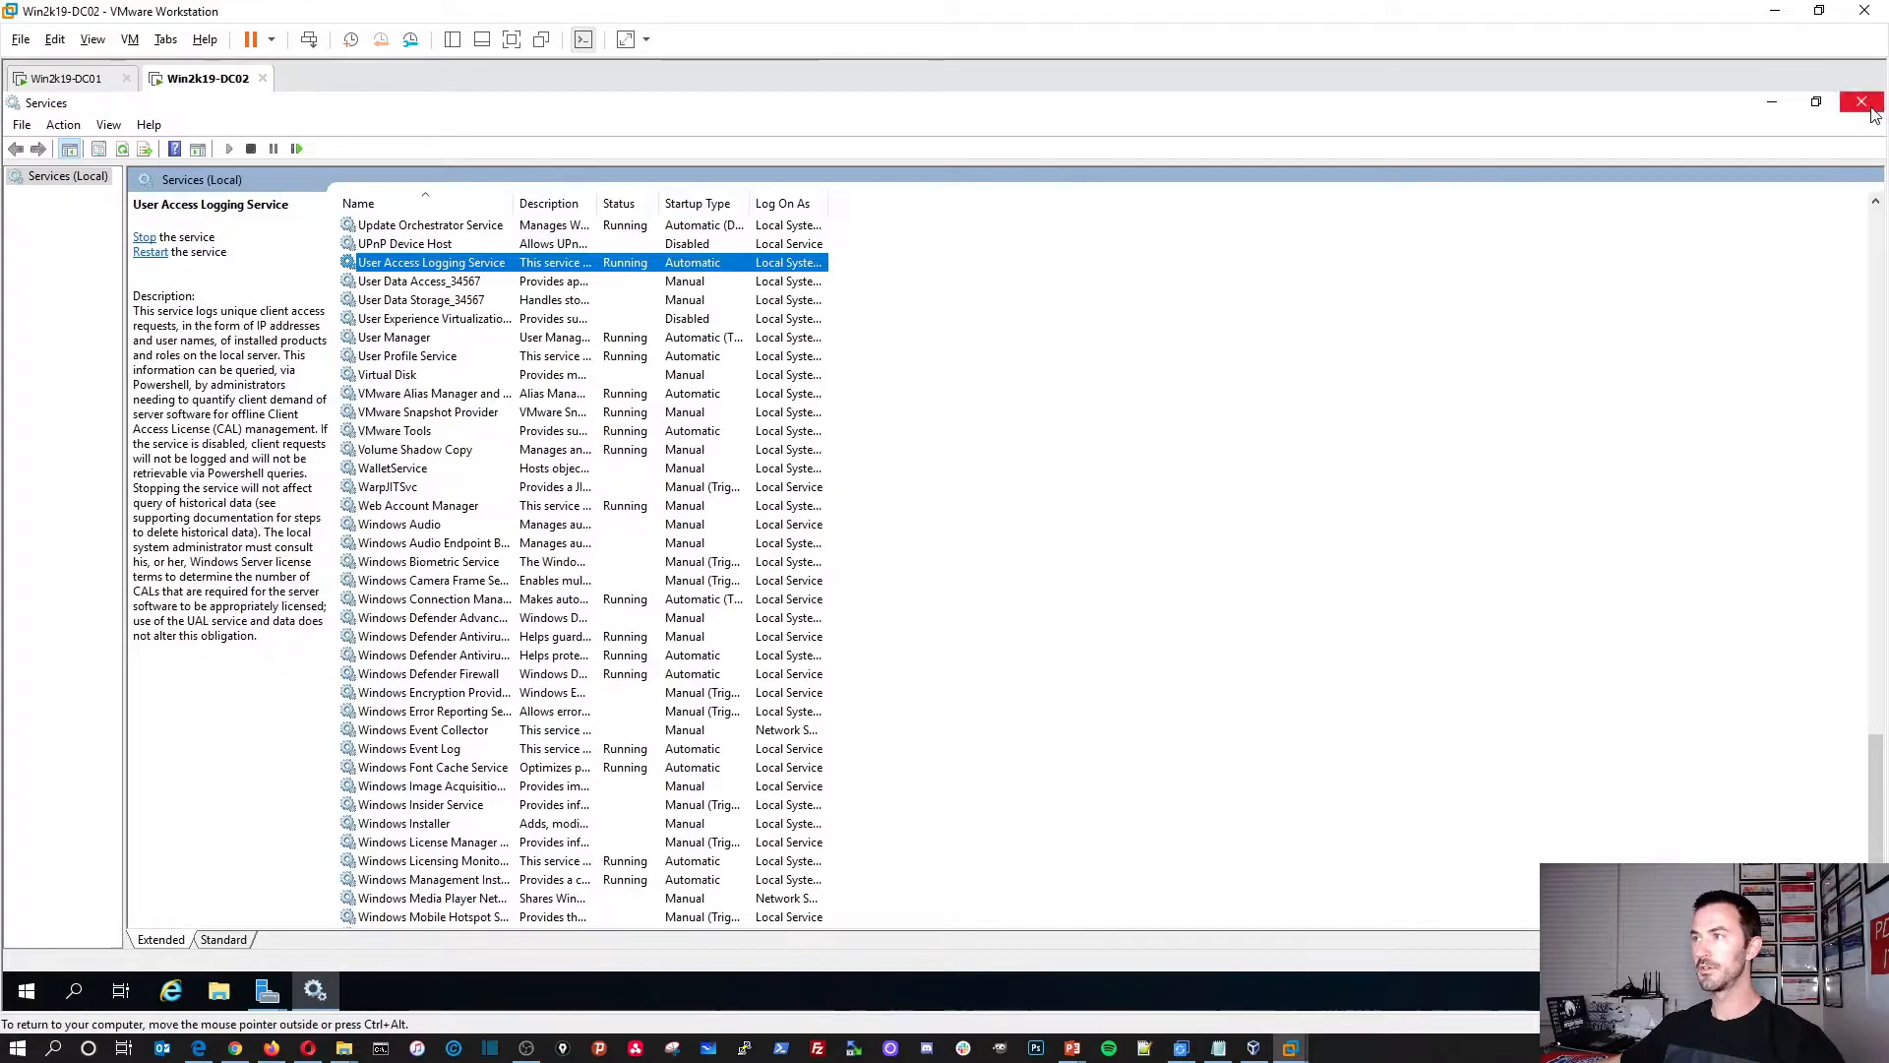
{"action": "left_click", "coordinate": [1861, 101]}
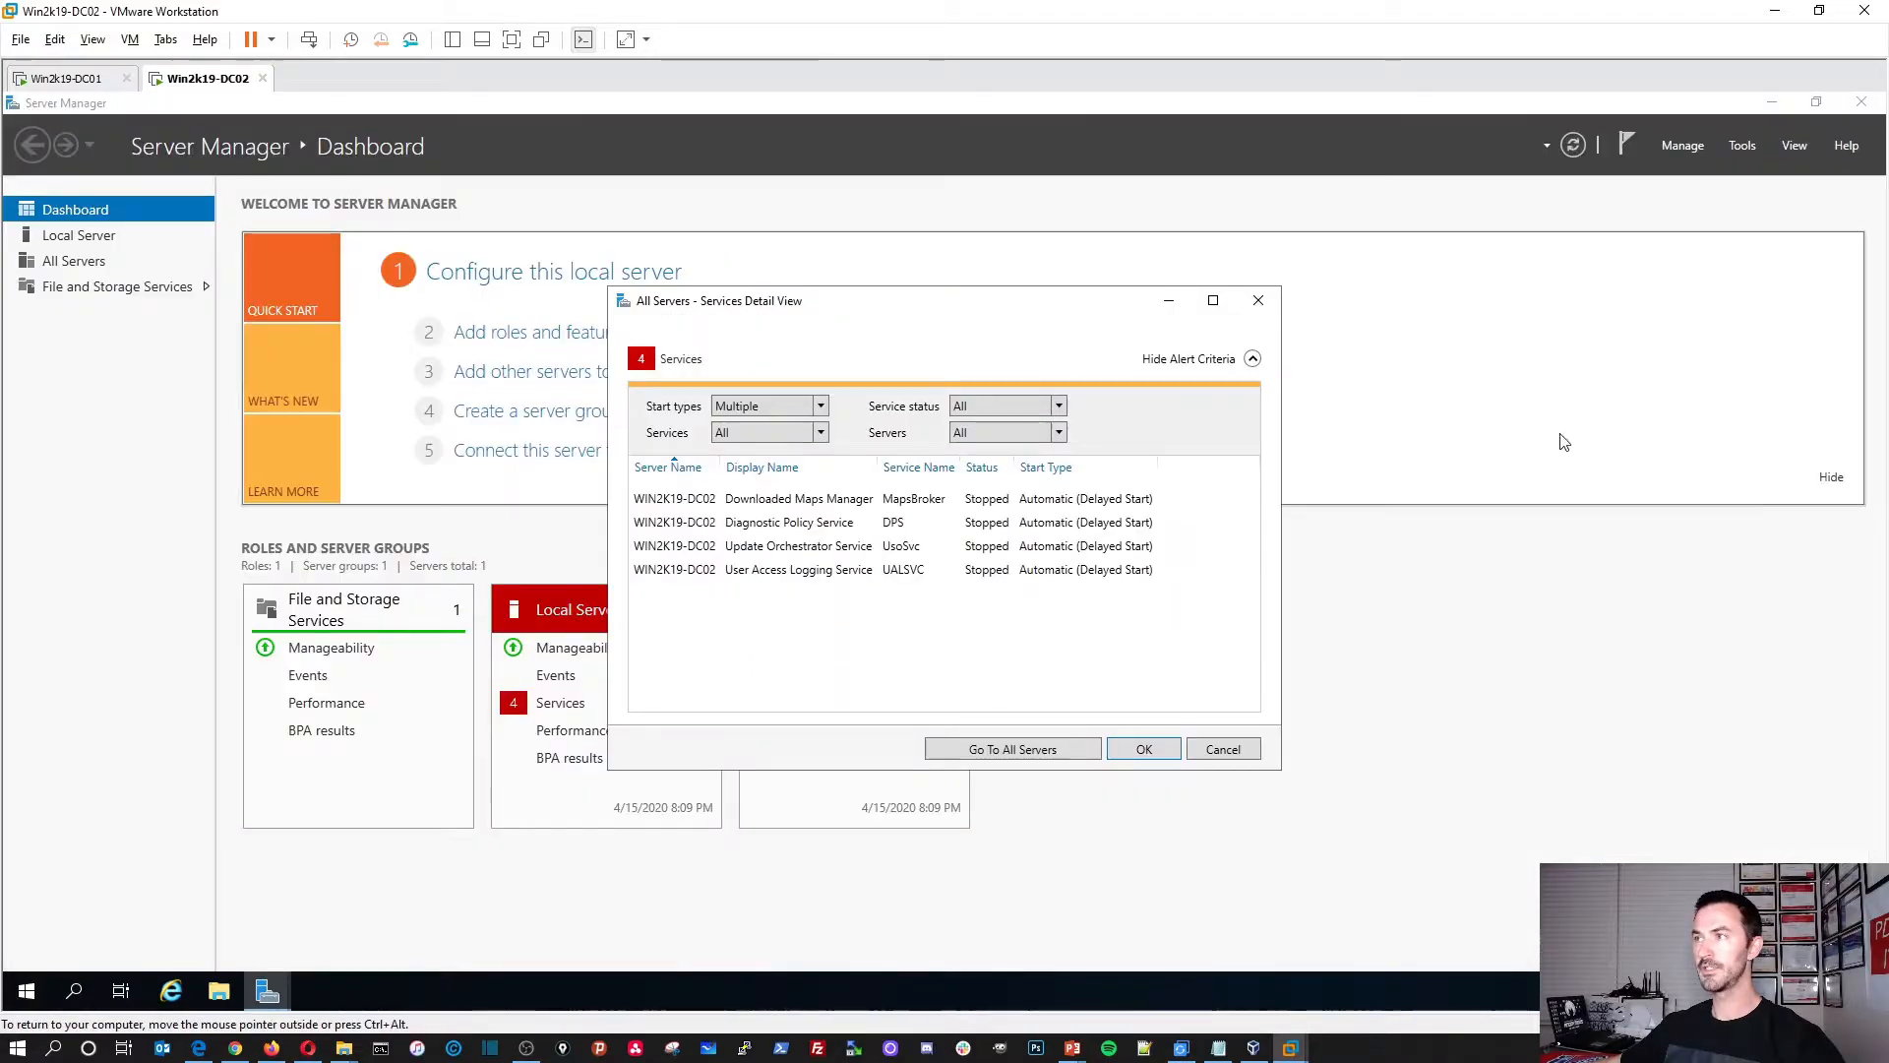
{"action": "left_click", "coordinate": [1144, 750]}
Step: Refresh the dashboard and launch Add Roles and Features from the Manage menu
{"action": "left_click", "coordinate": [1562, 147]}
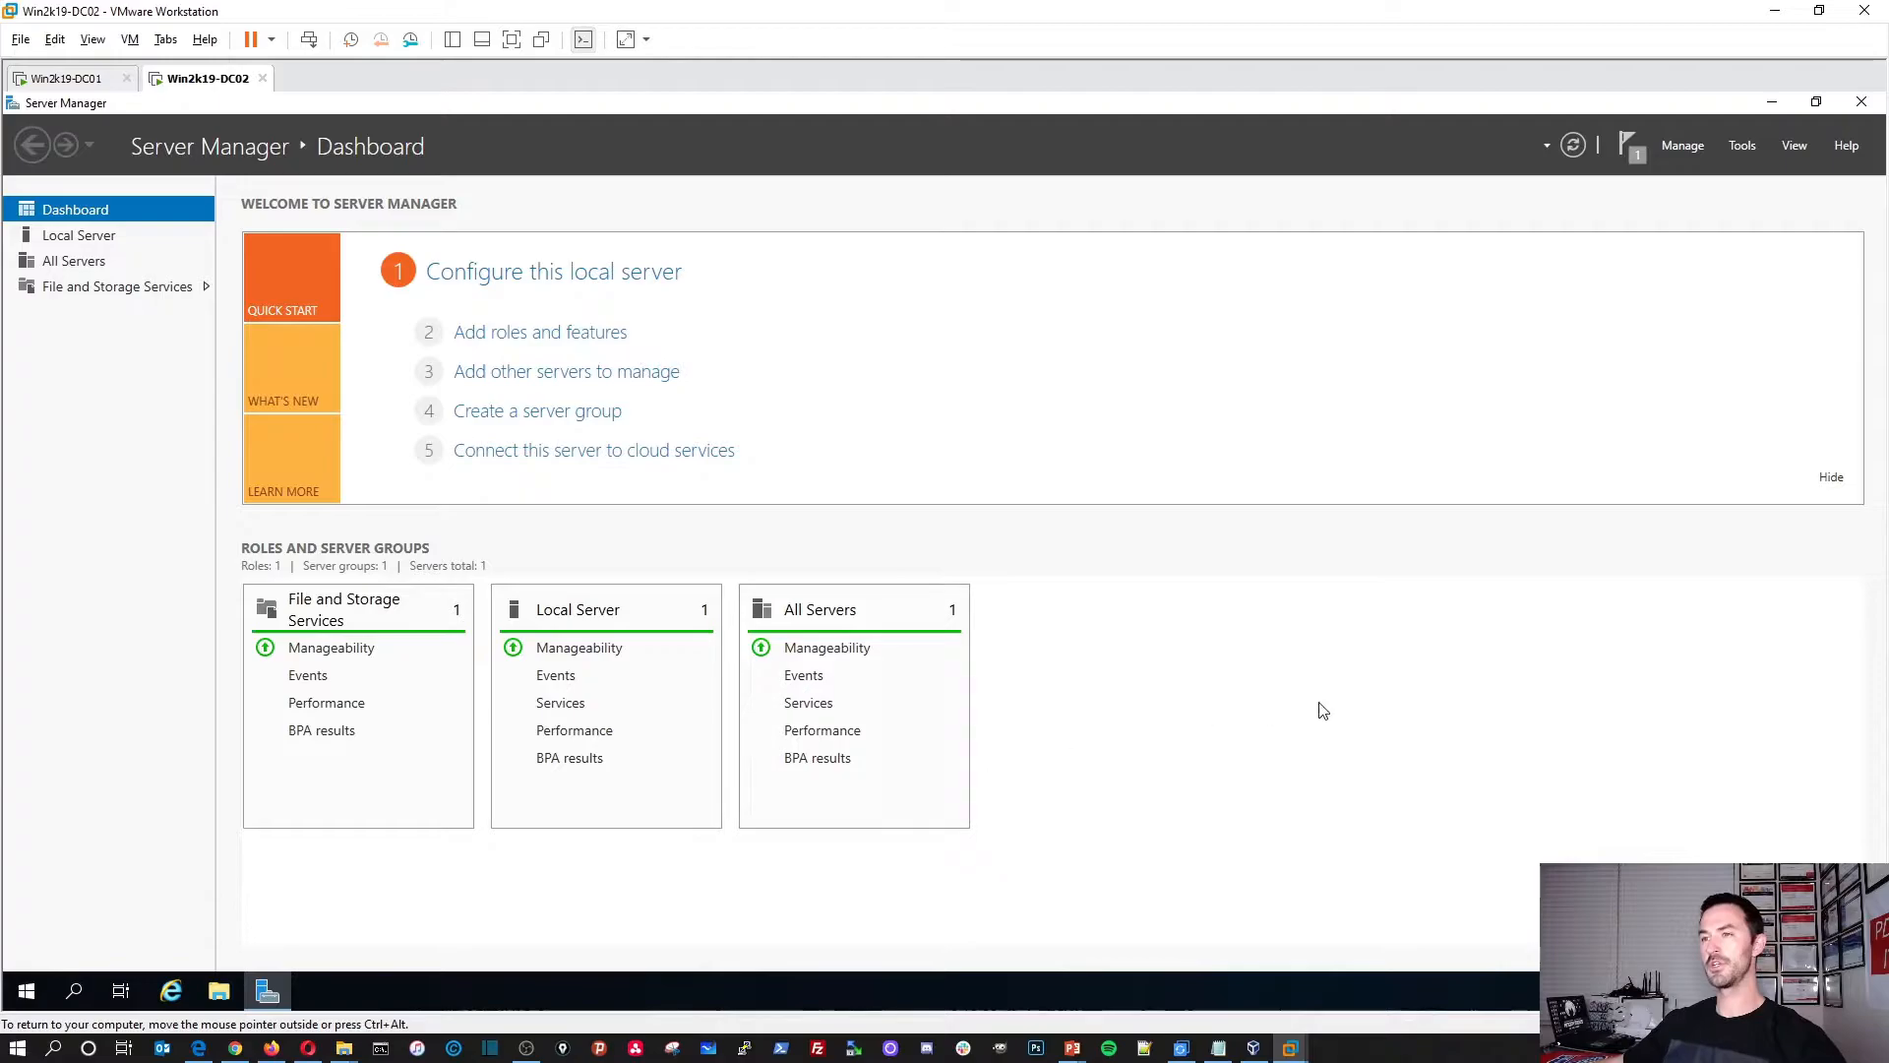
{"action": "left_click", "coordinate": [1741, 147]}
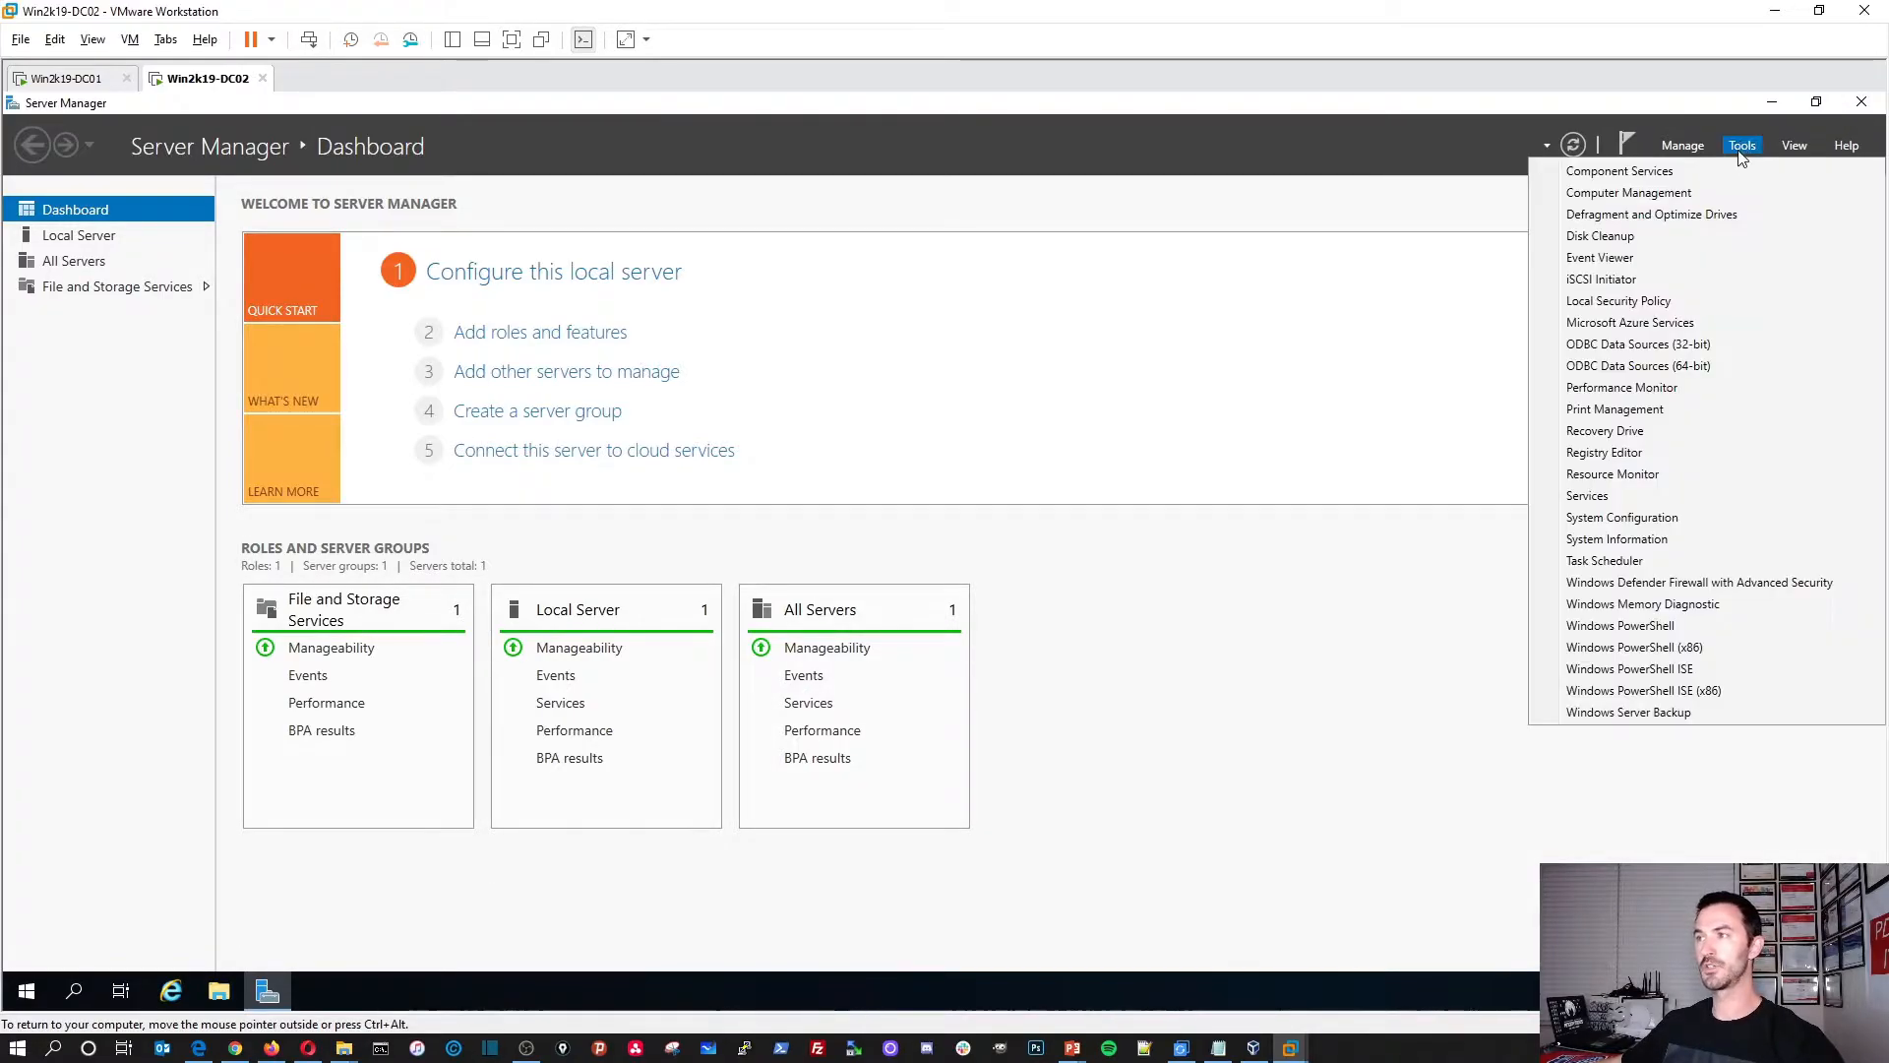
{"action": "left_click", "coordinate": [1682, 149]}
{"action": "left_click", "coordinate": [1683, 148]}
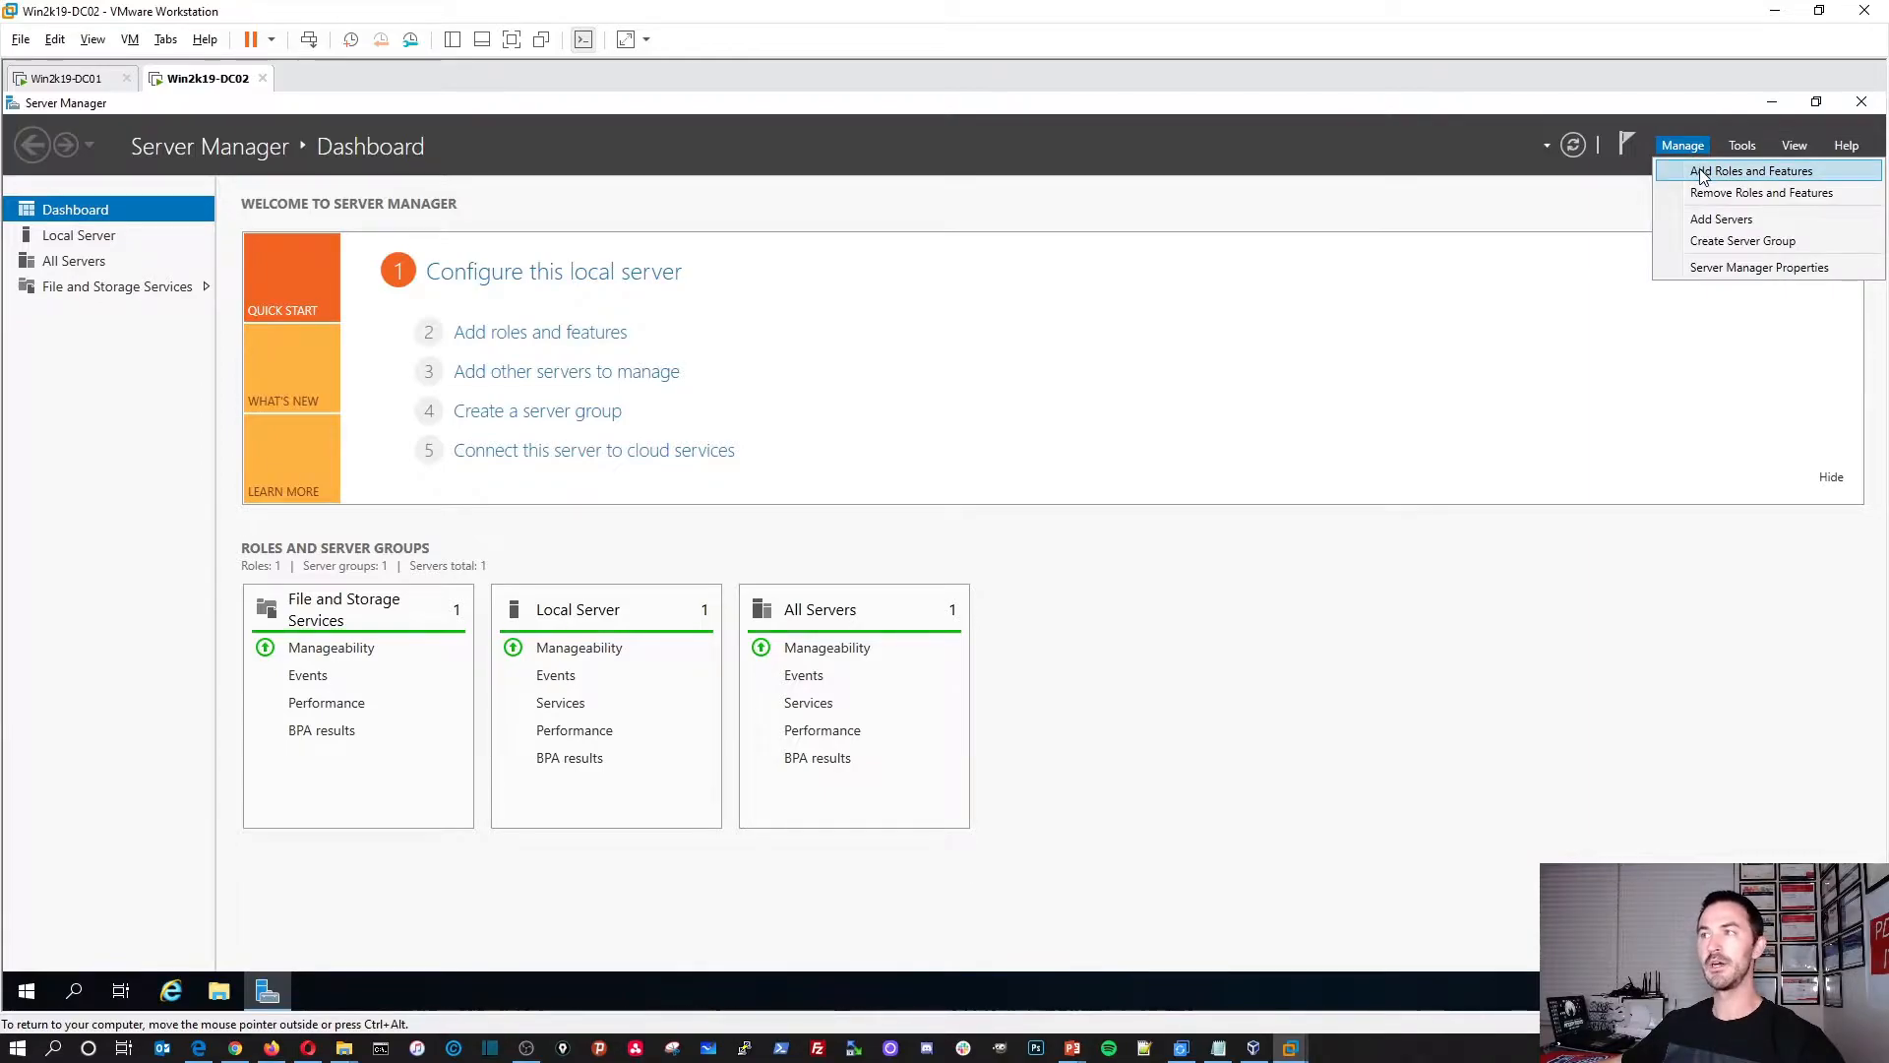
{"action": "left_click", "coordinate": [1702, 173]}
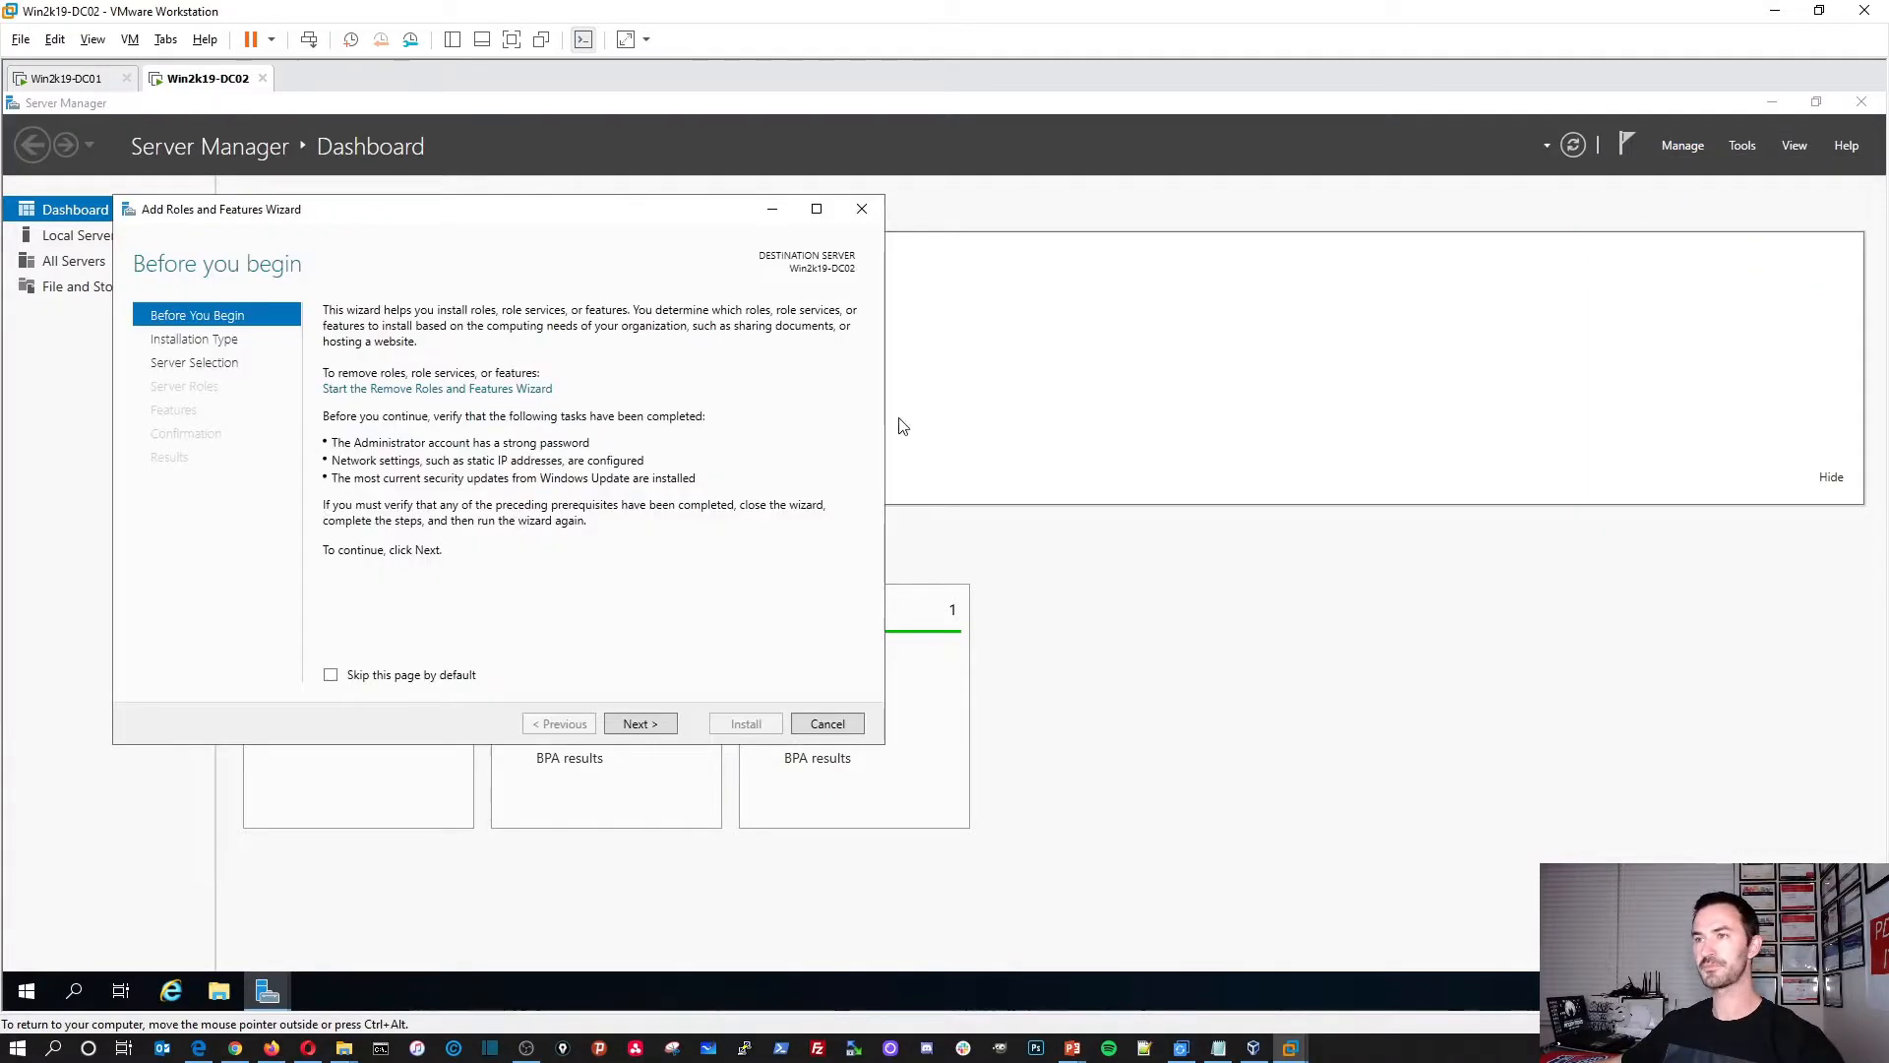
{"action": "left_click_drag", "start_coordinate": [644, 230], "coordinate": [1161, 342]}
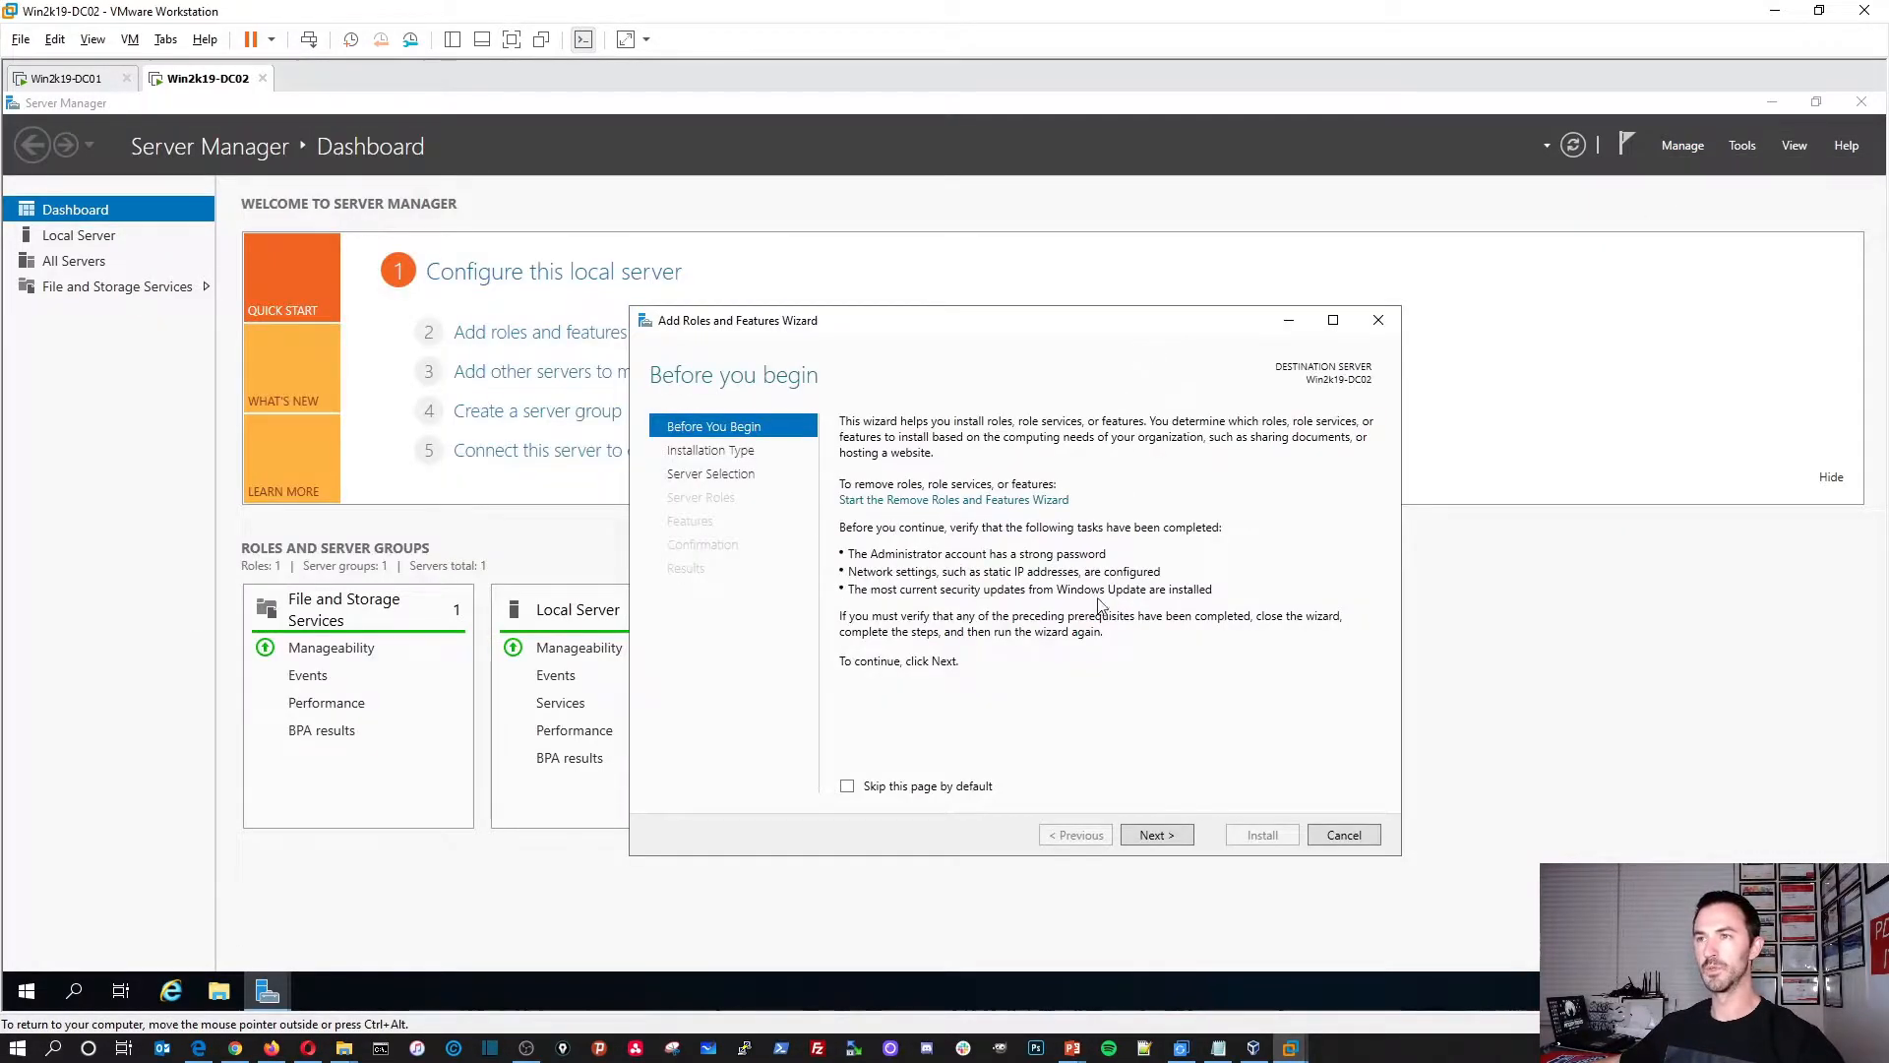
Step: Choose role-based install on Win2k19-DC02 with Active Directory Domain Services and its management features
{"action": "left_click", "coordinate": [1157, 836]}
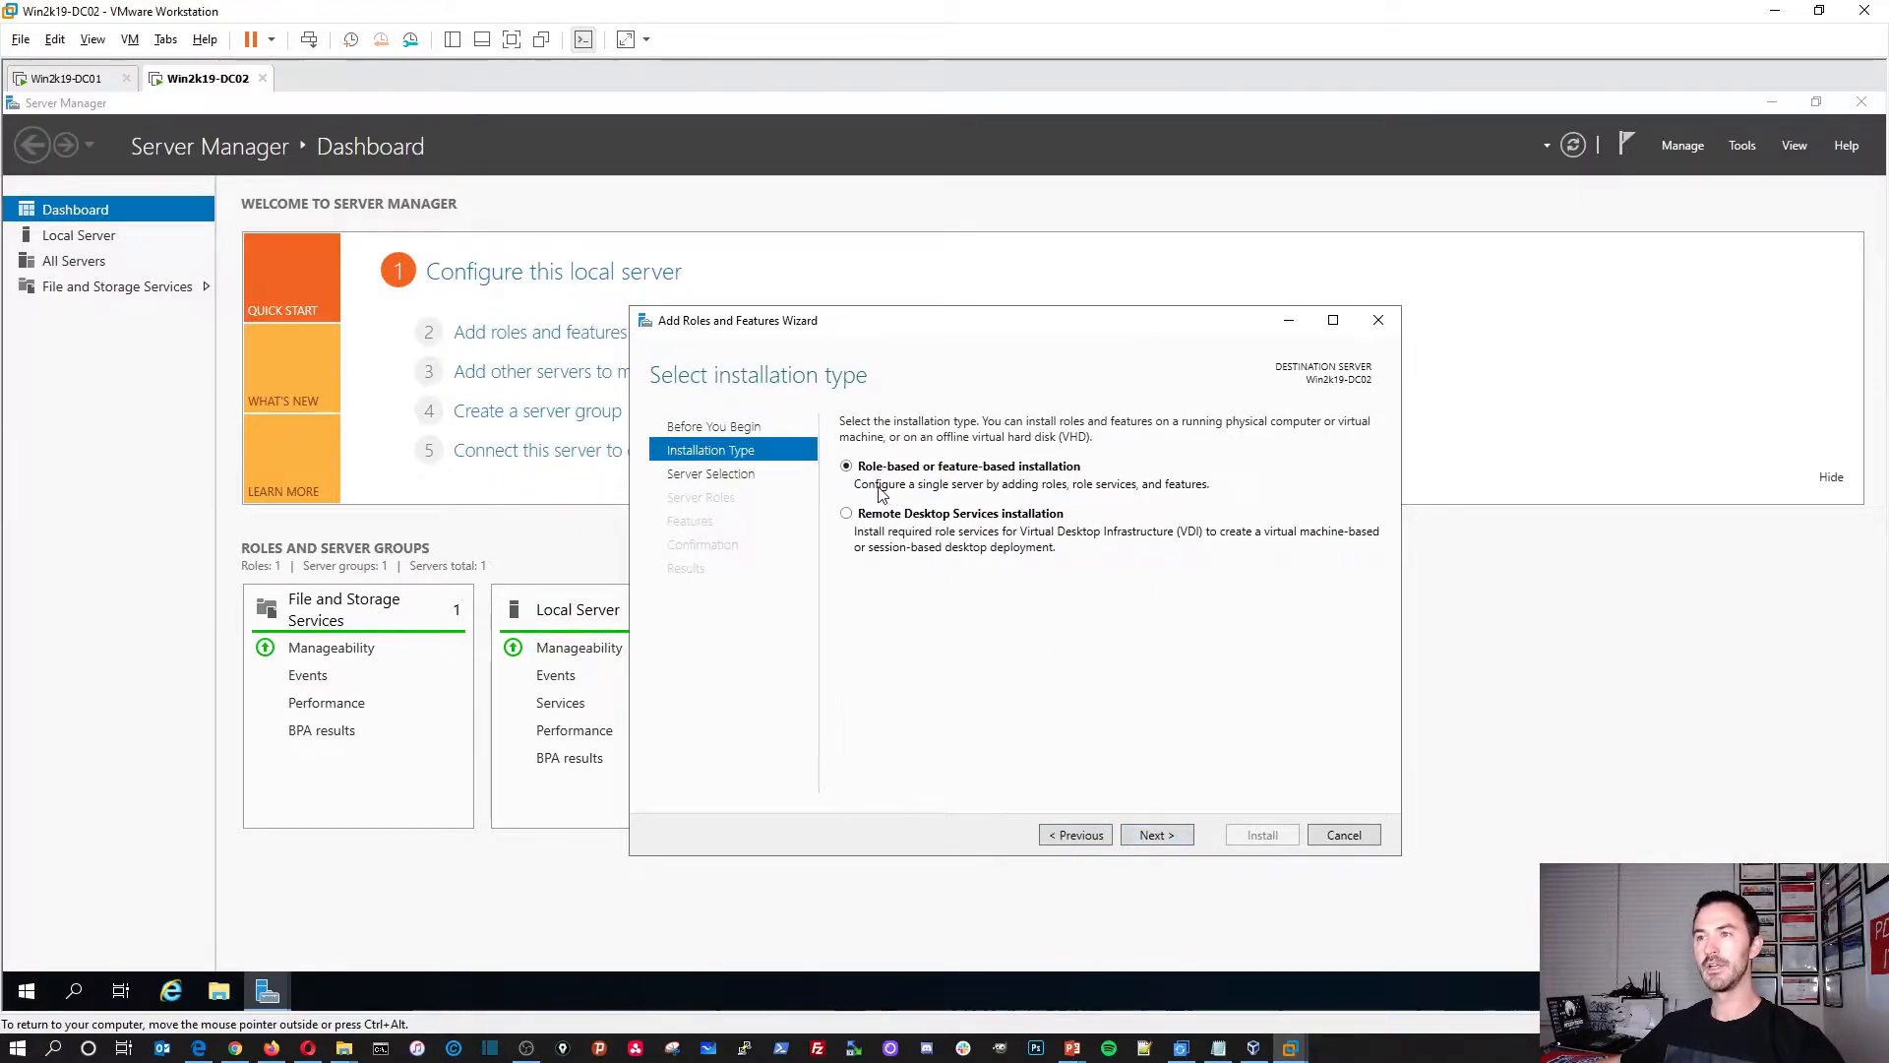
{"action": "left_click", "coordinate": [1153, 837]}
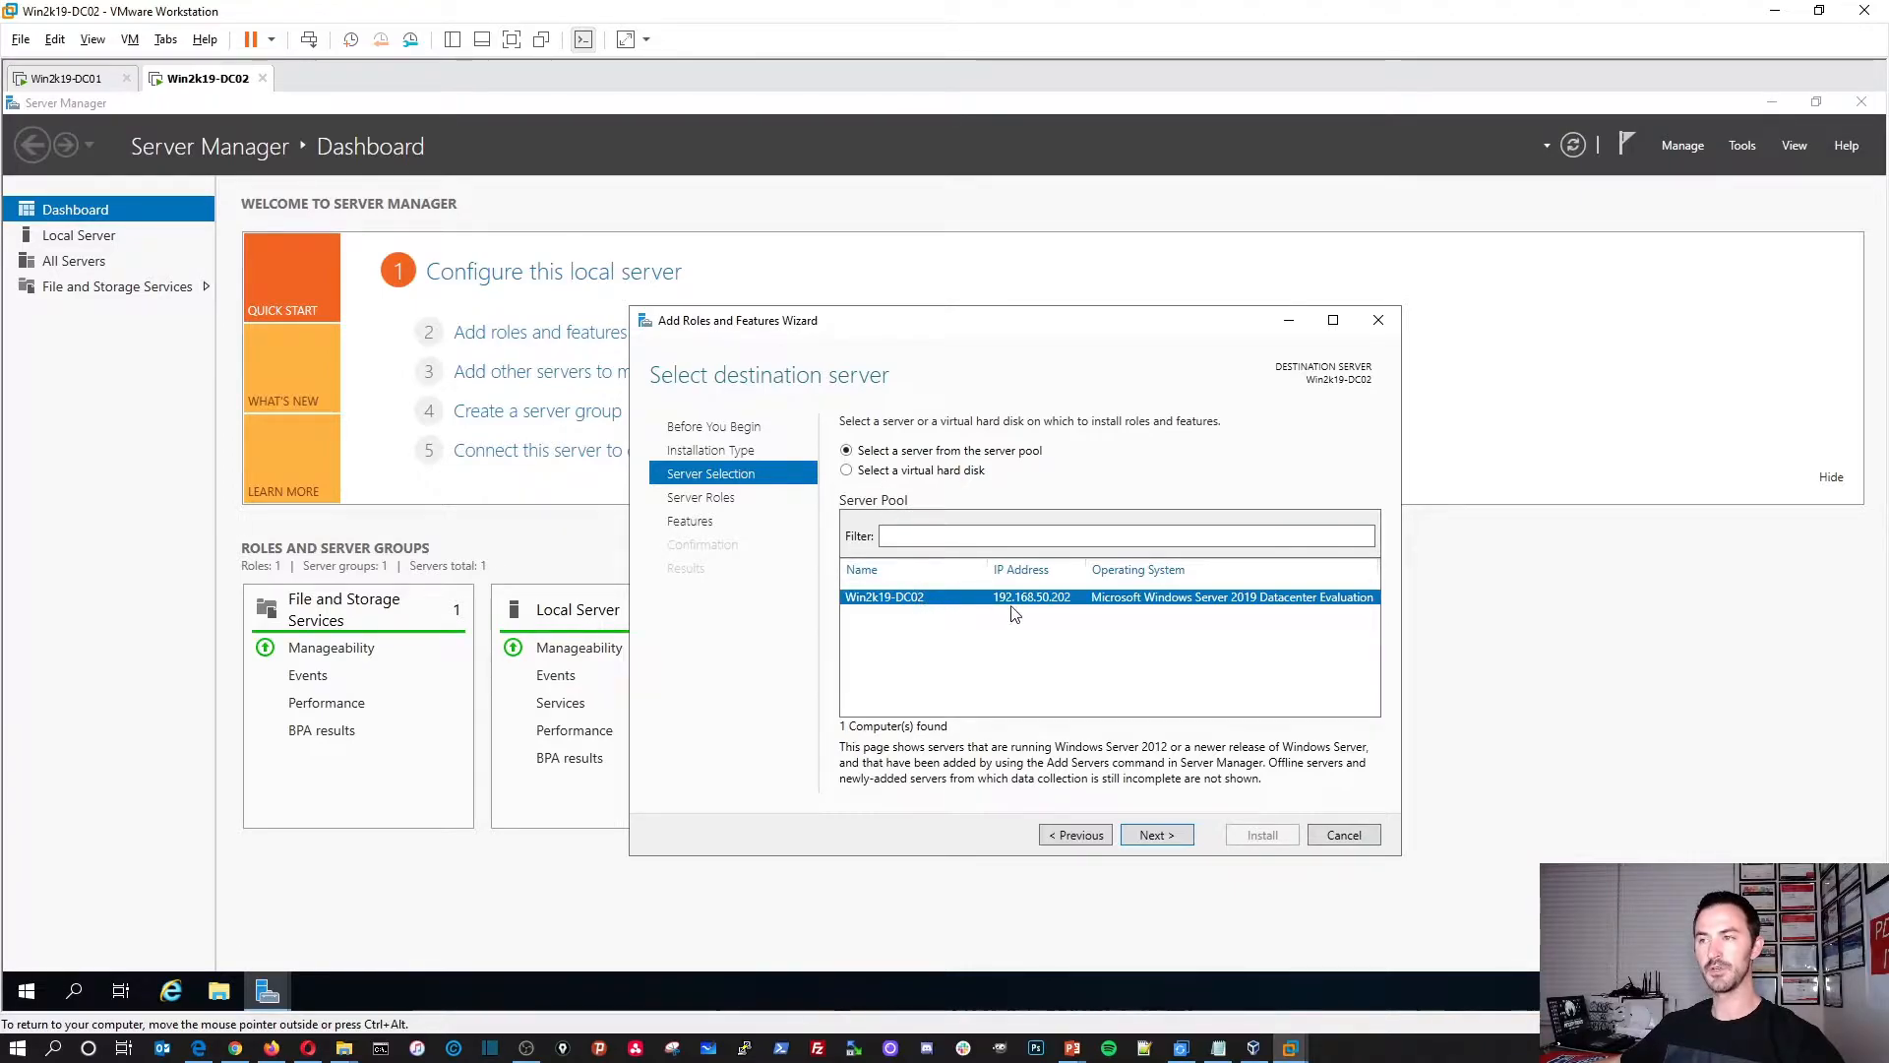
{"action": "left_click", "coordinate": [1156, 838]}
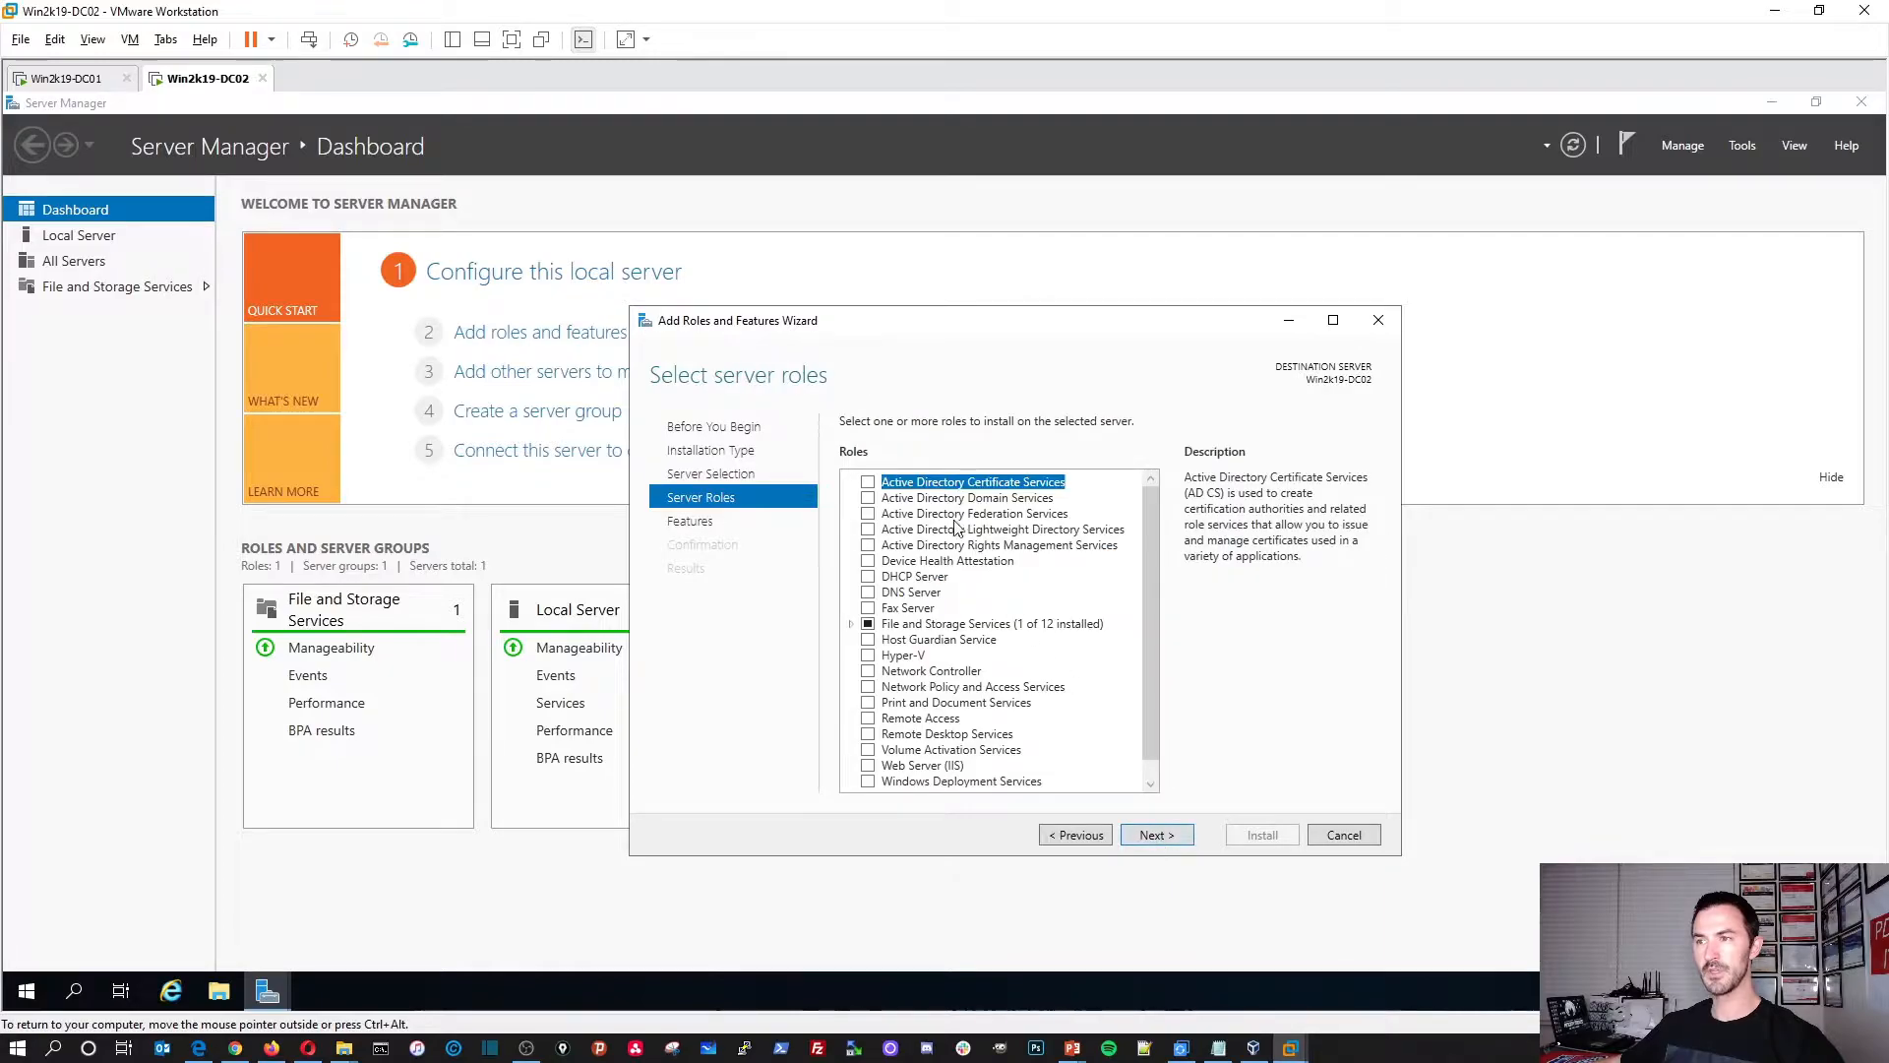
{"action": "left_click", "coordinate": [869, 498]}
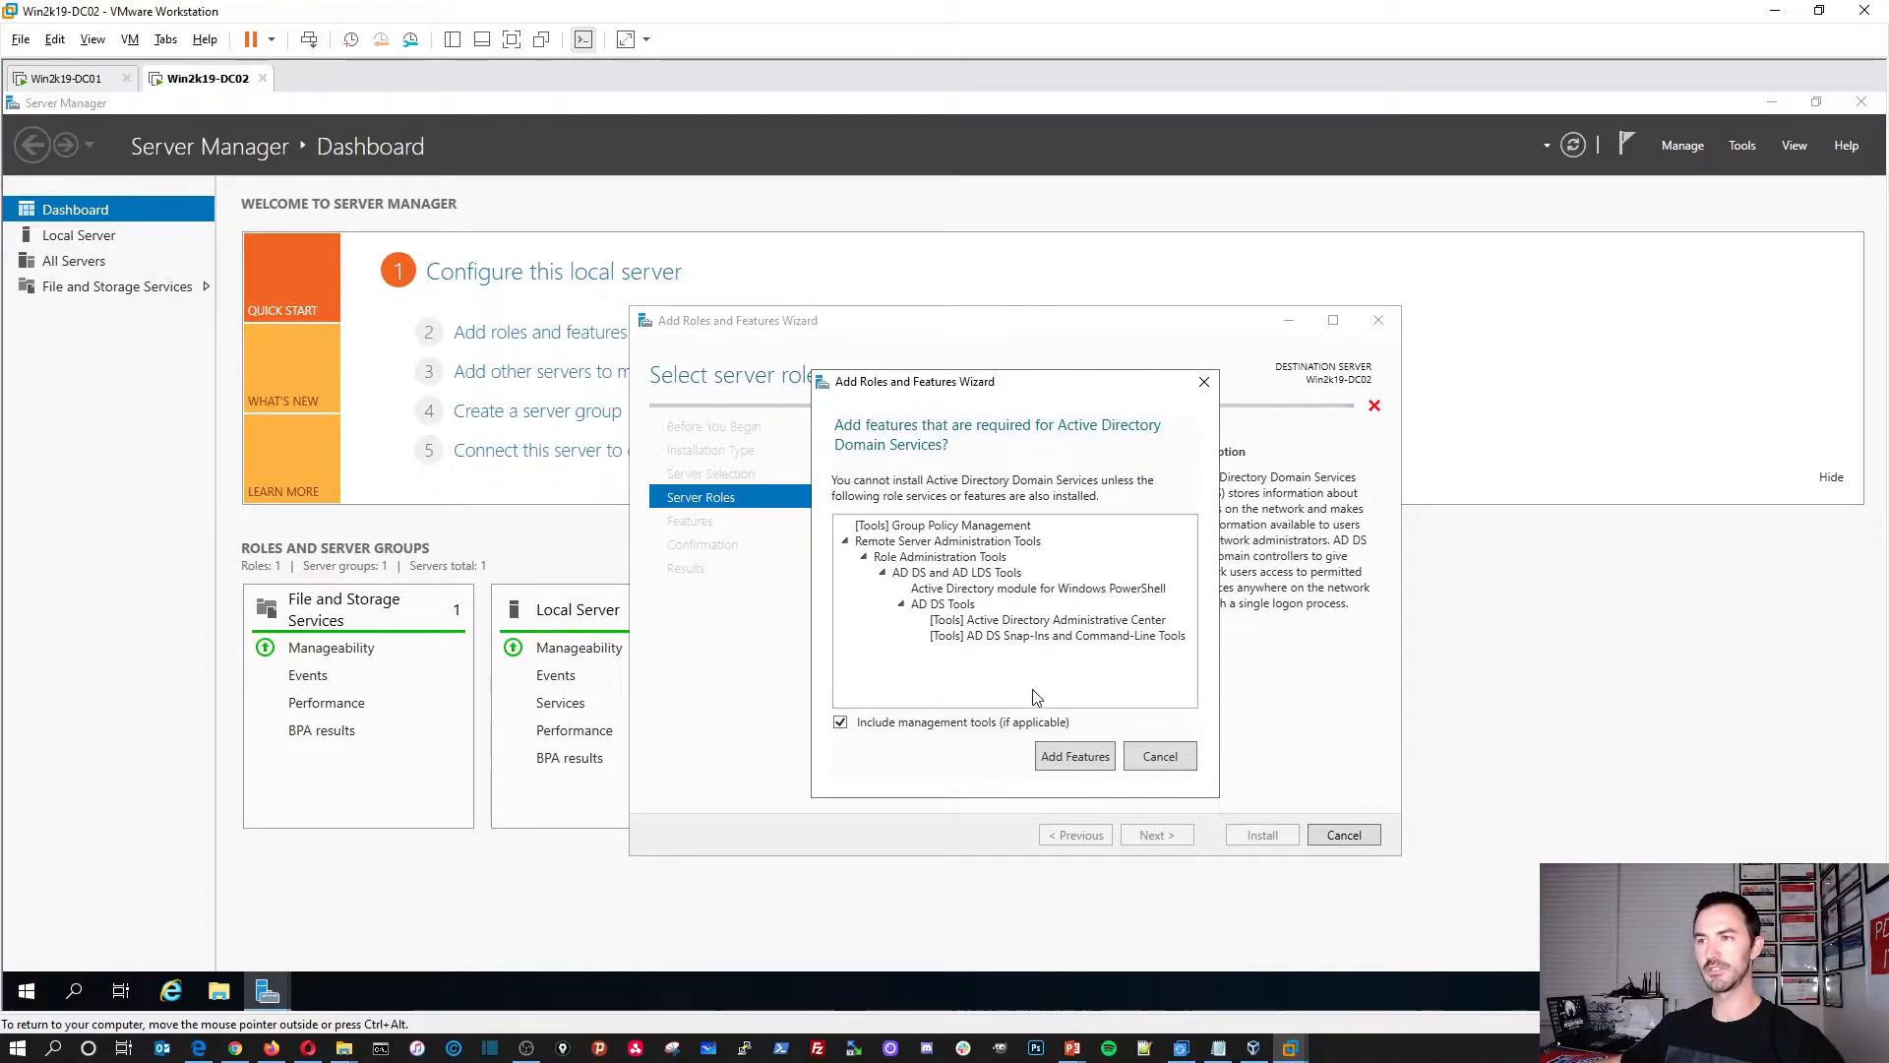
{"action": "left_click", "coordinate": [1103, 767]}
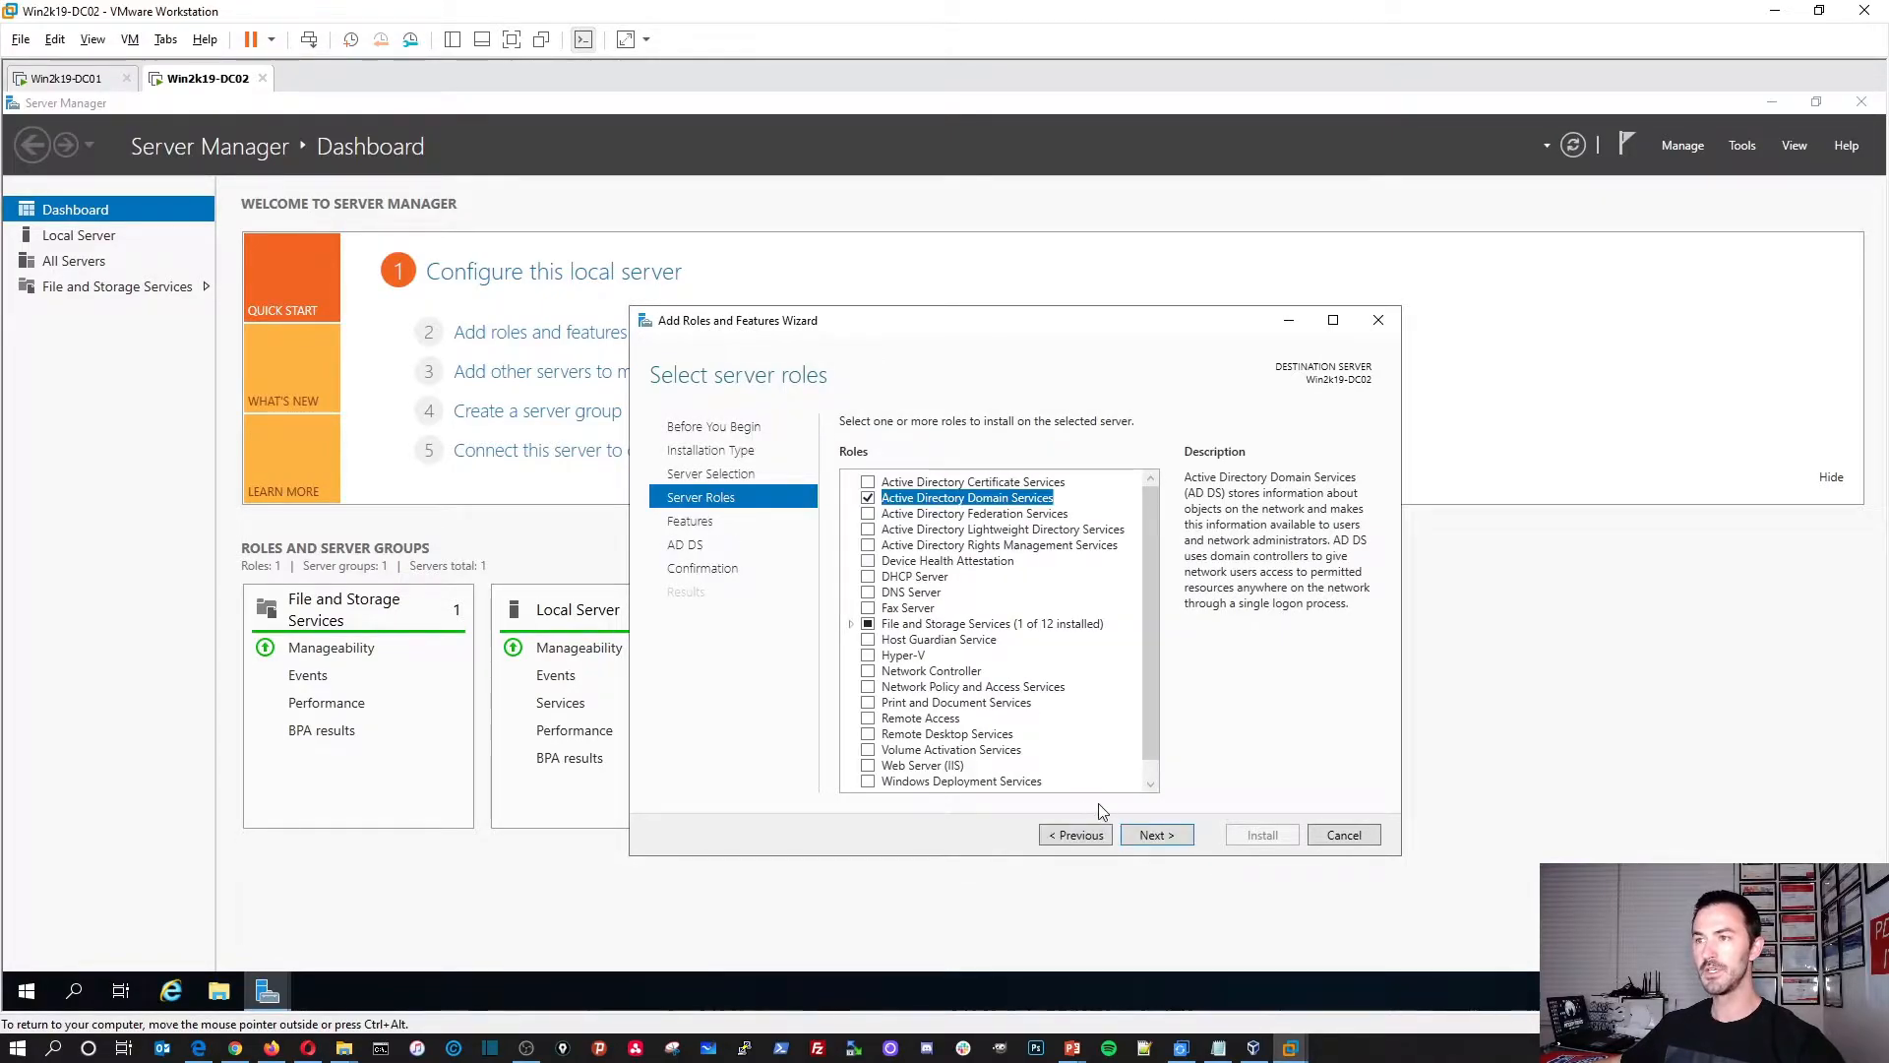
{"action": "left_click", "coordinate": [1153, 835]}
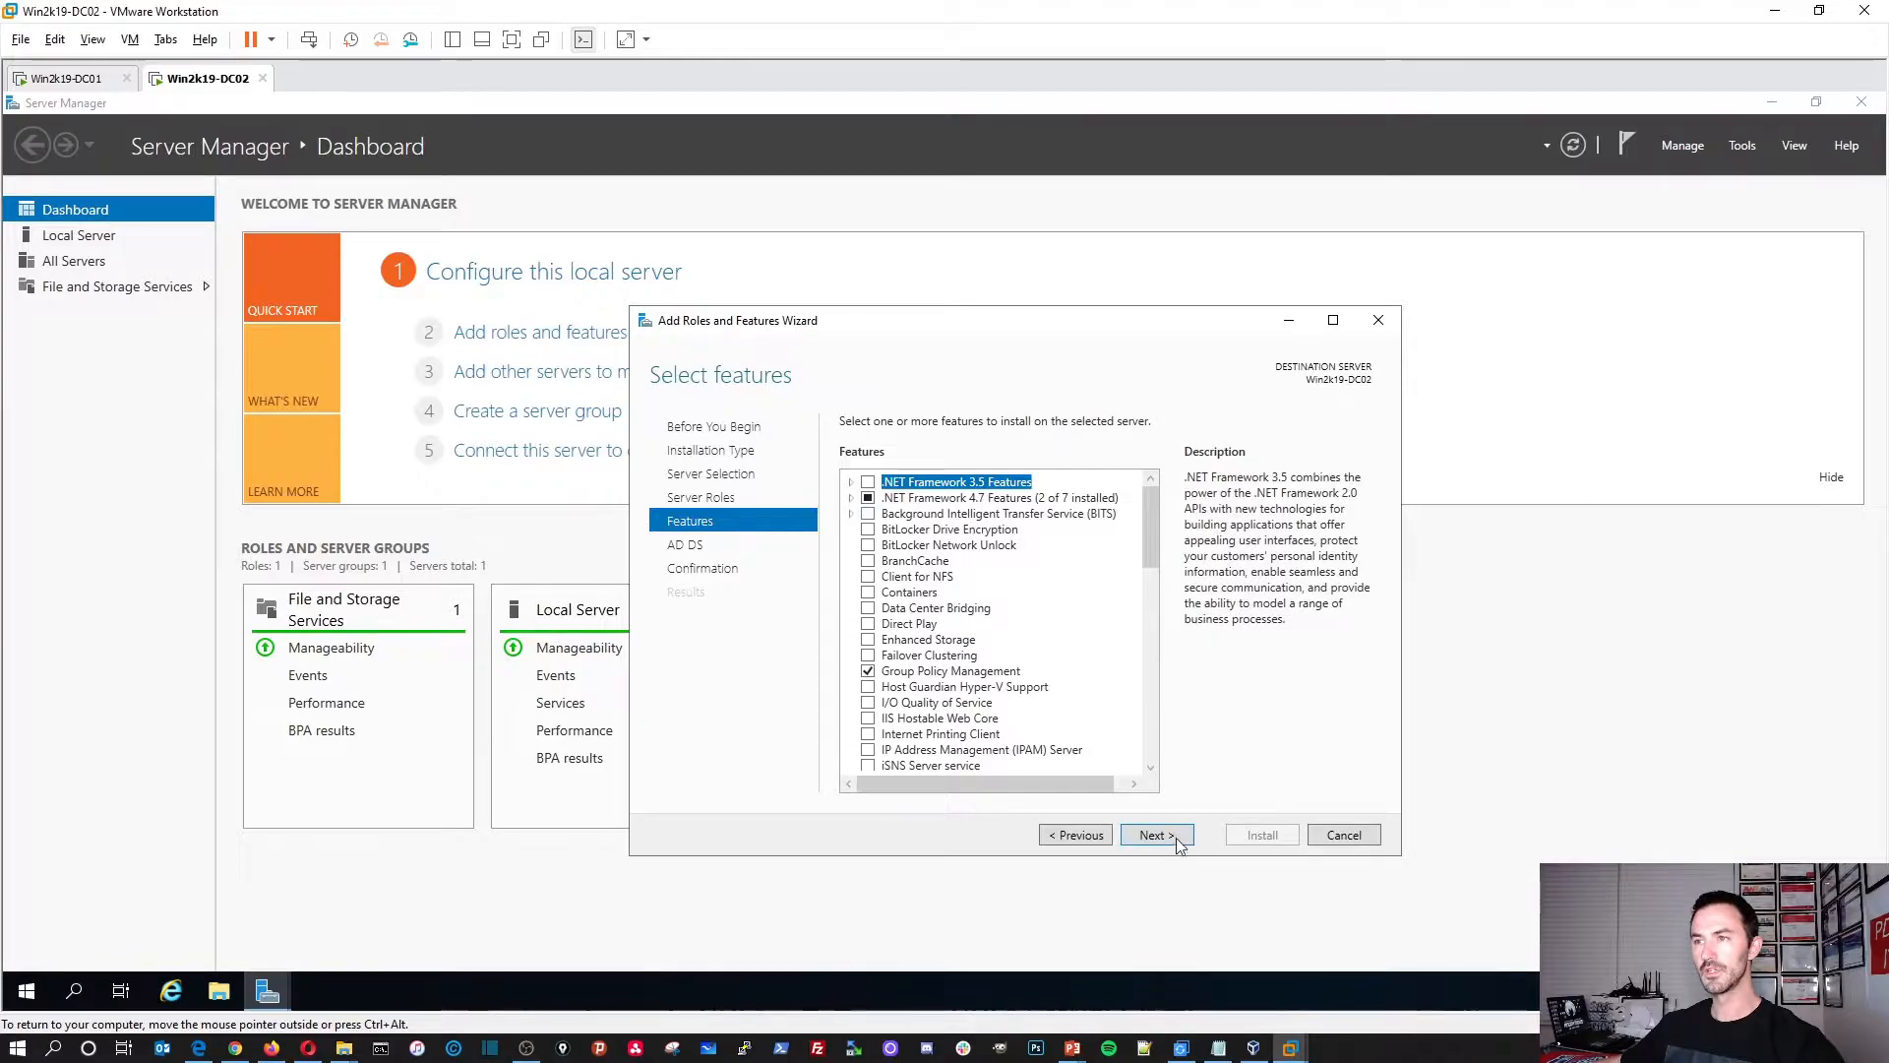
{"action": "left_click", "coordinate": [1171, 837]}
{"action": "left_click", "coordinate": [1167, 839]}
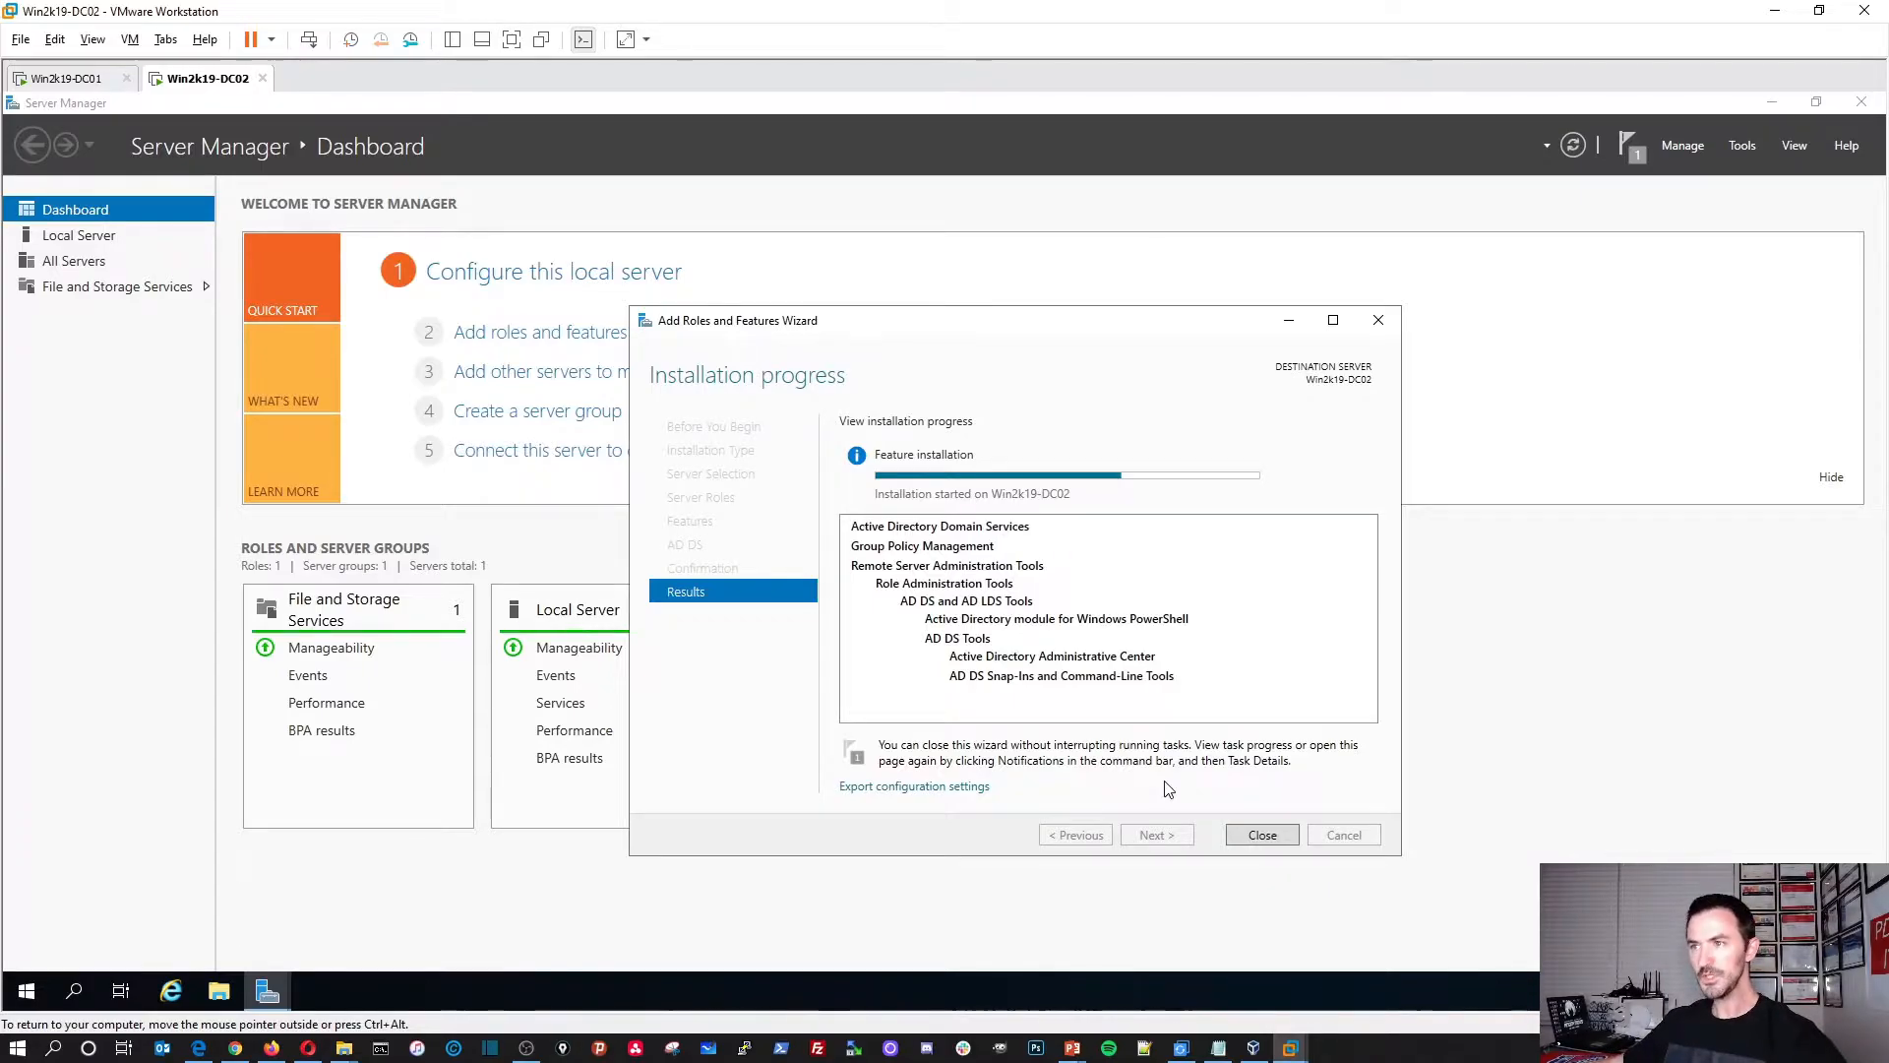
Step: Move the AD DS installation progress window aside and switch to the Win2k19-DC01 tab
{"action": "left_click_drag", "start_coordinate": [1035, 328], "coordinate": [971, 304]}
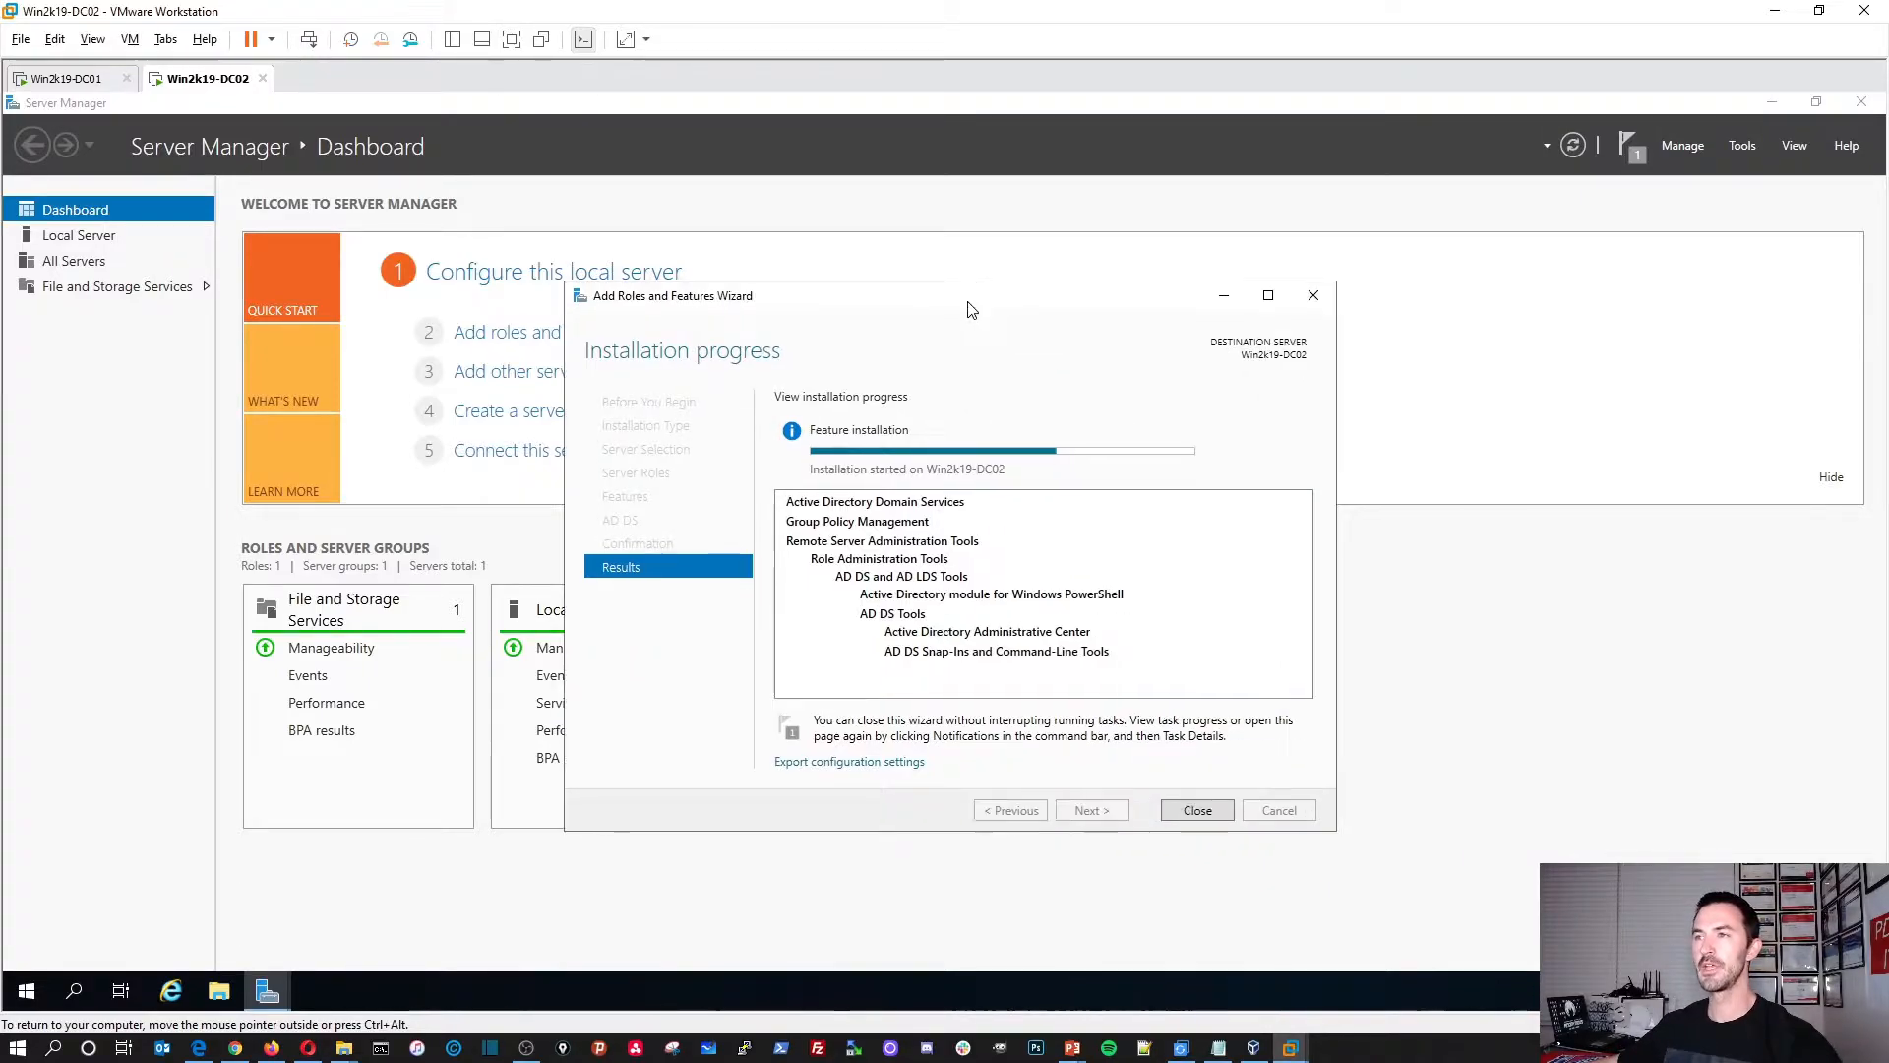
{"action": "left_click", "coordinate": [65, 79]}
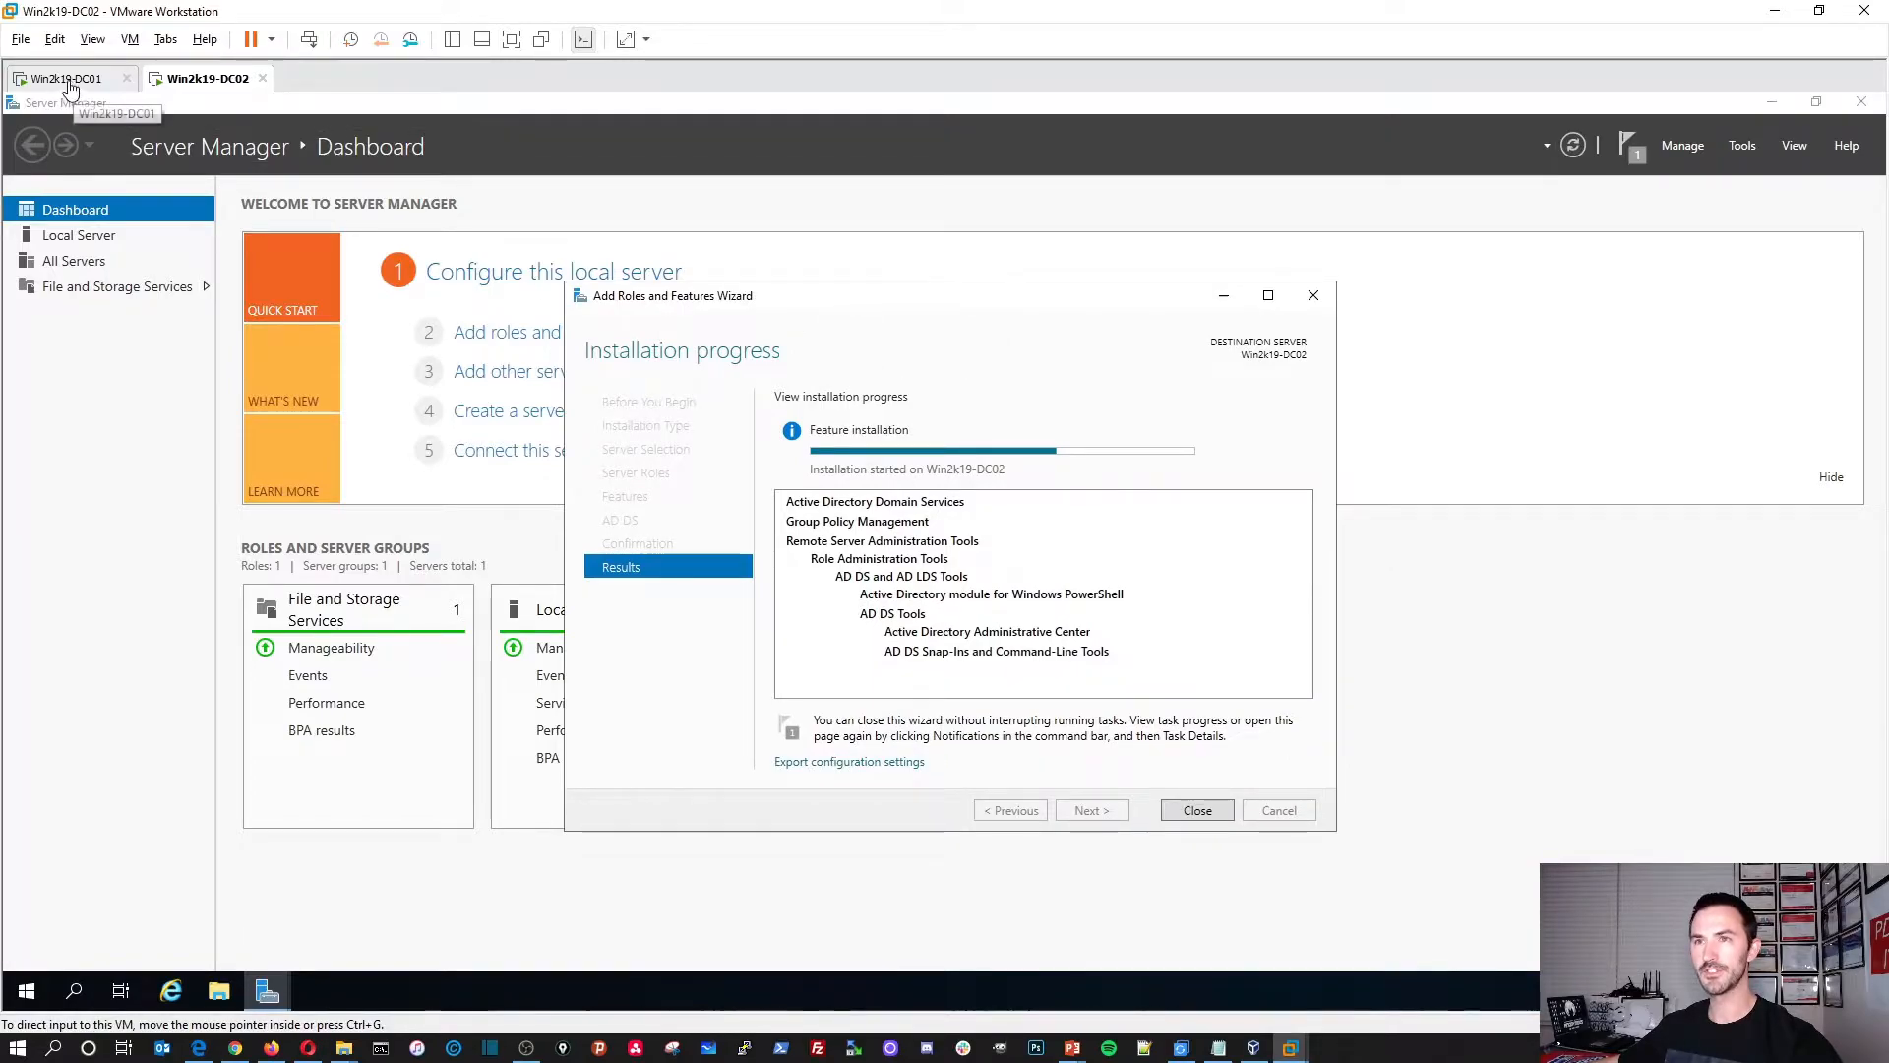
Step: Refresh DC01's Domain Controllers list in ADUC and bring up an administrator Command Prompt
{"action": "right_click", "coordinate": [344, 362]}
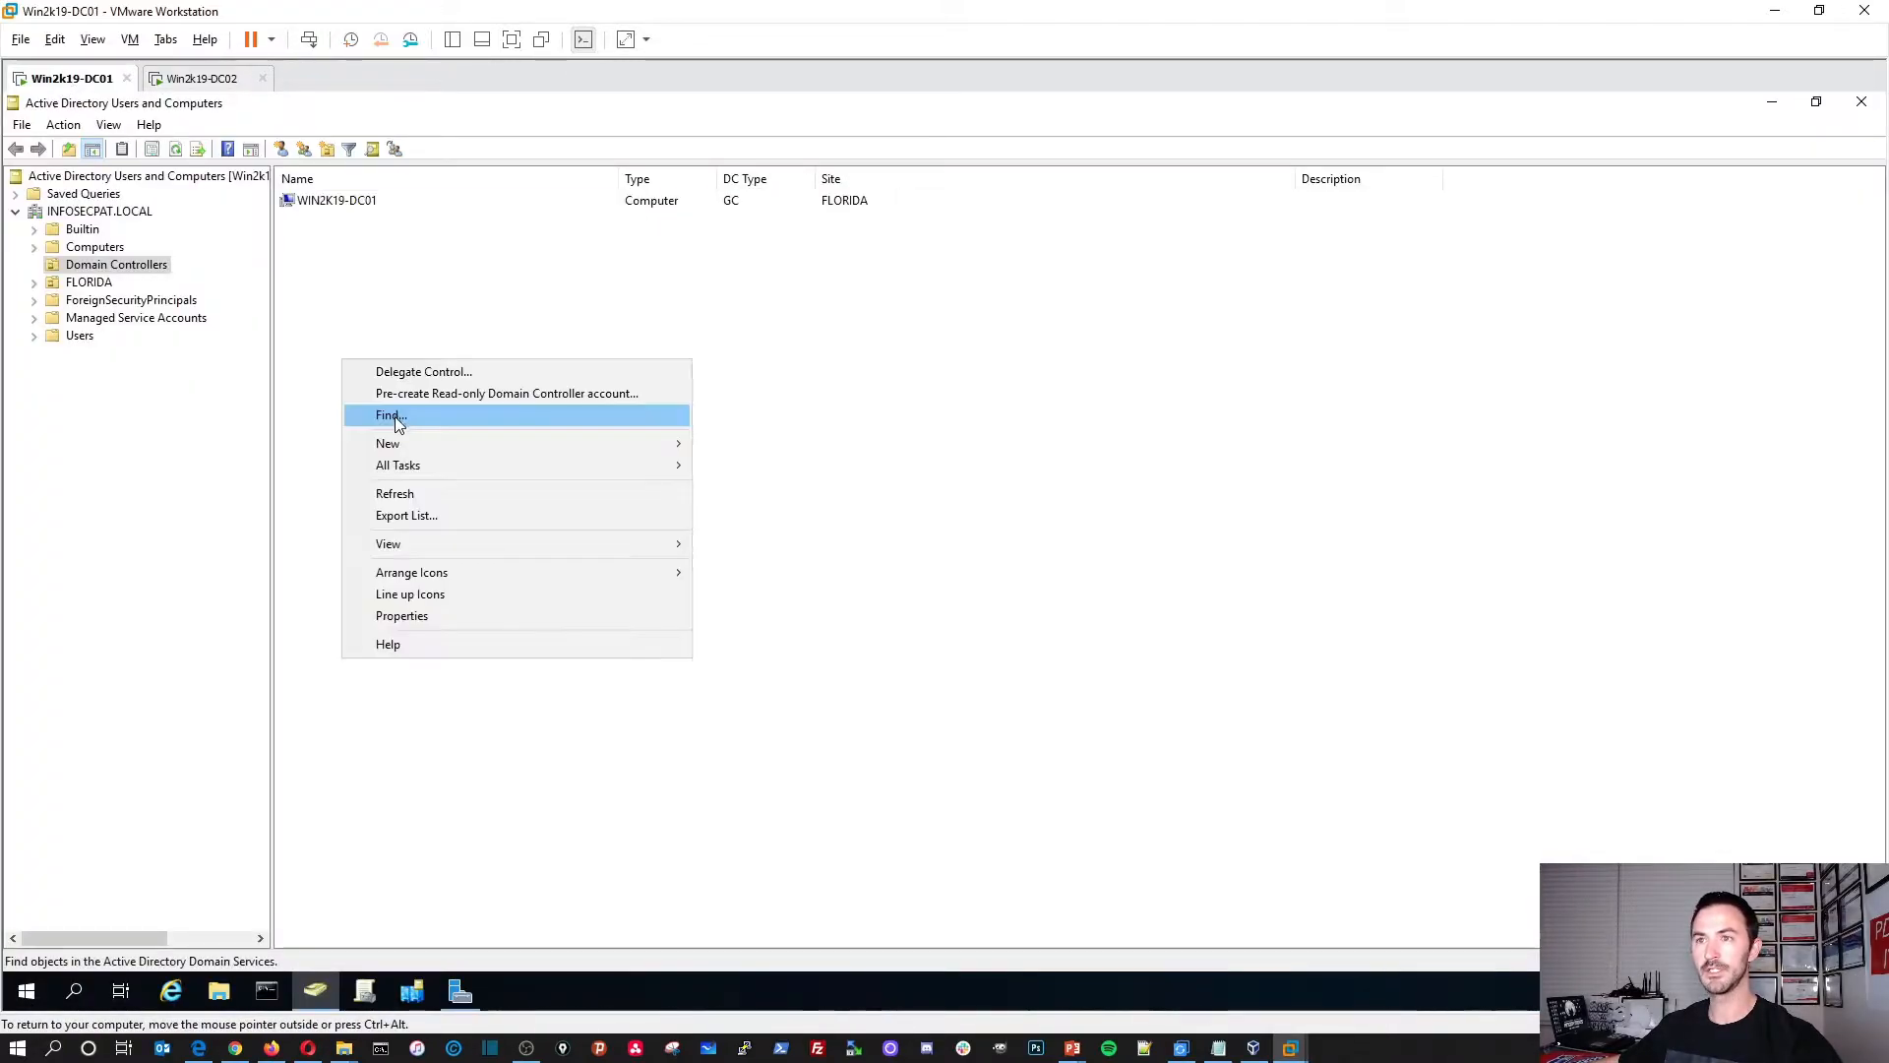
{"action": "left_click", "coordinate": [406, 493]}
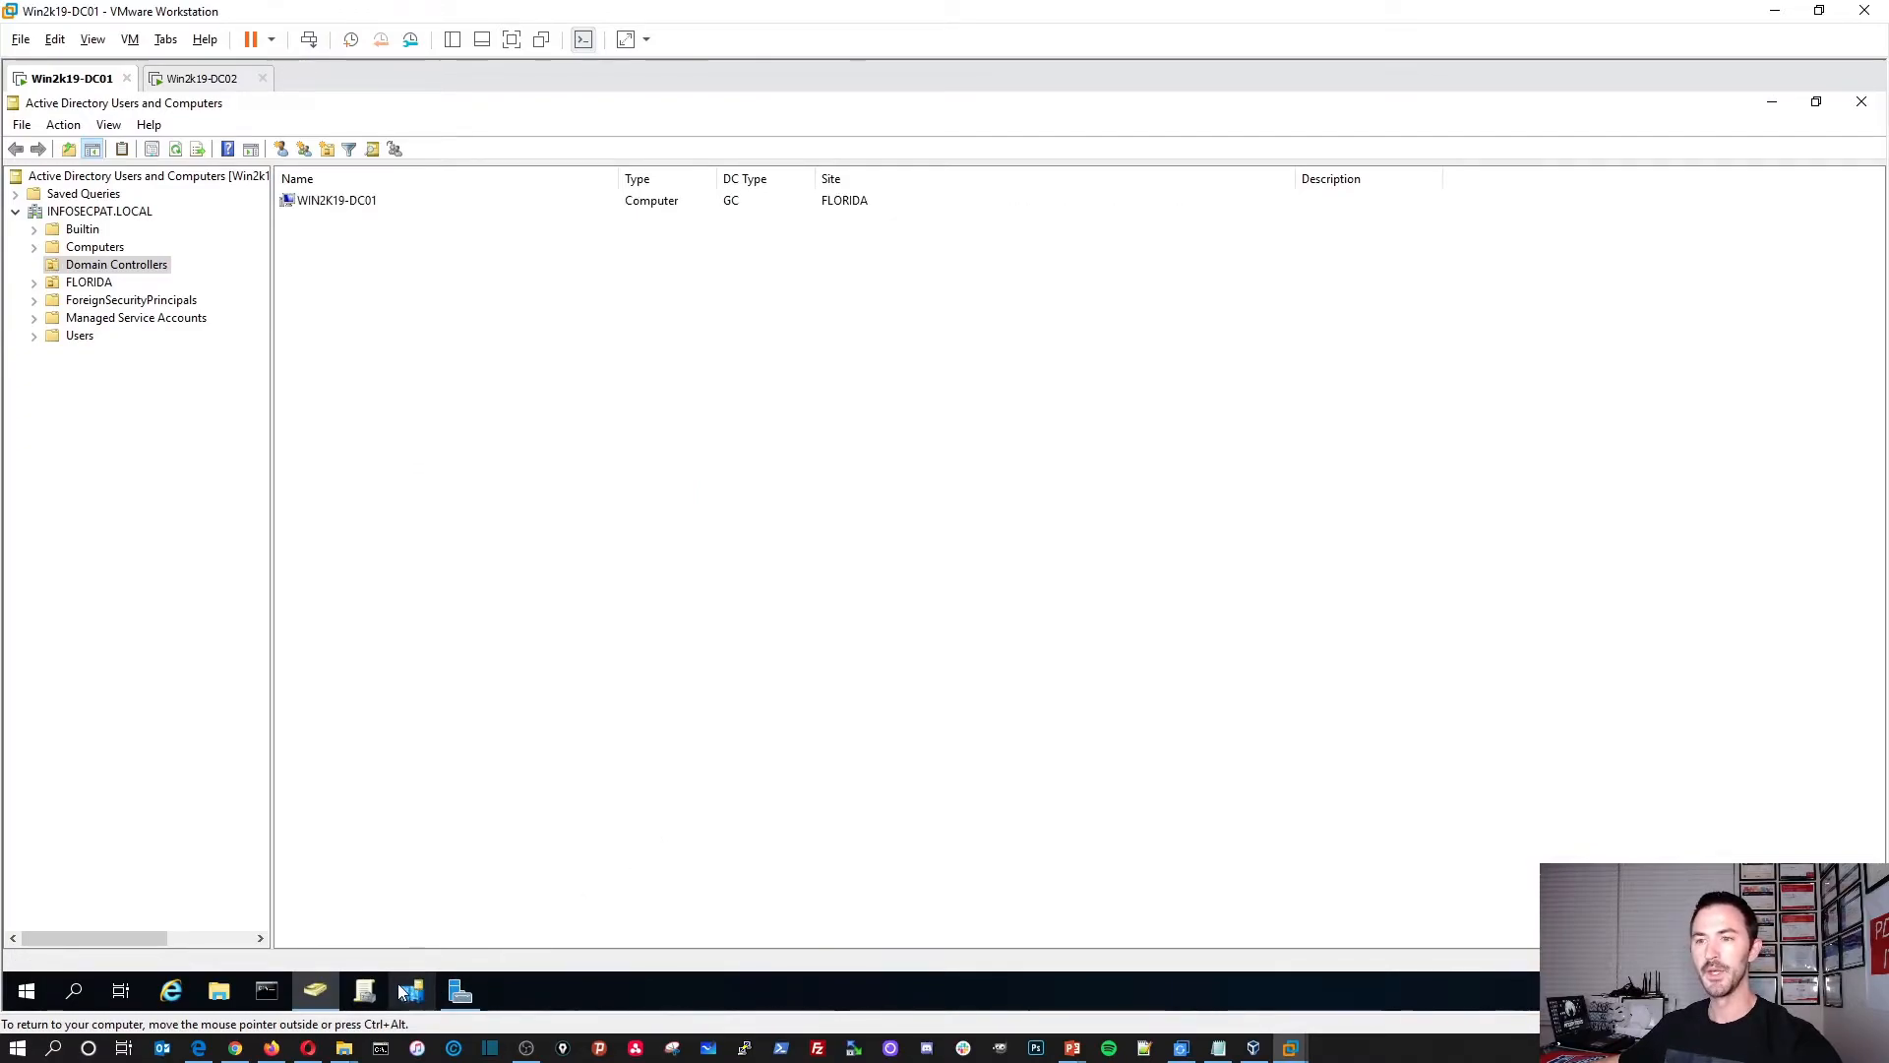
{"action": "left_click", "coordinate": [271, 988]}
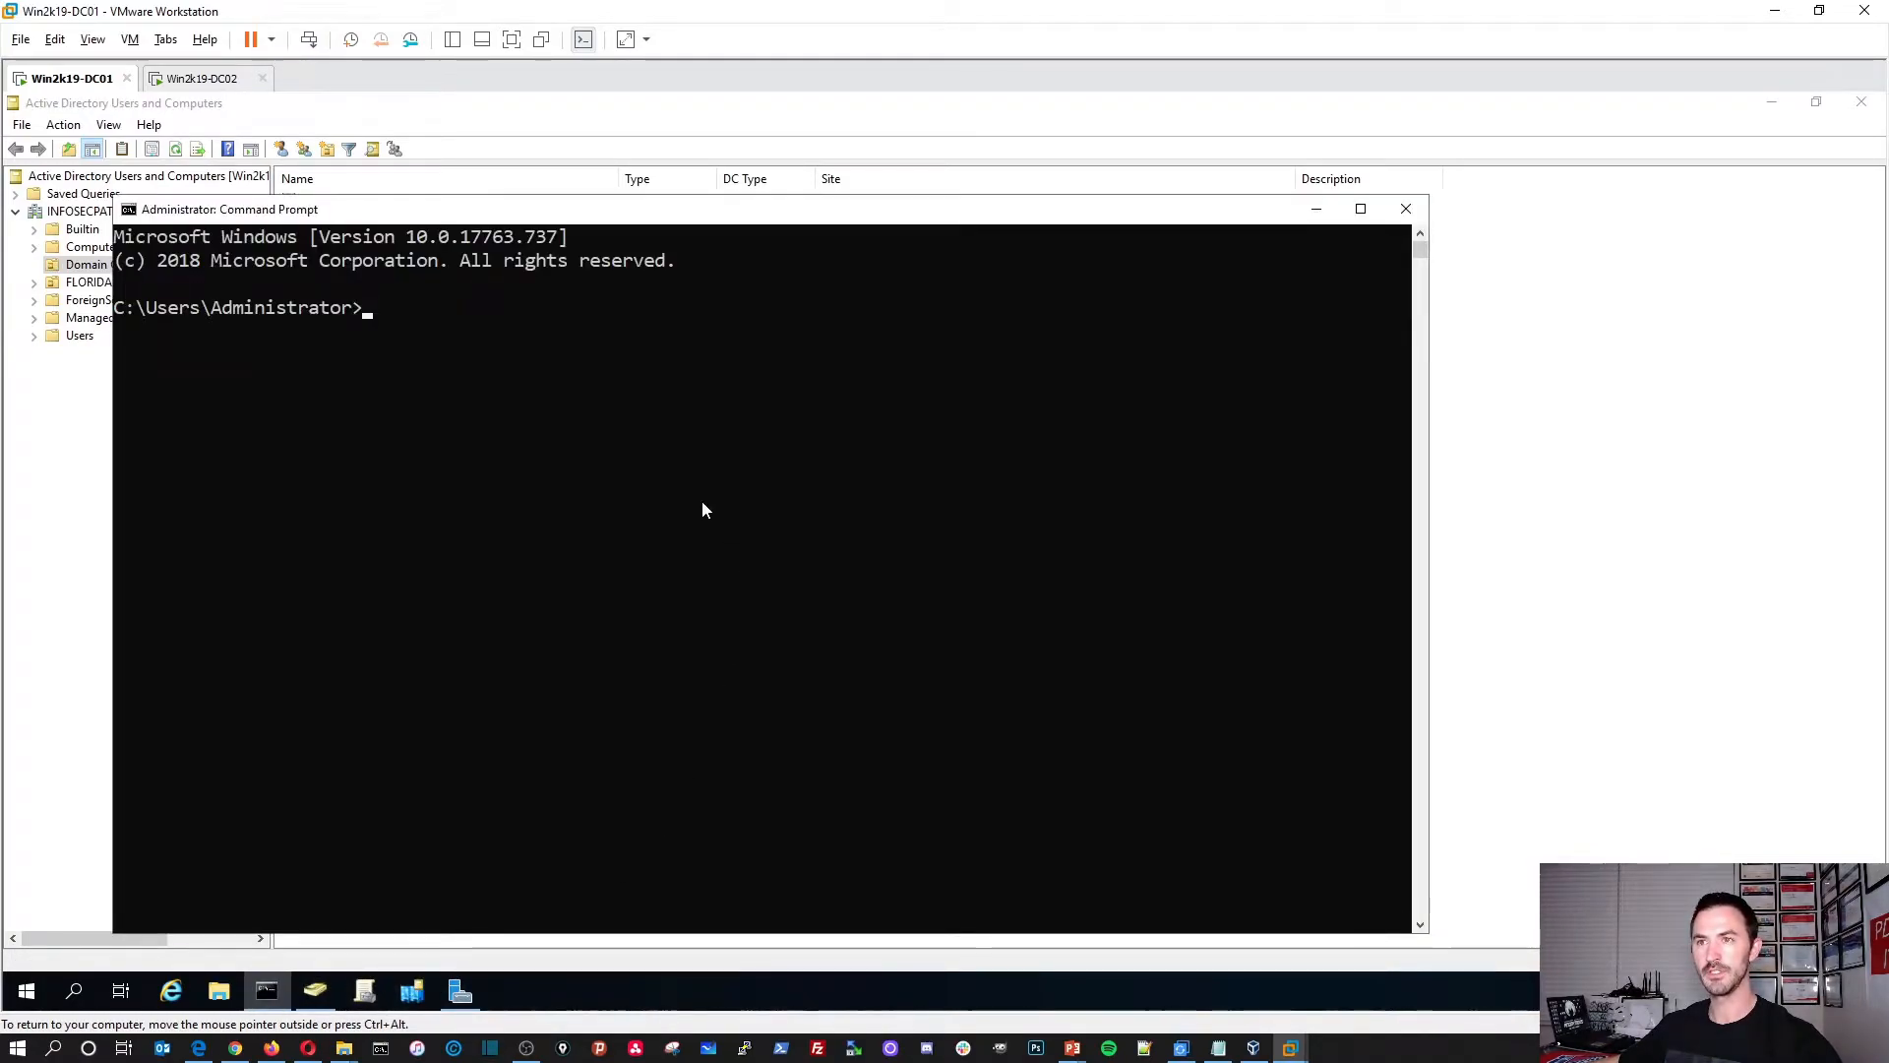
Step: Close the Command Prompt, minimize ADUC, and return to DC02's AD DS installation results
{"action": "left_click", "coordinate": [1406, 209]}
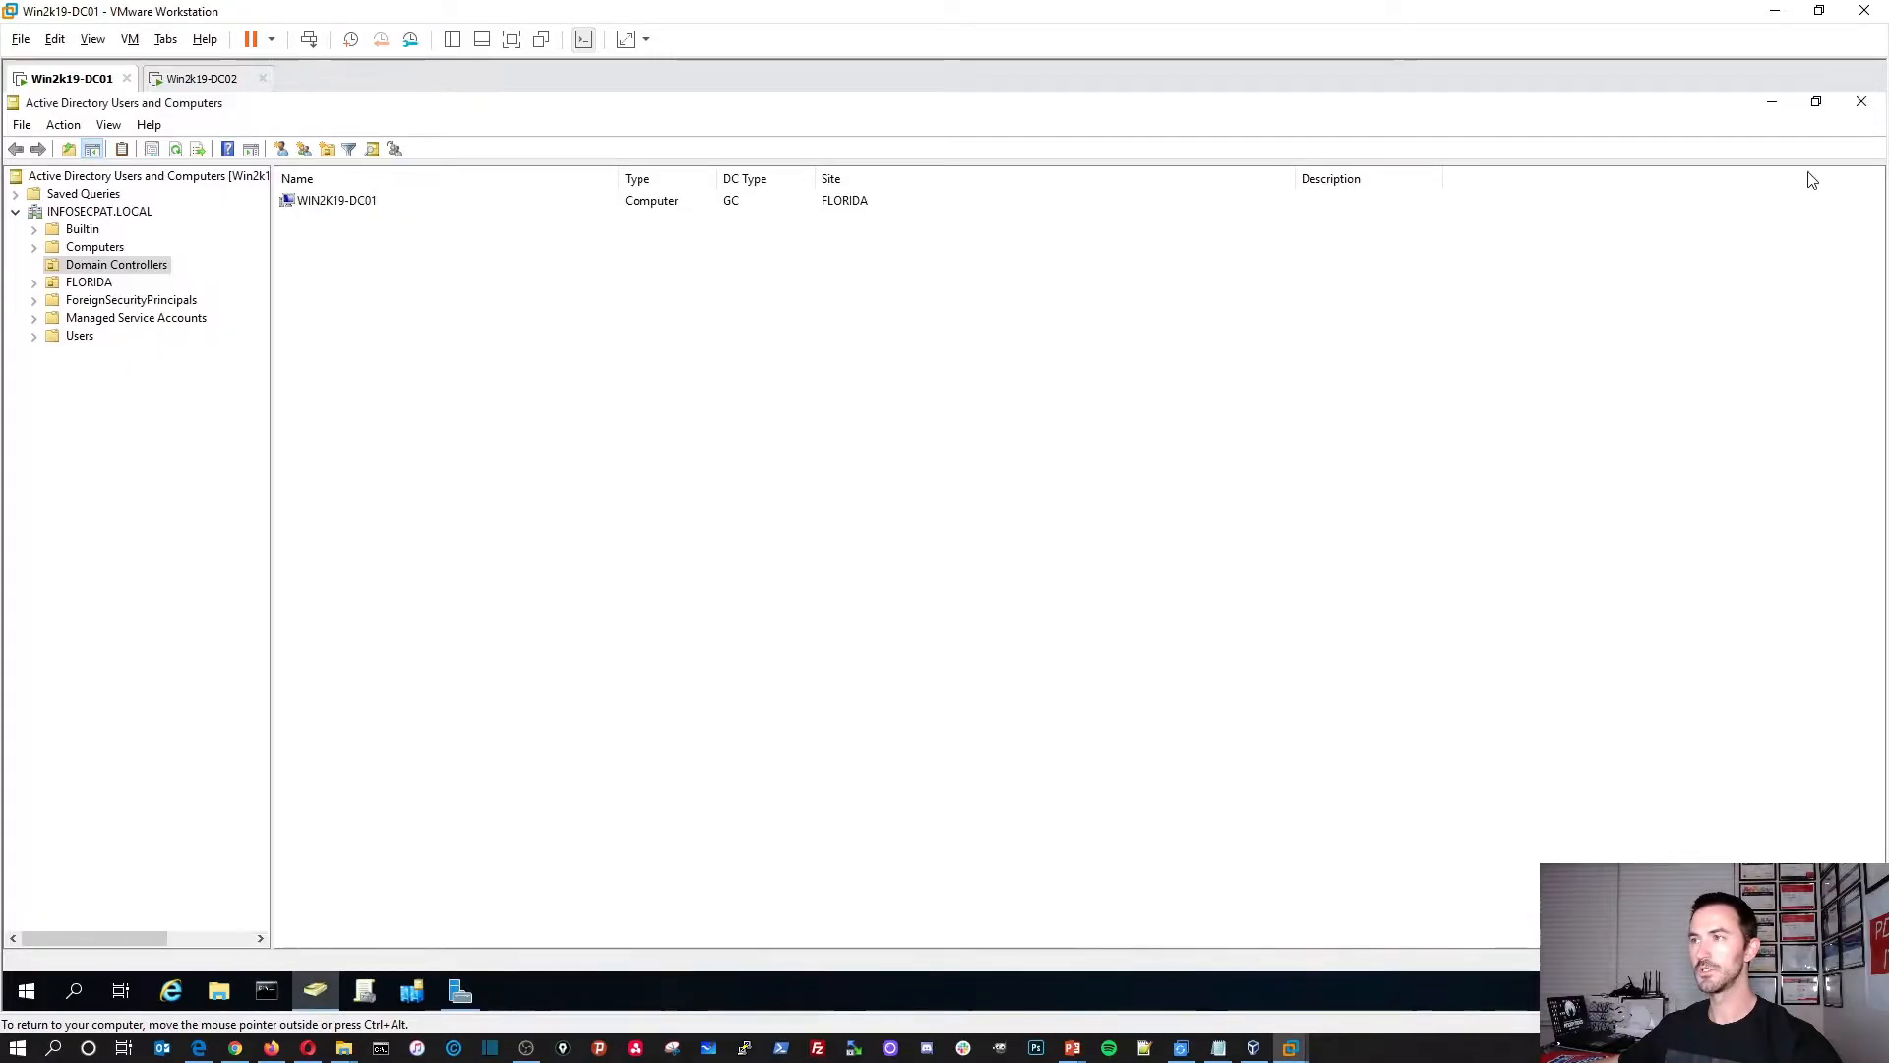
{"action": "left_click", "coordinate": [1770, 104]}
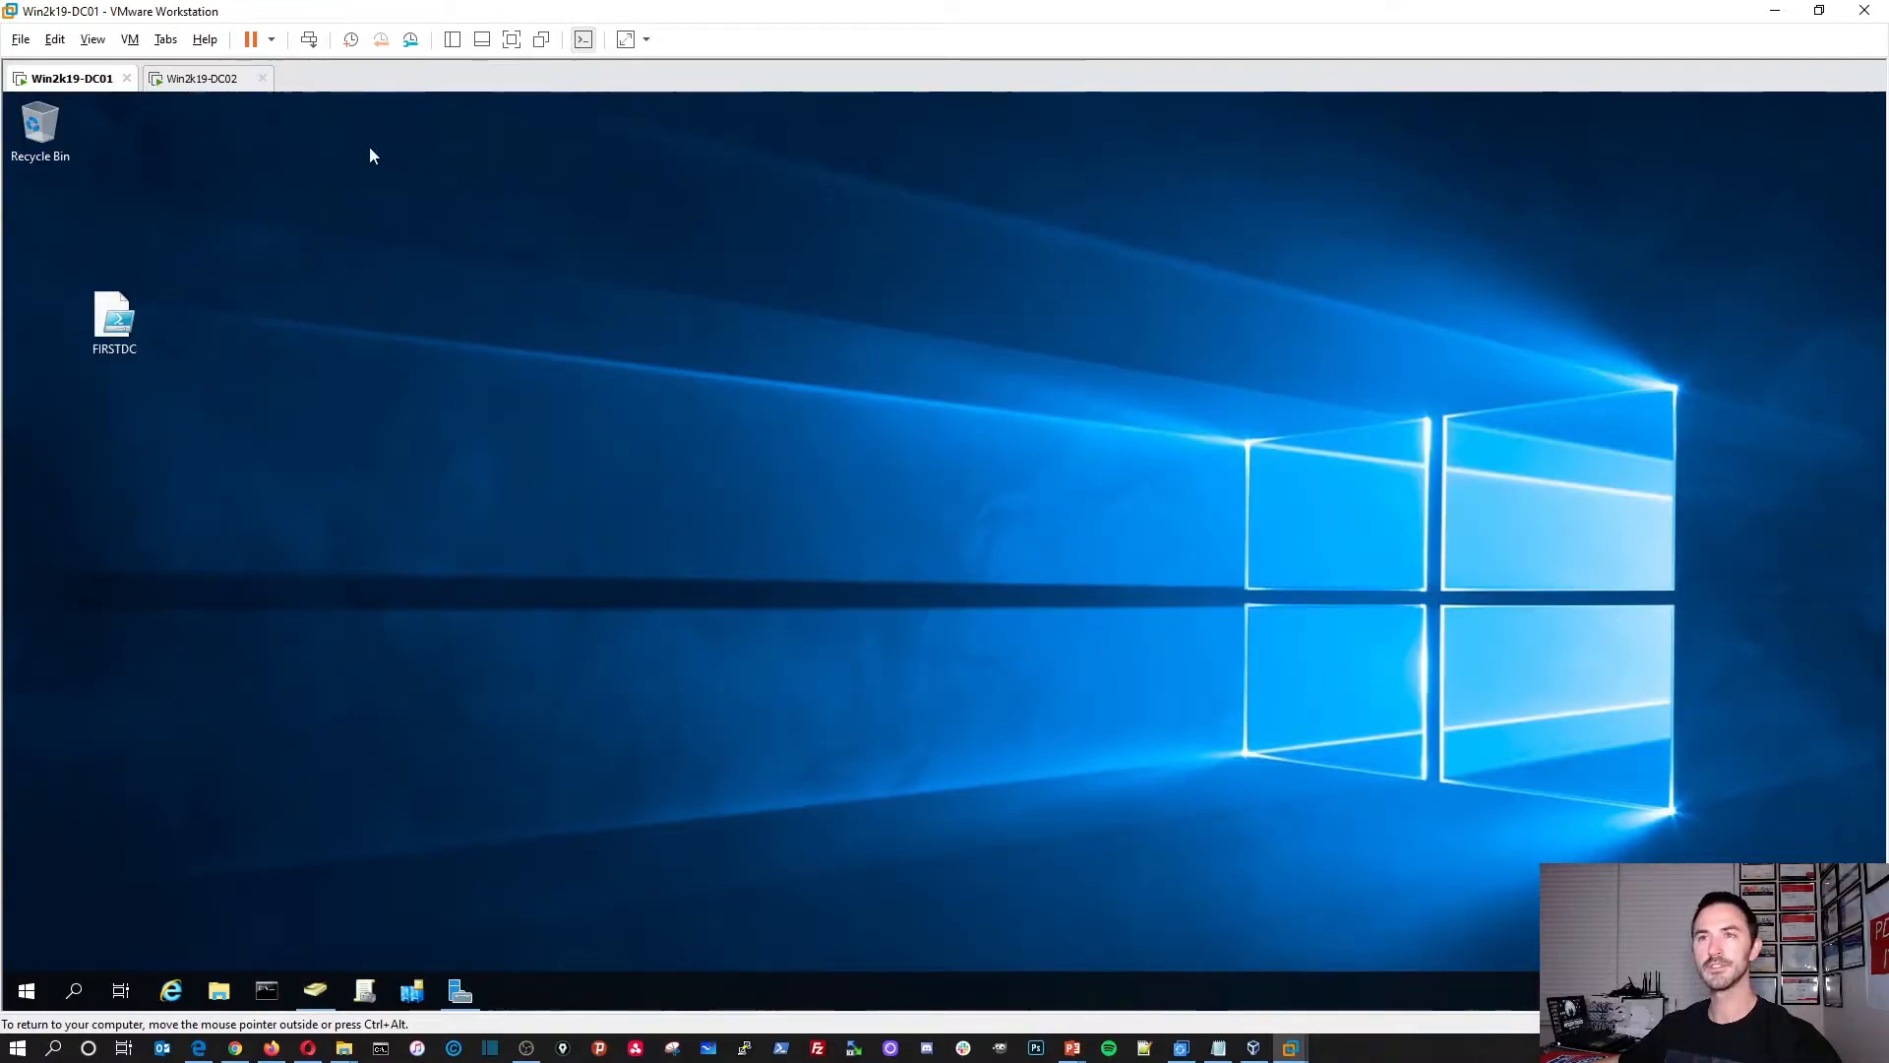
{"action": "left_click", "coordinate": [177, 79]}
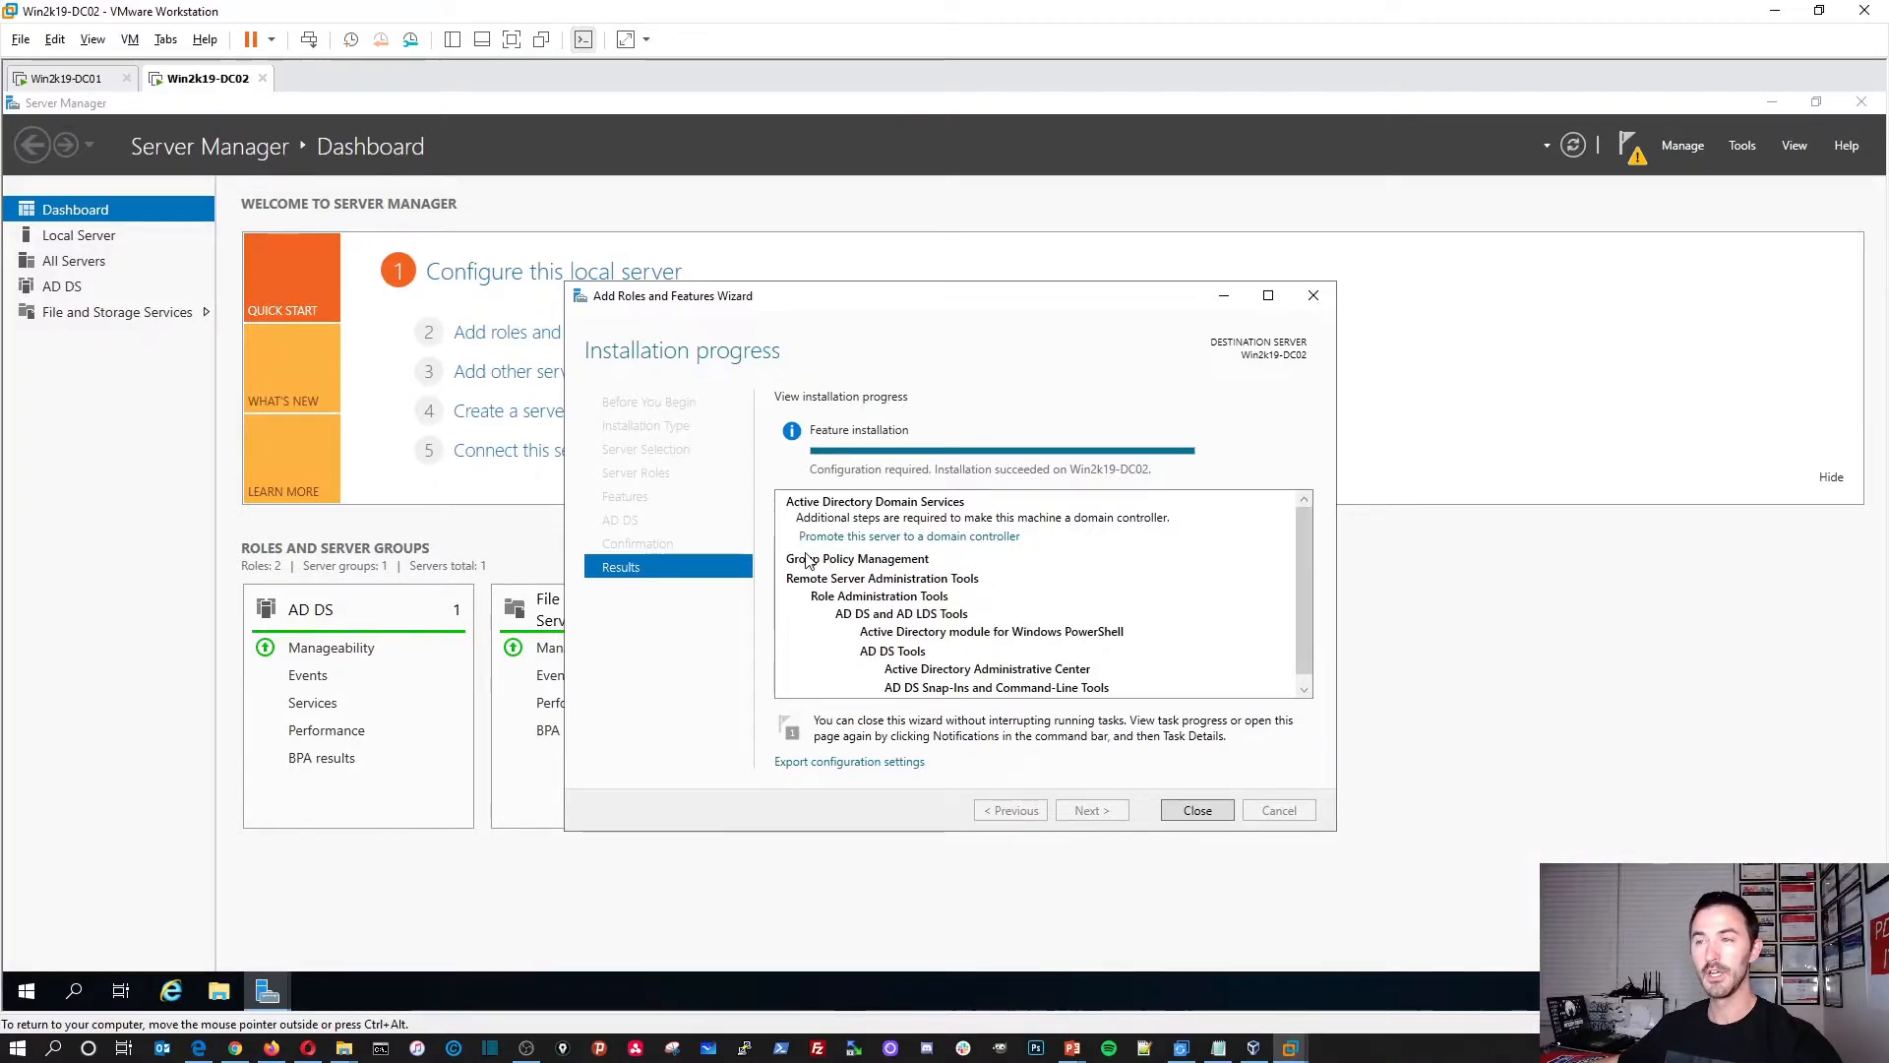
Step: Launch DC02's promotion wizard, choose adding a controller to an existing domain, and start typing INFO
{"action": "left_click", "coordinate": [959, 538]}
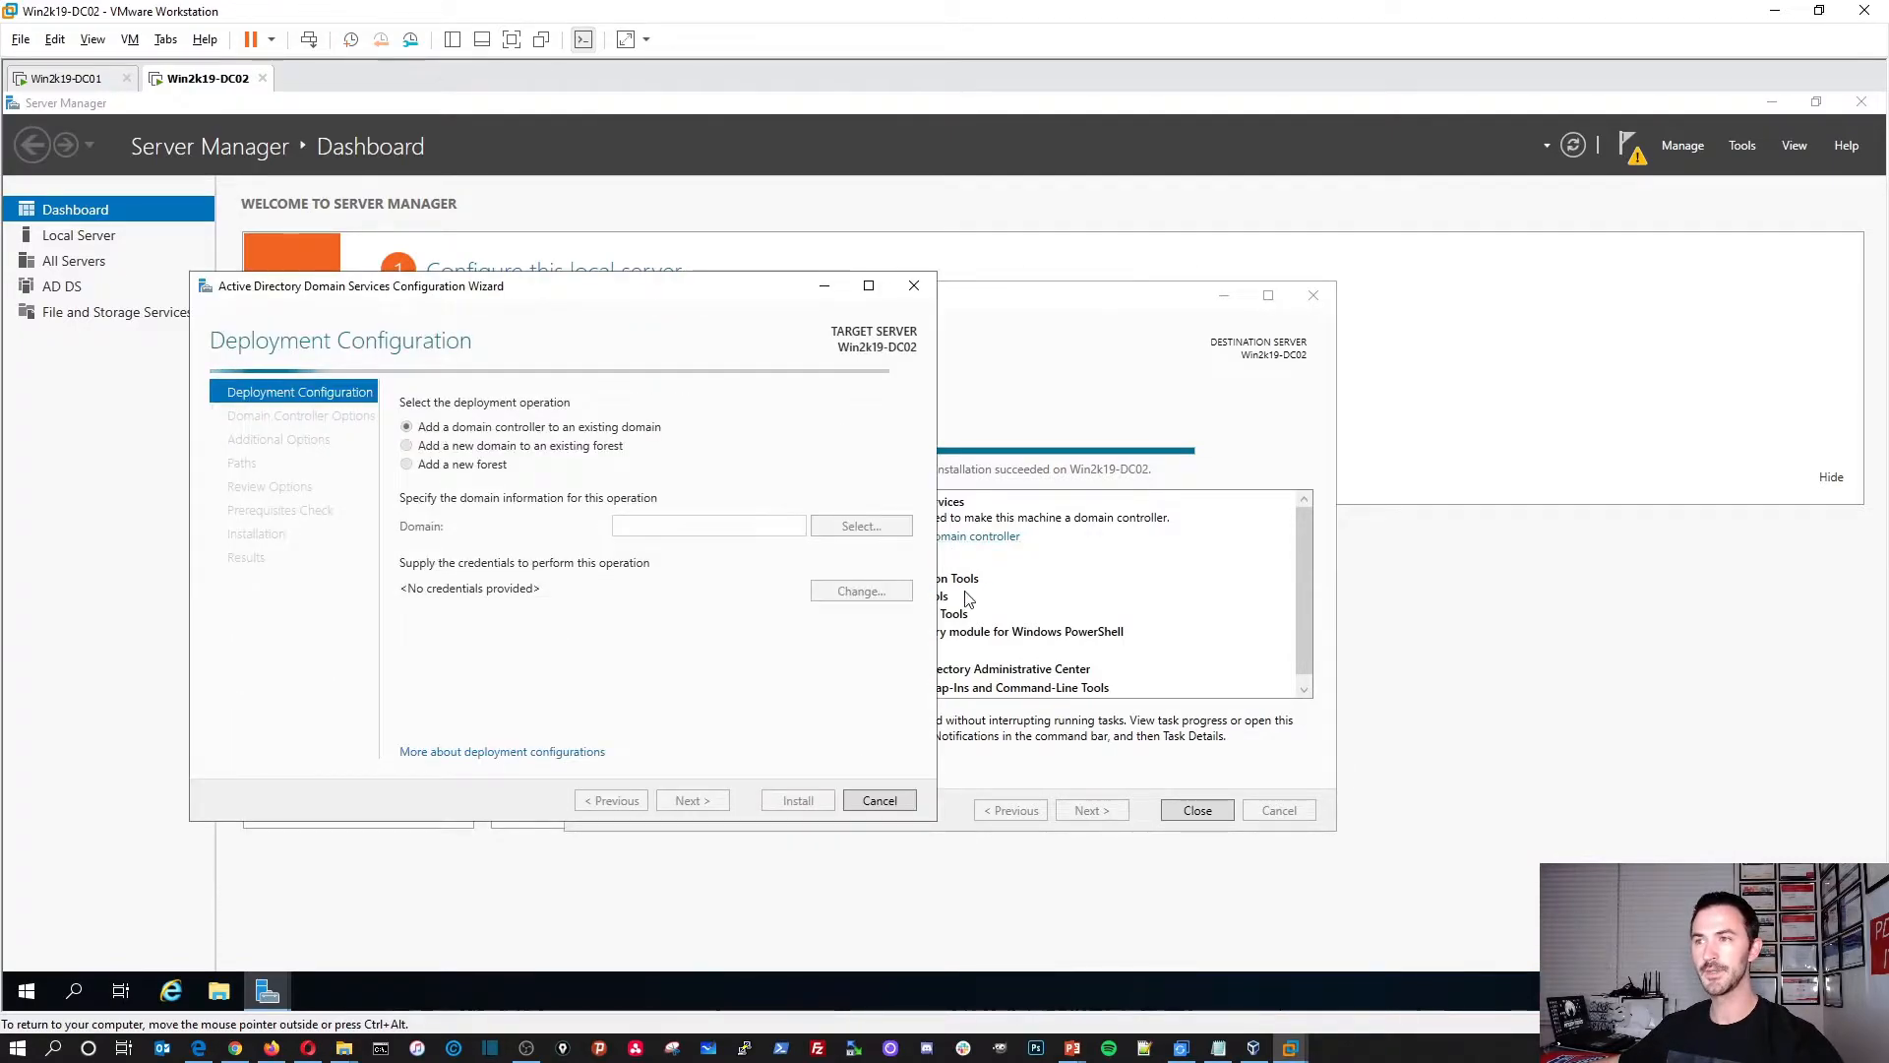
{"action": "left_click_drag", "start_coordinate": [569, 298], "coordinate": [861, 320]}
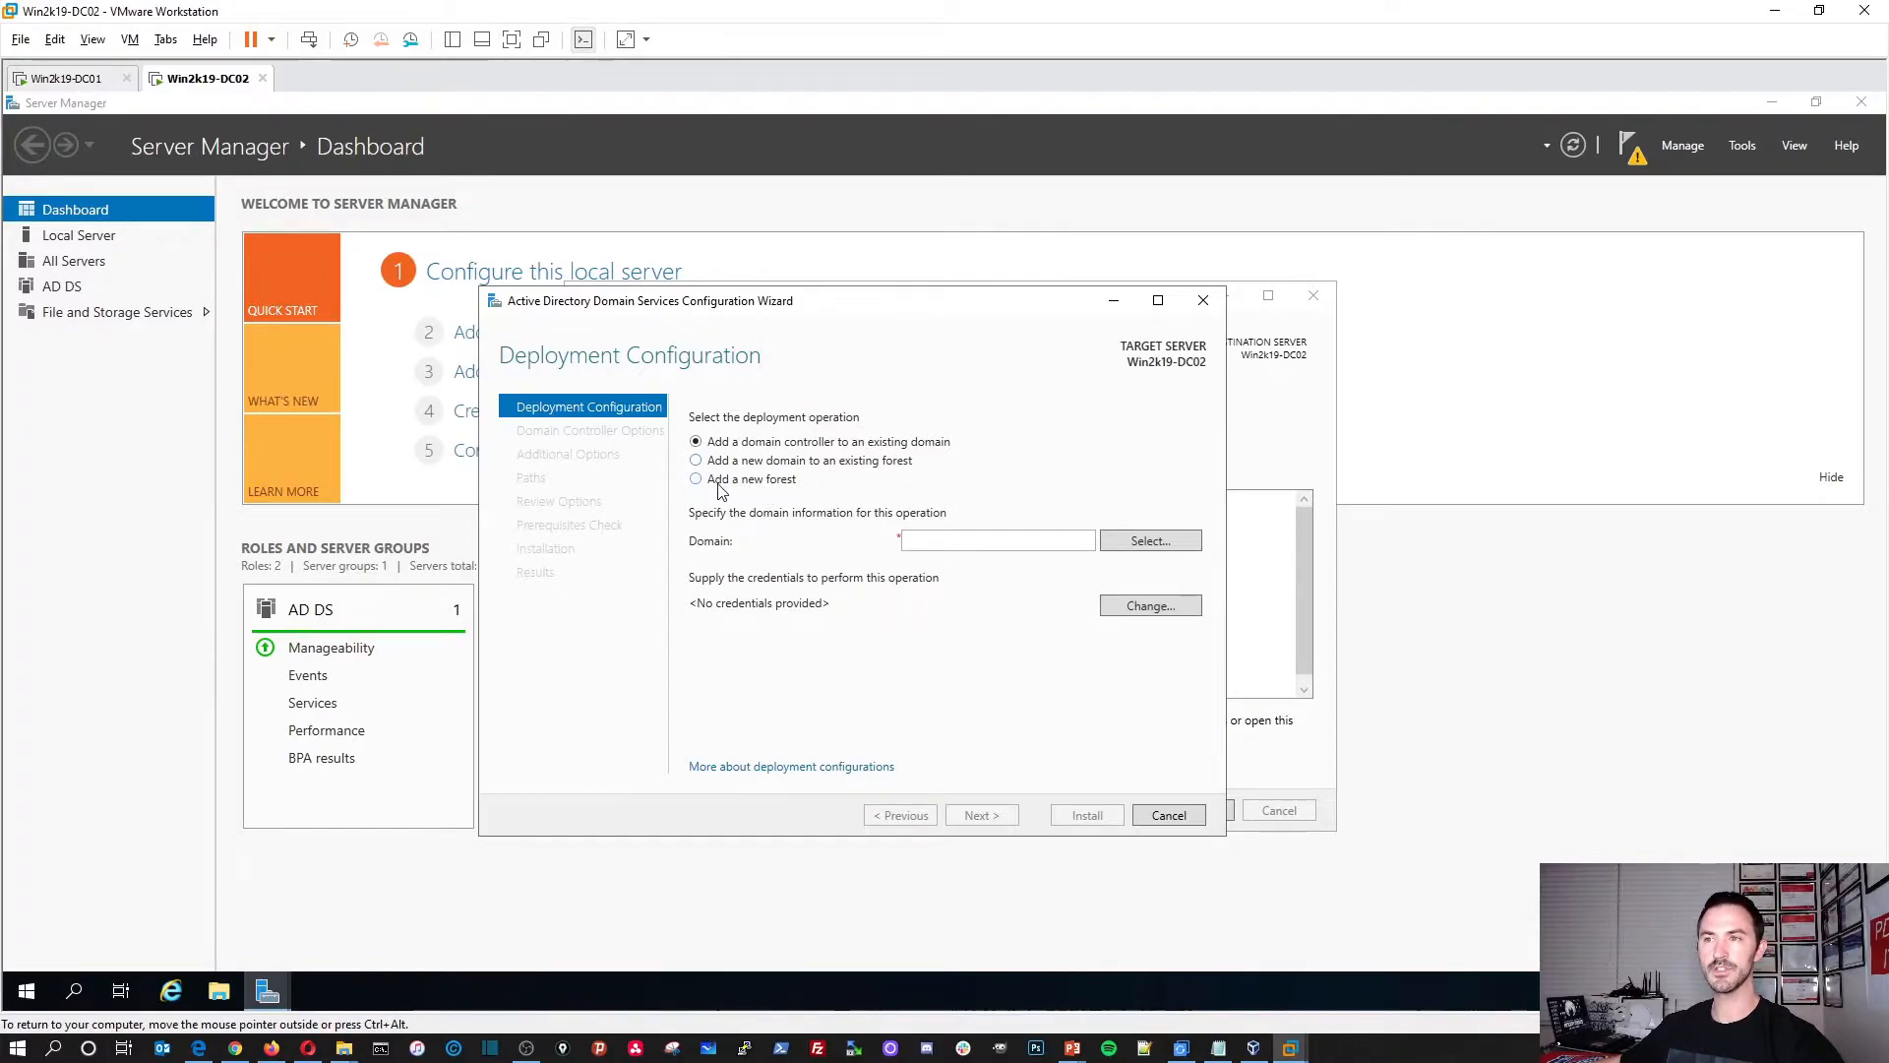
{"action": "left_click", "coordinate": [745, 463]}
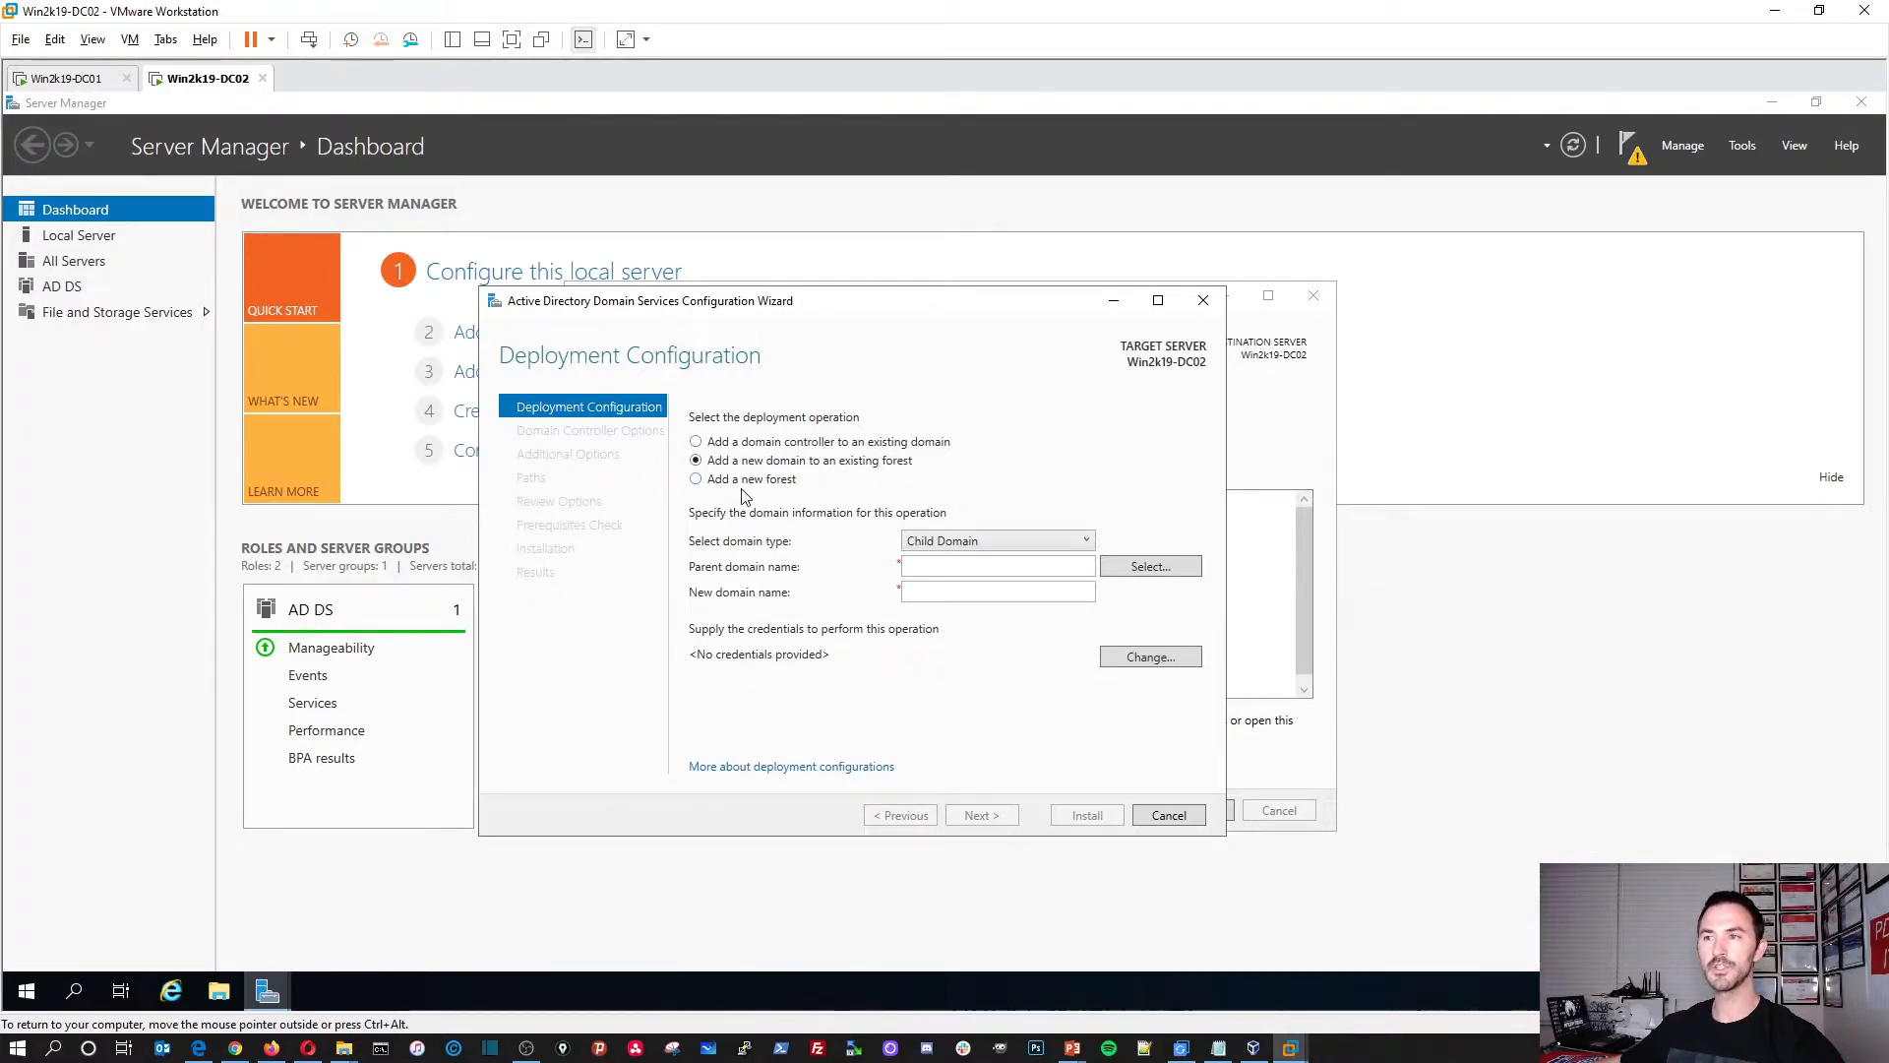
{"action": "left_click", "coordinate": [743, 449]}
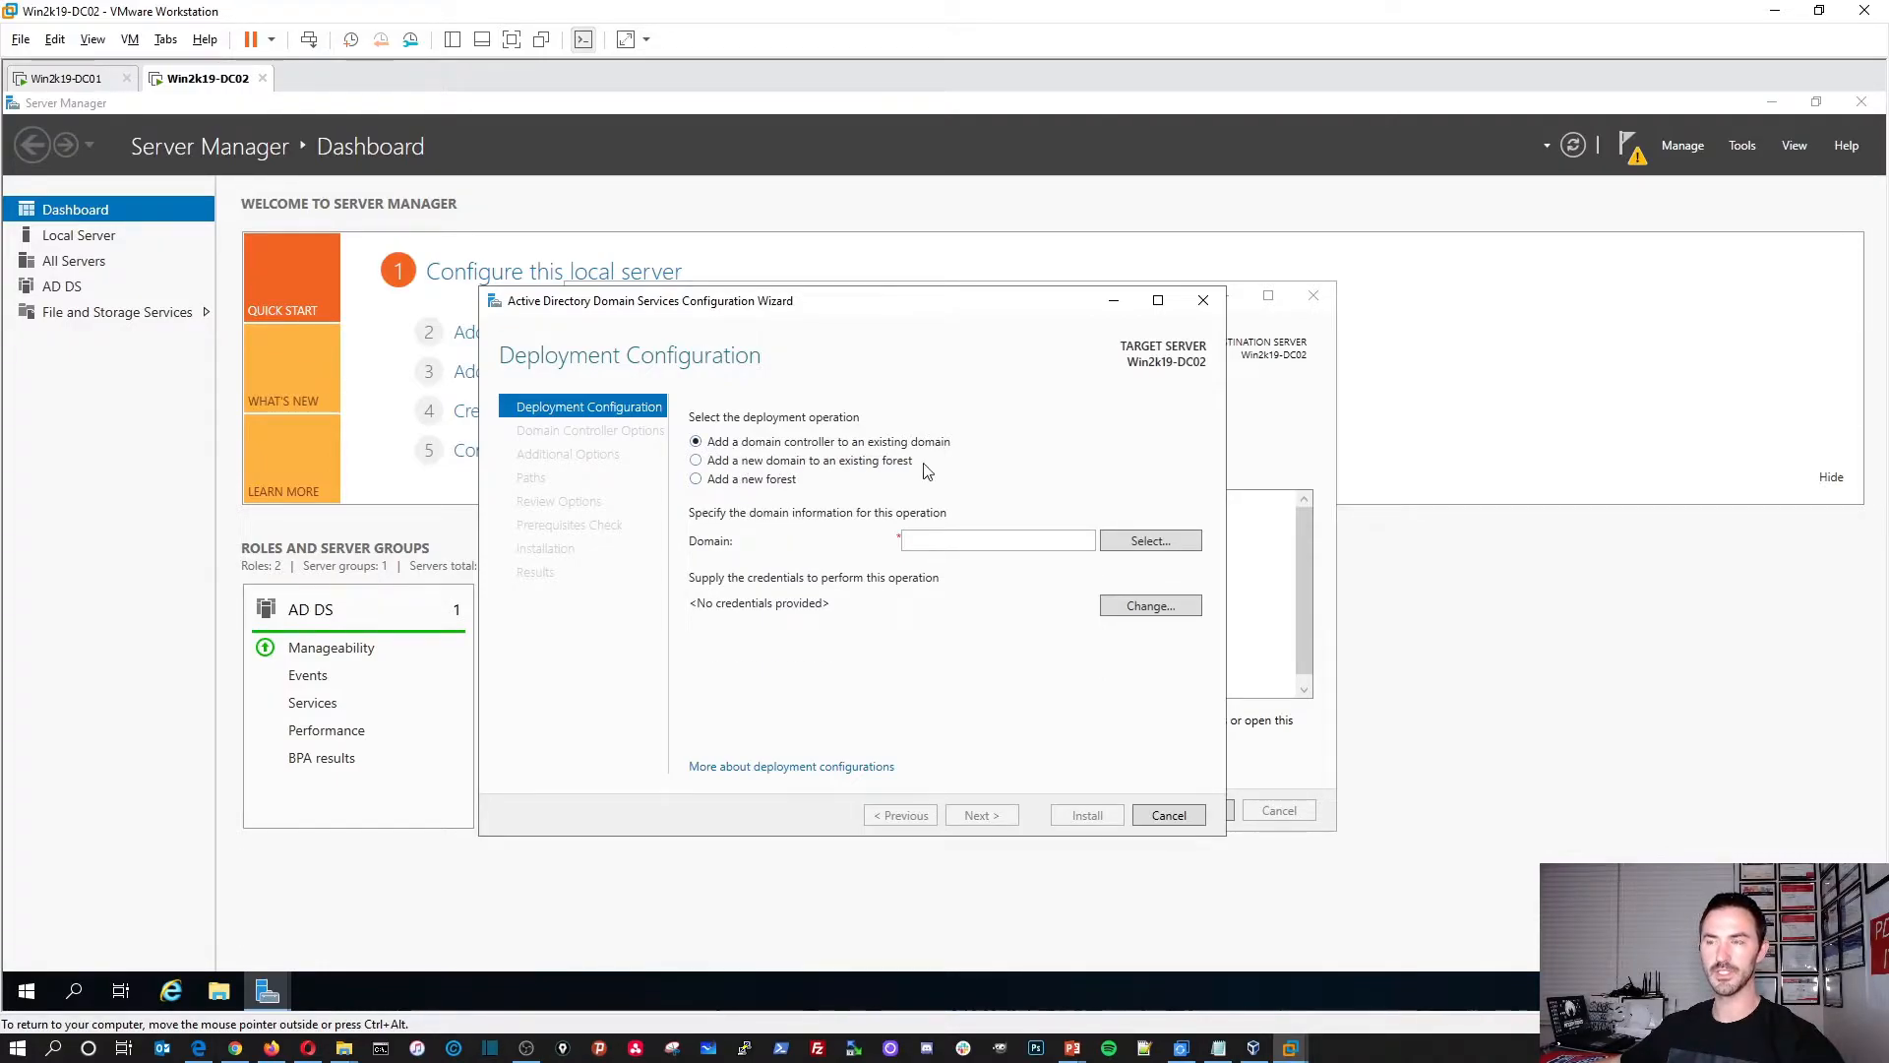
{"action": "left_click", "coordinate": [758, 481]}
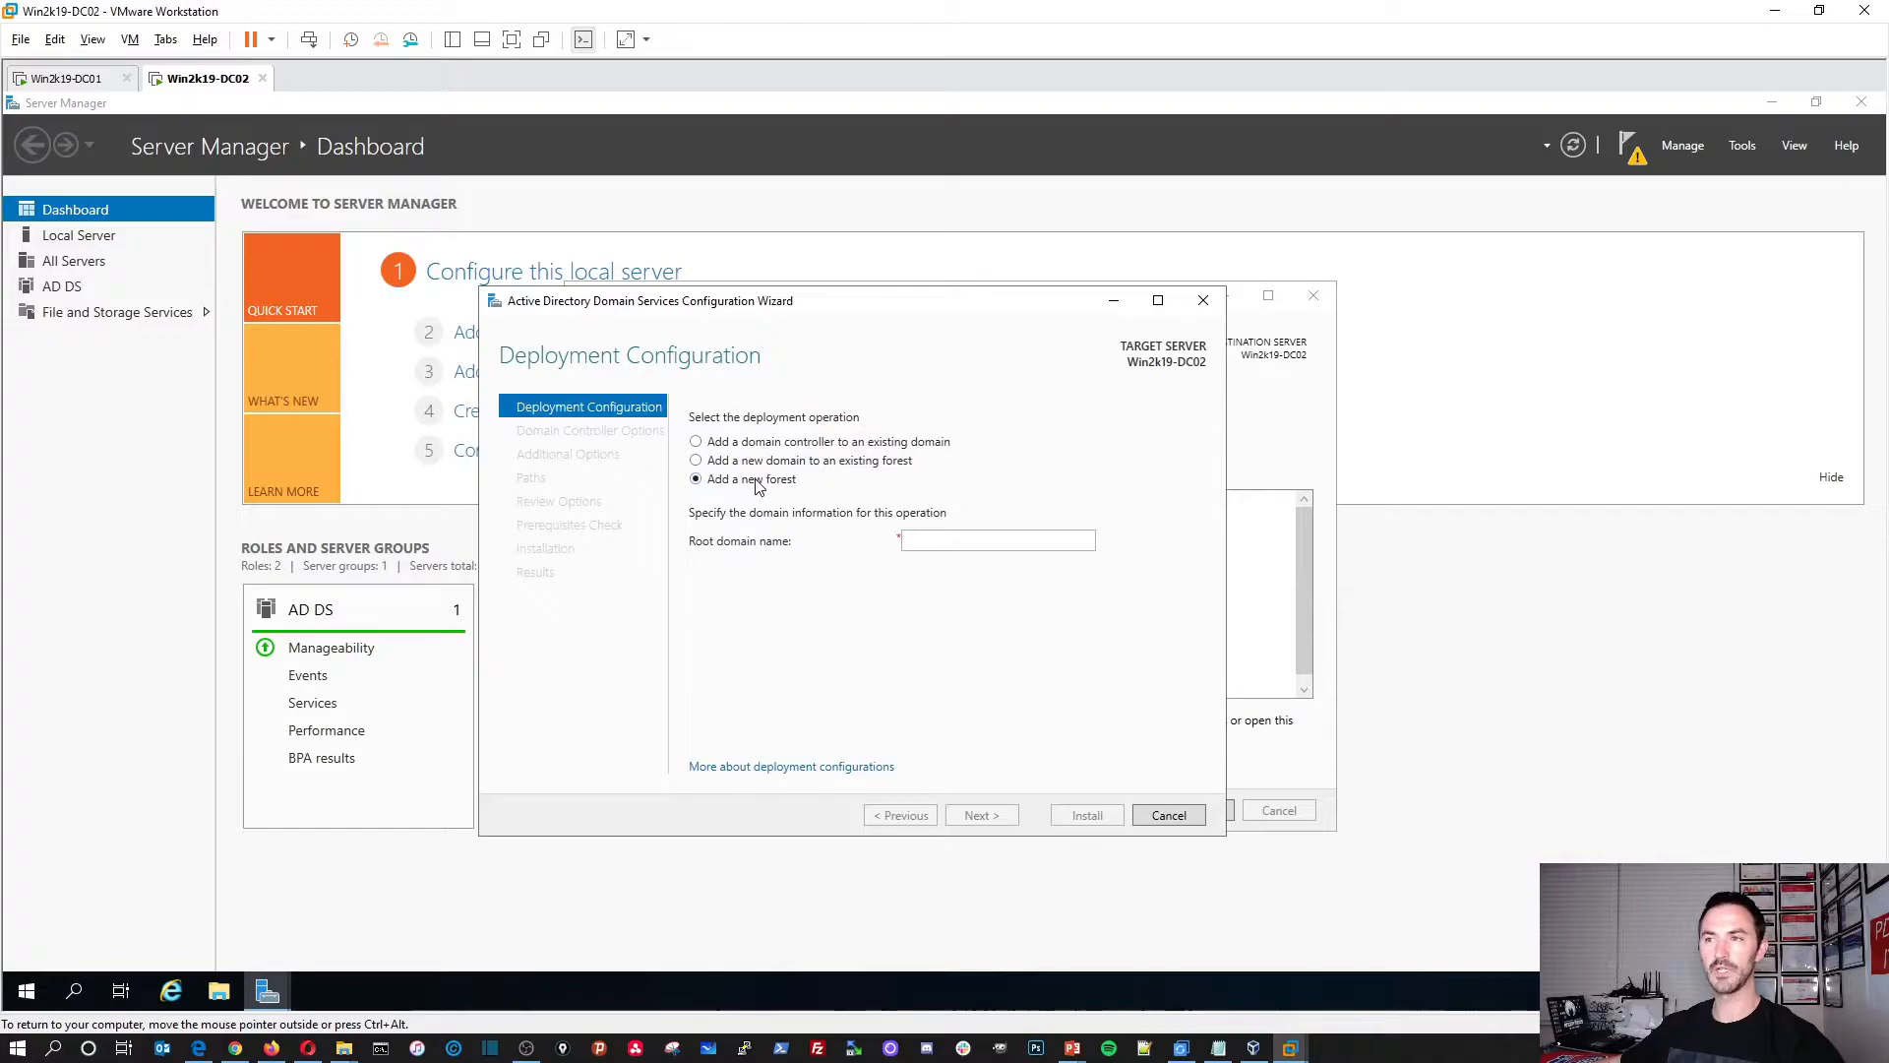
{"action": "left_click", "coordinate": [812, 445]}
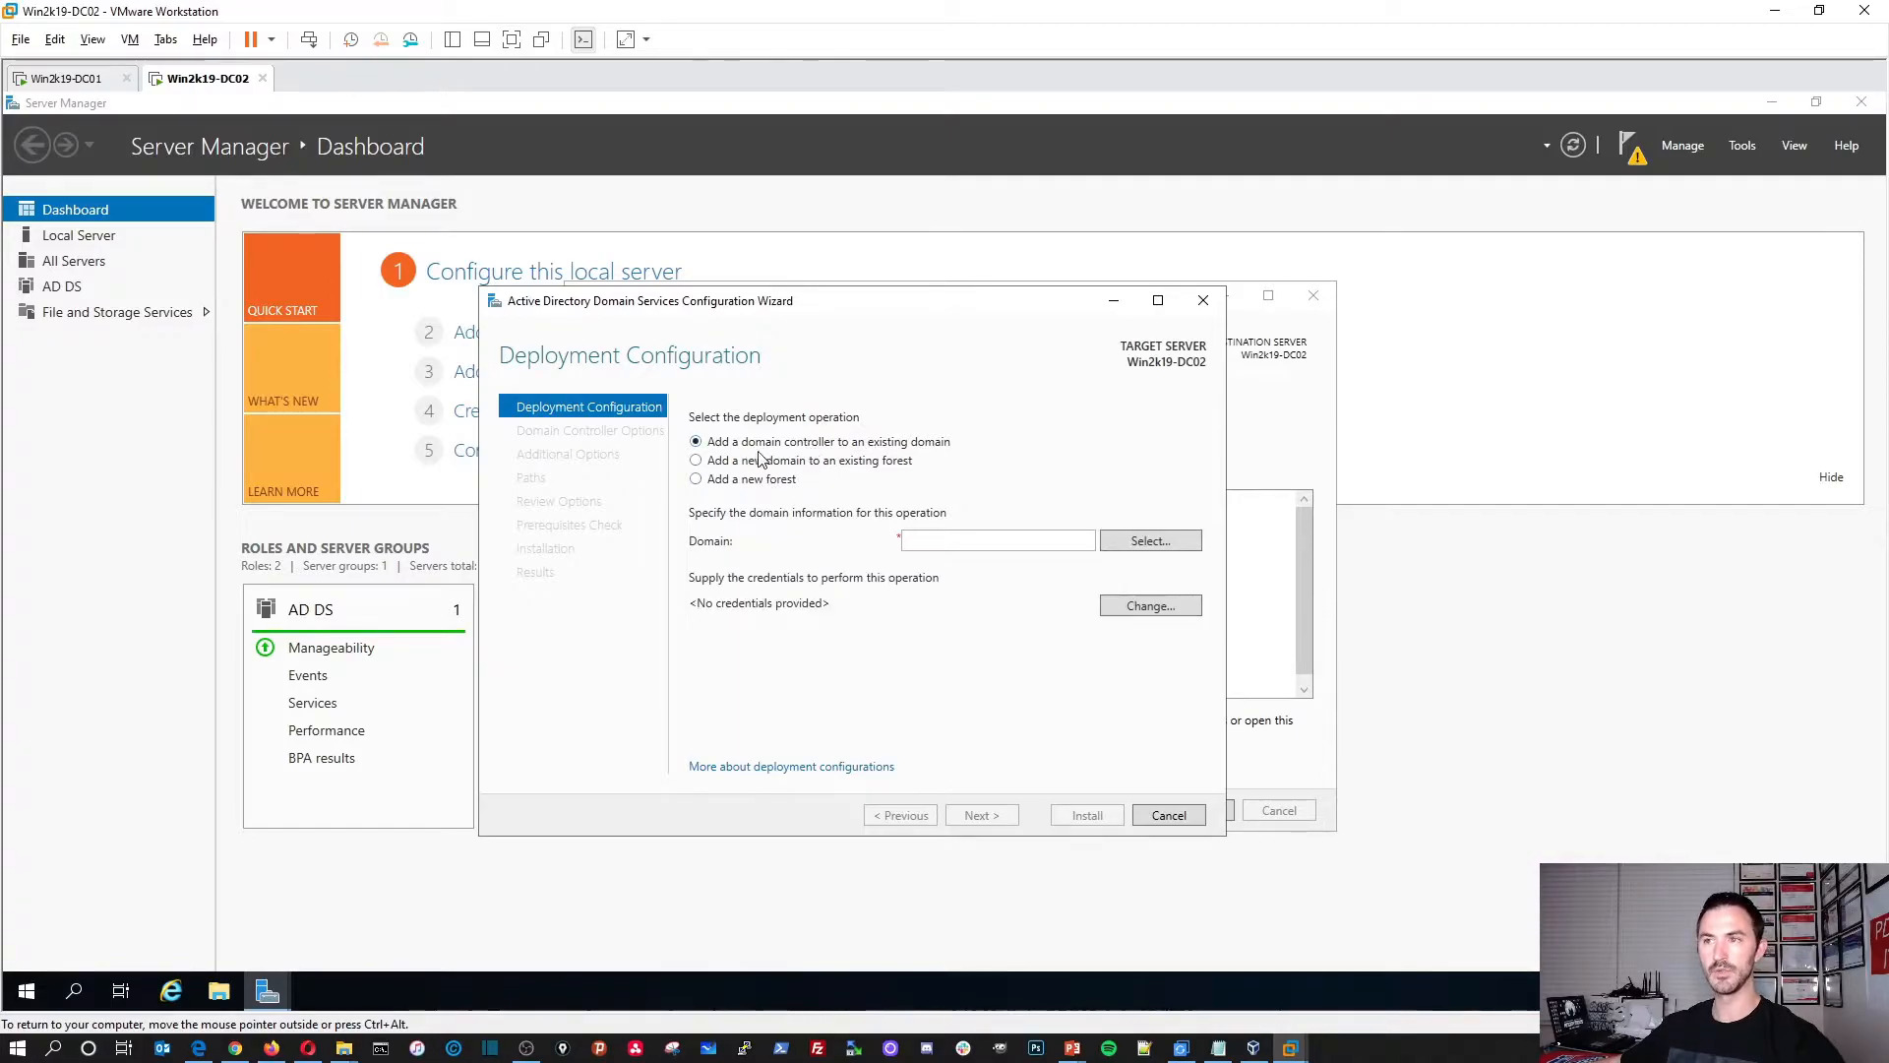
{"action": "left_click", "coordinate": [972, 541]}
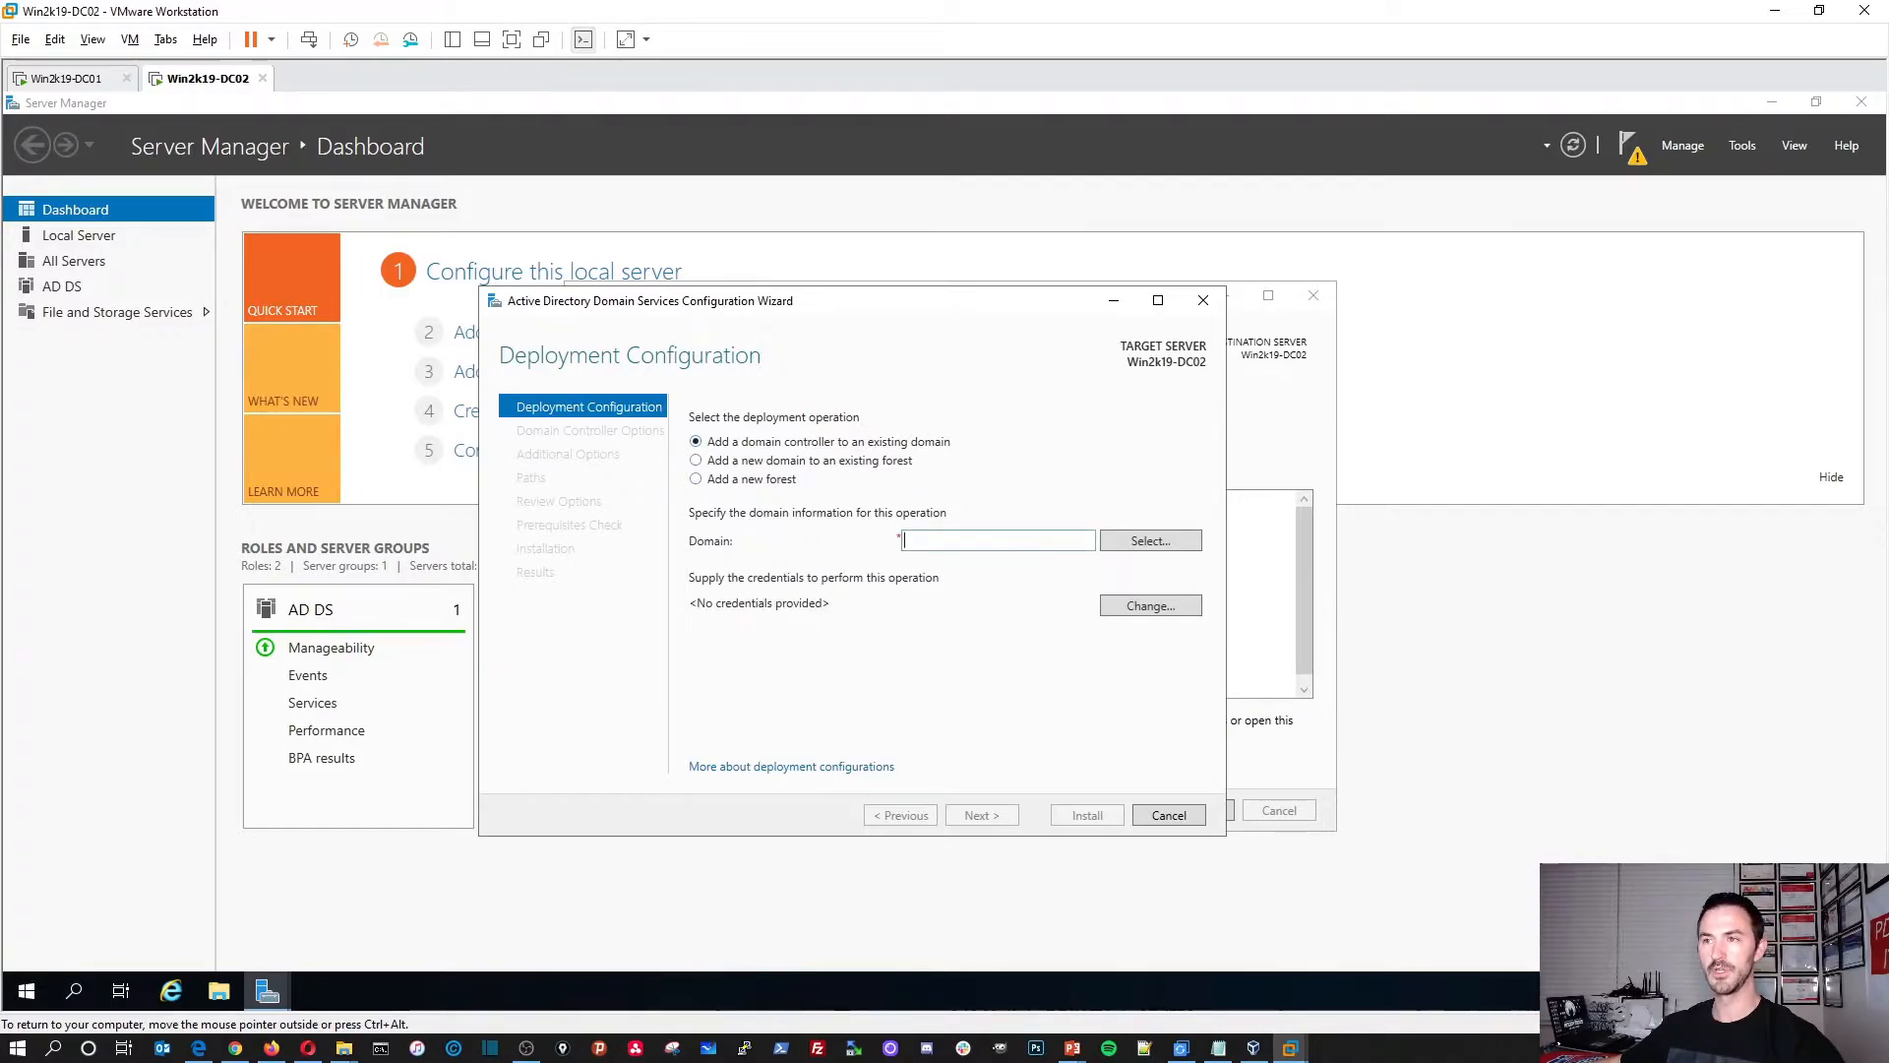
{"action": "type", "text": "INFOSECPAT"}
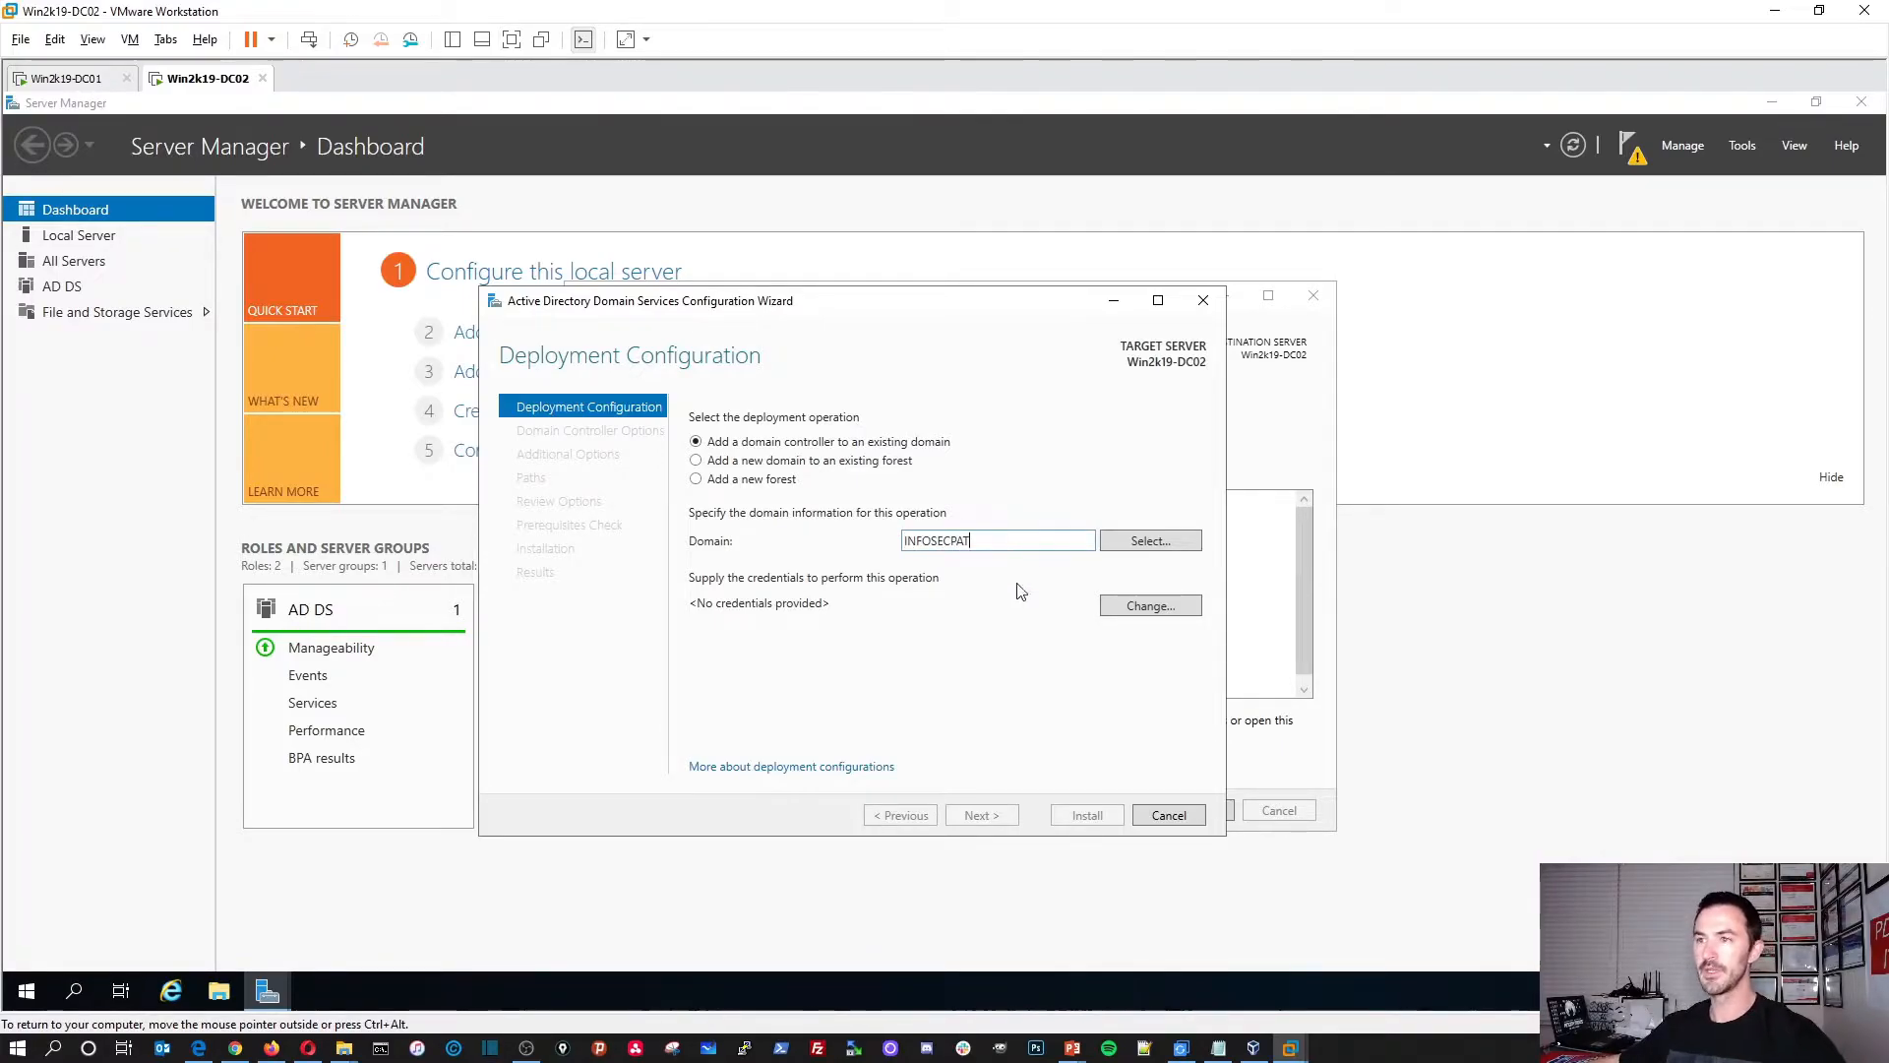
Step: Supply Administrator credentials and its password as the deployment credentials
{"action": "left_click", "coordinate": [1148, 606]}
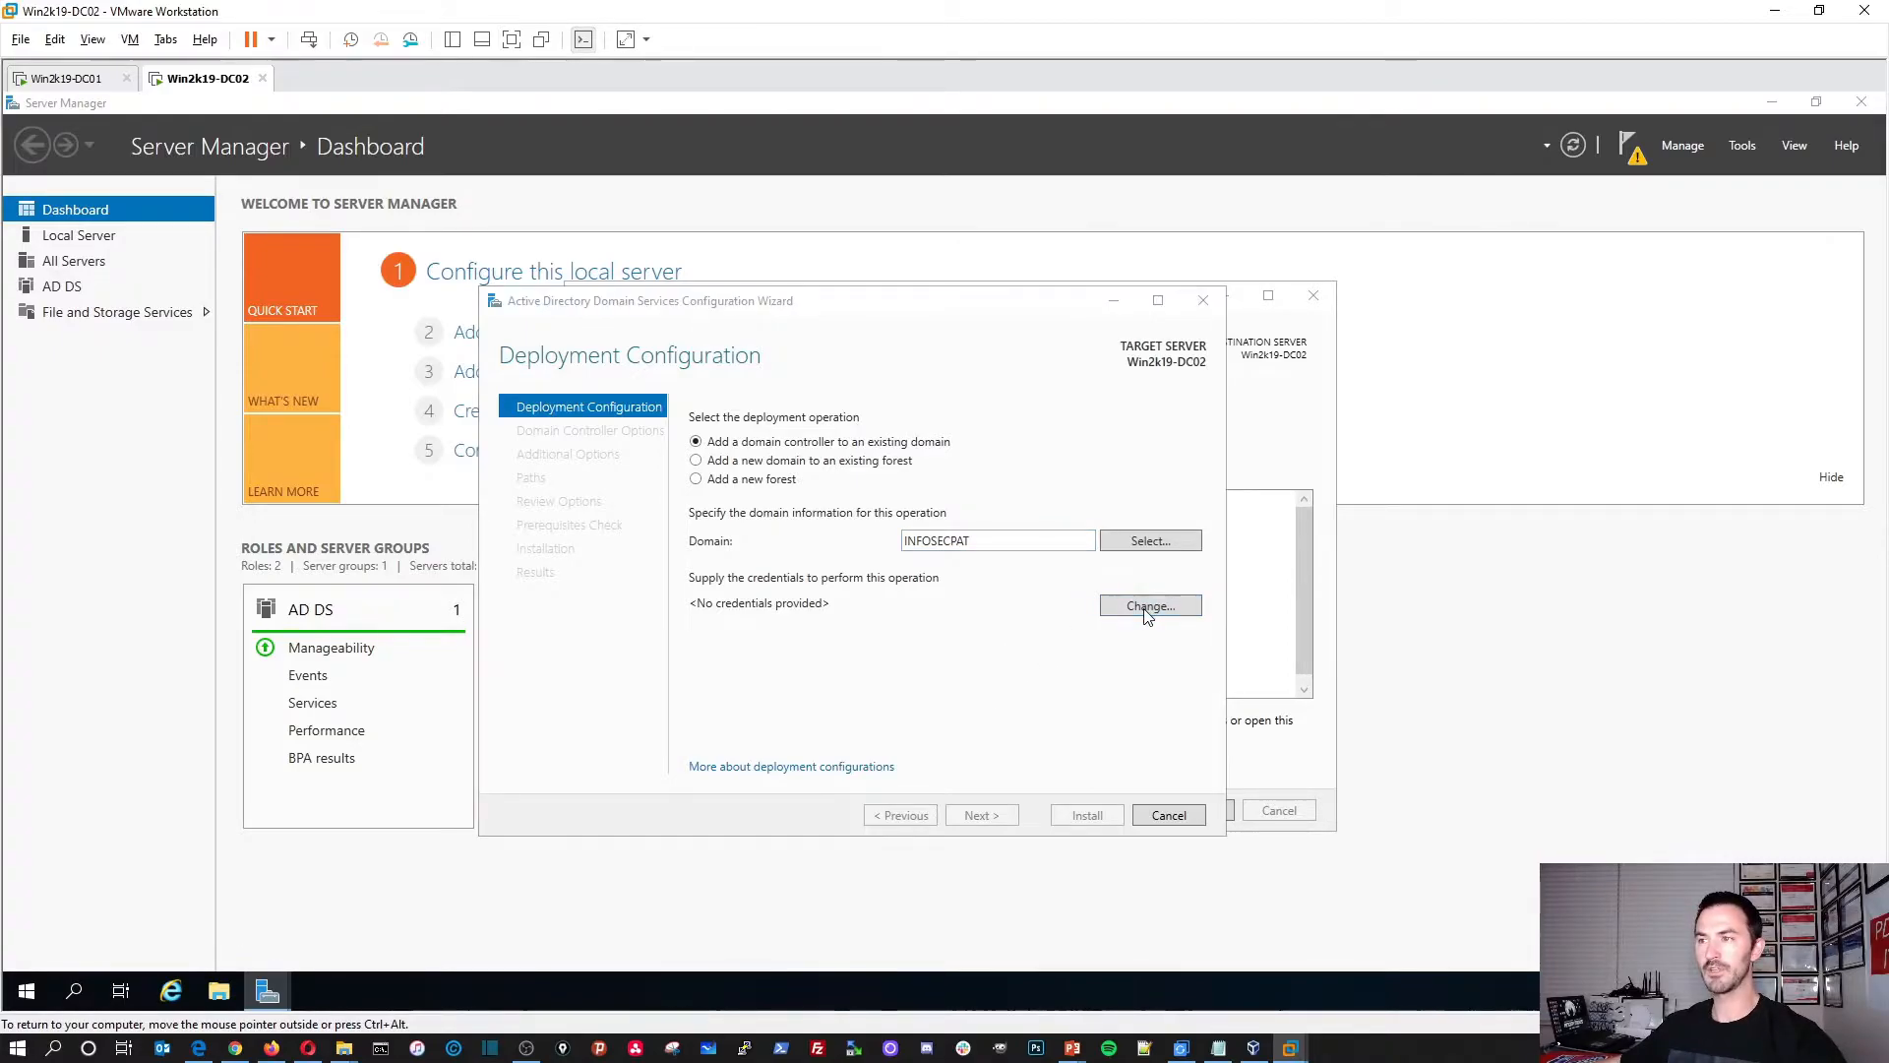
{"action": "type", "text": "ADMI"}
{"action": "key", "text": "BackSpace"}
{"action": "key", "text": "BackSpace"}
{"action": "key", "text": "BackSpace"}
{"action": "type", "text": "Am"}
{"action": "key", "text": "BackSpace"}
{"action": "type", "text": "dministst"}
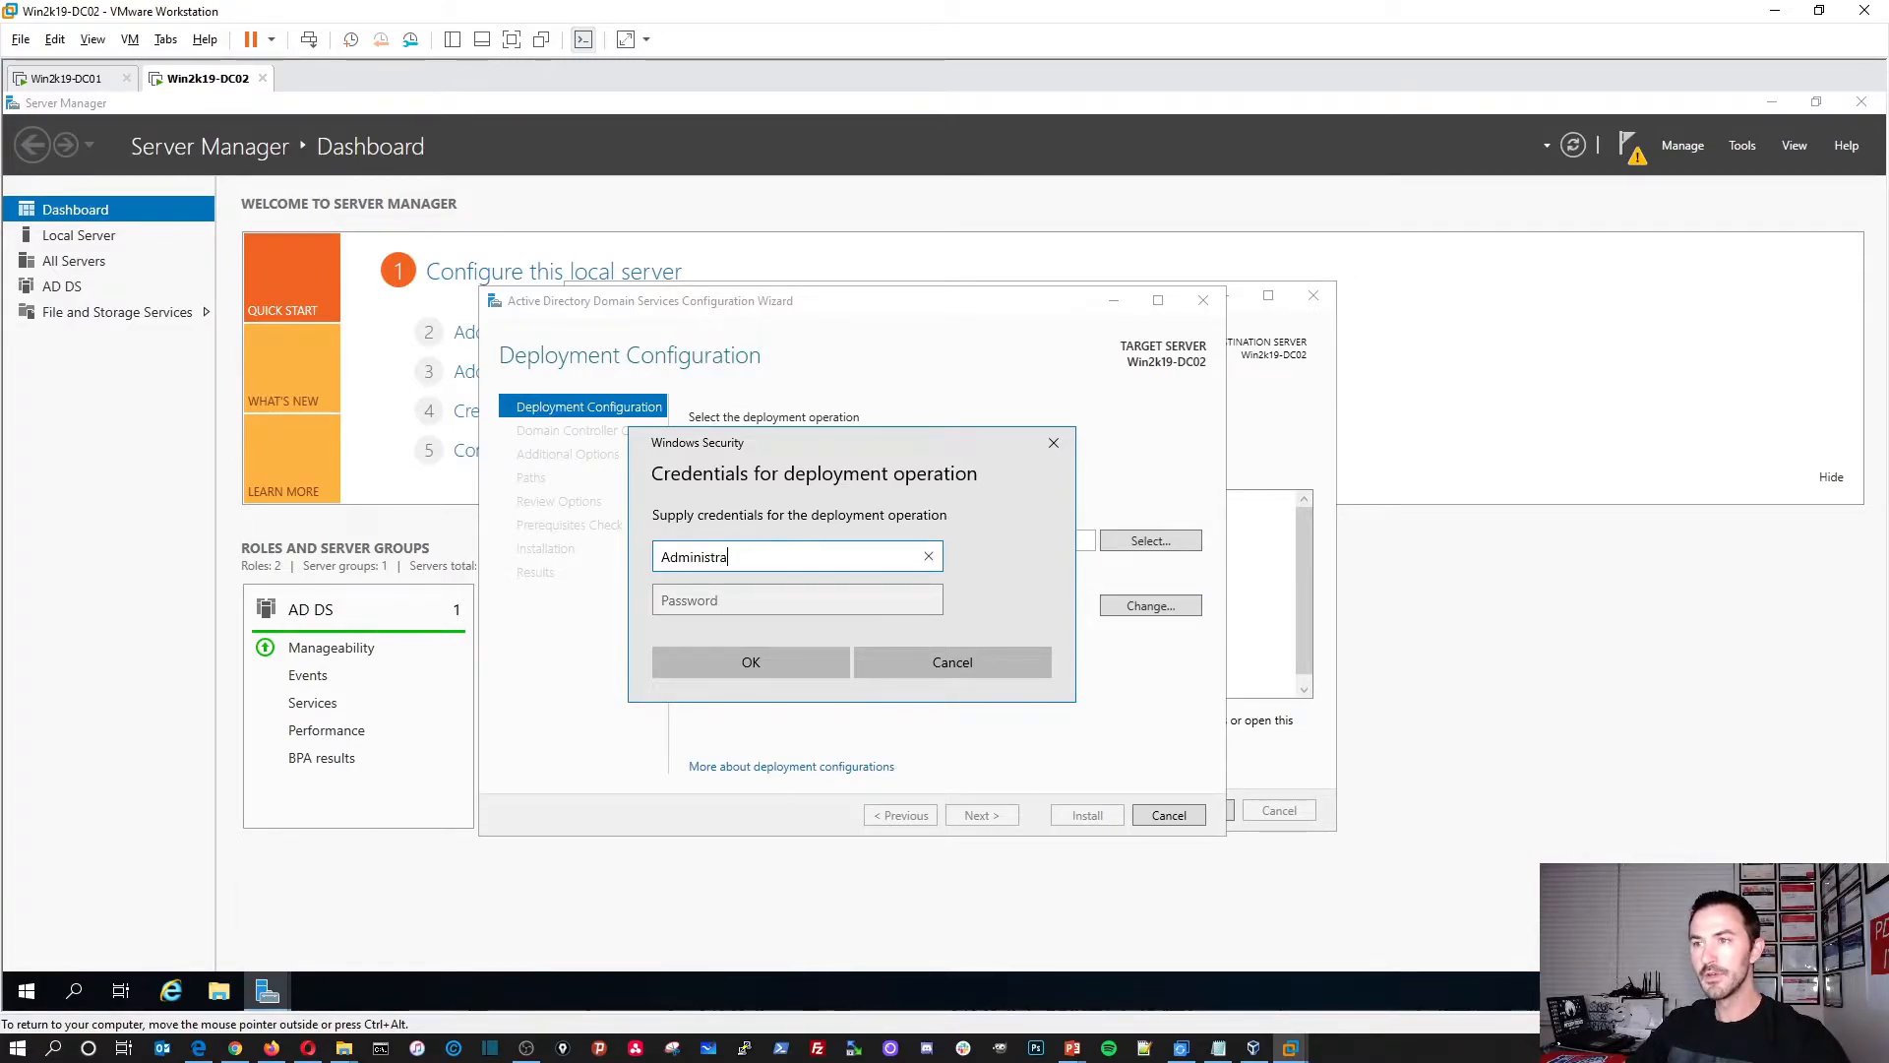
{"action": "type", "text": "tor"}
{"action": "key", "text": "Tab"}
{"action": "type", "text": "P••••••••••••"}
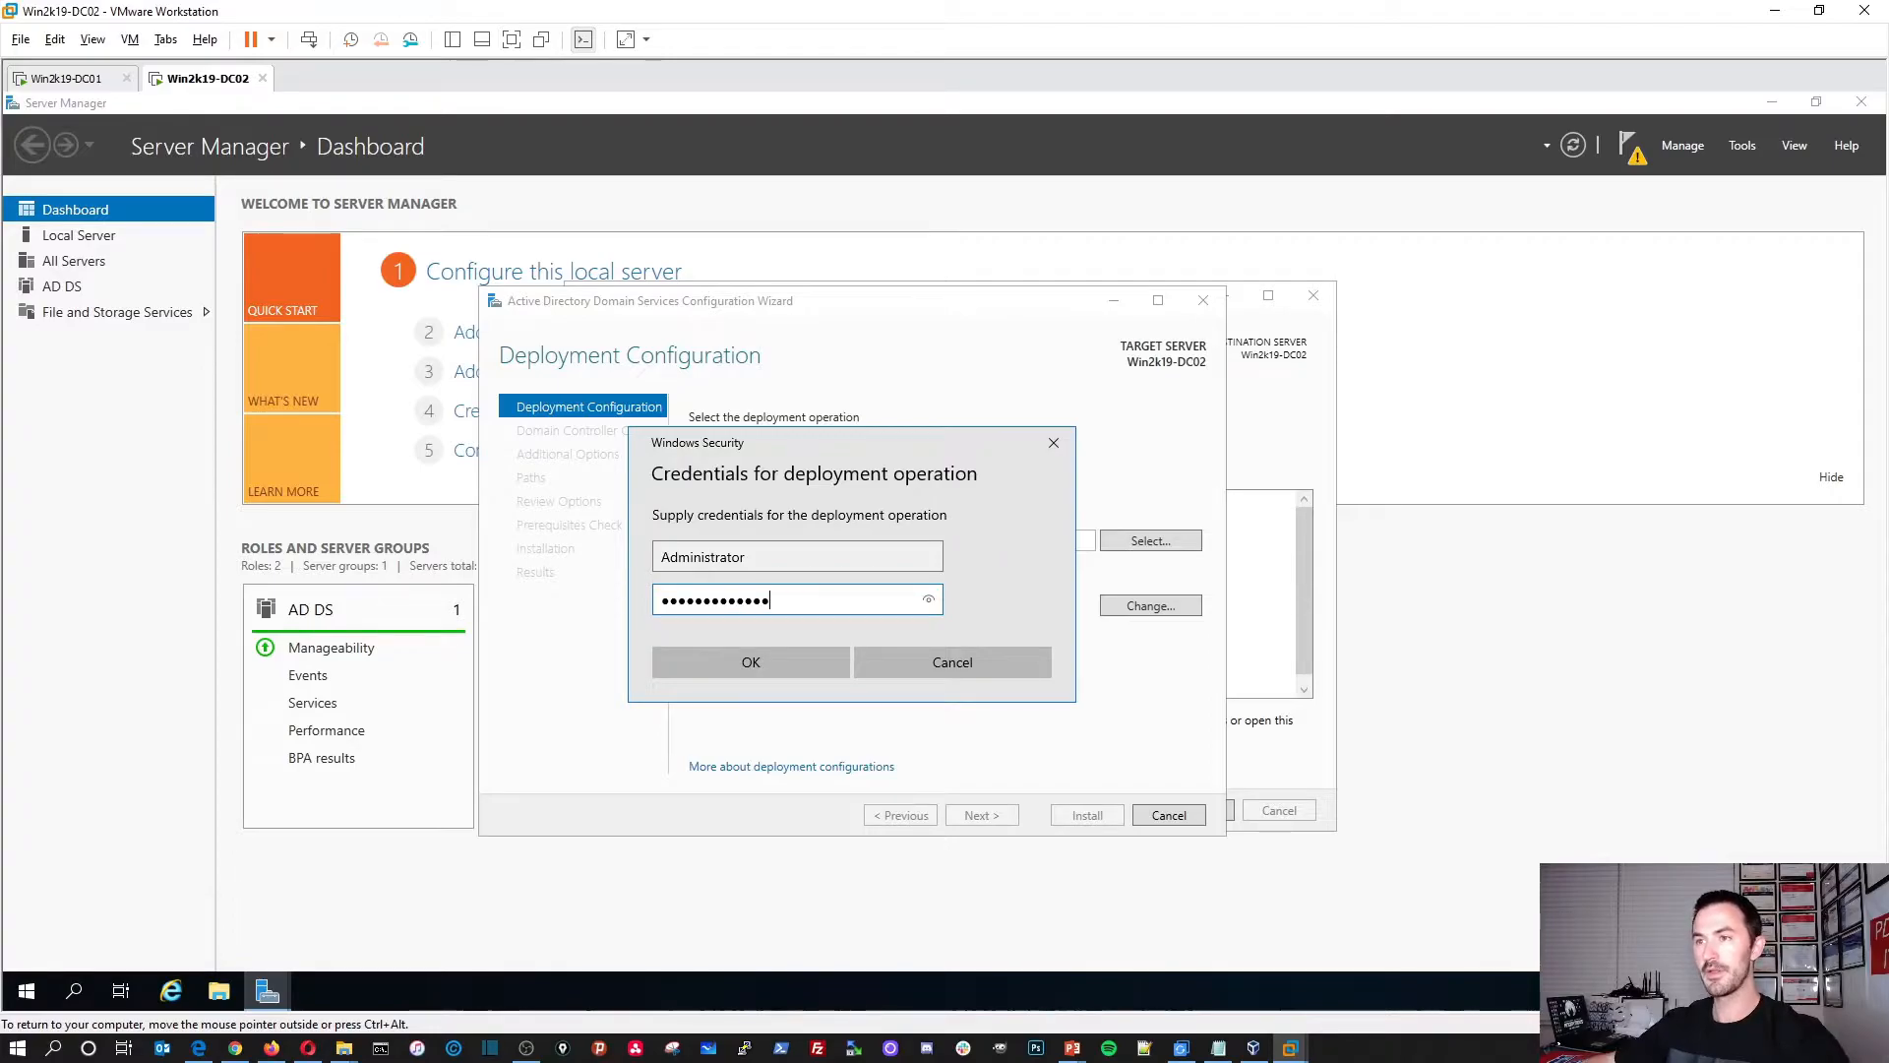
{"action": "left_click", "coordinate": [788, 661]}
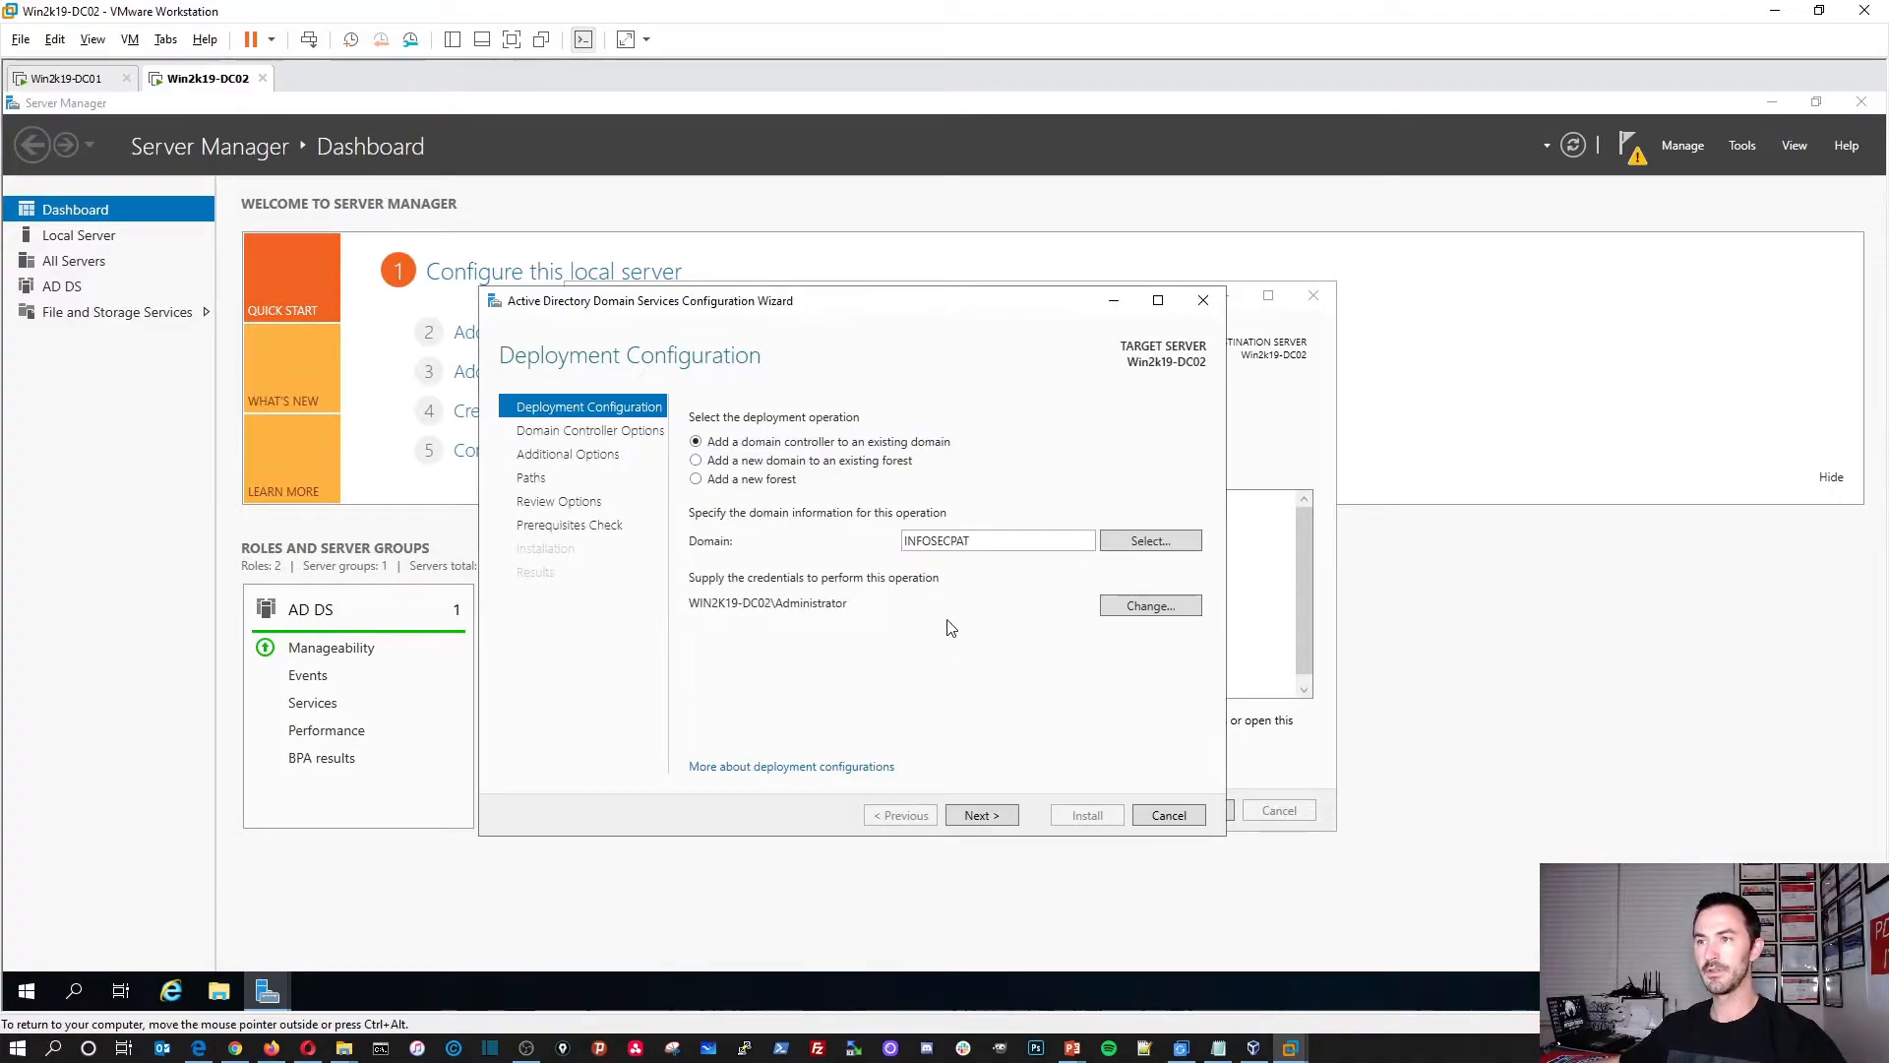
Step: Select INFOSECPAT.LOCAL as the target domain
{"action": "left_click", "coordinate": [1149, 542]}
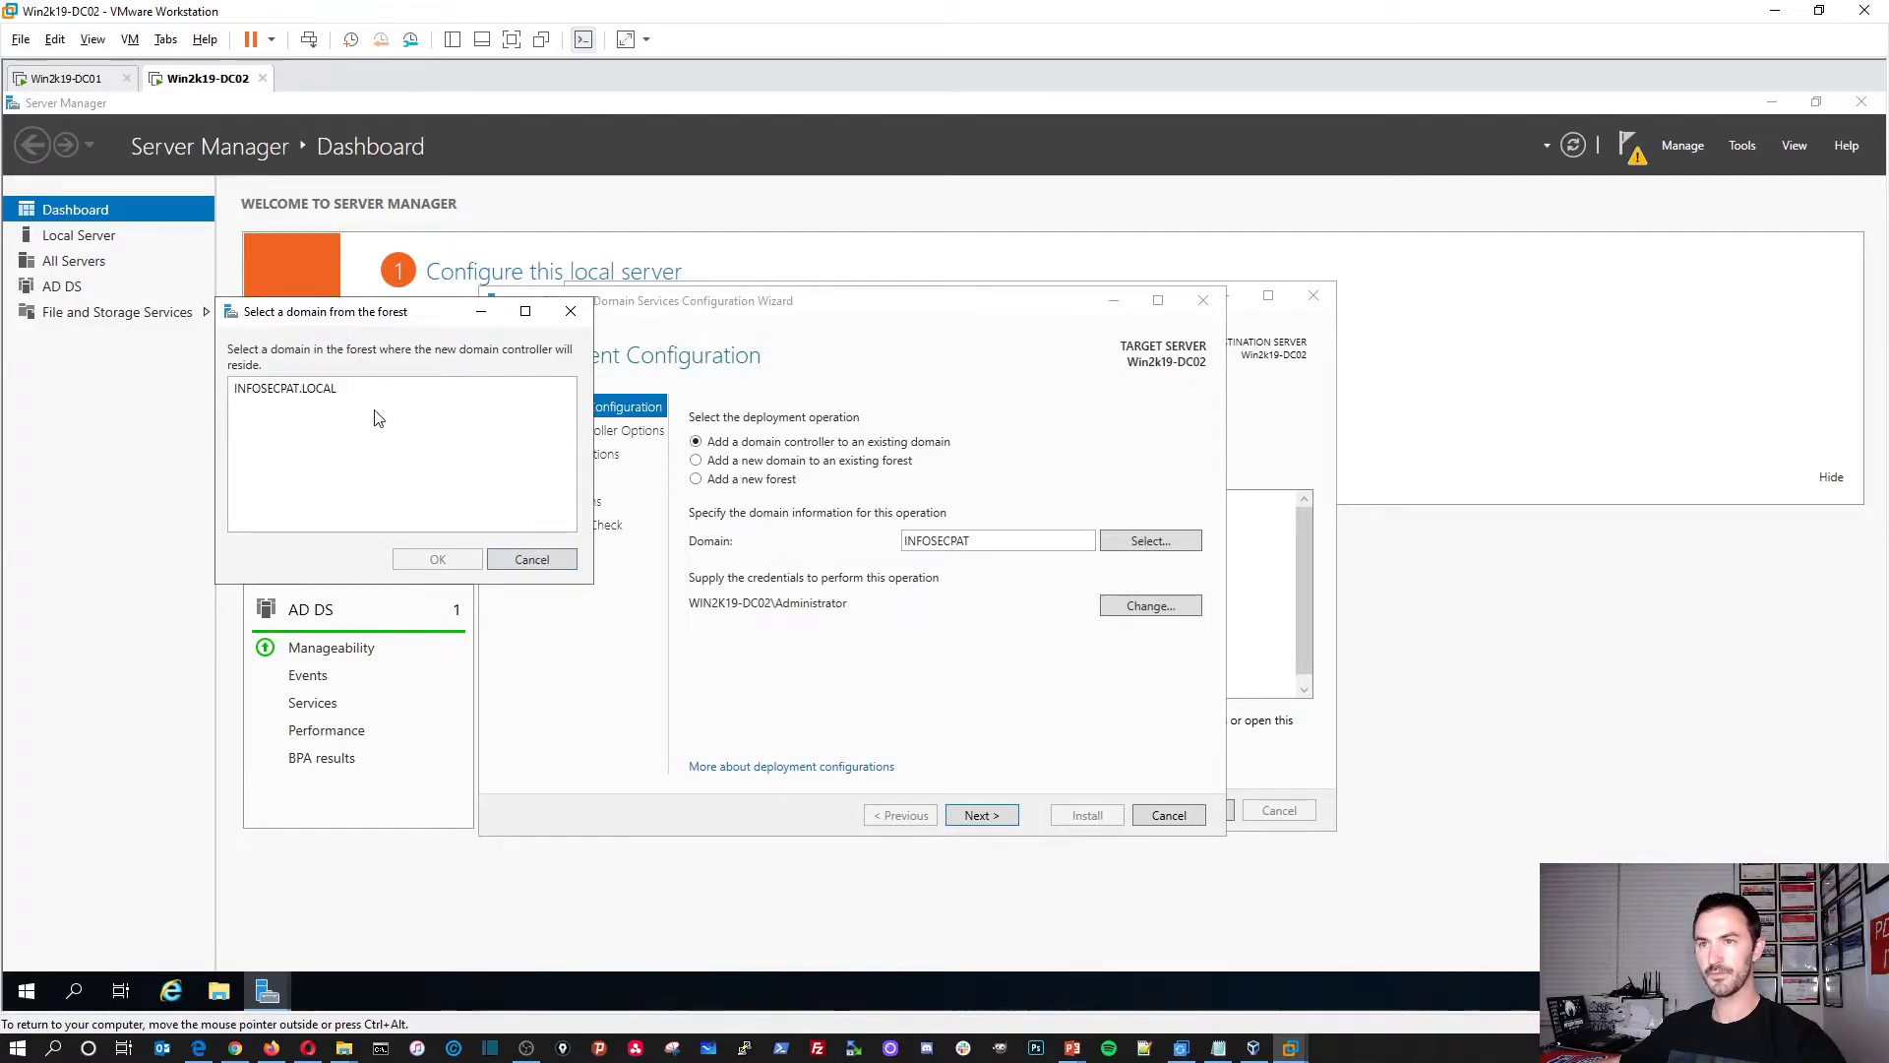
{"action": "left_click", "coordinate": [331, 391]}
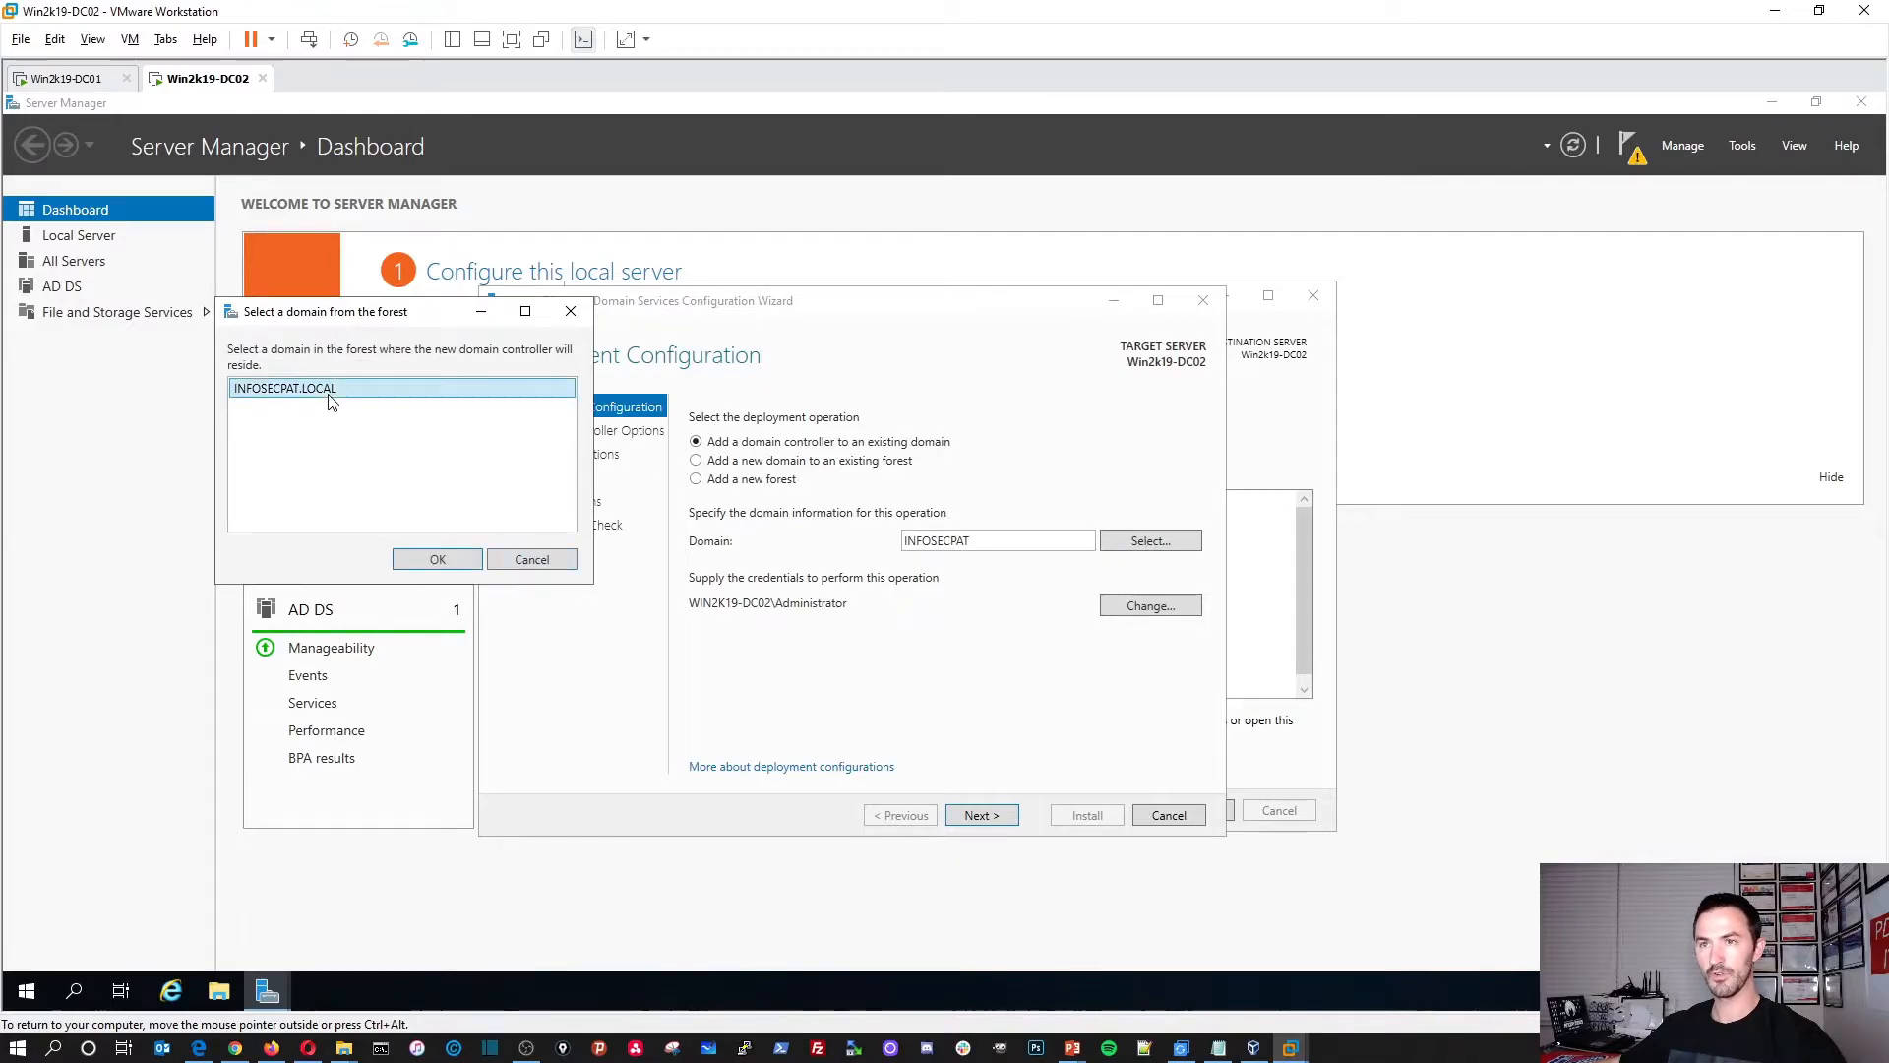
{"action": "left_click", "coordinate": [440, 563]}
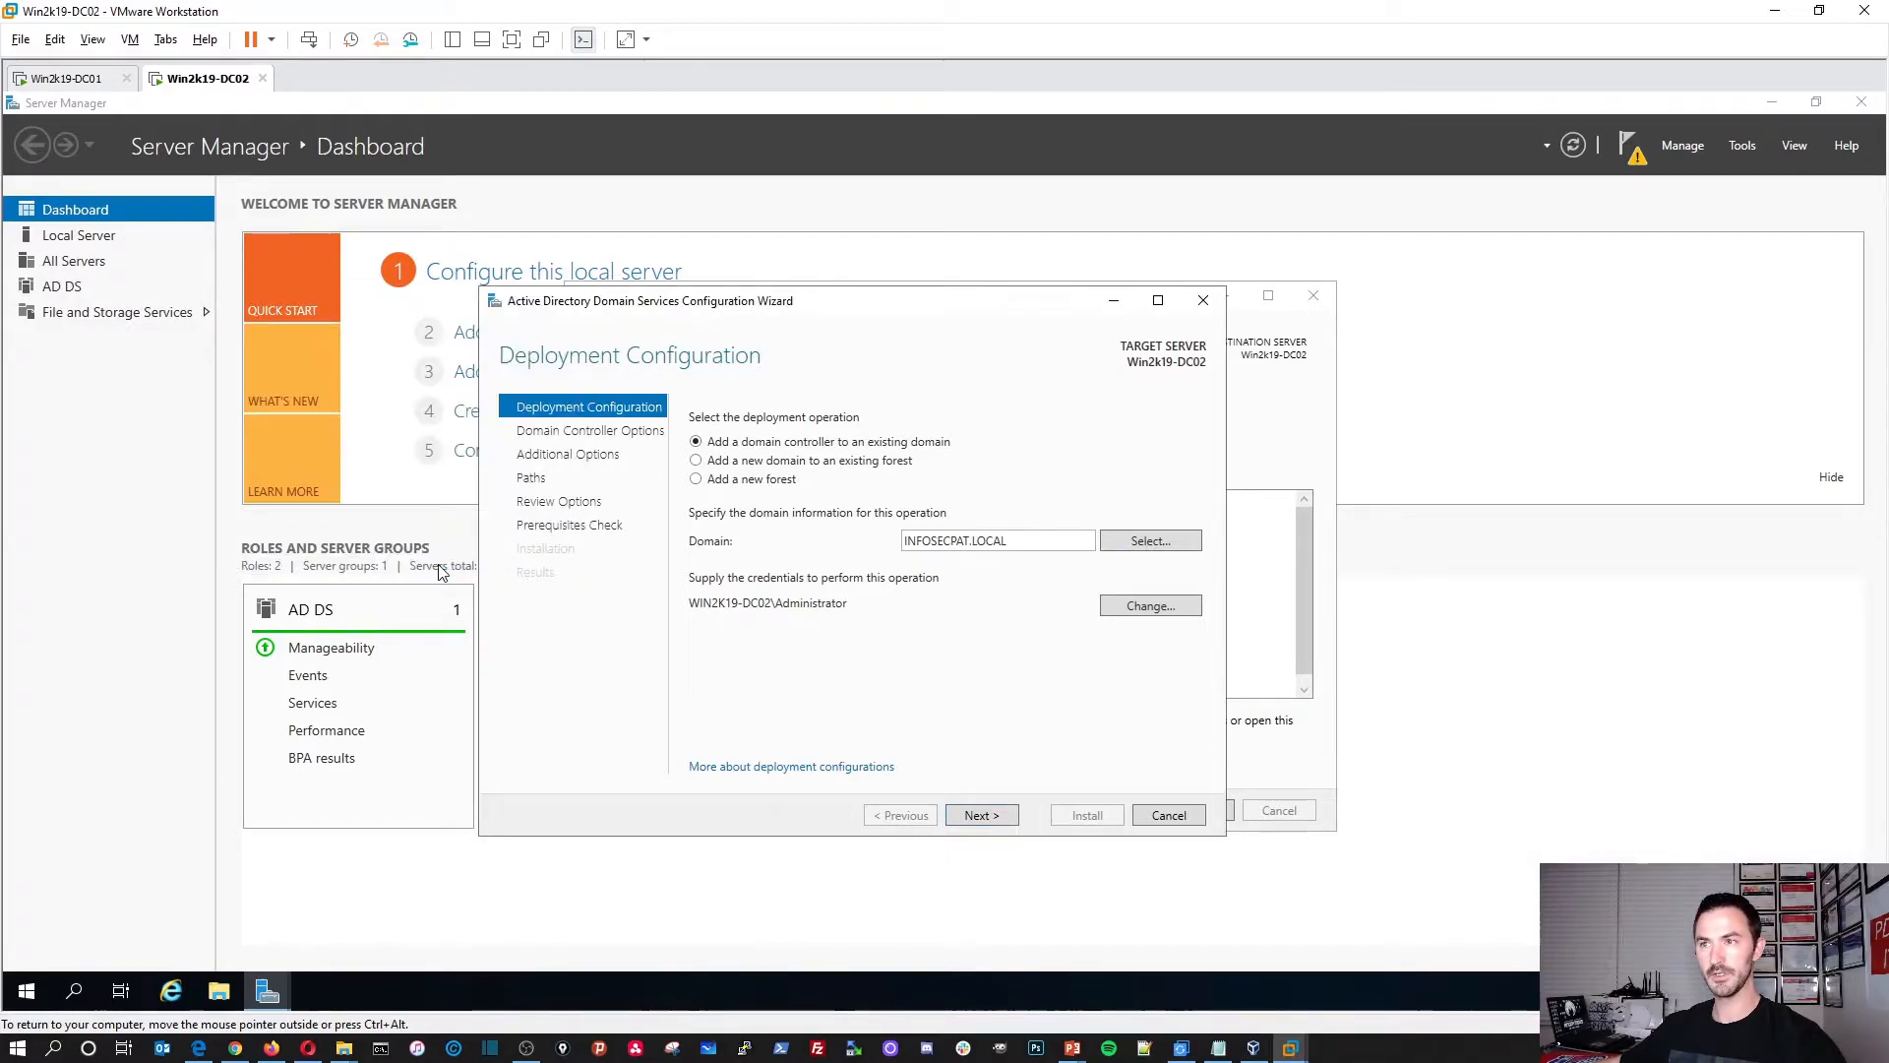
Step: Replace the deployment credentials with INFOSECPAT\Administrator and the domain administrator password
{"action": "left_click", "coordinate": [1119, 610]}
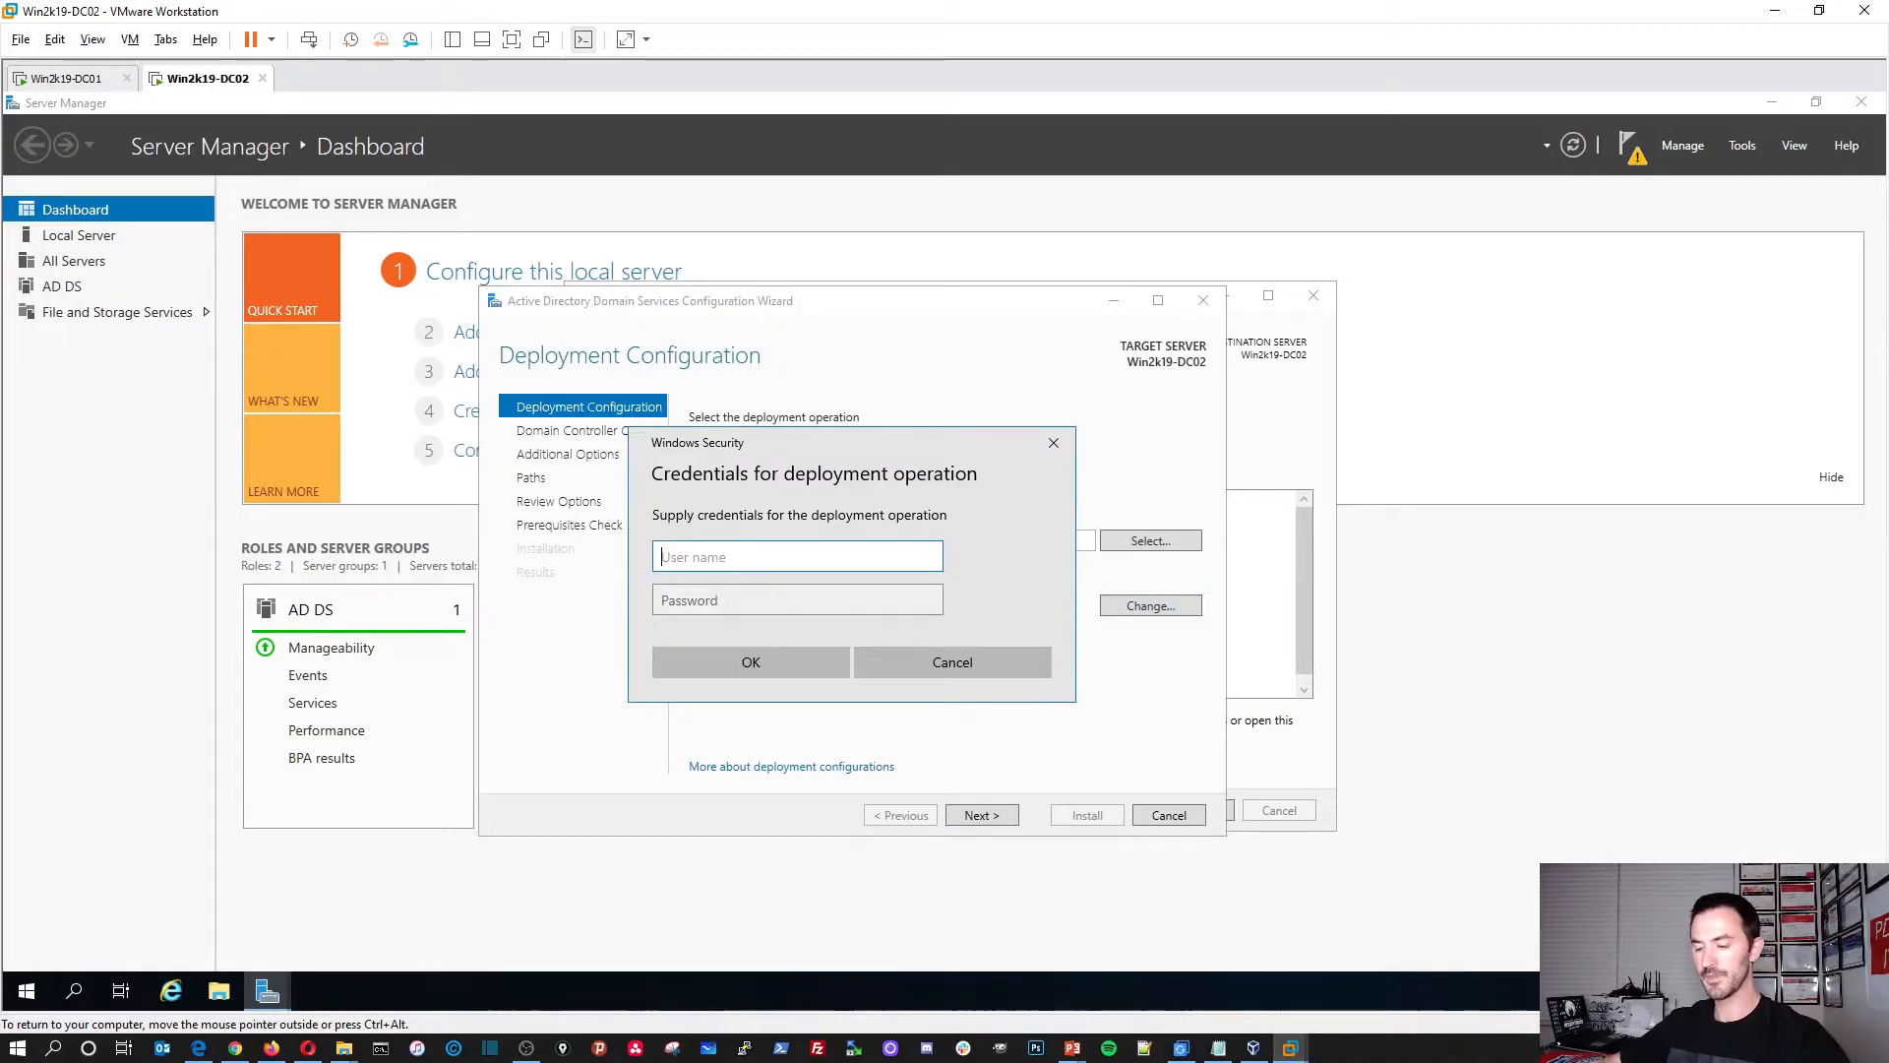
{"action": "type", "text": "INFOSECPAT"}
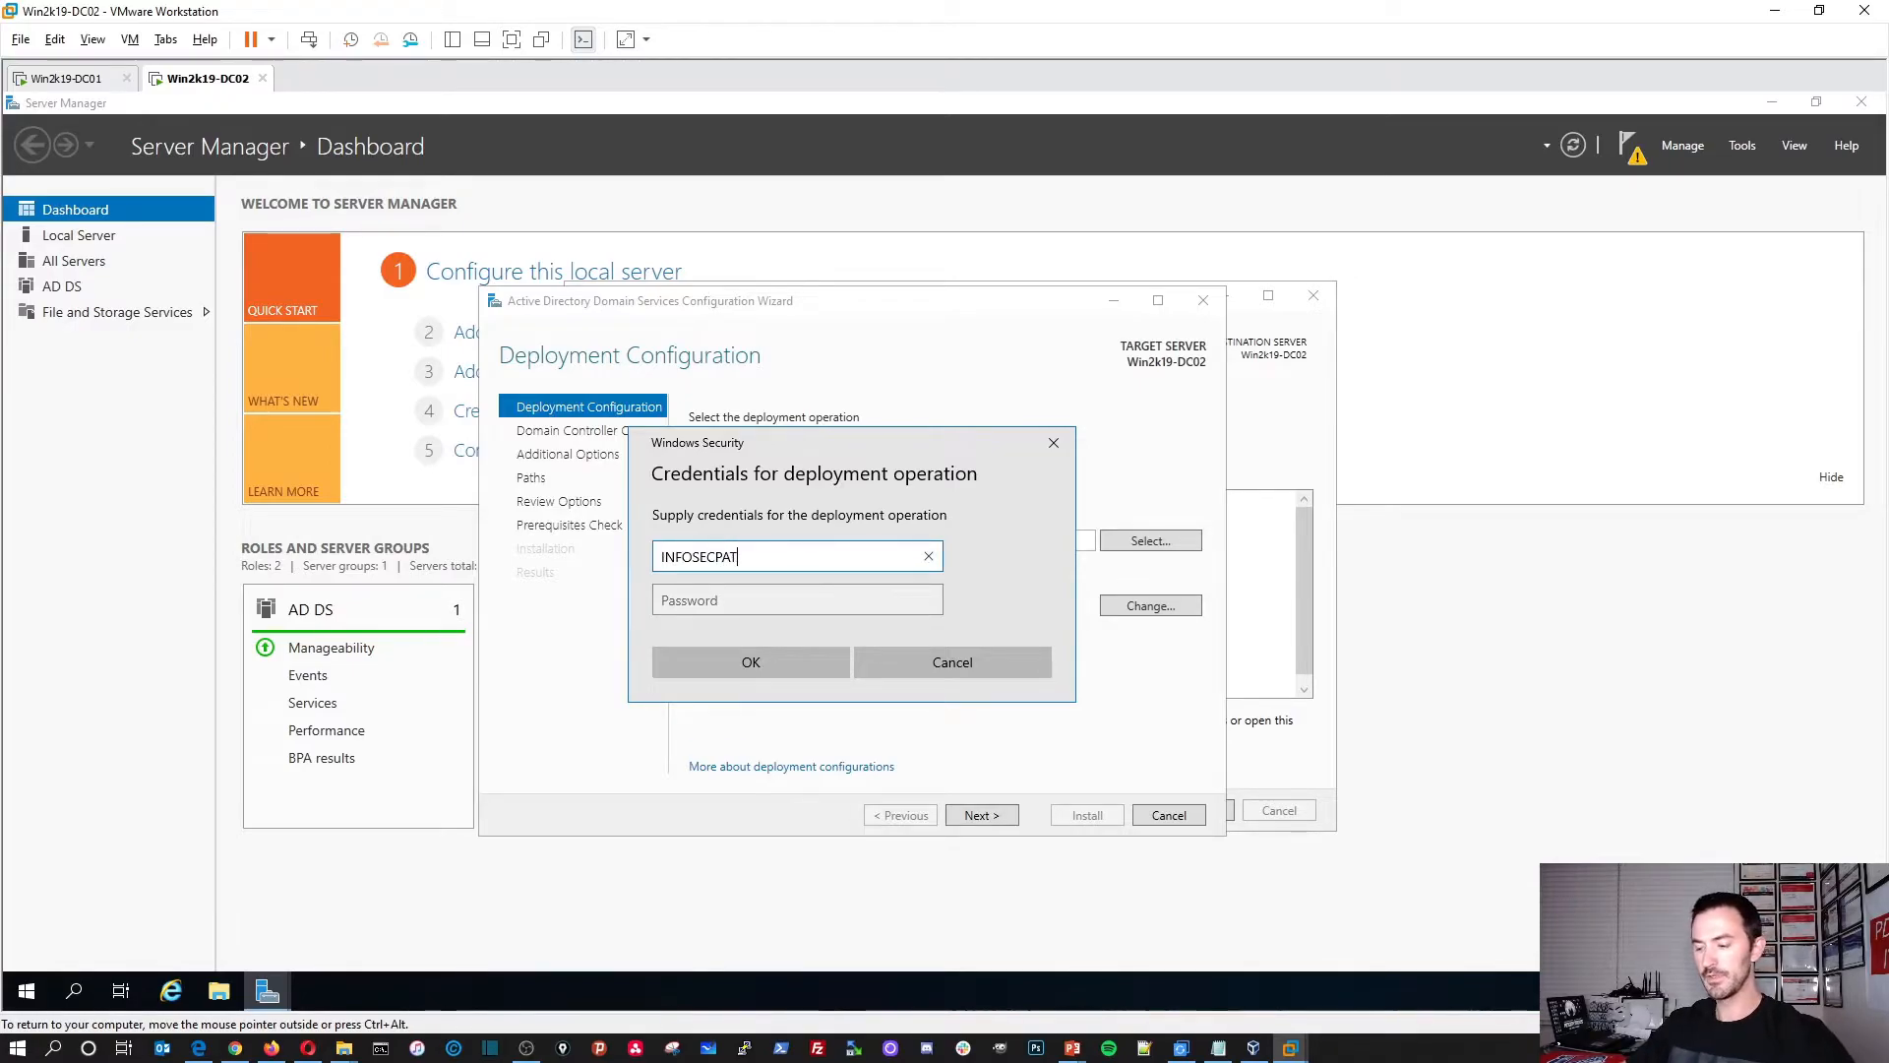
{"action": "type", "text": "\\"}
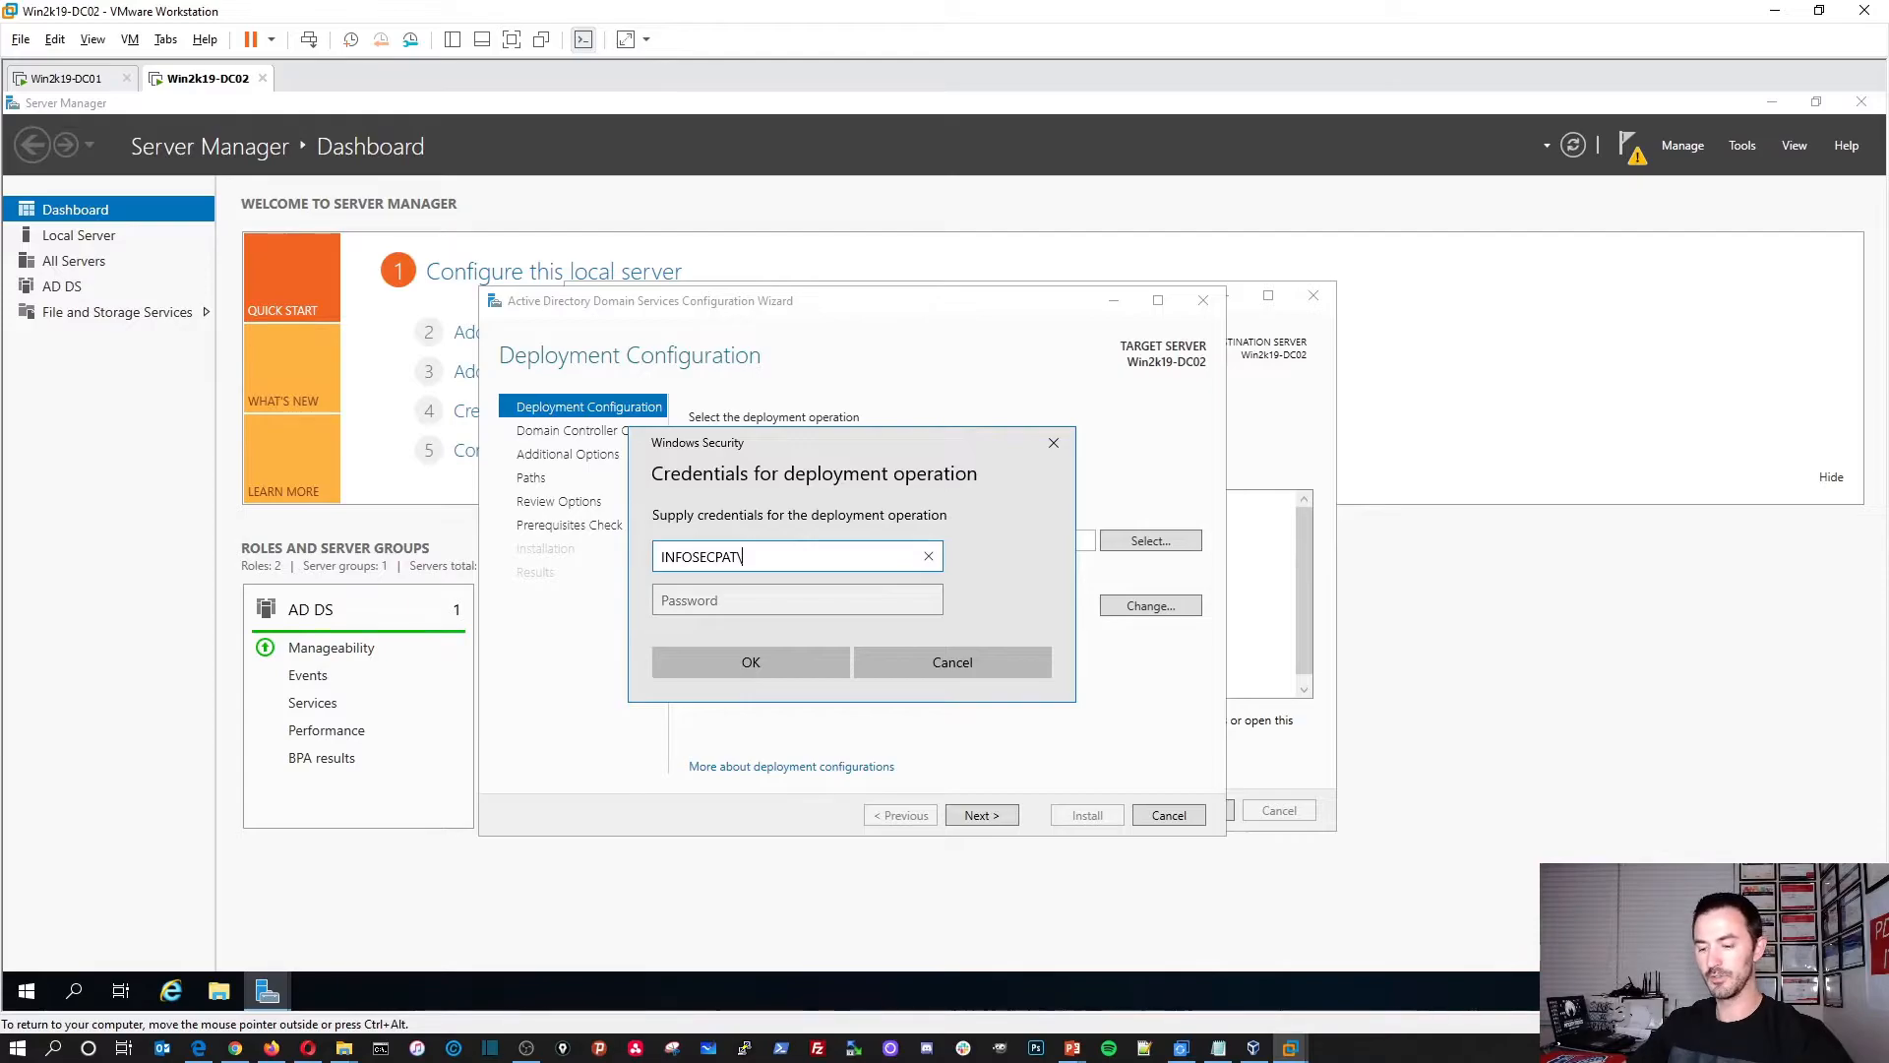
{"action": "type", "text": "Administrator"}
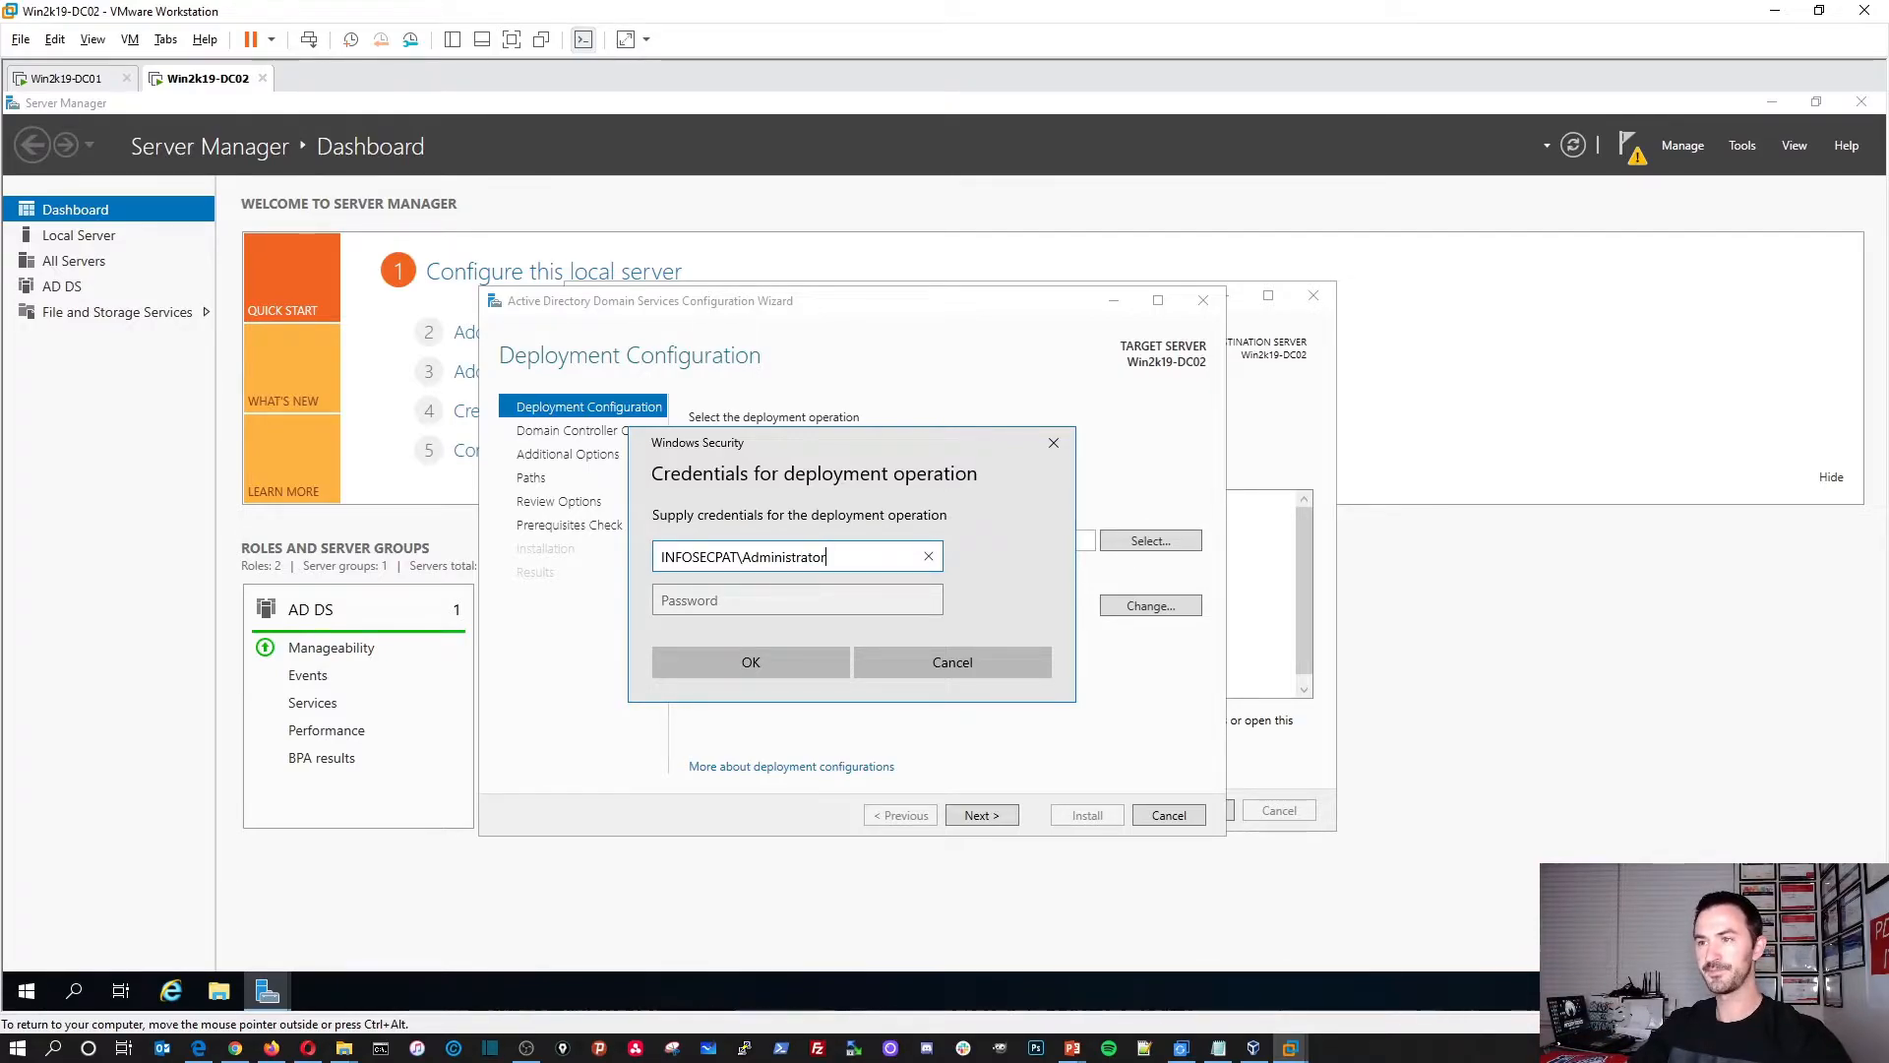
{"action": "key", "text": "Tab"}
{"action": "type", "text": "••"}
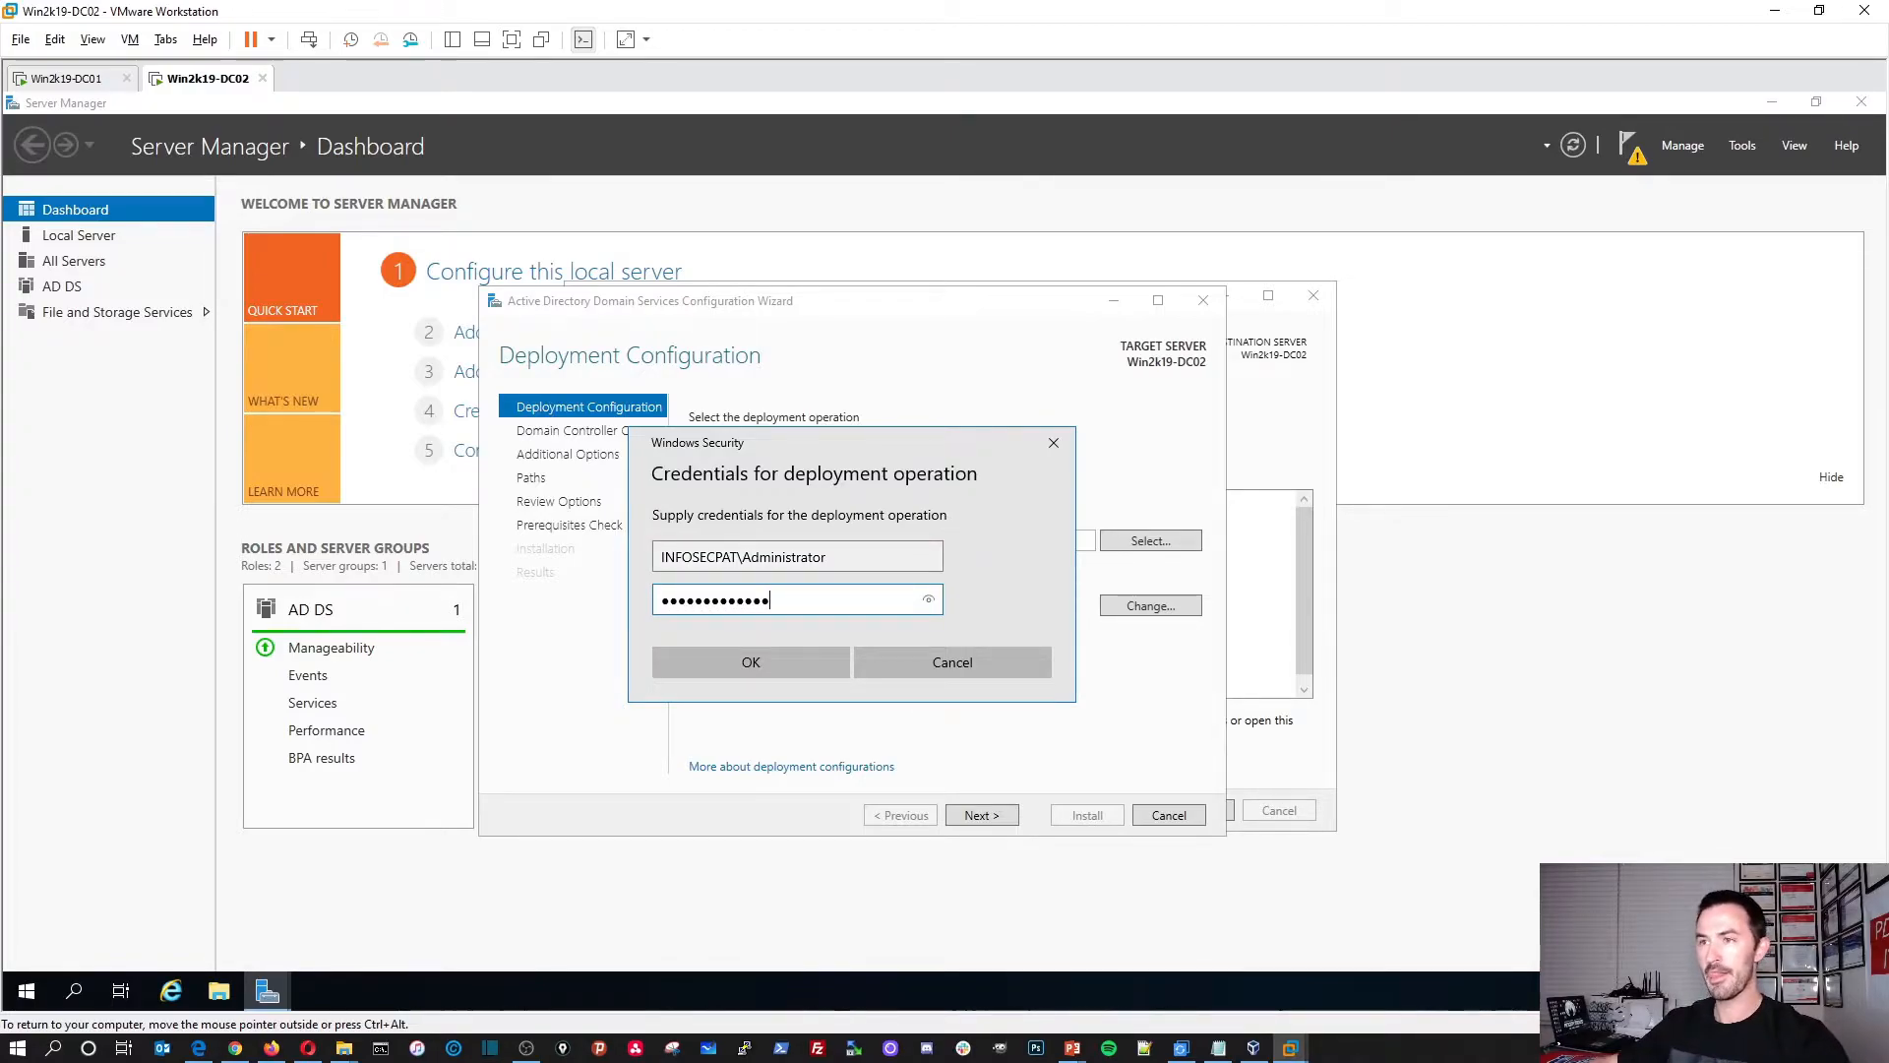
{"action": "left_click", "coordinate": [773, 659]}
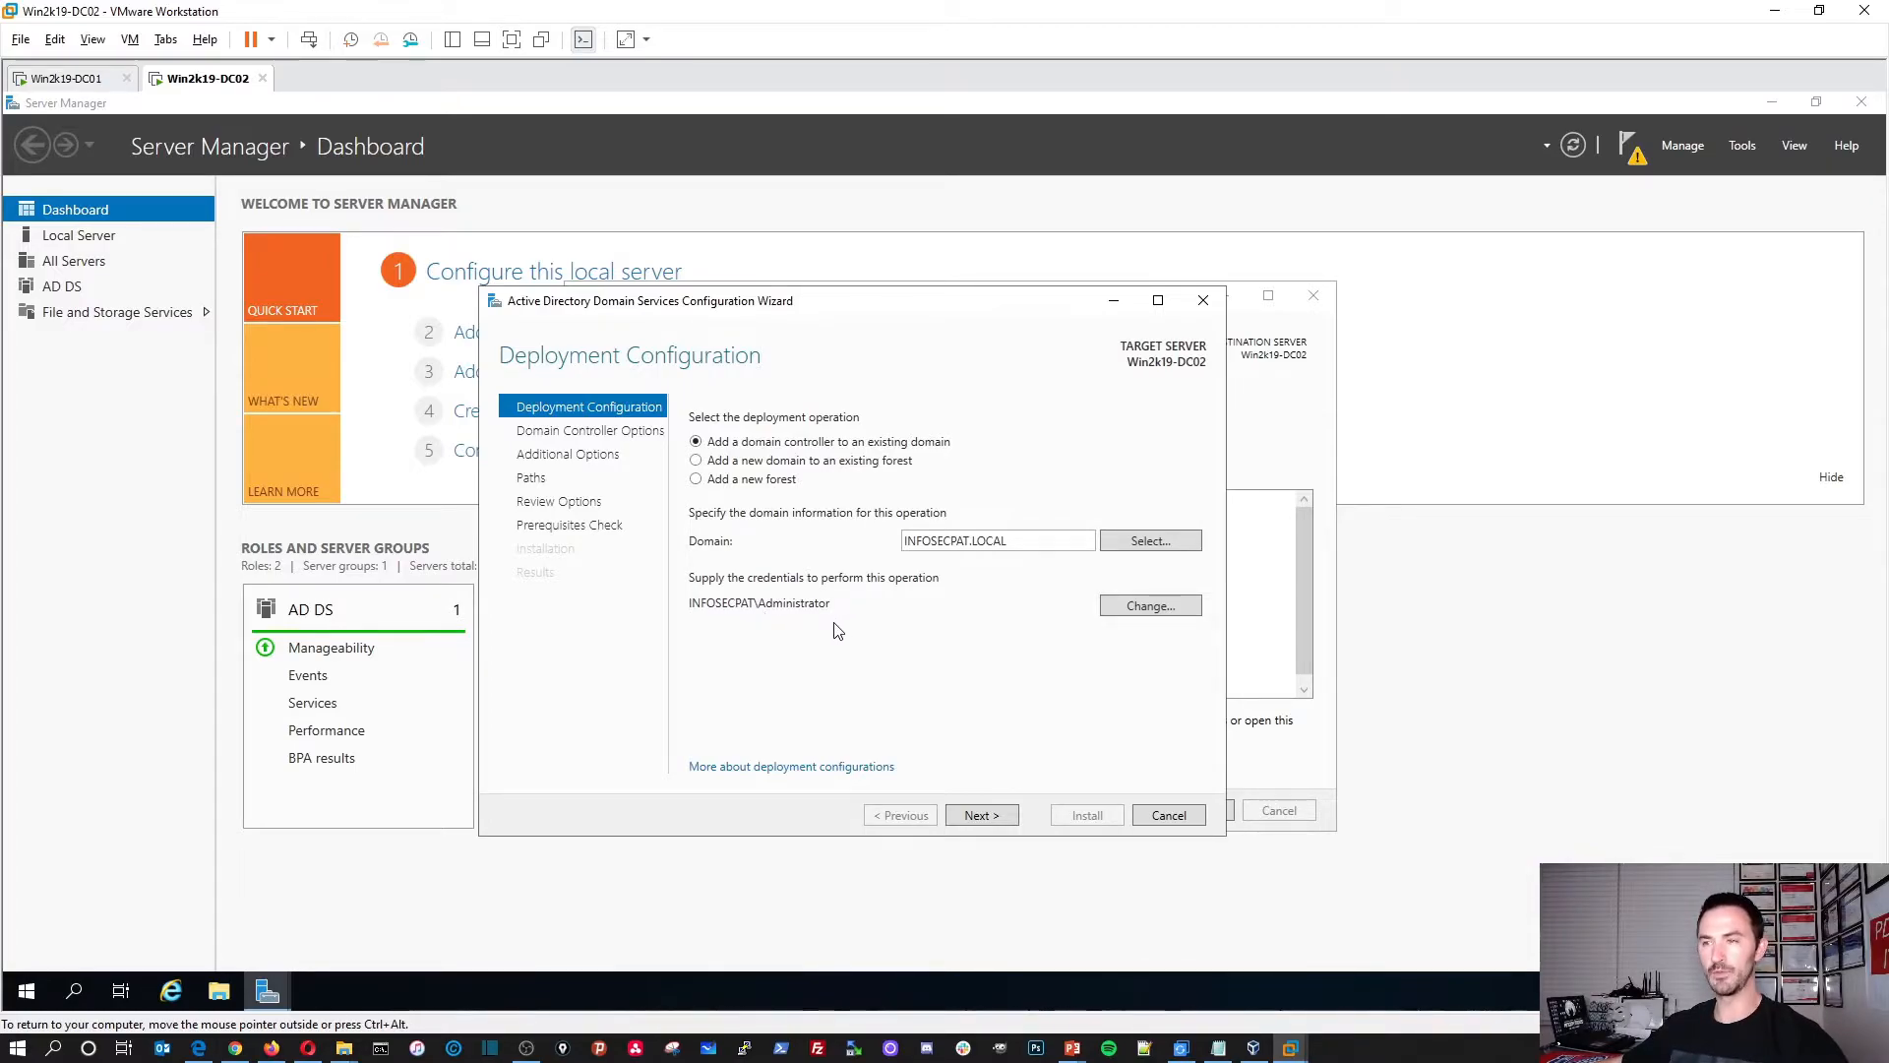
Step: On Domain Controller Options, keep site FLORIDA and enter and confirm the DSRM password
{"action": "left_click", "coordinate": [988, 816]}
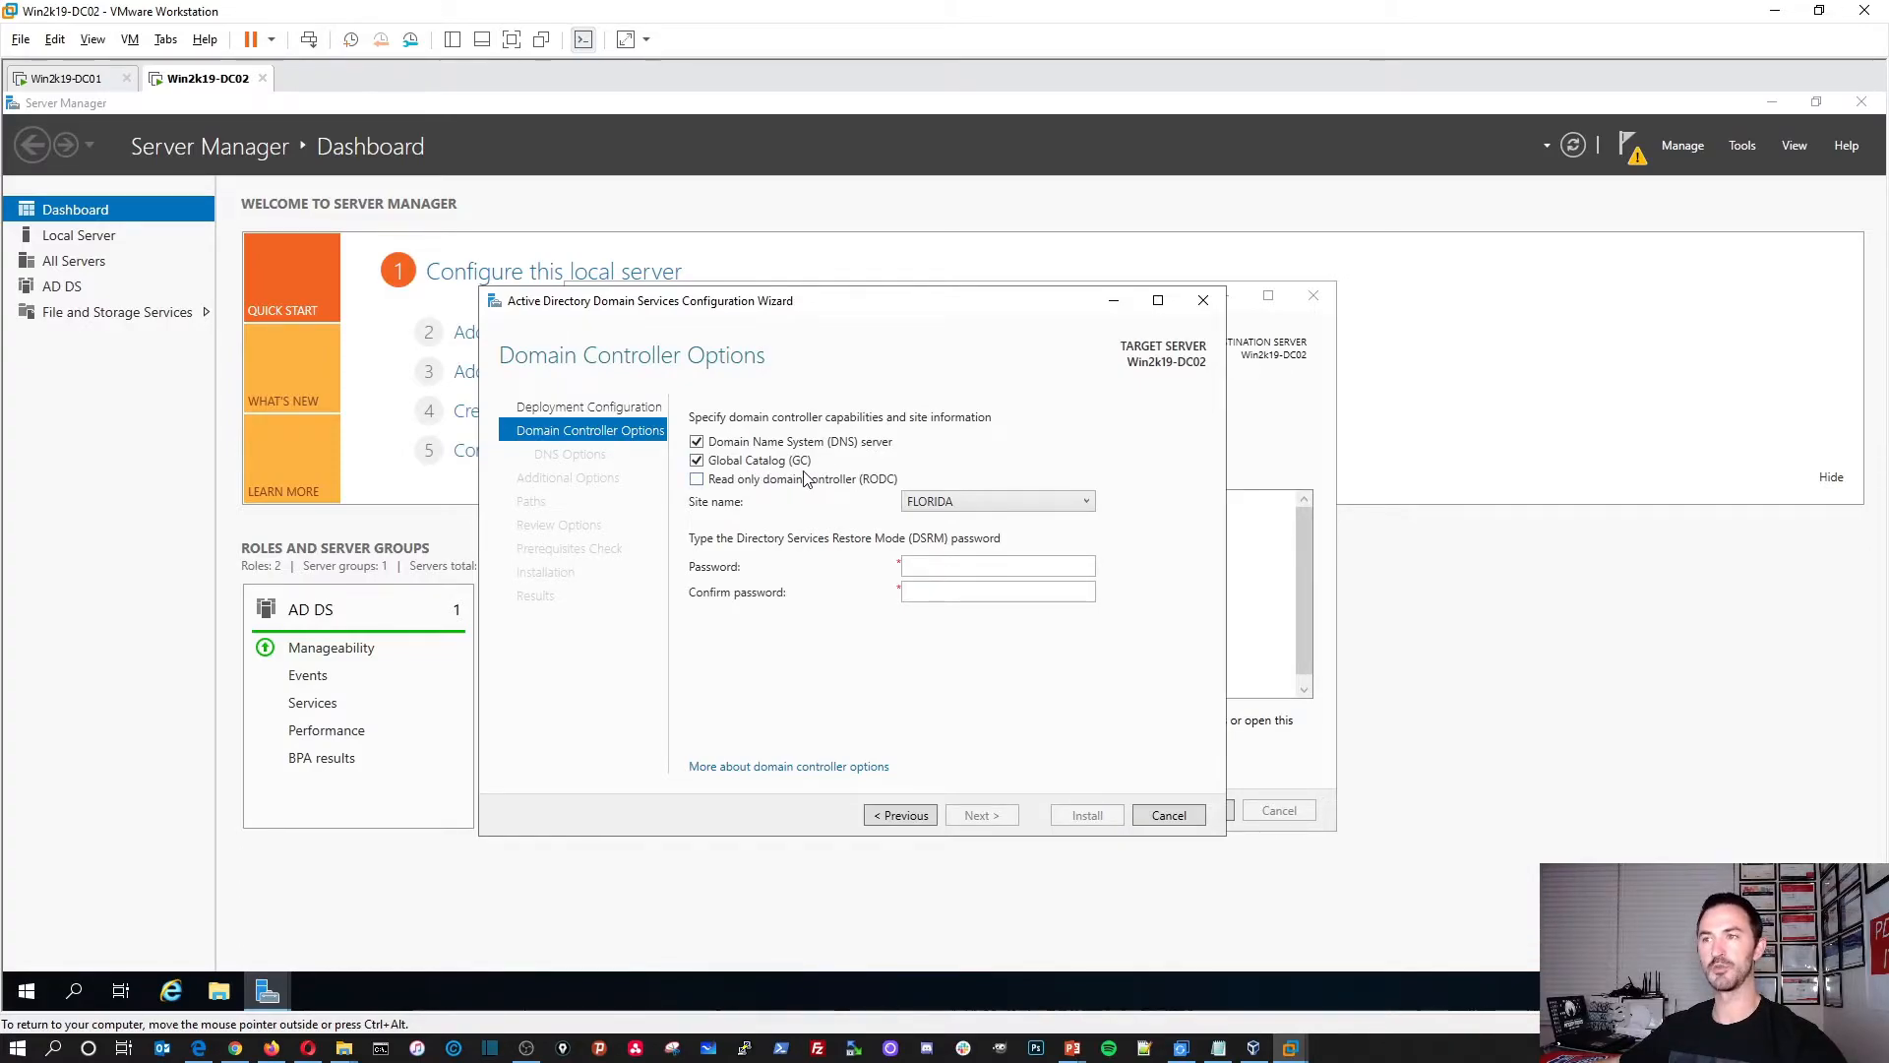
{"action": "left_click", "coordinate": [967, 504]}
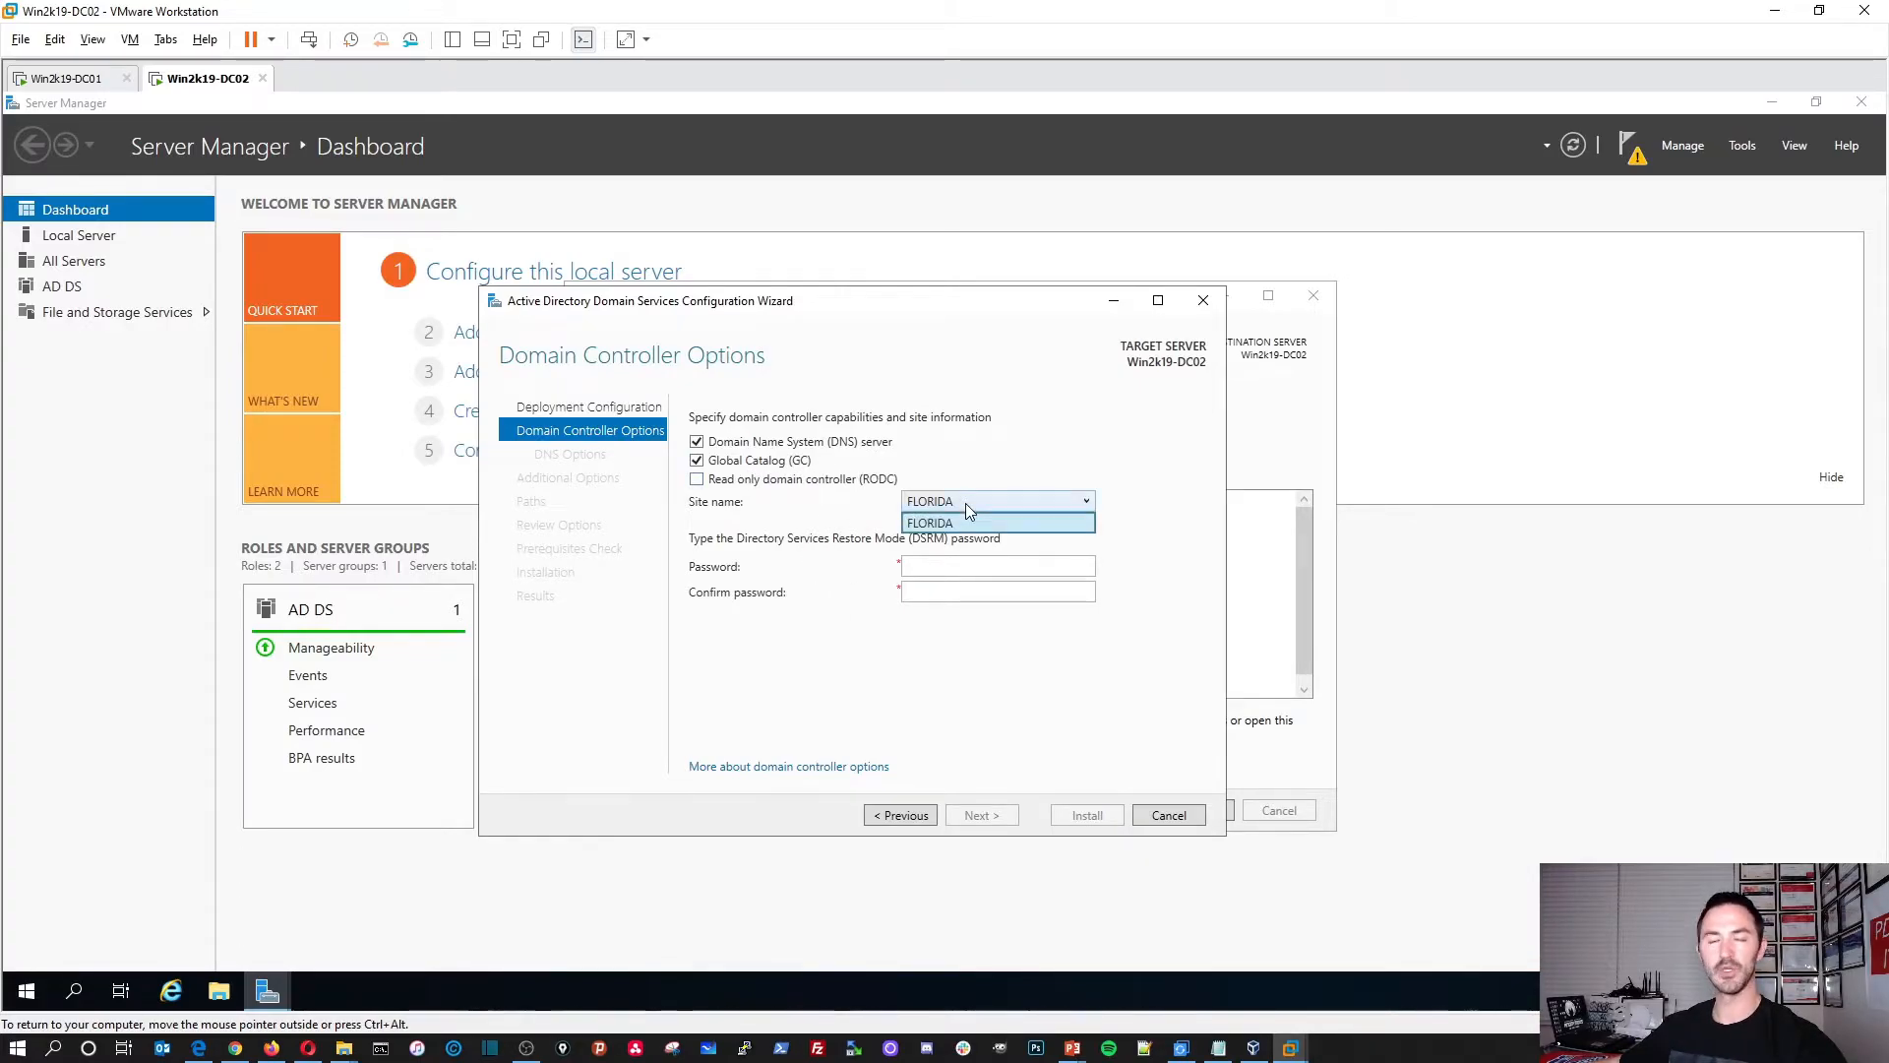
{"action": "left_click", "coordinate": [965, 504]}
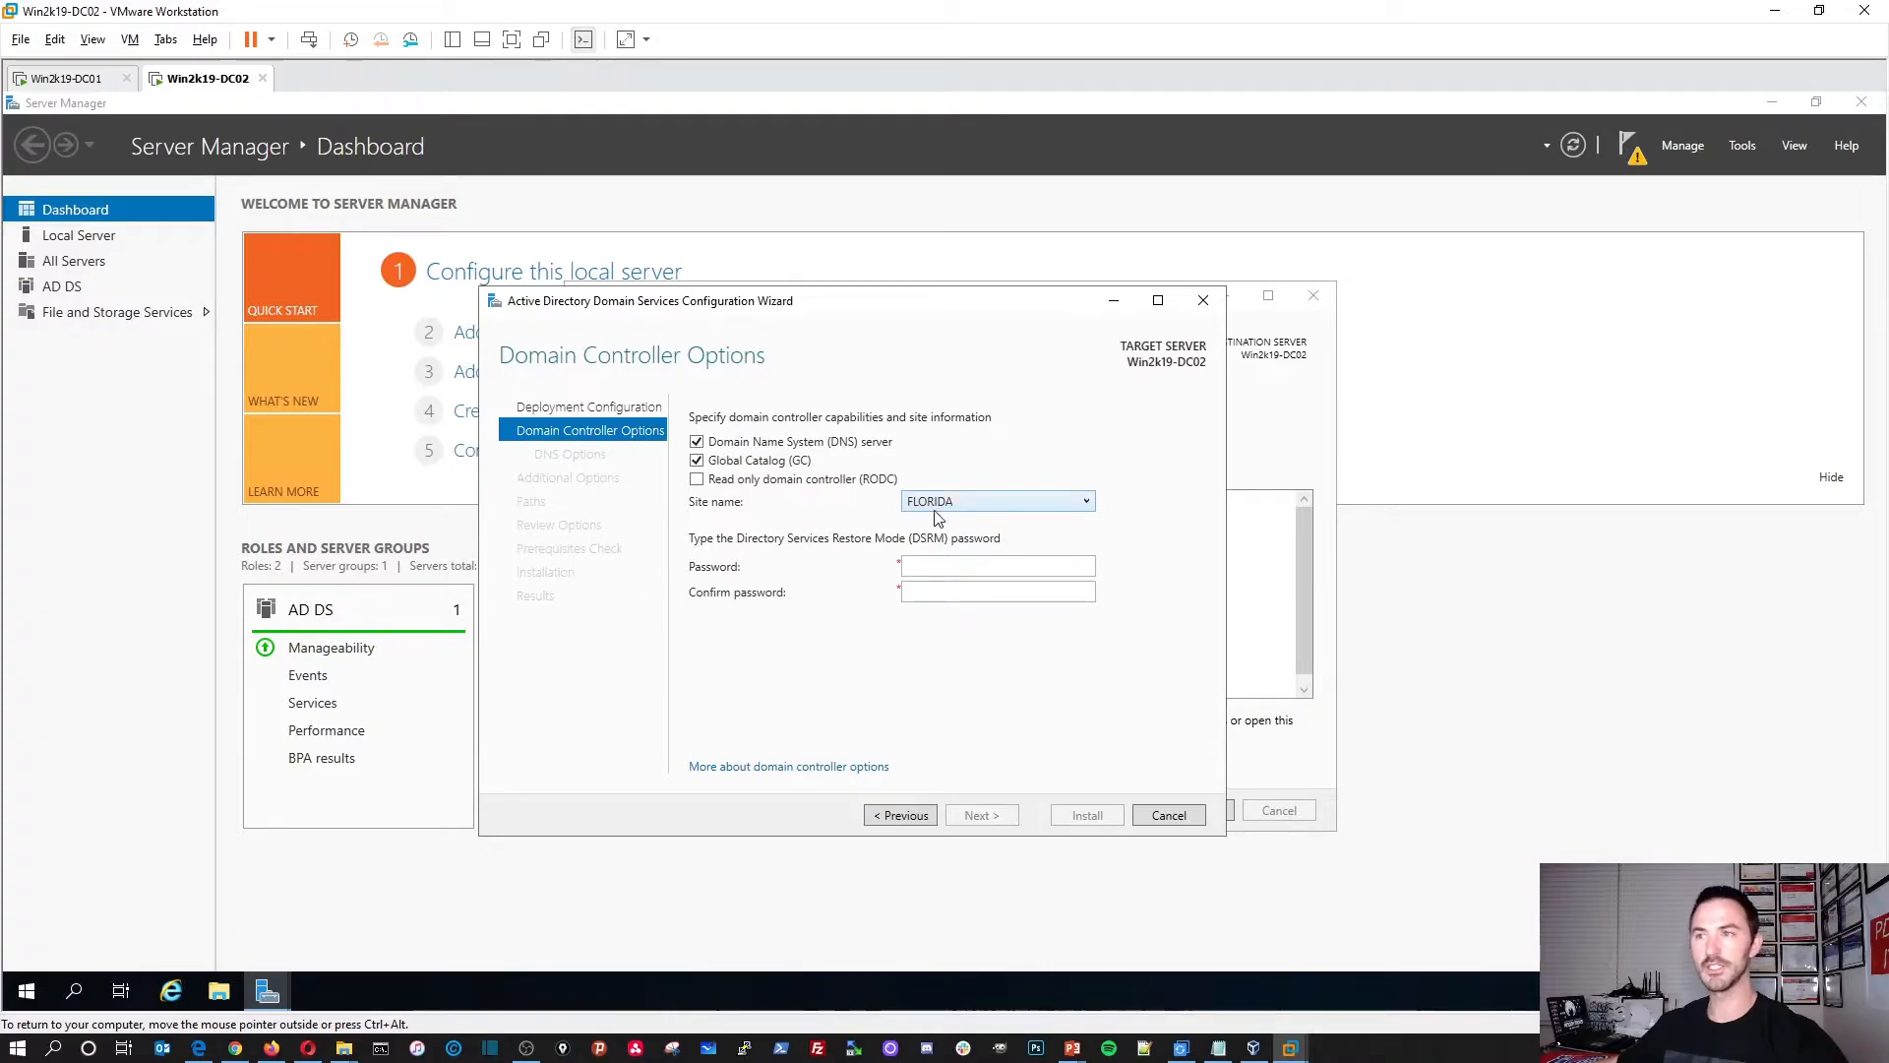
{"action": "left_click", "coordinate": [923, 565]}
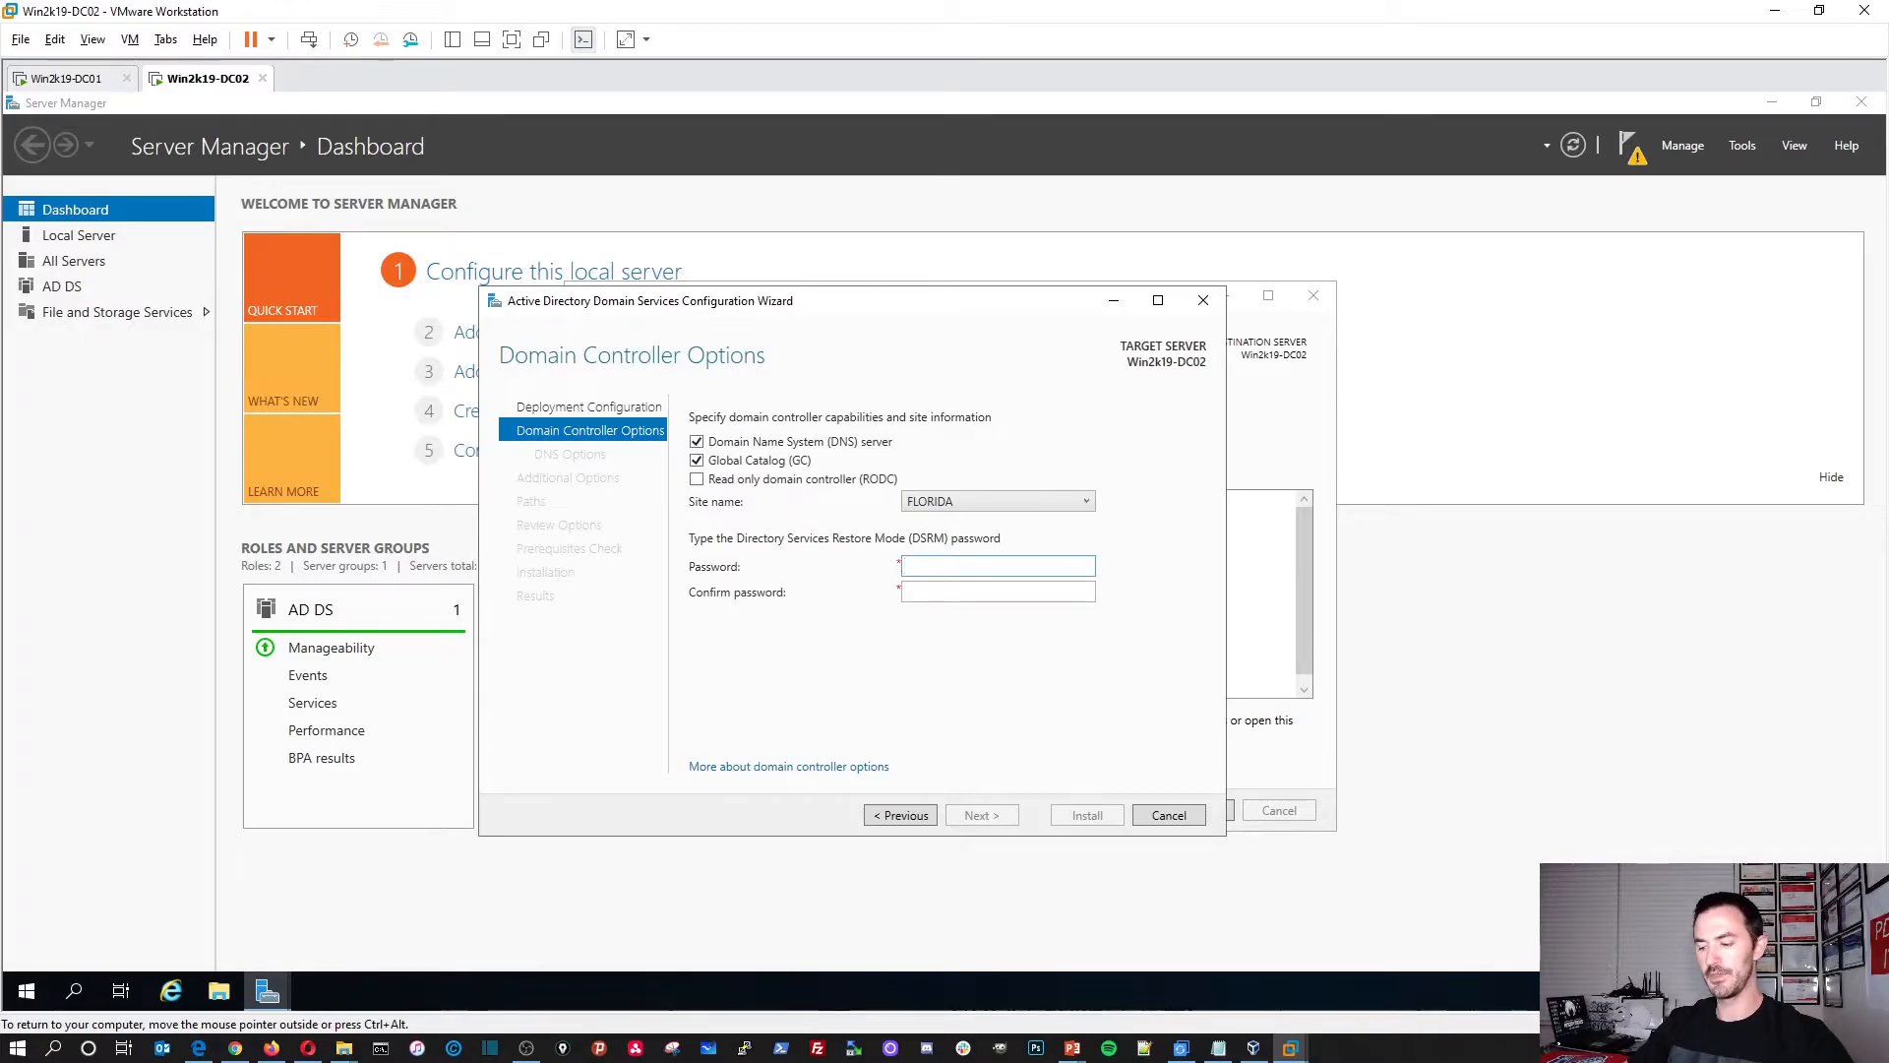
{"action": "type", "text": "a"}
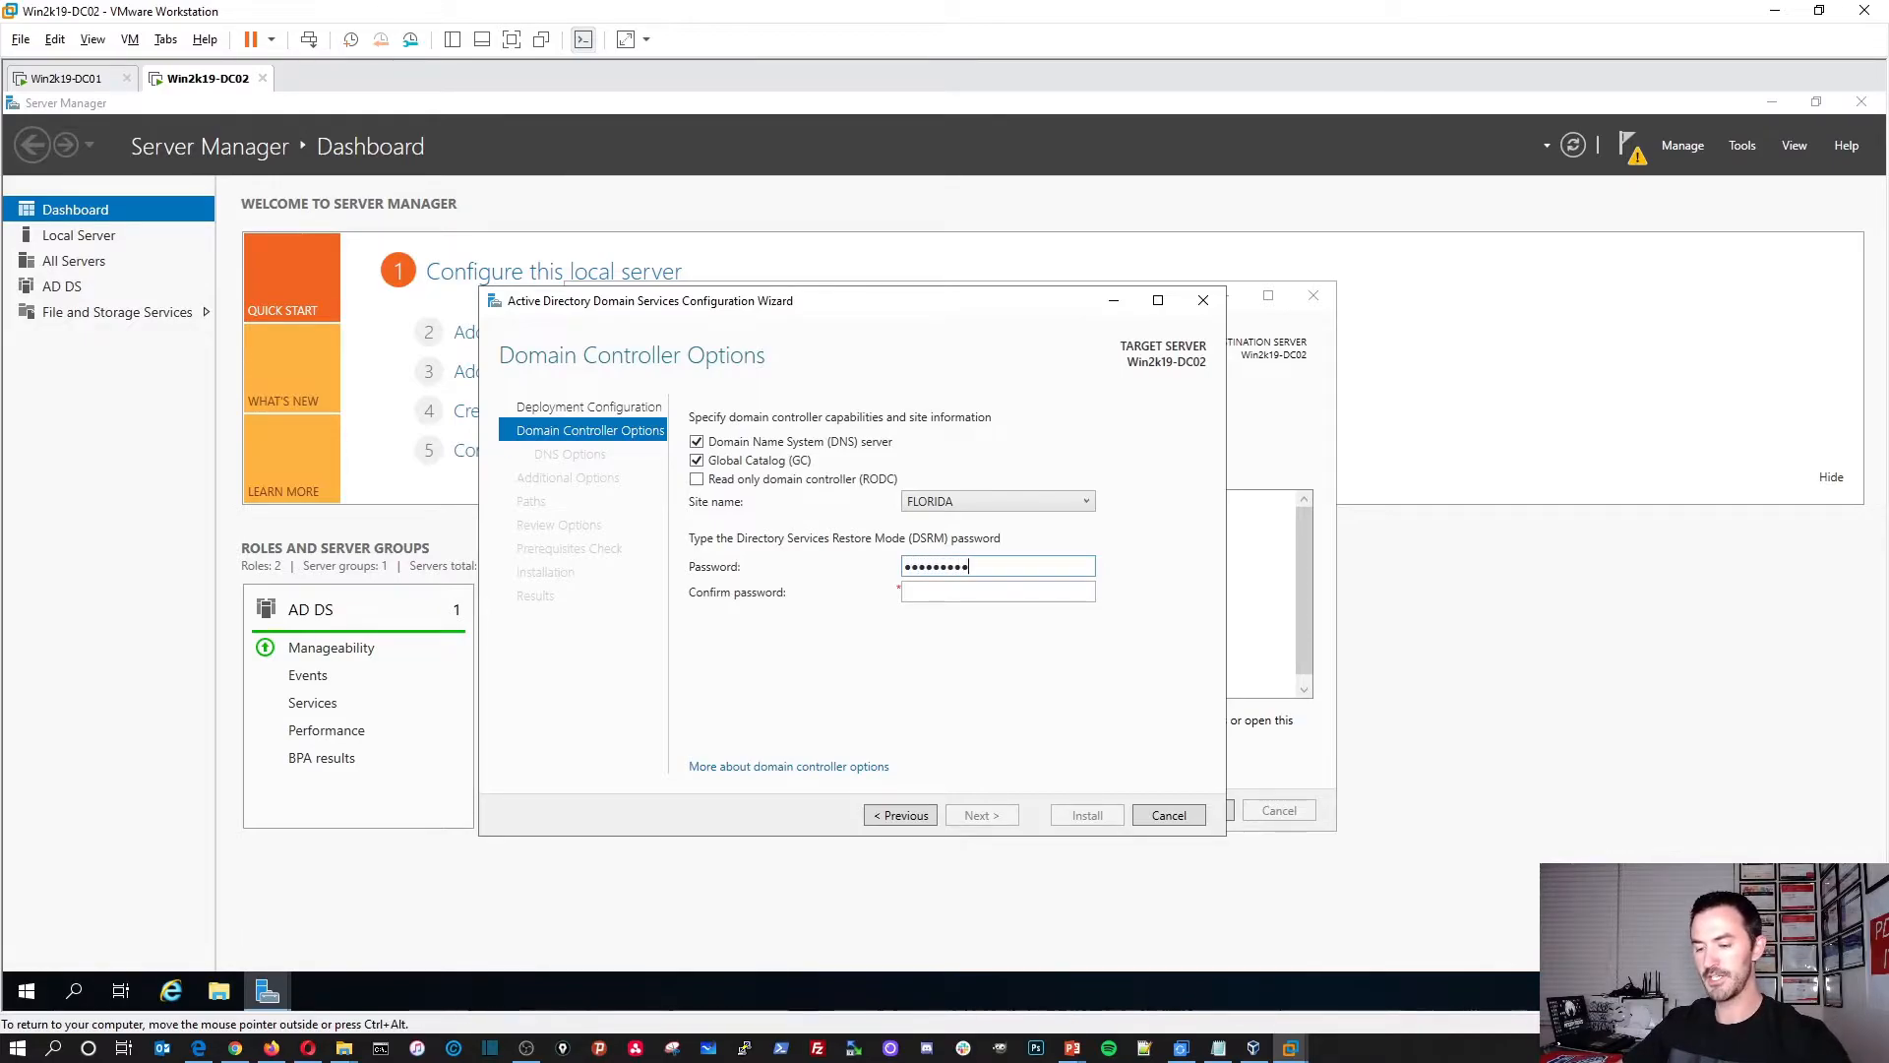
{"action": "key", "text": "Tab"}
{"action": "type", "text": "Passwor"}
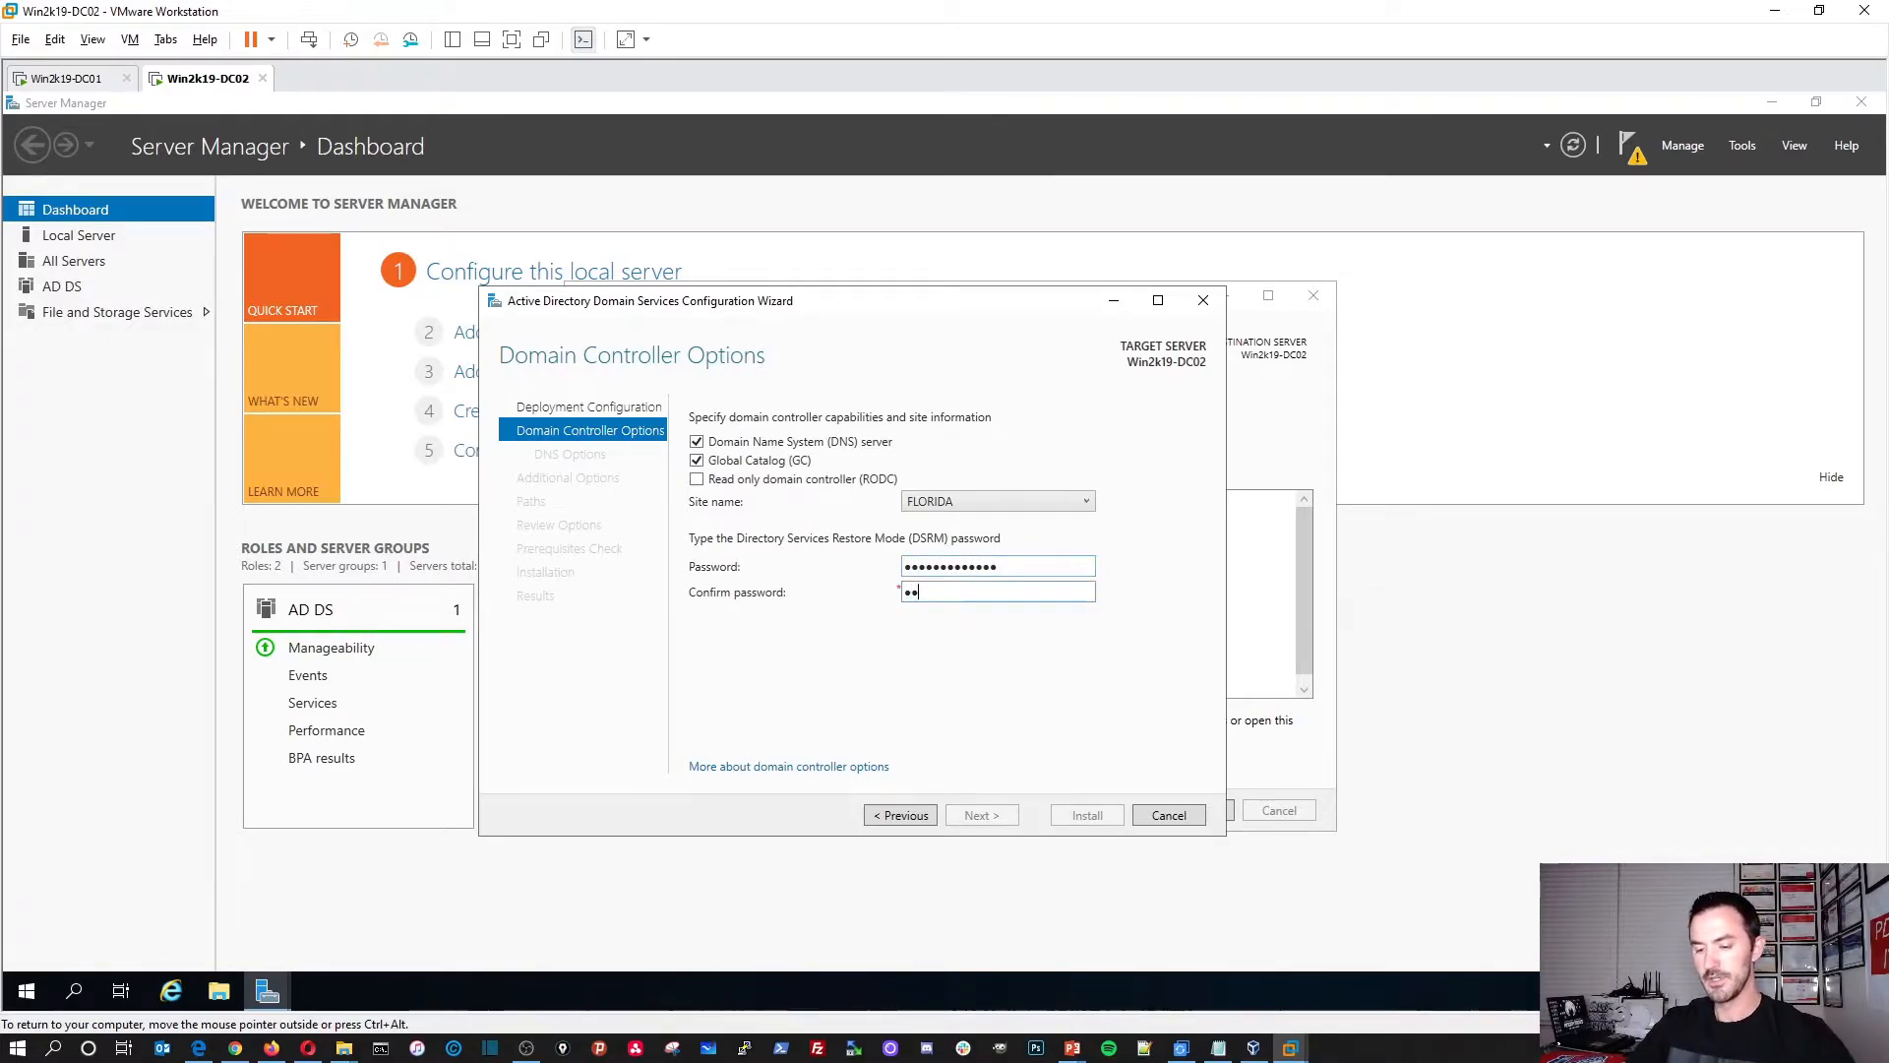
{"action": "type", "text": "123"}
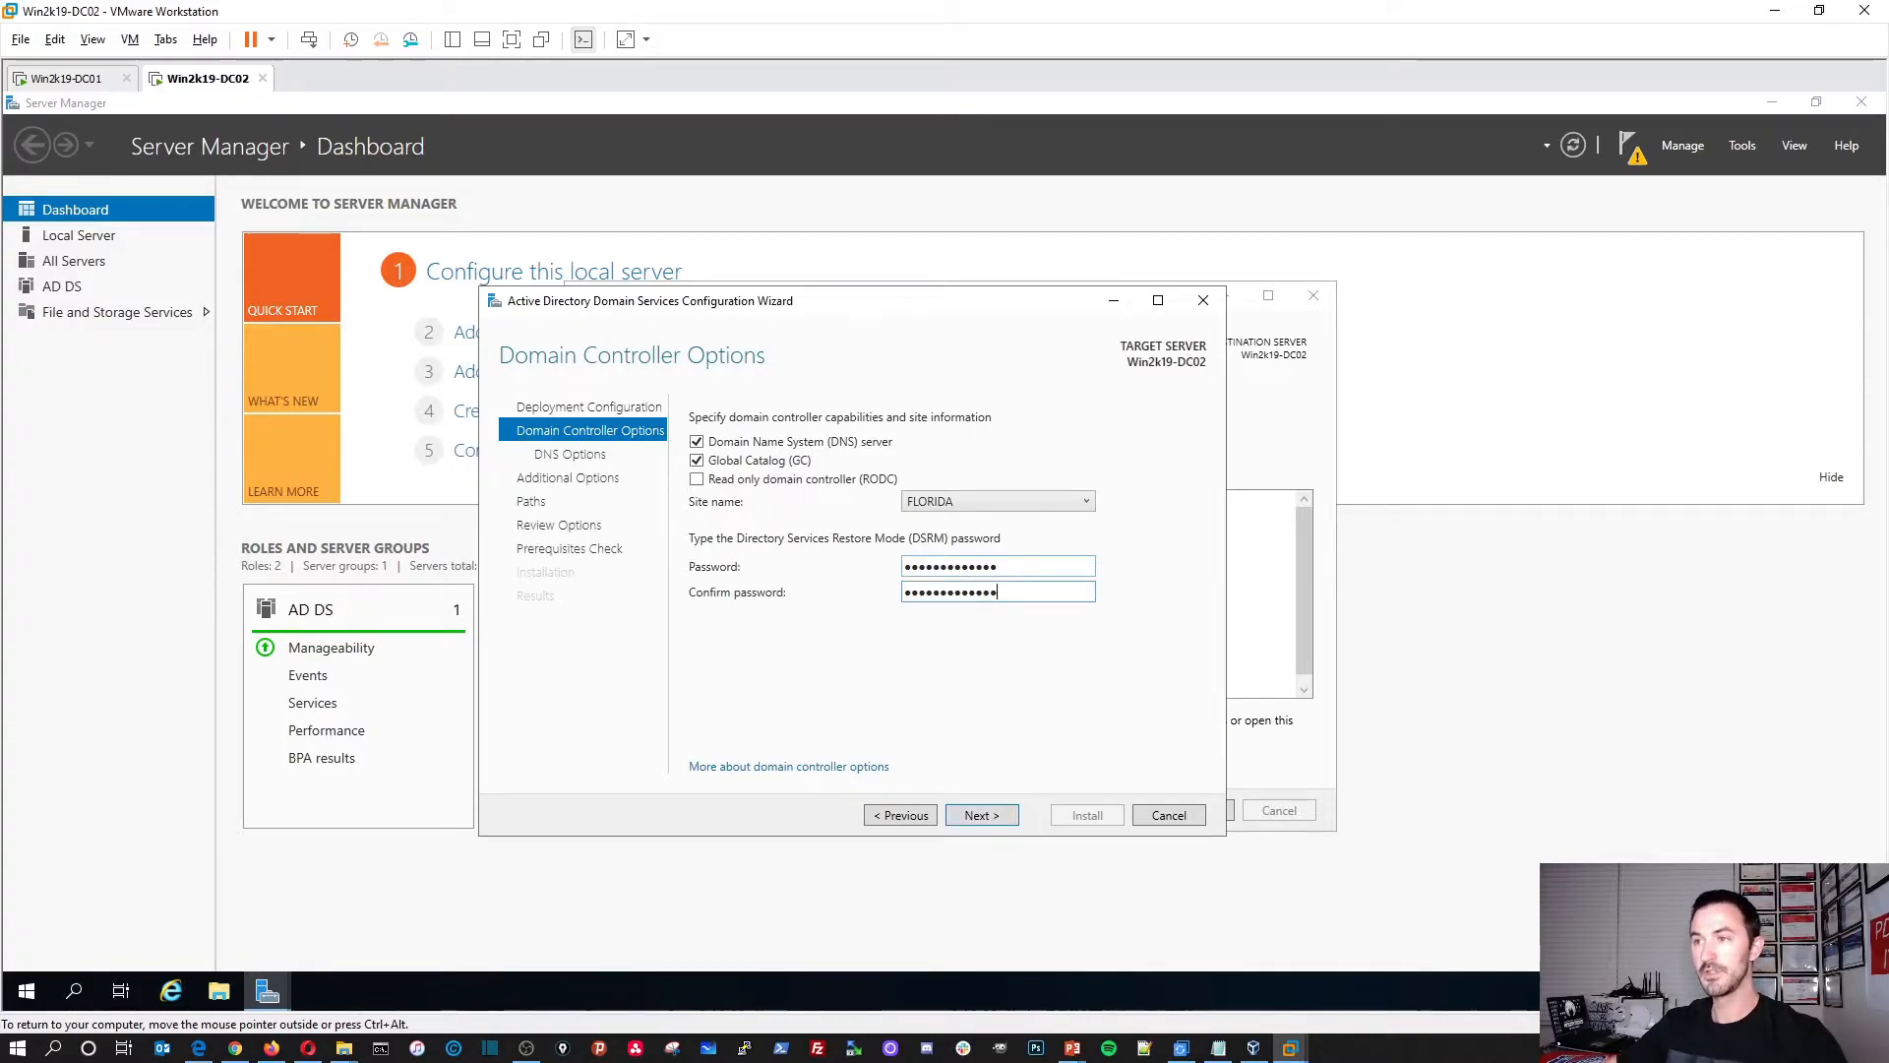
{"action": "left_click", "coordinate": [981, 816]}
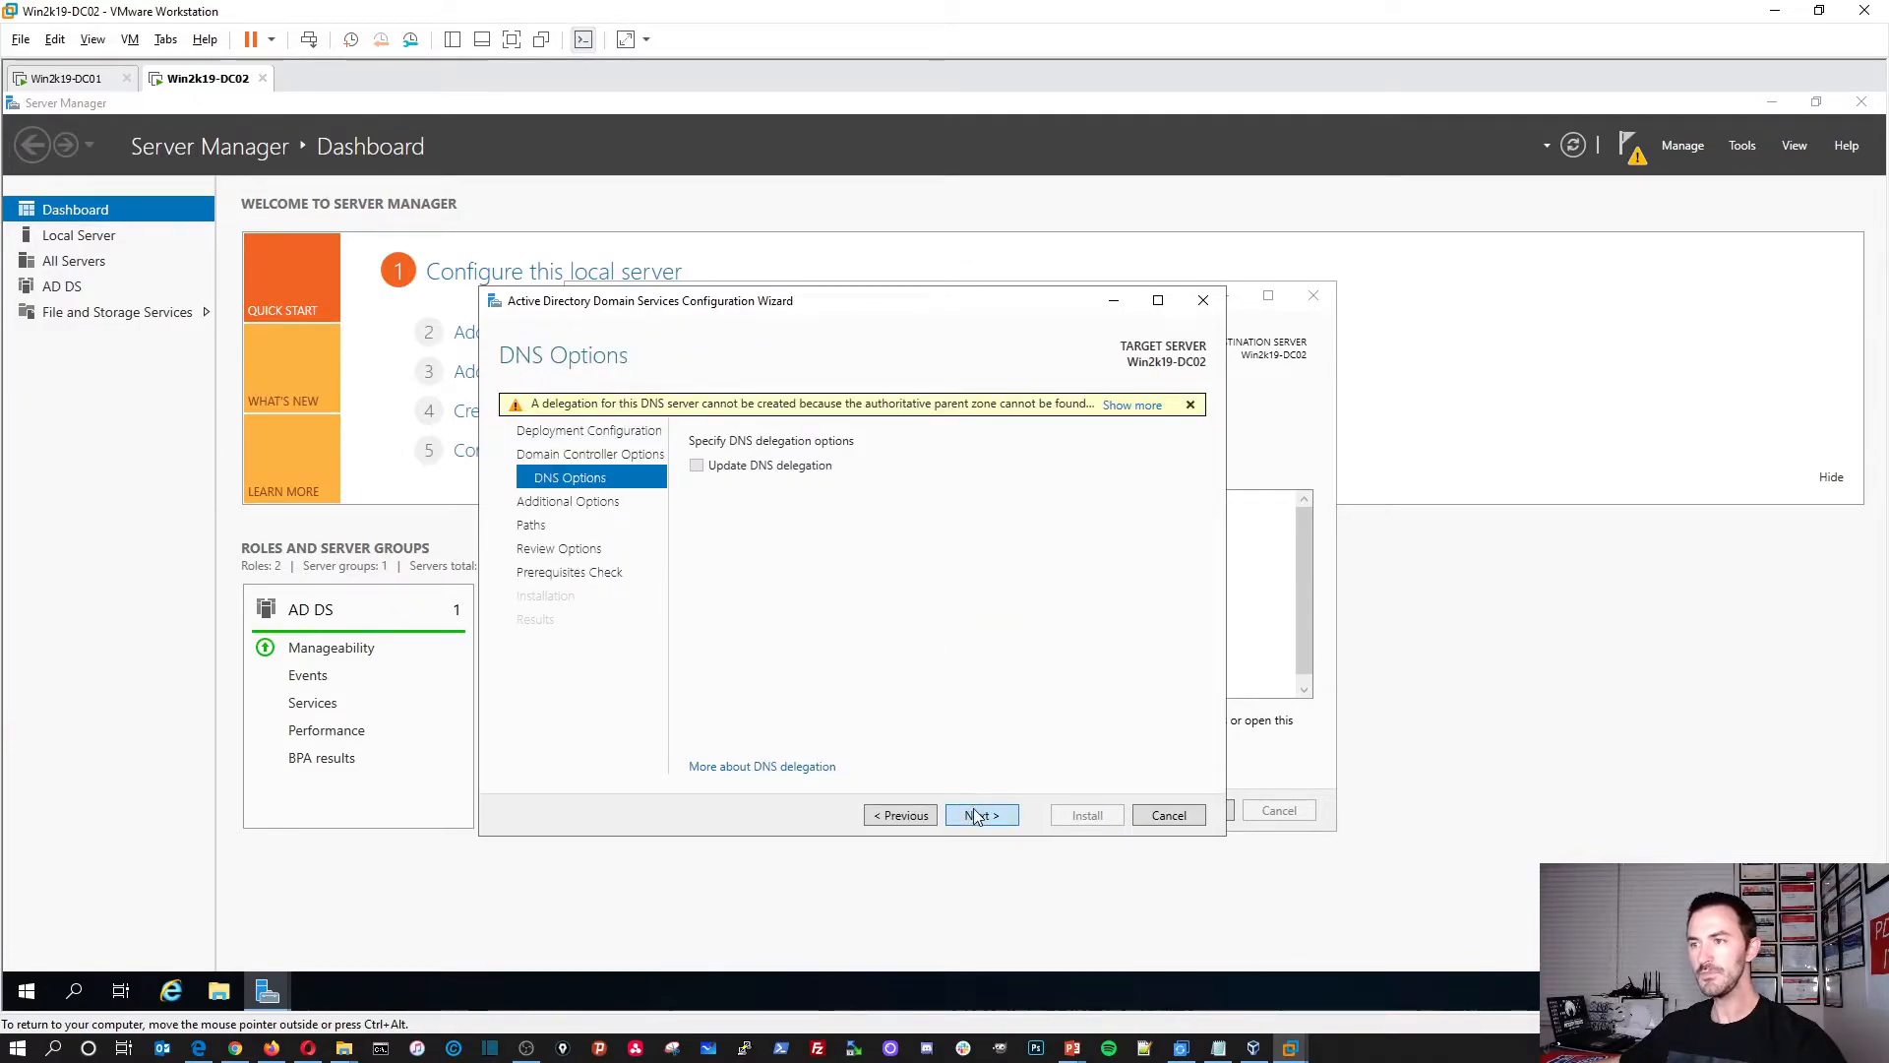
Step: Accept DNS Options, replicate from Any domain controller, and keep the default database and SYSVOL paths
{"action": "left_click", "coordinate": [978, 816]}
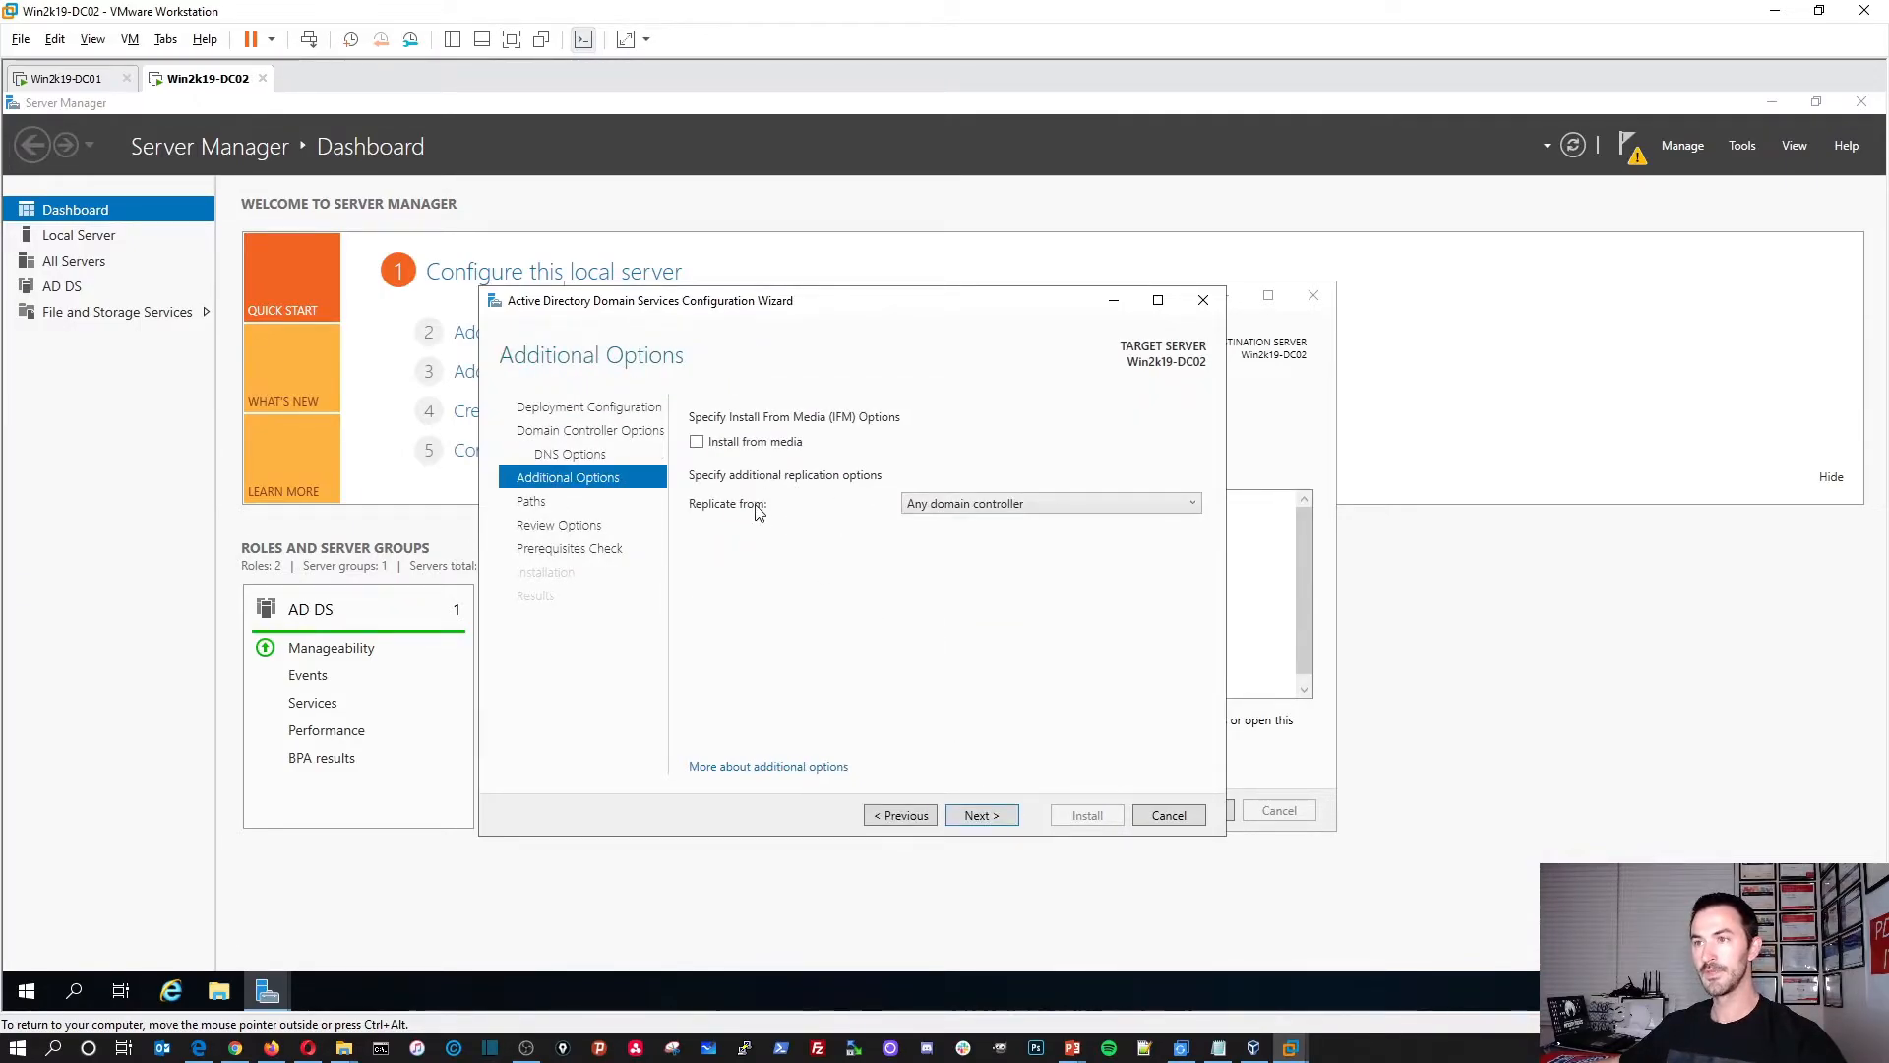
{"action": "left_click", "coordinate": [947, 504]}
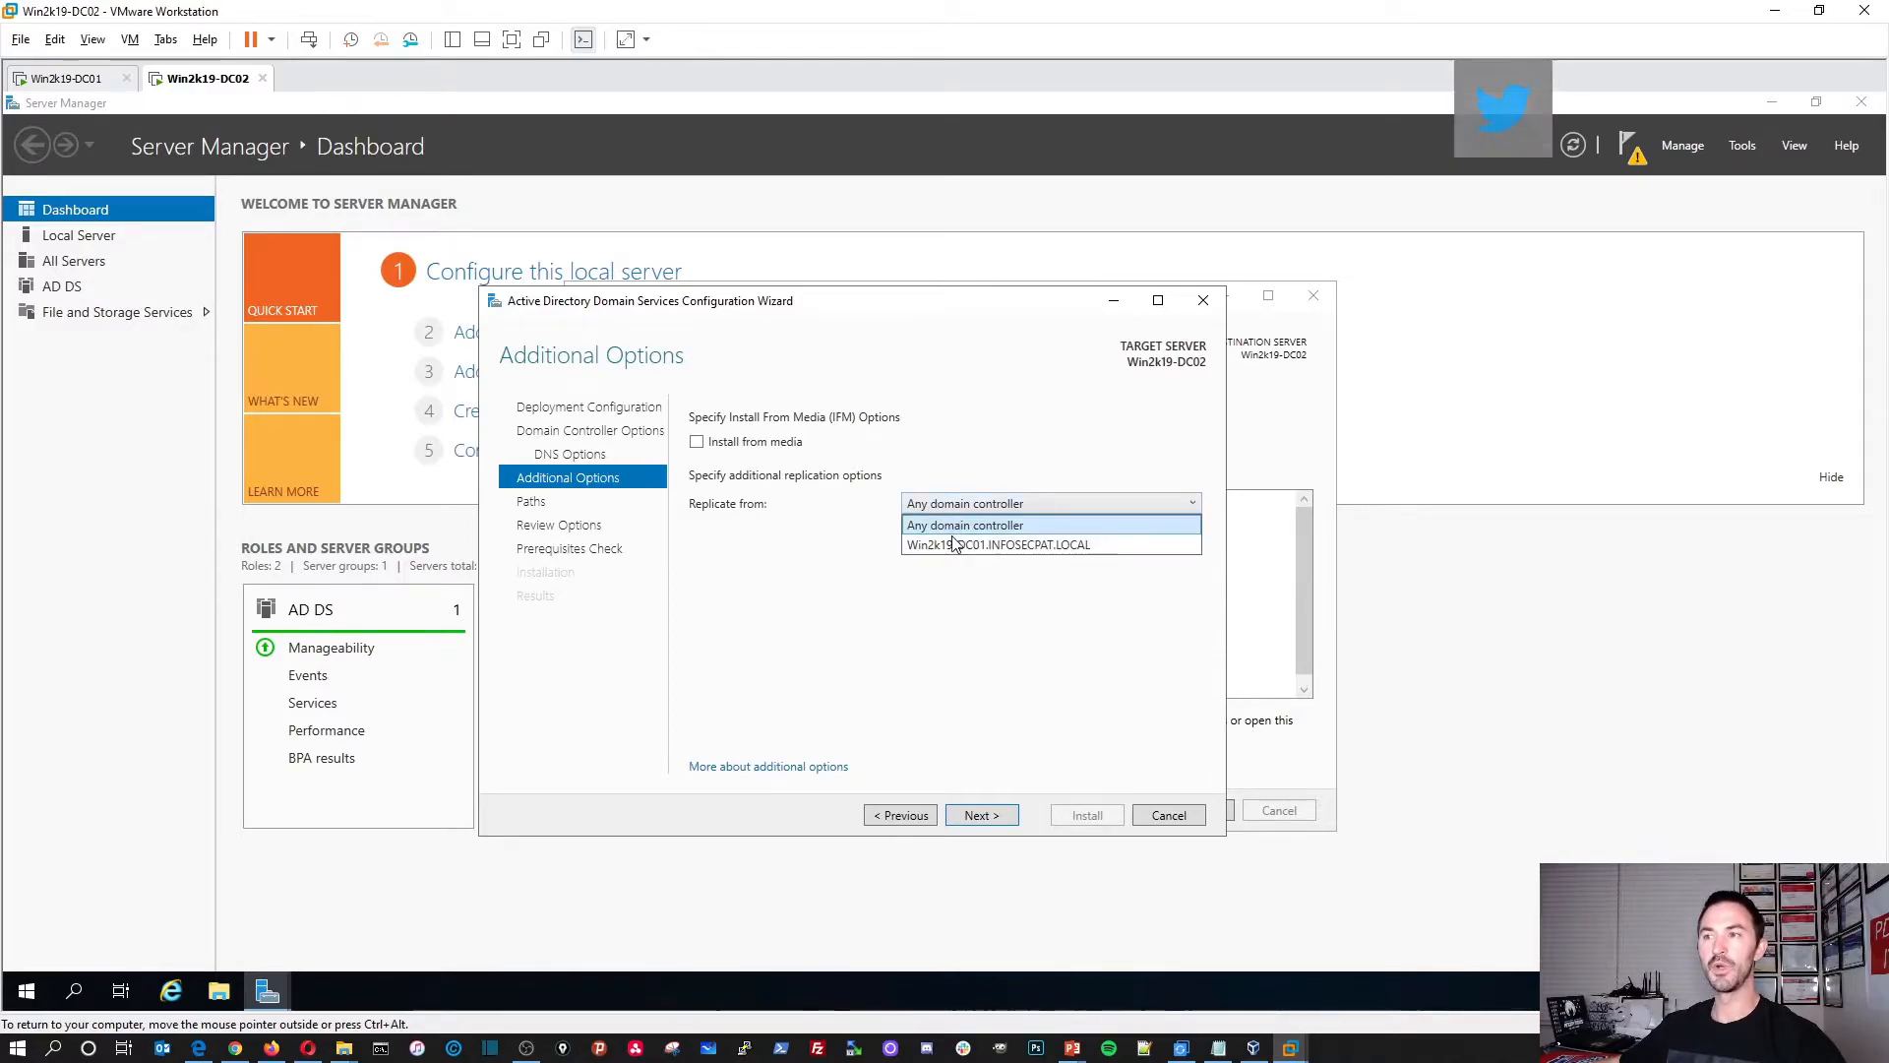
{"action": "left_click", "coordinate": [840, 676]}
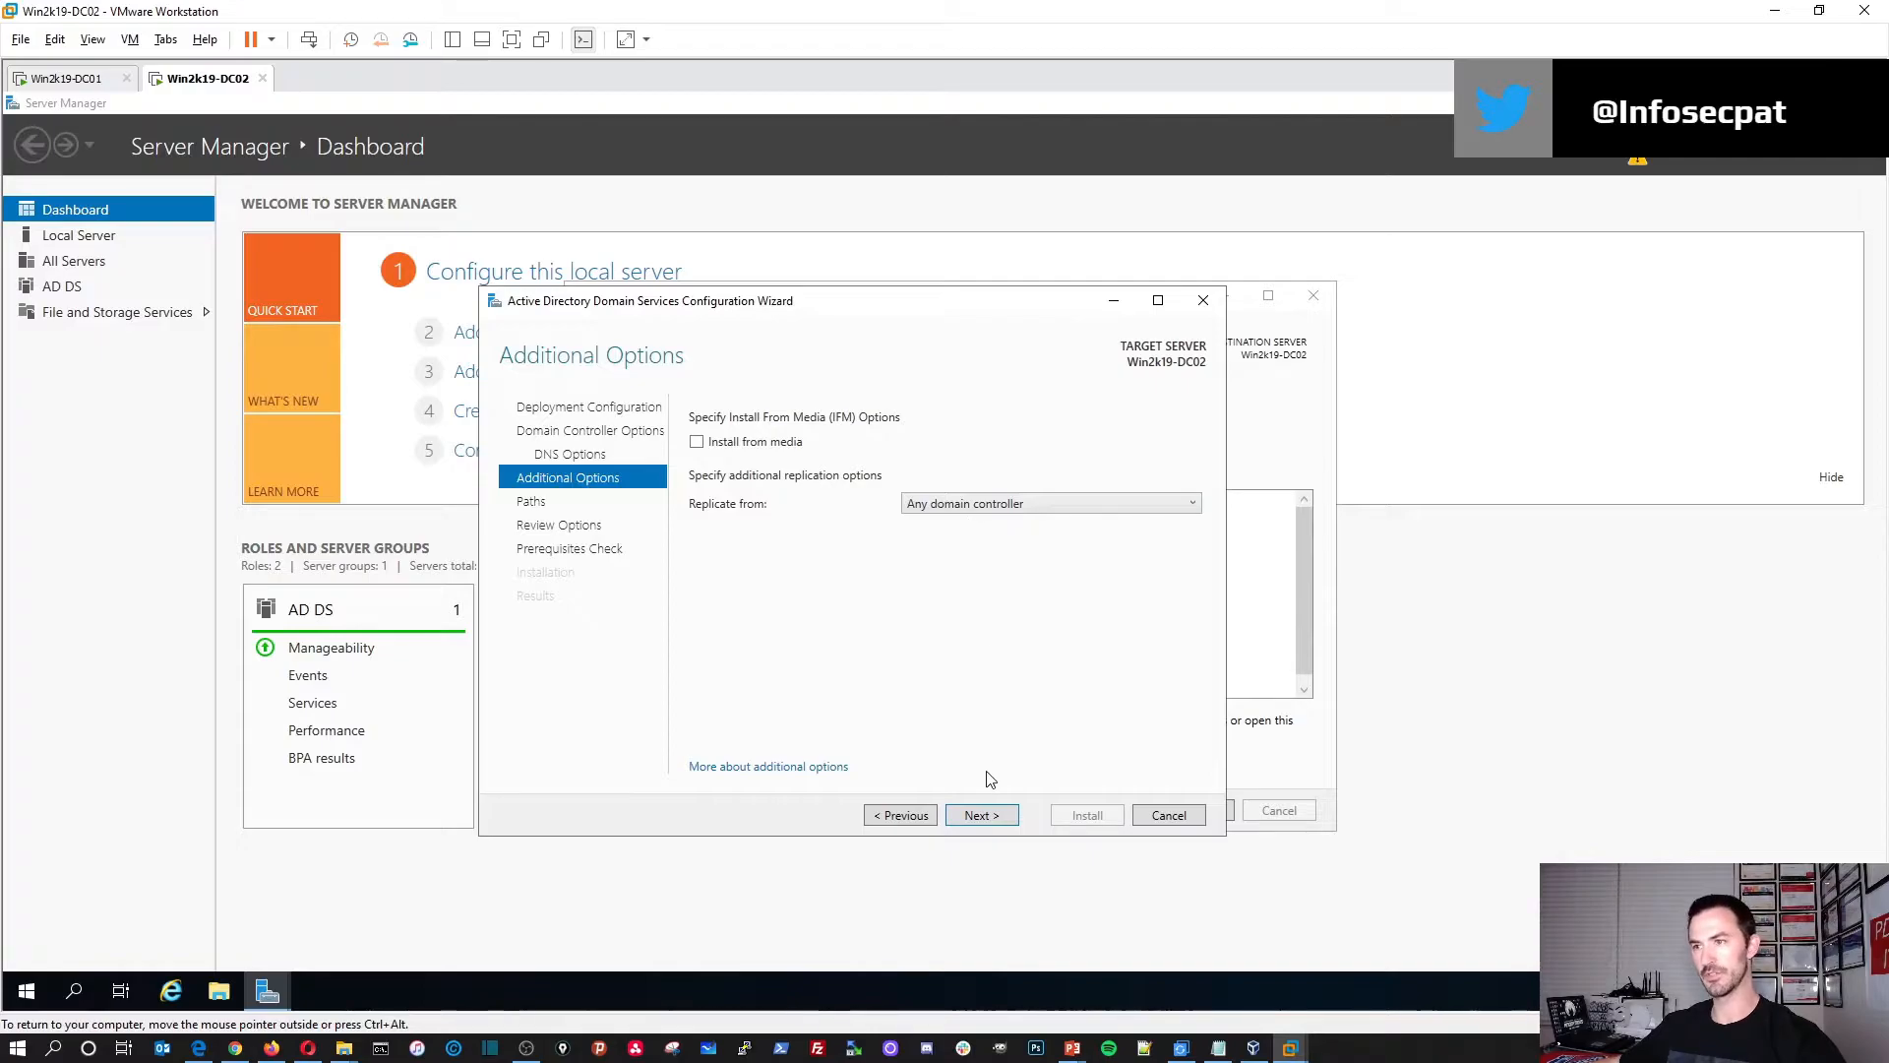
{"action": "left_click", "coordinate": [987, 817]}
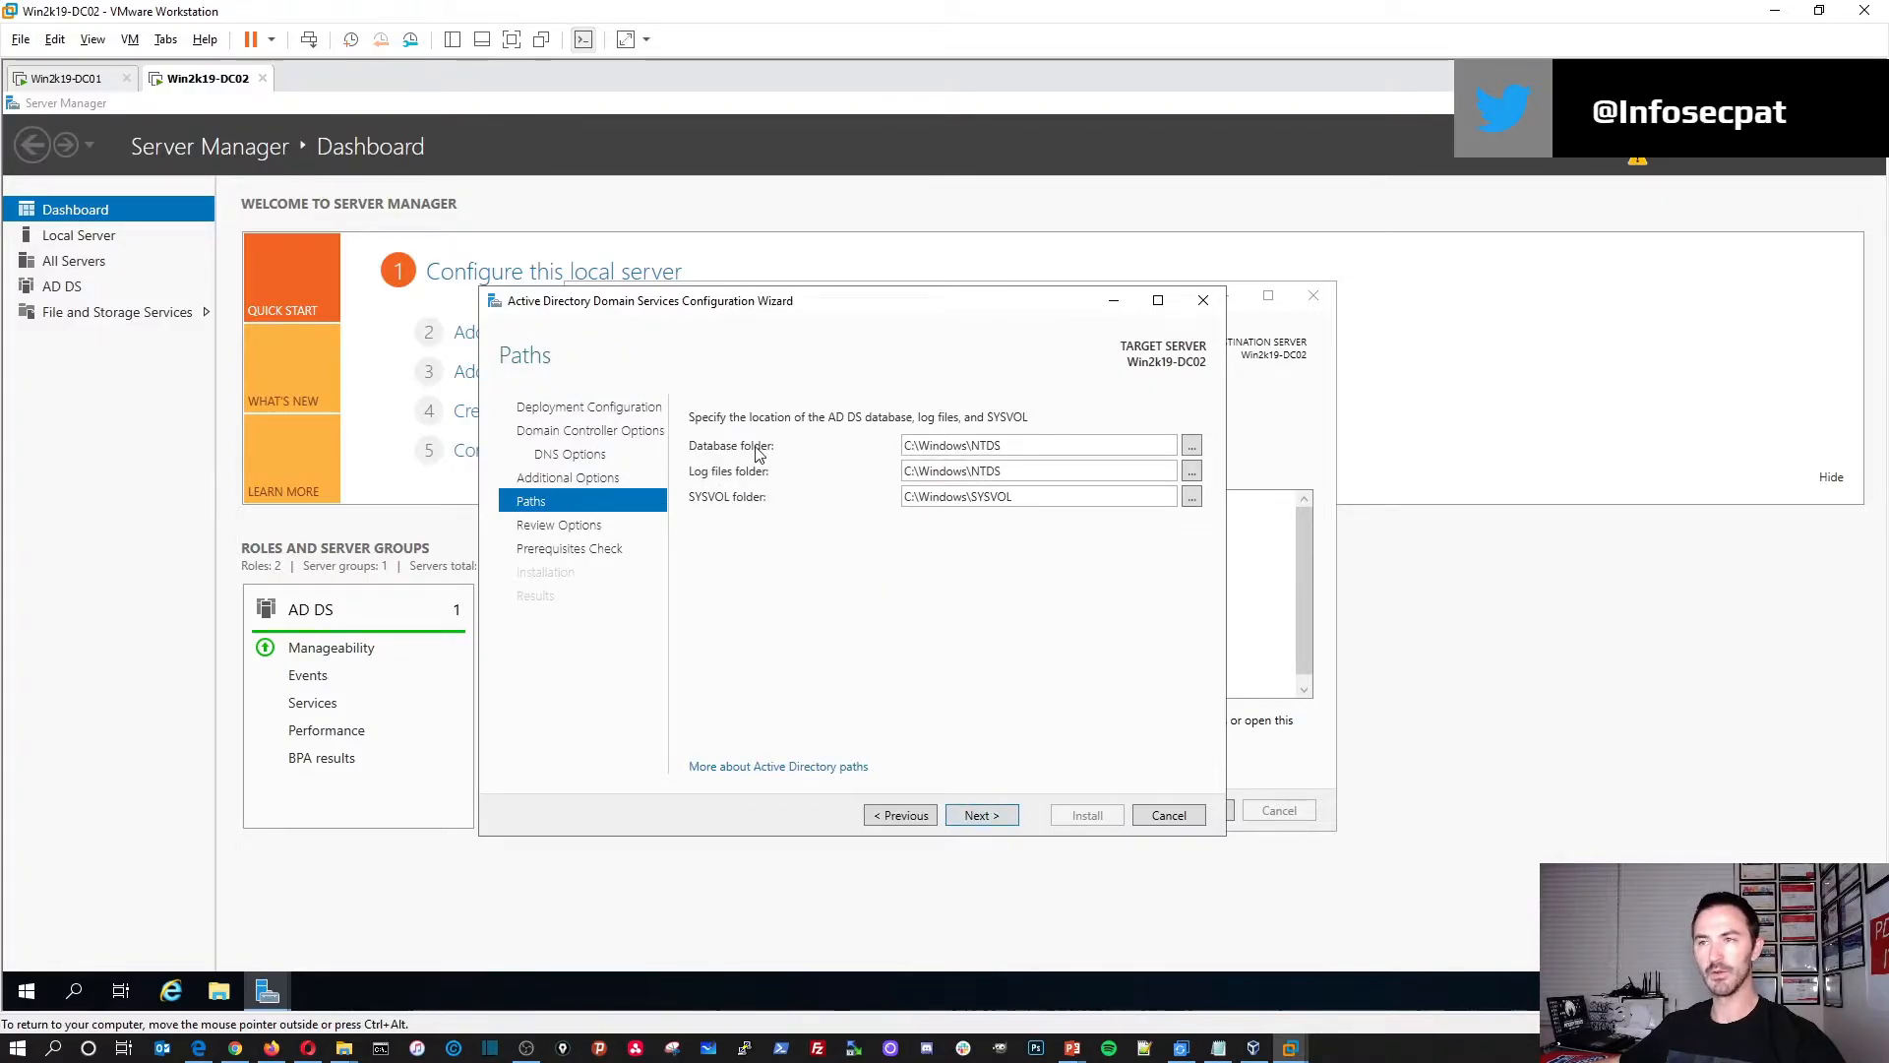
{"action": "left_click", "coordinate": [980, 817]}
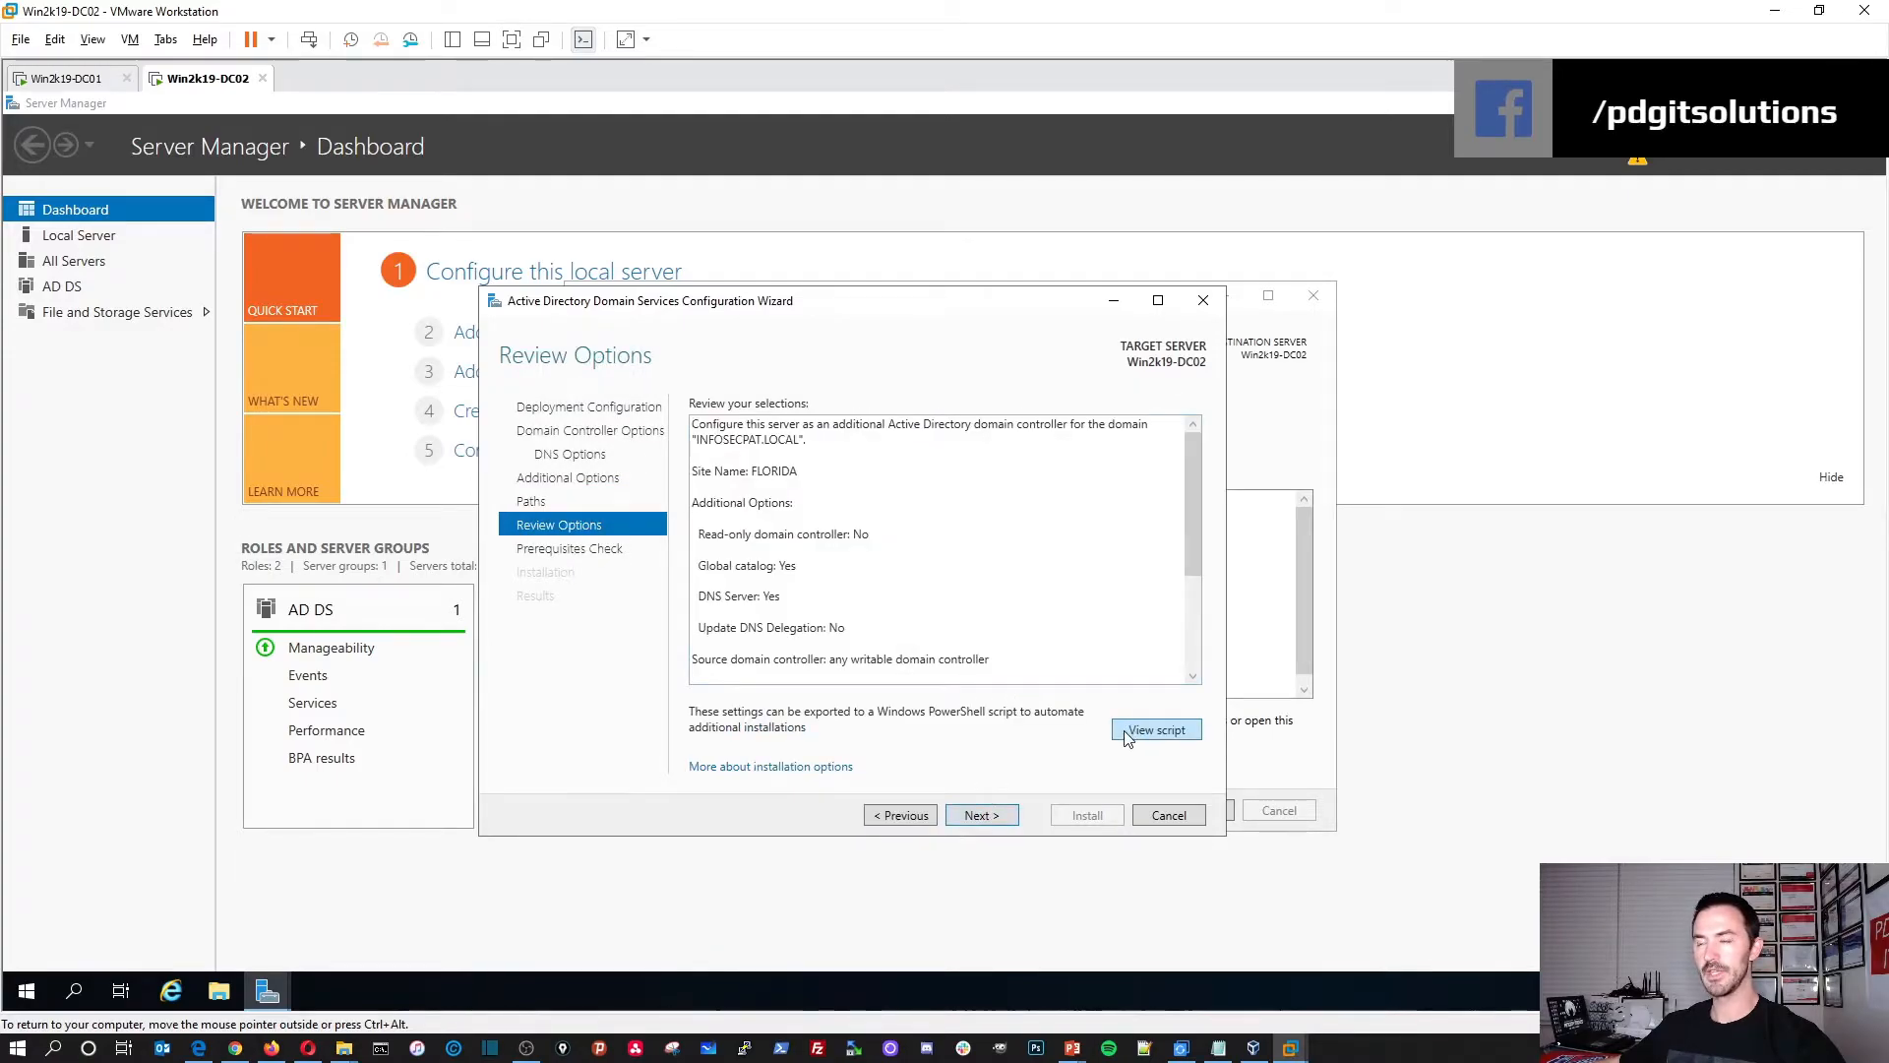
{"action": "left_click", "coordinate": [1156, 731]}
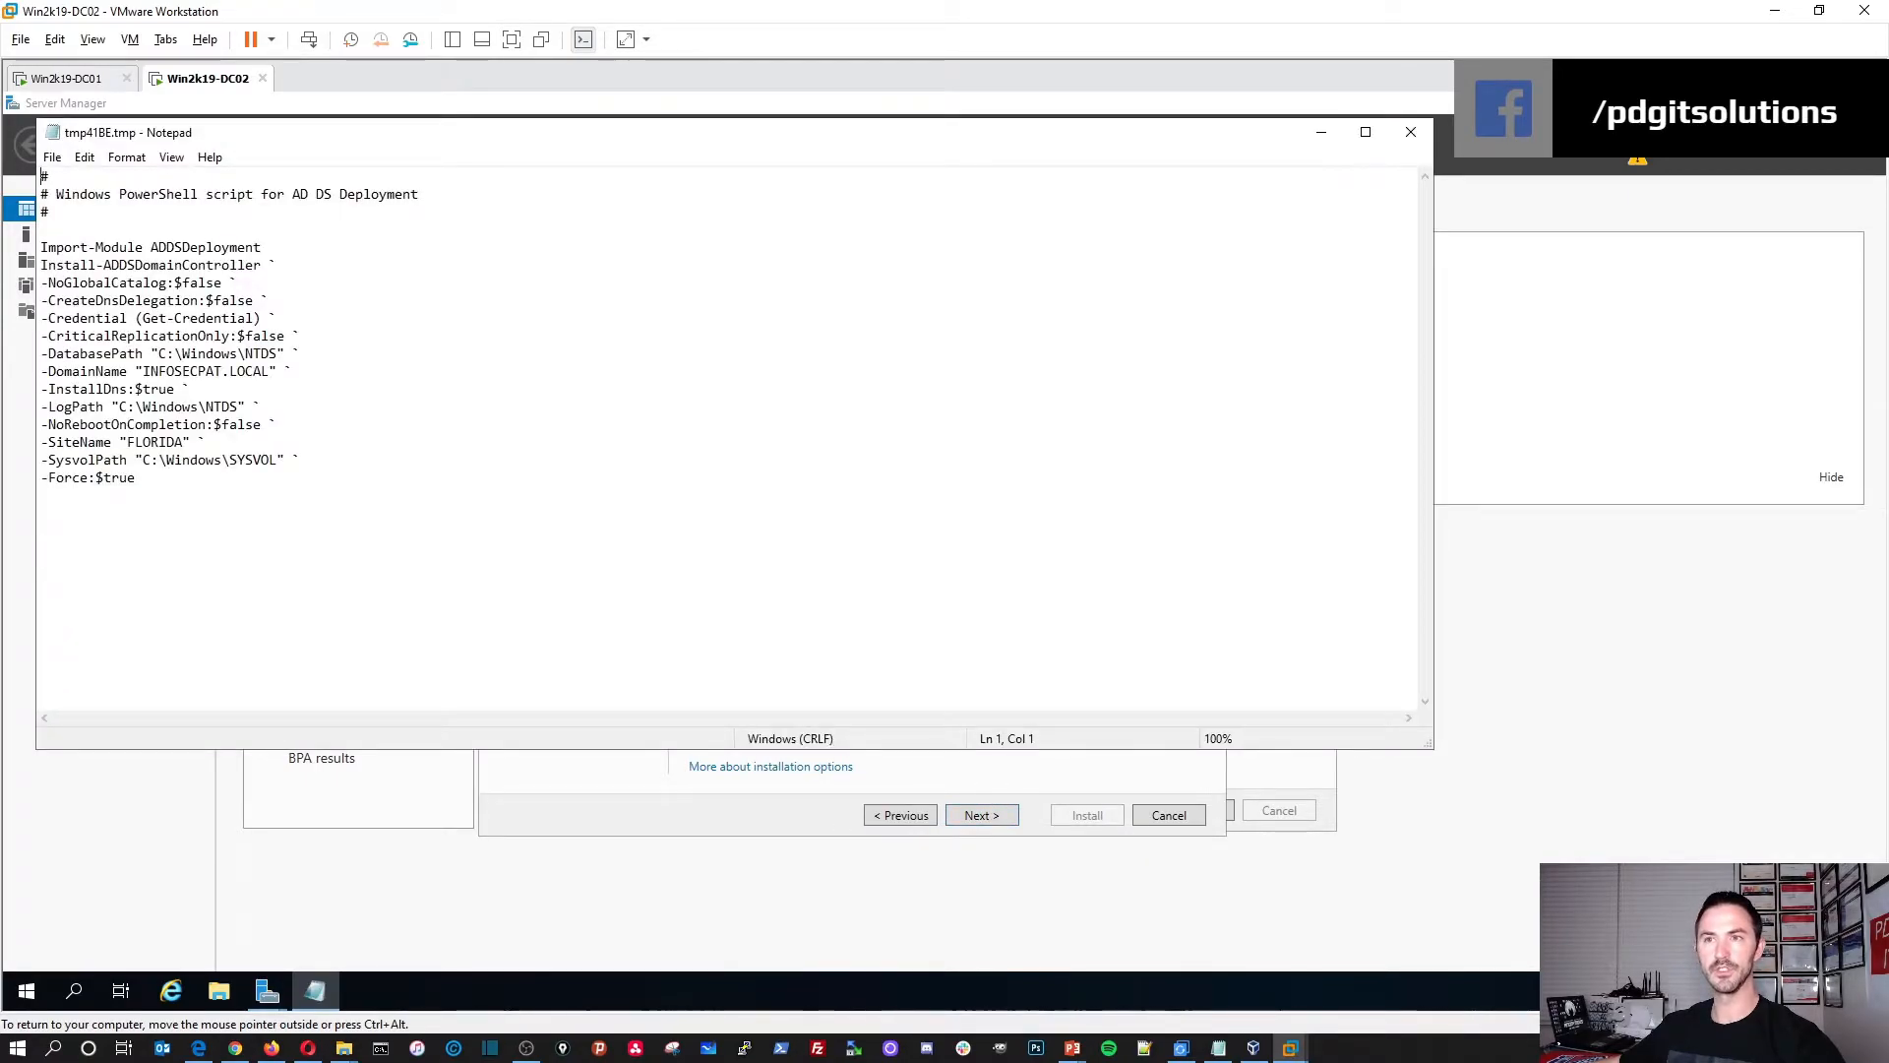
{"action": "left_click_drag", "start_coordinate": [142, 371], "coordinate": [261, 371]}
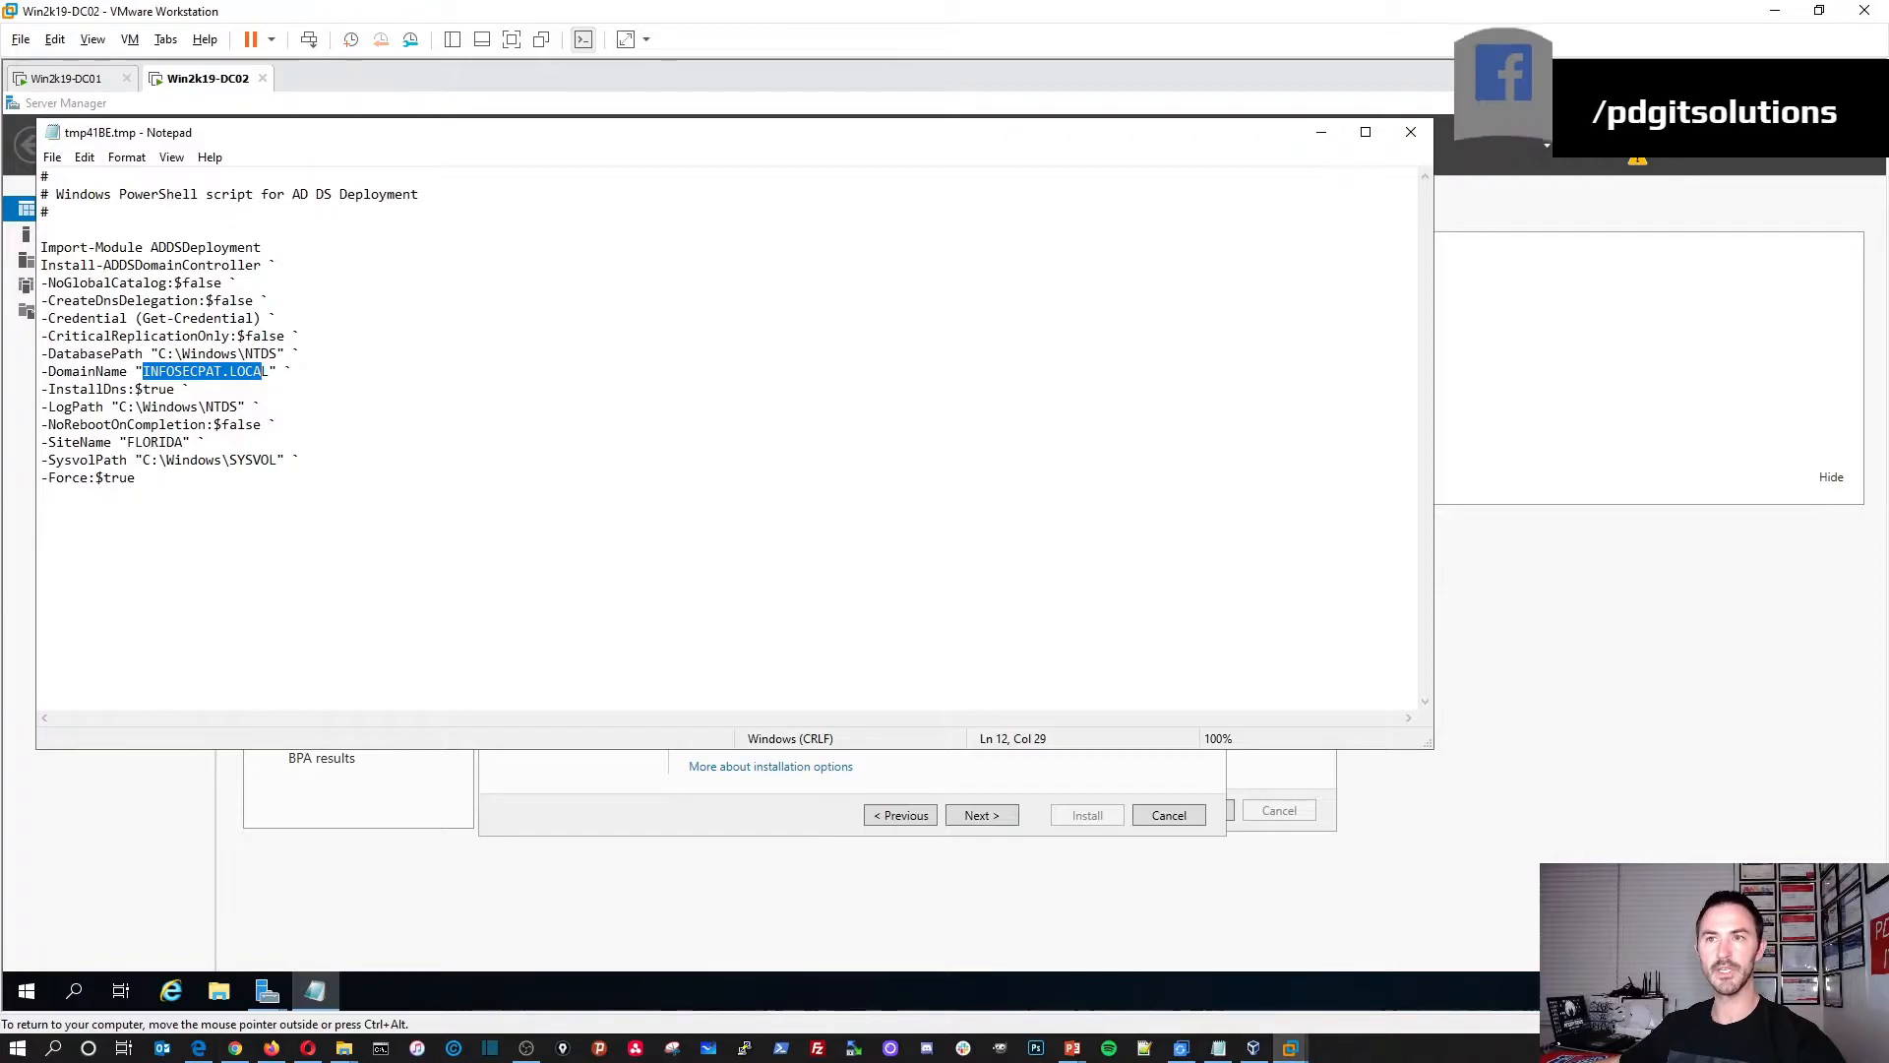
{"action": "double_click", "coordinate": [157, 442]}
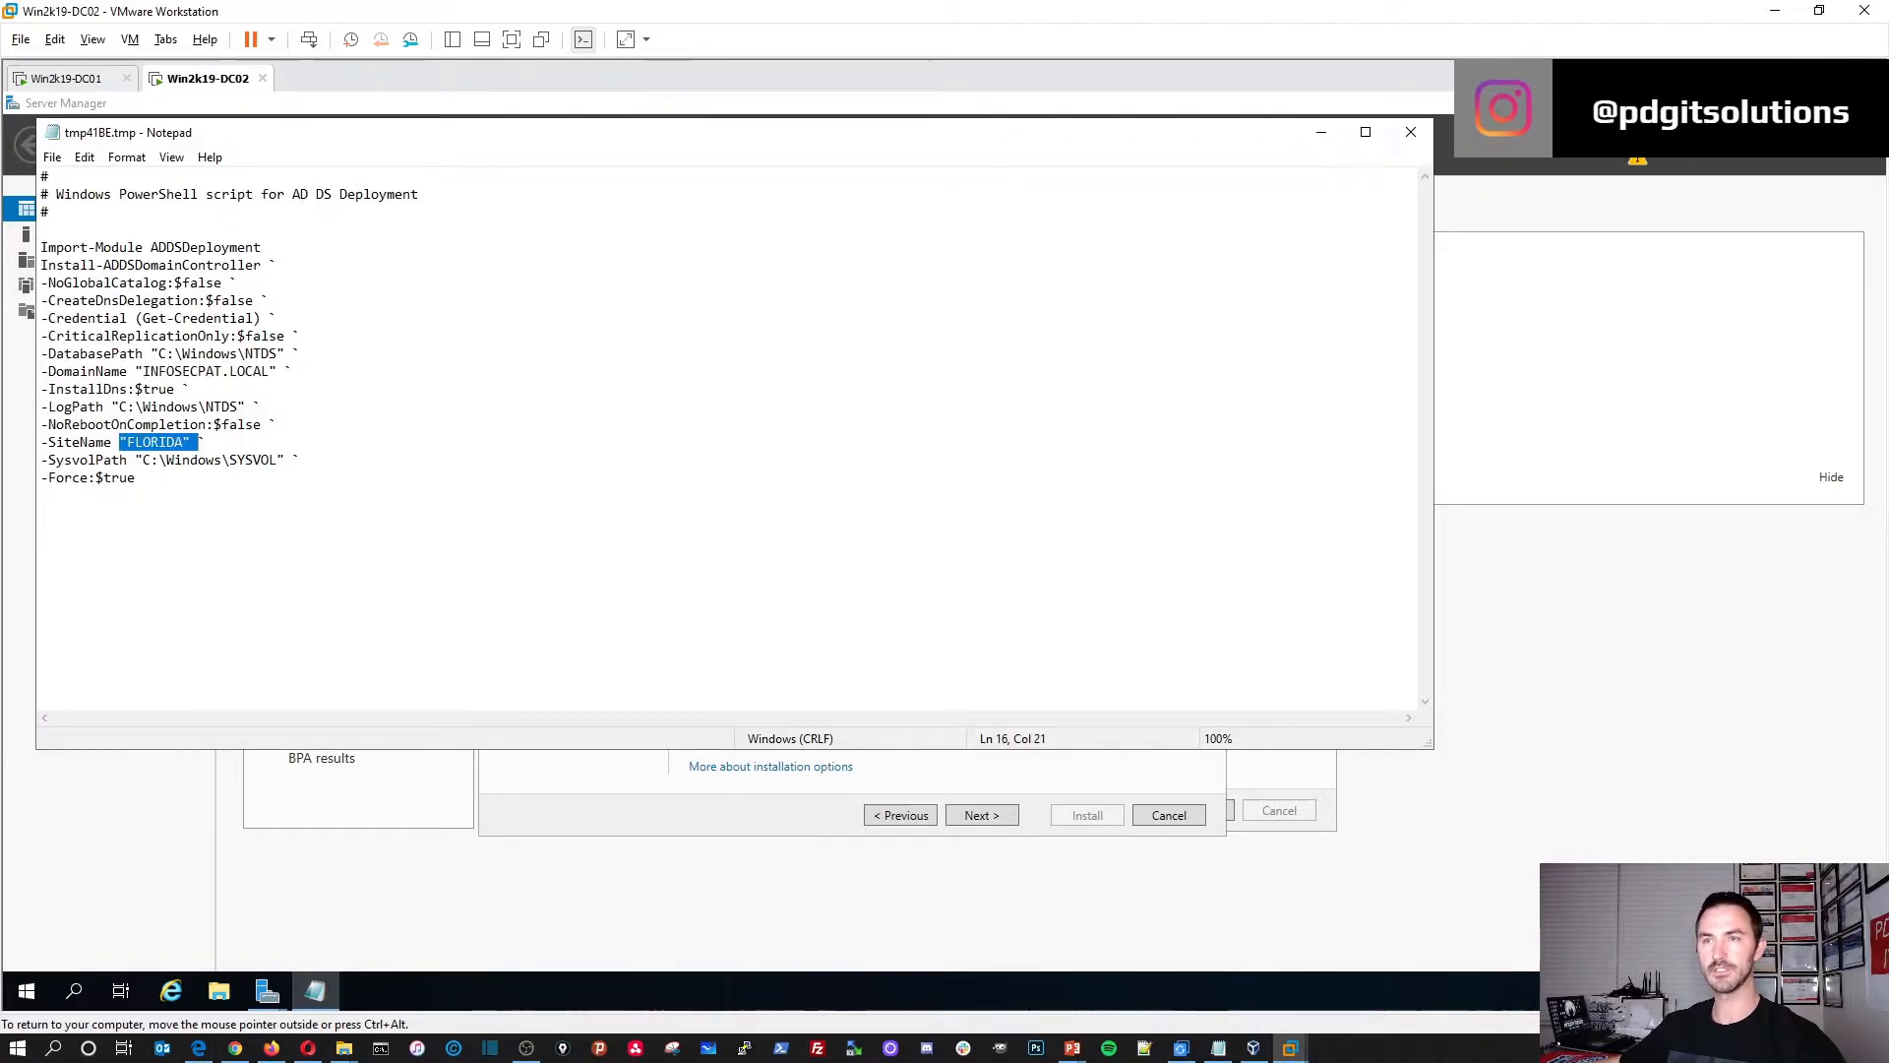
{"action": "left_click", "coordinate": [1403, 130]}
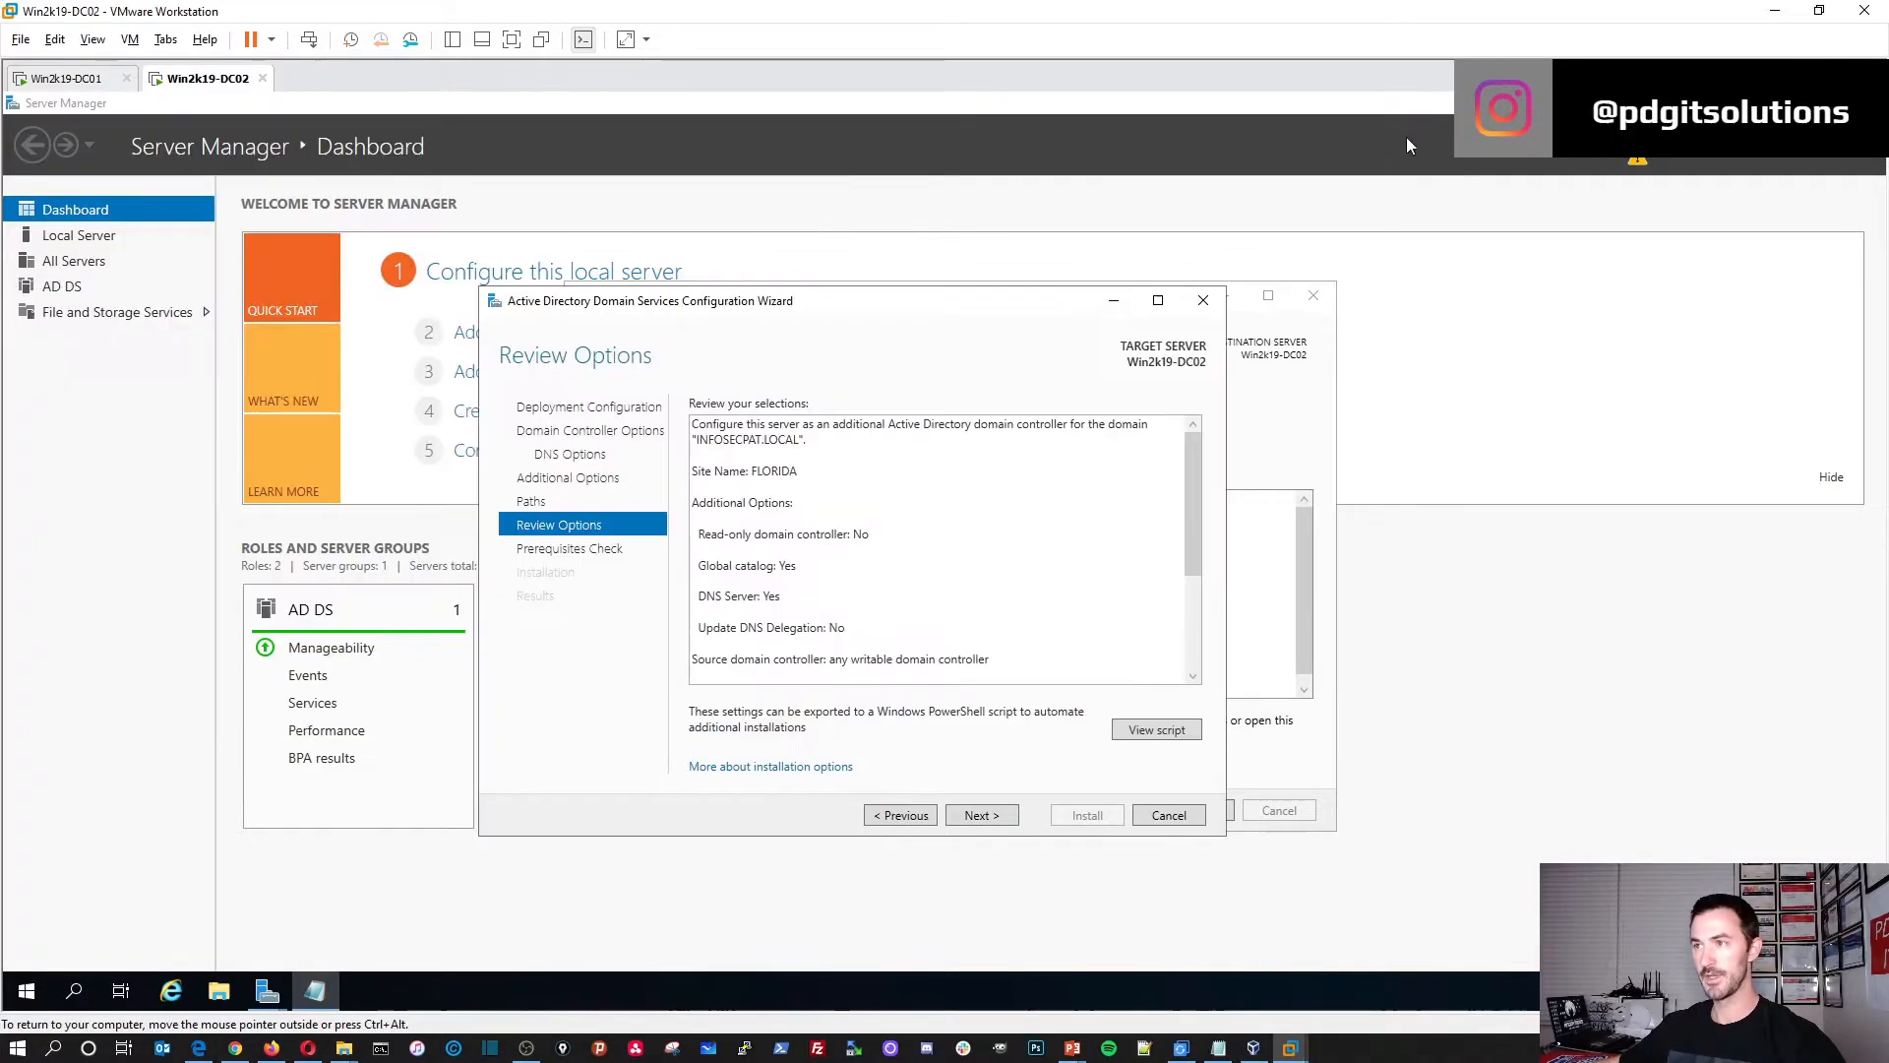
Step: Pass the prerequisites check, start installing DC02's promotion, and switch over to DC01
{"action": "left_click", "coordinate": [981, 816]}
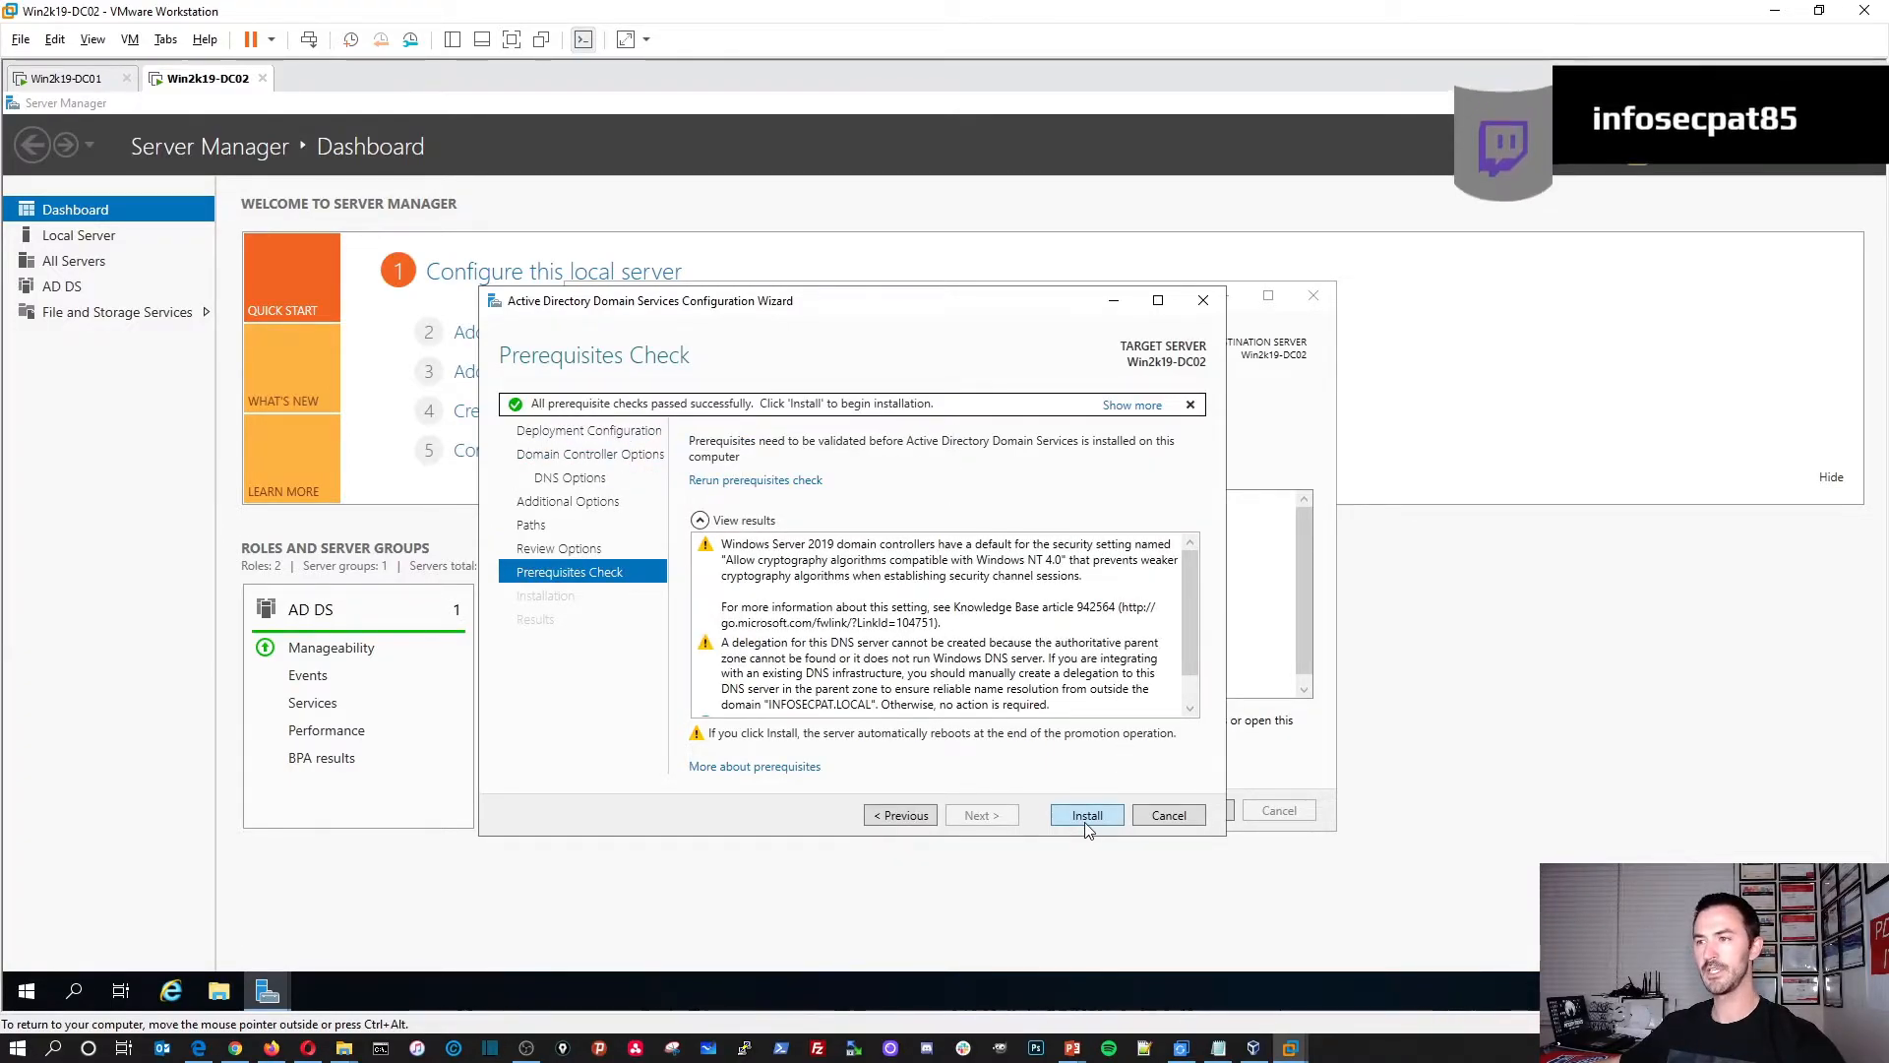
{"action": "left_click", "coordinate": [1087, 816]}
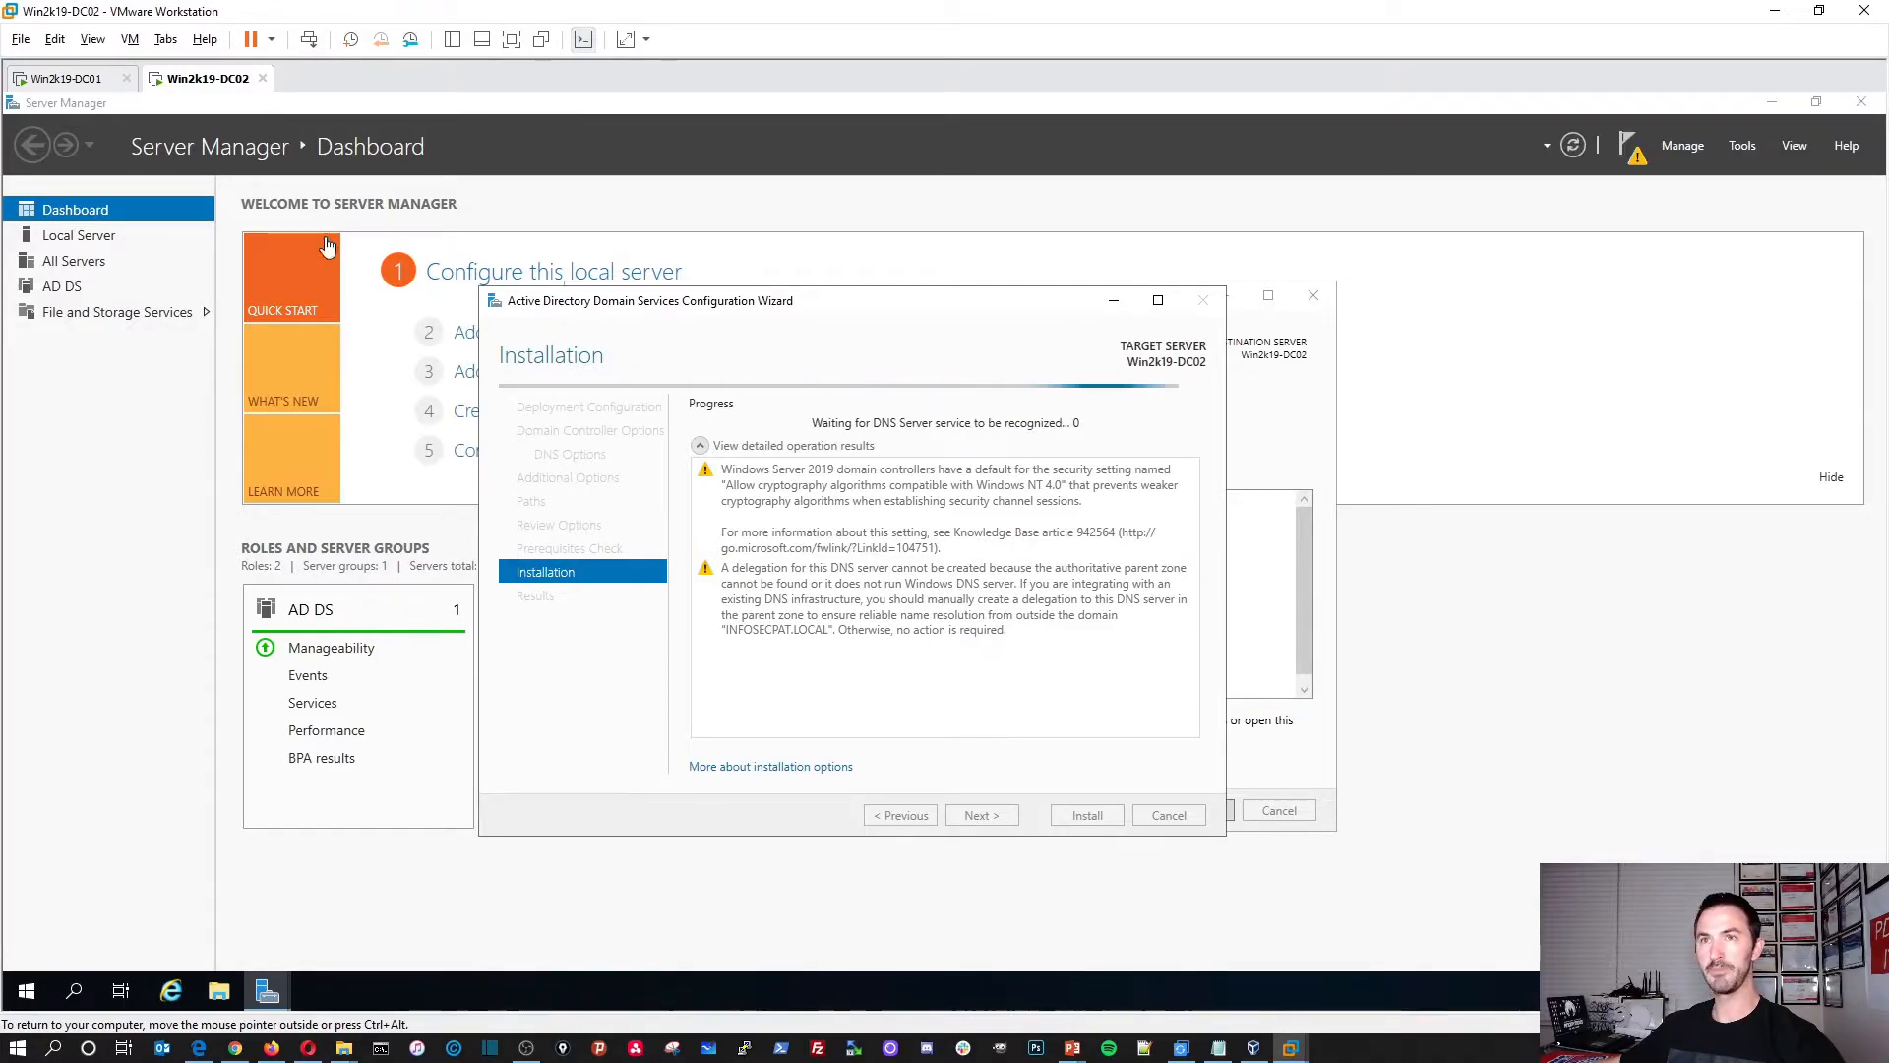
{"action": "left_click", "coordinate": [65, 78]}
Step: Refresh DC01's Domain Controllers list and inspect the FLORIDA site's servers in Sites and Services
{"action": "left_click", "coordinate": [315, 991]}
{"action": "right_click", "coordinate": [418, 402]}
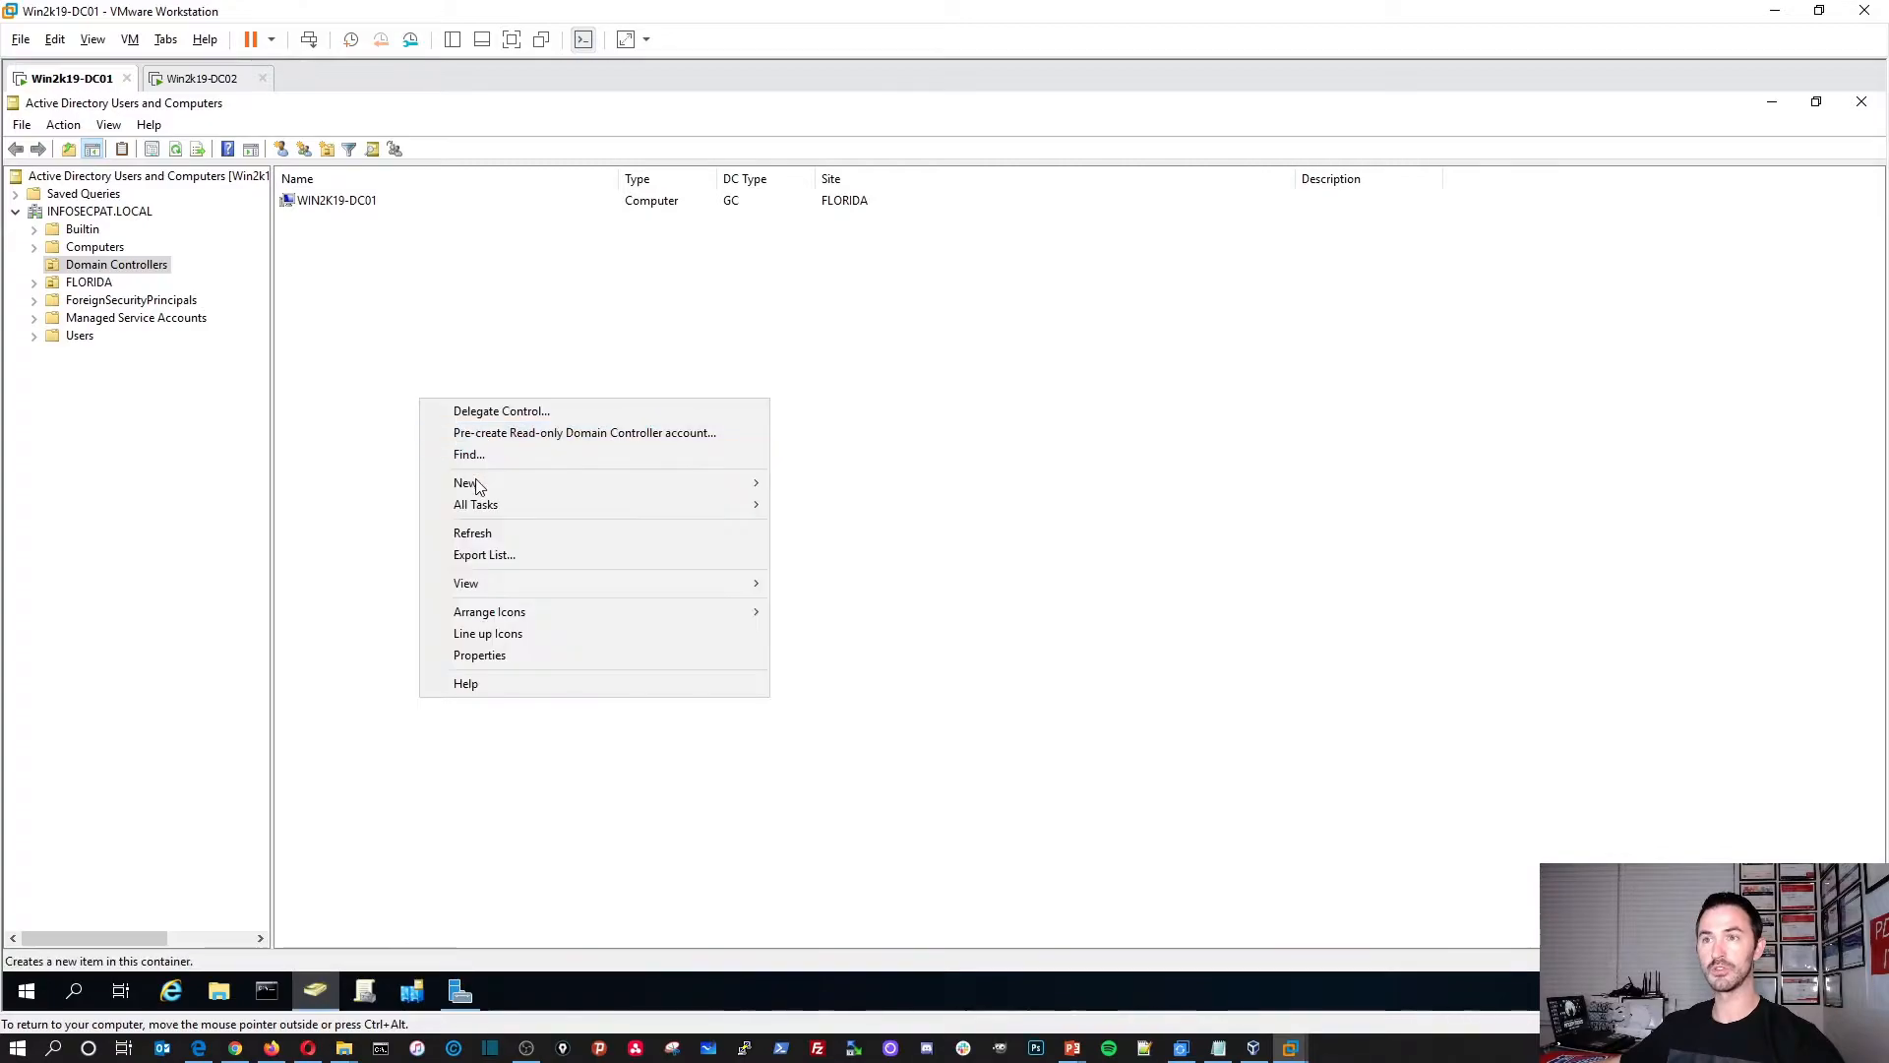
{"action": "left_click", "coordinate": [473, 534]}
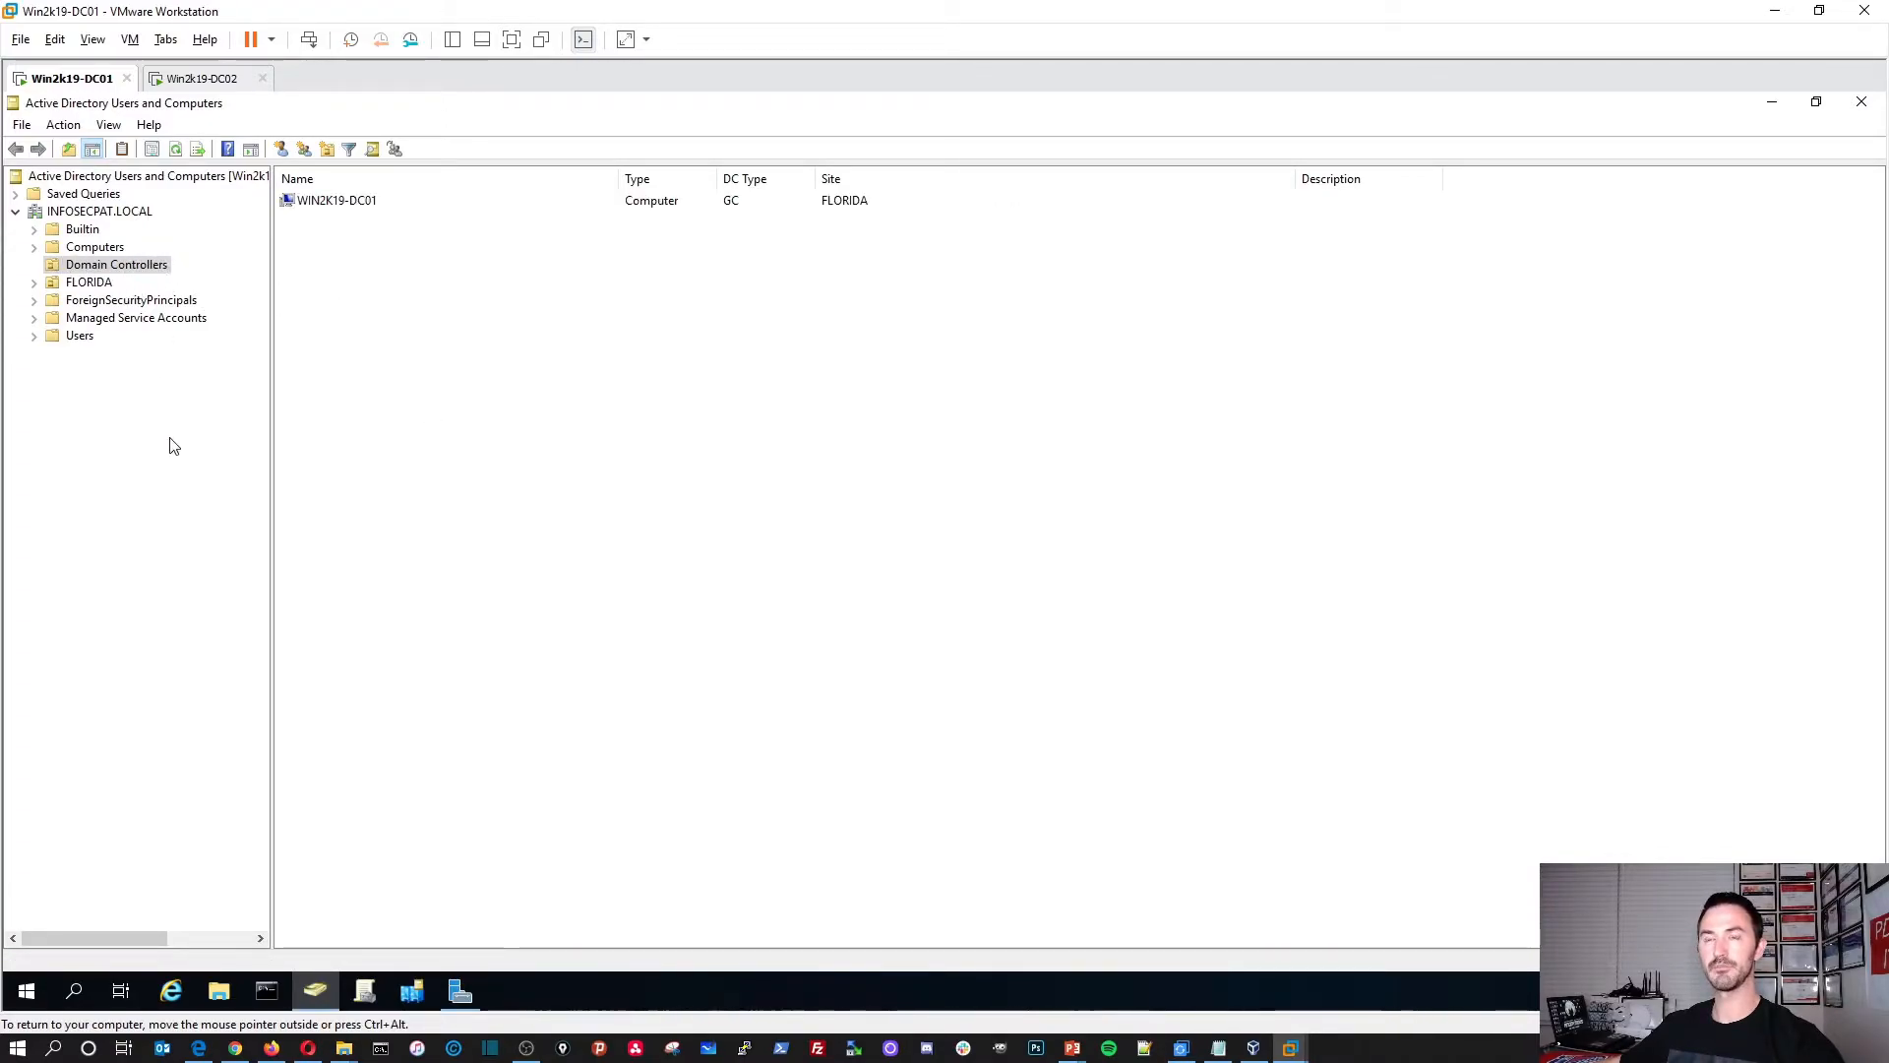
{"action": "left_click", "coordinate": [107, 213]}
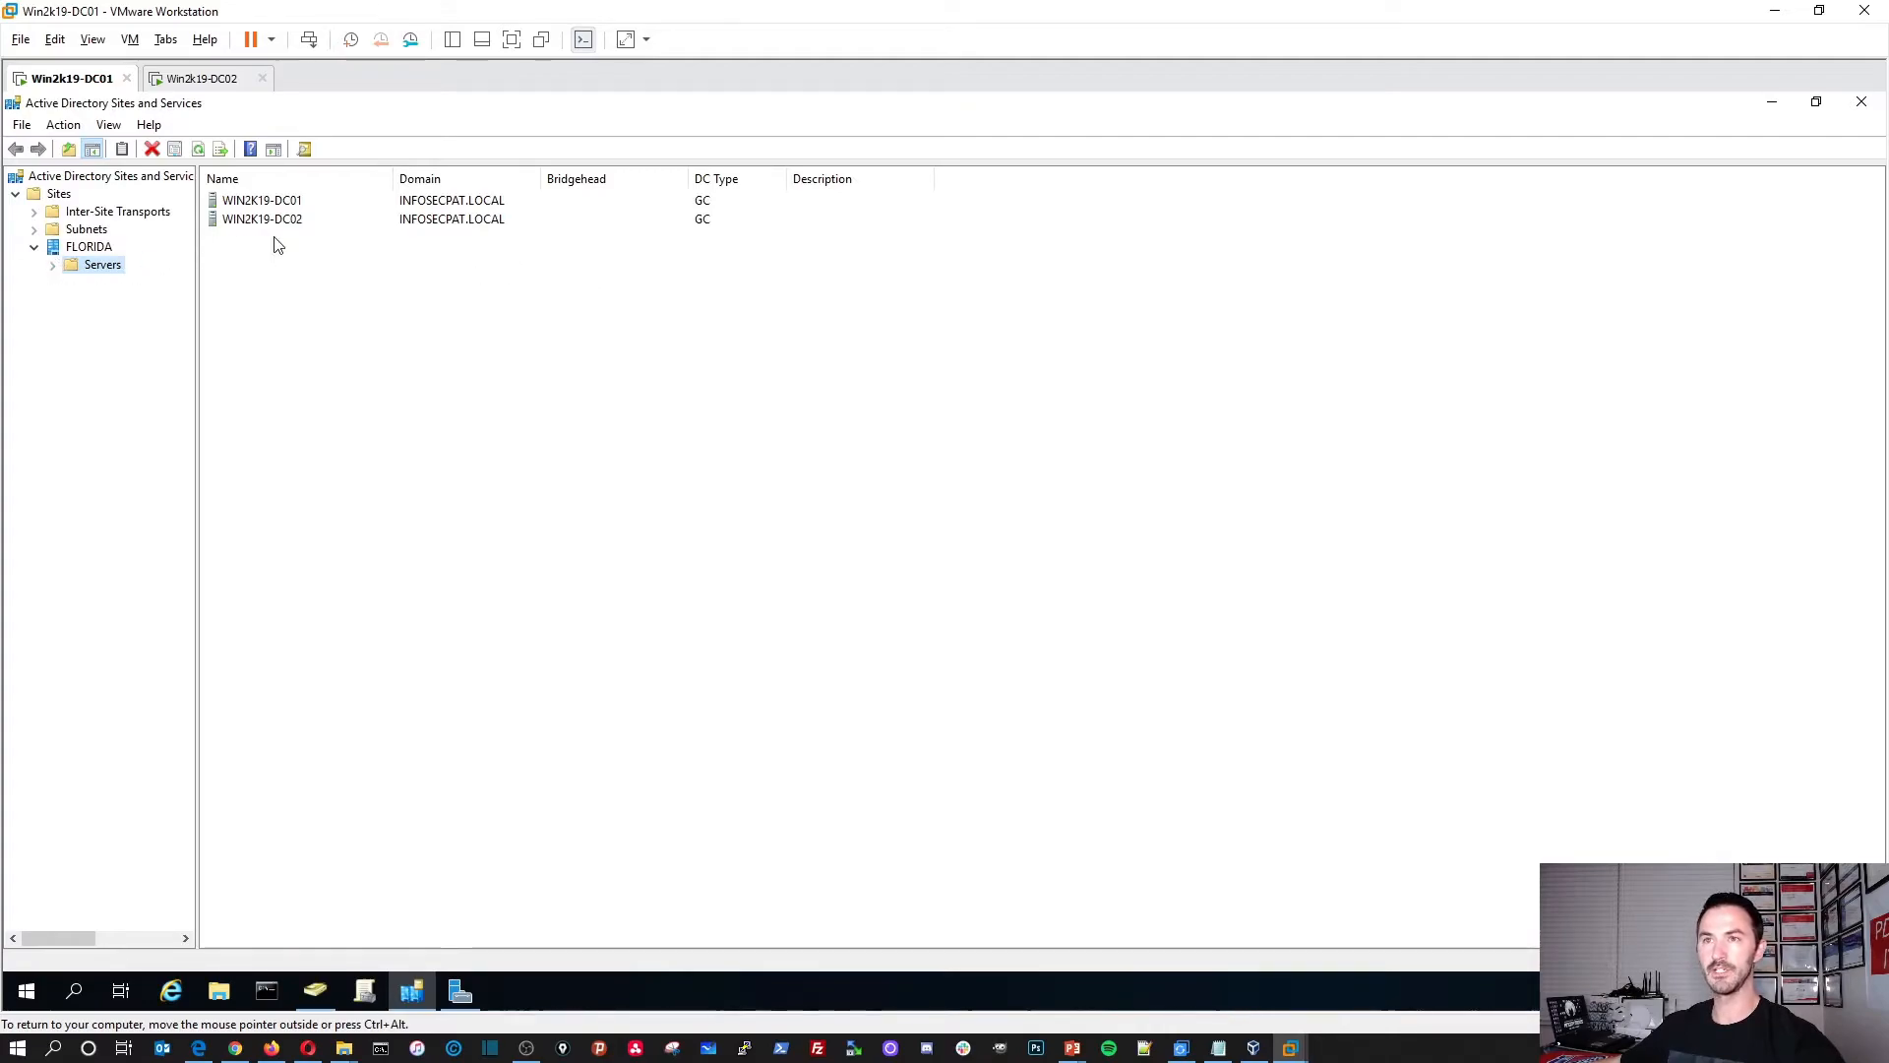
{"action": "left_click", "coordinate": [55, 265]}
{"action": "left_click", "coordinate": [89, 247]}
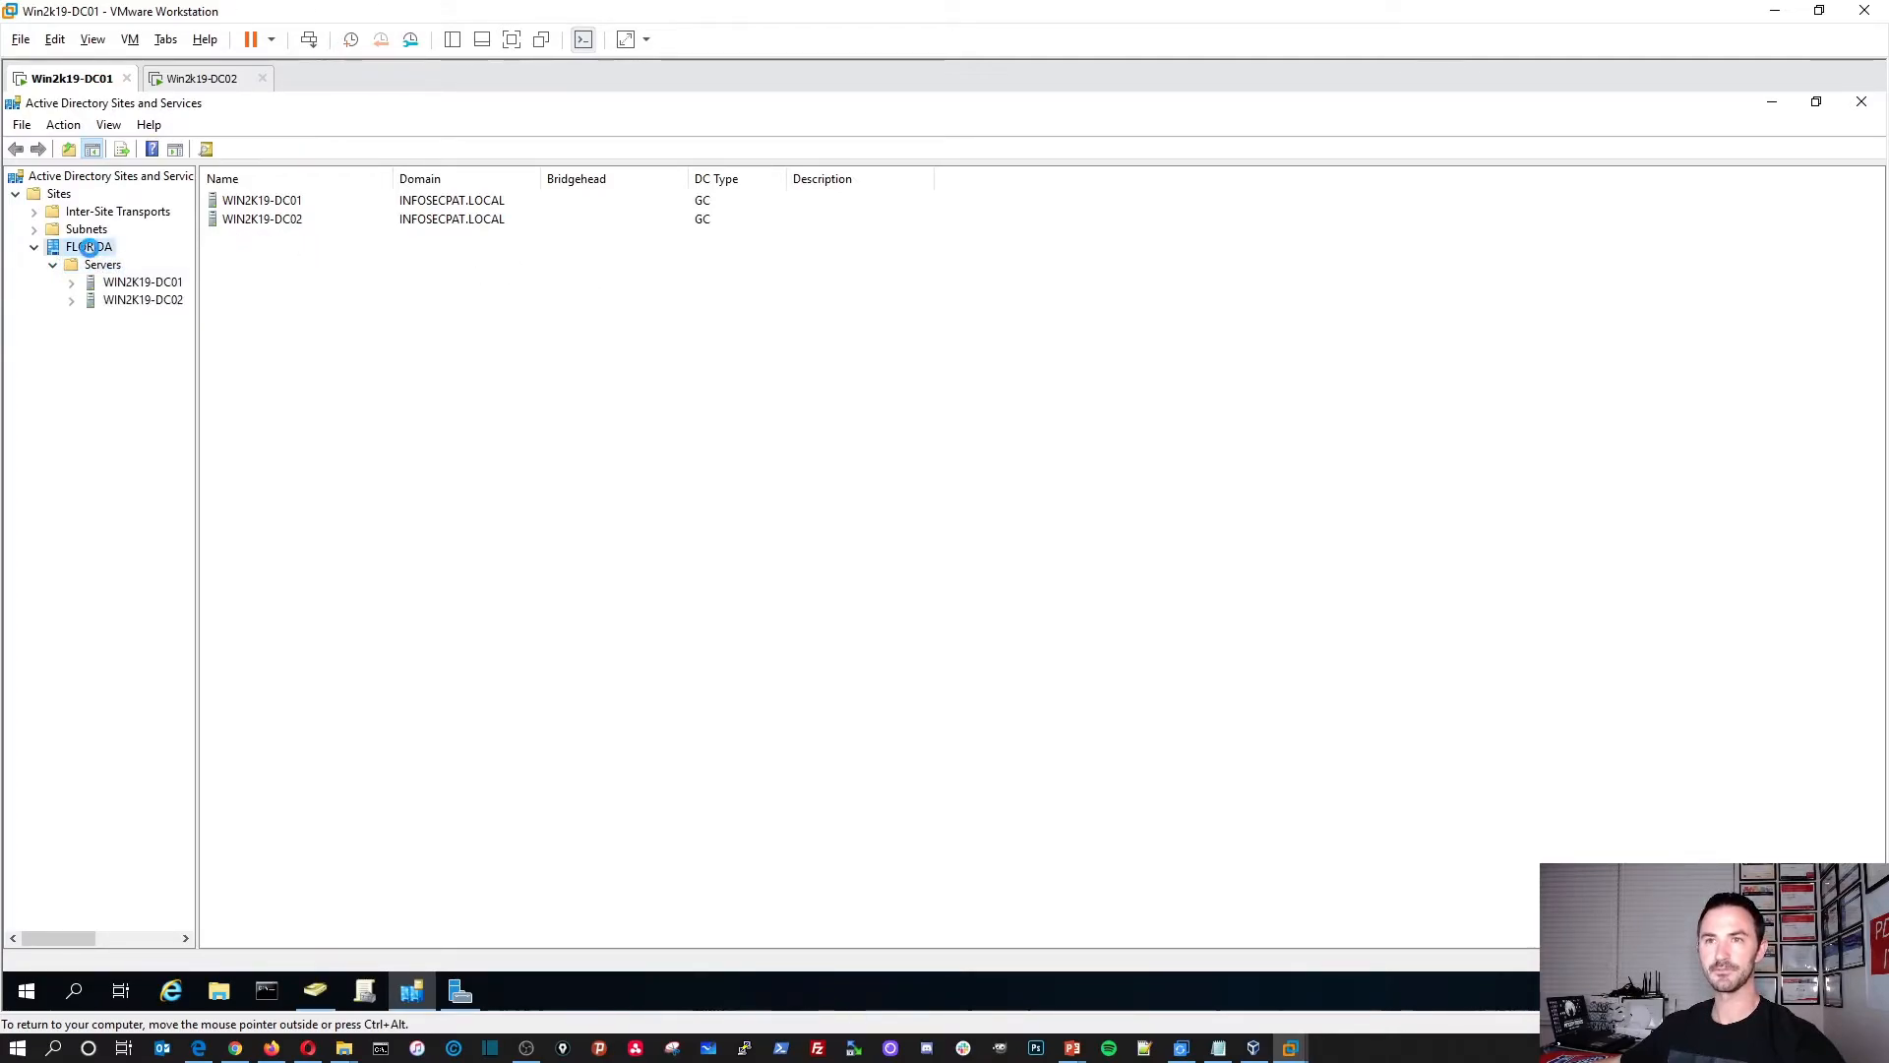
{"action": "double_click", "coordinate": [230, 200]}
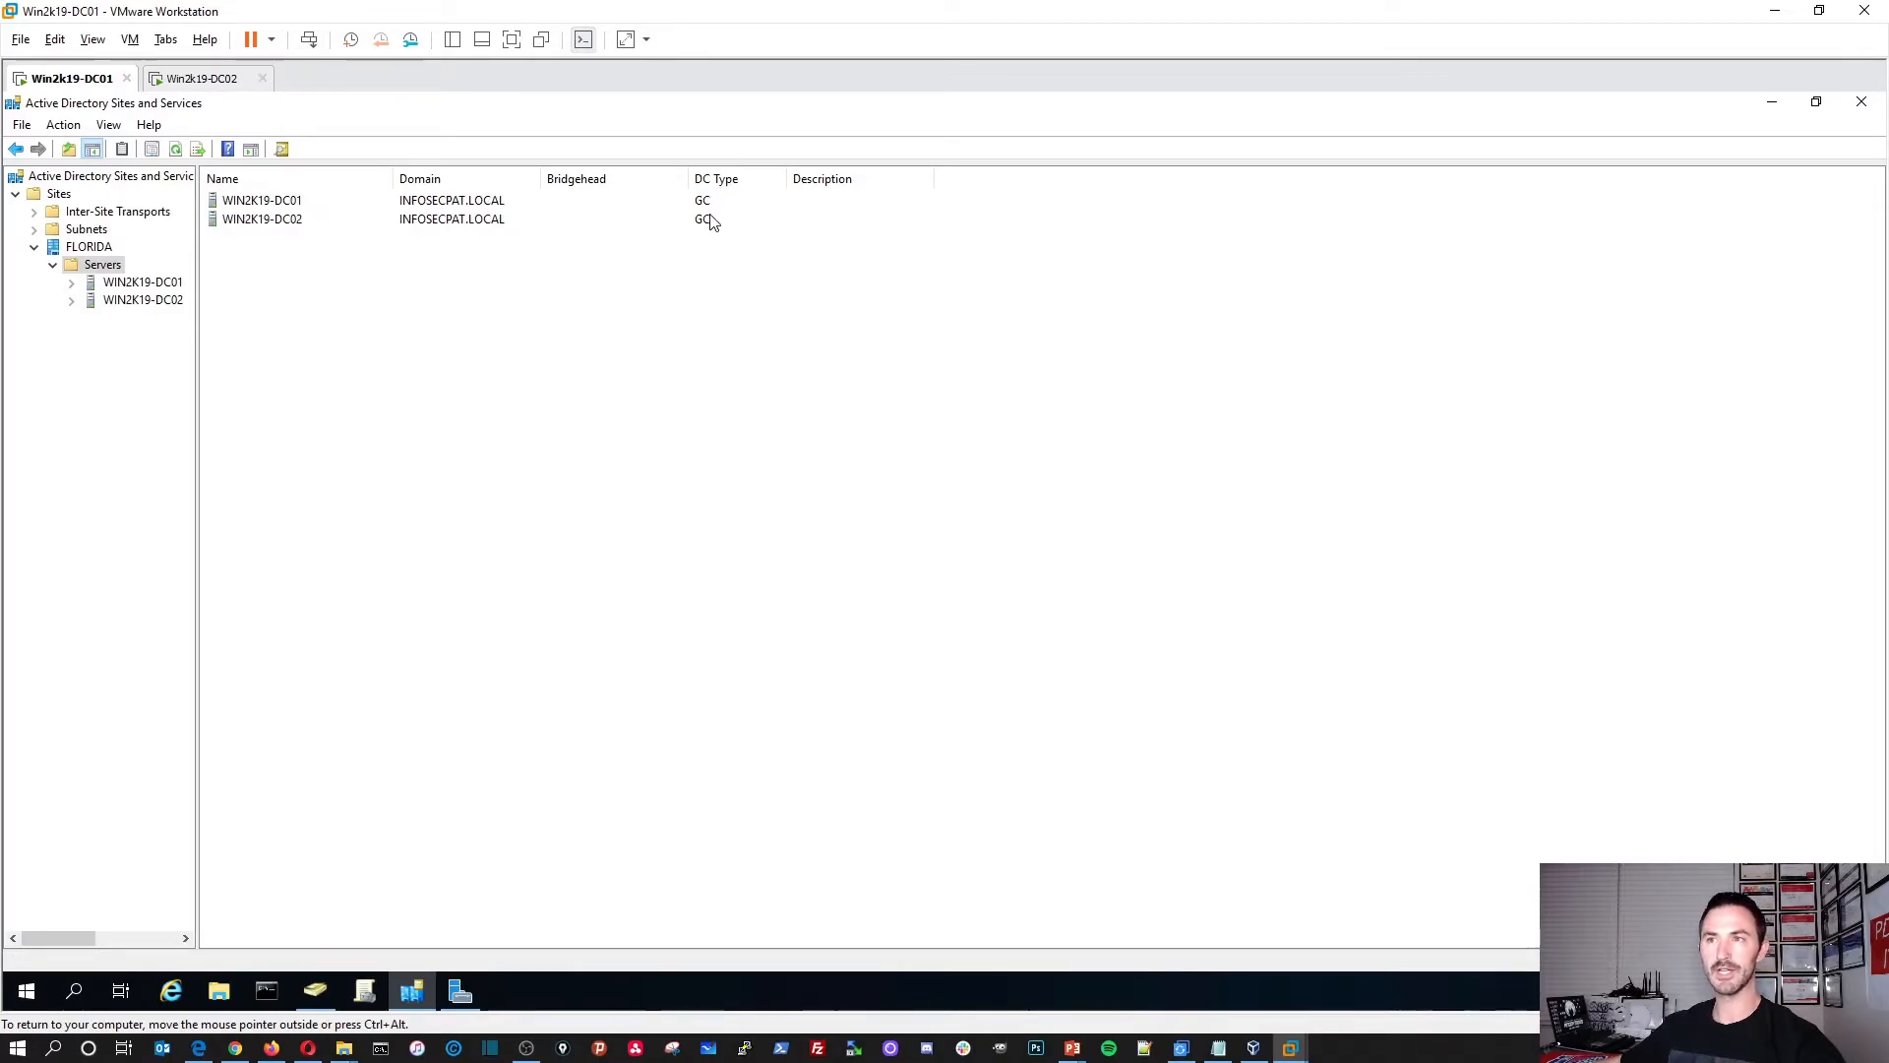
Step: Back in ADUC, reopen Domain Controllers and refresh until WIN2K19-DC02 appears
{"action": "left_click", "coordinate": [1771, 102]}
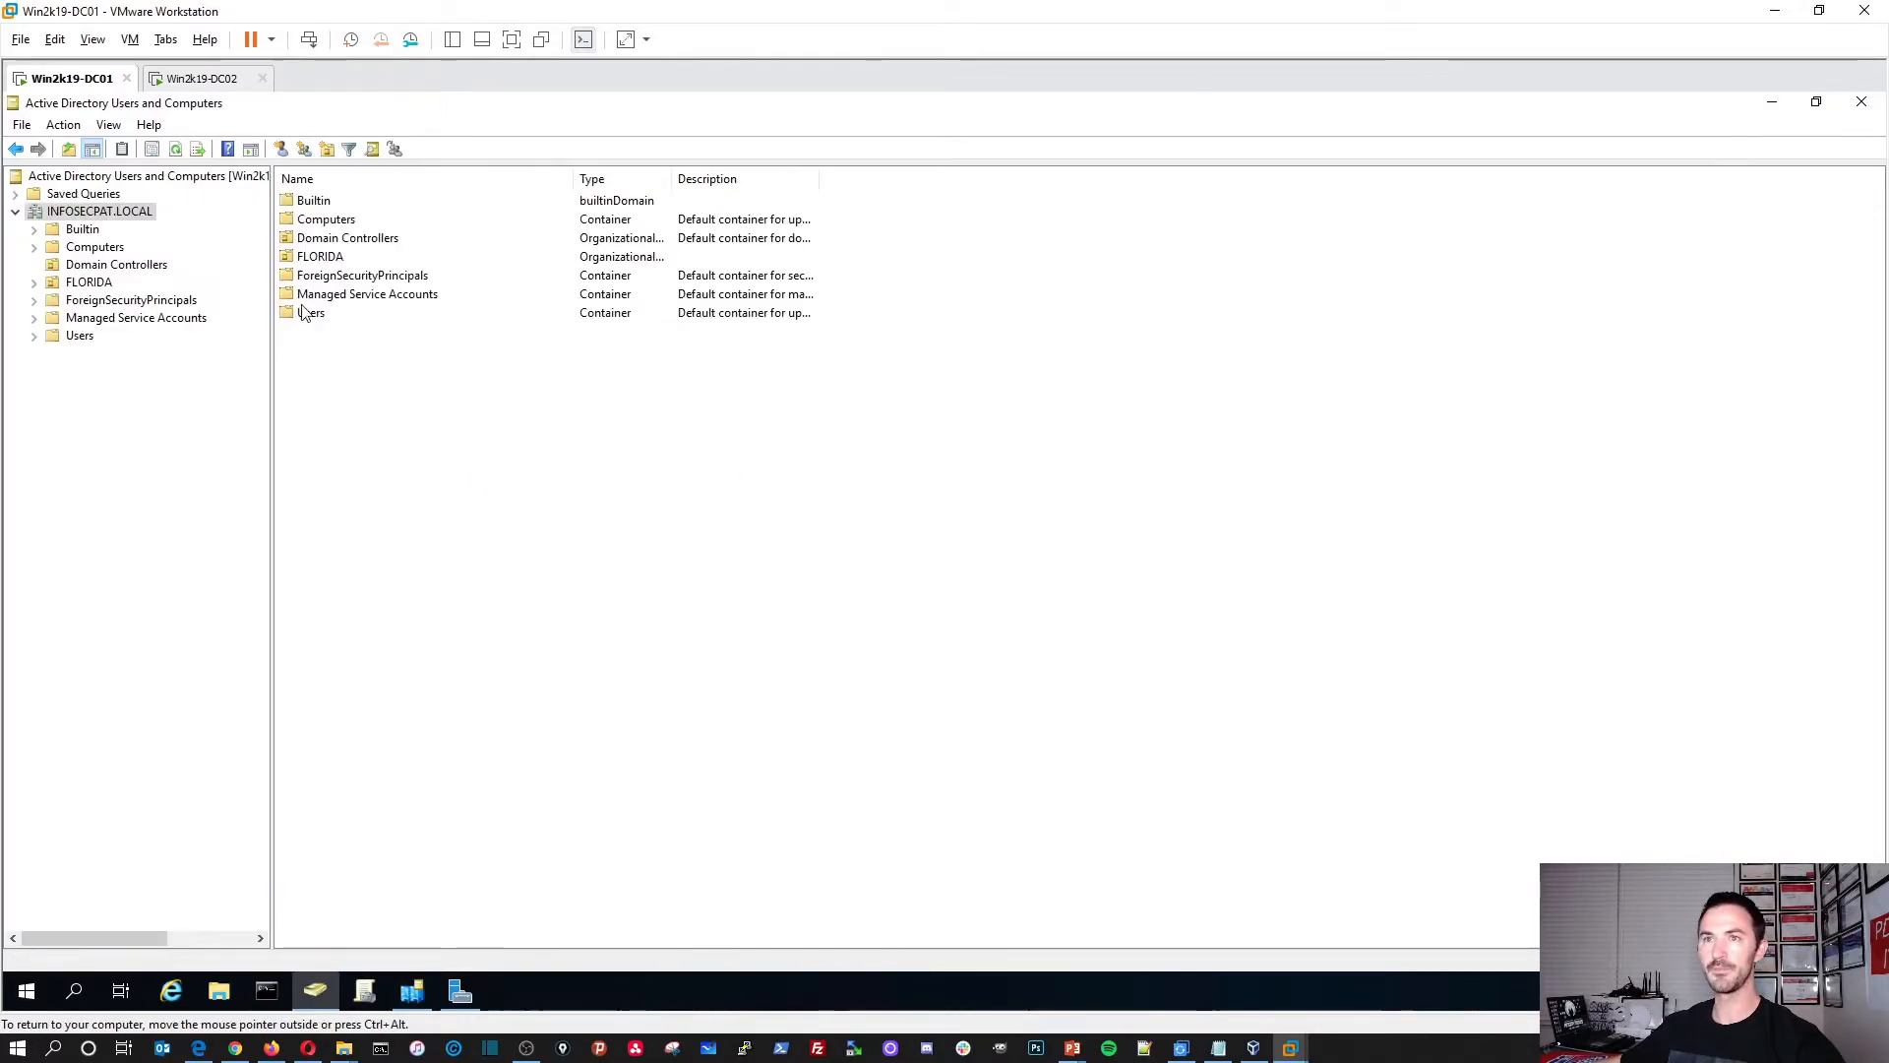
{"action": "double_click", "coordinate": [330, 241]}
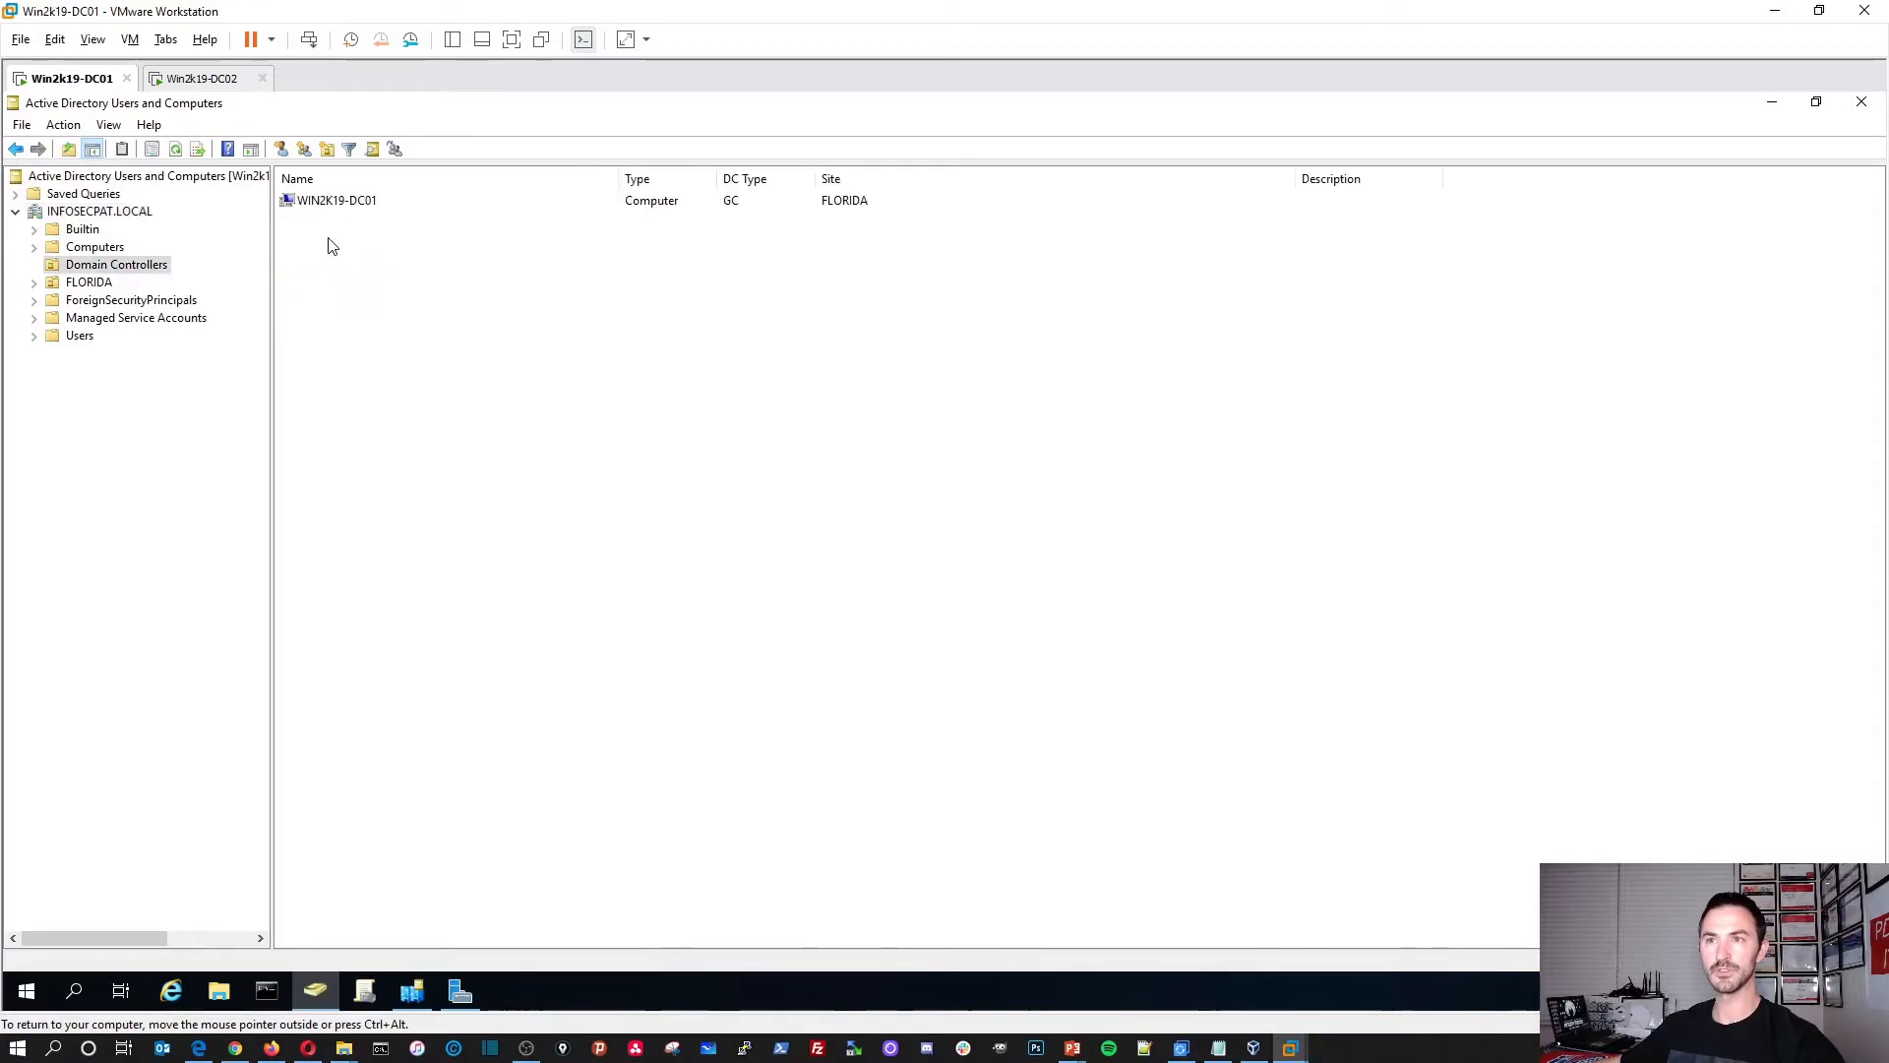
{"action": "right_click", "coordinate": [381, 288]}
{"action": "left_click", "coordinate": [432, 413]}
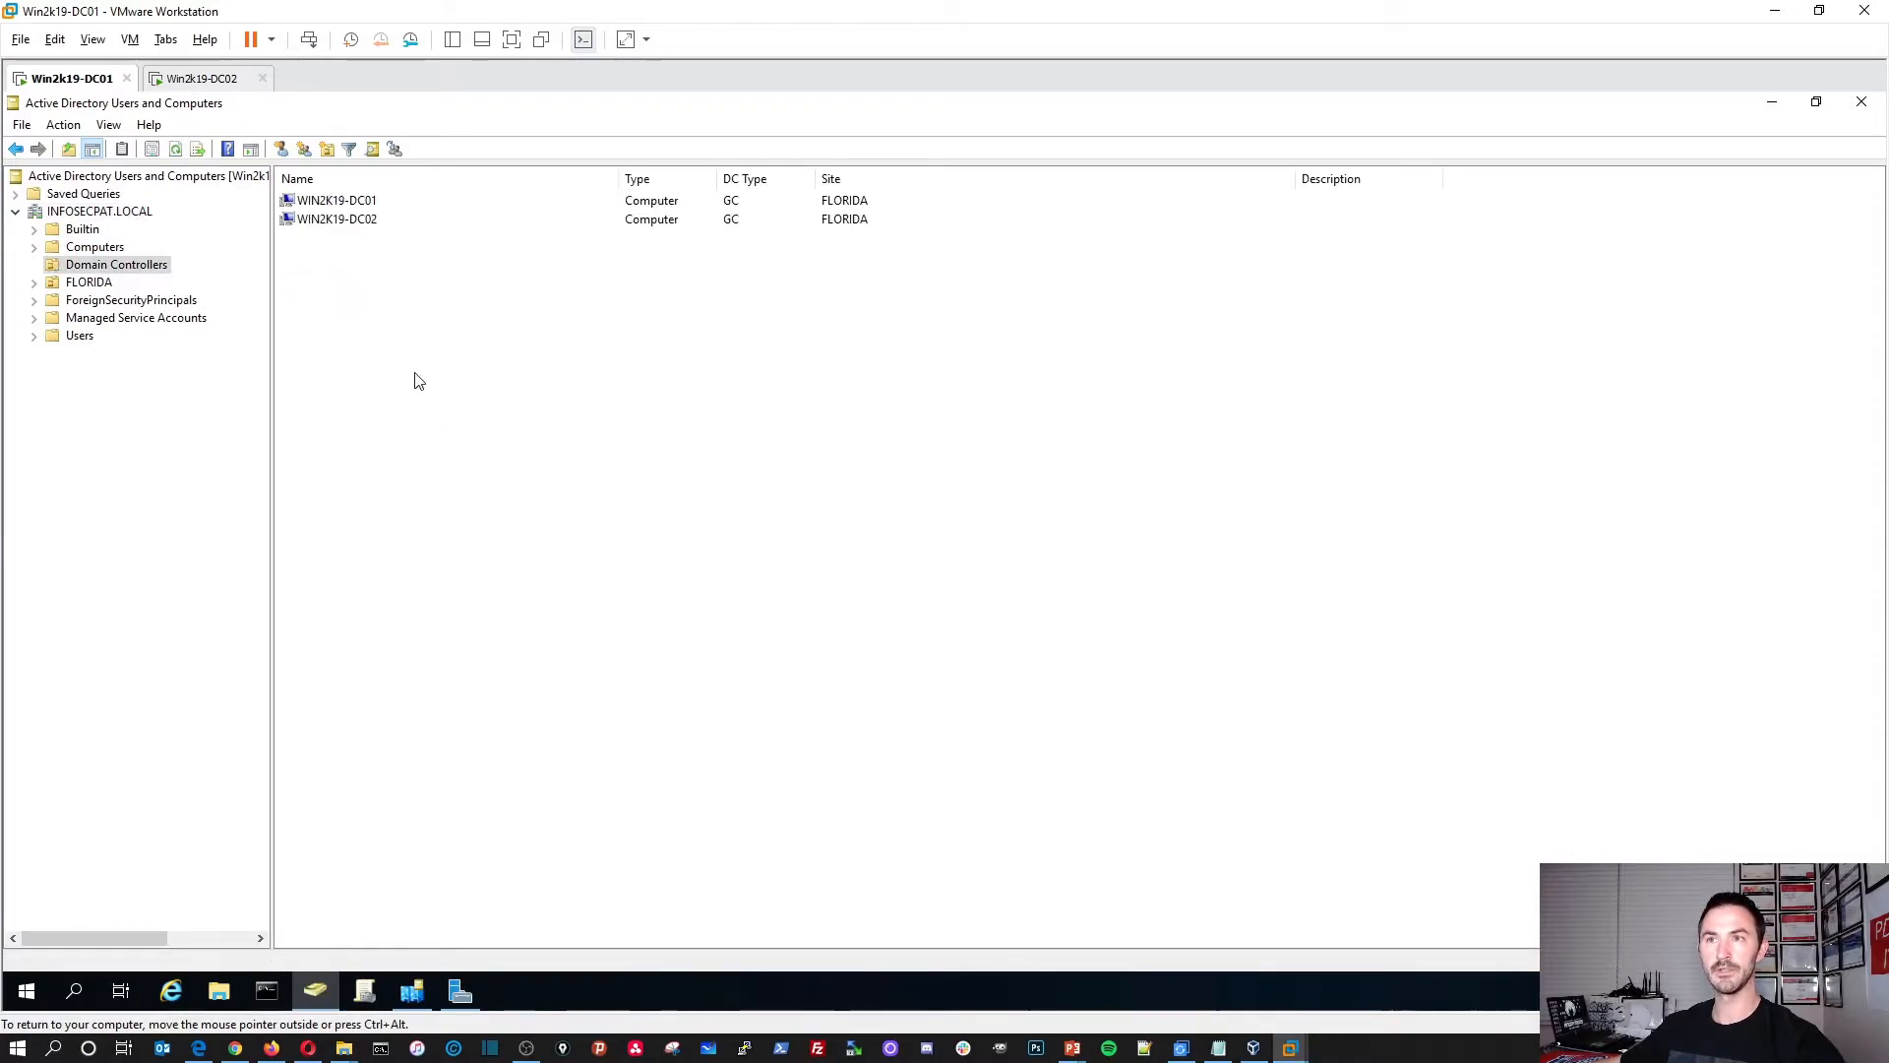
Step: Check on DC02's restart, then return to DC01 and open an administrator Command Prompt
{"action": "left_click", "coordinate": [197, 78]}
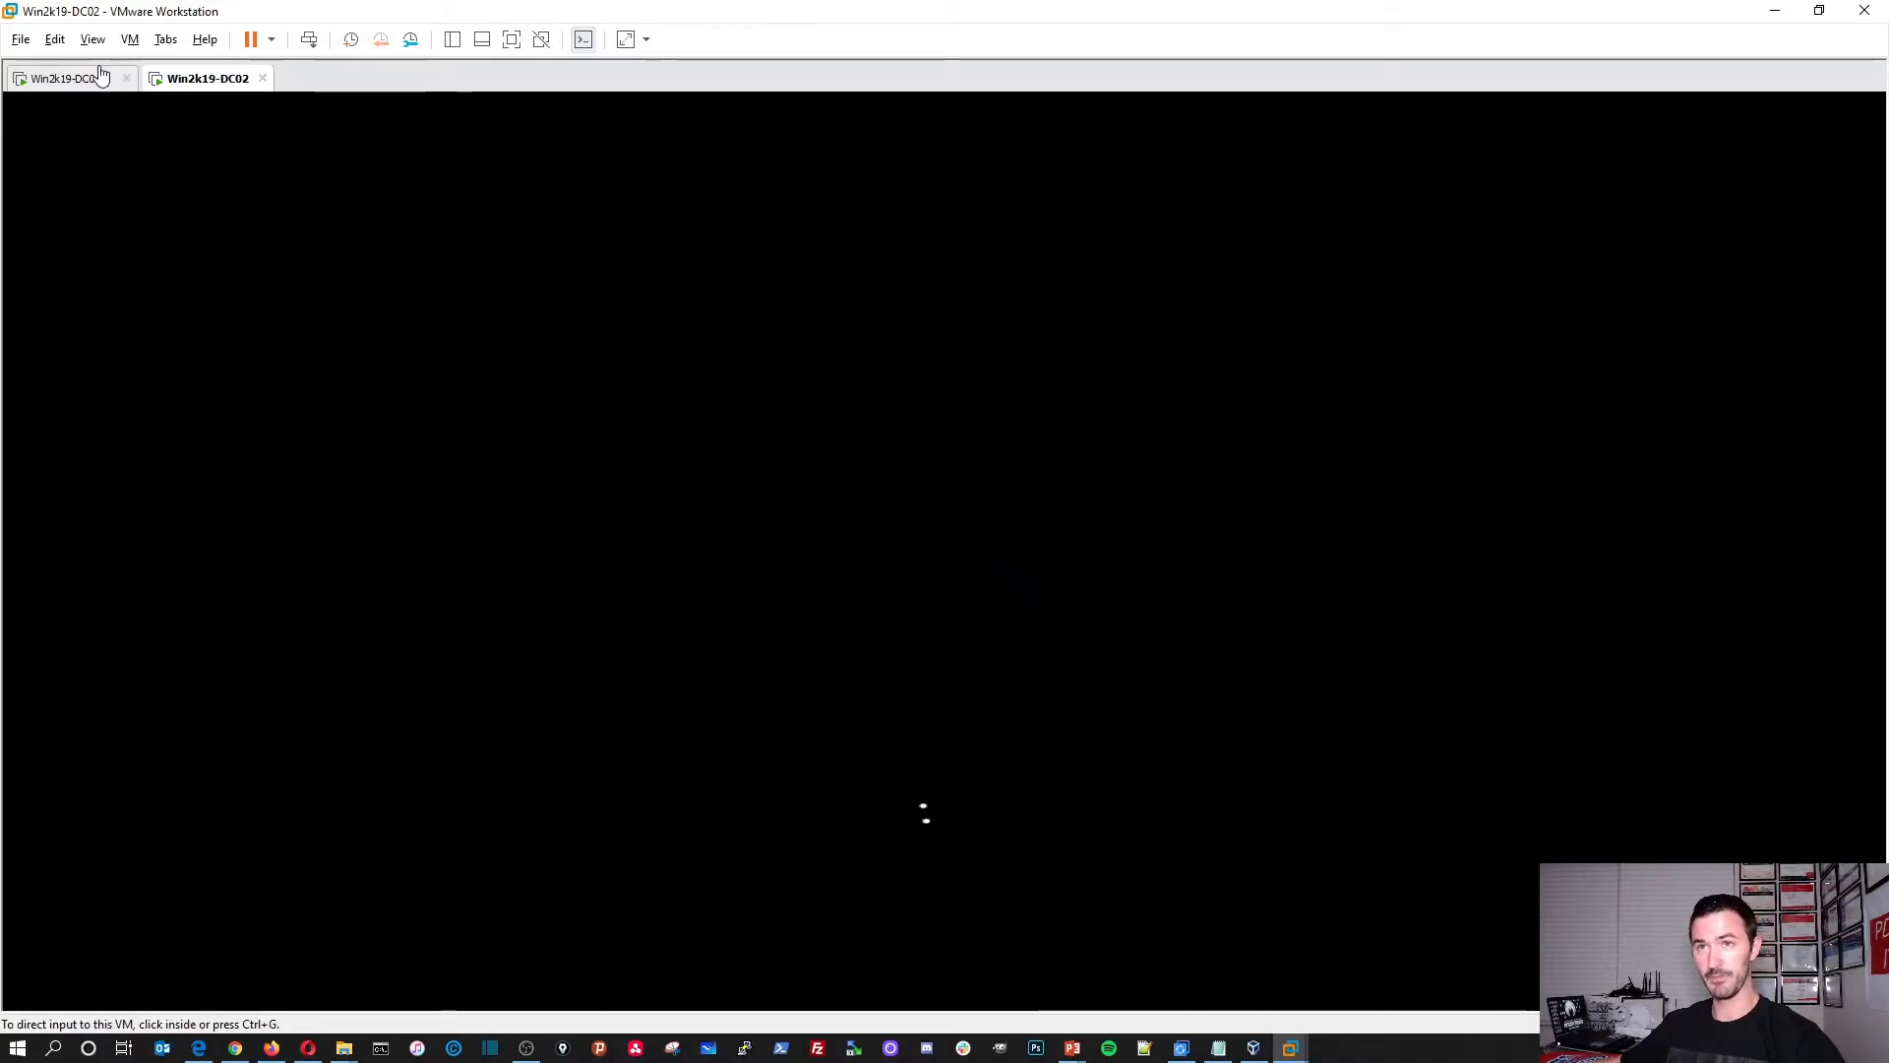
{"action": "left_click", "coordinate": [74, 85]}
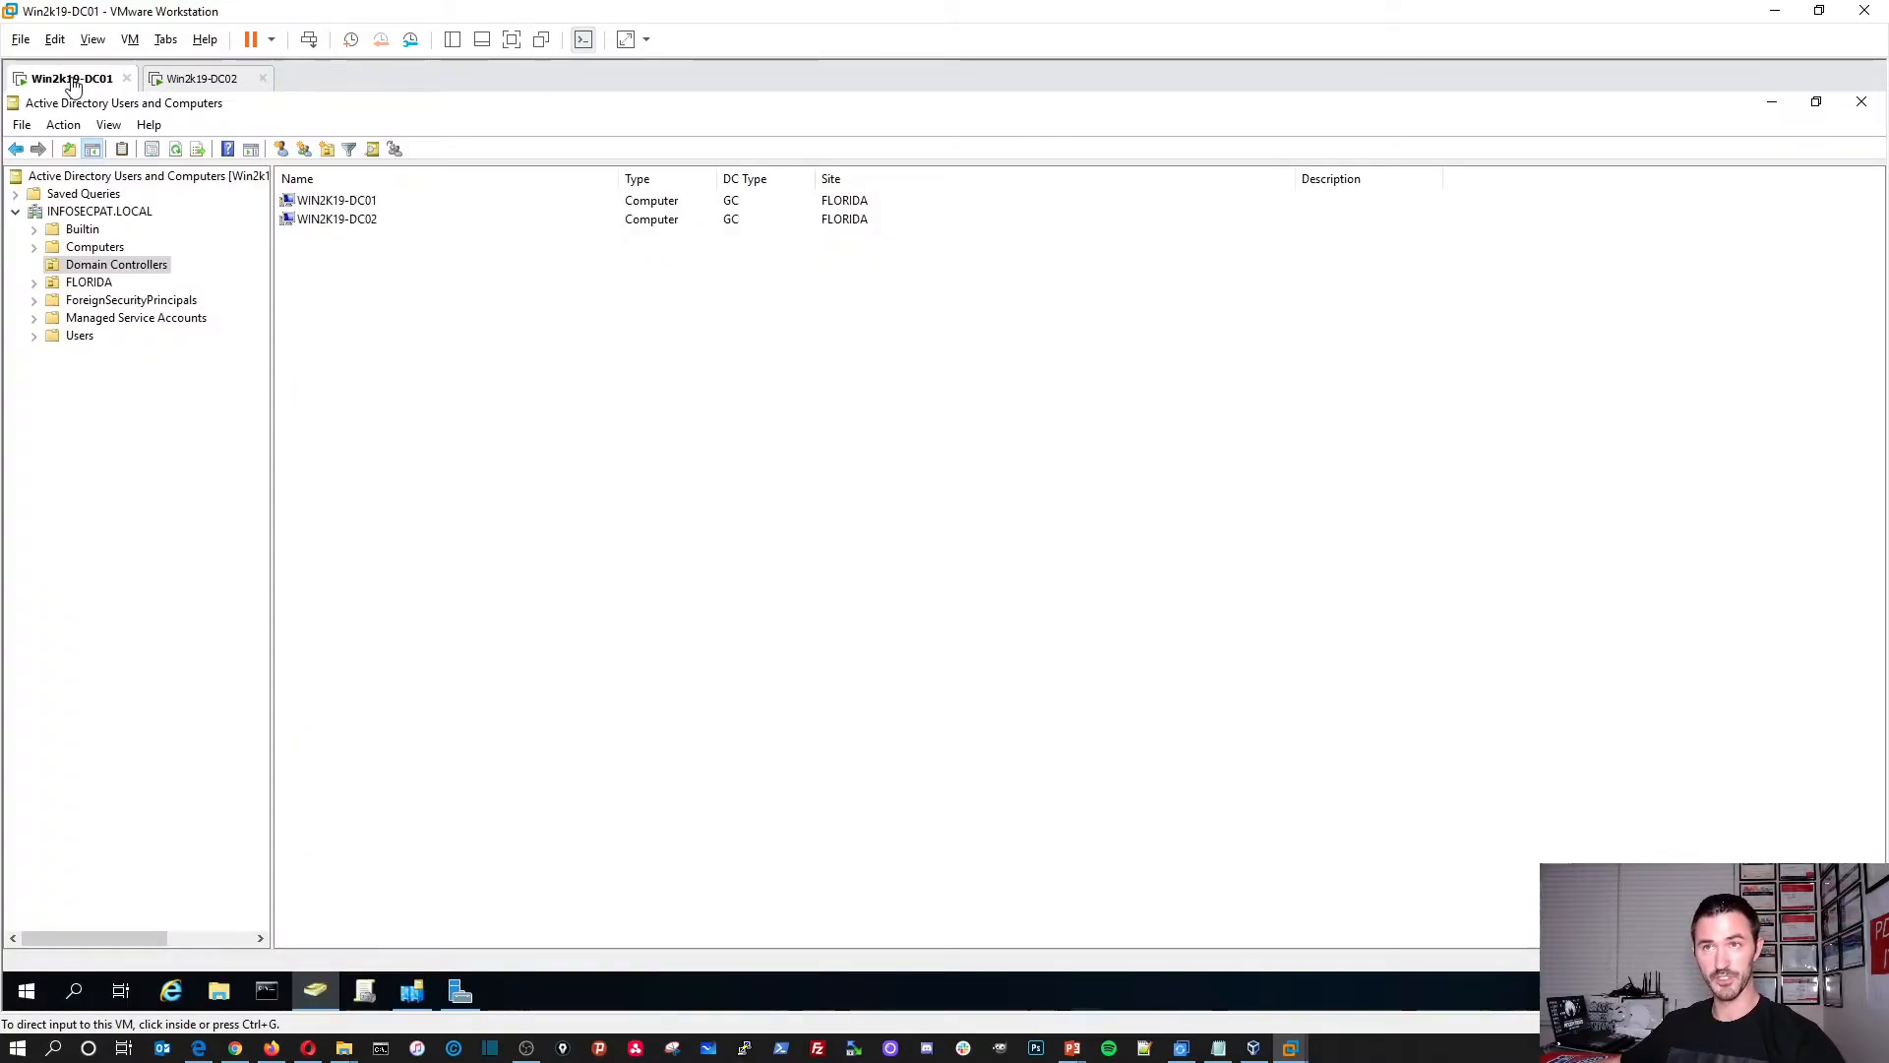
{"action": "left_click", "coordinate": [268, 993]}
Step: Maximize the Command Prompt and run whoami to confirm the logged-in domain administrator
{"action": "left_click_drag", "start_coordinate": [771, 262], "coordinate": [865, 99]}
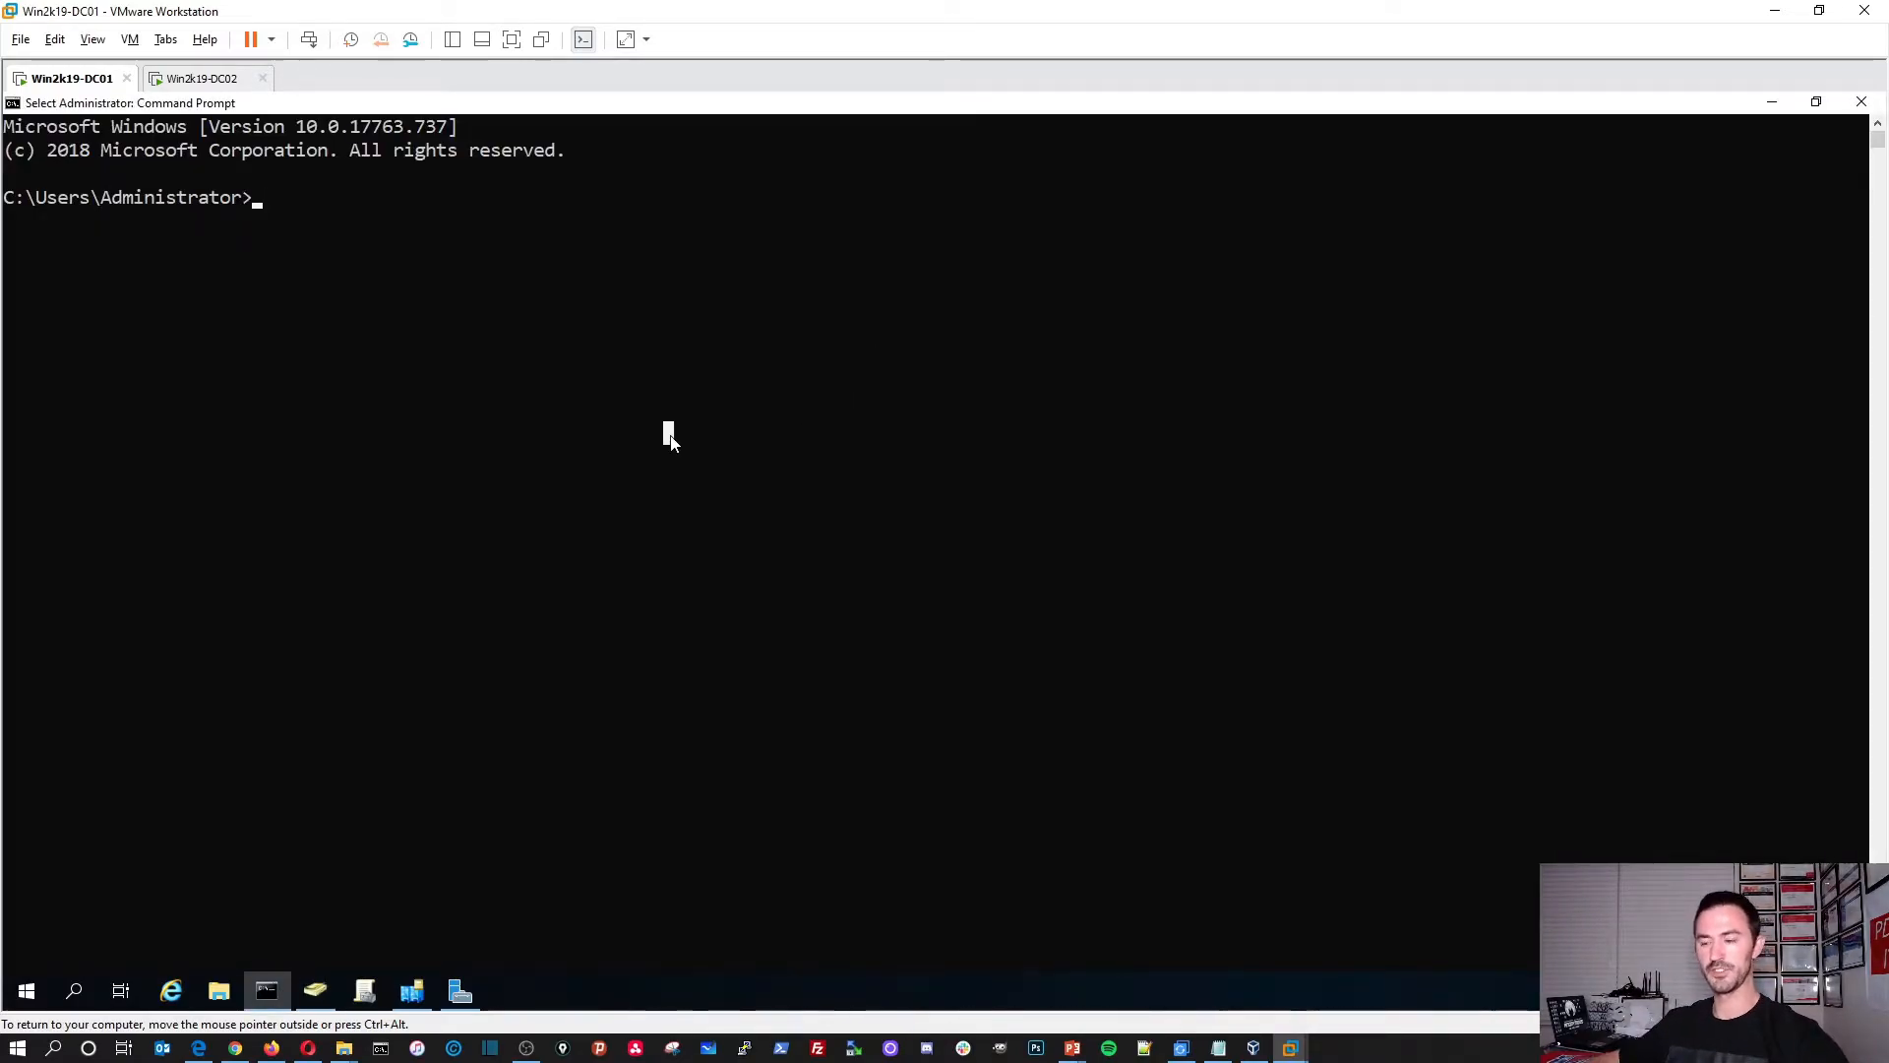
{"action": "type", "text": "who"}
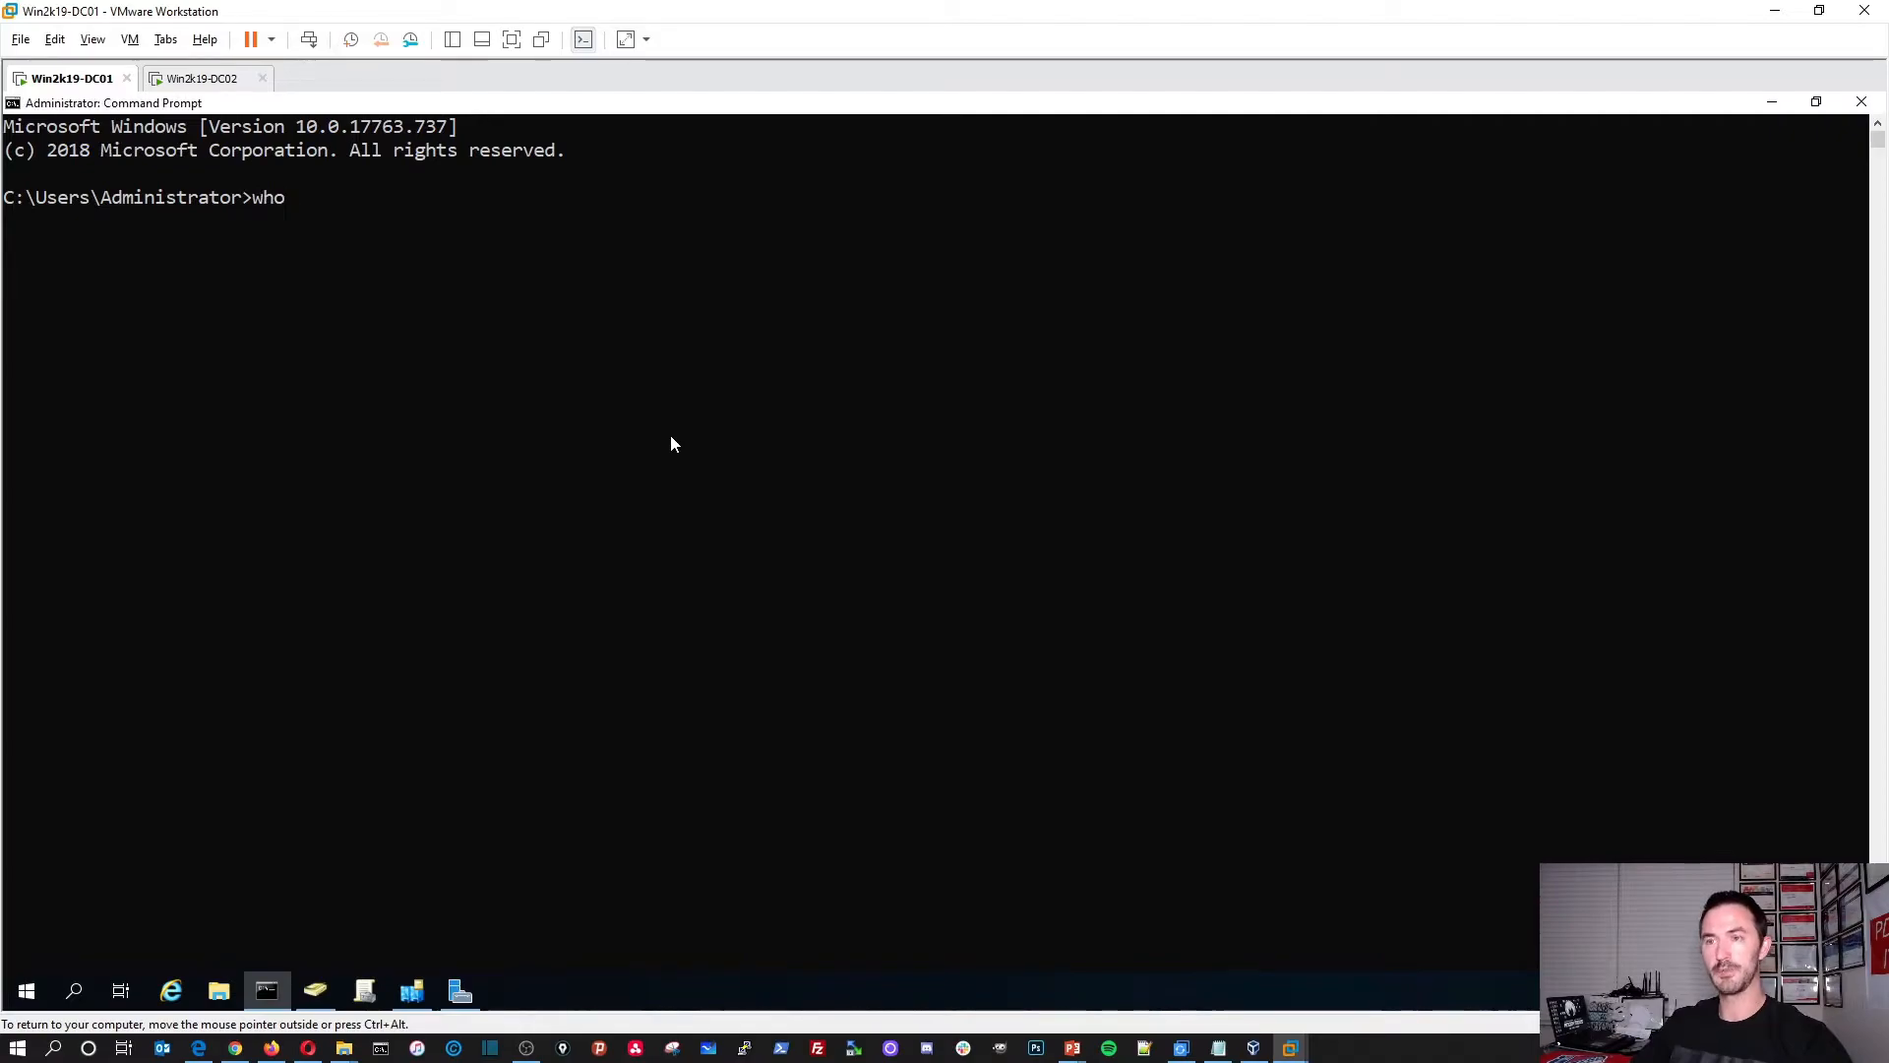
{"action": "type", "text": "ami"}
{"action": "key", "text": "Return"}
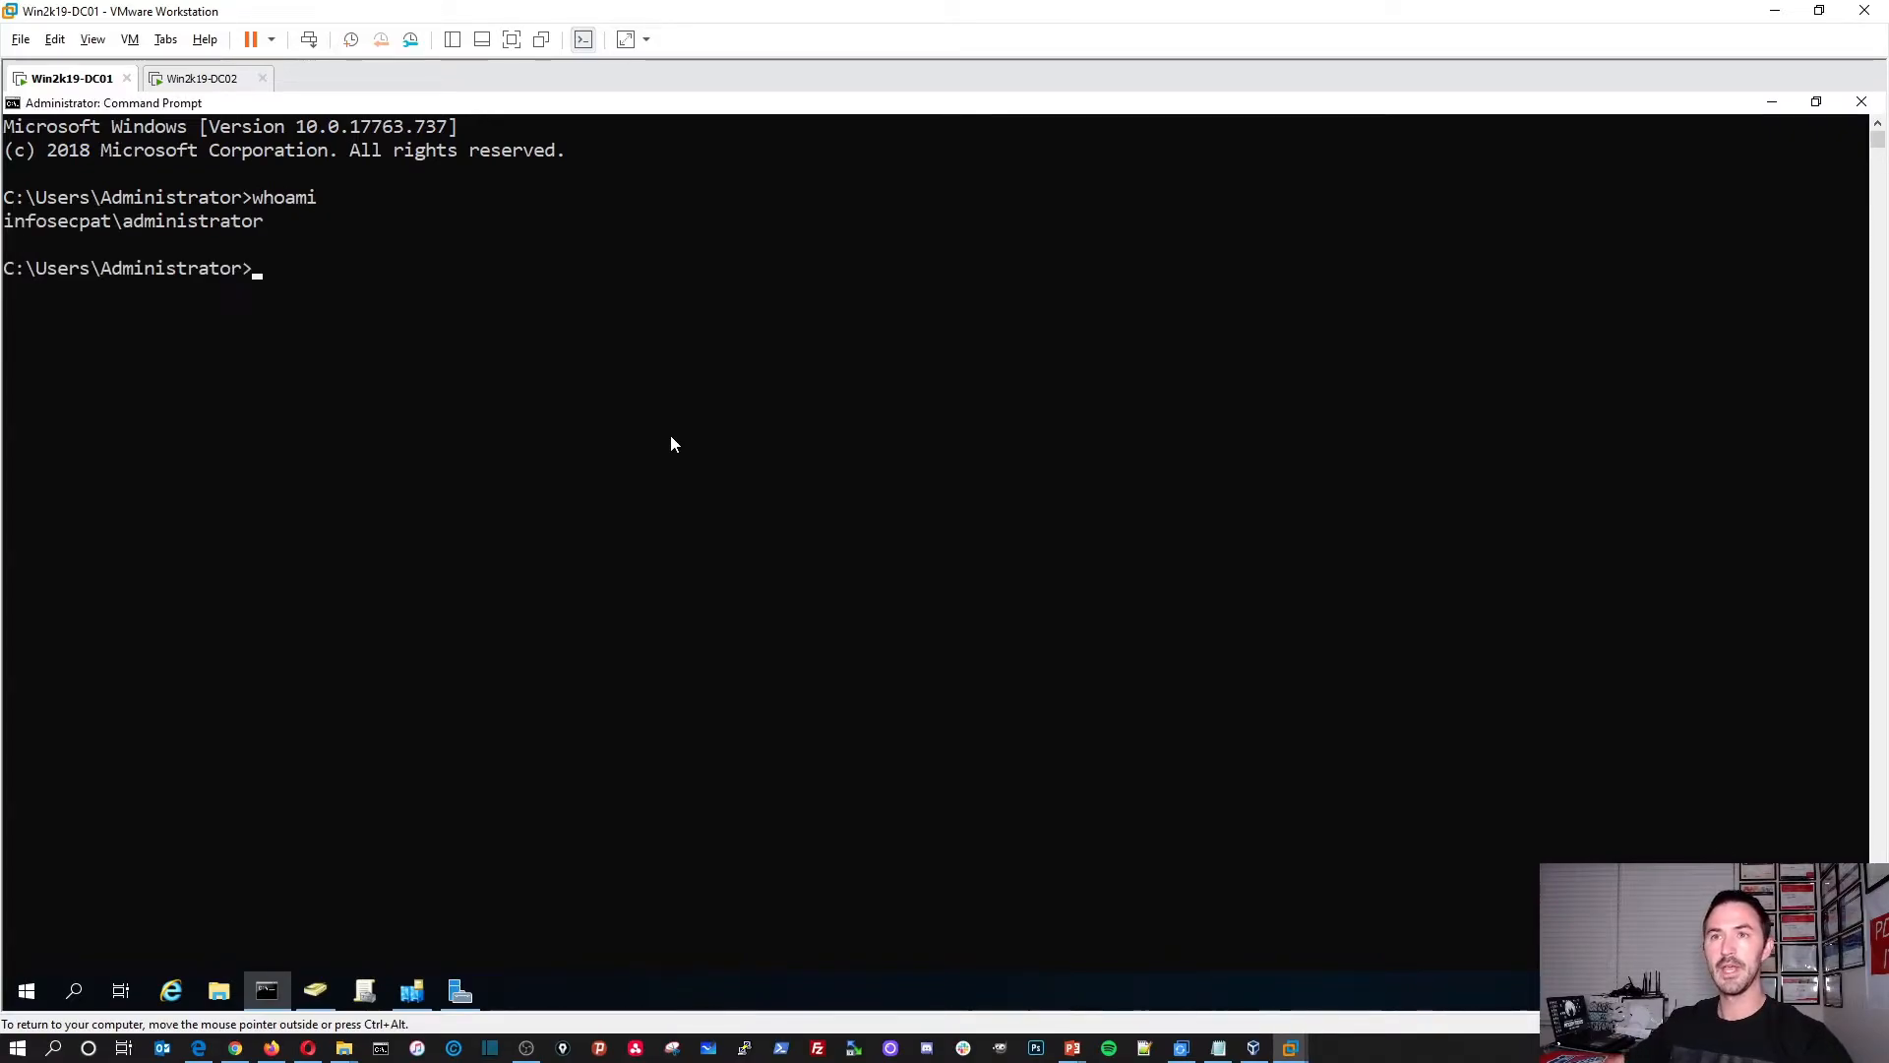
{"action": "left_click_drag", "start_coordinate": [270, 221], "coordinate": [4, 225]}
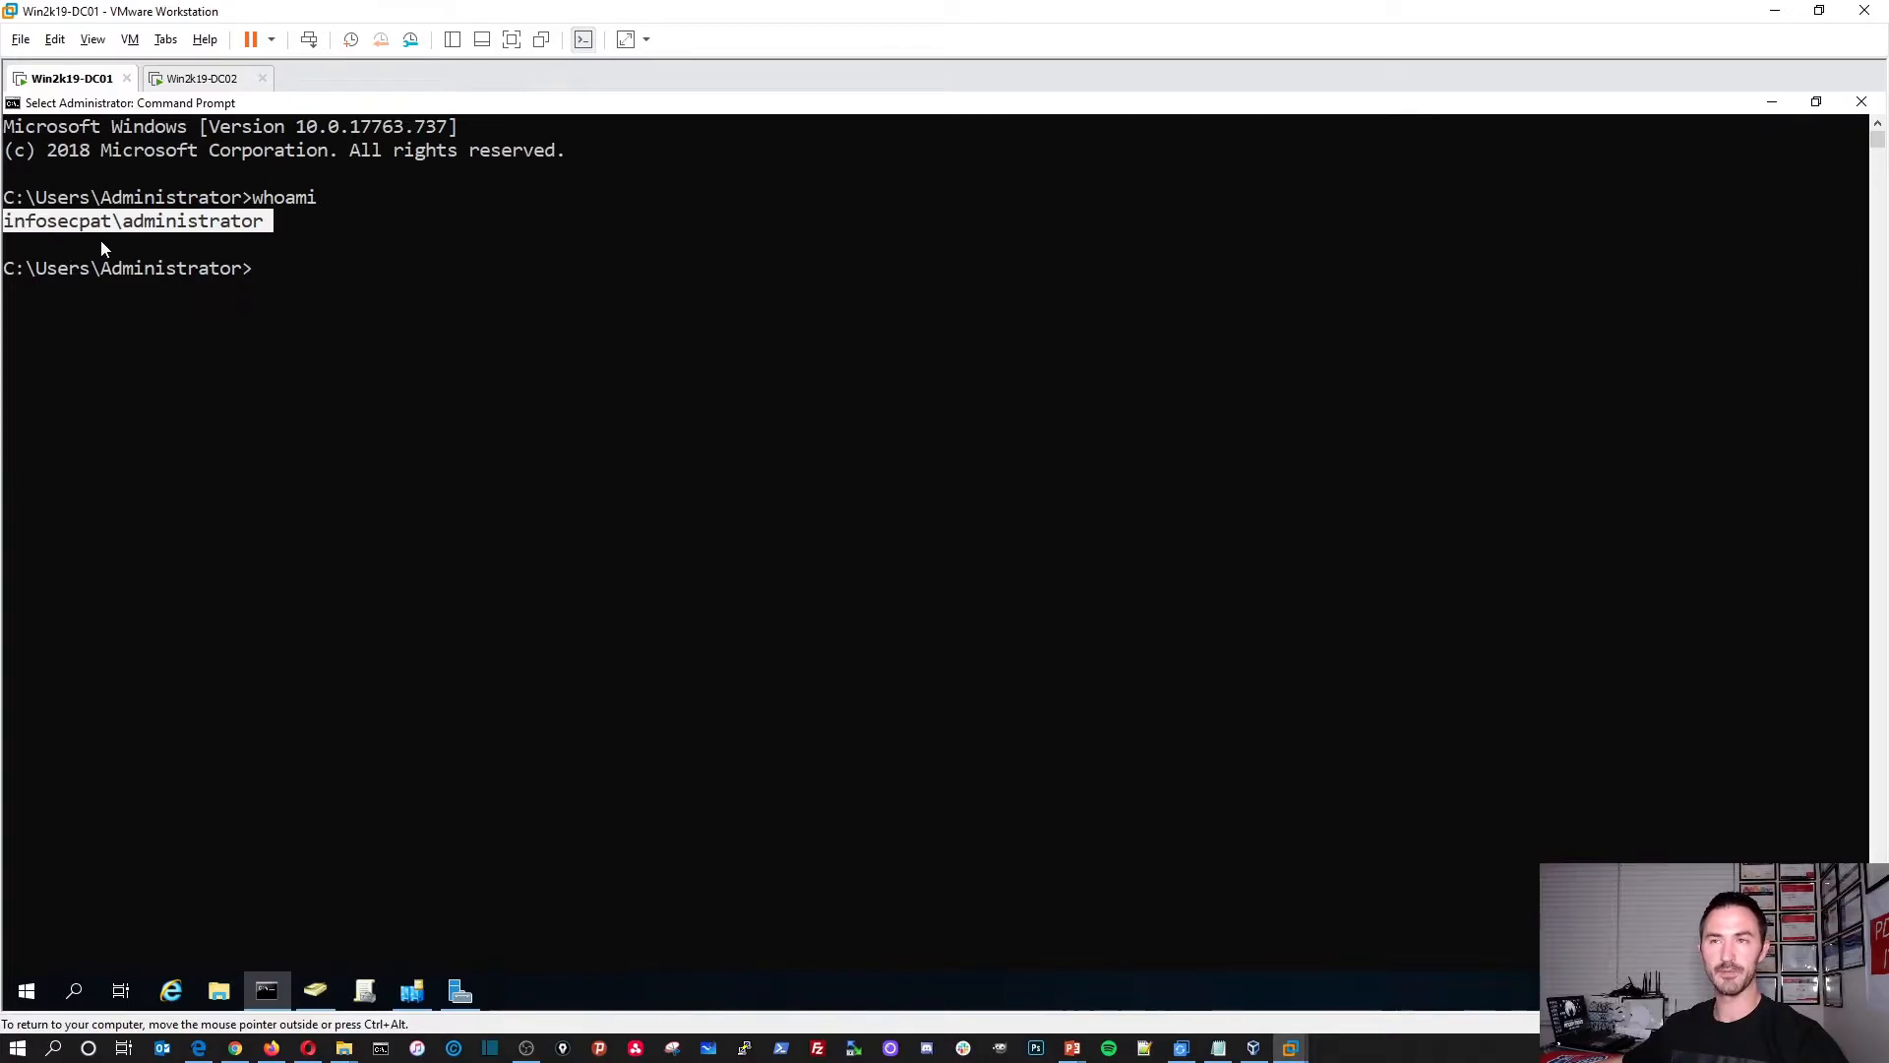
{"action": "key", "text": "ctrl+c"}
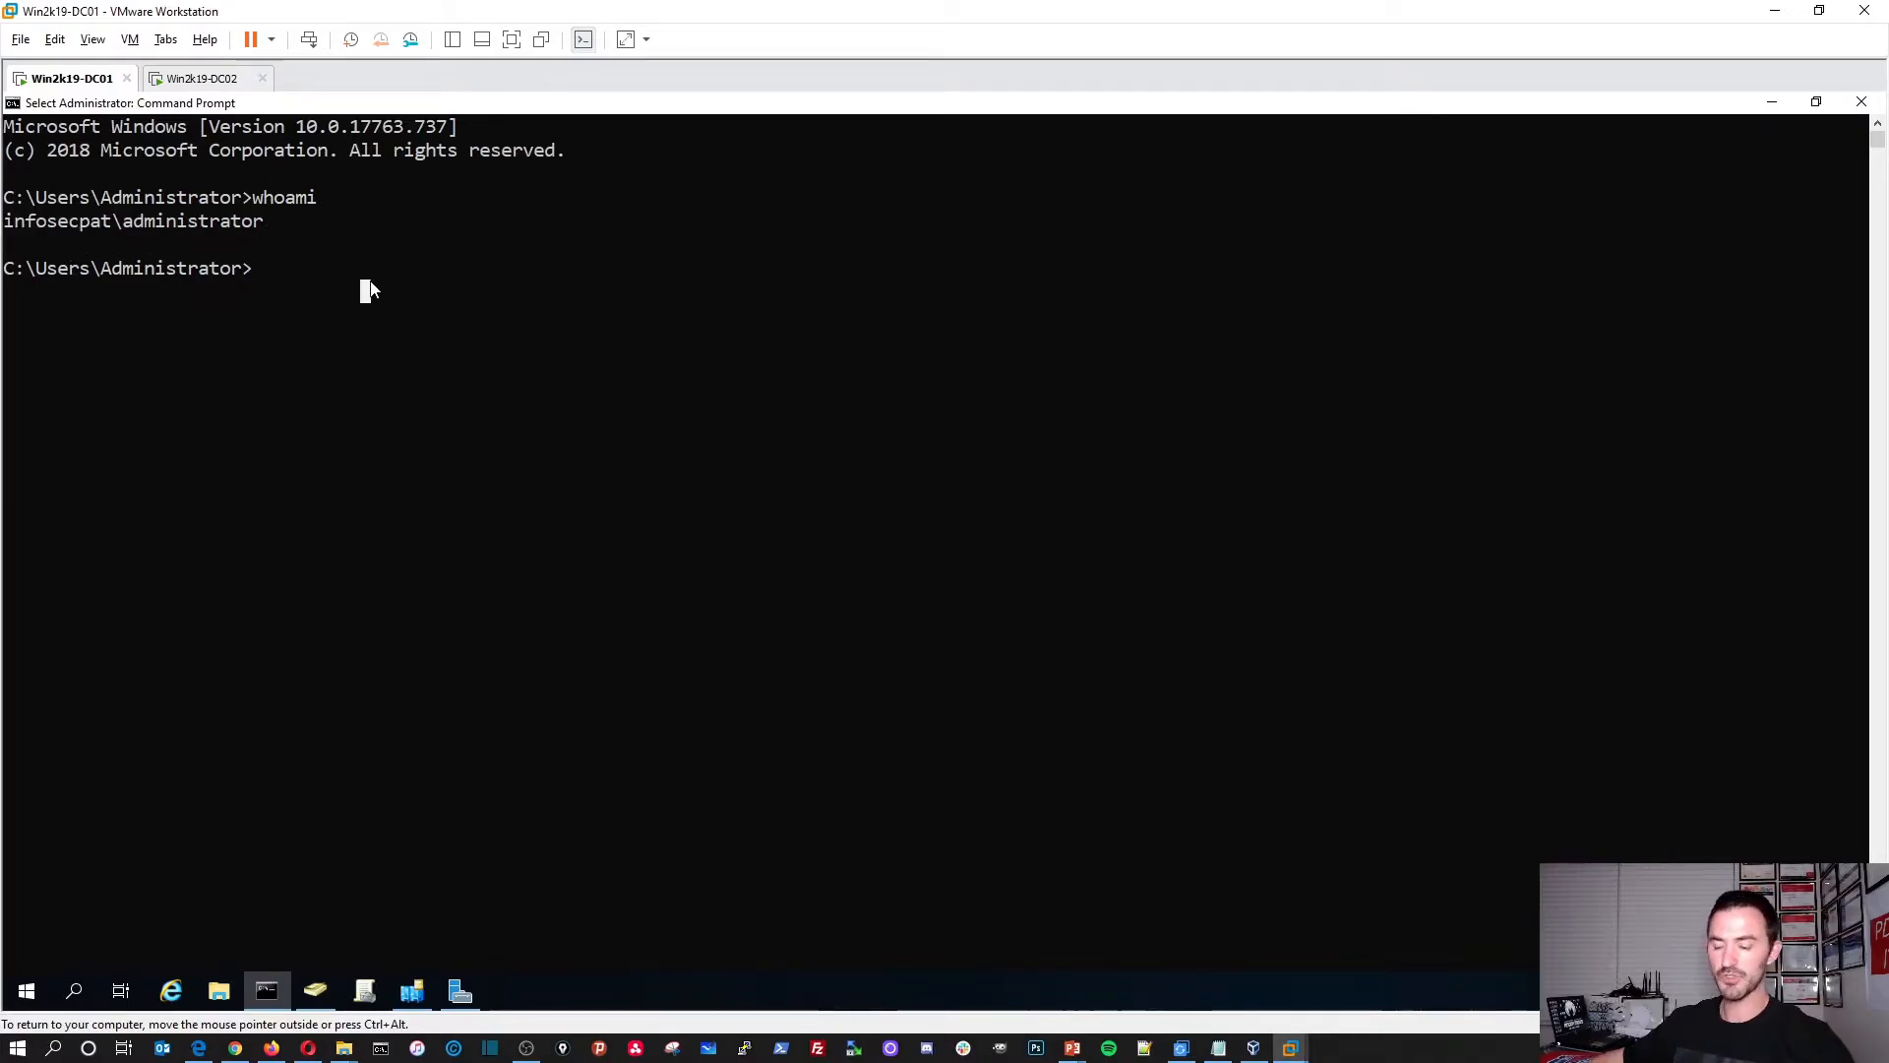
Step: Run set, highlight the USERDOMAIN=INFOSECPAT line, and close the Command Prompt
{"action": "type", "text": "set"}
{"action": "key", "text": "Return"}
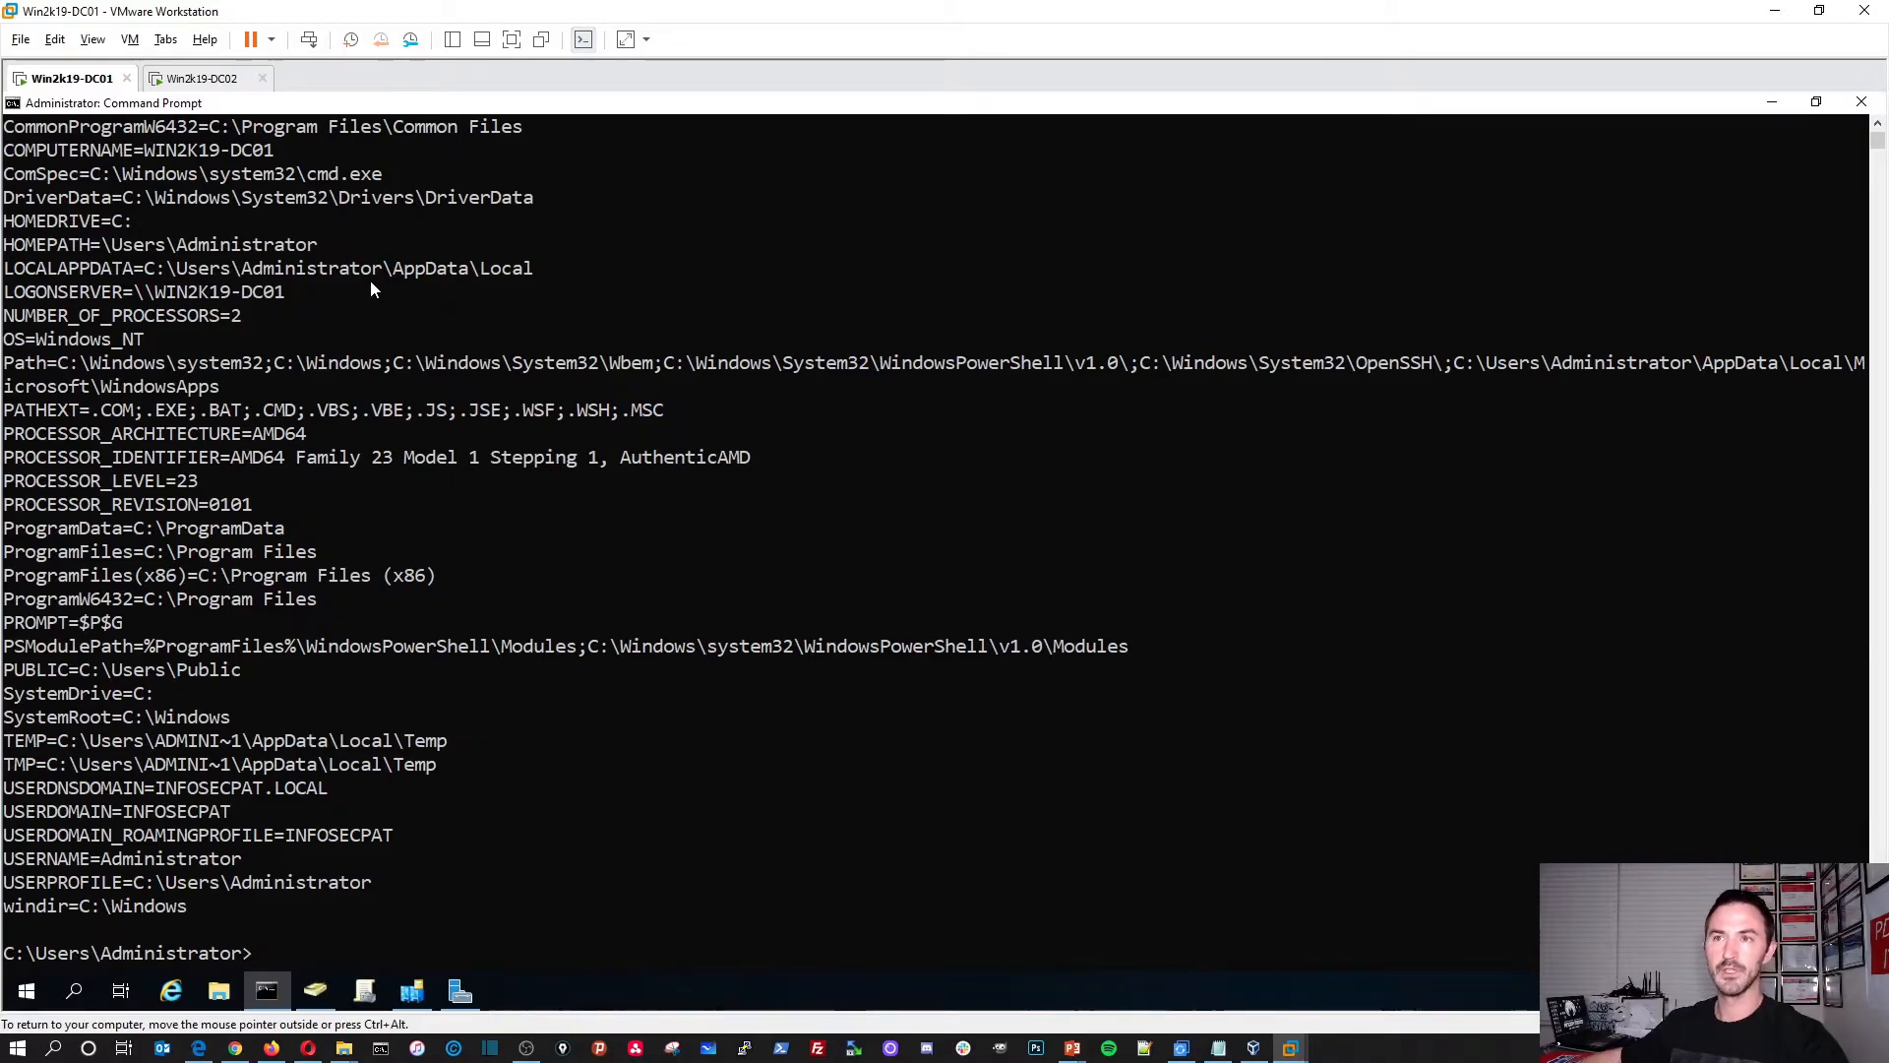
{"action": "scroll", "coordinate": [358, 696], "scroll_direction": "up", "scroll_amount": 3}
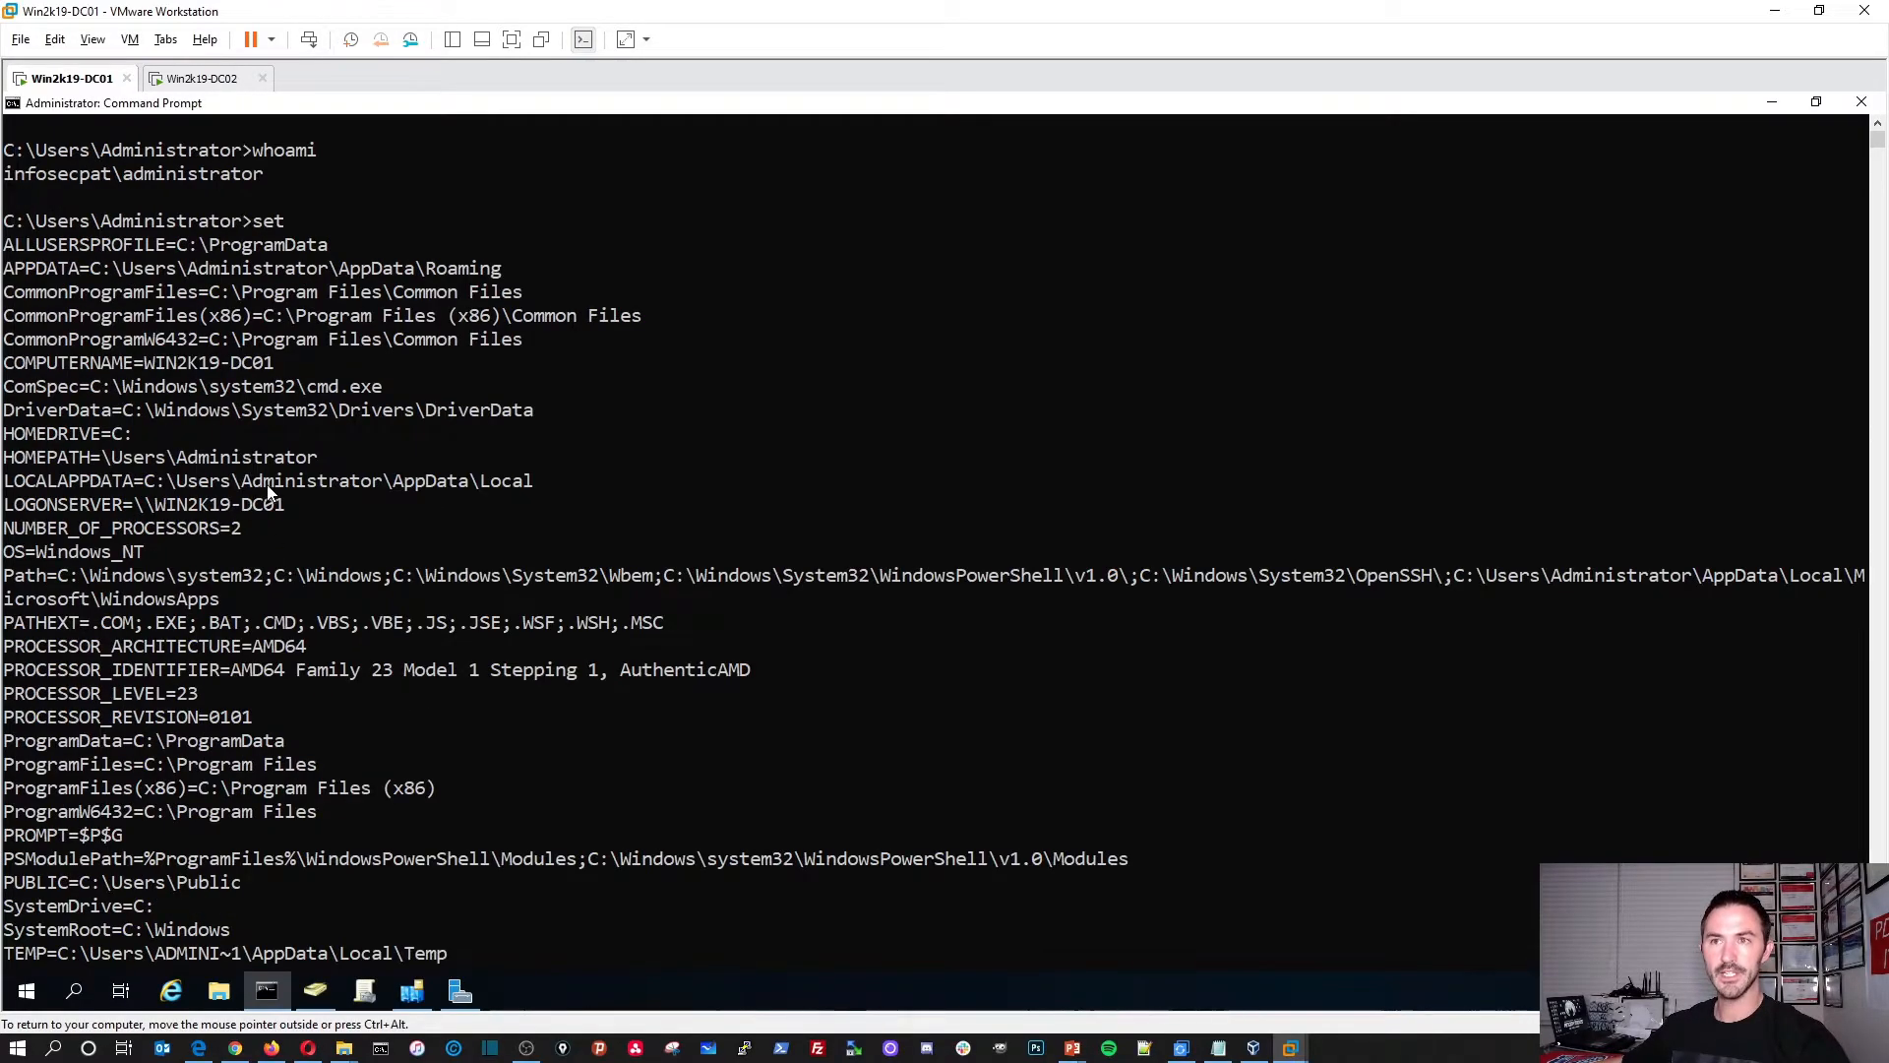
{"action": "scroll", "coordinate": [262, 706], "scroll_direction": "down", "scroll_amount": 2}
{"action": "scroll", "coordinate": [262, 705], "scroll_direction": "down", "scroll_amount": 3}
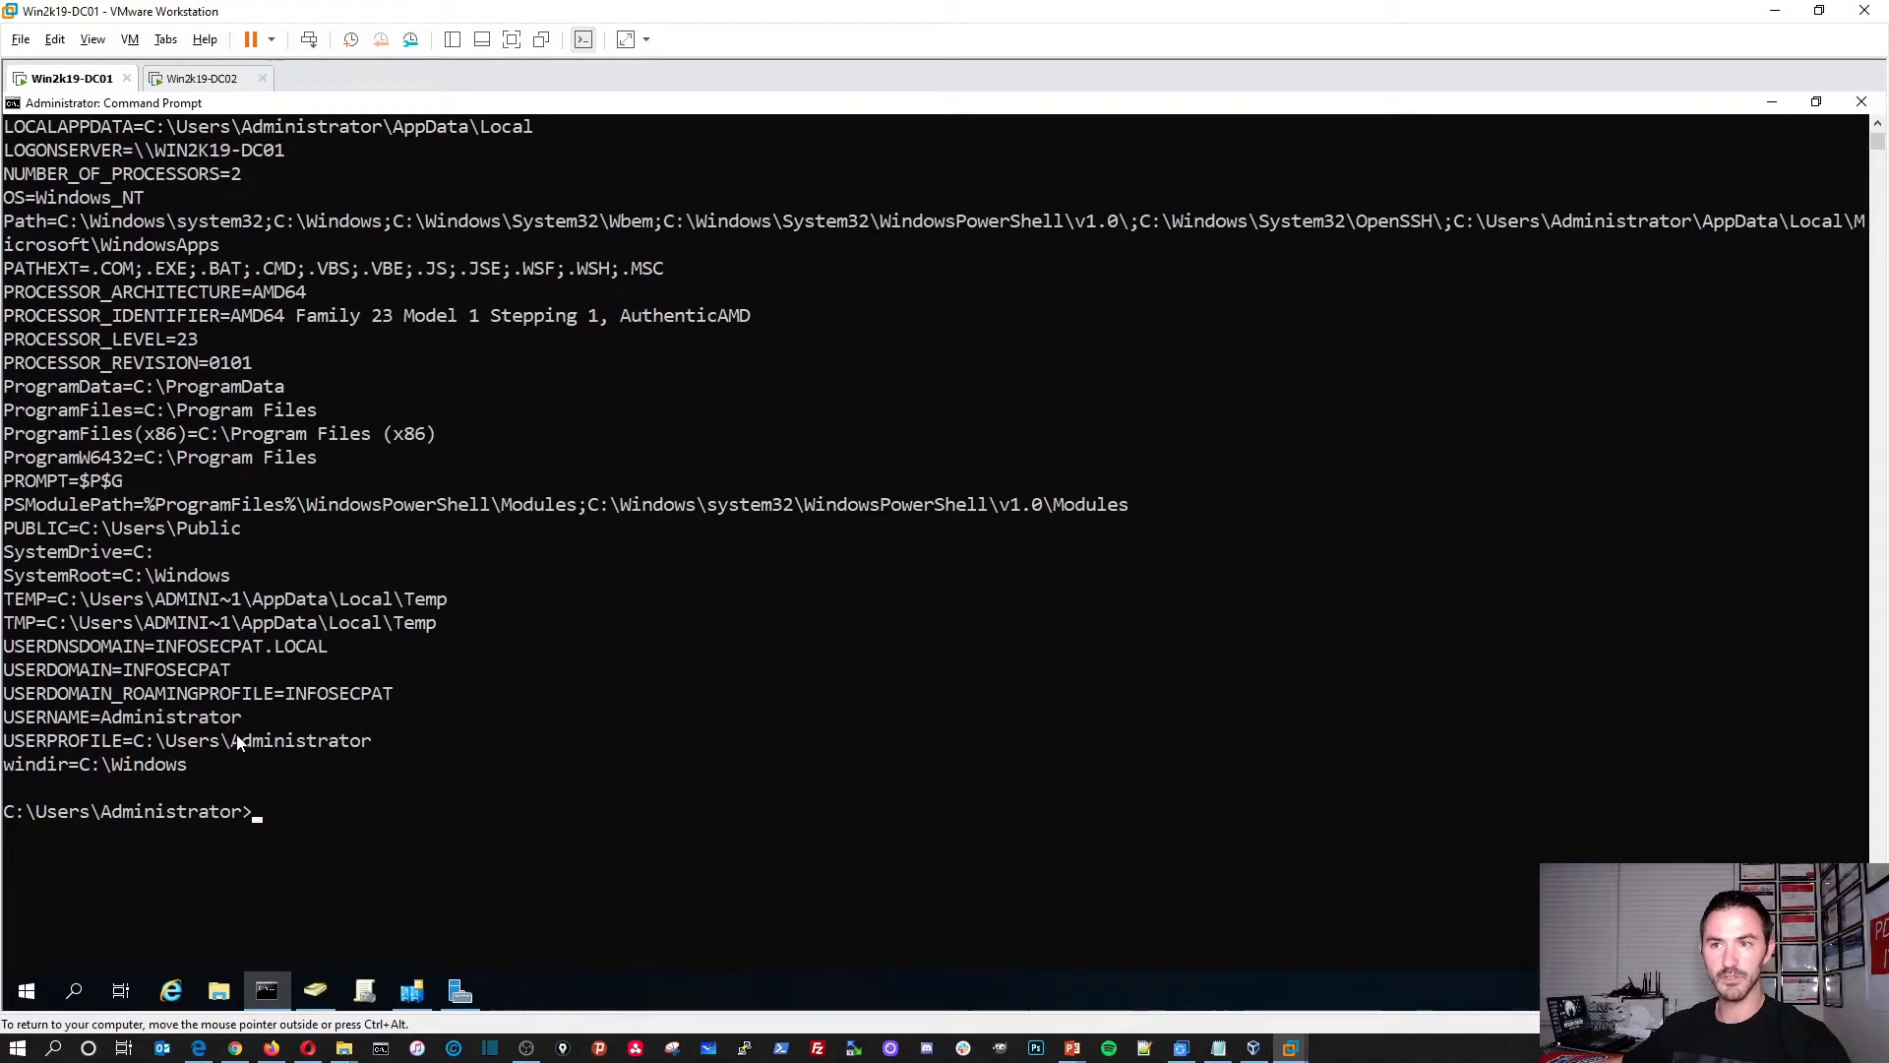
{"action": "left_click_drag", "start_coordinate": [394, 698], "coordinate": [160, 694]}
{"action": "left_click", "coordinate": [200, 666]}
{"action": "double_click", "coordinate": [200, 673]}
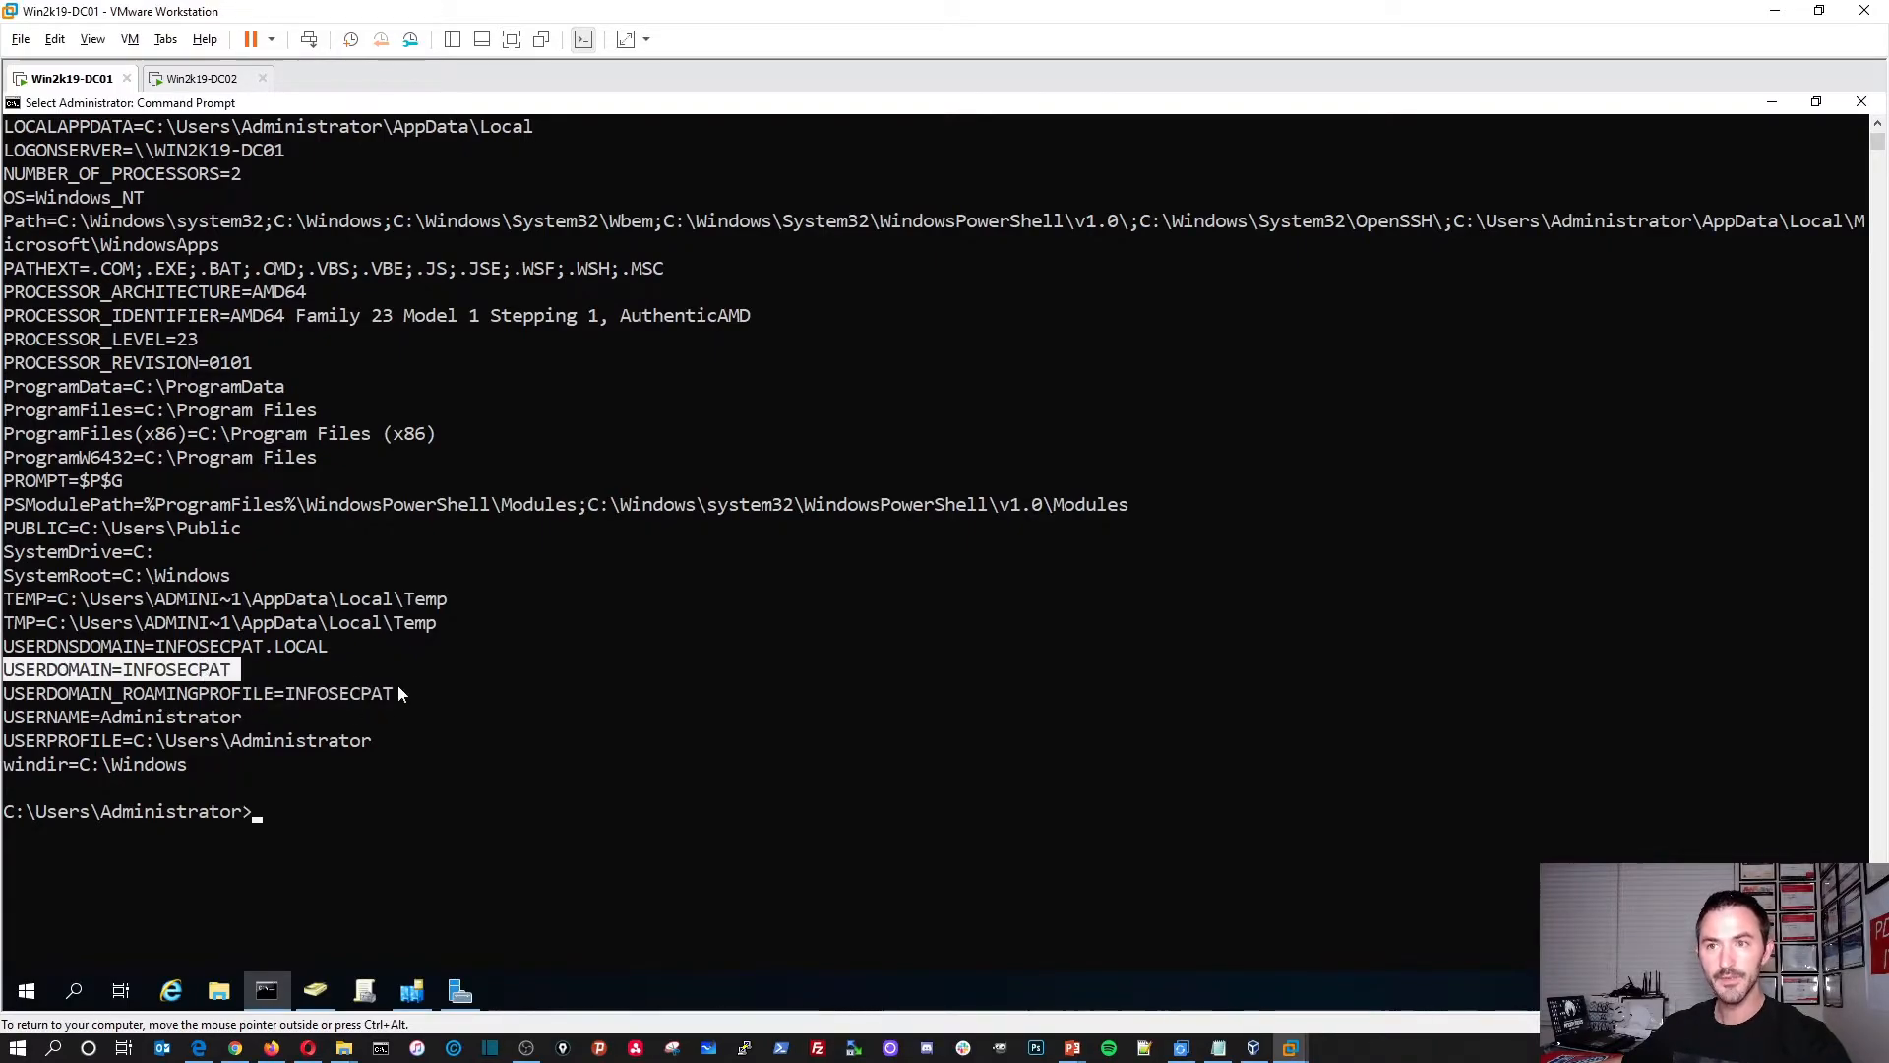
{"action": "left_click", "coordinate": [1860, 101]}
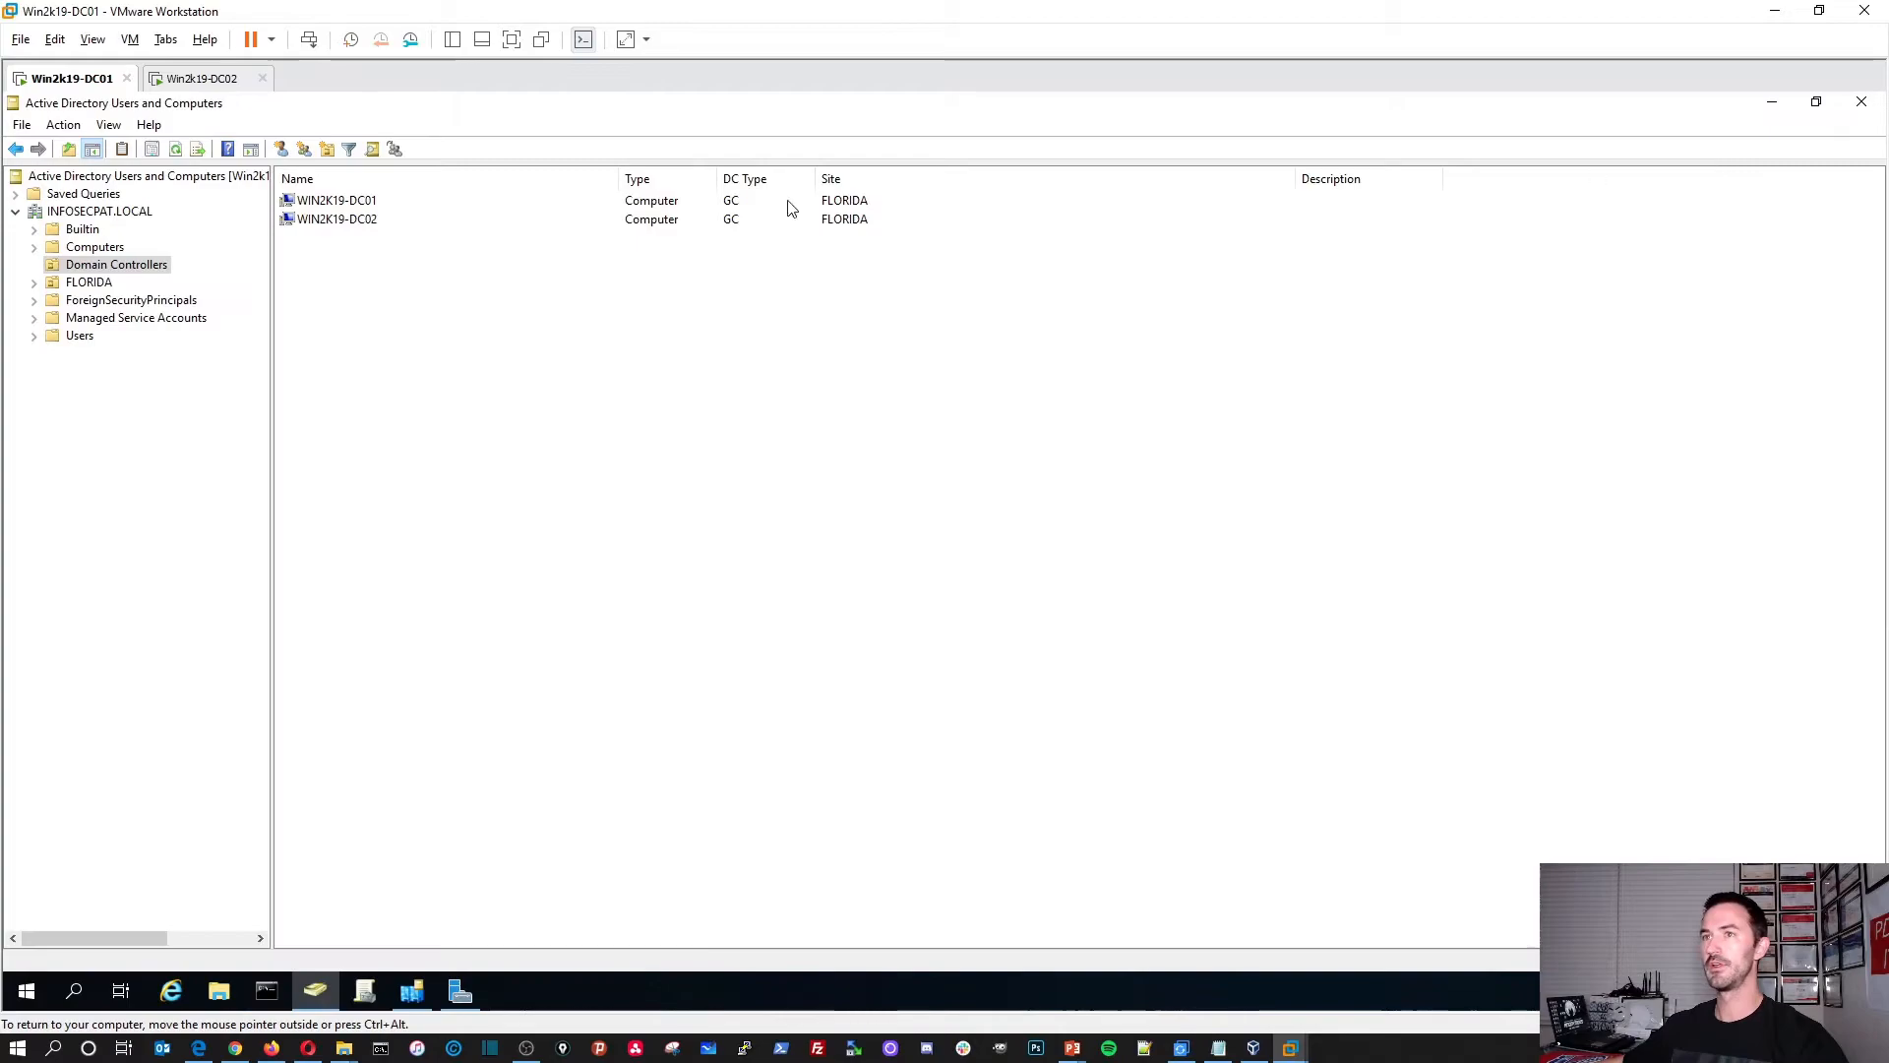
Step: Check on DC02, then on DC01 review Sites and Services, the Firewall GPO, and INFOSECPAT.LOCAL in ADUC
{"action": "left_click", "coordinate": [190, 86]}
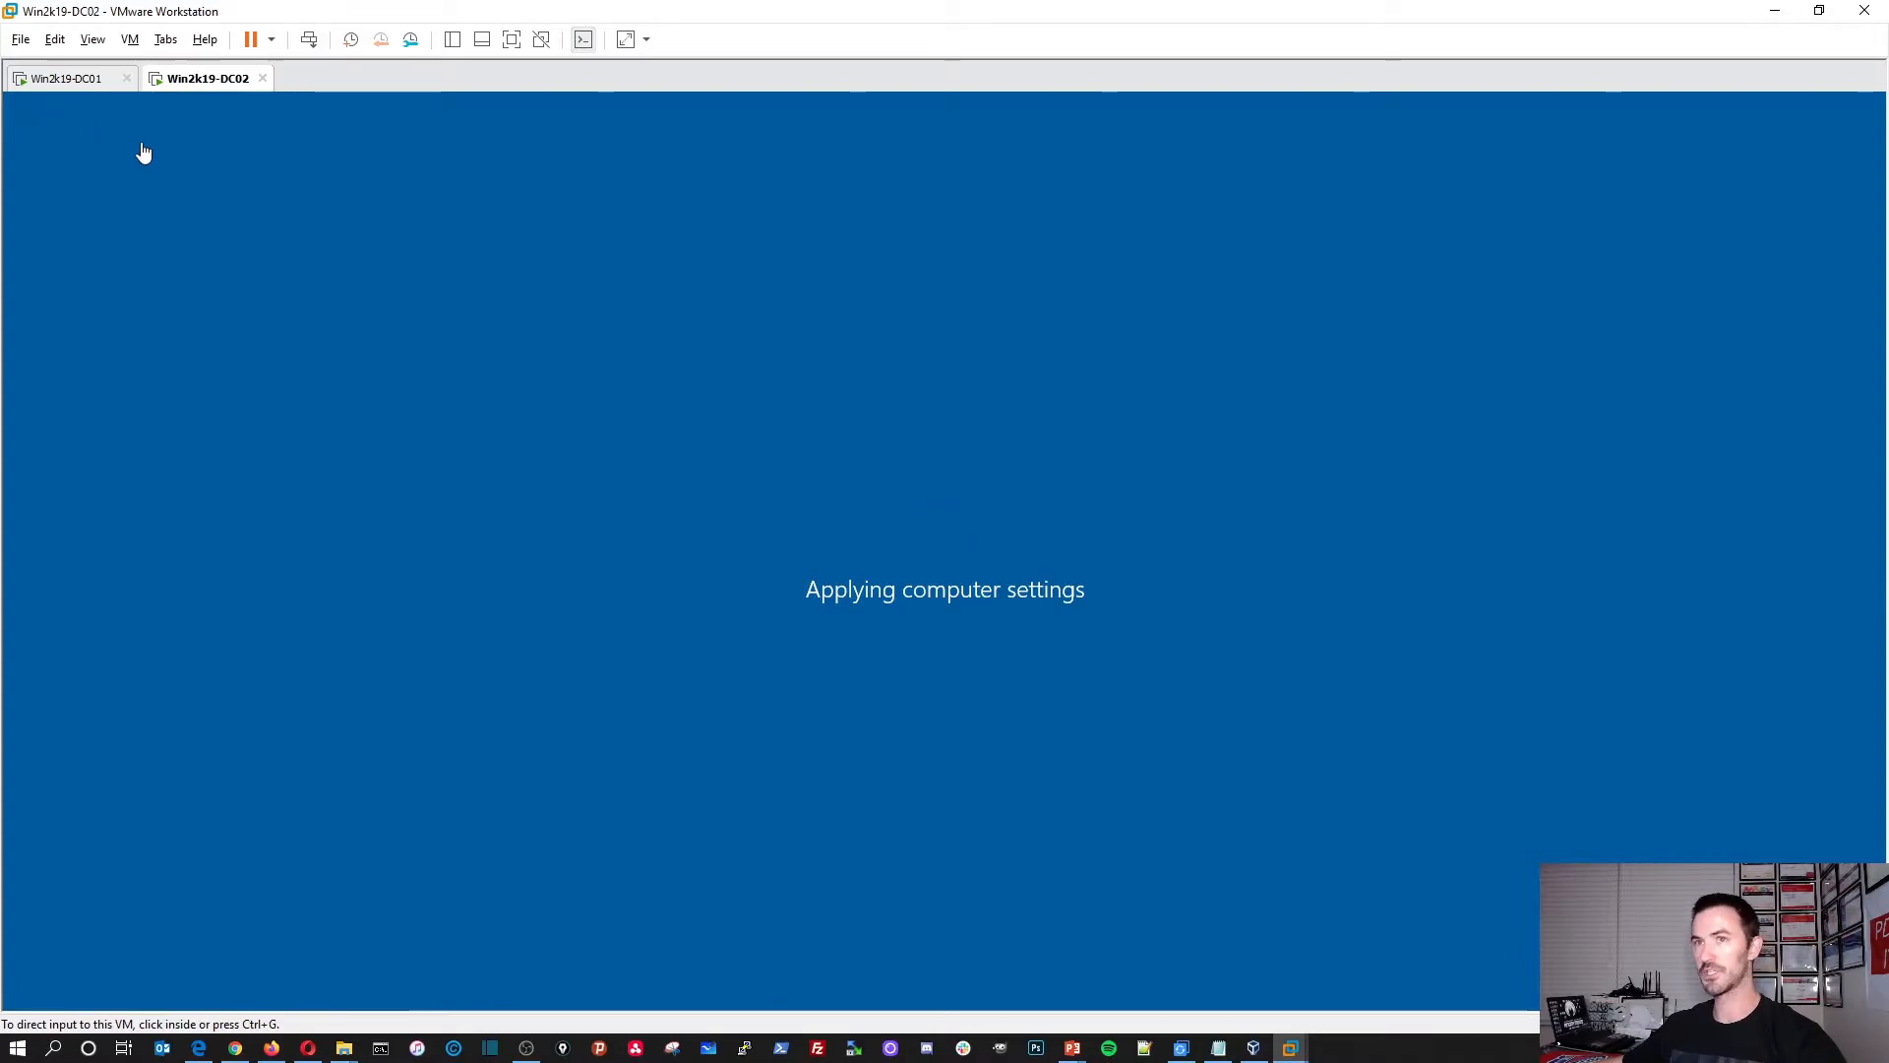
{"action": "left_click", "coordinate": [55, 83]}
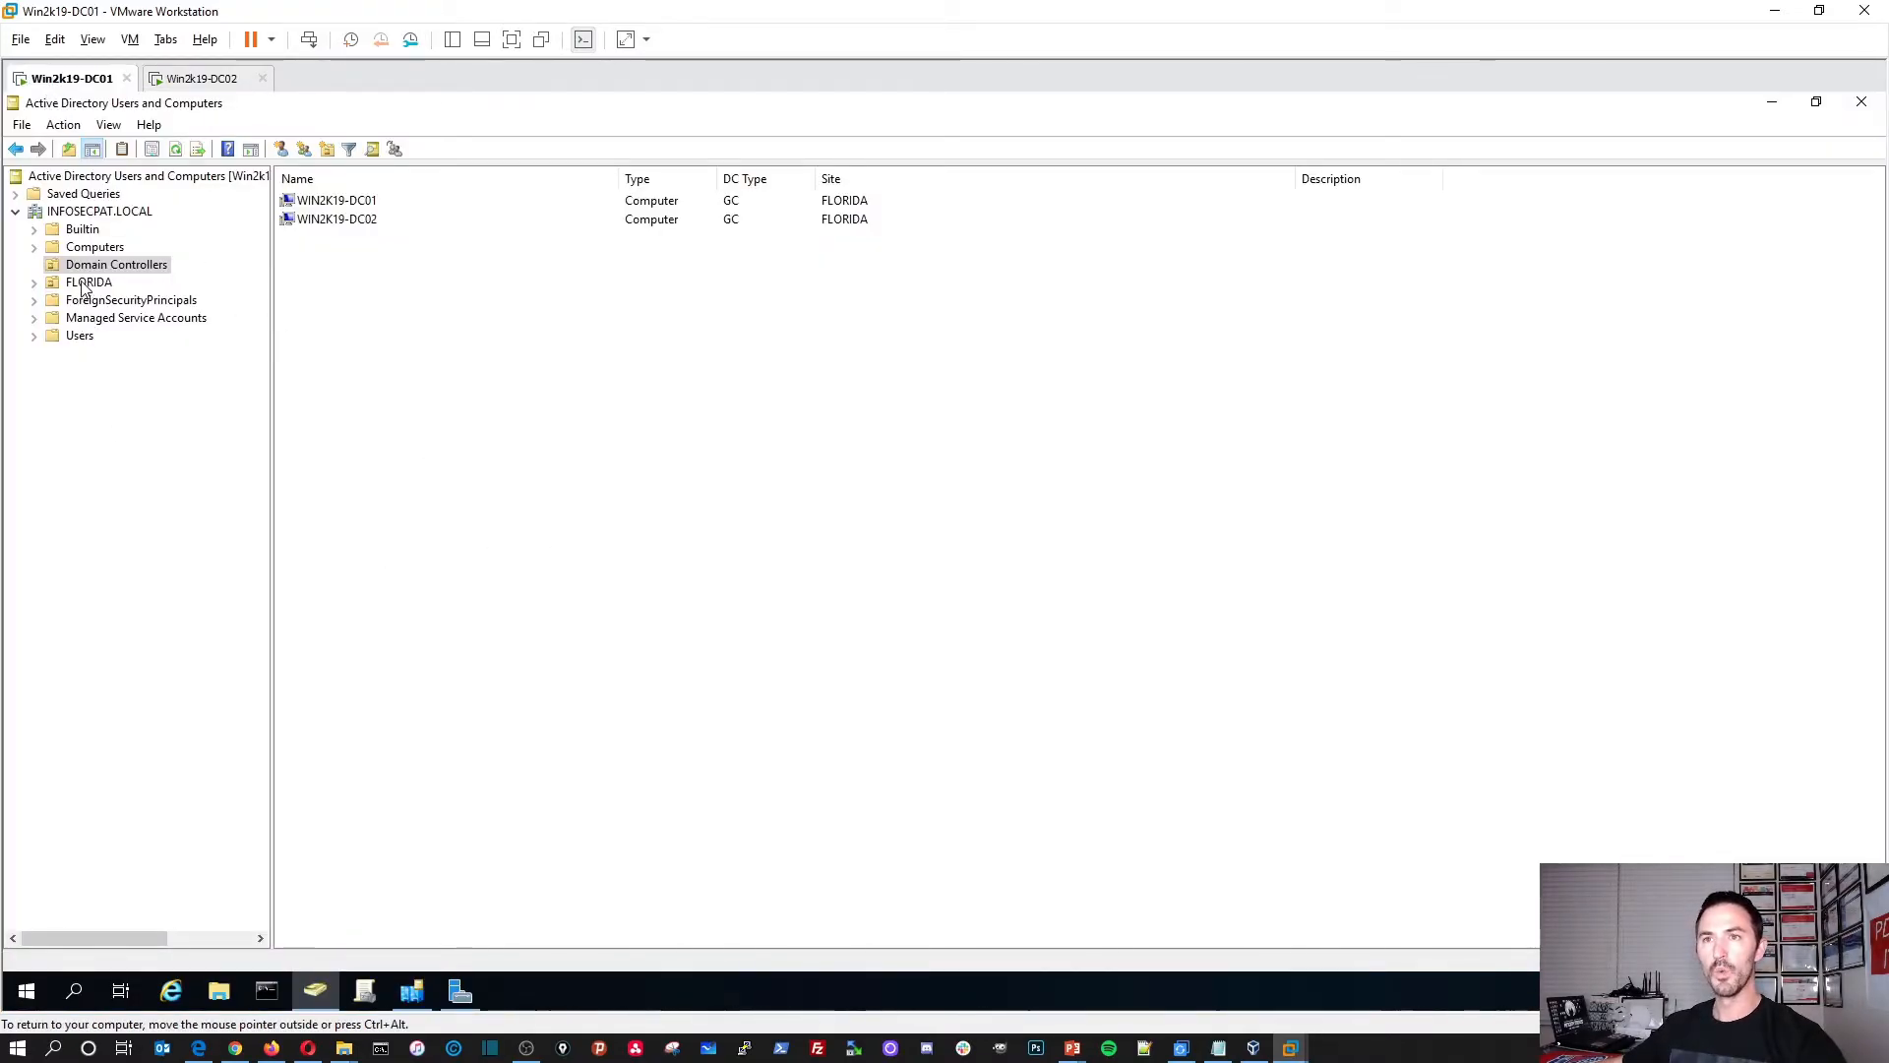
{"action": "left_click", "coordinate": [411, 990]}
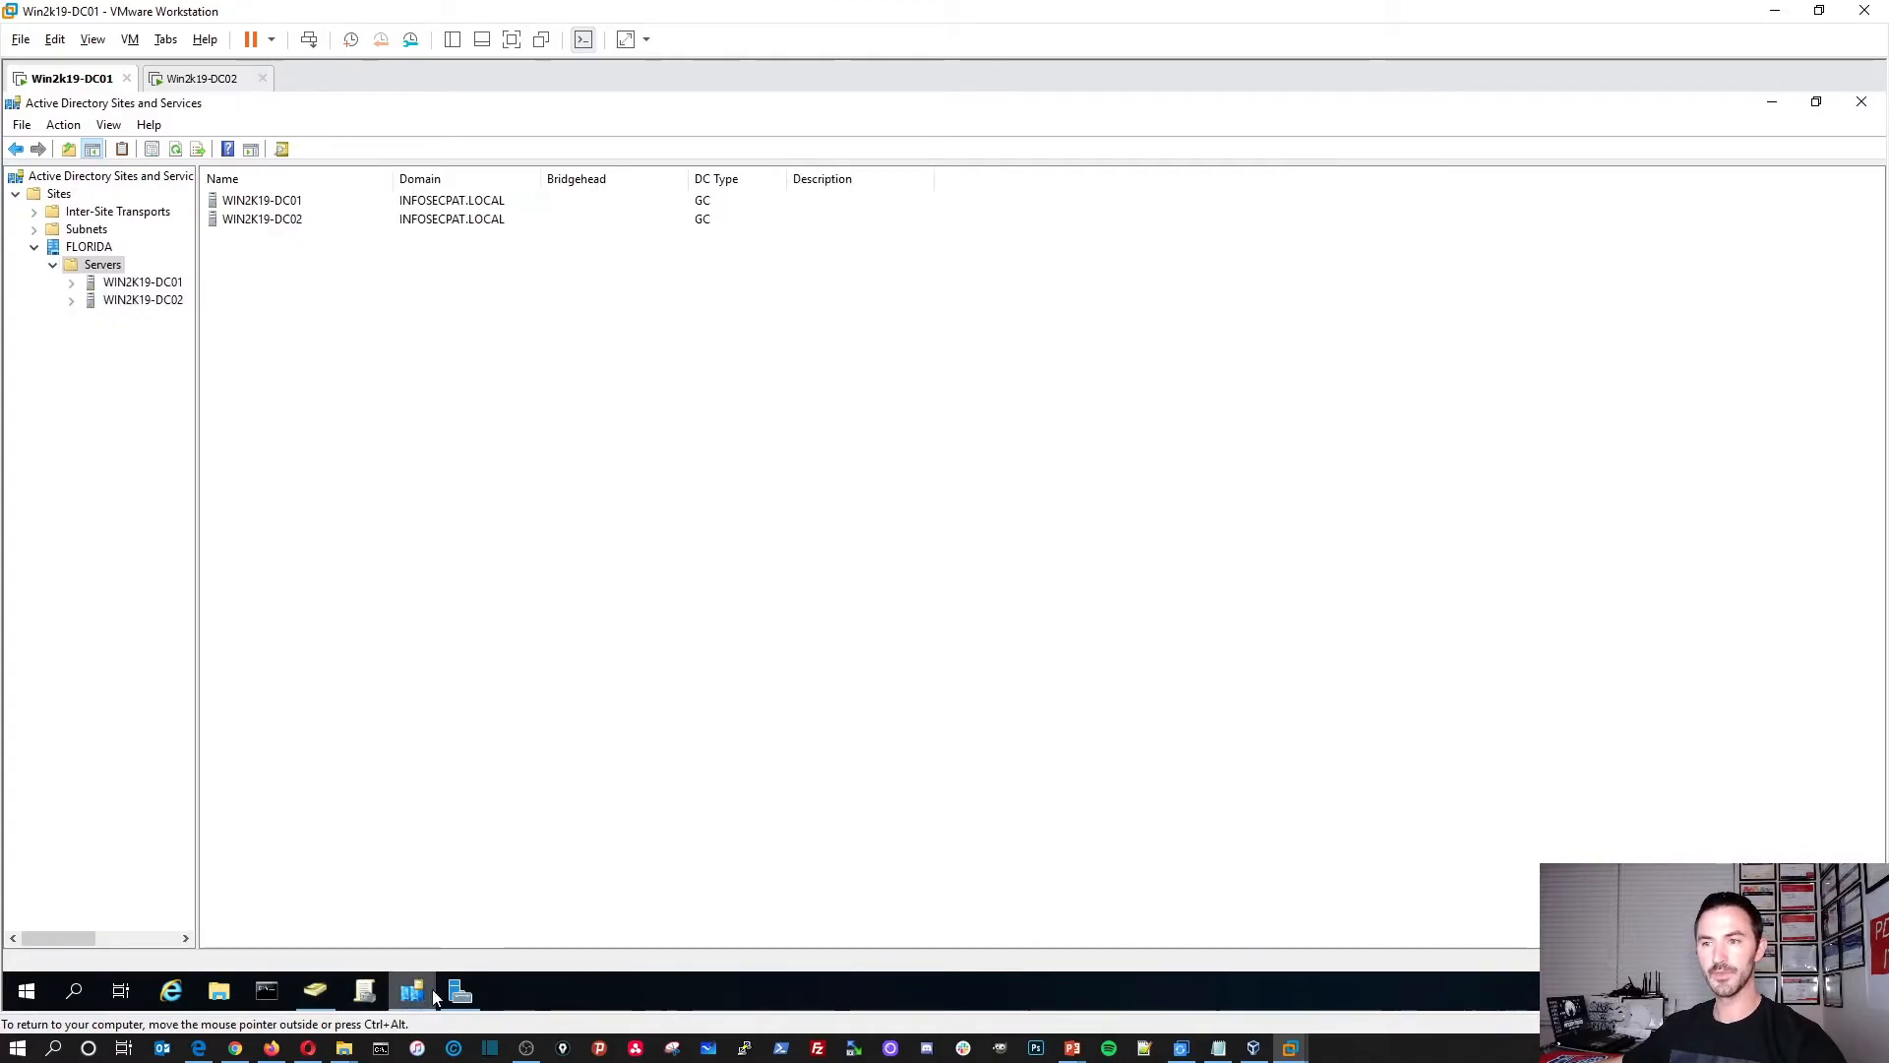
{"action": "left_click", "coordinate": [365, 997]}
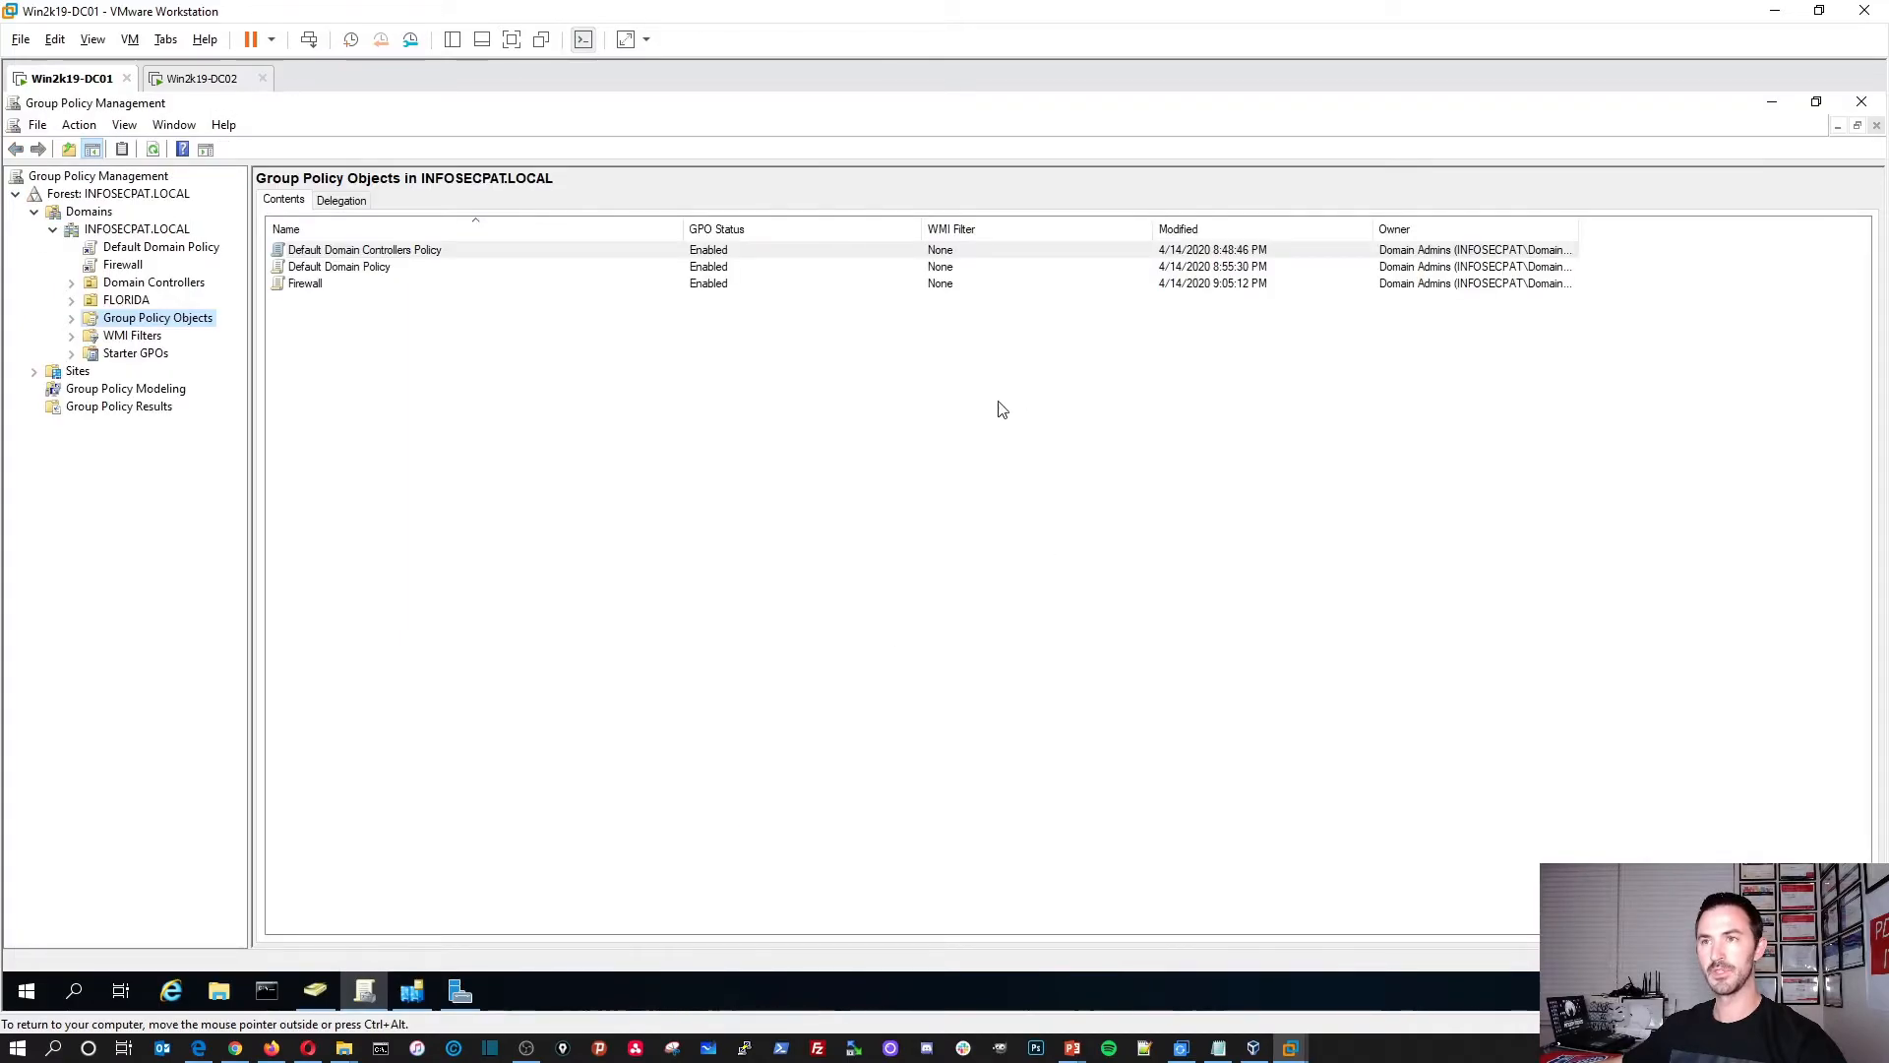
{"action": "left_click", "coordinate": [120, 265]}
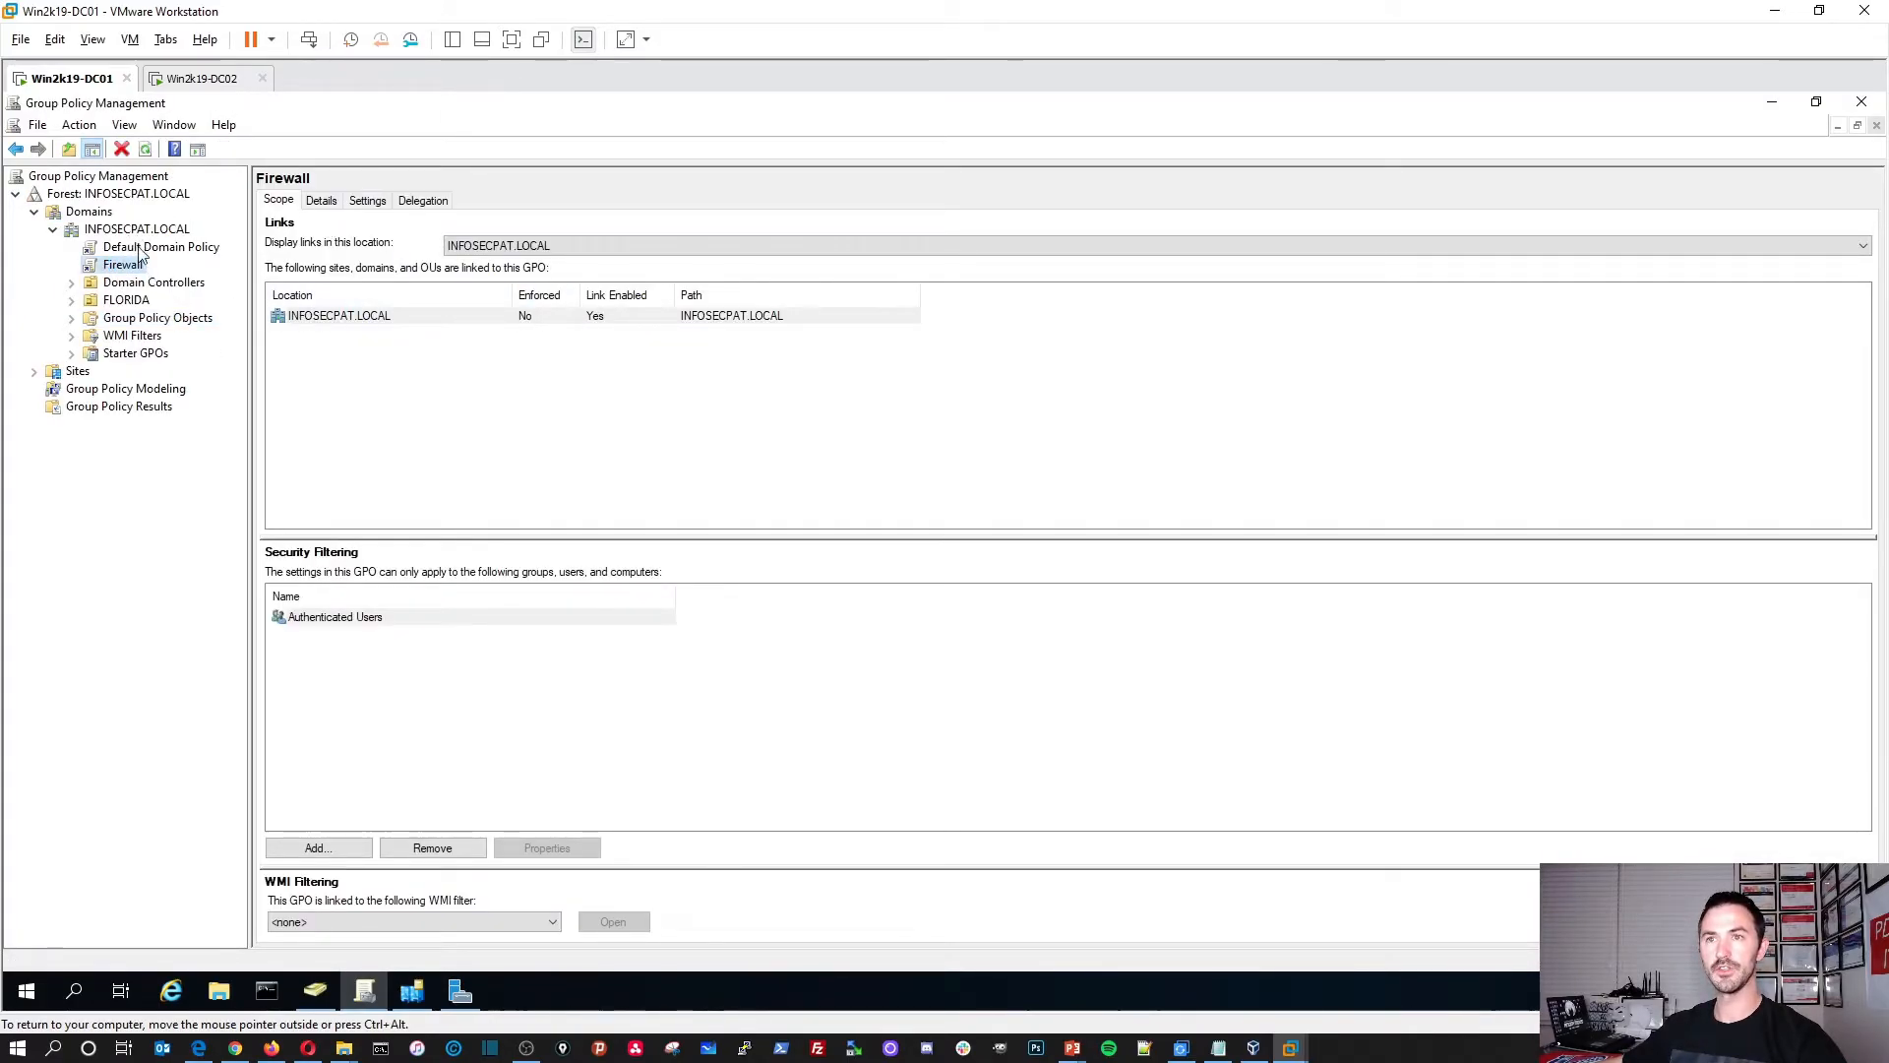
{"action": "left_click", "coordinate": [315, 990]}
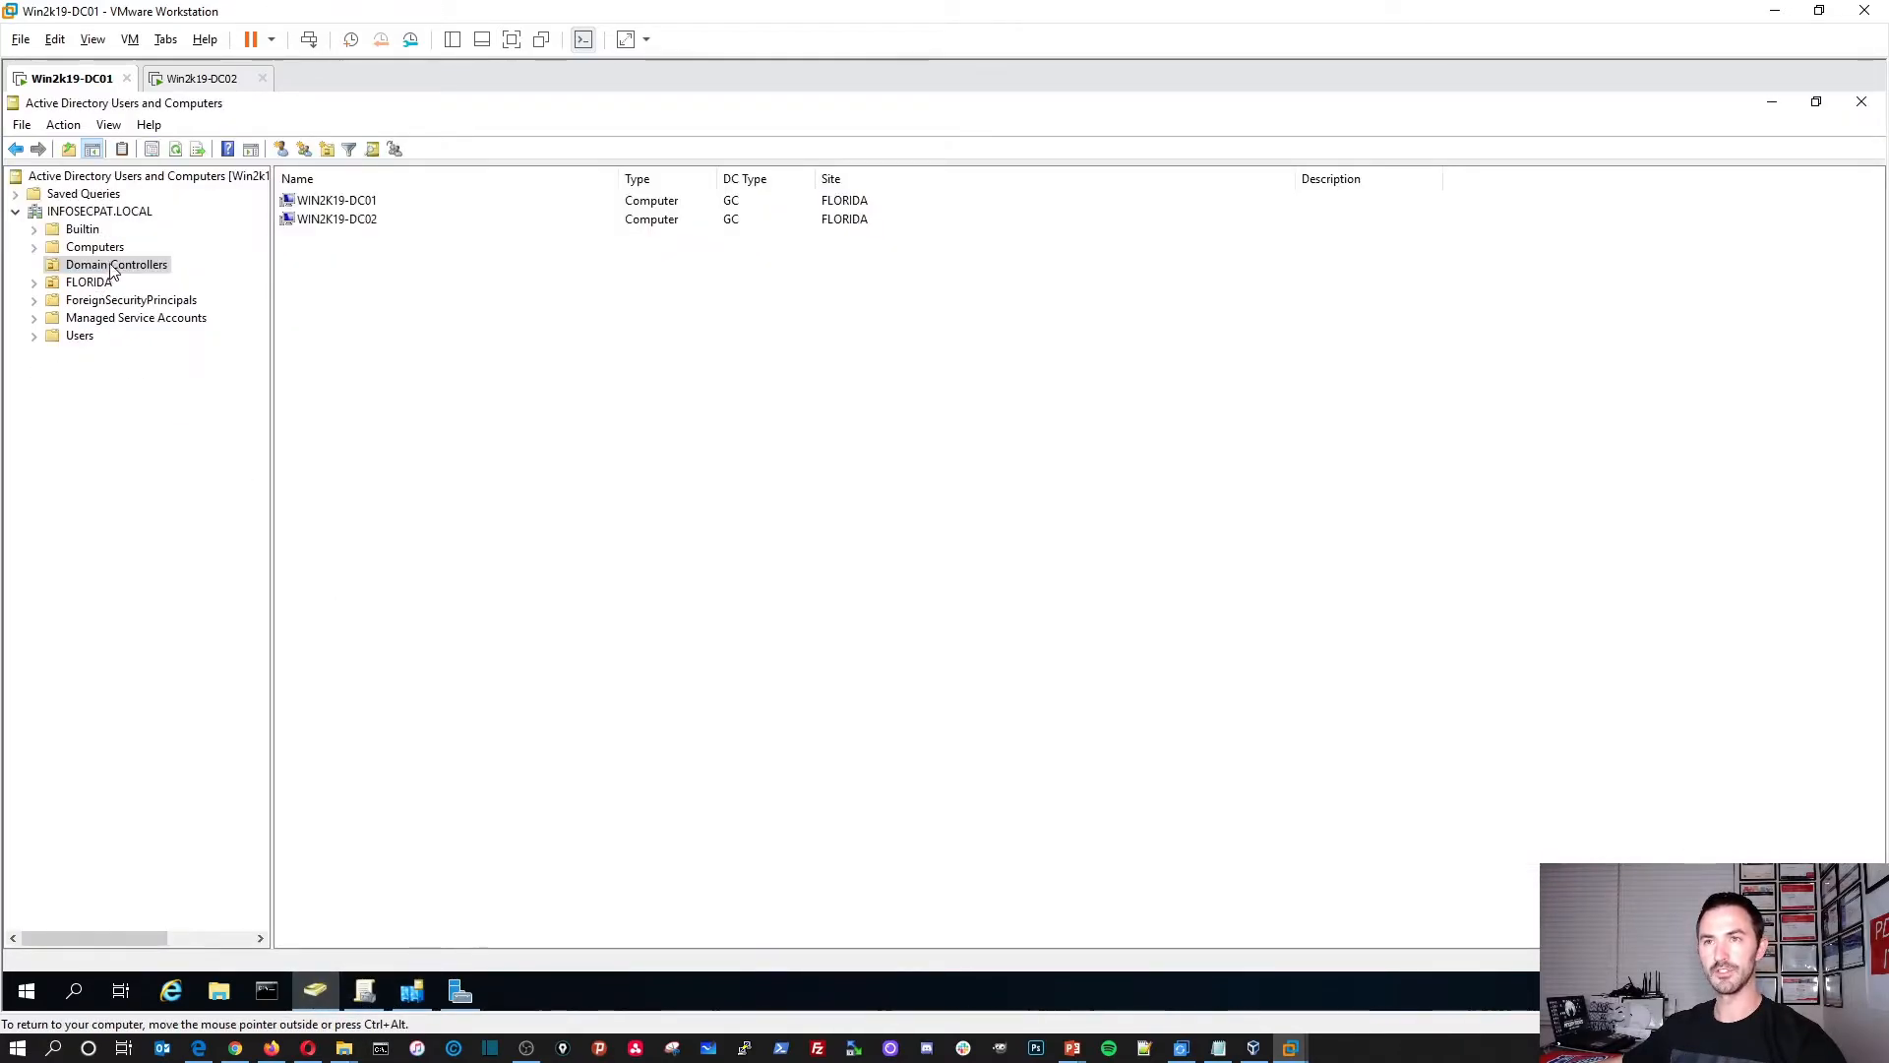
{"action": "left_click", "coordinate": [93, 212]}
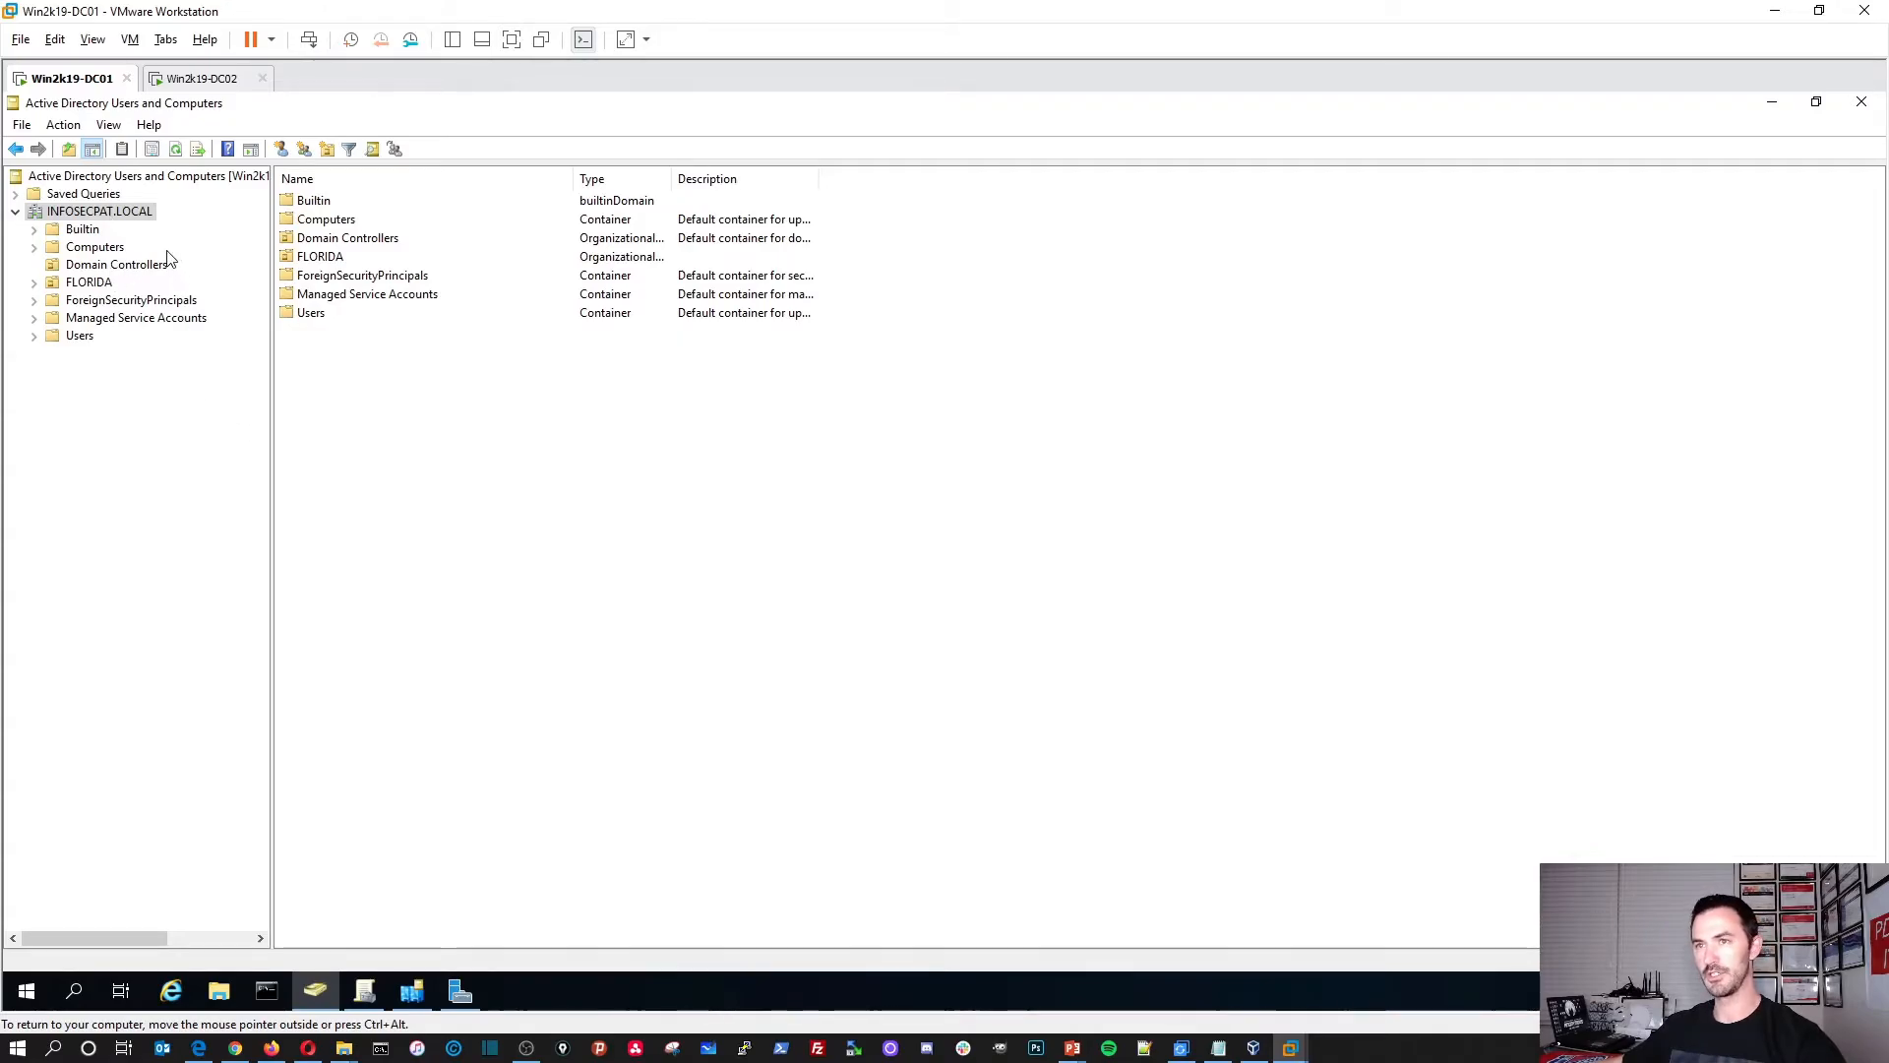
Step: Minimize Group Policy Management and Users and Computers on DC01 to reveal the desktop
{"action": "left_click", "coordinate": [1772, 102]}
{"action": "left_click", "coordinate": [186, 79]}
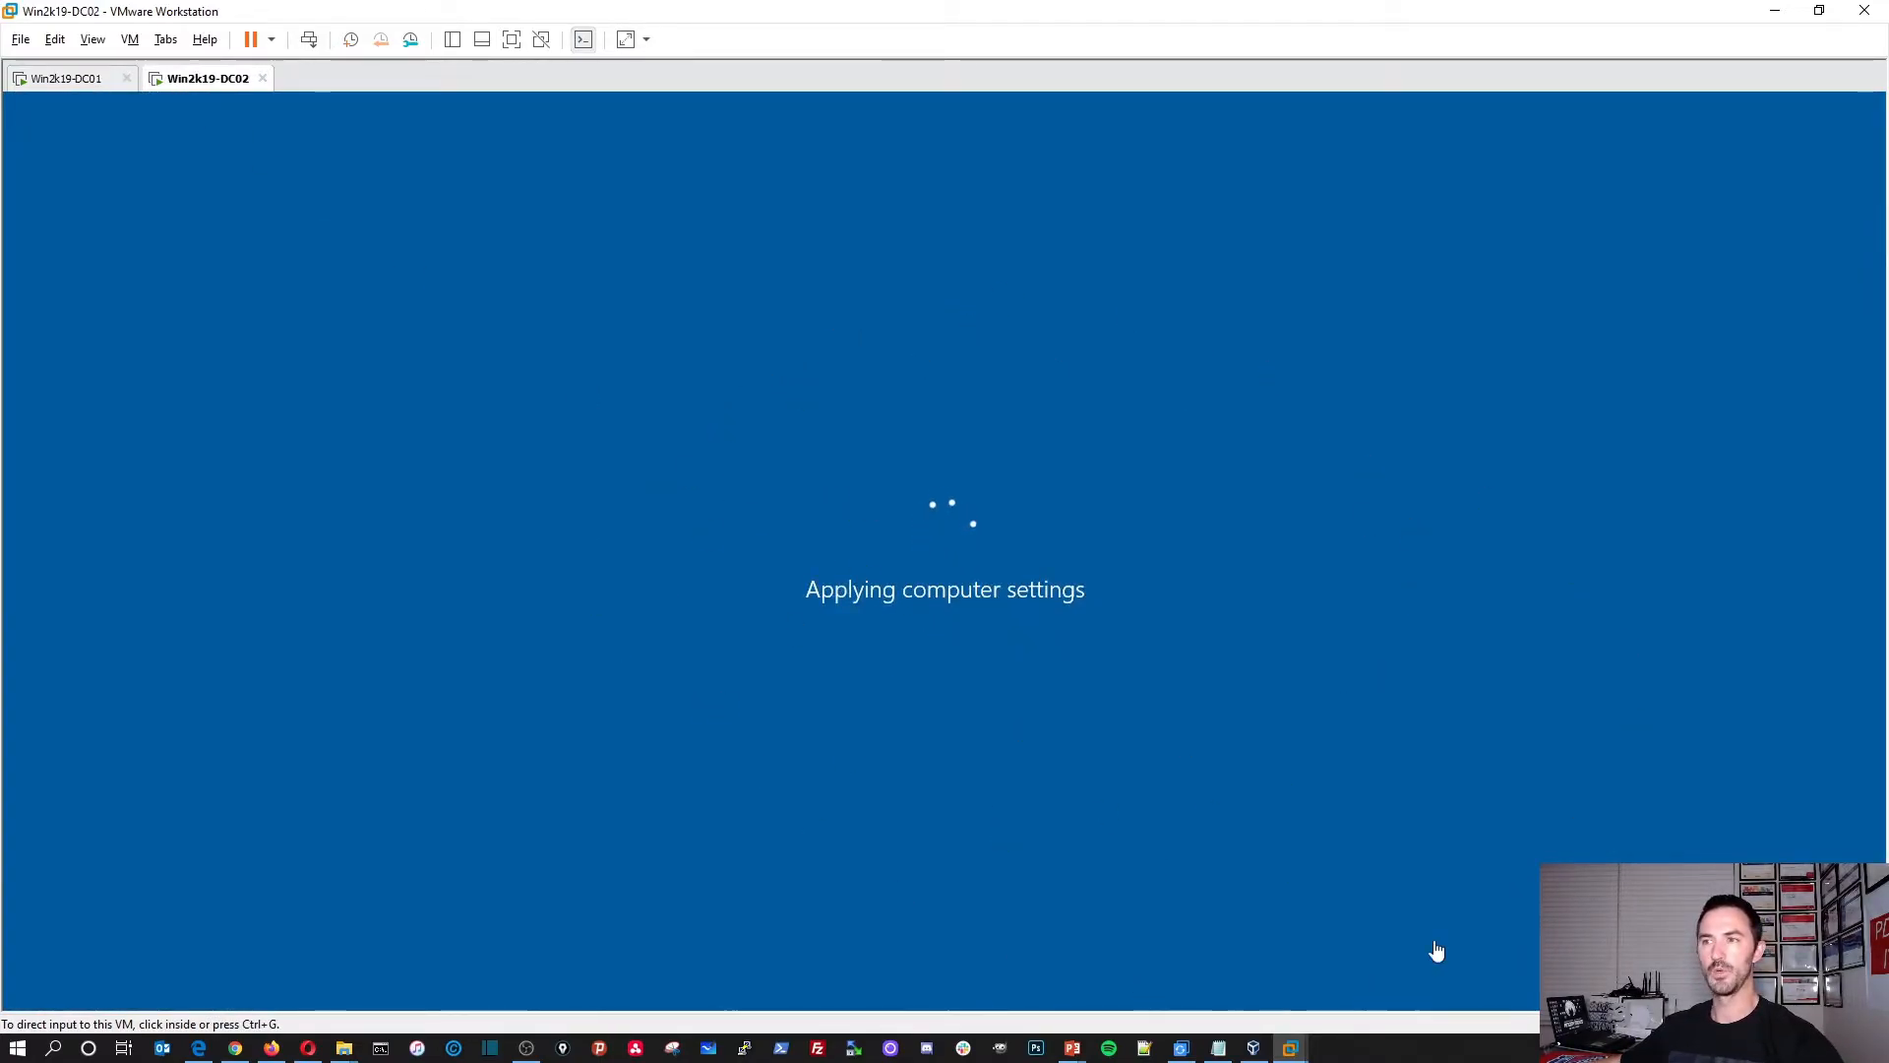
{"action": "left_click", "coordinate": [69, 79]}
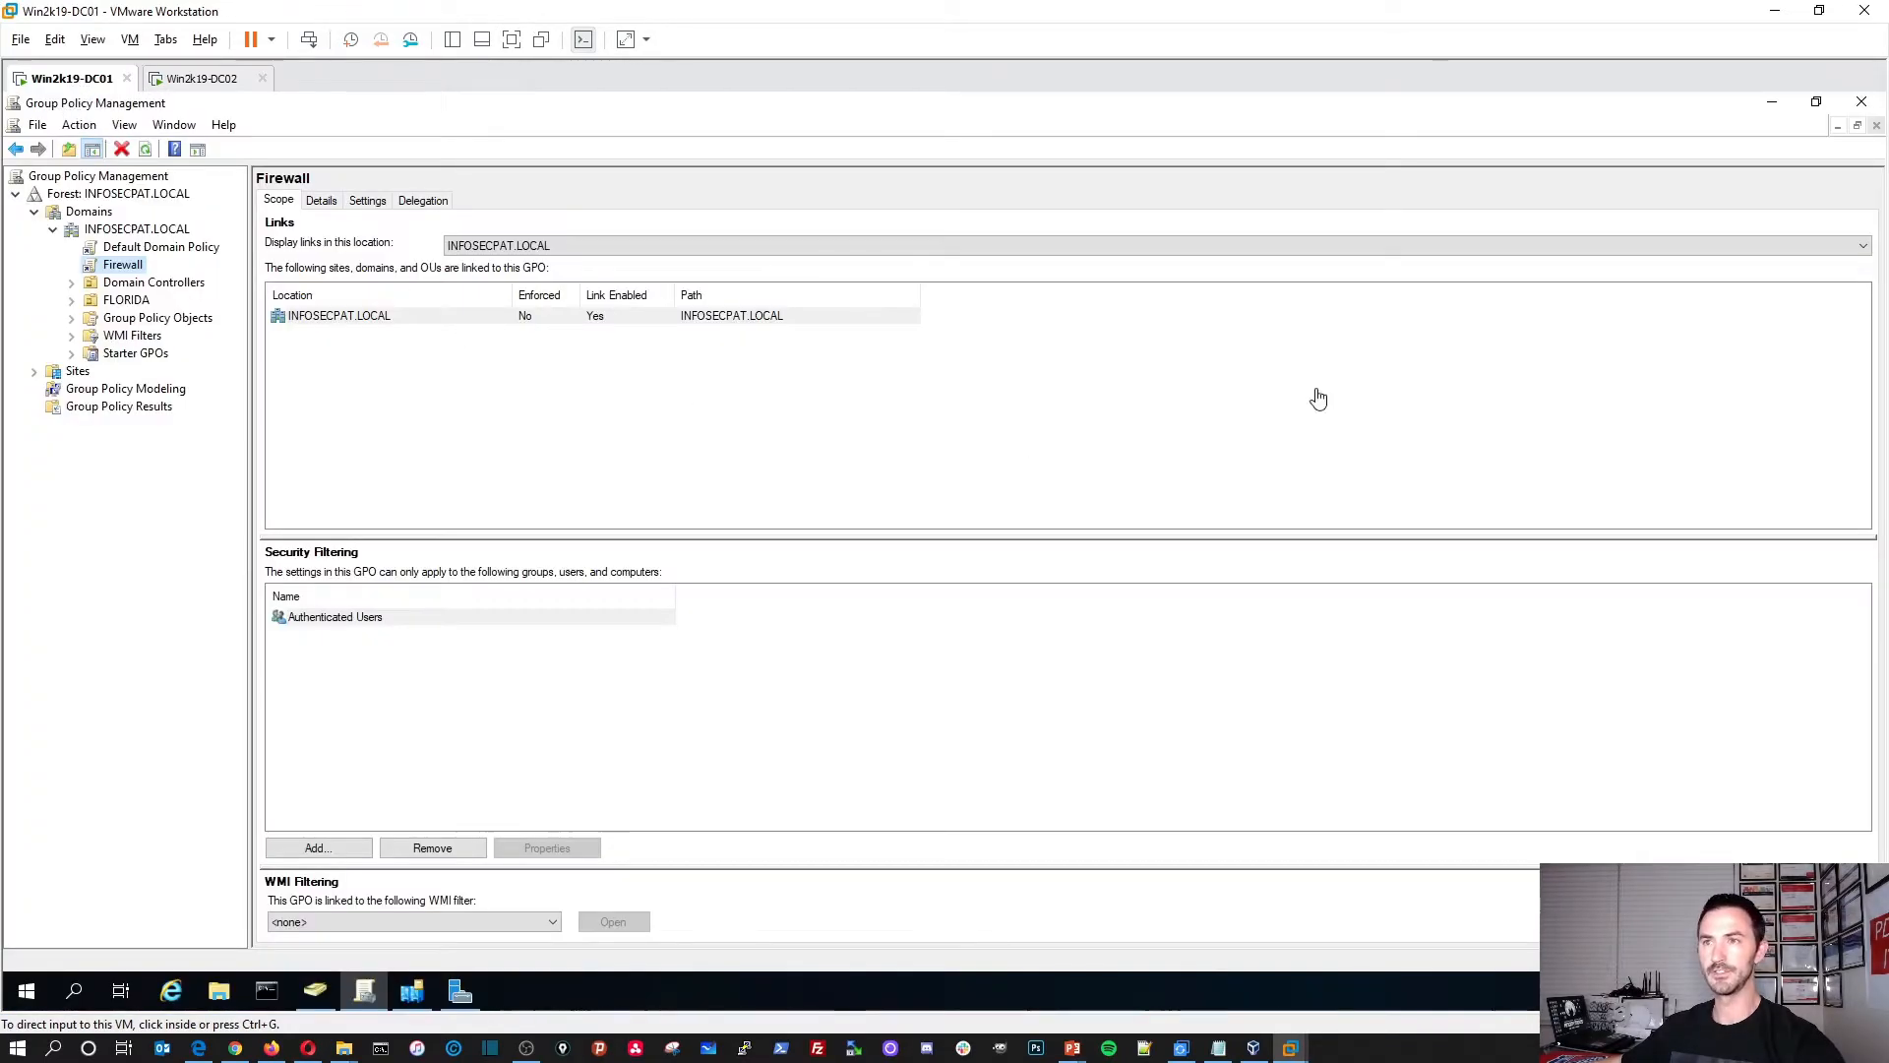
{"action": "left_click", "coordinate": [1771, 103]}
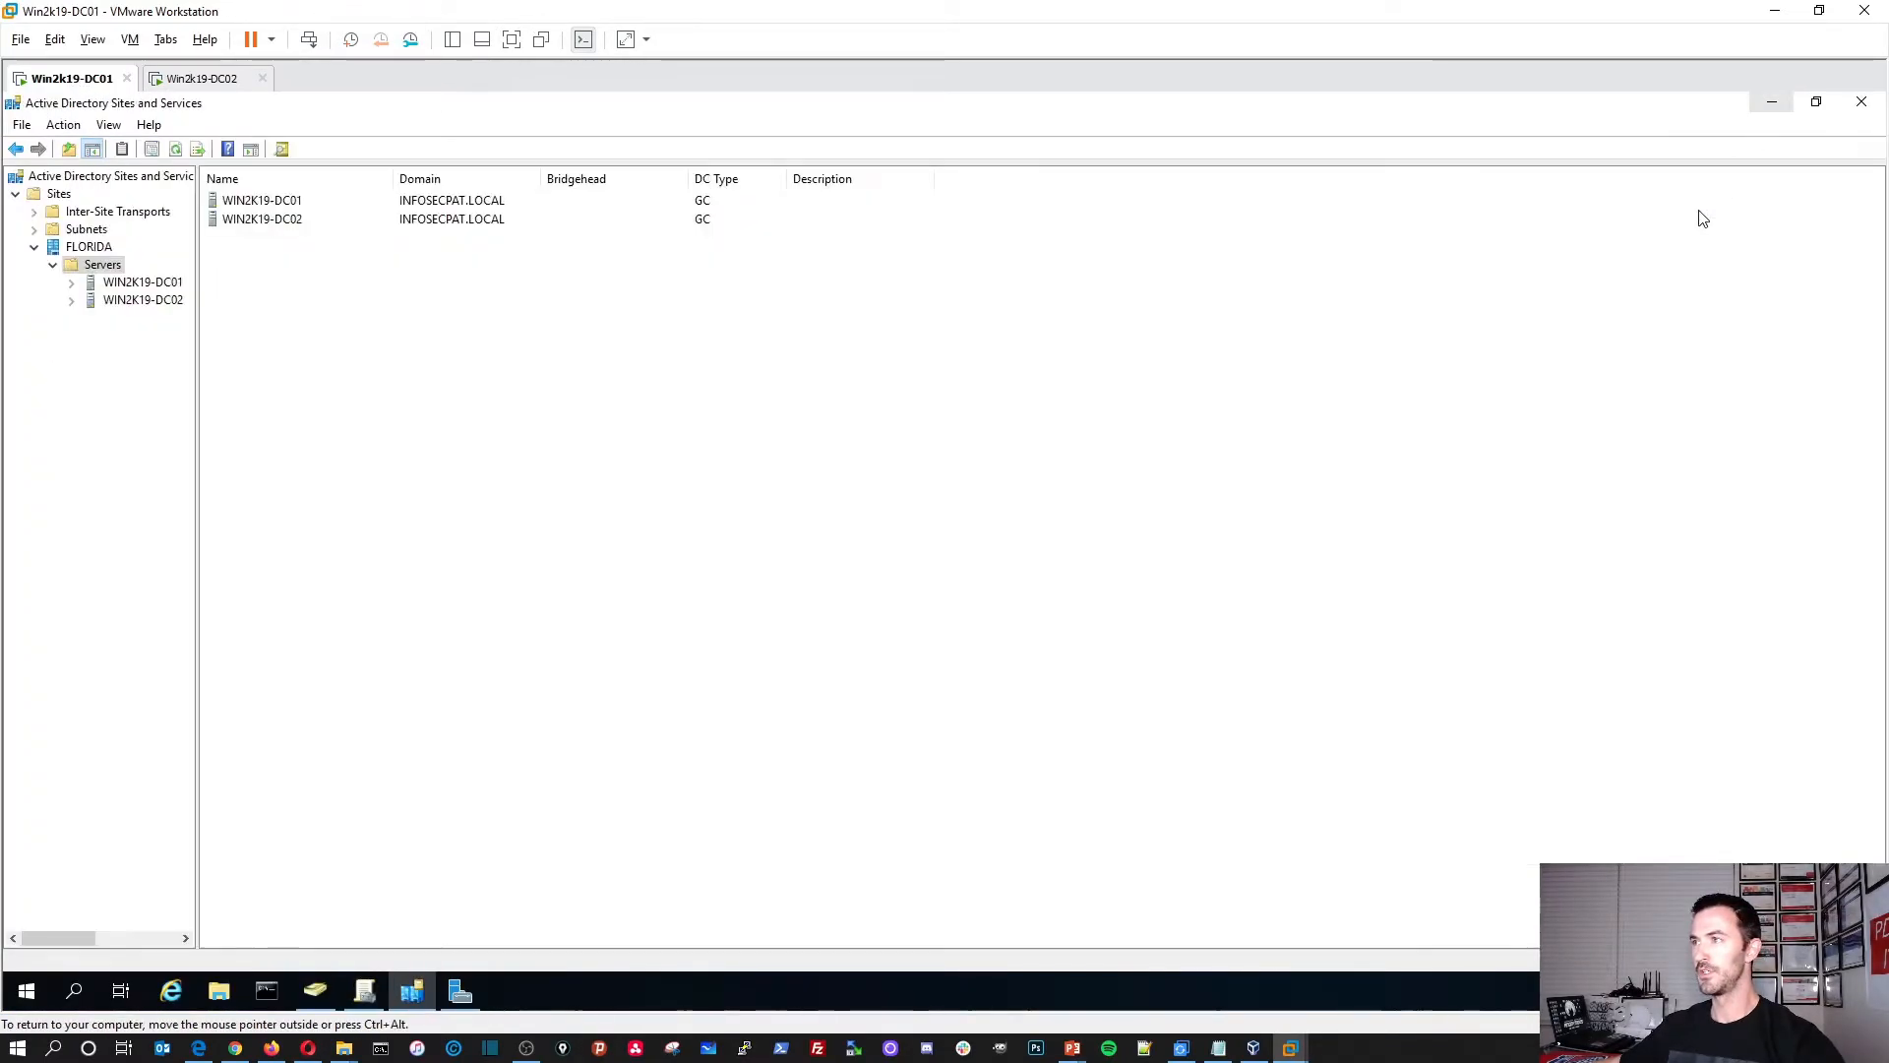
{"action": "left_click", "coordinate": [1771, 105]}
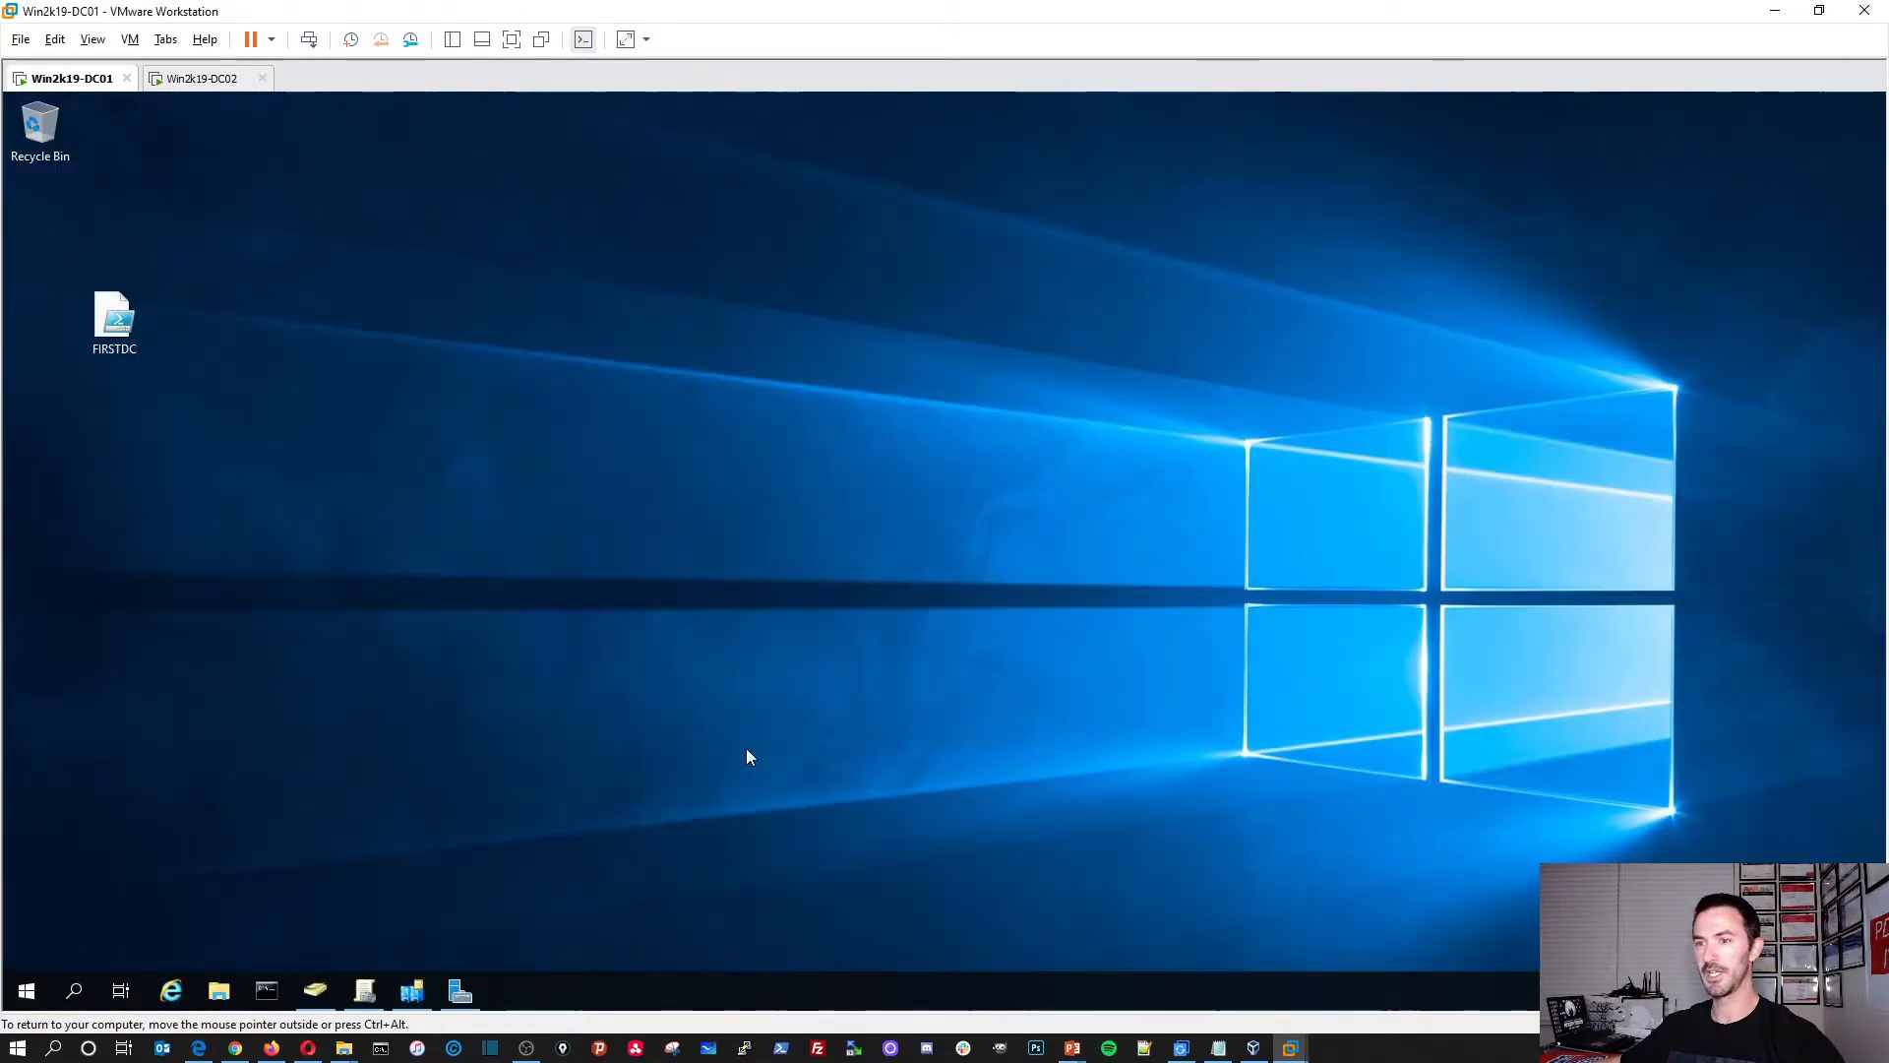
Step: Restore the Server Manager dashboard from DC01's taskbar
{"action": "left_click", "coordinate": [459, 991]}
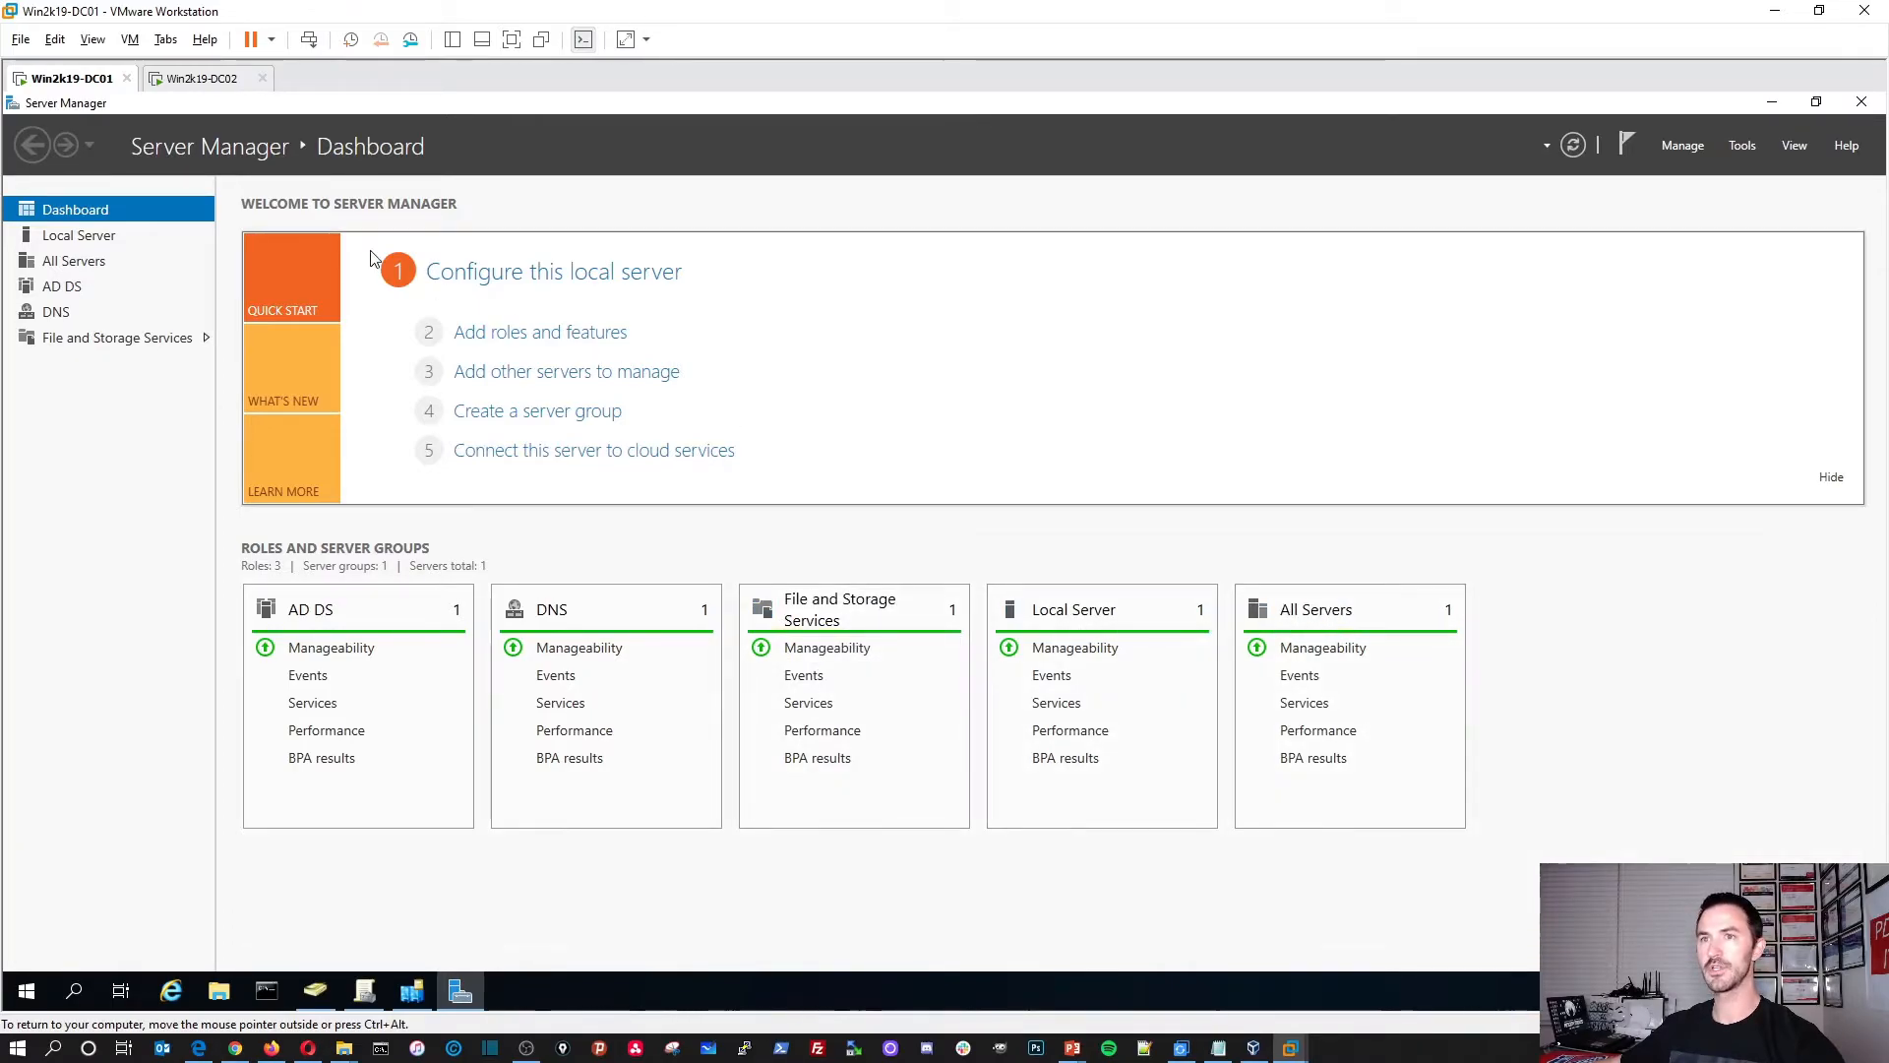
Step: Launch DNS Manager maximized and expand WIN2K19-DC01 to the INFOSECPAT.LOCAL forward lookup zone
{"action": "left_click", "coordinate": [1731, 145]}
{"action": "left_click", "coordinate": [1596, 392]}
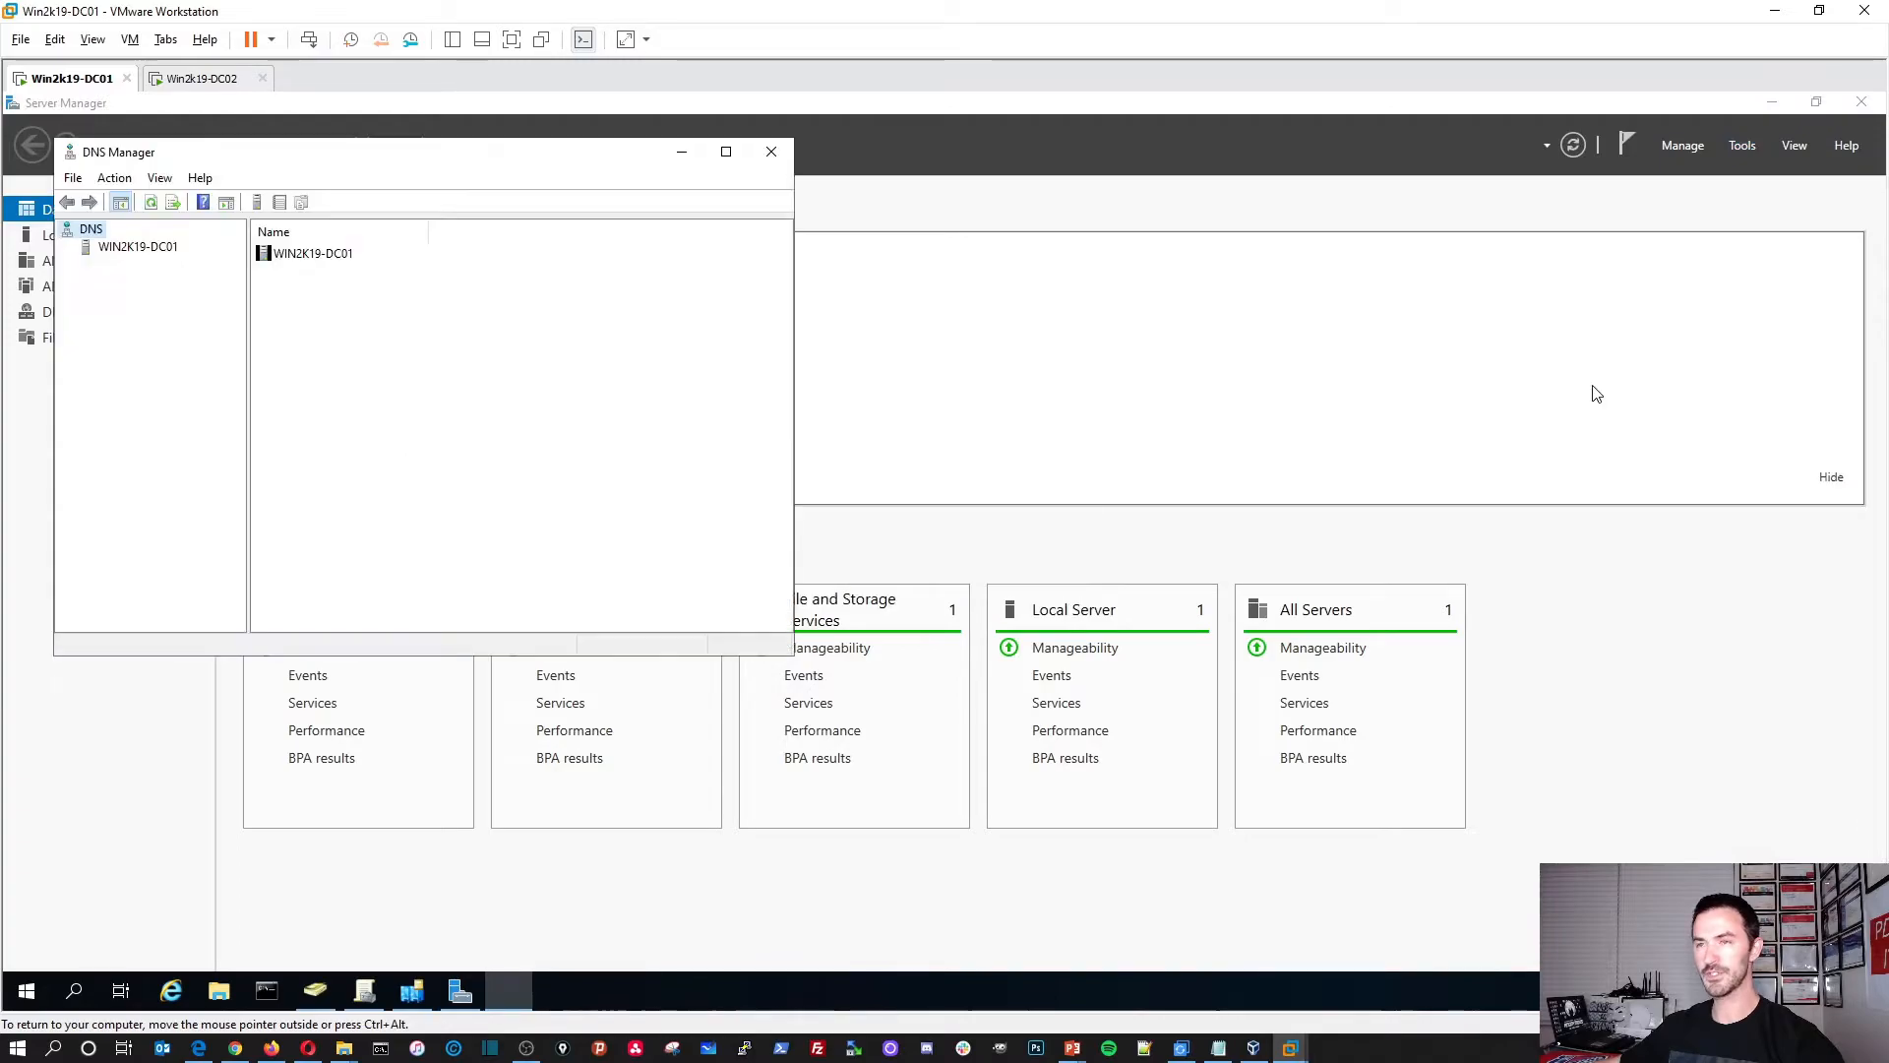
{"action": "left_click", "coordinate": [729, 151]}
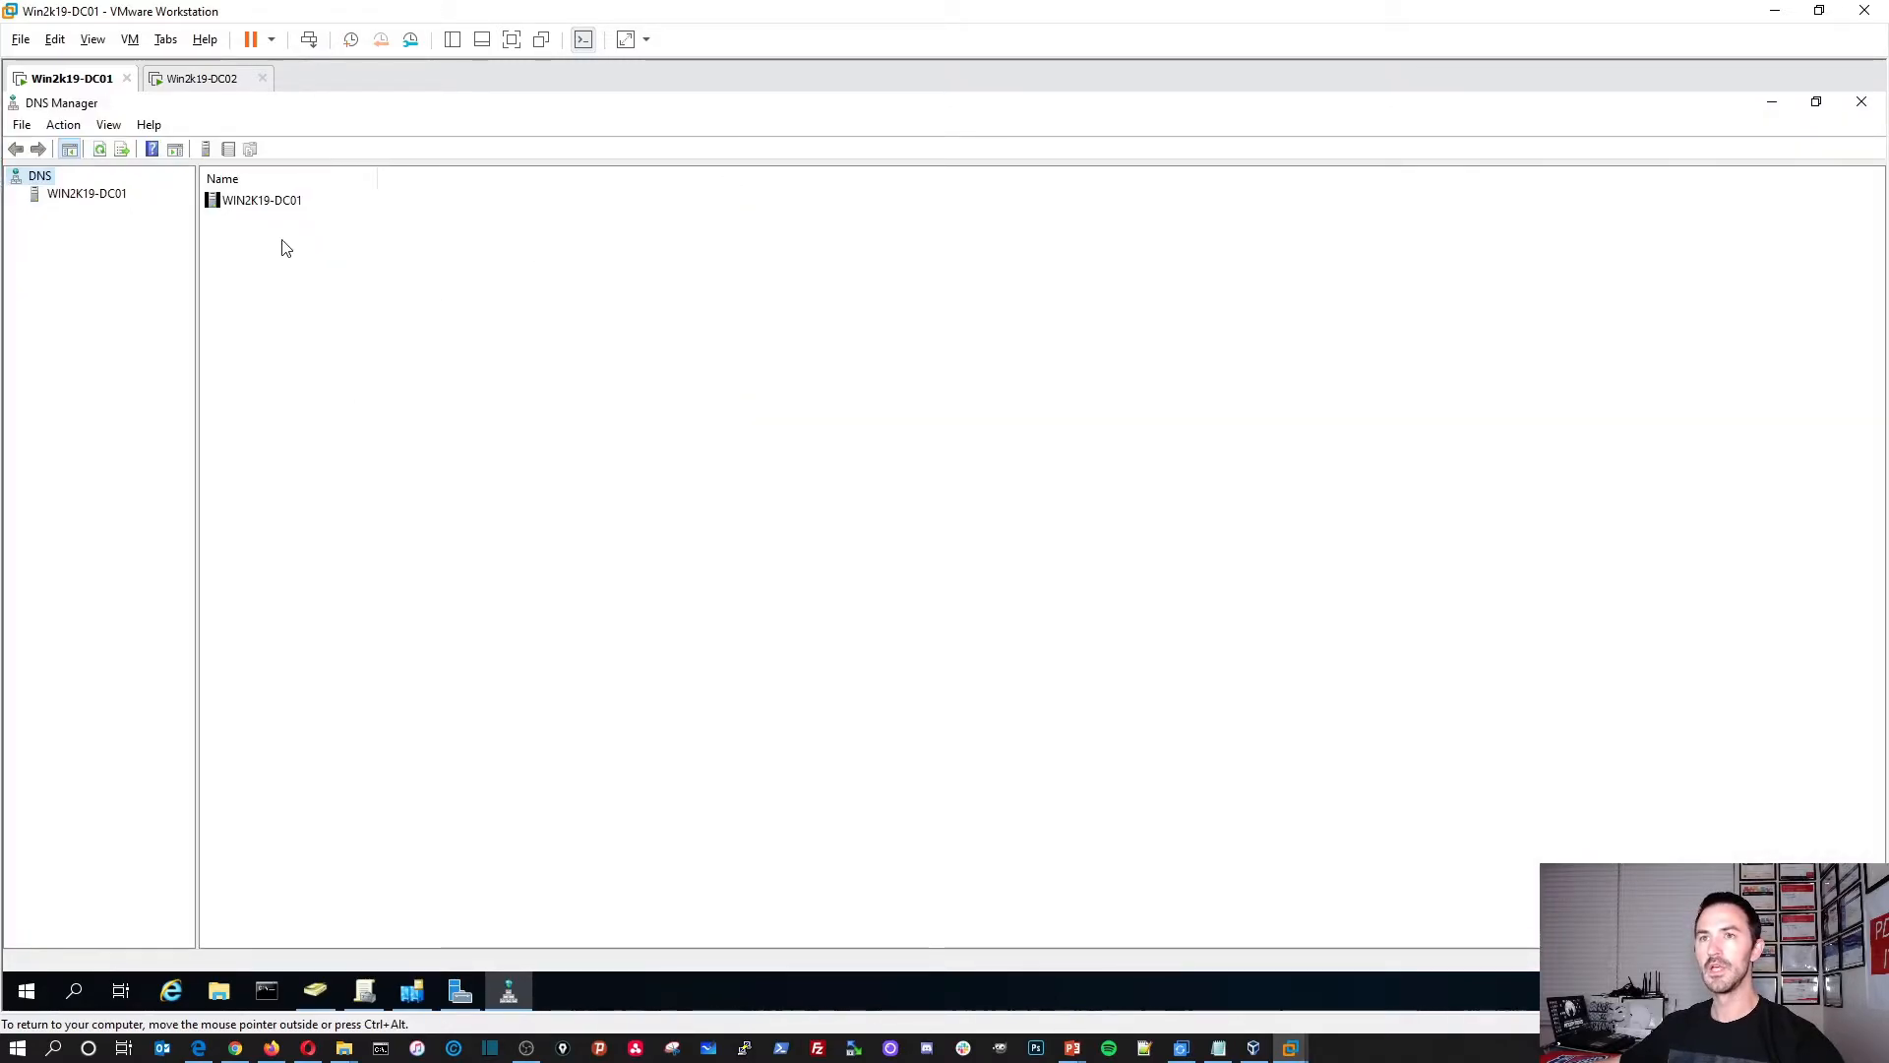
{"action": "double_click", "coordinate": [261, 204]}
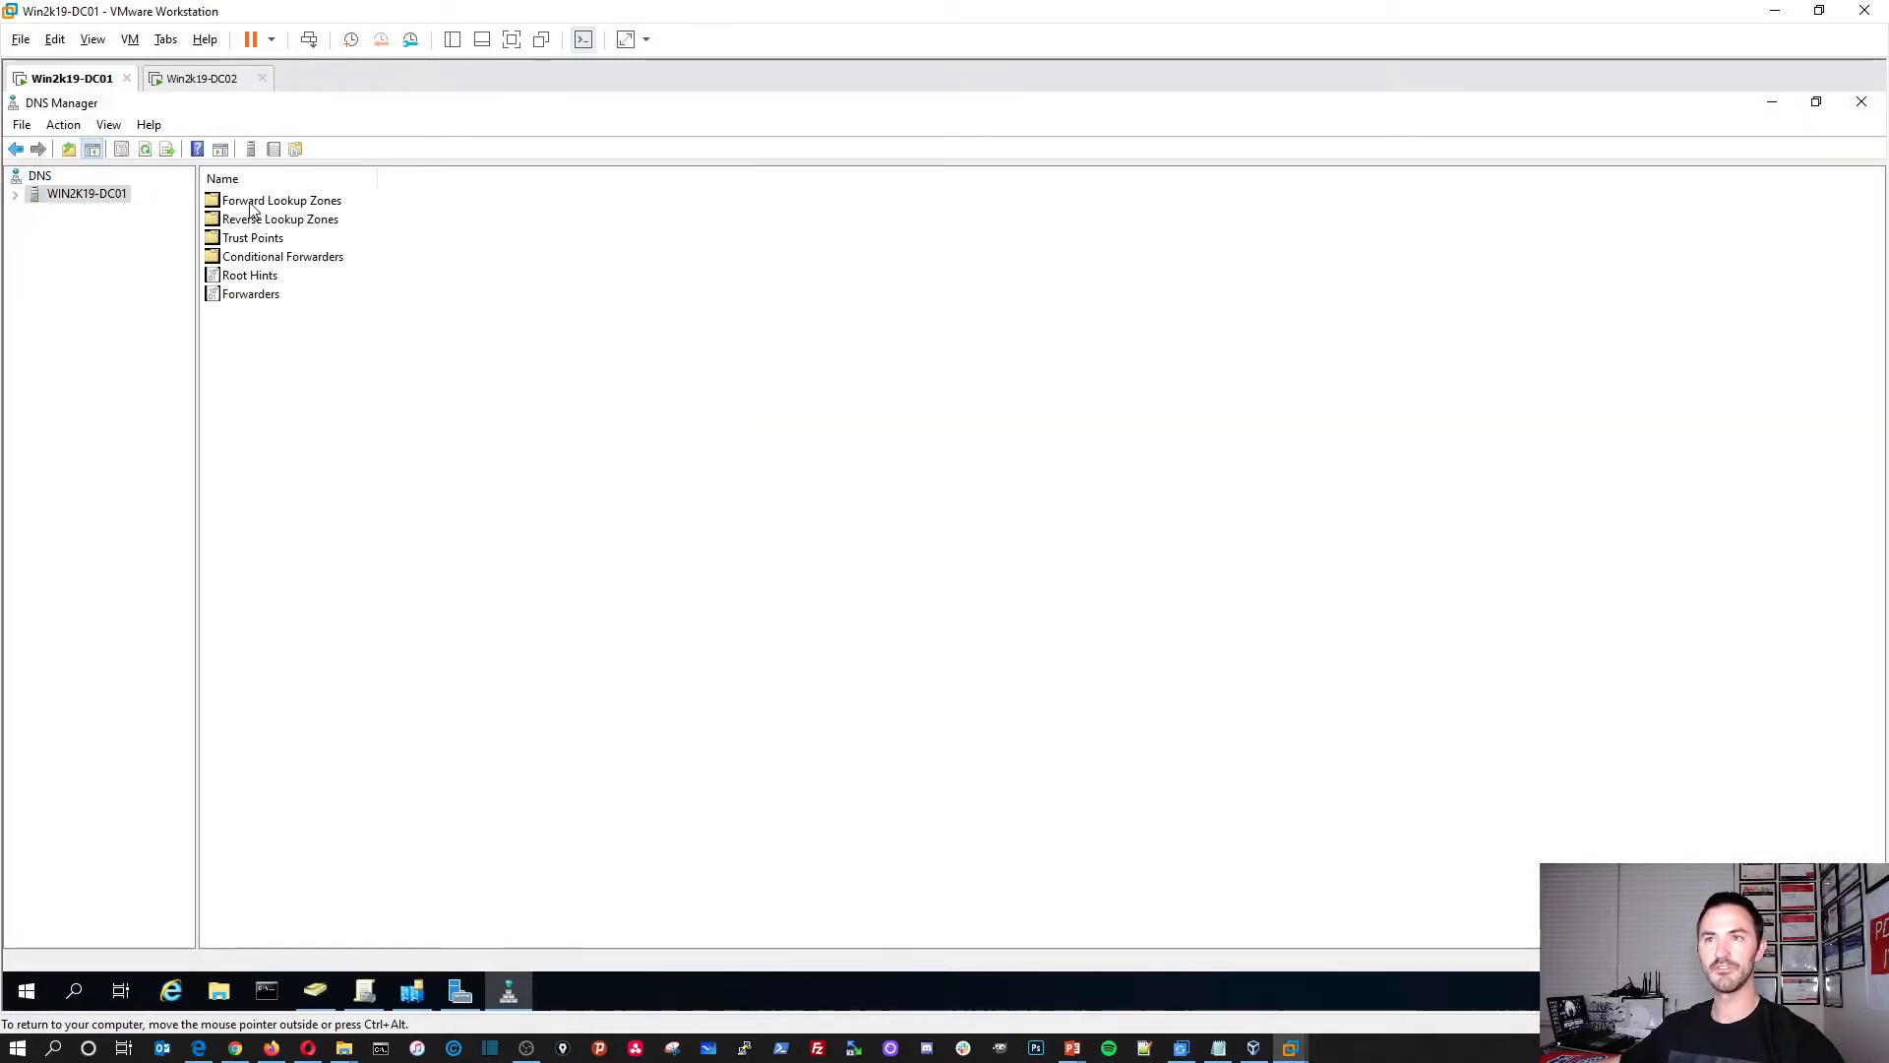
{"action": "double_click", "coordinate": [252, 202]}
{"action": "double_click", "coordinate": [263, 221]}
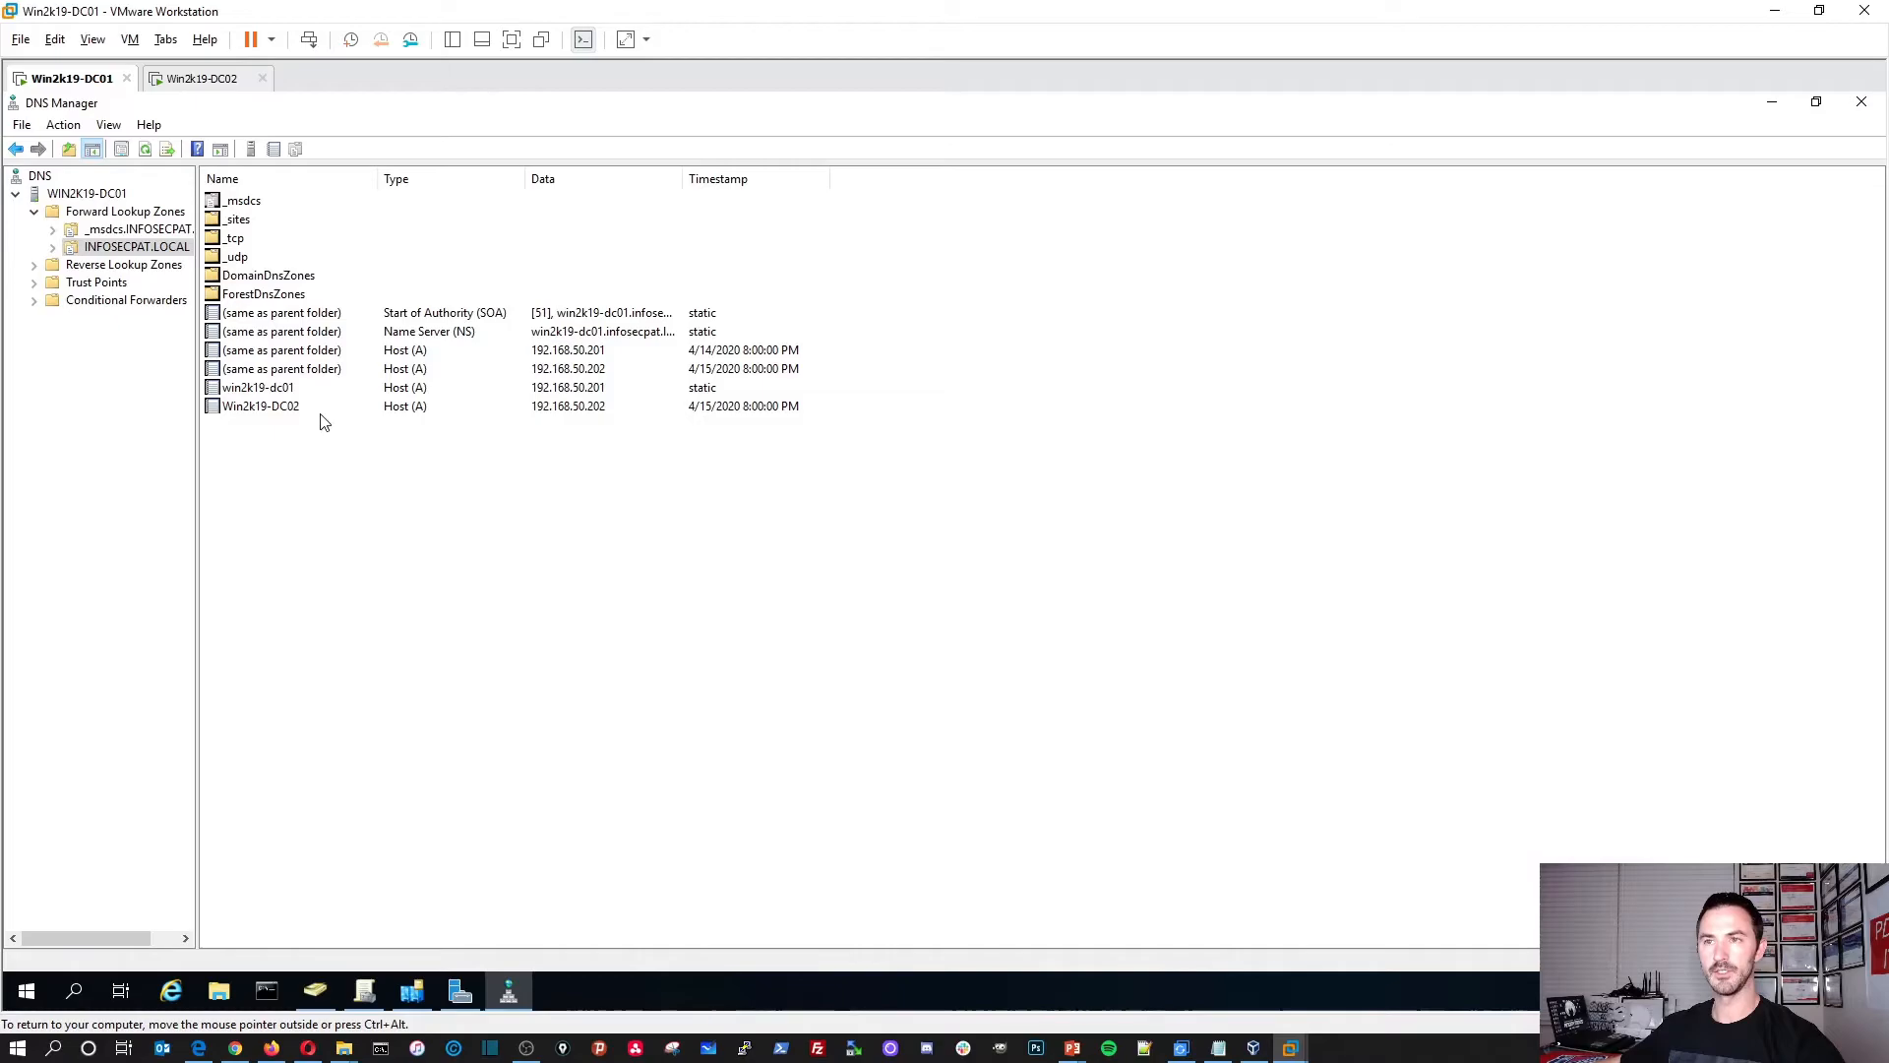
Step: Inspect the win2k19-dc01 and Win2k19-DC02 (192.168.50.202) host records, then minimize DNS Manager
{"action": "left_click", "coordinate": [272, 392]}
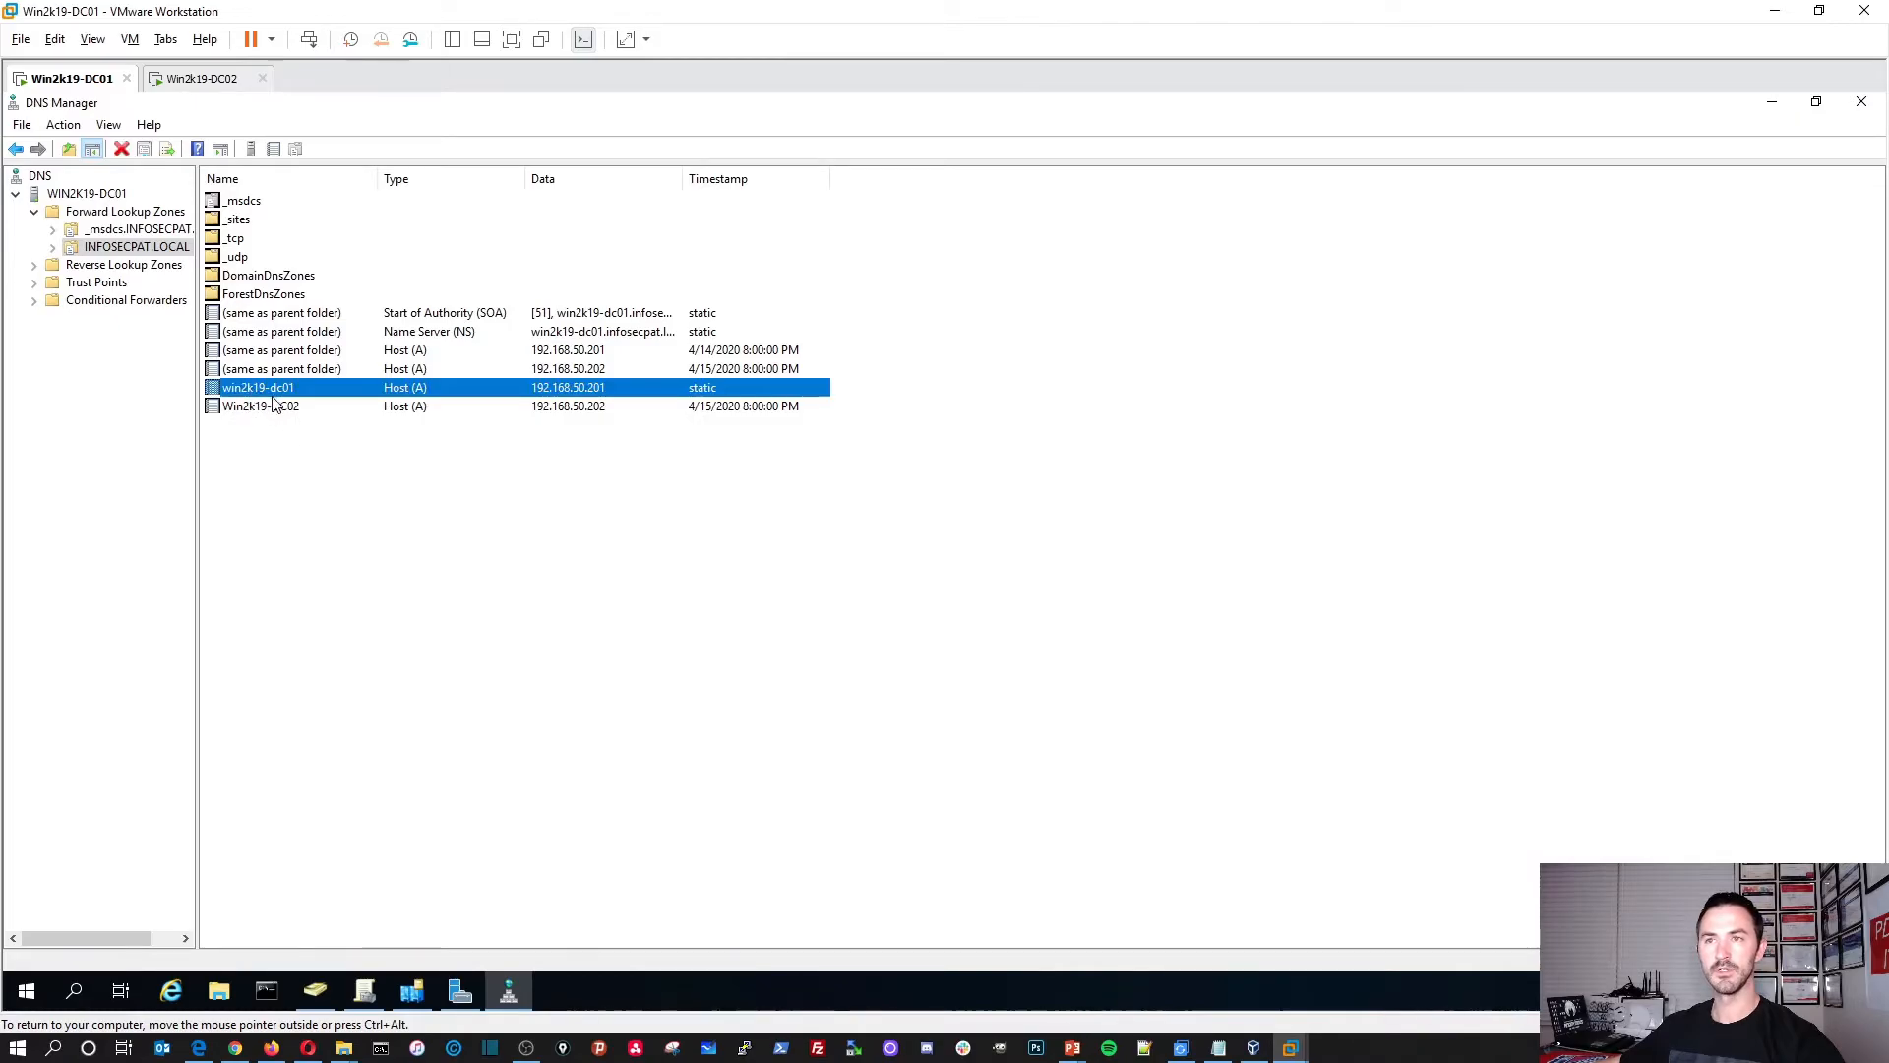
{"action": "left_click", "coordinate": [254, 408]}
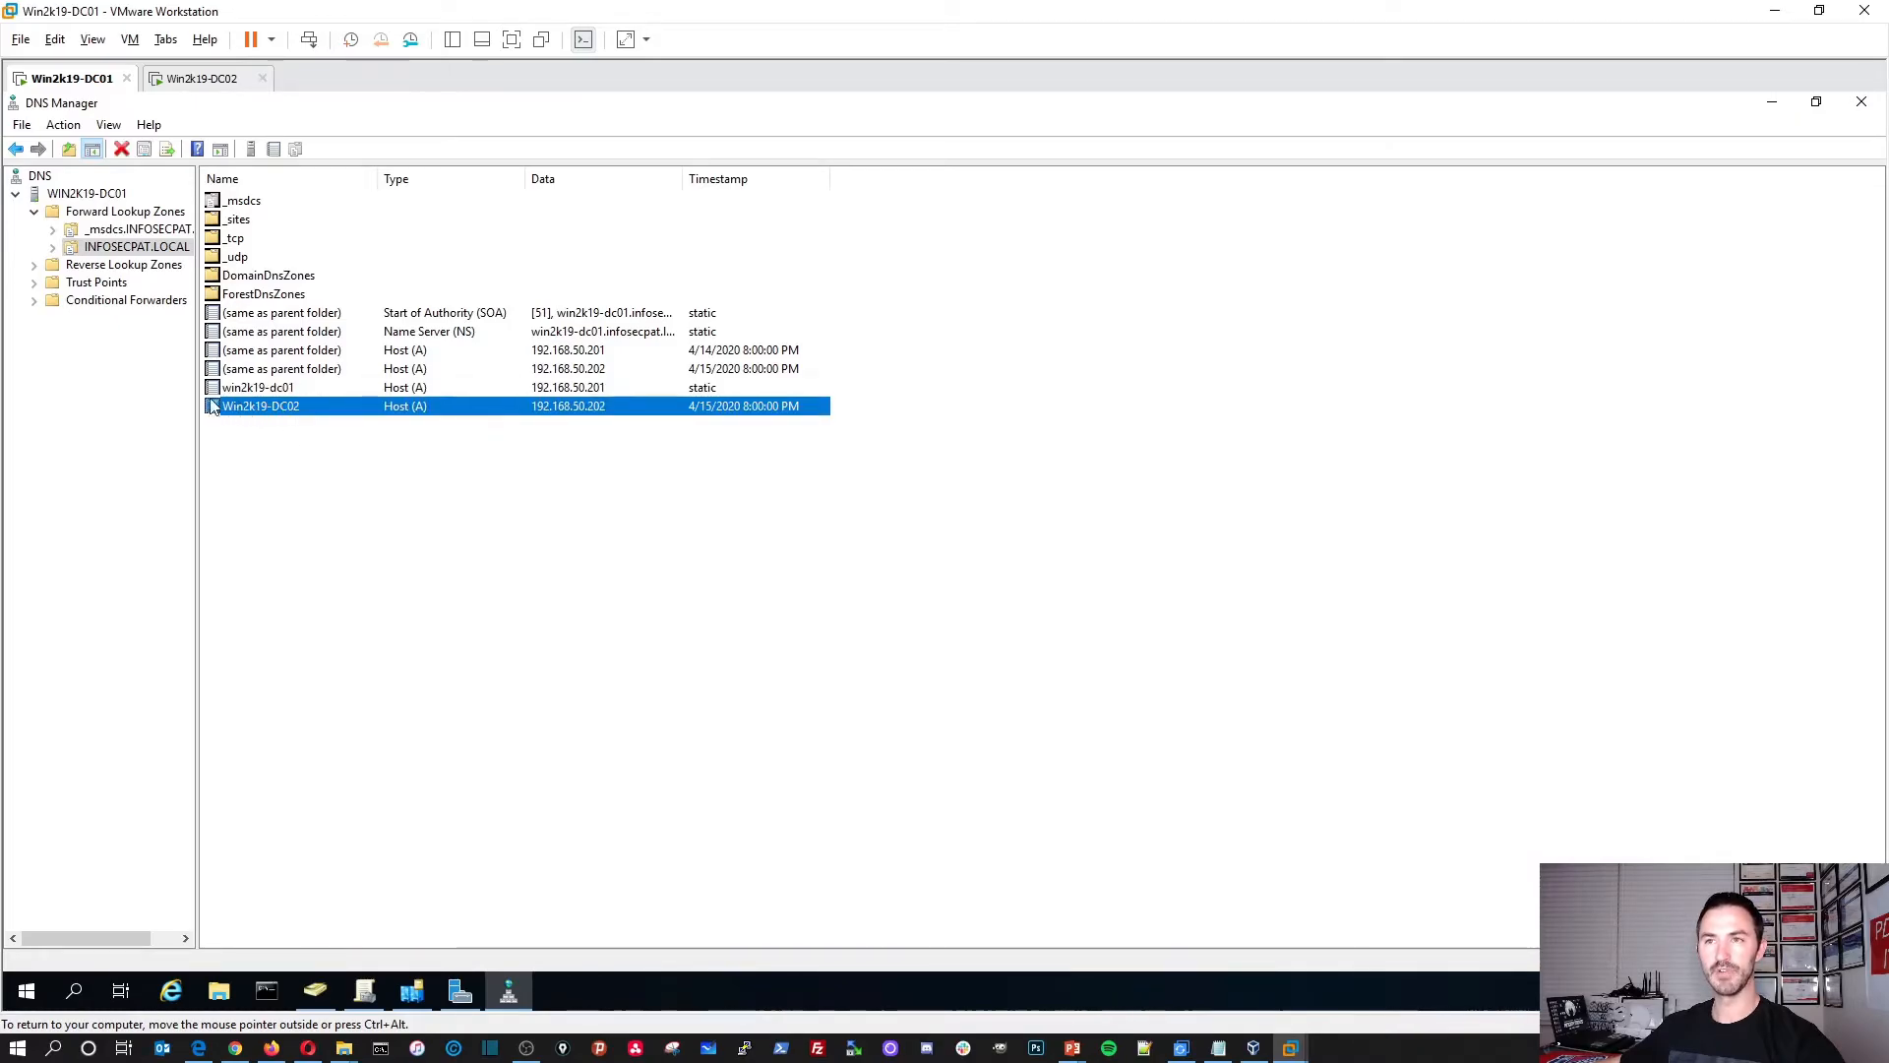
{"action": "left_click", "coordinate": [94, 252]}
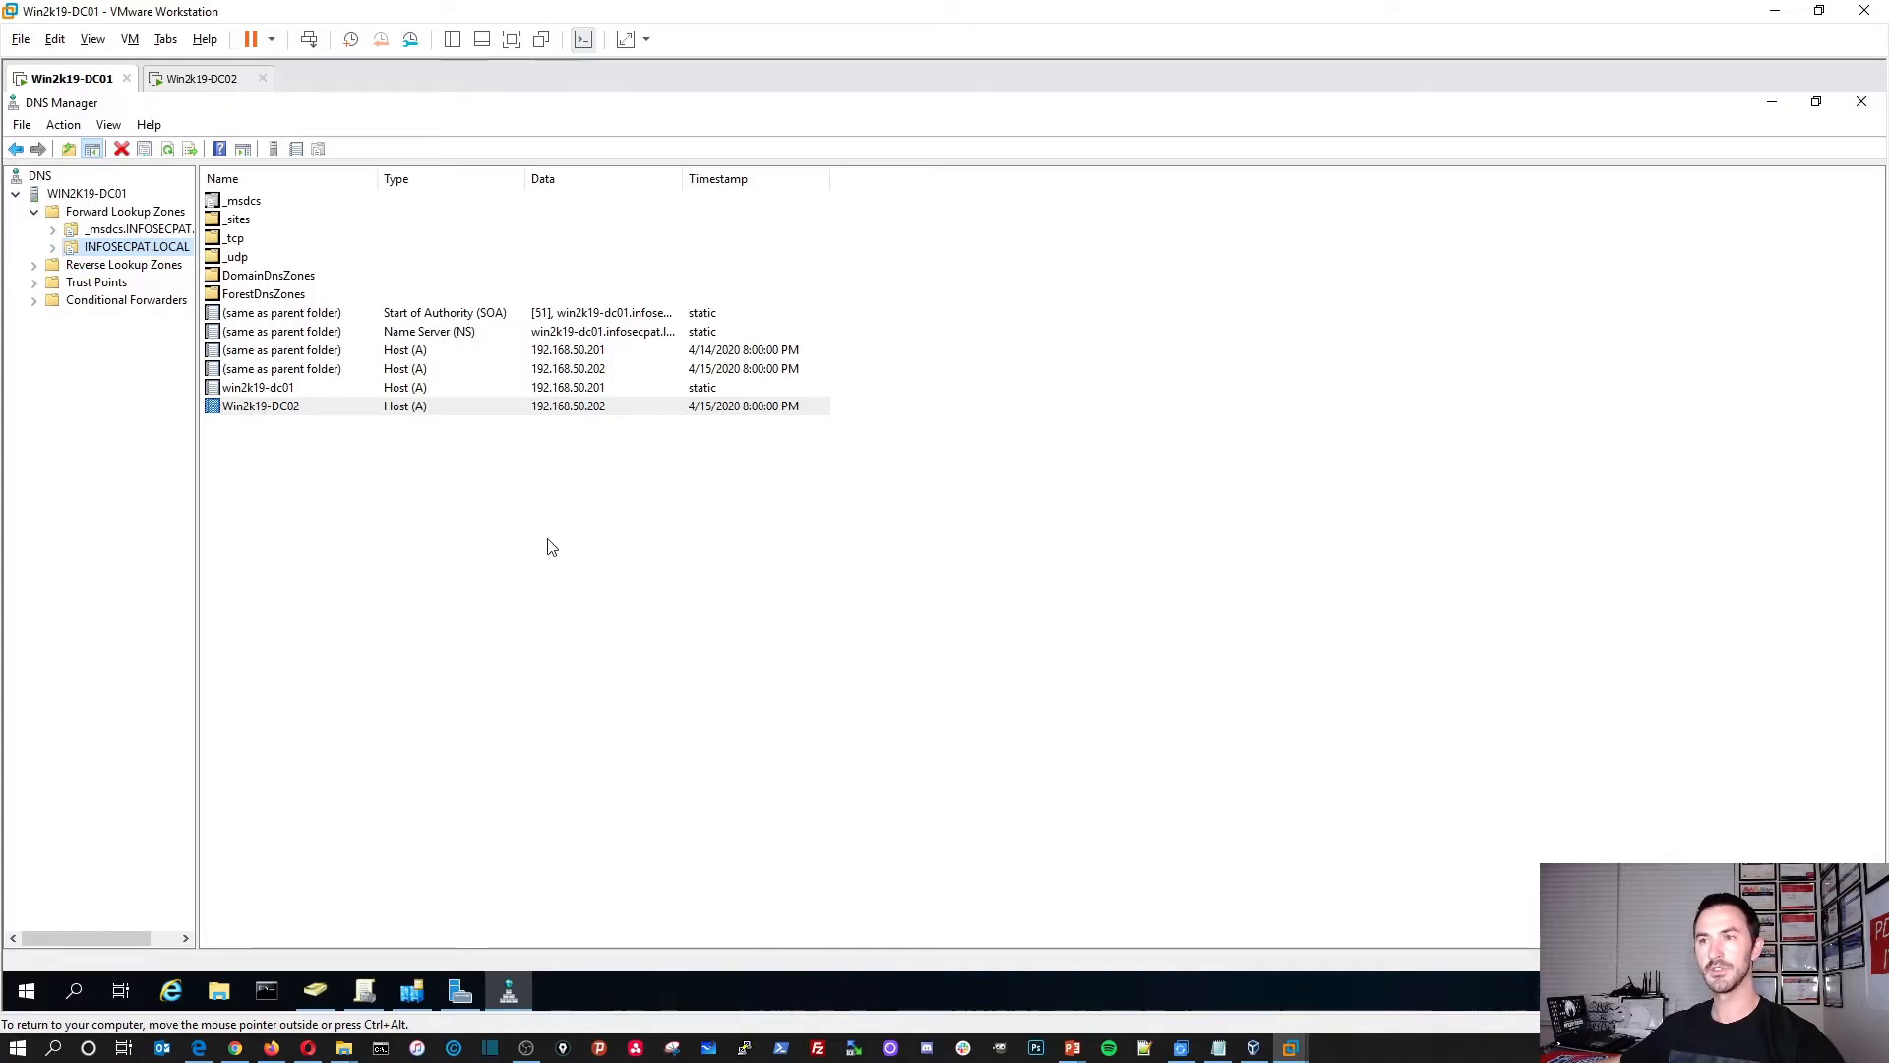
{"action": "left_click", "coordinate": [1771, 103]}
Step: Unlock DC02 with Ctrl+Alt+Del and sign in with the Administrator password
{"action": "left_click", "coordinate": [579, 384]}
{"action": "key", "text": "ctrl+alt"}
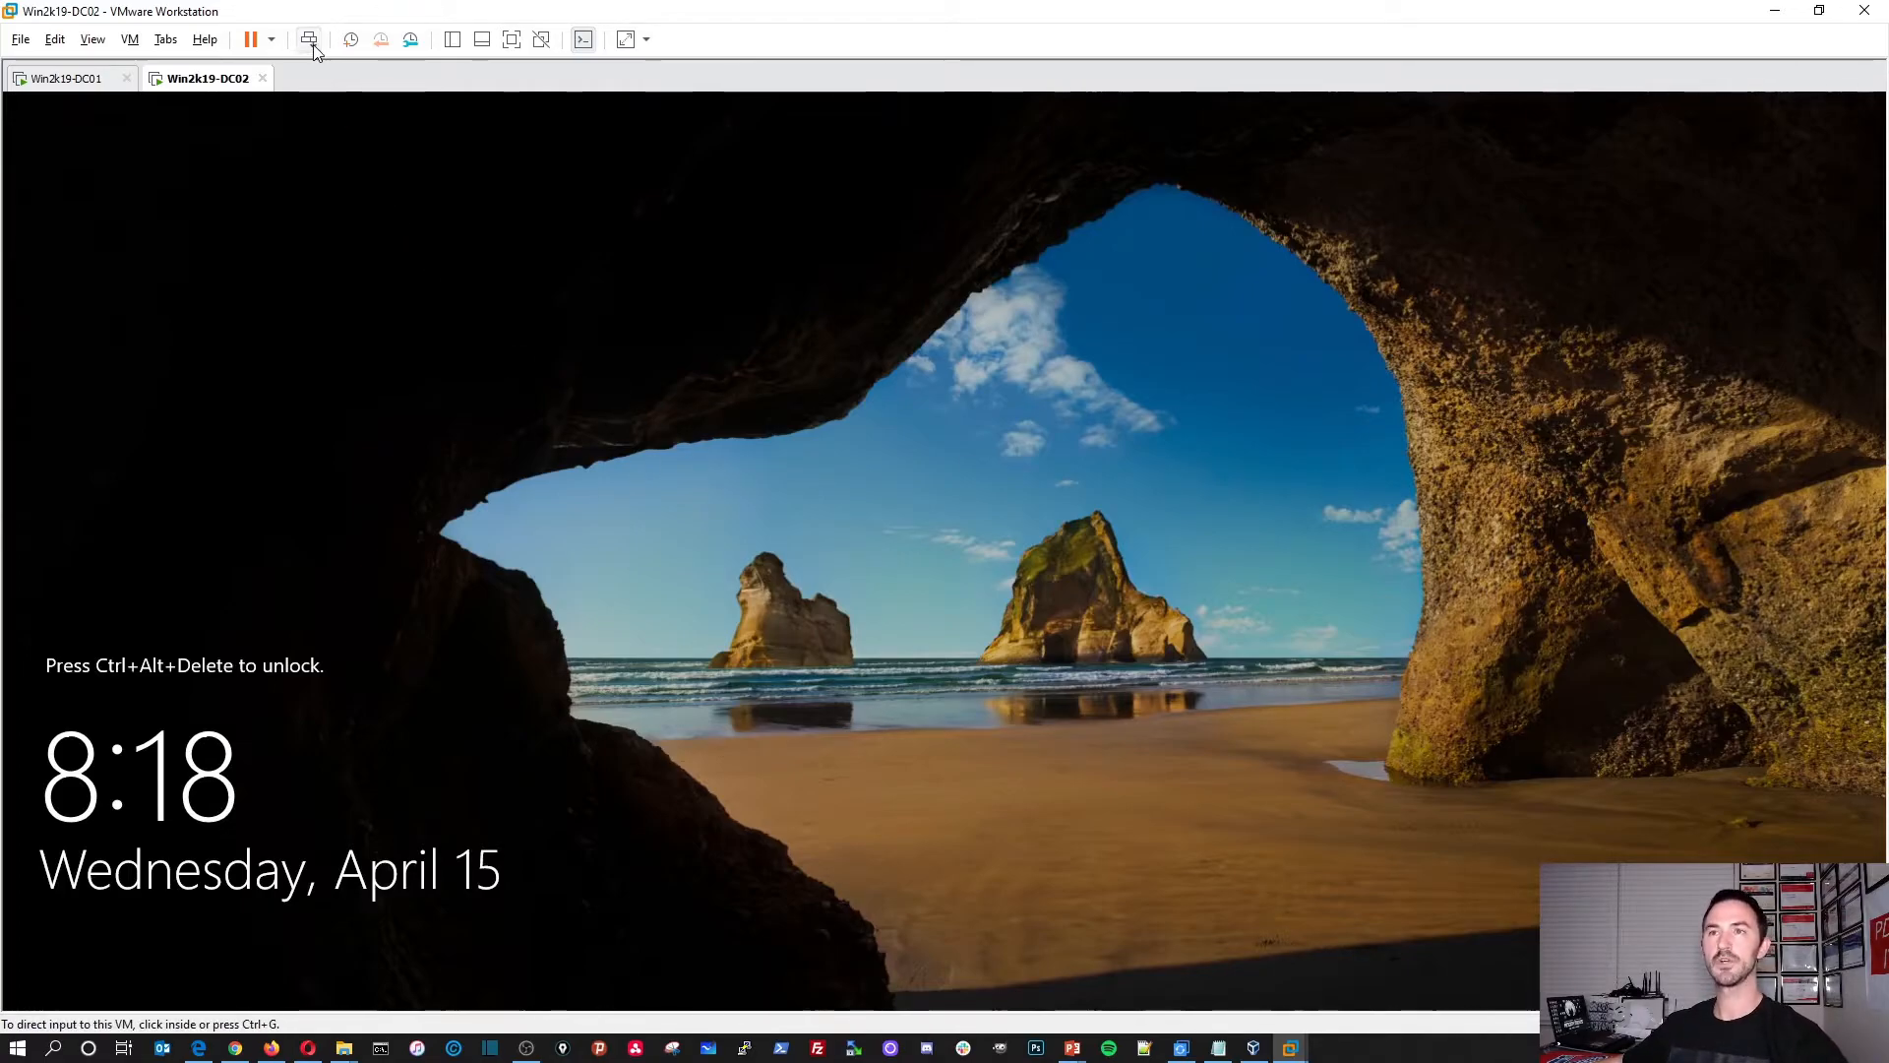
{"action": "left_click", "coordinate": [311, 43]}
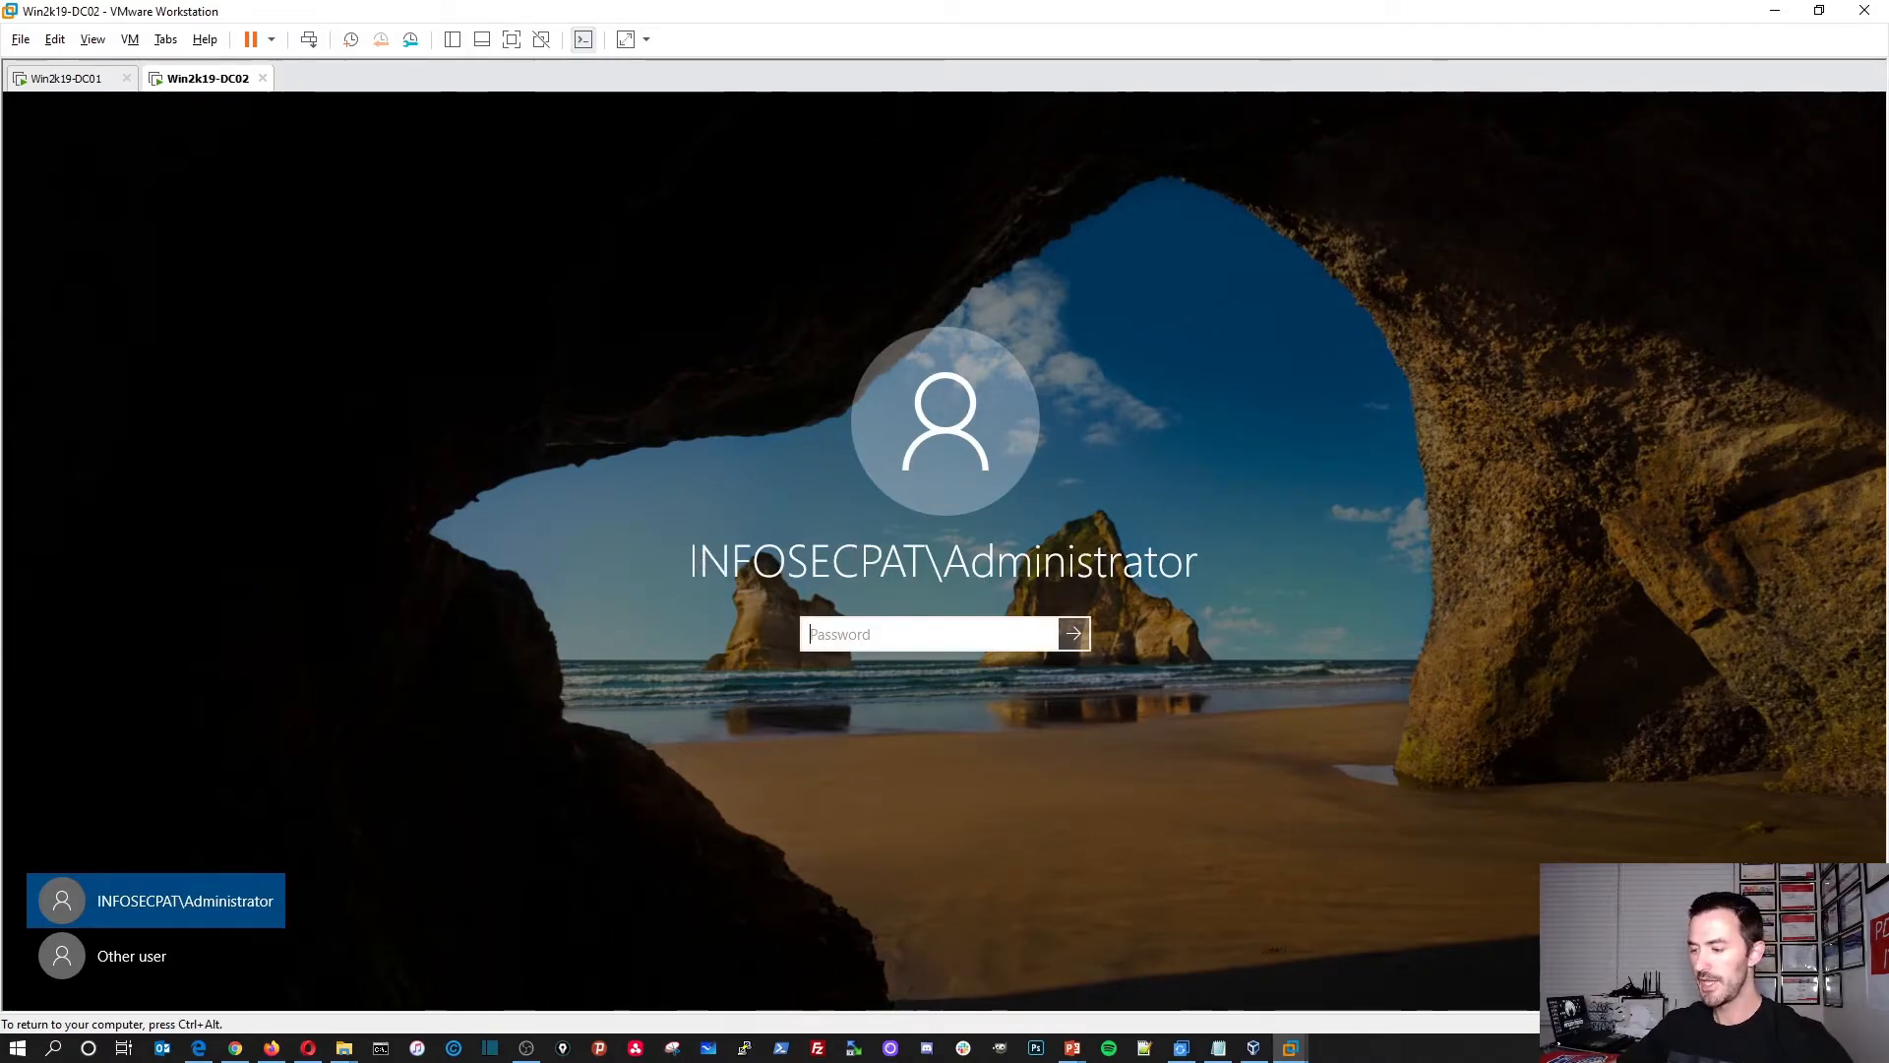
{"action": "type", "text": "•••••••••••••"}
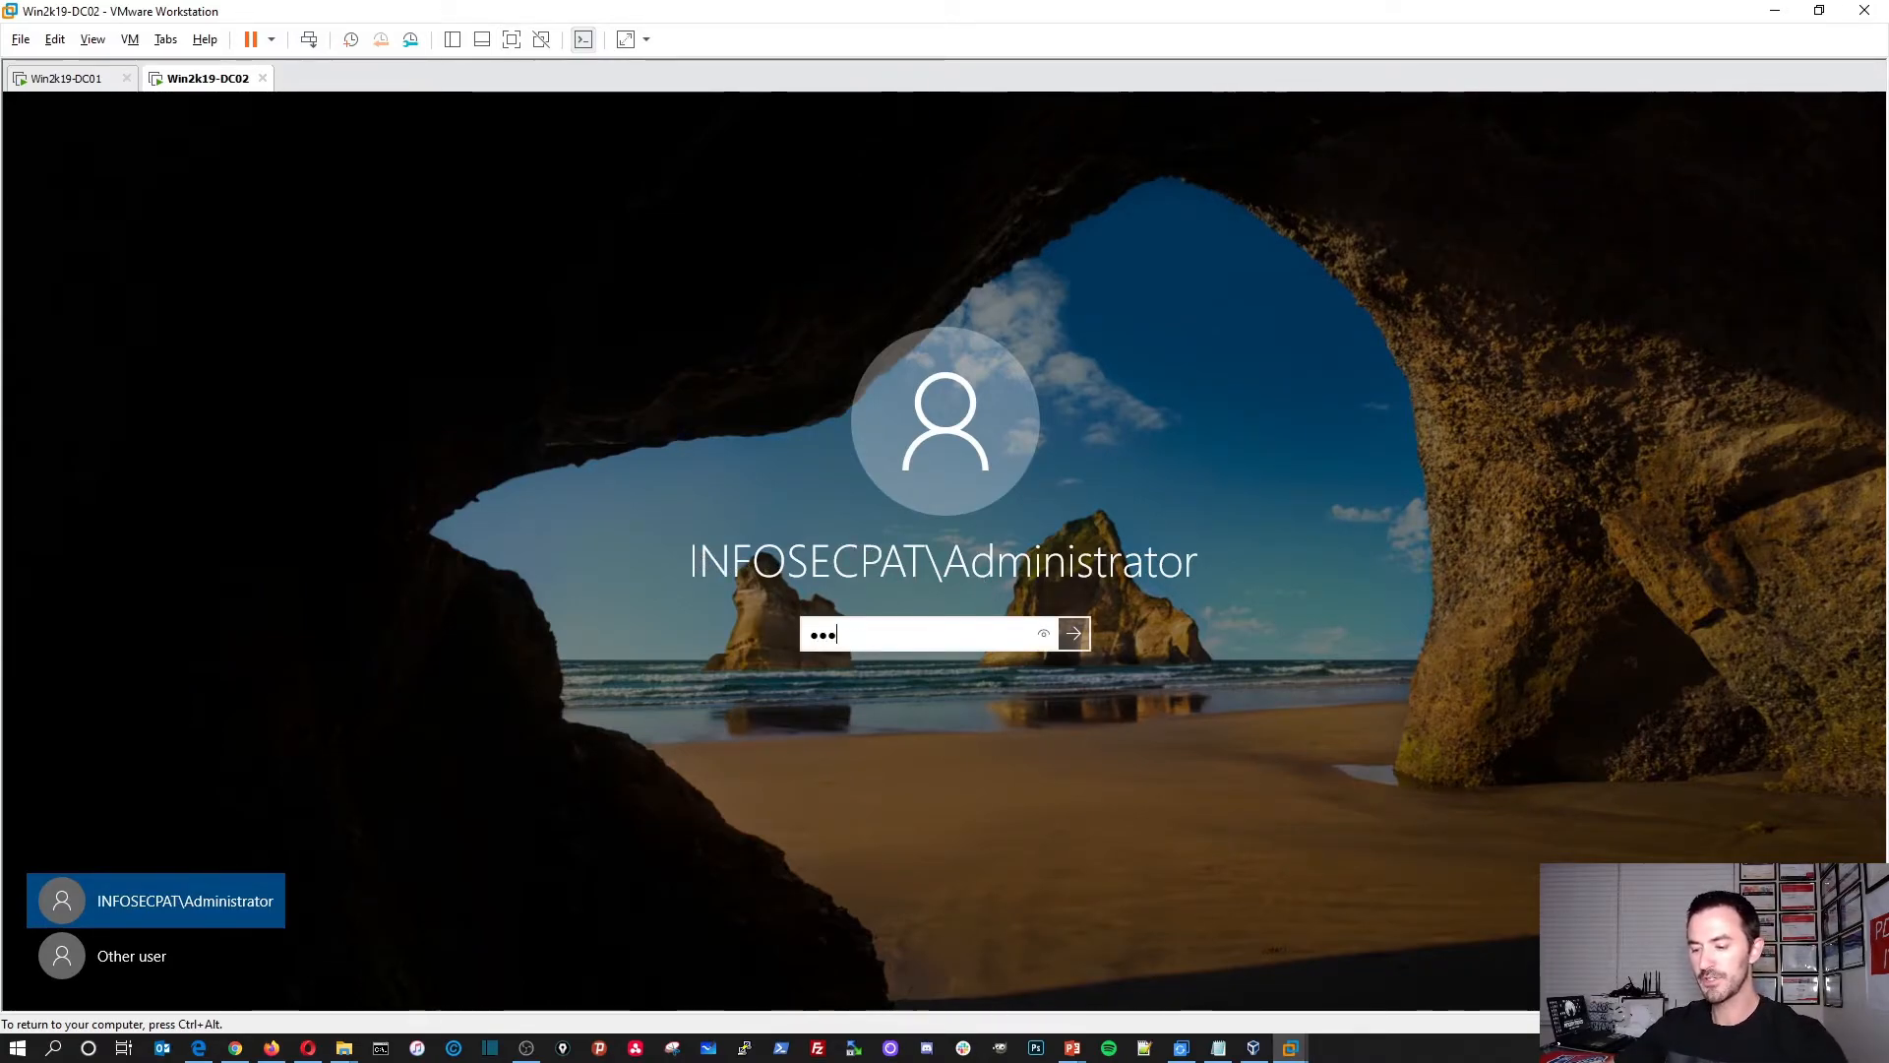
{"action": "key", "text": "Return"}
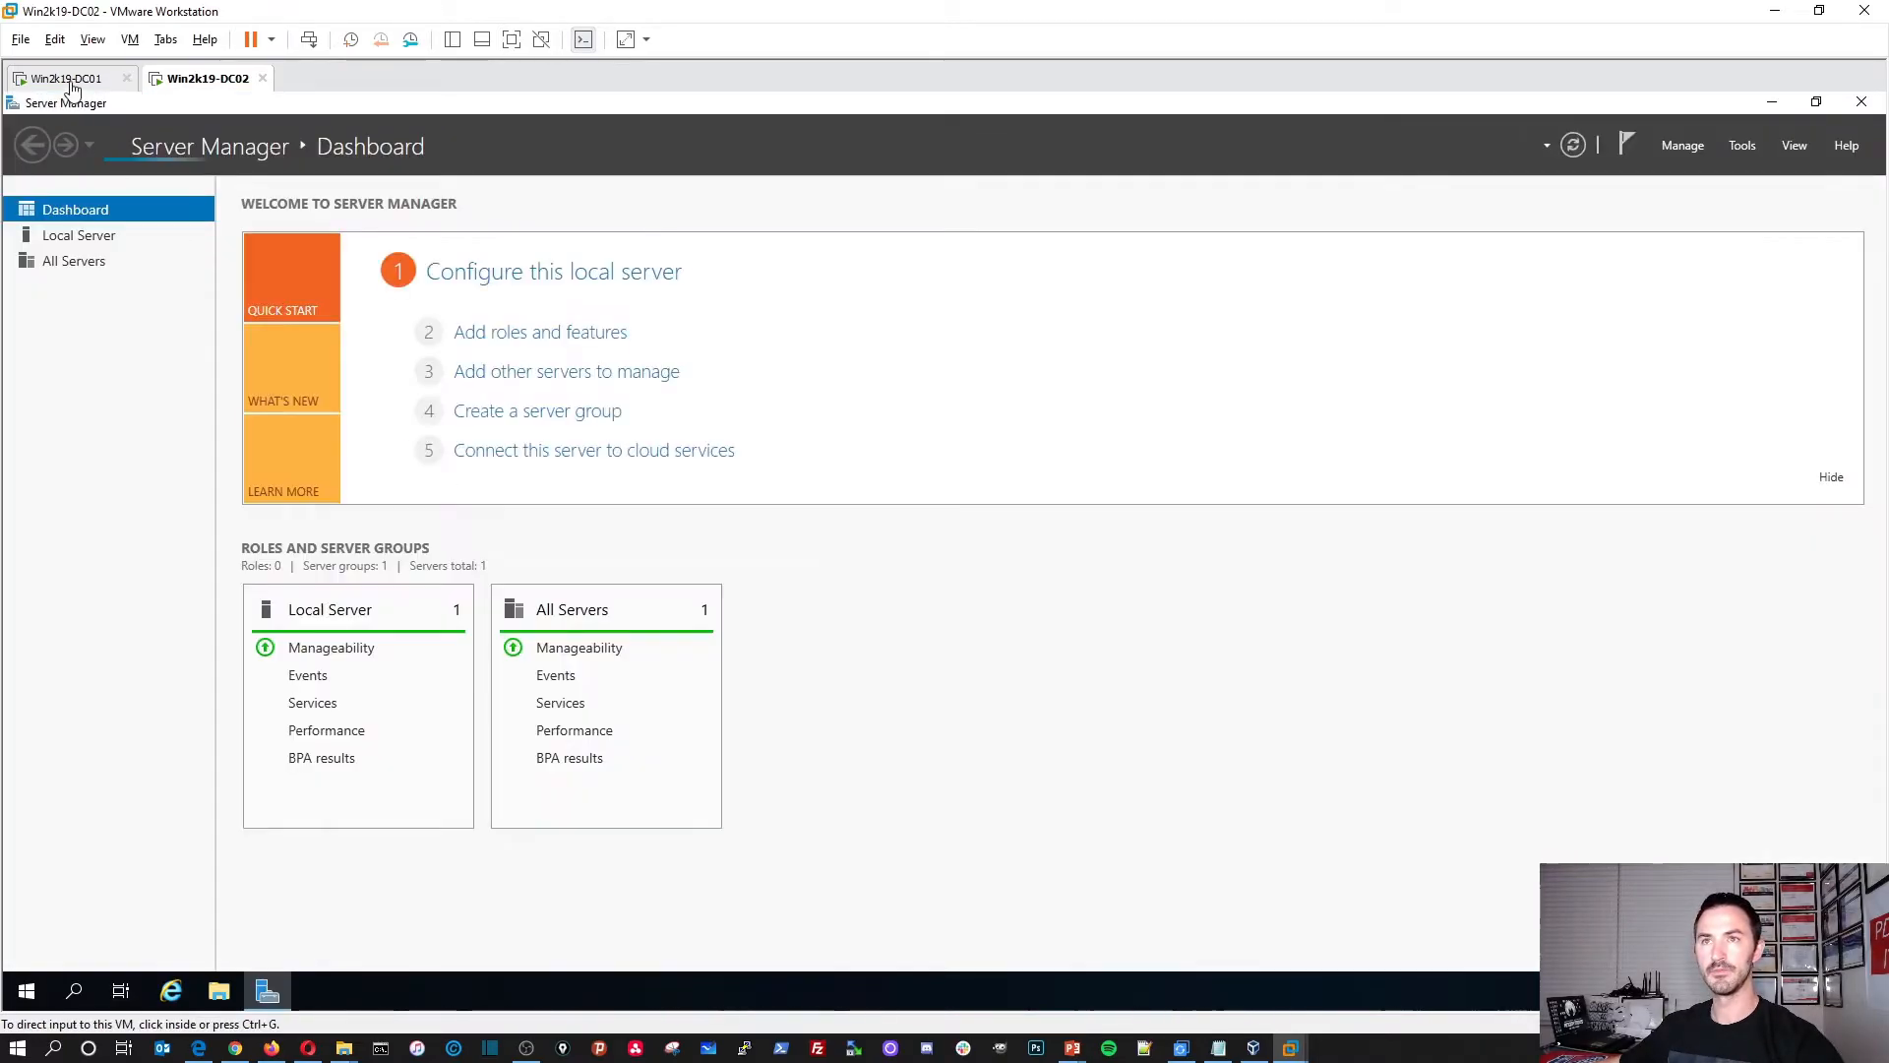
Step: On DC01, run 'netdom query dc' in Command Prompt and confirm both domain controllers are listed
{"action": "left_click", "coordinate": [67, 78]}
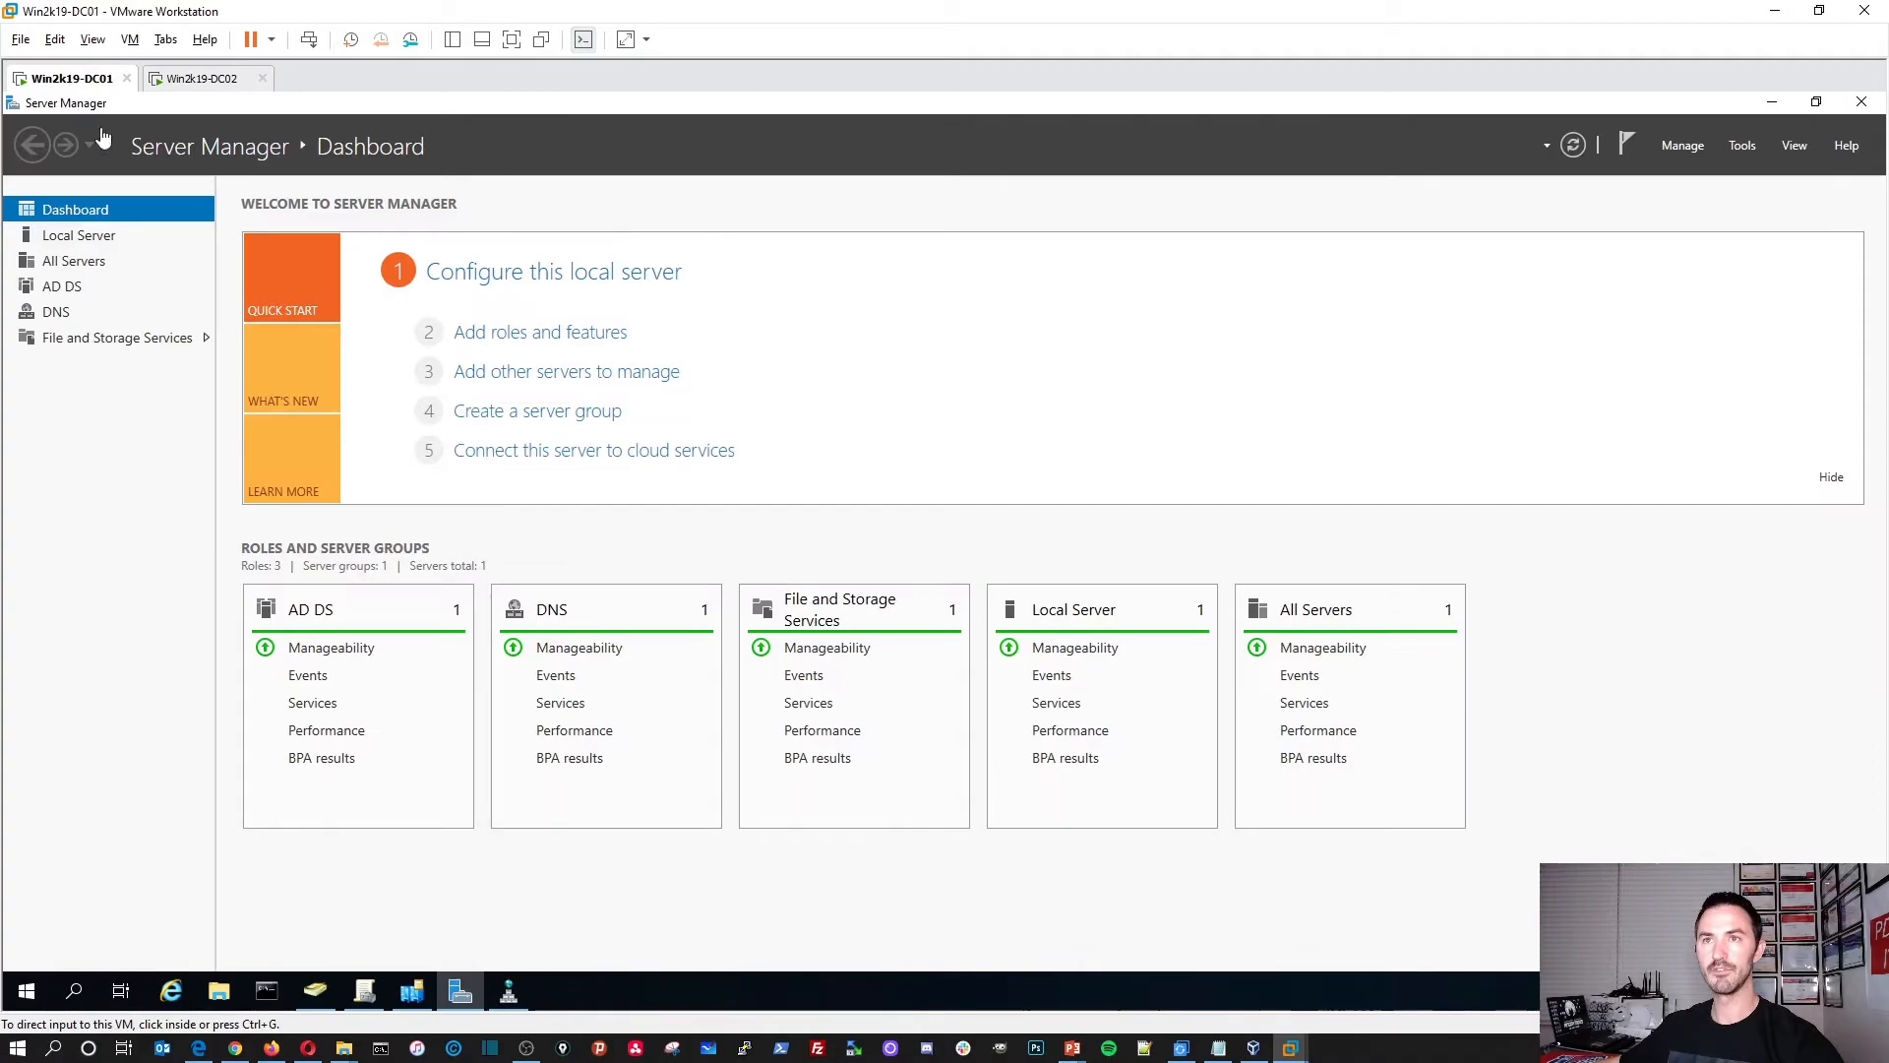
{"action": "left_click", "coordinate": [268, 992]}
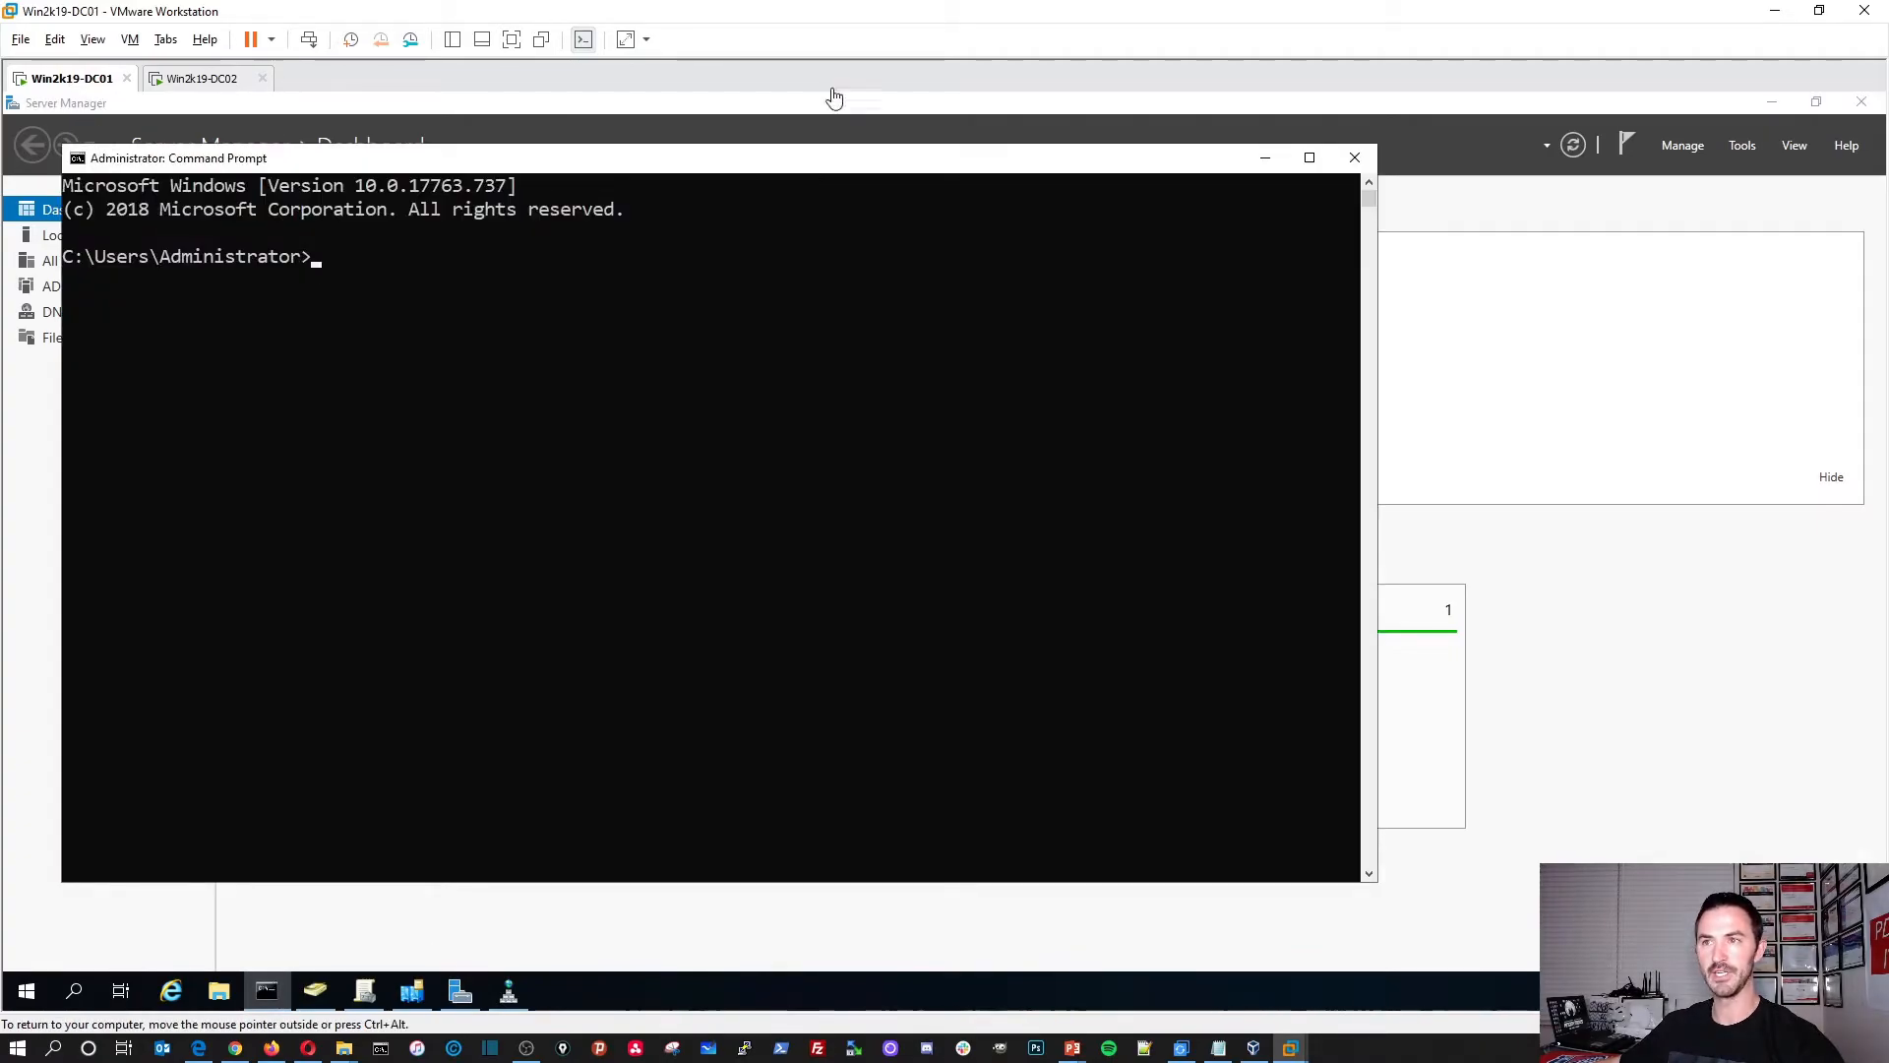
{"action": "left_click", "coordinate": [1770, 104]}
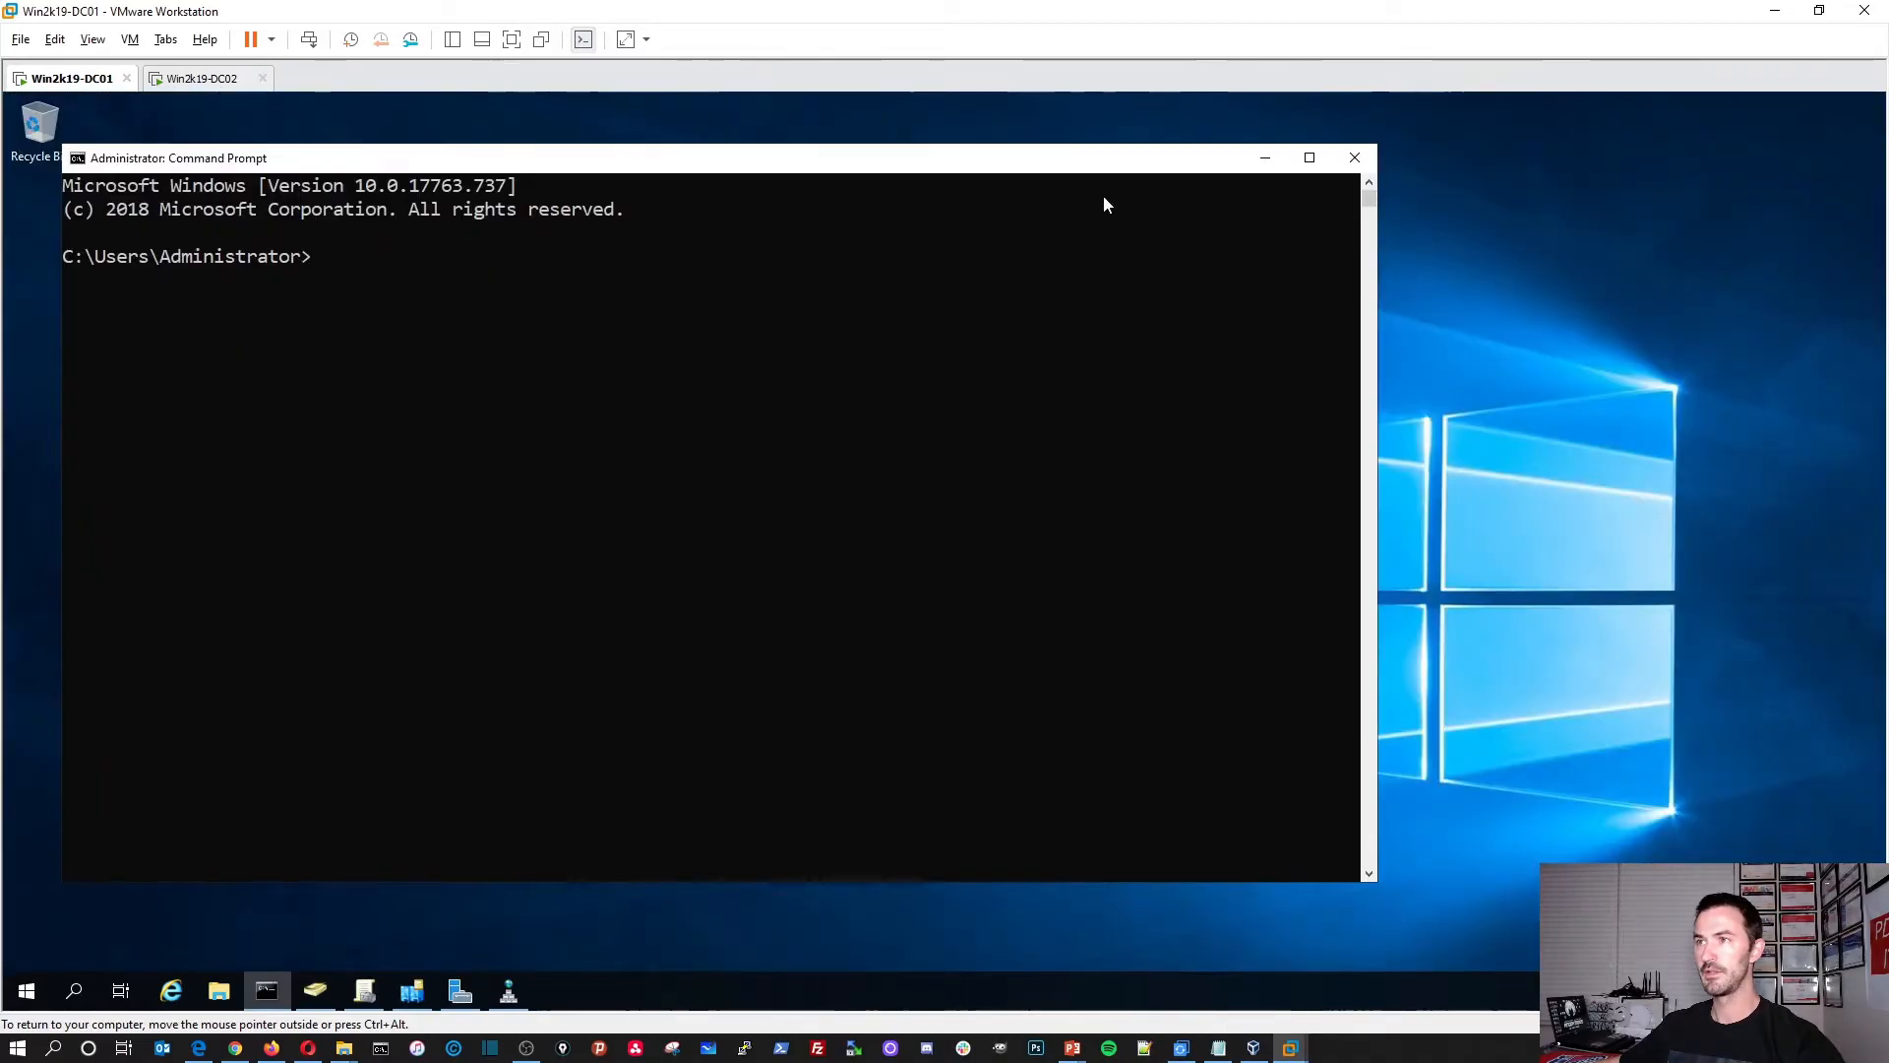
{"action": "left_click_drag", "start_coordinate": [962, 160], "coordinate": [1030, 168]}
{"action": "left_click", "coordinate": [973, 313]}
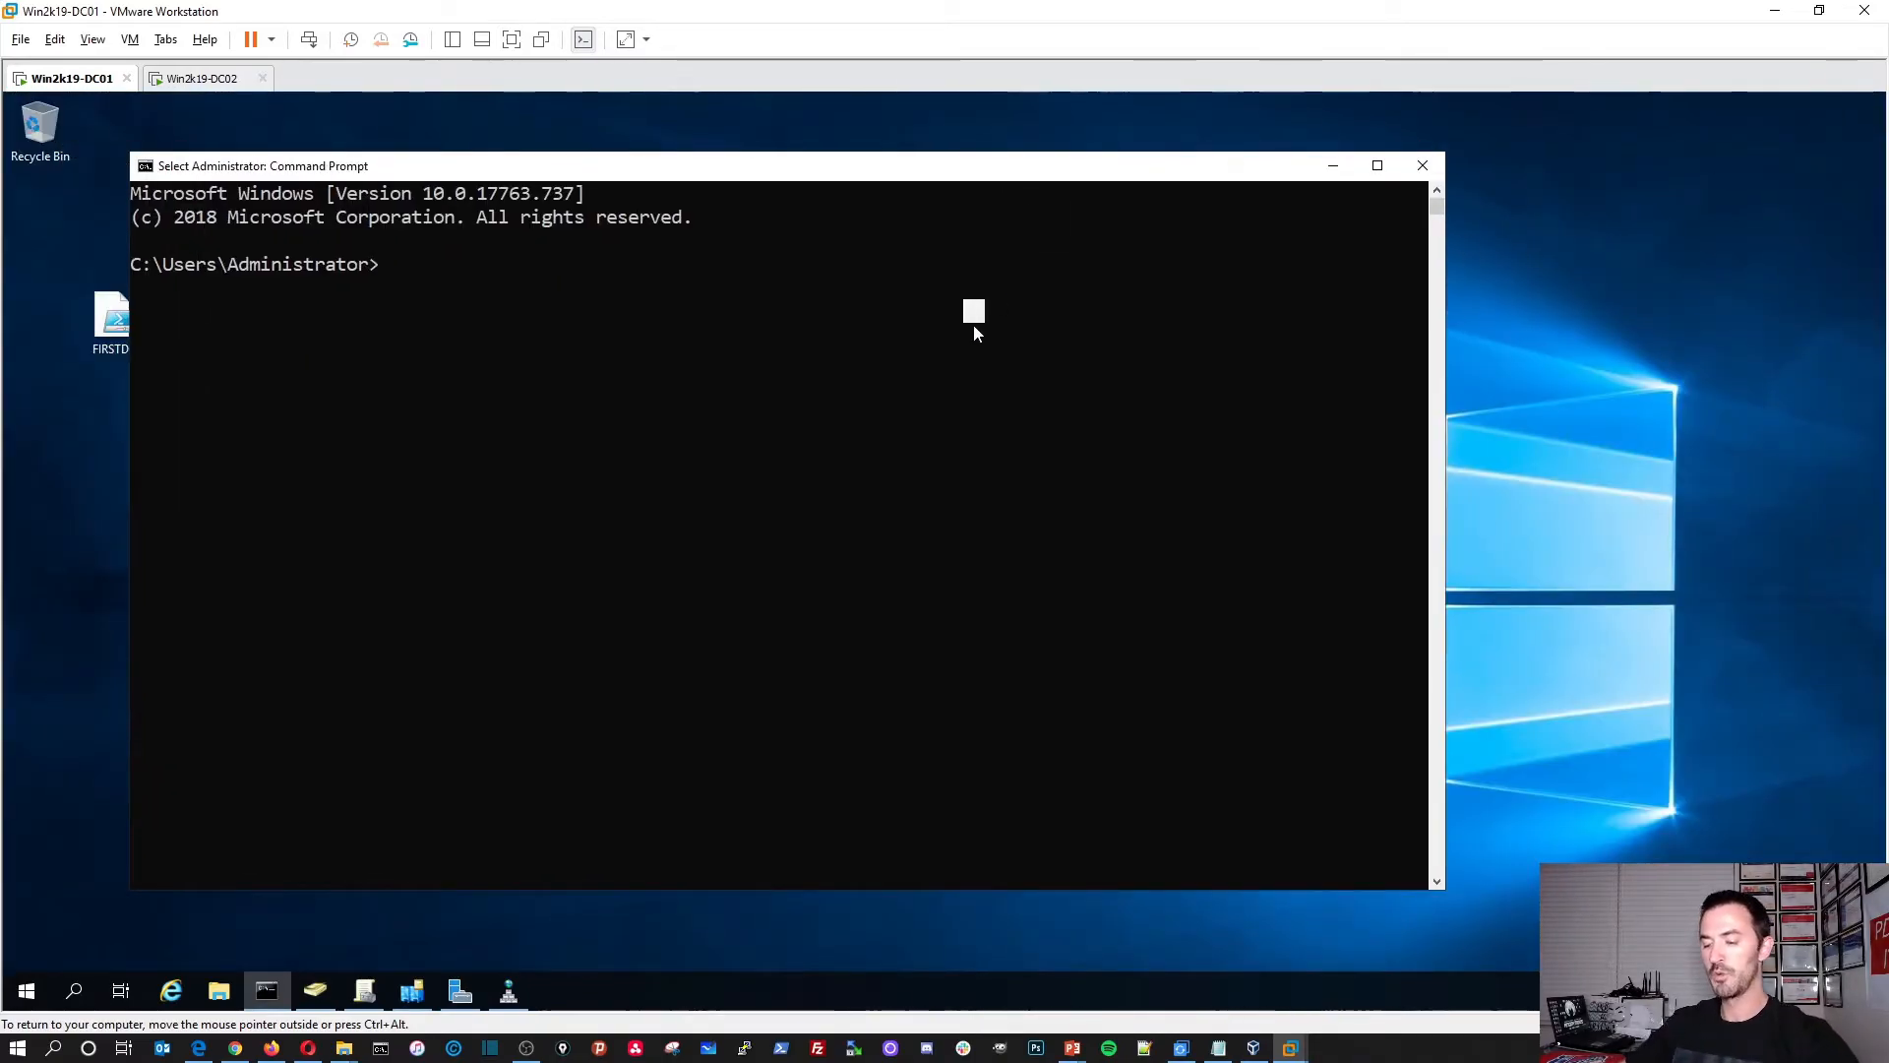
{"action": "type", "text": "netdo"}
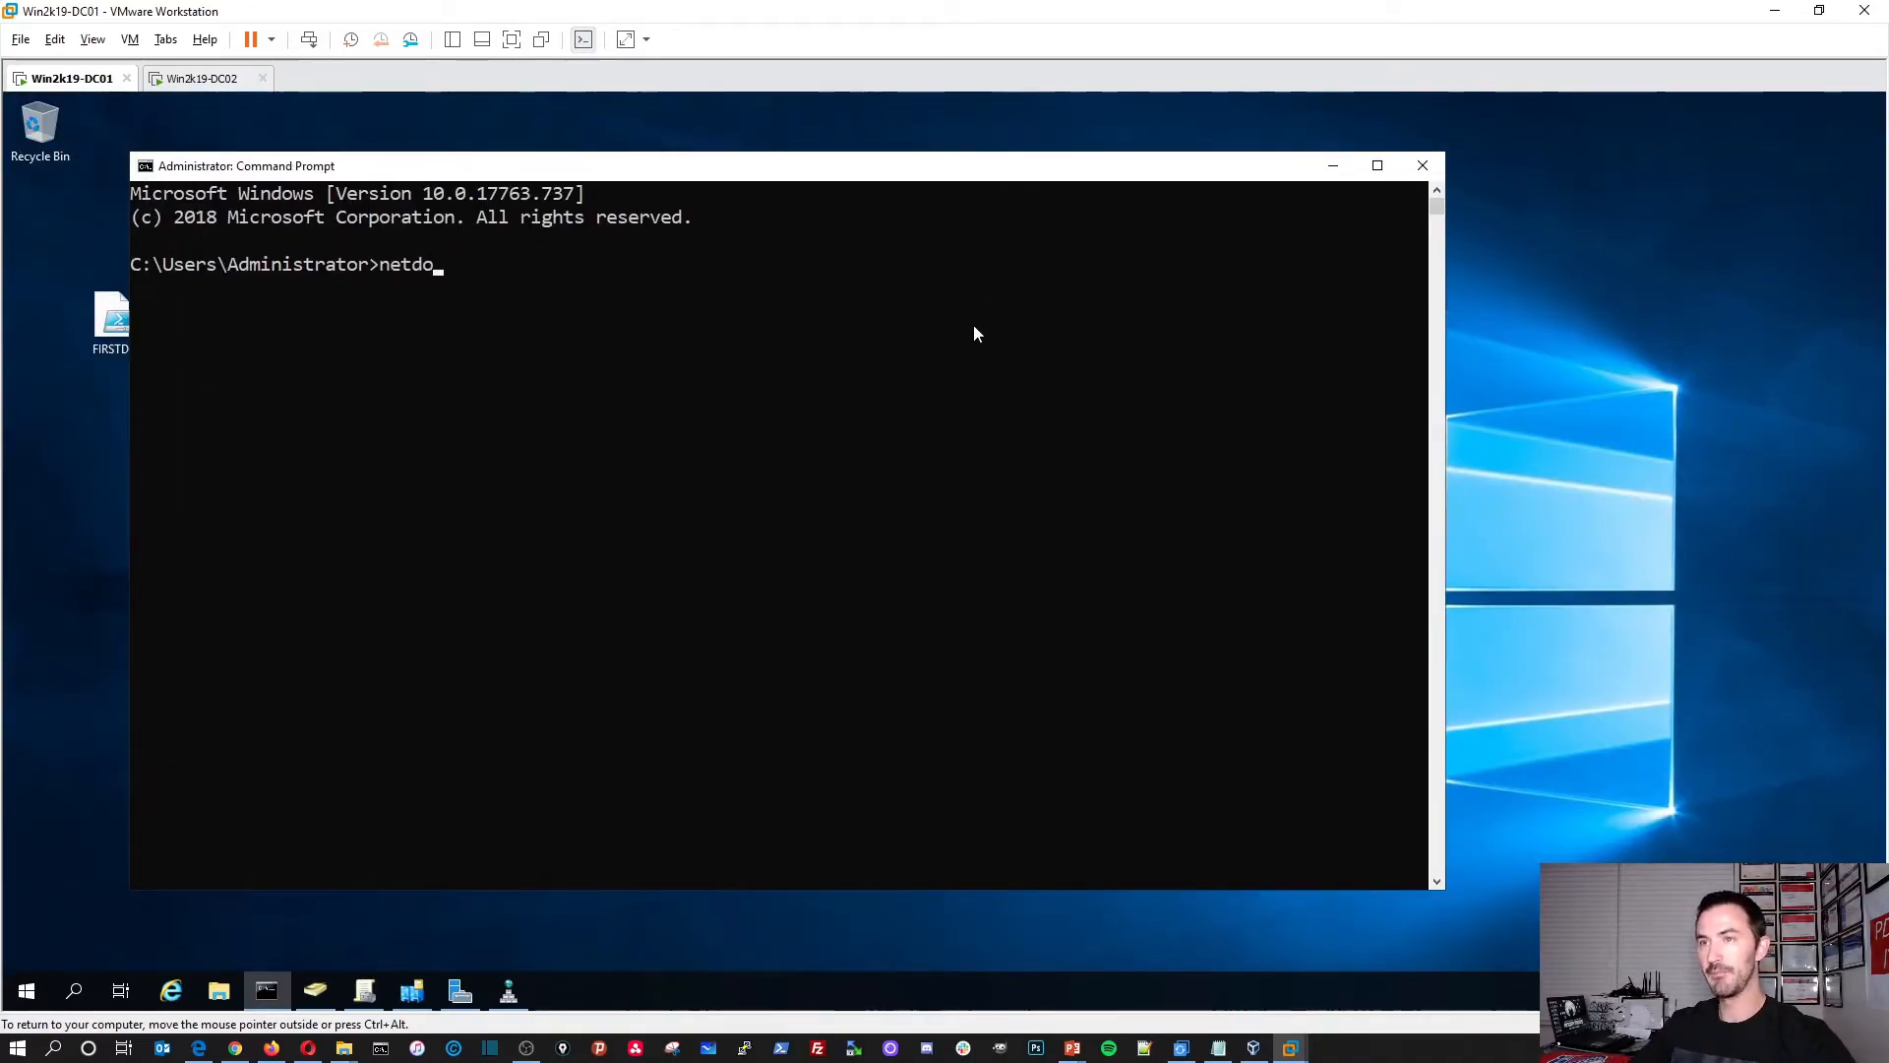
{"action": "type", "text": "m query dc"}
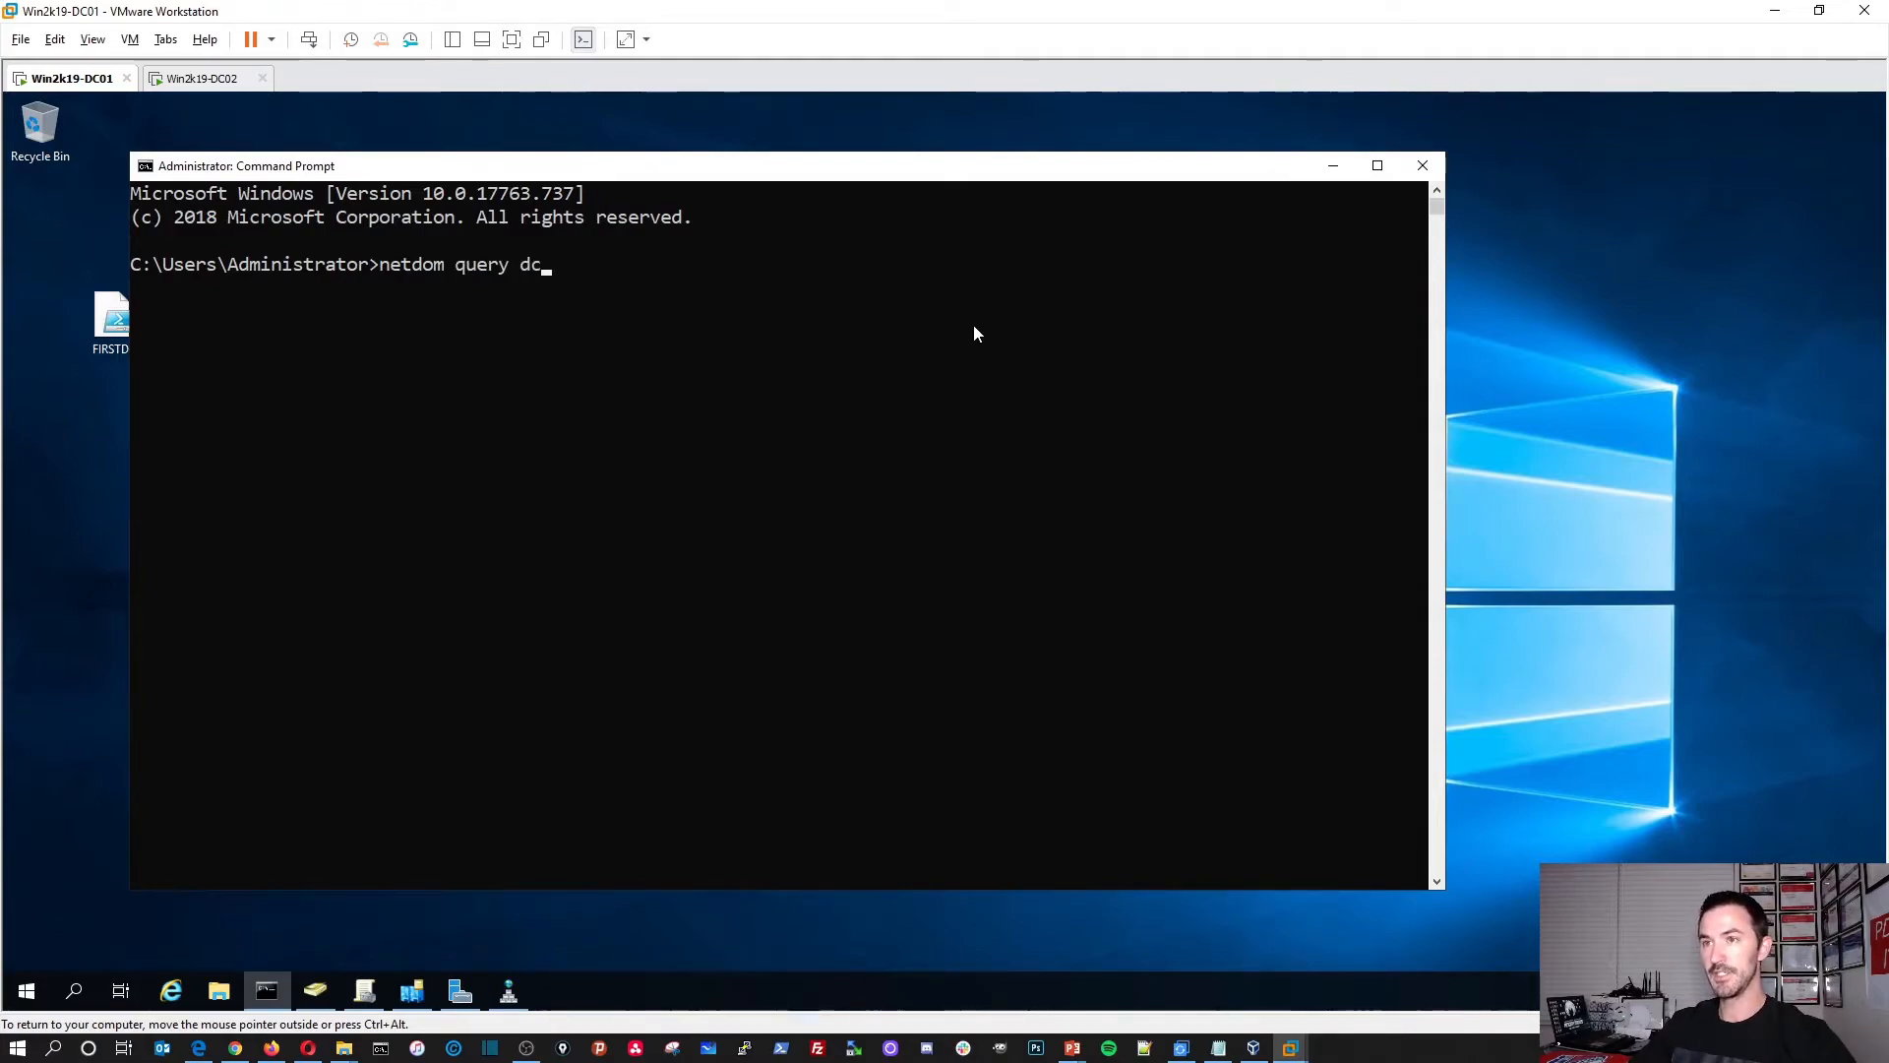
{"action": "key", "text": "Return"}
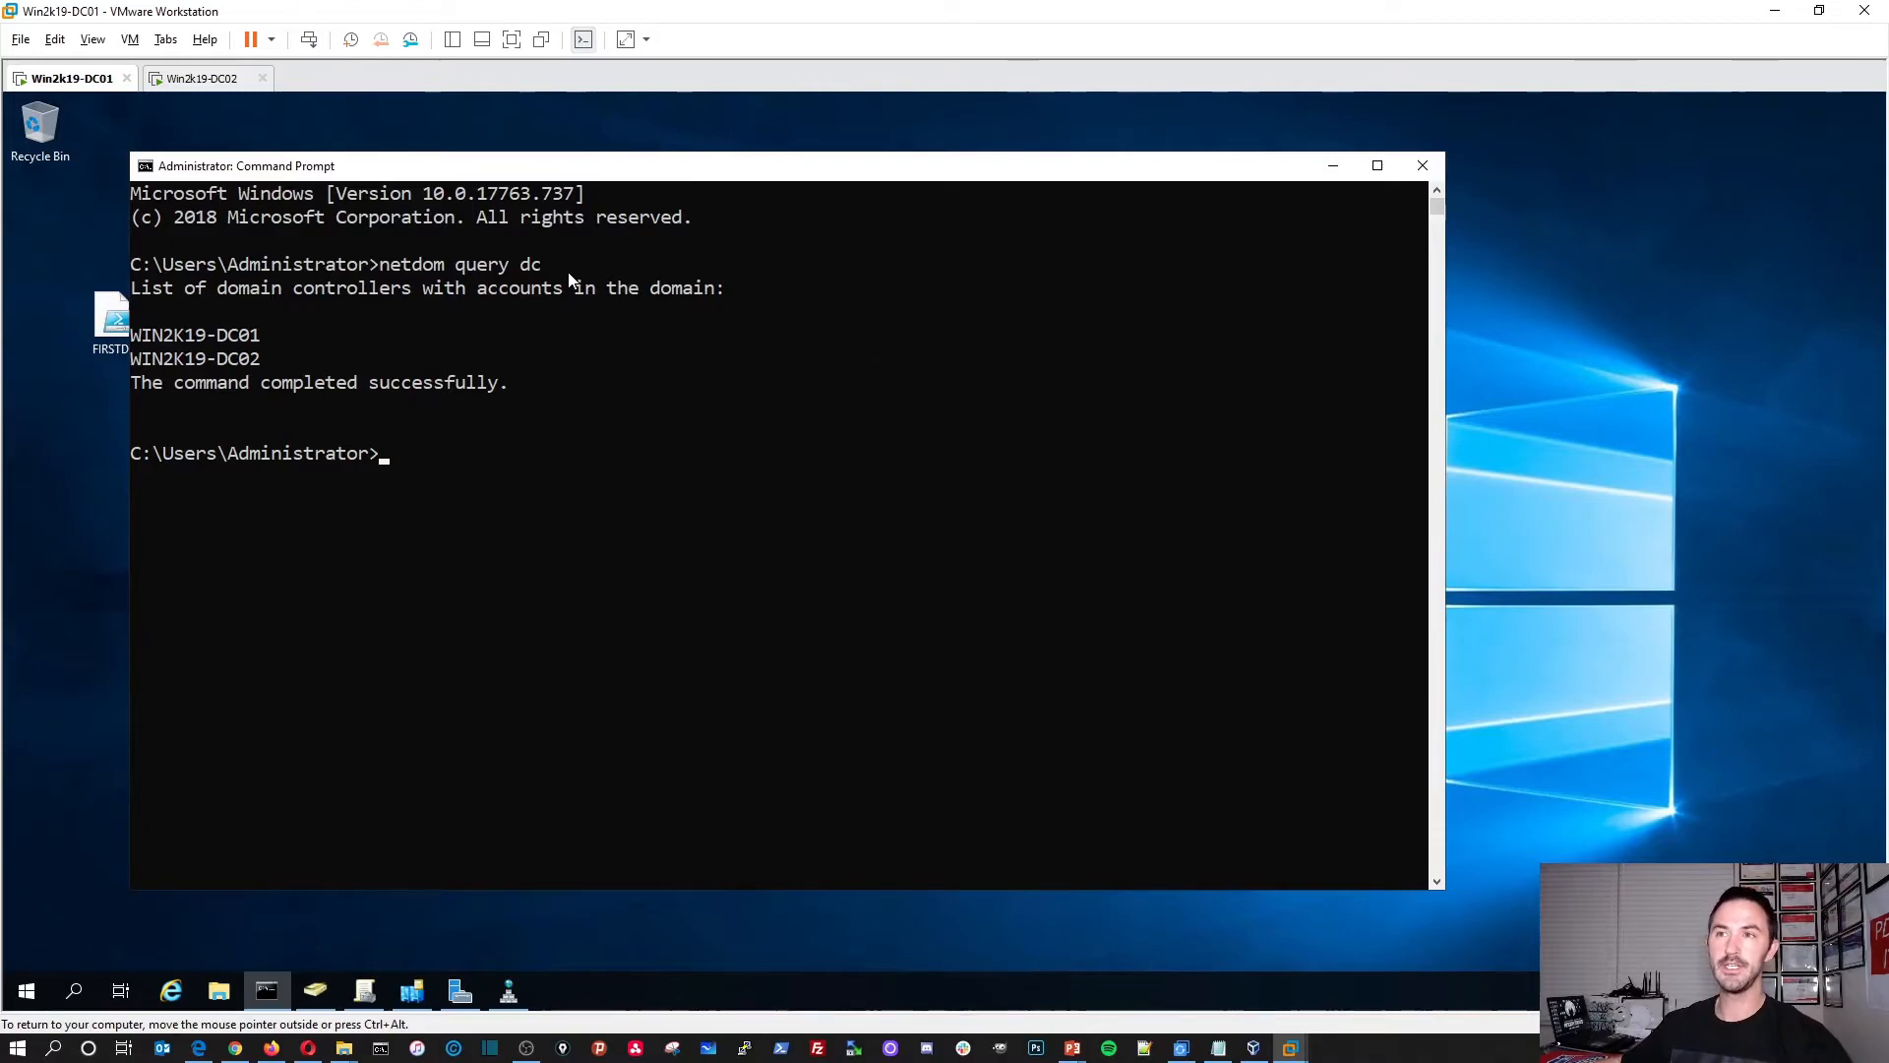
{"action": "left_click_drag", "start_coordinate": [284, 374], "coordinate": [148, 339]}
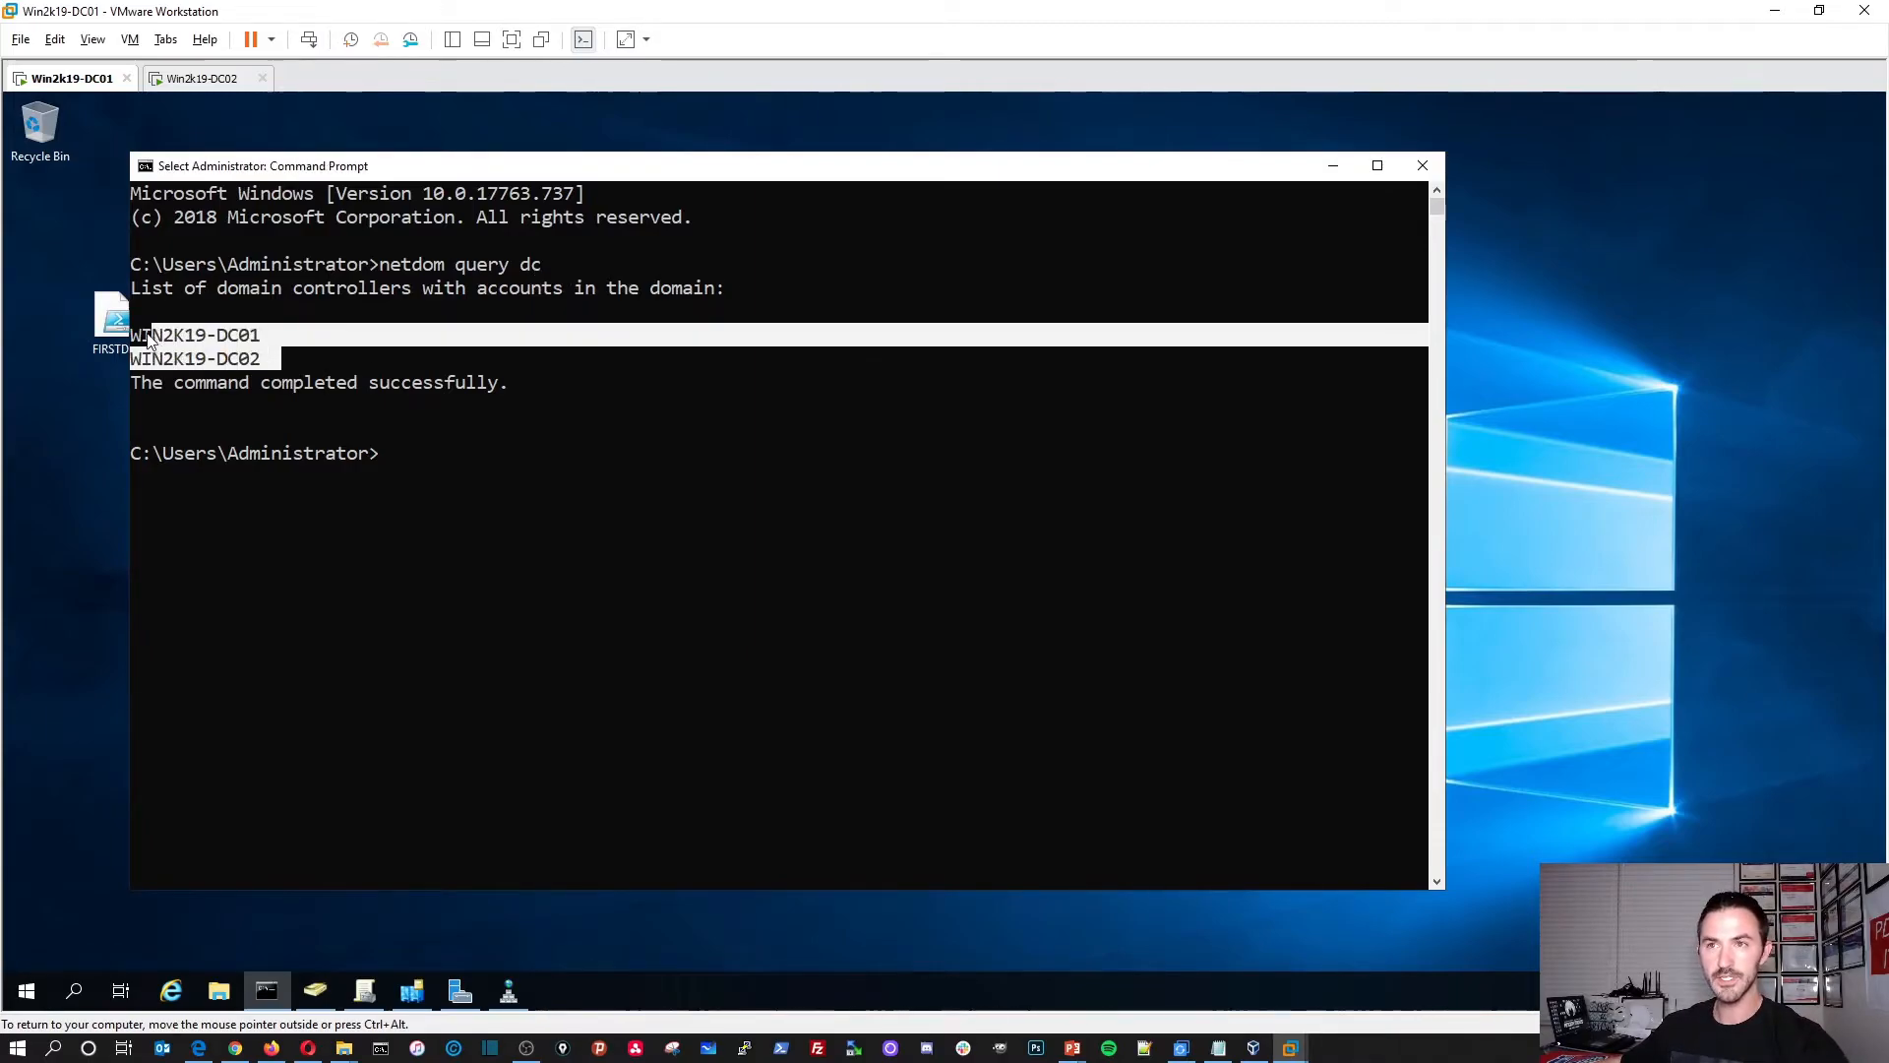
{"action": "left_click", "coordinate": [482, 452]}
Step: Run 'netdom query fsmo' and confirm all five FSMO roles are held by WIN2K19-DC01
{"action": "key", "text": "Up"}
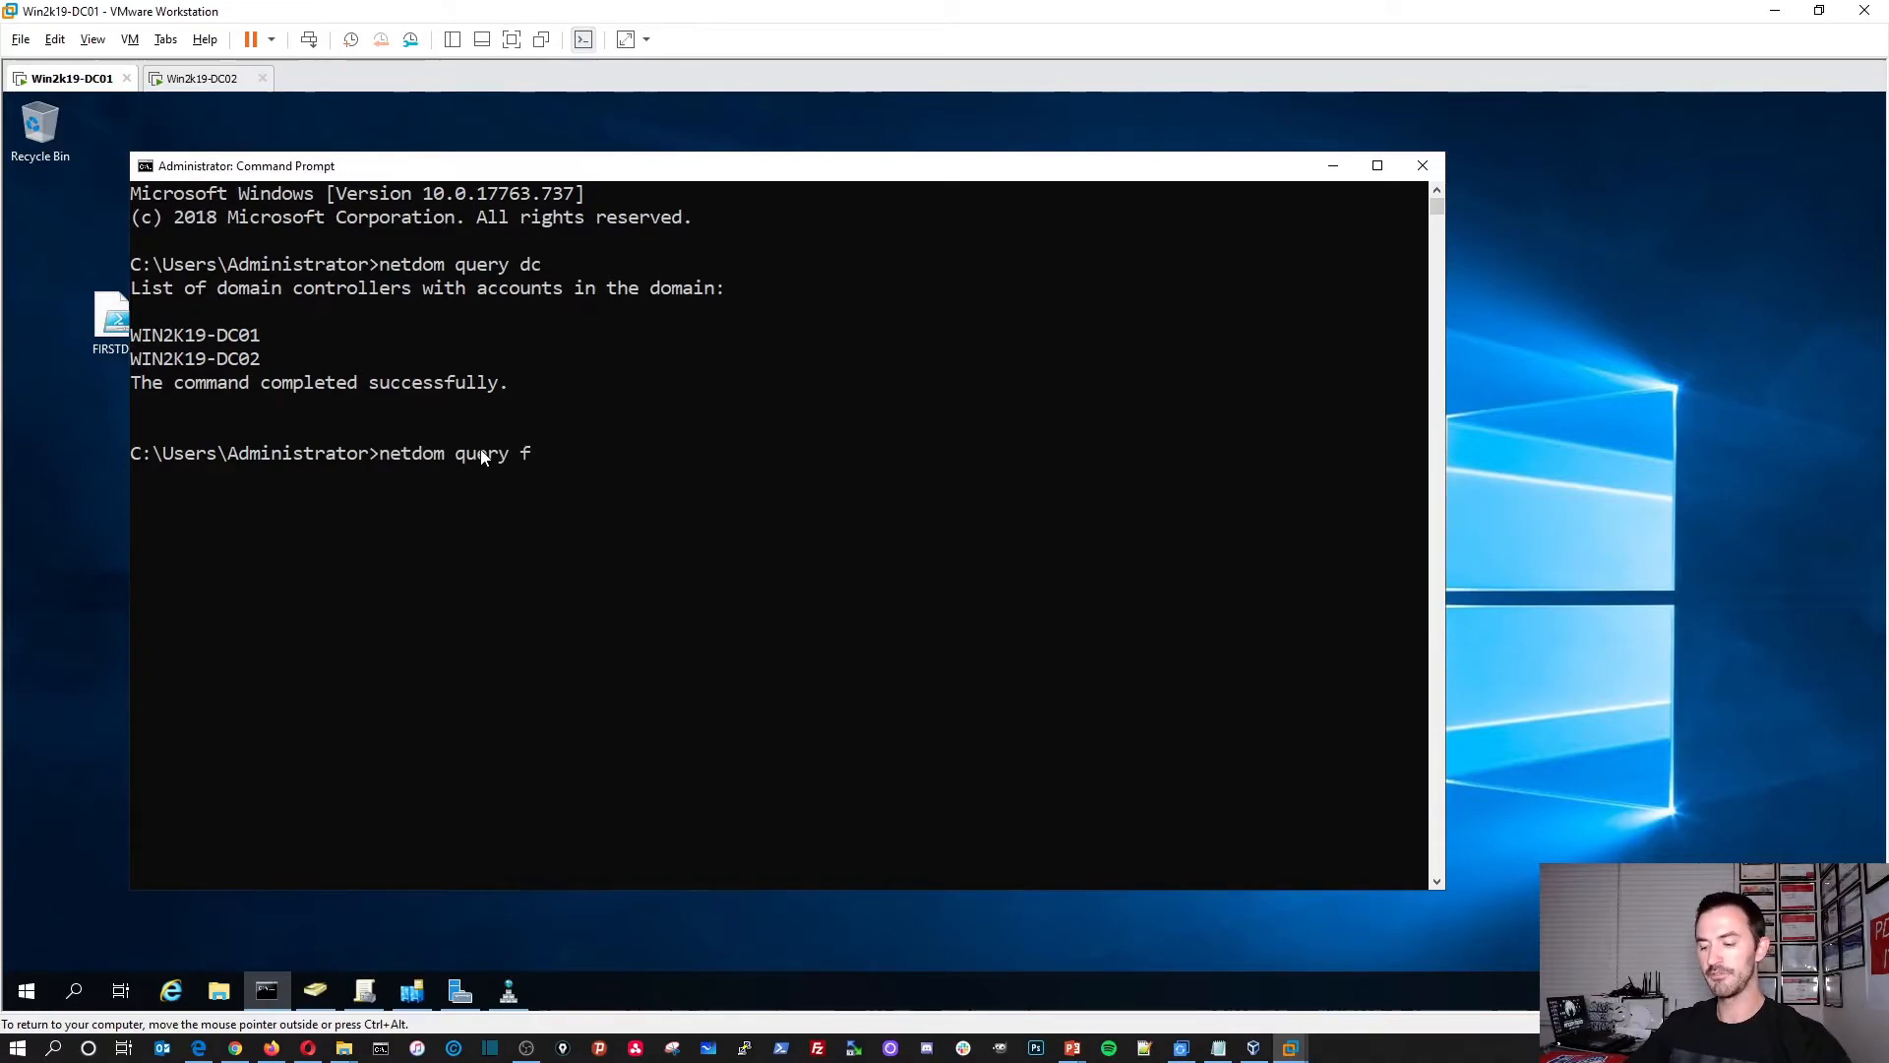
{"action": "type", "text": "fsmo"}
{"action": "key", "text": "Return"}
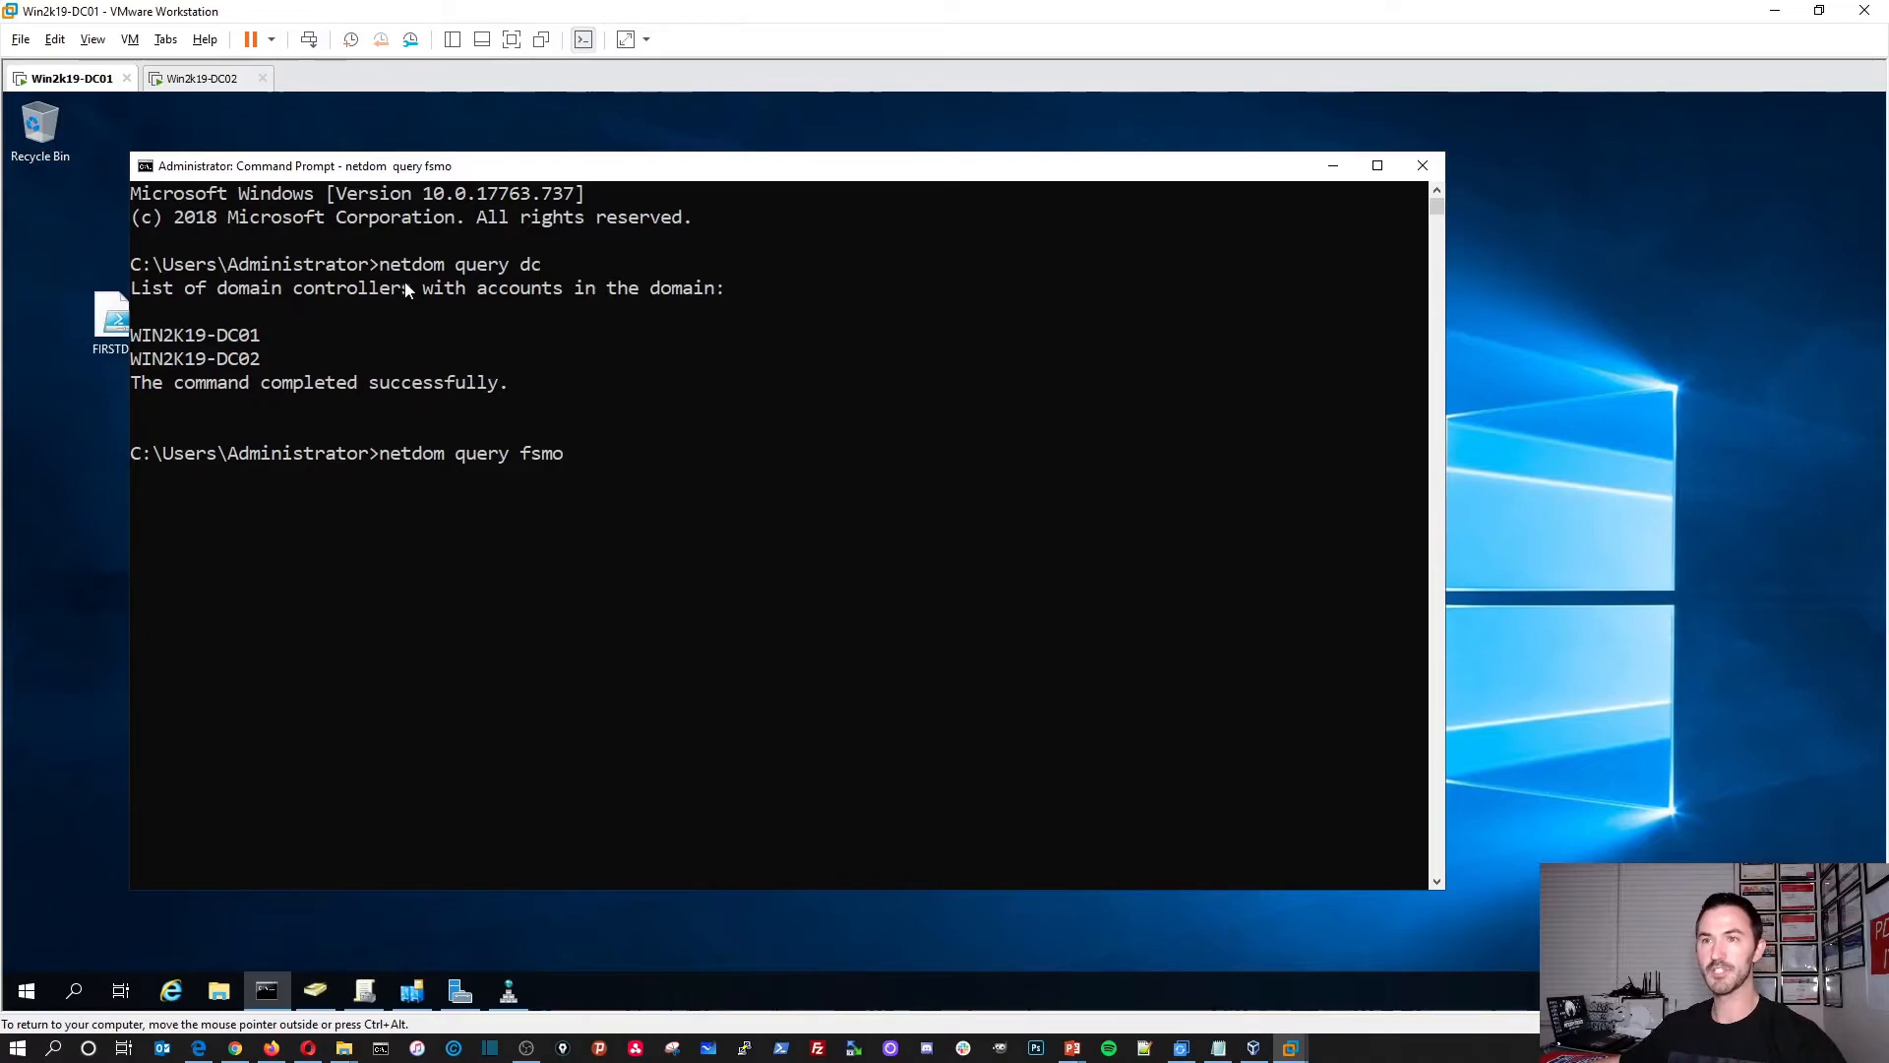
{"action": "double_click", "coordinate": [222, 343]}
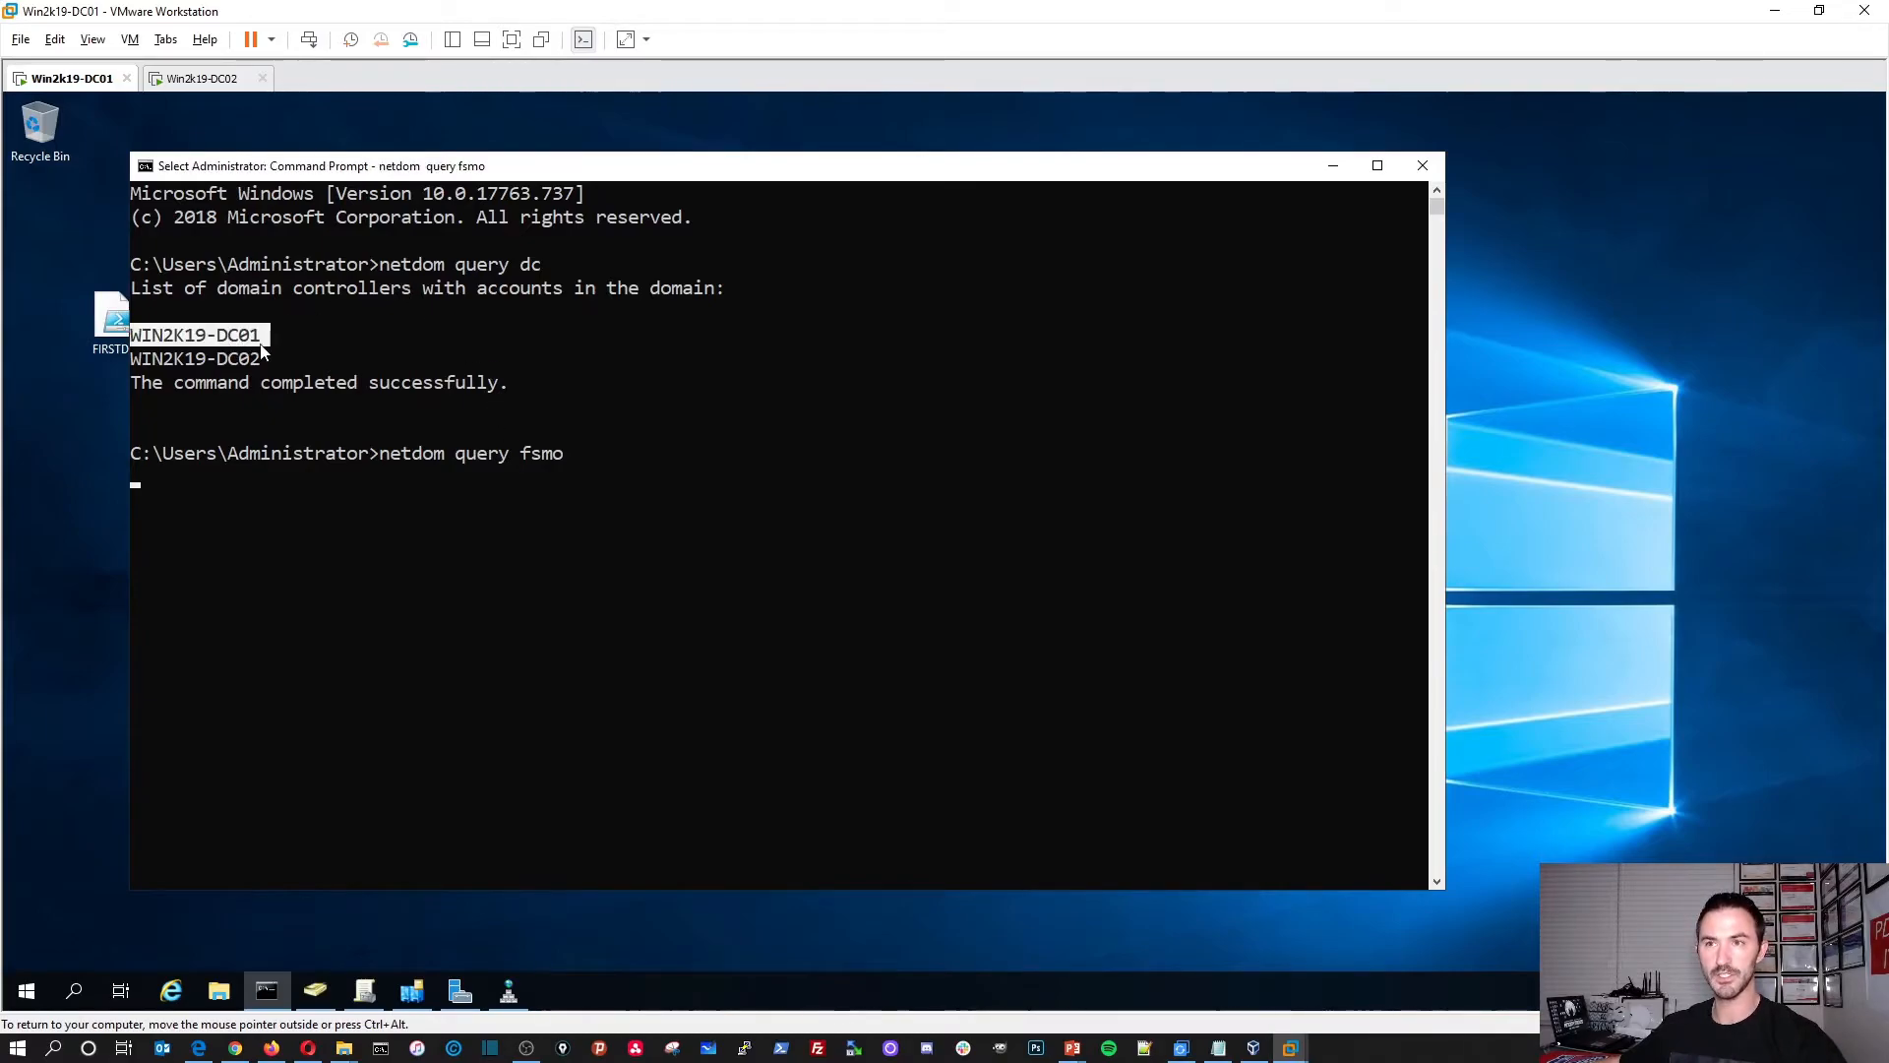
{"action": "left_click", "coordinate": [624, 498]}
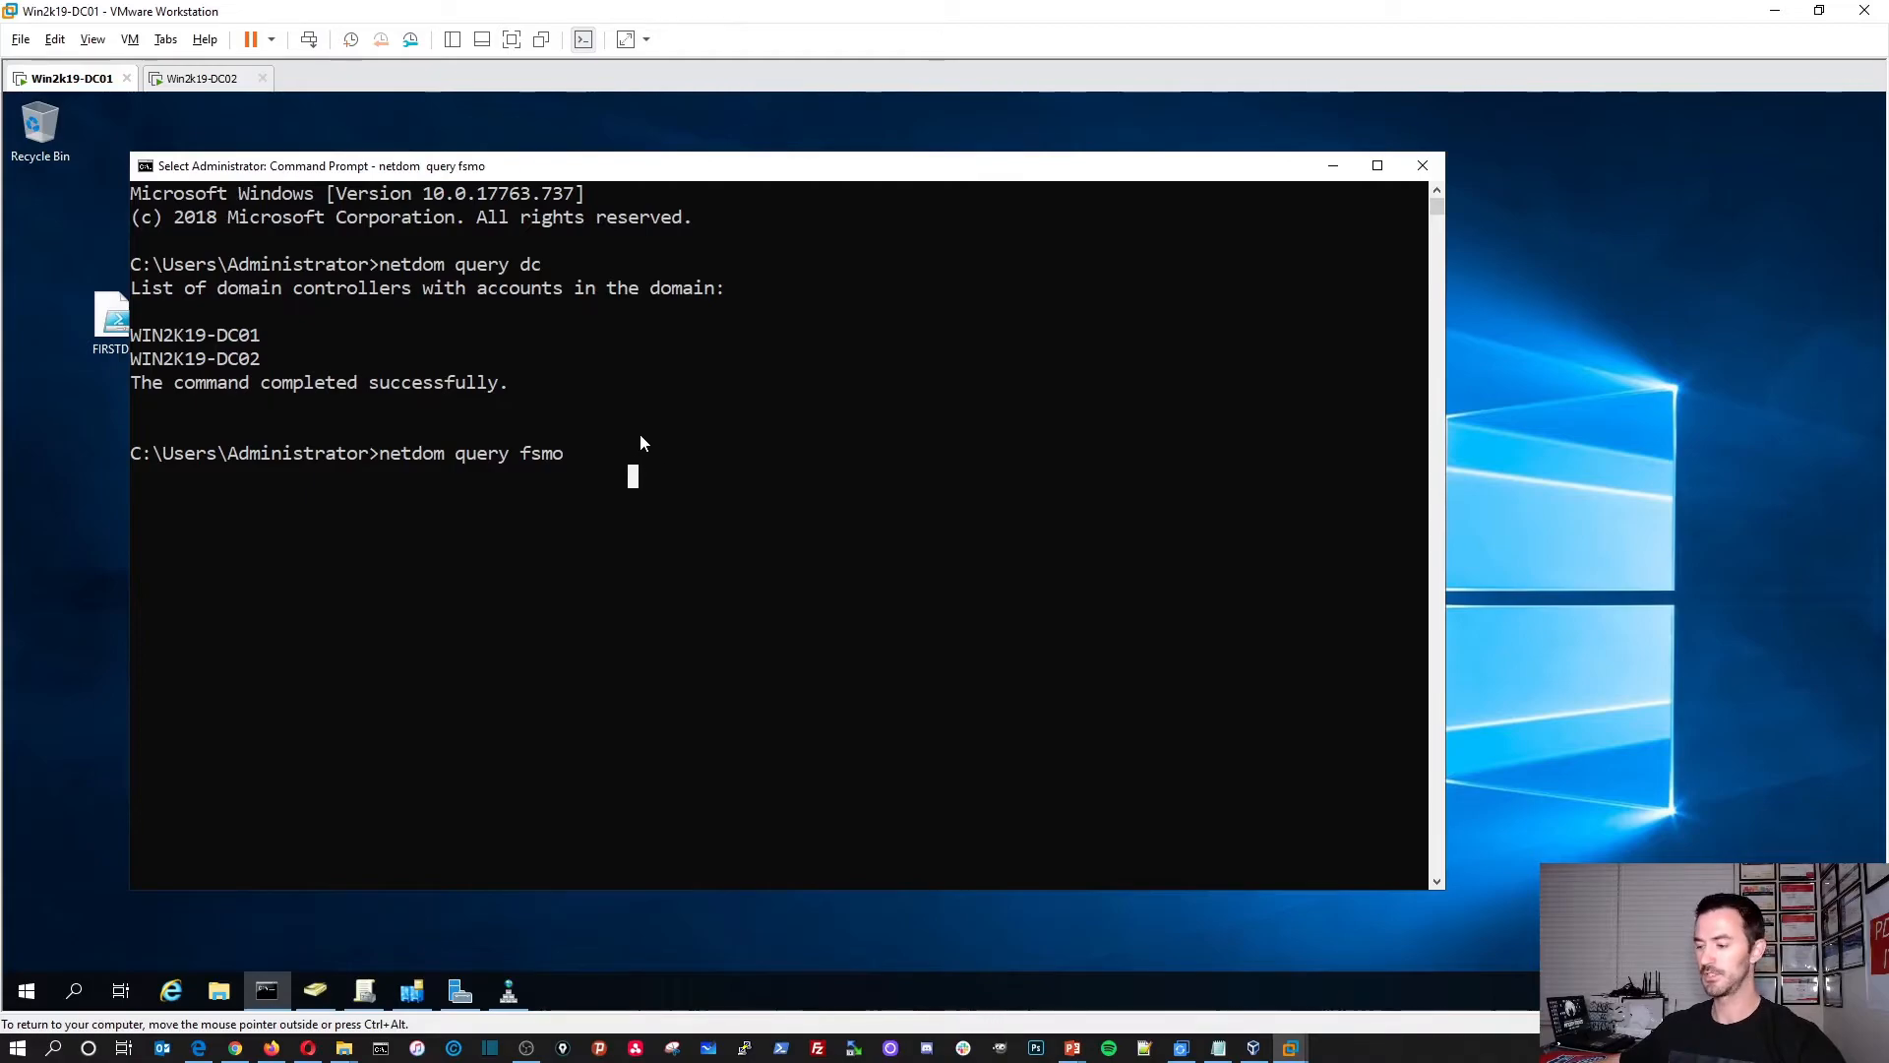
{"action": "key", "text": "Escape"}
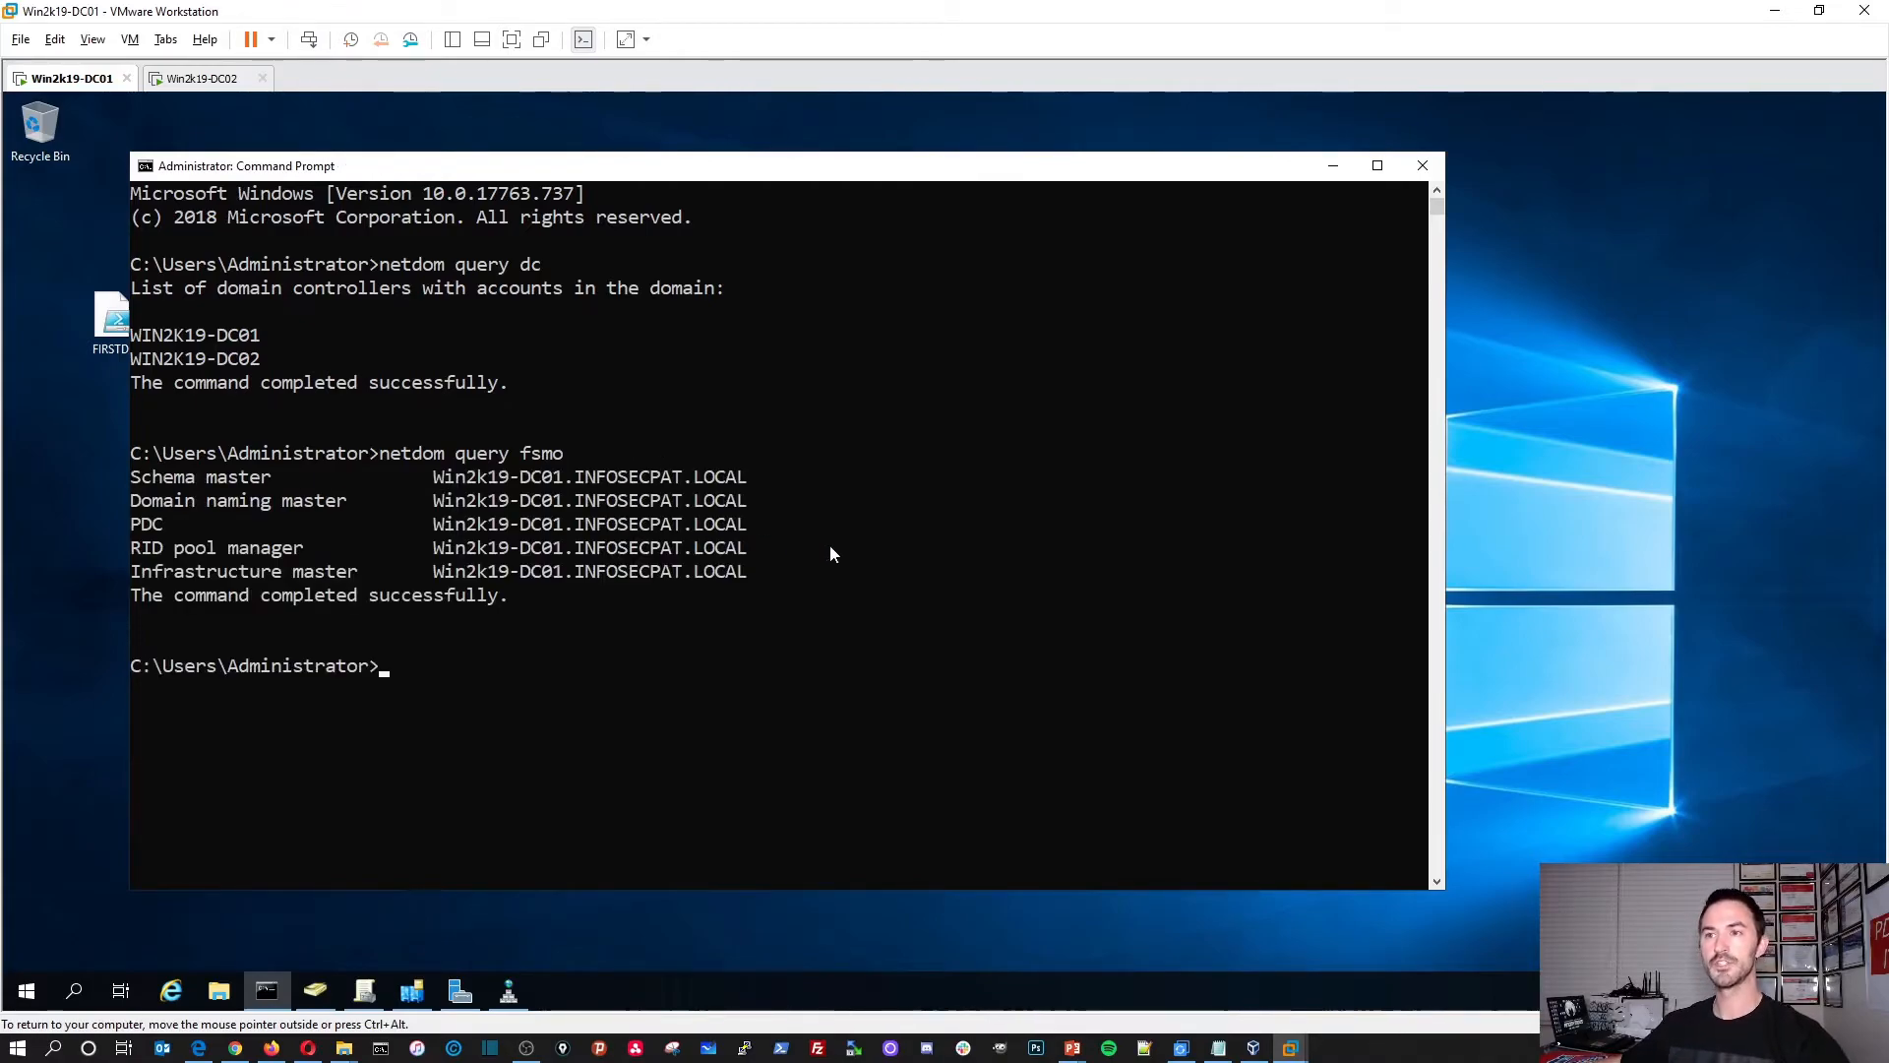
{"action": "left_click_drag", "start_coordinate": [787, 576], "coordinate": [130, 476]}
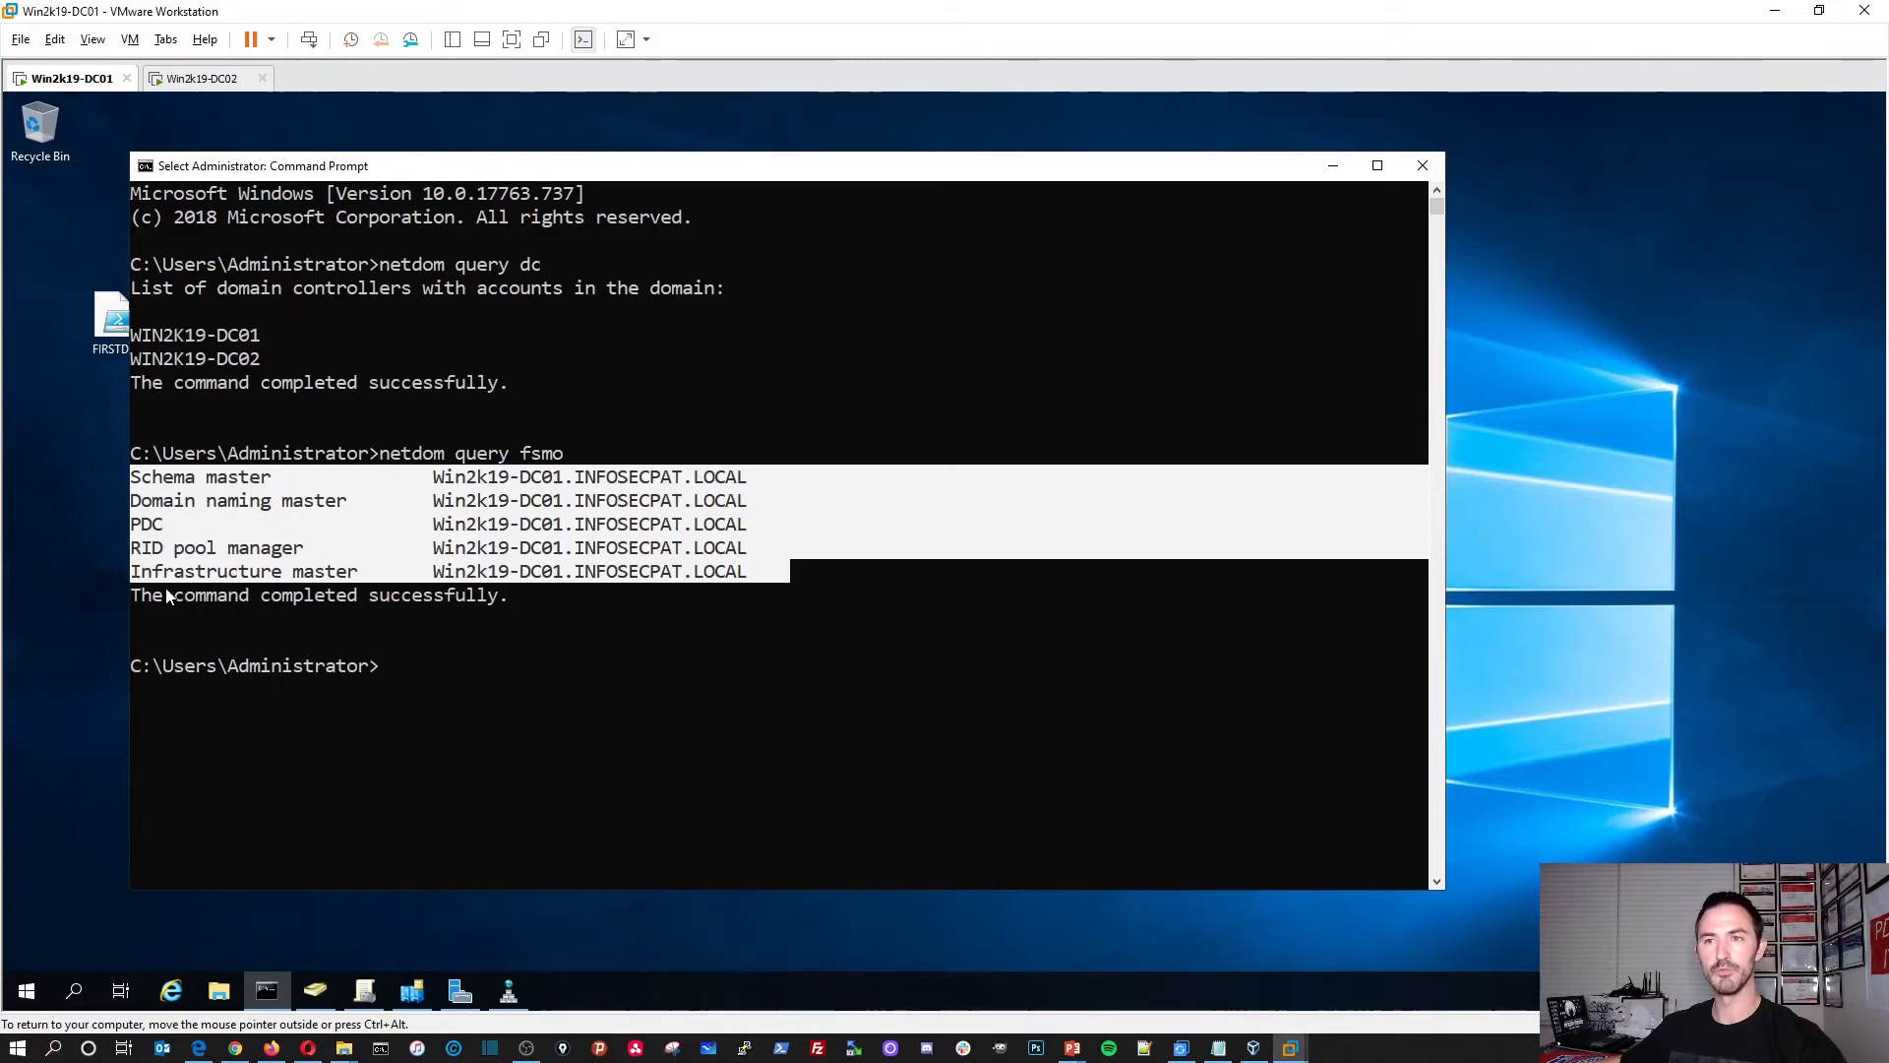
{"action": "left_click", "coordinate": [569, 585]}
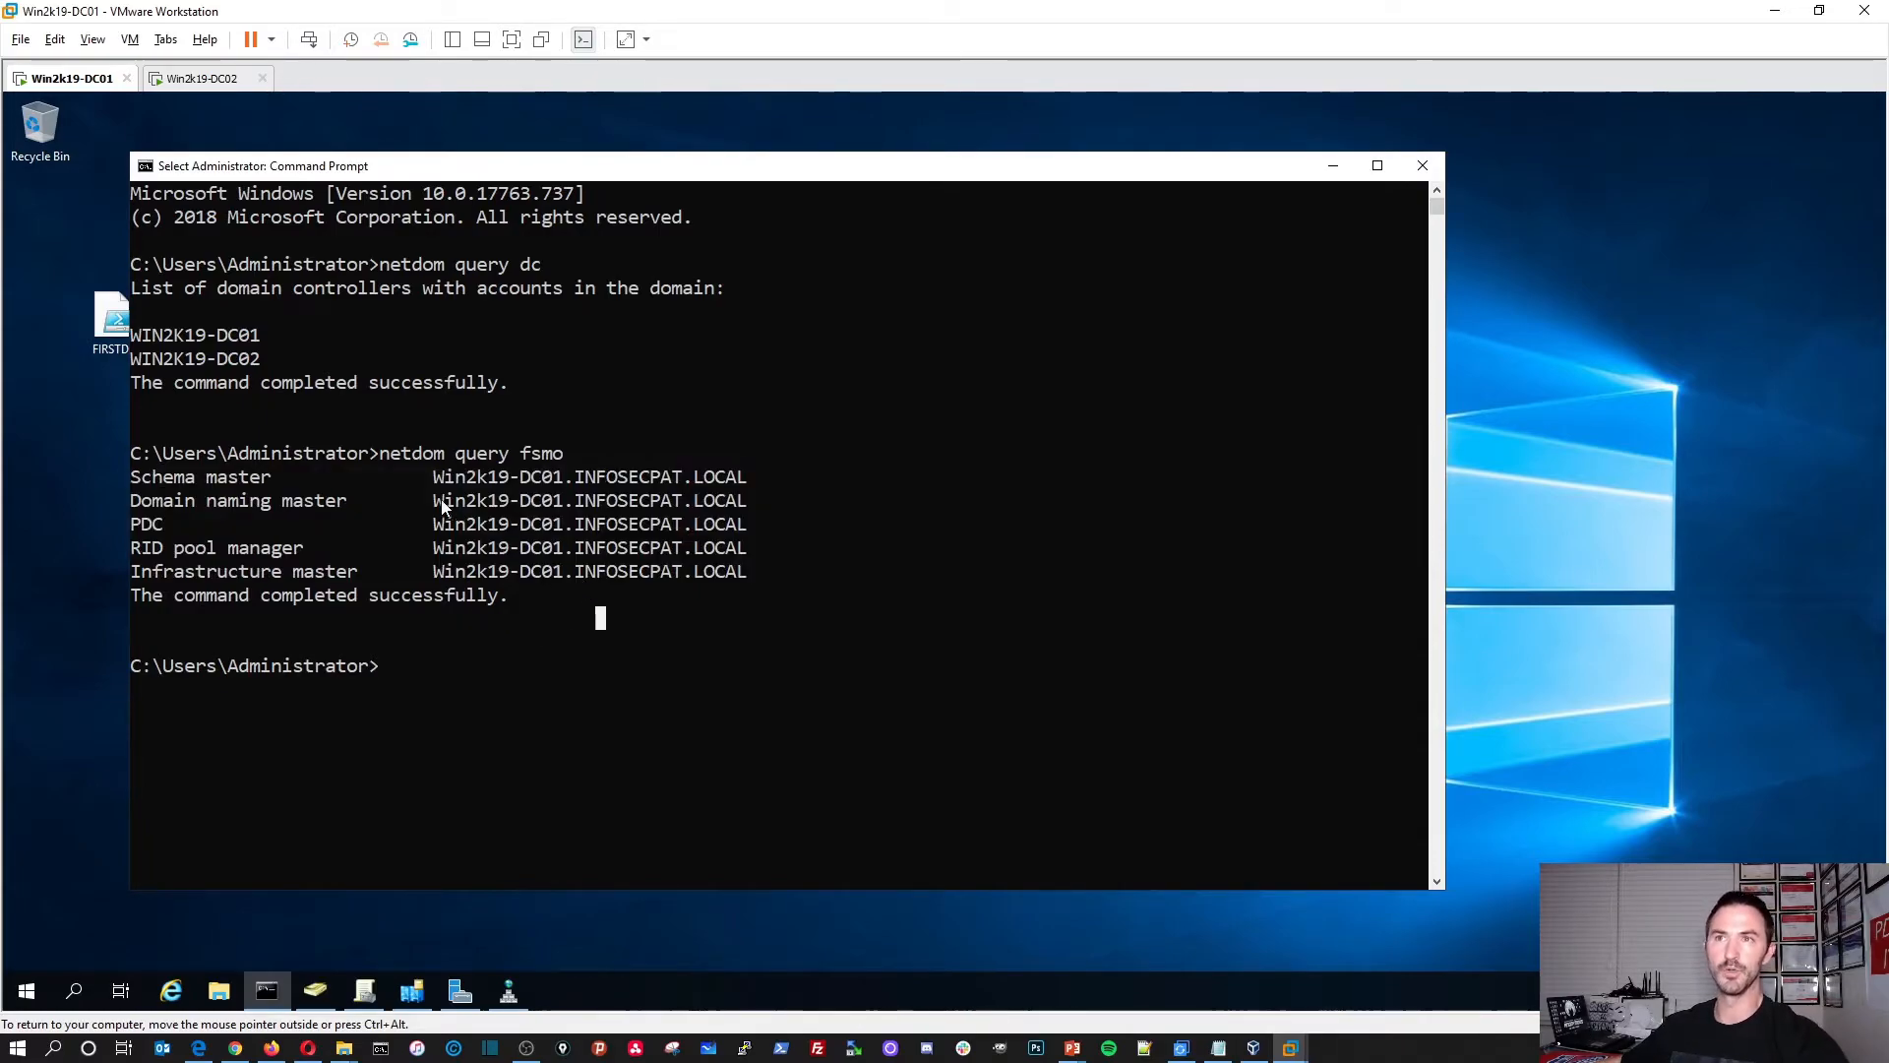
{"action": "left_click", "coordinate": [200, 79]}
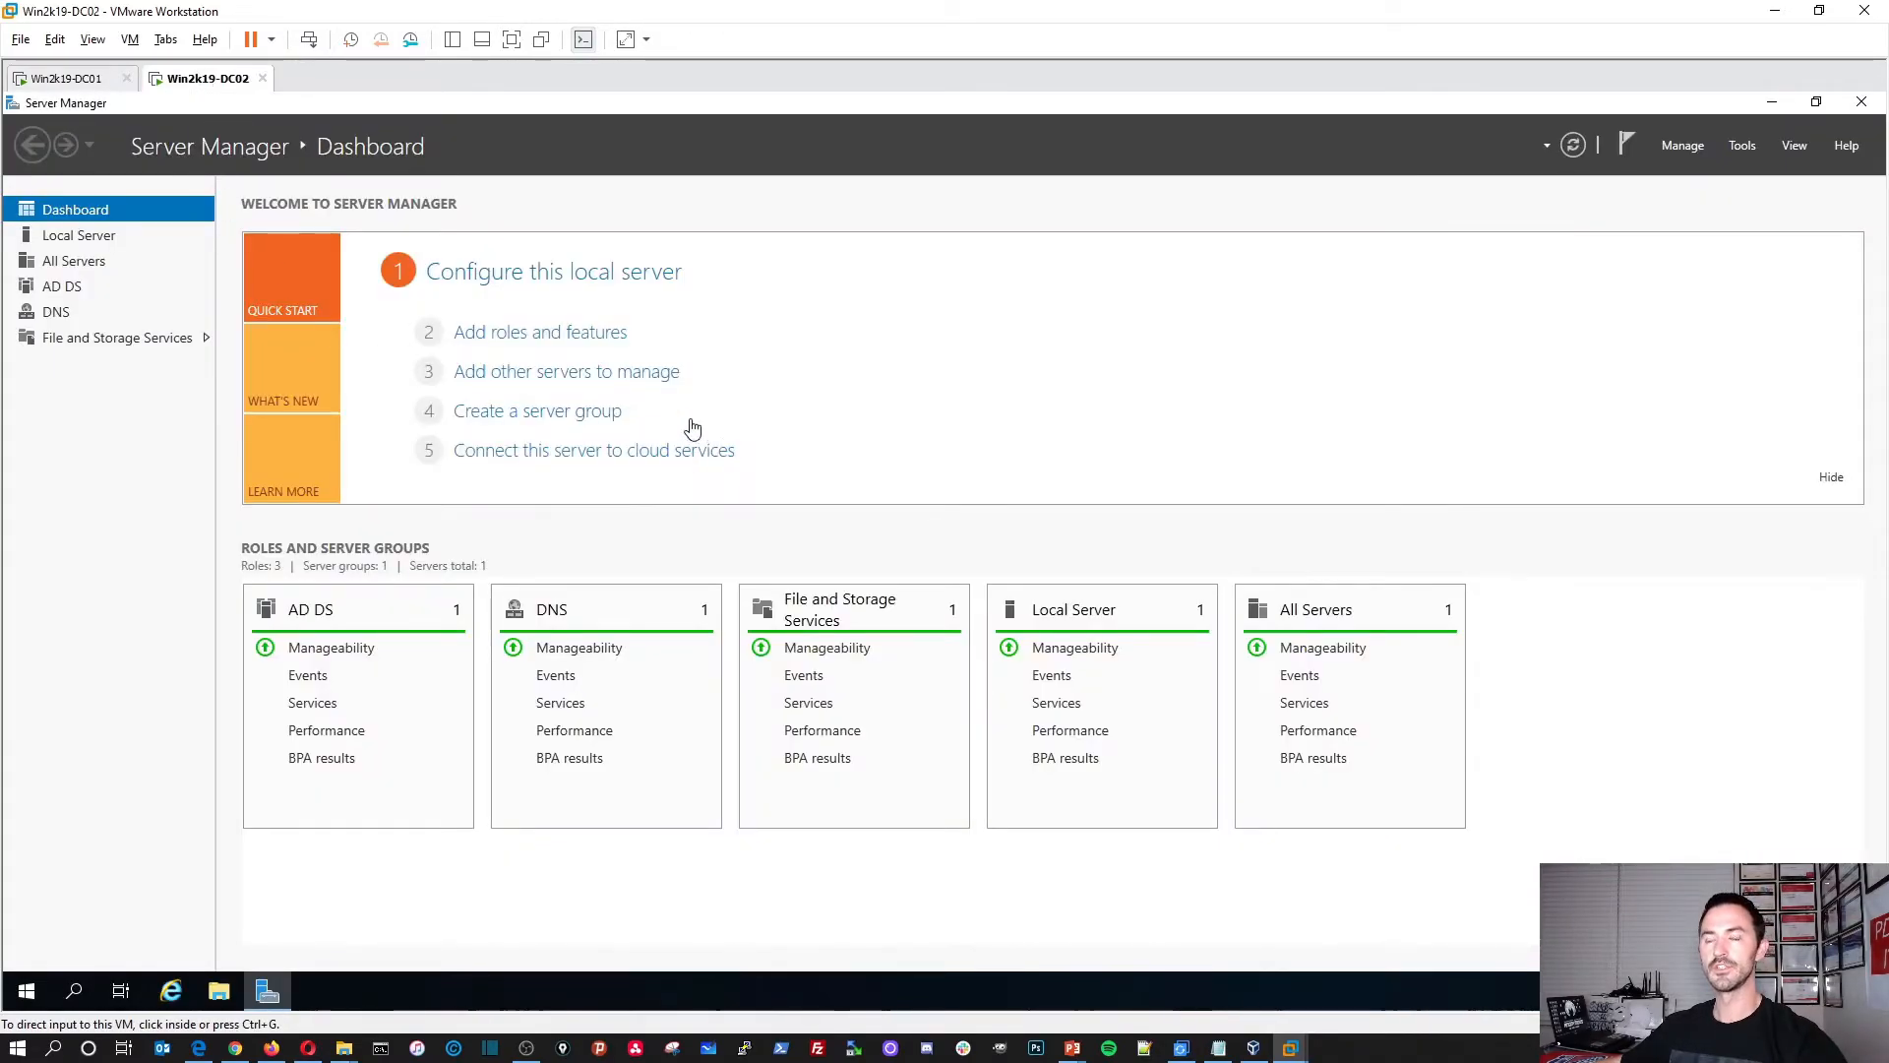
Step: Launch Users and Computers, Sites and Services and Group Policy Management from Server Manager Tools on DC02
{"action": "left_click", "coordinate": [1740, 147]}
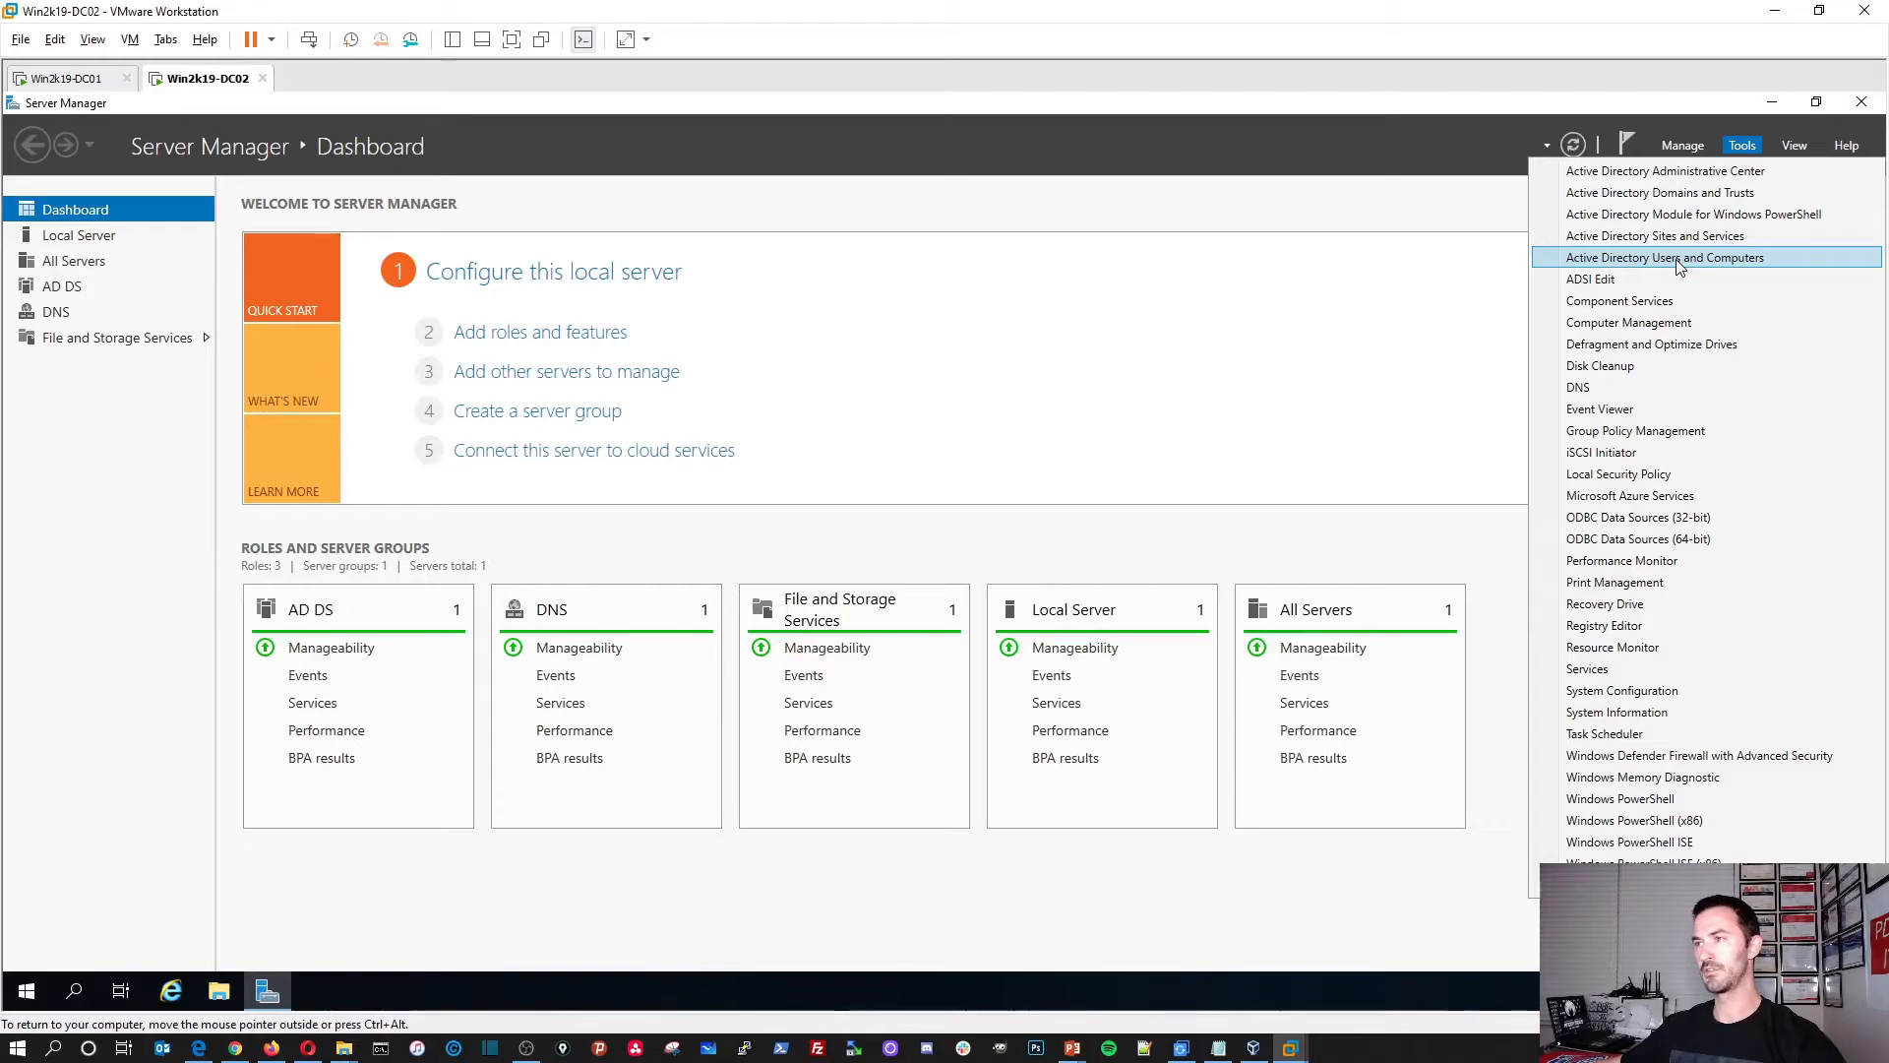
{"action": "left_click", "coordinate": [1678, 263]}
{"action": "left_click", "coordinate": [1743, 145]}
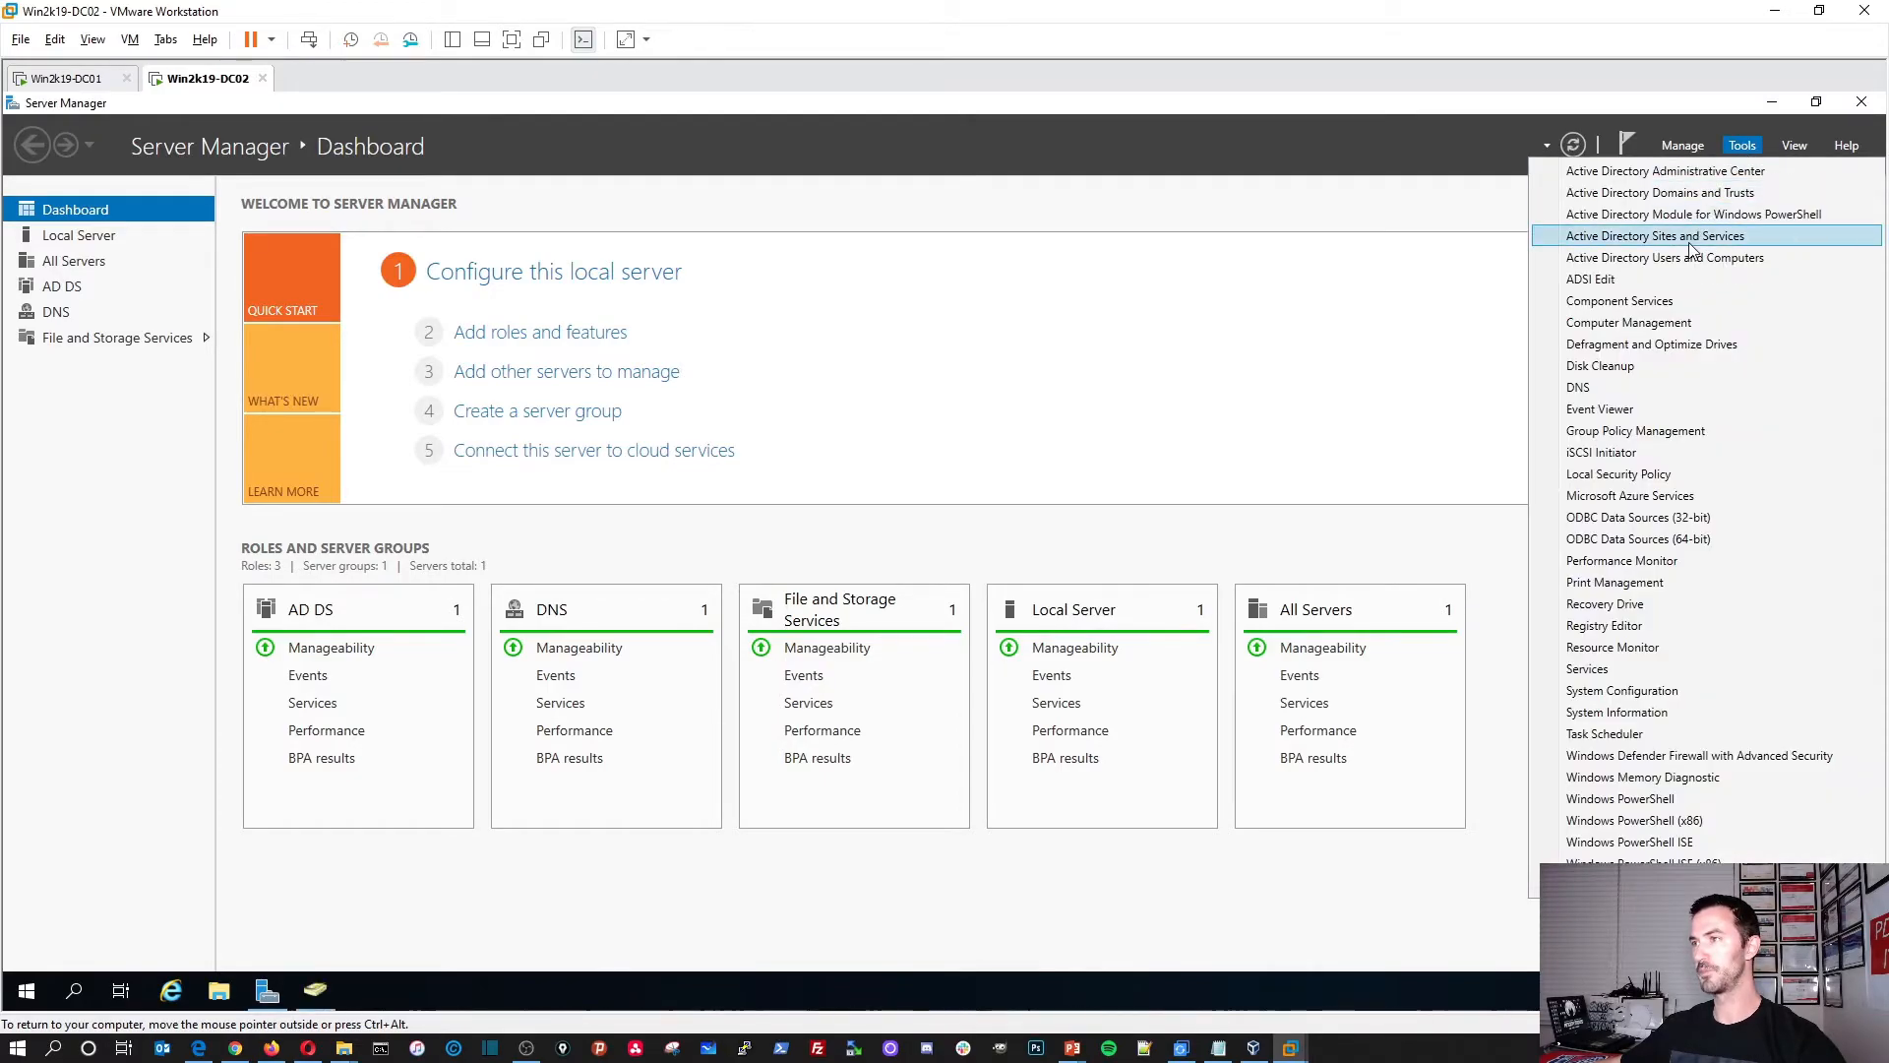
{"action": "left_click", "coordinate": [1688, 242]}
{"action": "left_click", "coordinate": [1744, 145]}
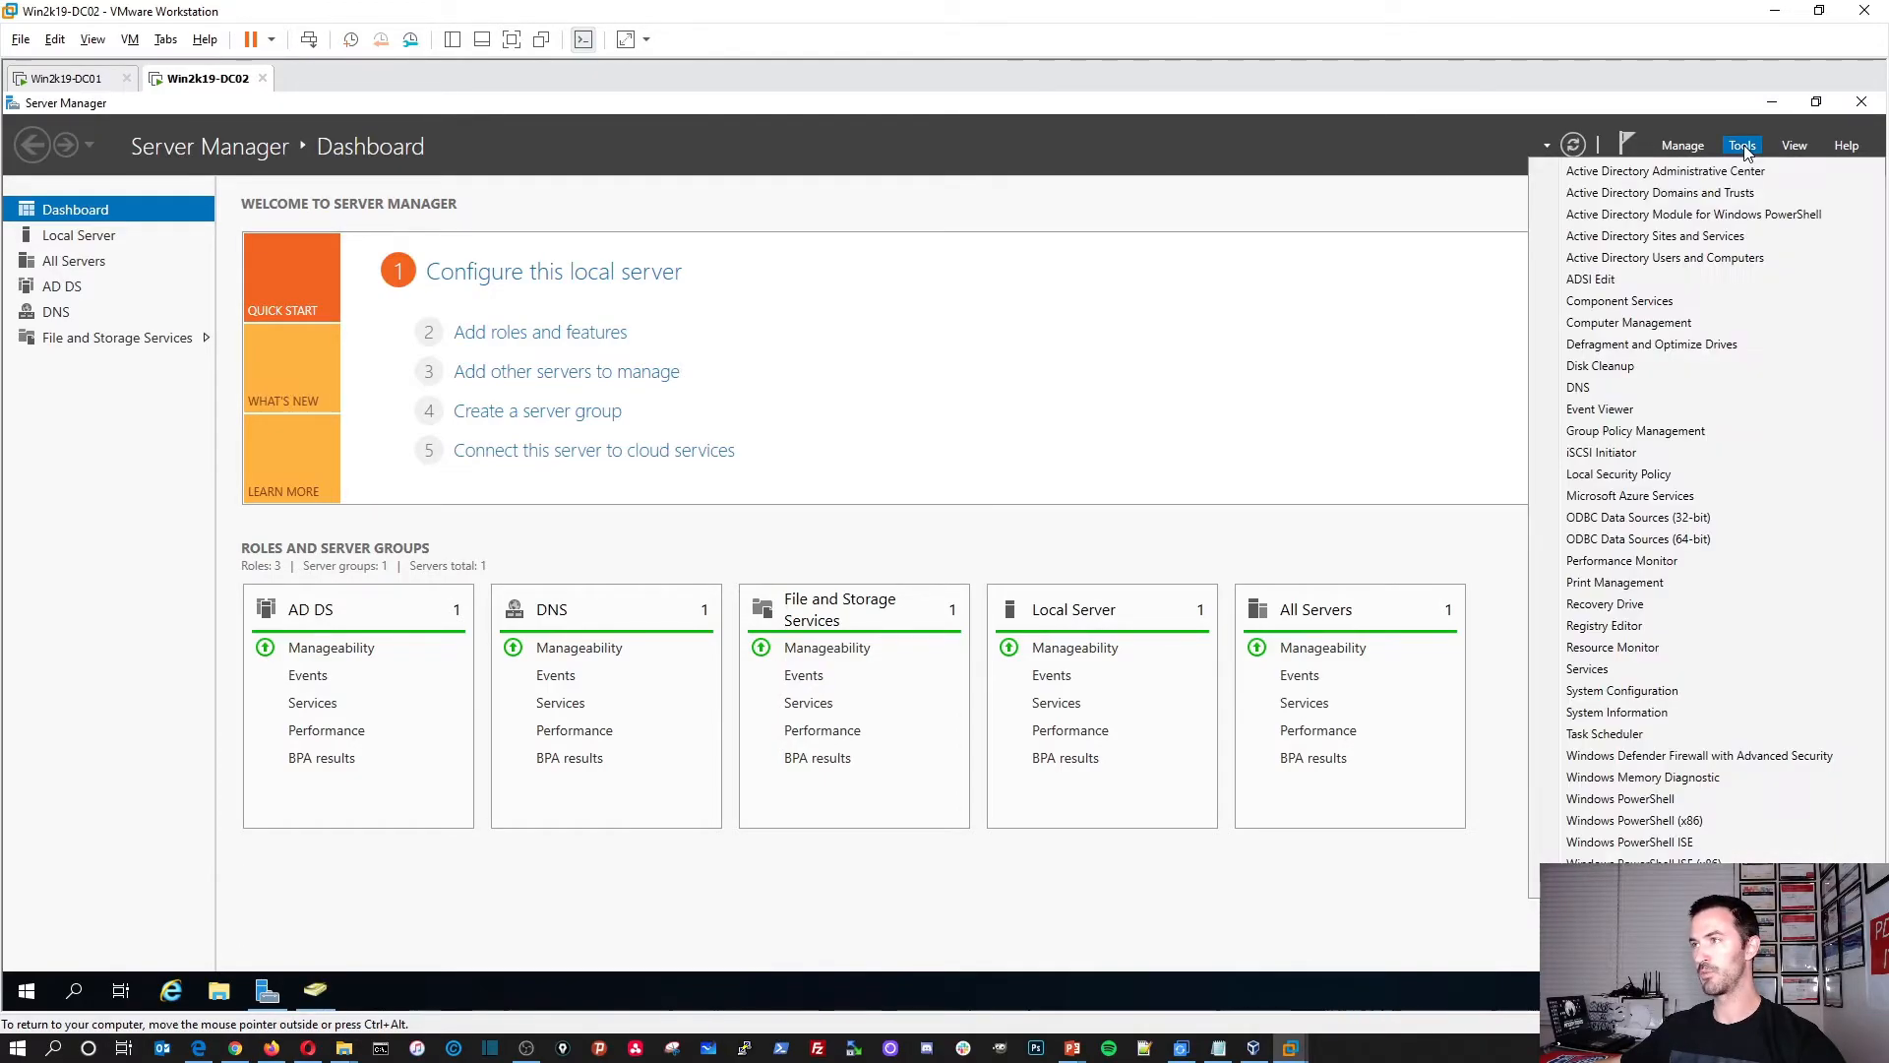
{"action": "left_click", "coordinate": [1653, 431]}
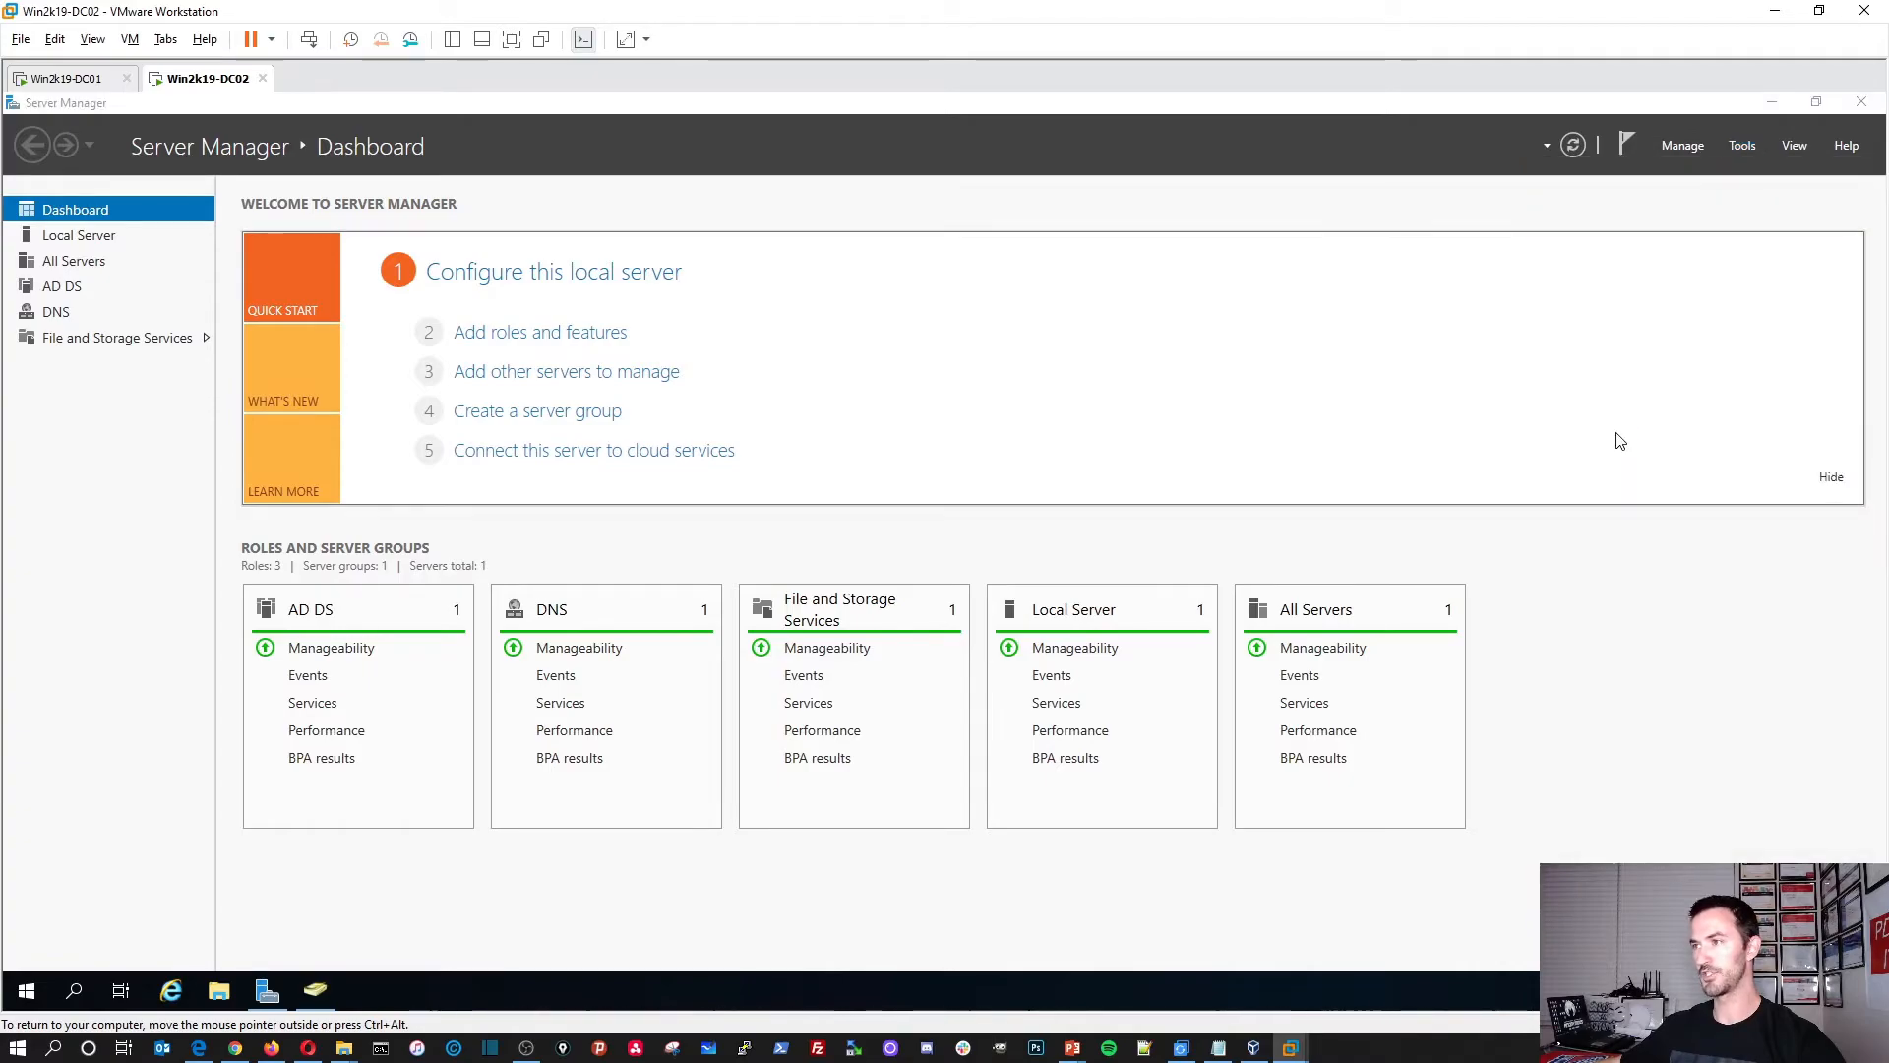
{"action": "left_click", "coordinate": [1773, 104]}
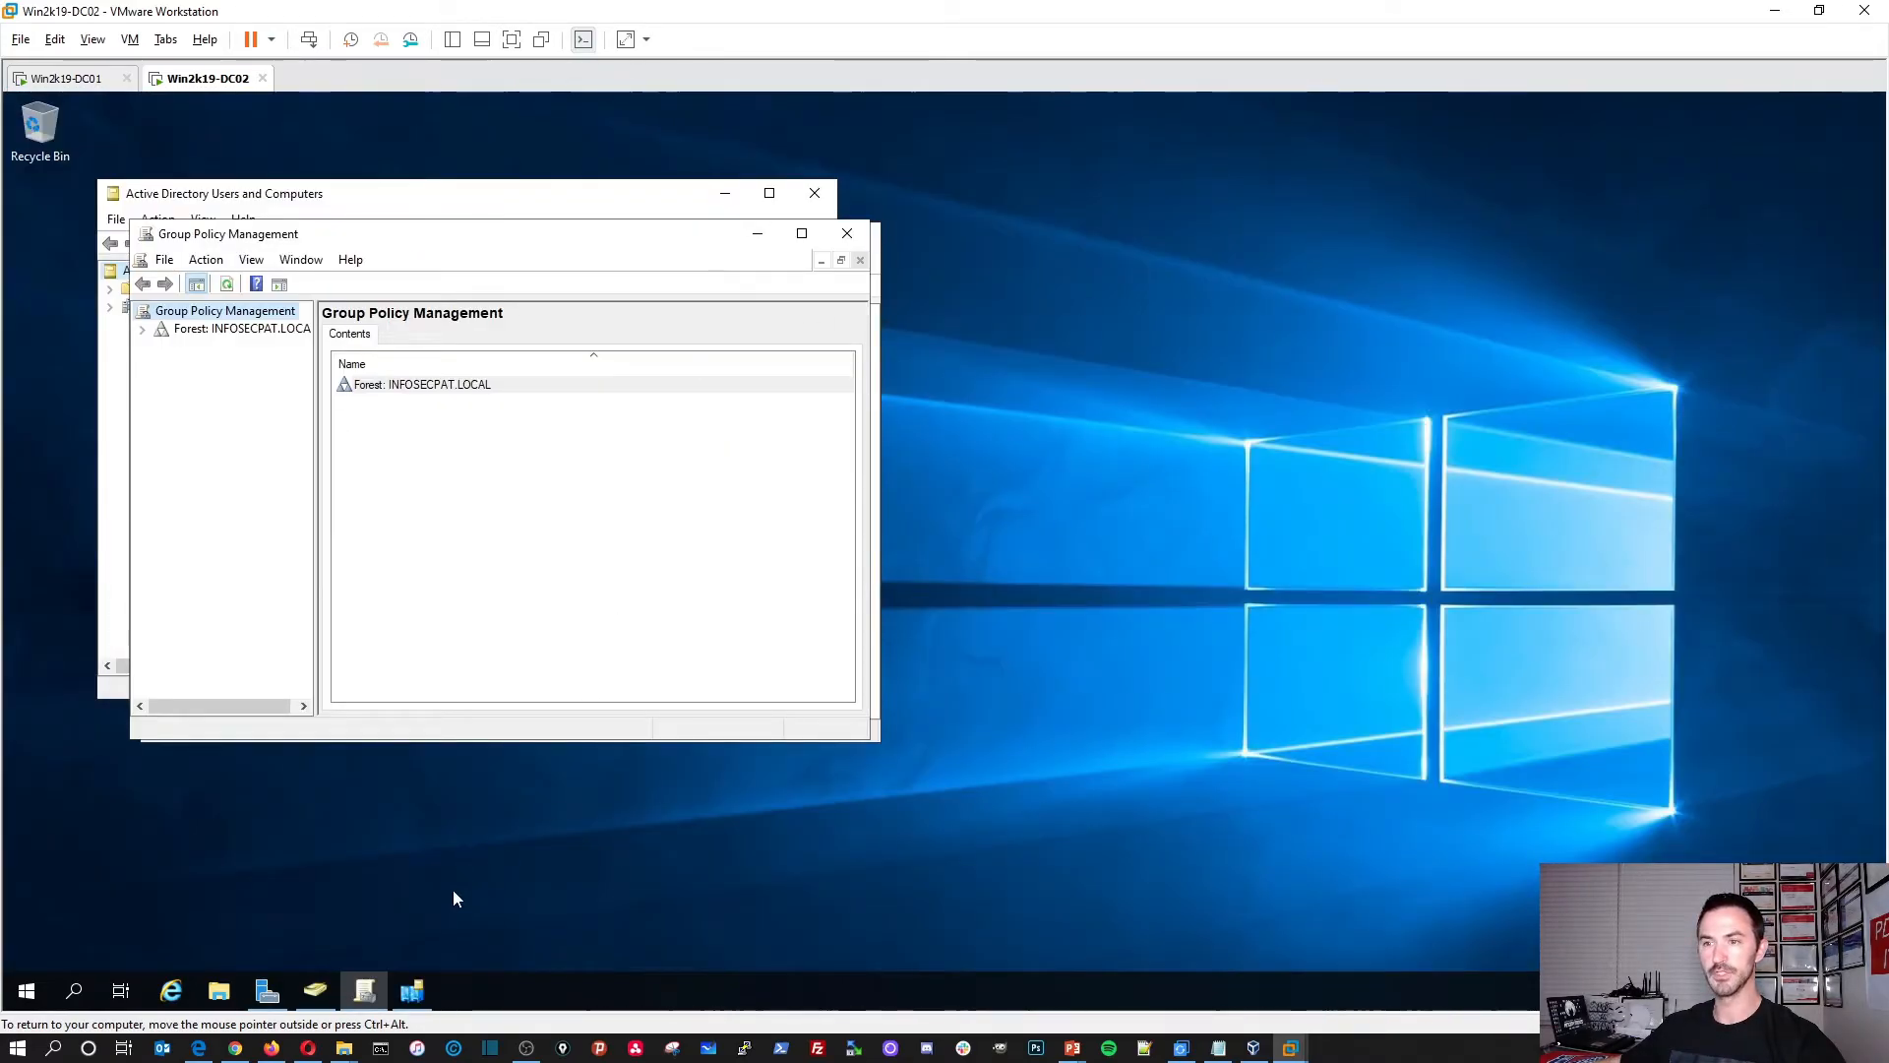
Step: Pin Users and Computers, Group Policy Management and Sites and Services to DC02's taskbar
{"action": "right_click", "coordinate": [315, 991]}
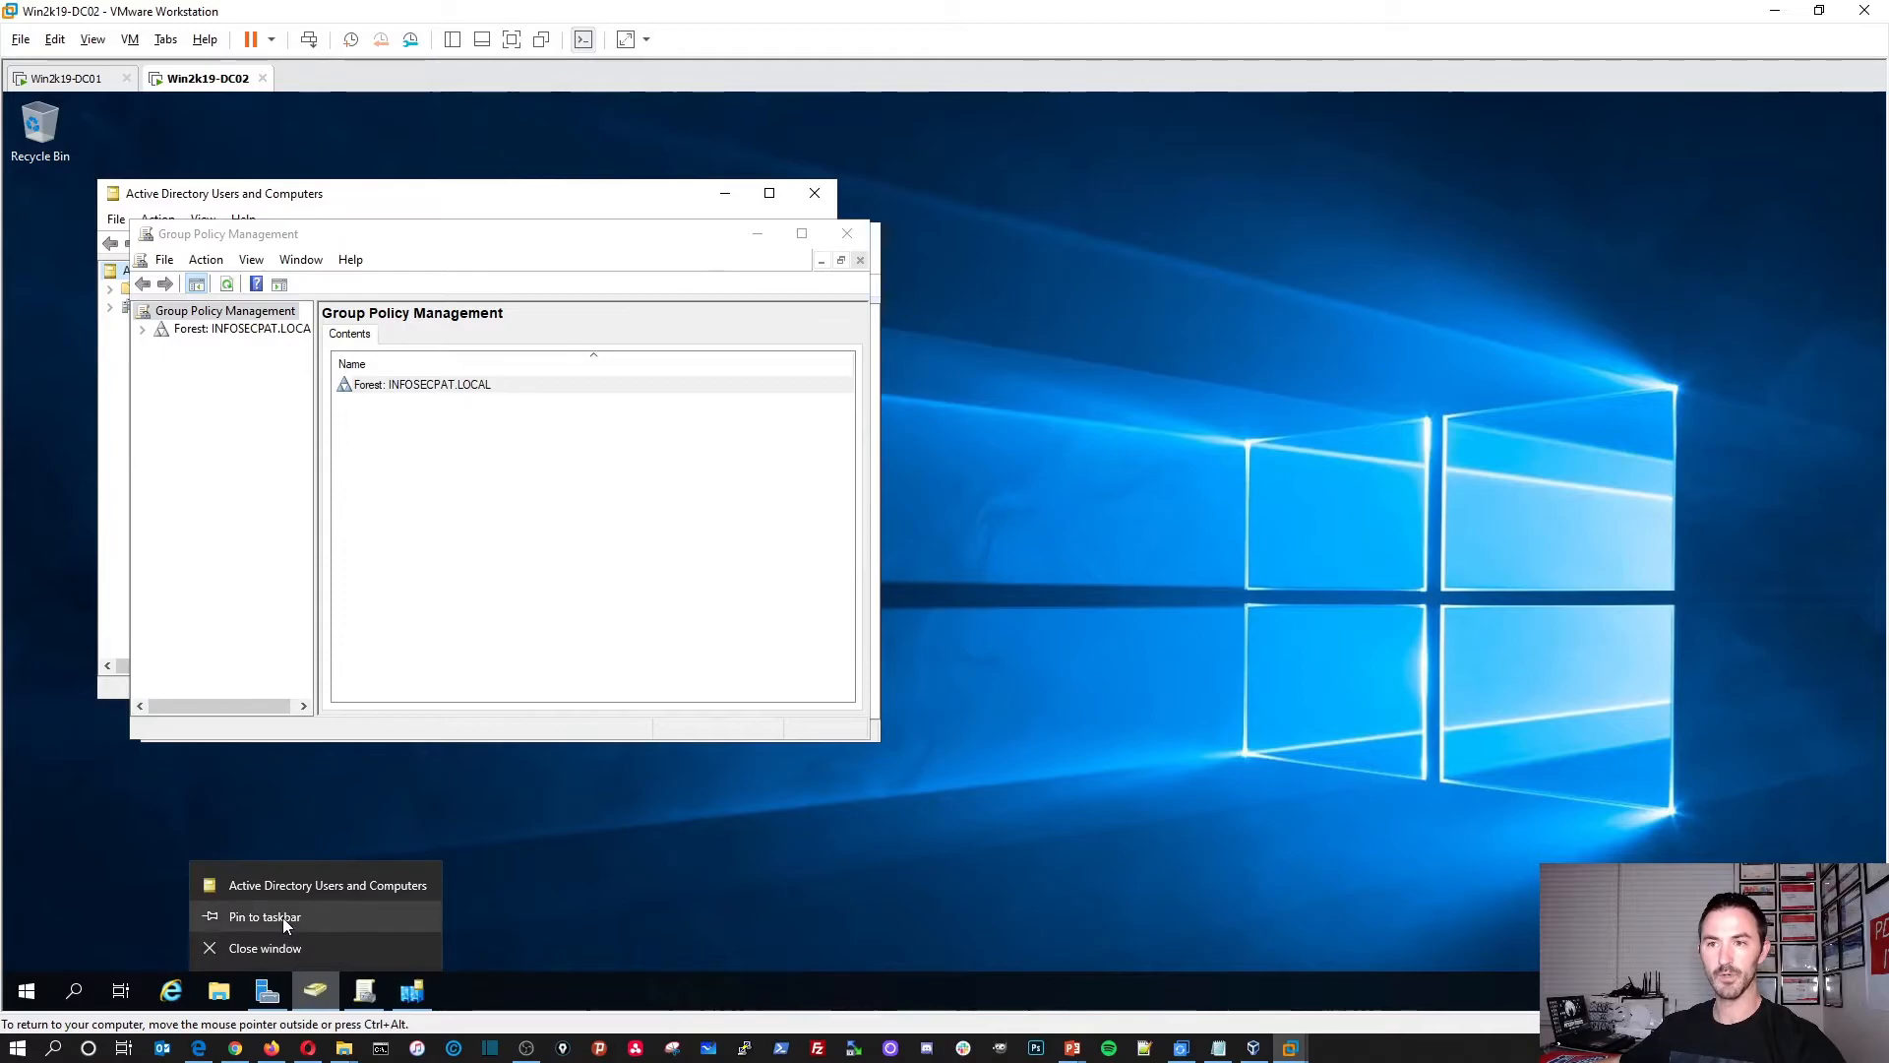
{"action": "left_click", "coordinate": [285, 919]}
{"action": "right_click", "coordinate": [364, 991]}
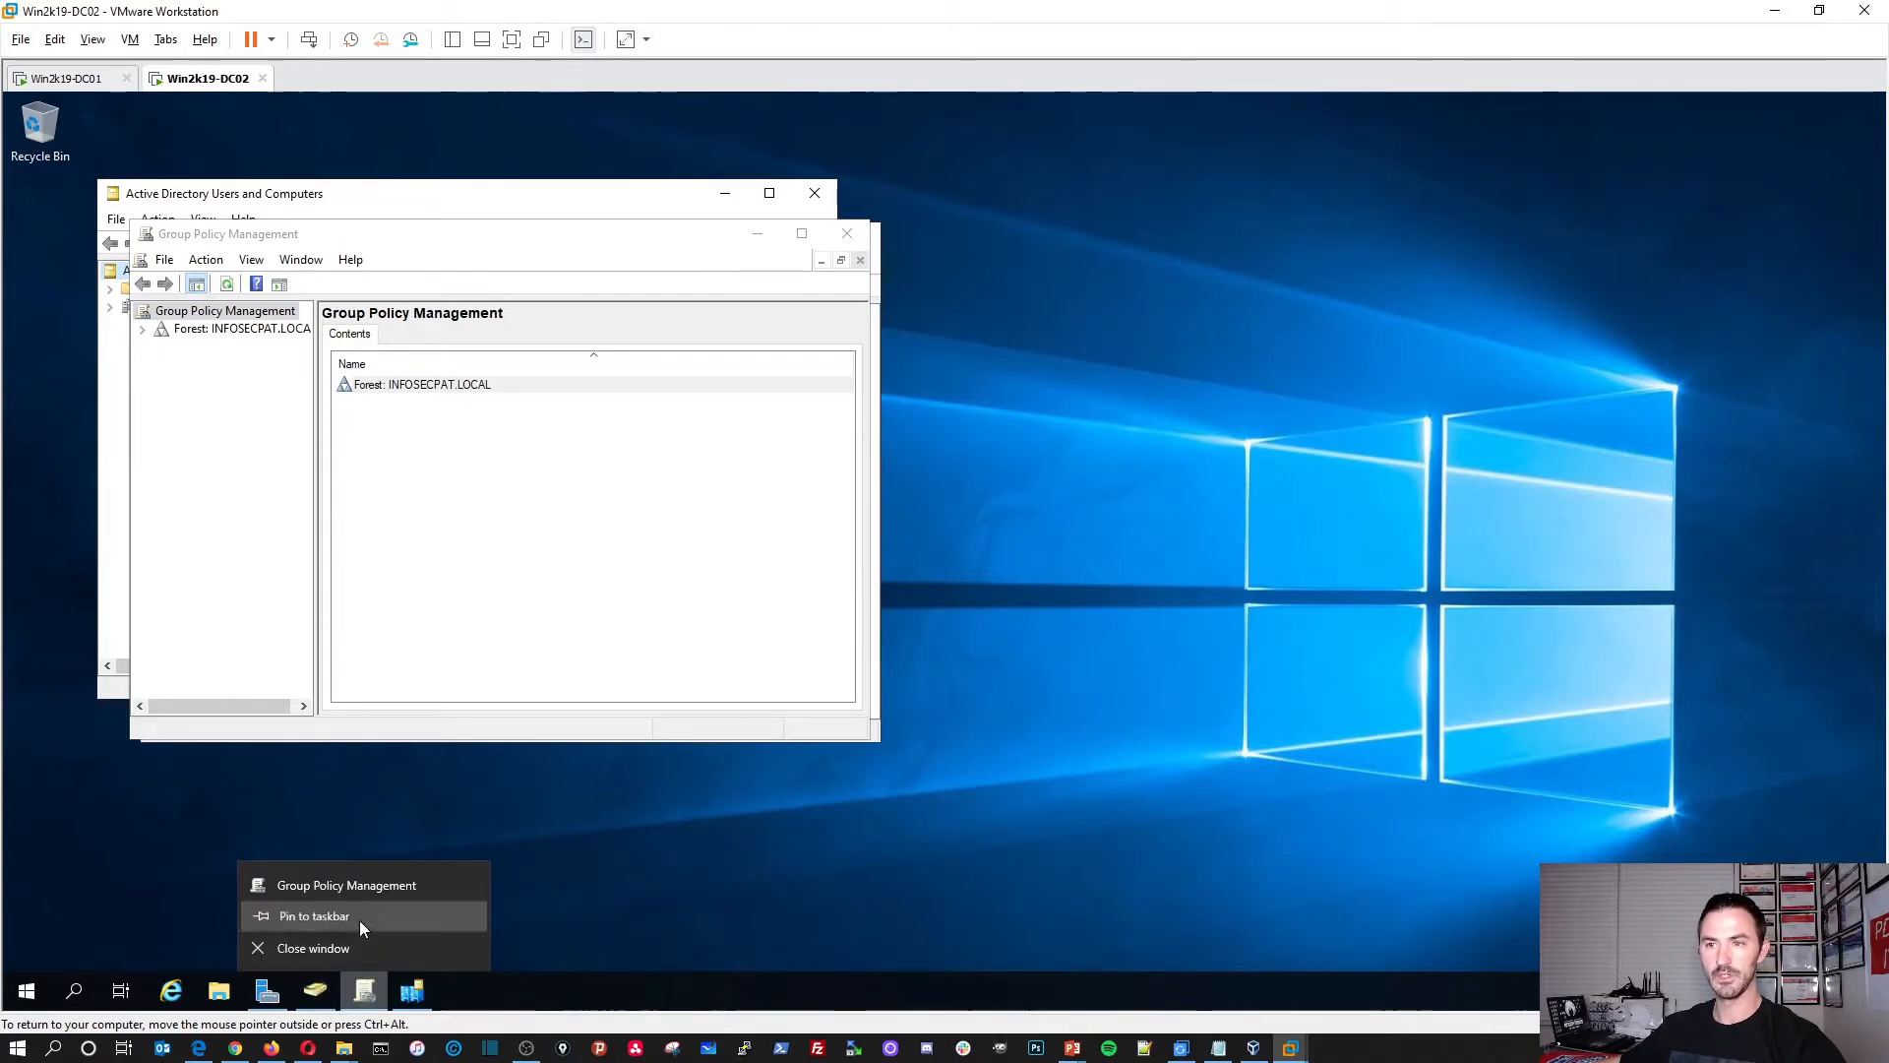
{"action": "left_click", "coordinate": [361, 916]}
{"action": "right_click", "coordinate": [411, 991]}
{"action": "left_click", "coordinate": [394, 919]}
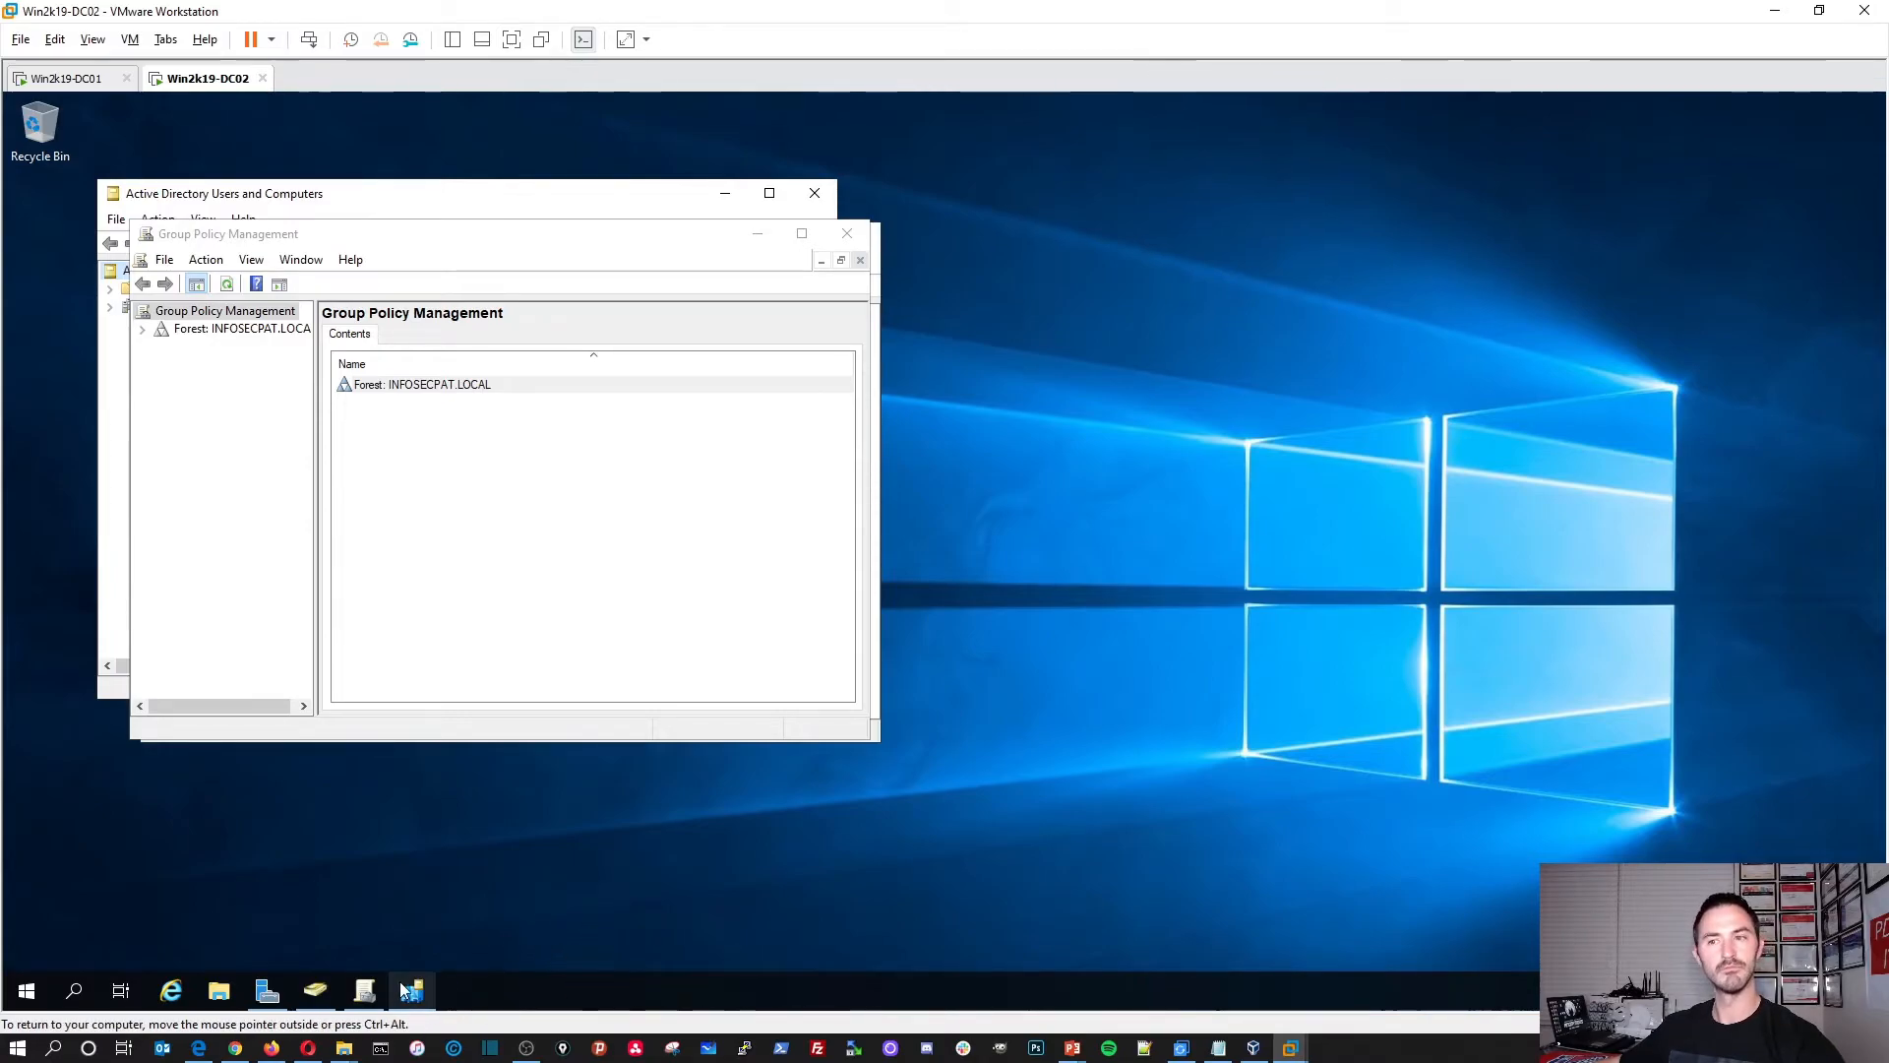
Step: Maximize Group Policy Management and select the Firewall GPO under the INFOSECPAT.LOCAL domain
{"action": "left_click_drag", "start_coordinate": [663, 237], "coordinate": [1061, 270]}
{"action": "double_click", "coordinate": [1061, 270]}
{"action": "double_click", "coordinate": [114, 194]}
{"action": "left_click", "coordinate": [35, 213]}
{"action": "left_click", "coordinate": [52, 229]}
{"action": "left_click", "coordinate": [123, 266]}
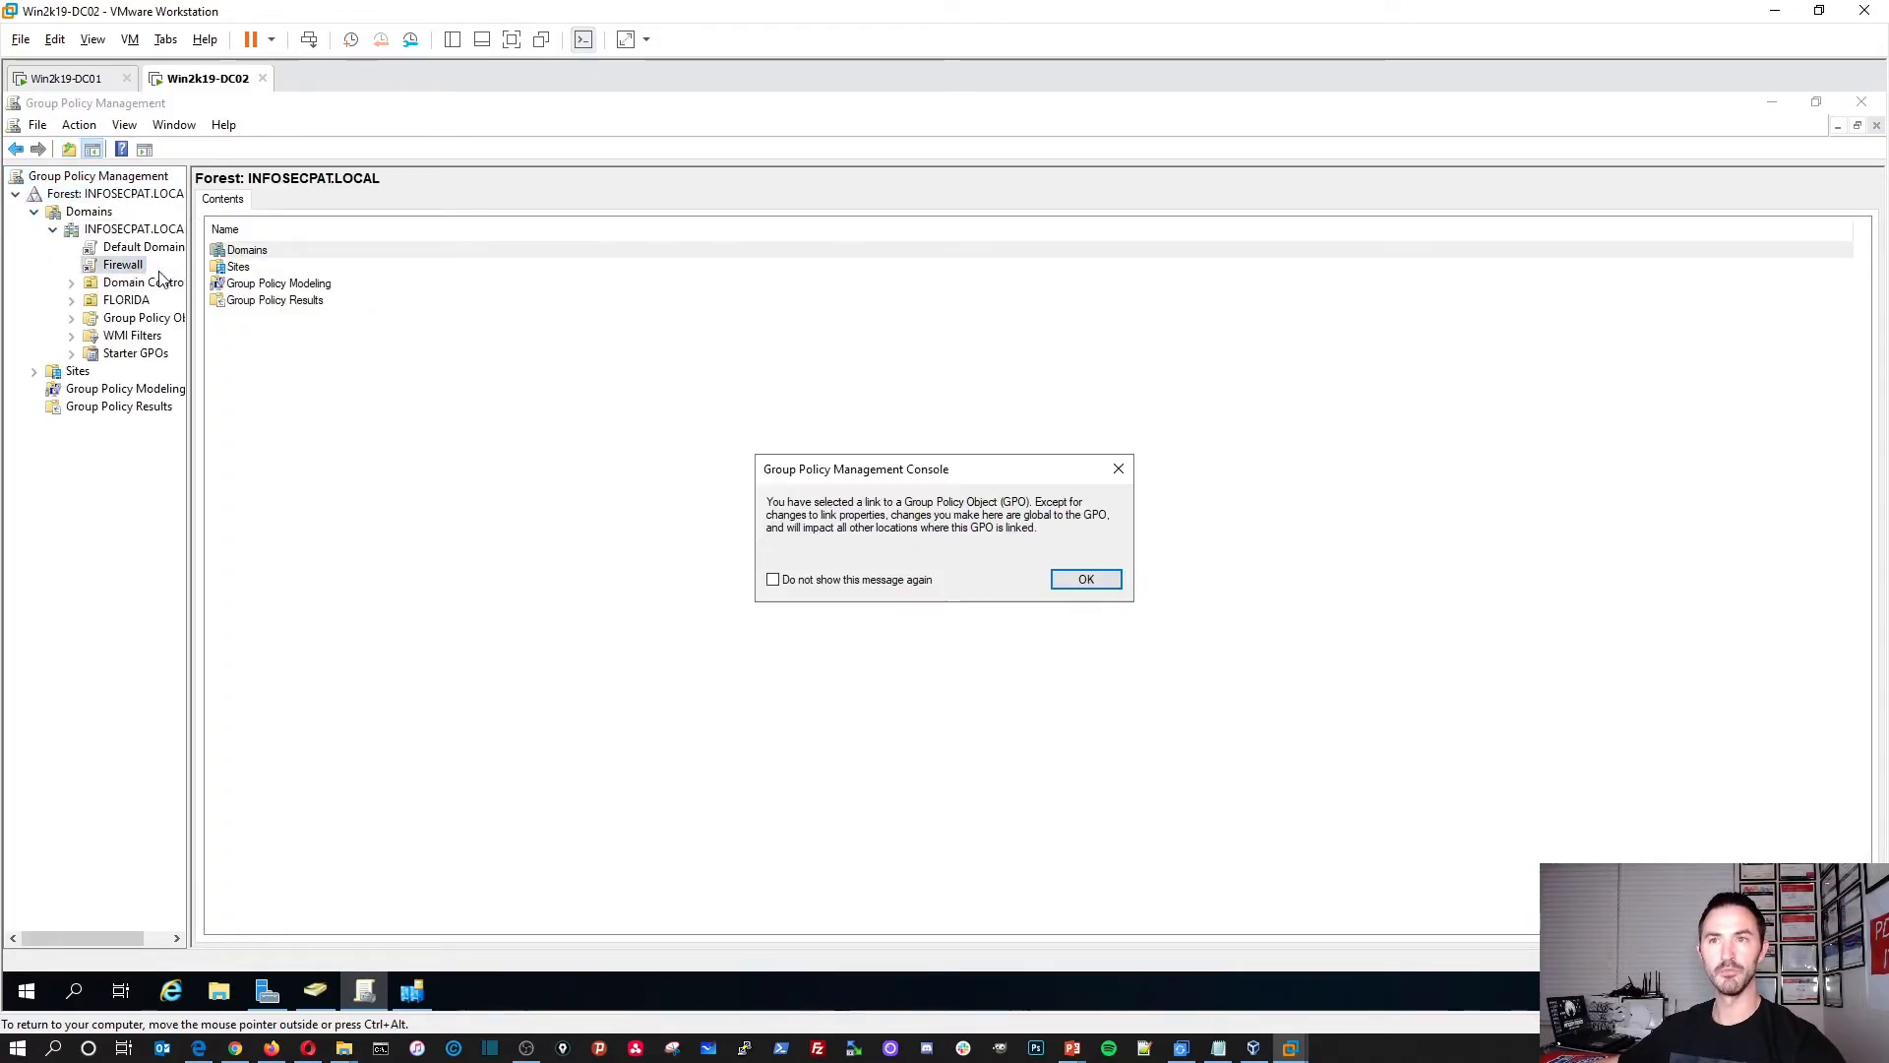
{"action": "left_click", "coordinate": [1064, 591]}
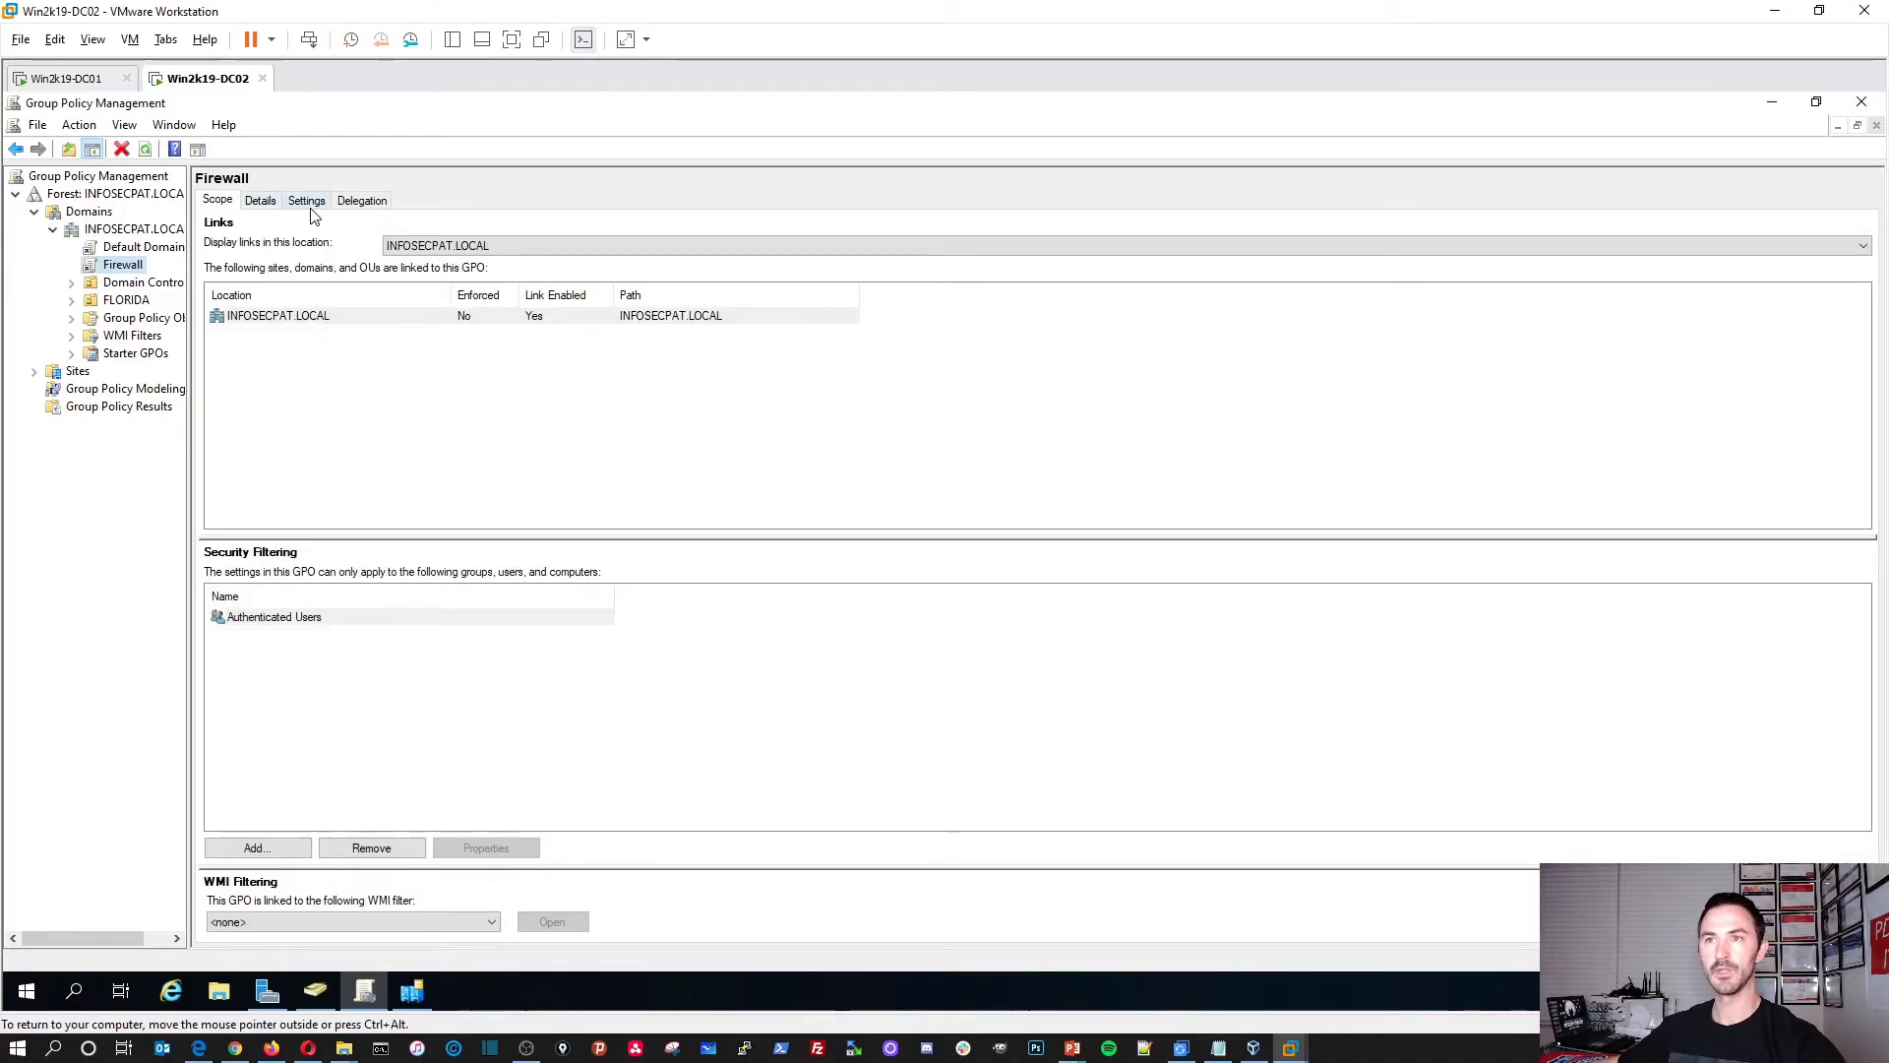
Step: Expand the Firewall GPO's full settings report and scroll through its inbound firewall rules
{"action": "left_click", "coordinate": [308, 201]}
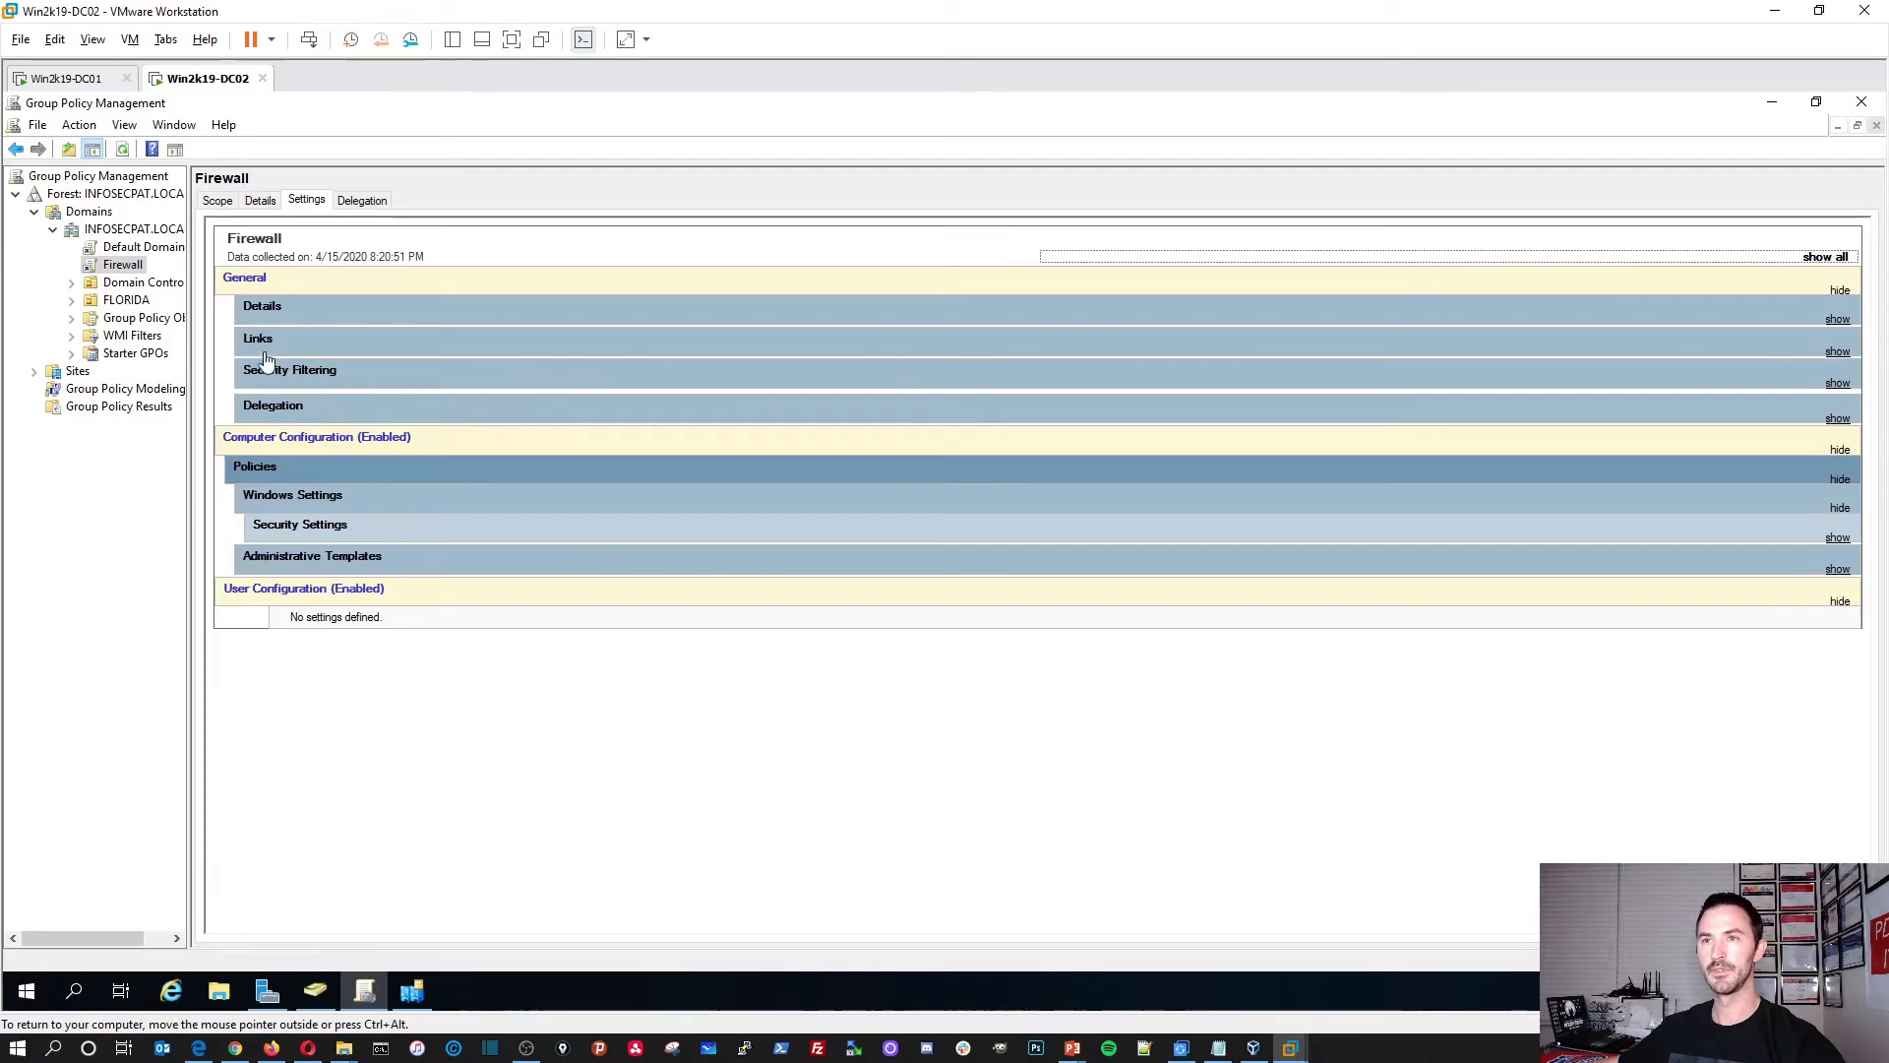
{"action": "left_click_drag", "start_coordinate": [188, 327], "coordinate": [269, 328]}
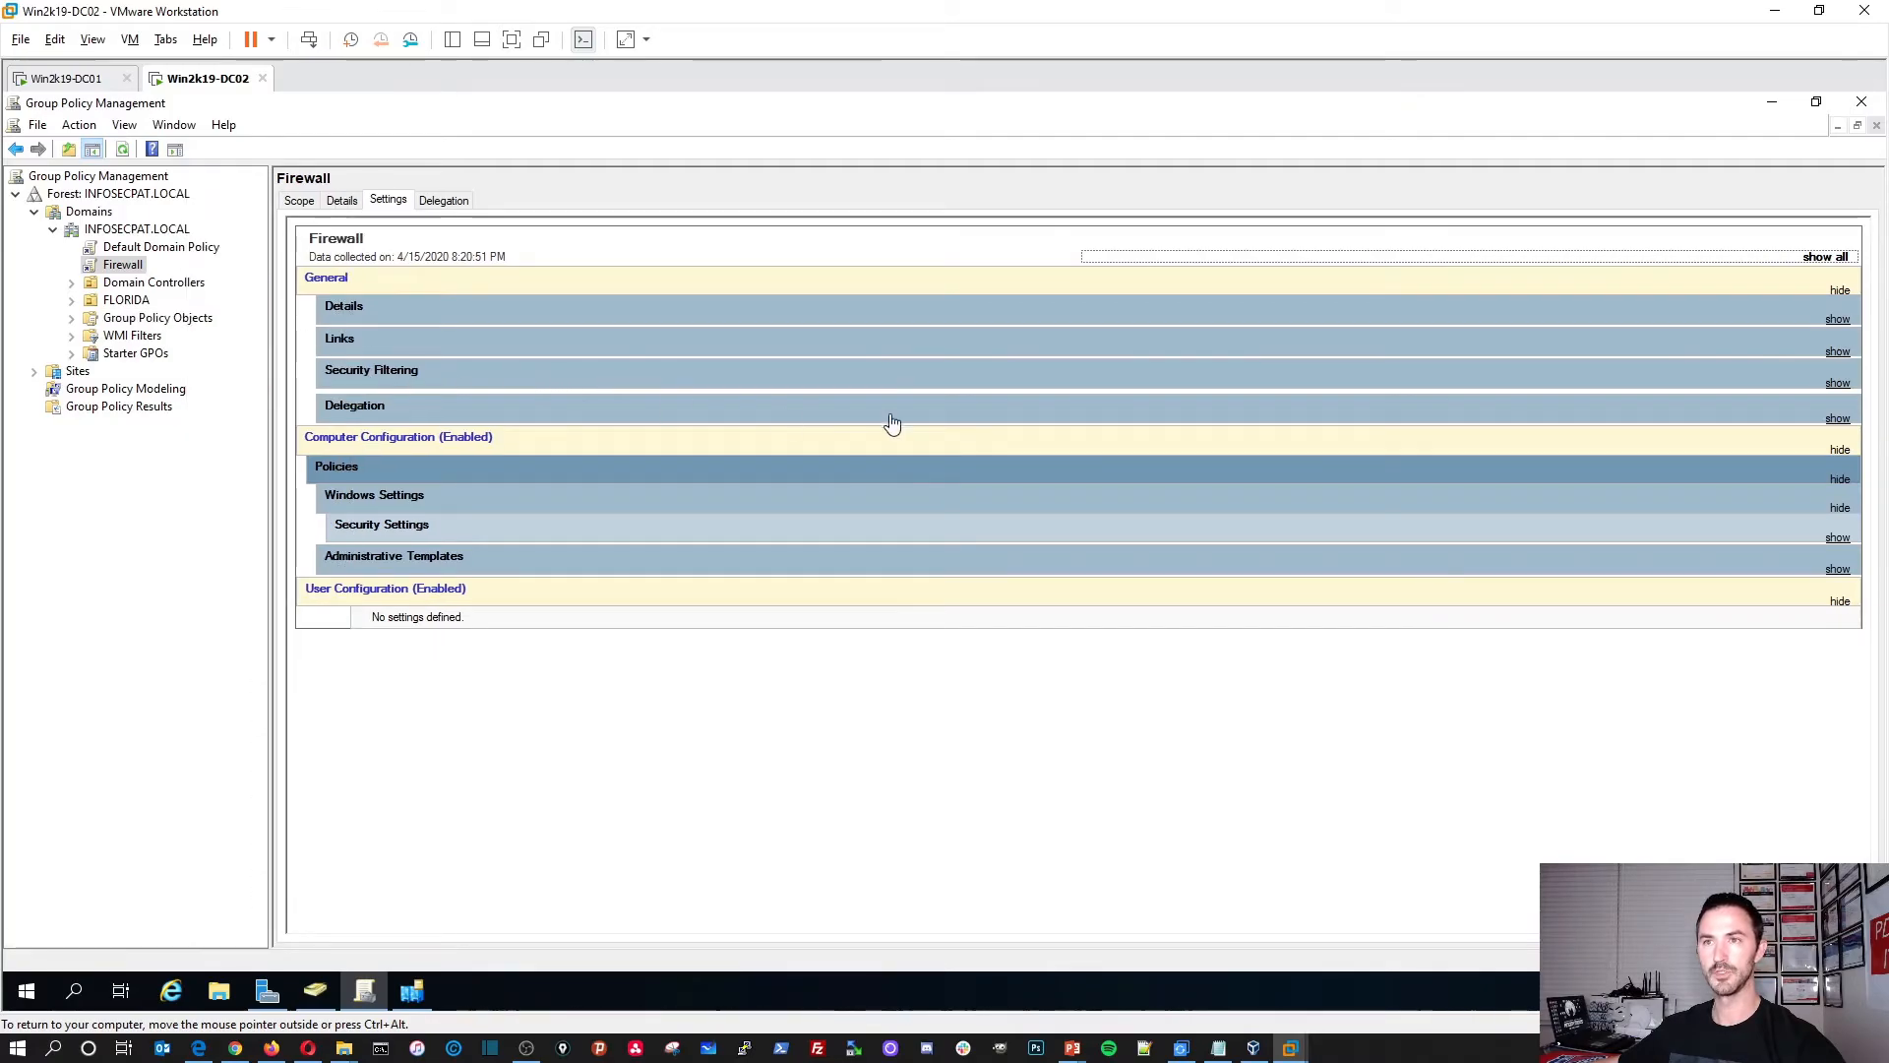
{"action": "left_click", "coordinate": [1835, 262]}
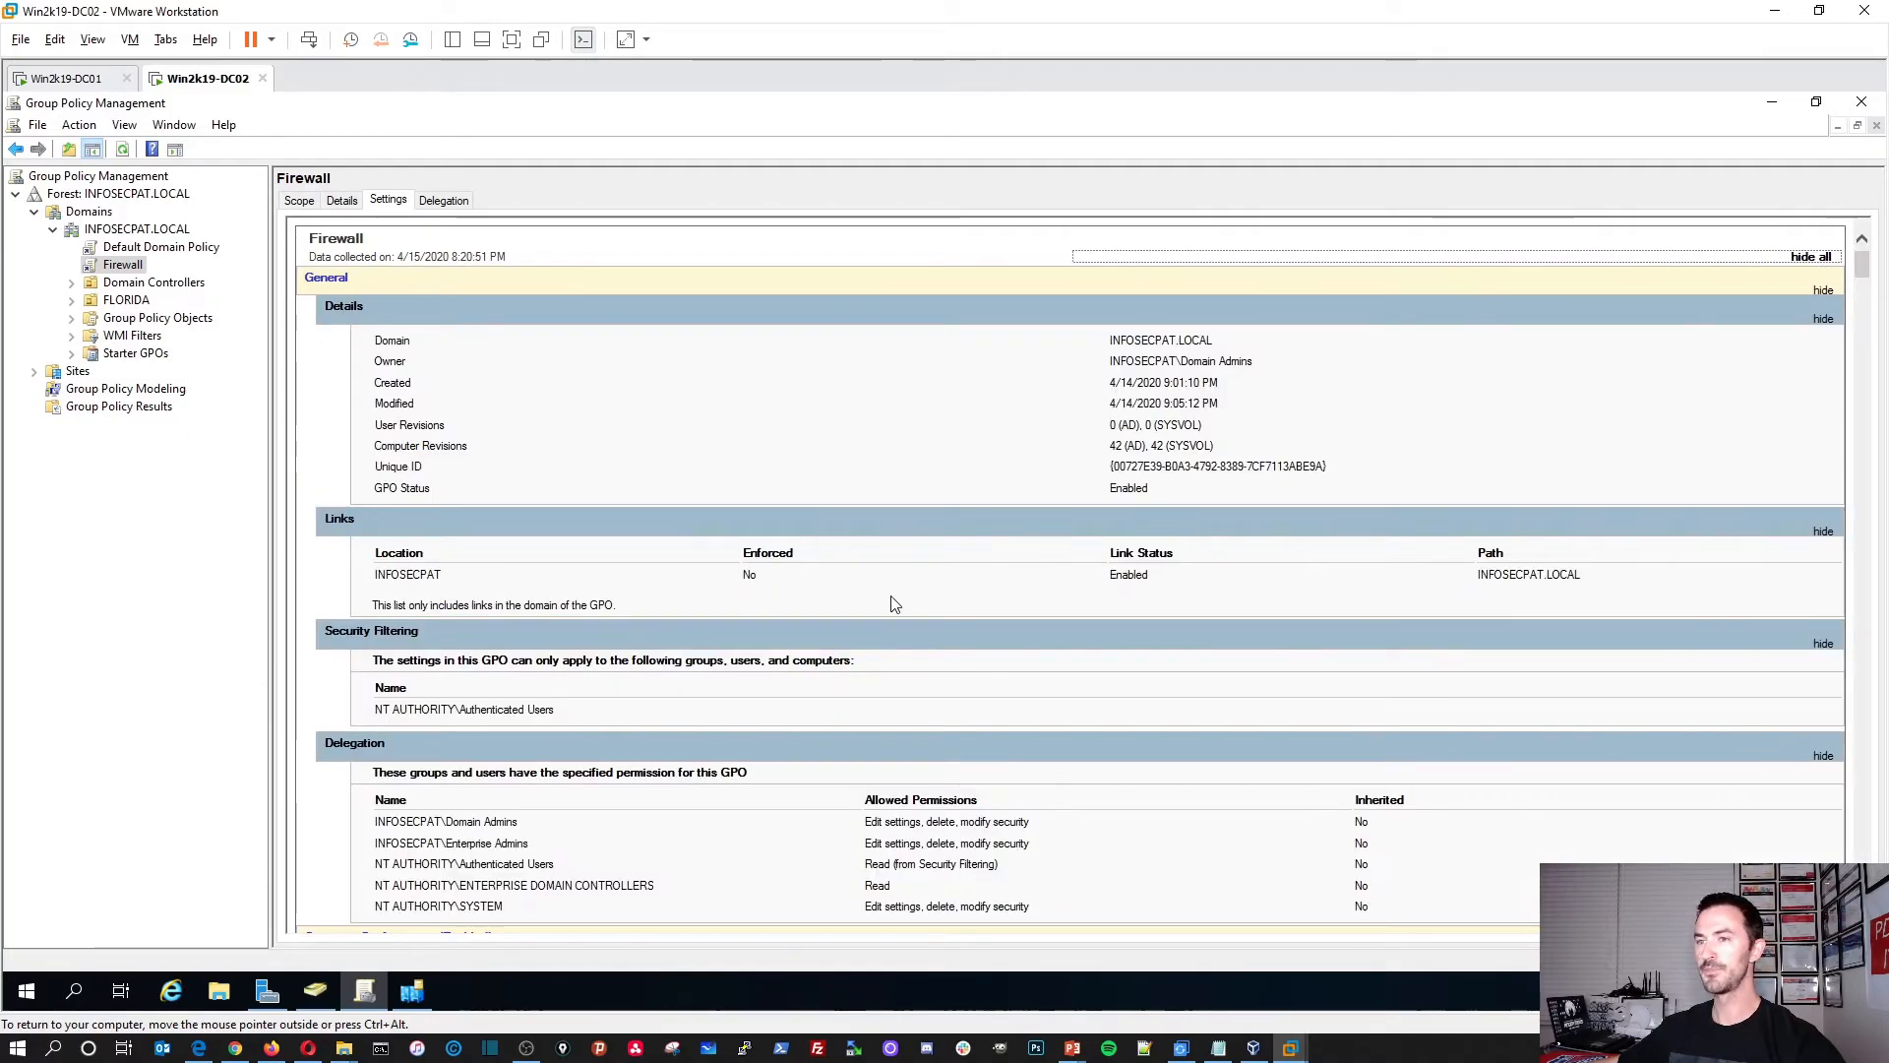
{"action": "scroll", "coordinate": [887, 605], "scroll_direction": "down", "scroll_amount": 5}
{"action": "scroll", "coordinate": [674, 586], "scroll_direction": "down", "scroll_amount": 4}
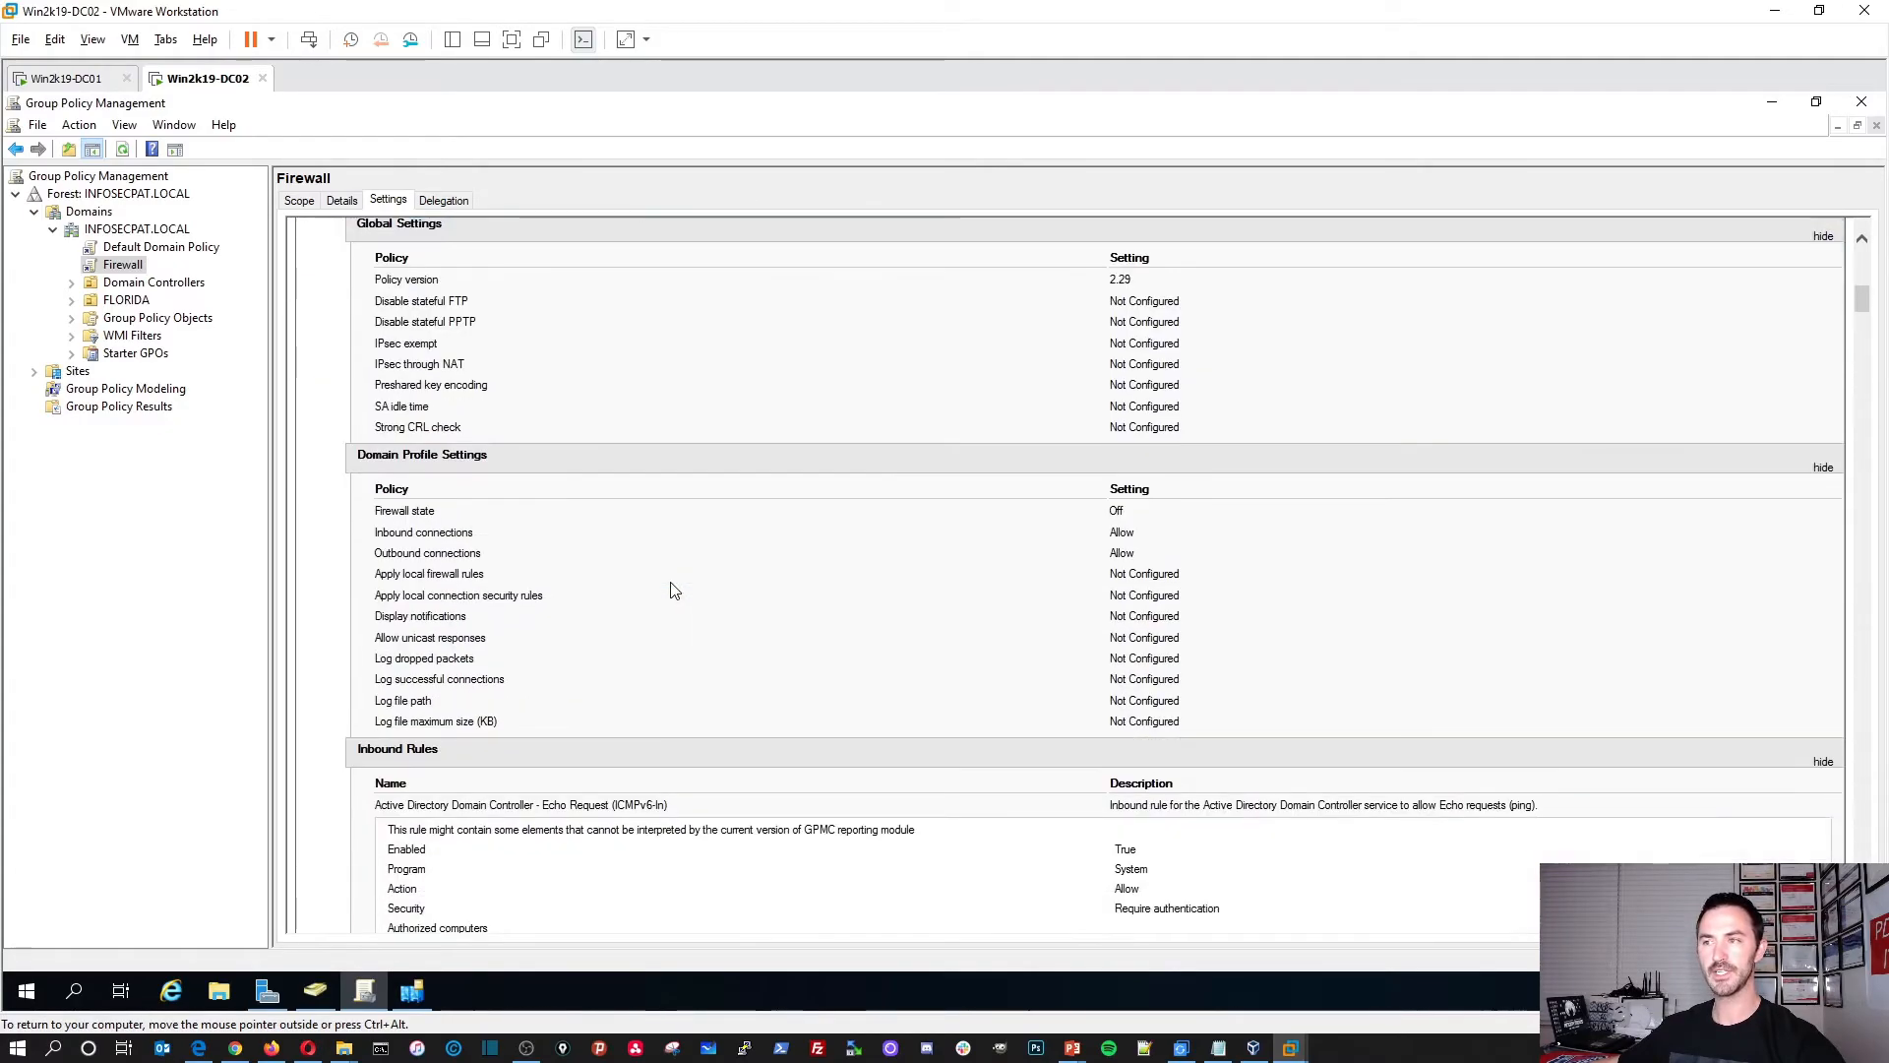
{"action": "scroll", "coordinate": [675, 581], "scroll_direction": "down", "scroll_amount": 8}
{"action": "scroll", "coordinate": [675, 584], "scroll_direction": "down", "scroll_amount": 6}
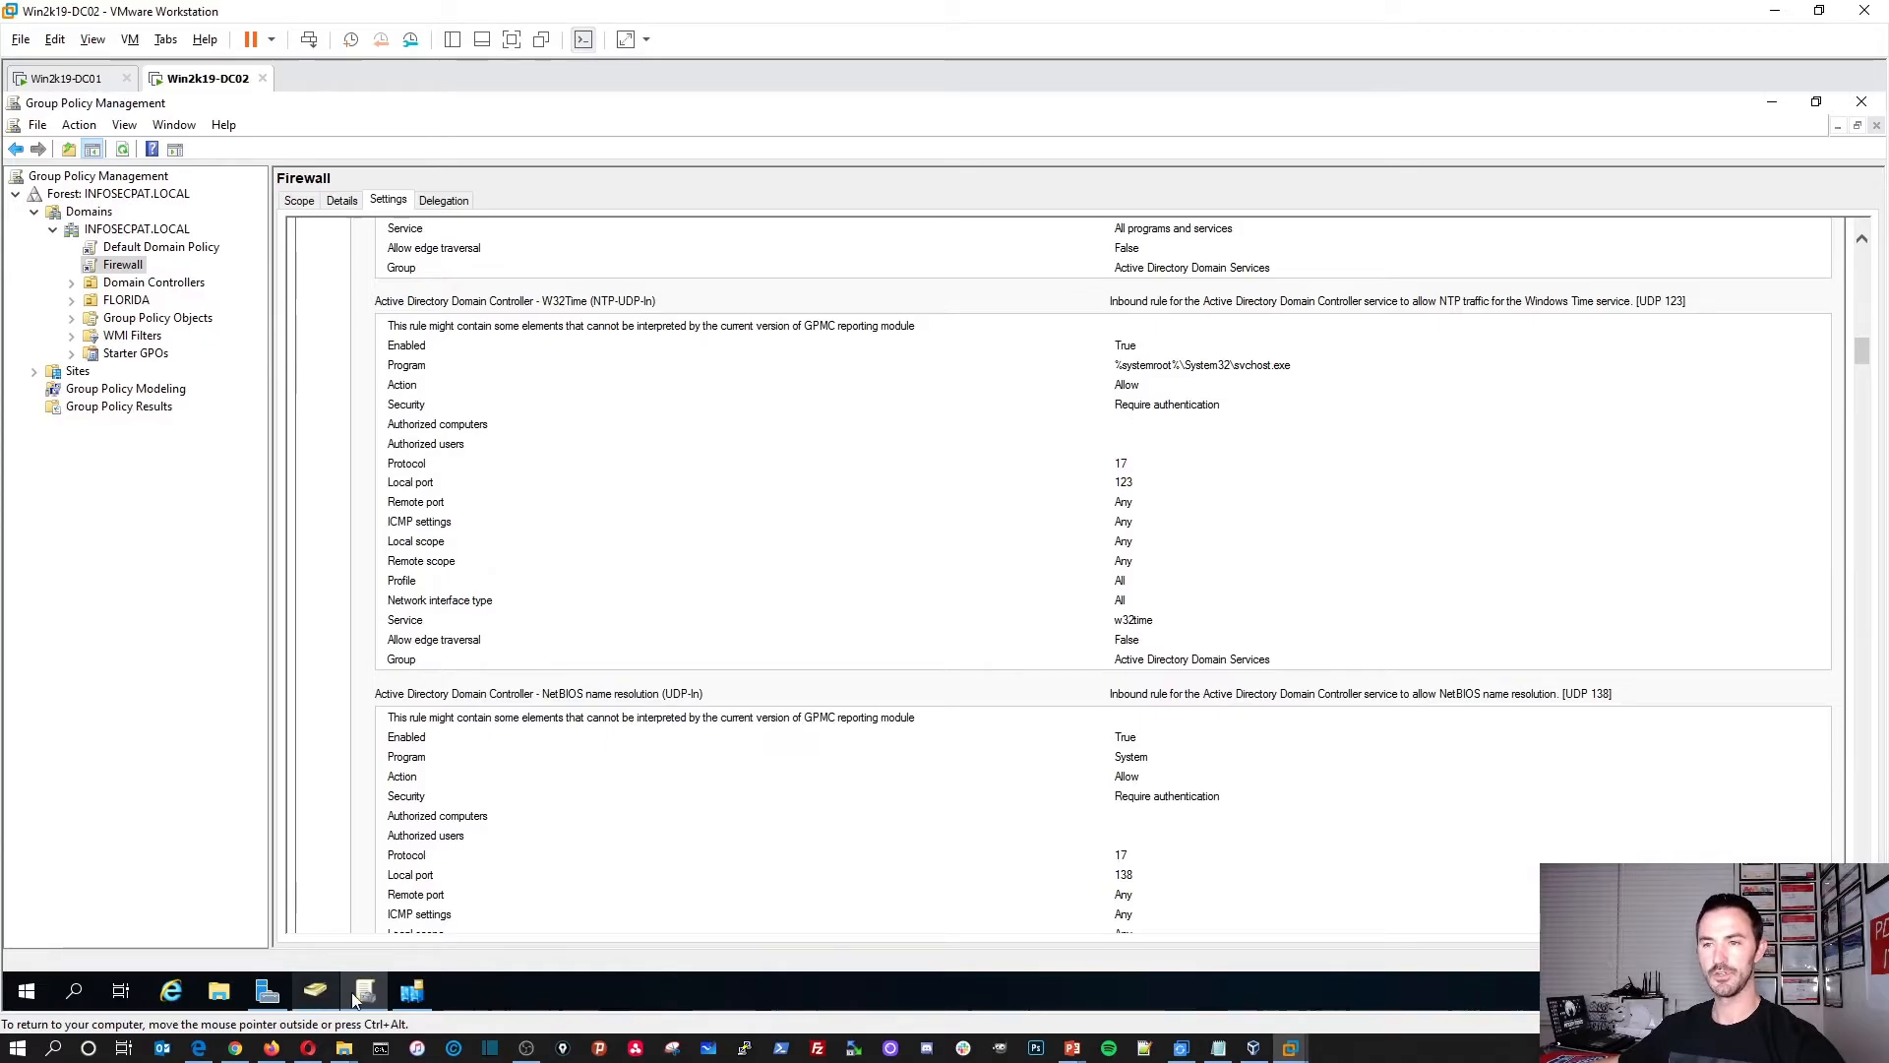
{"action": "left_click", "coordinate": [412, 991]}
Step: Expand Sites > FLORIDA > Servers and confirm WIN2K19-DC01 and WIN2K19-DC02 are listed
{"action": "left_click", "coordinate": [815, 236]}
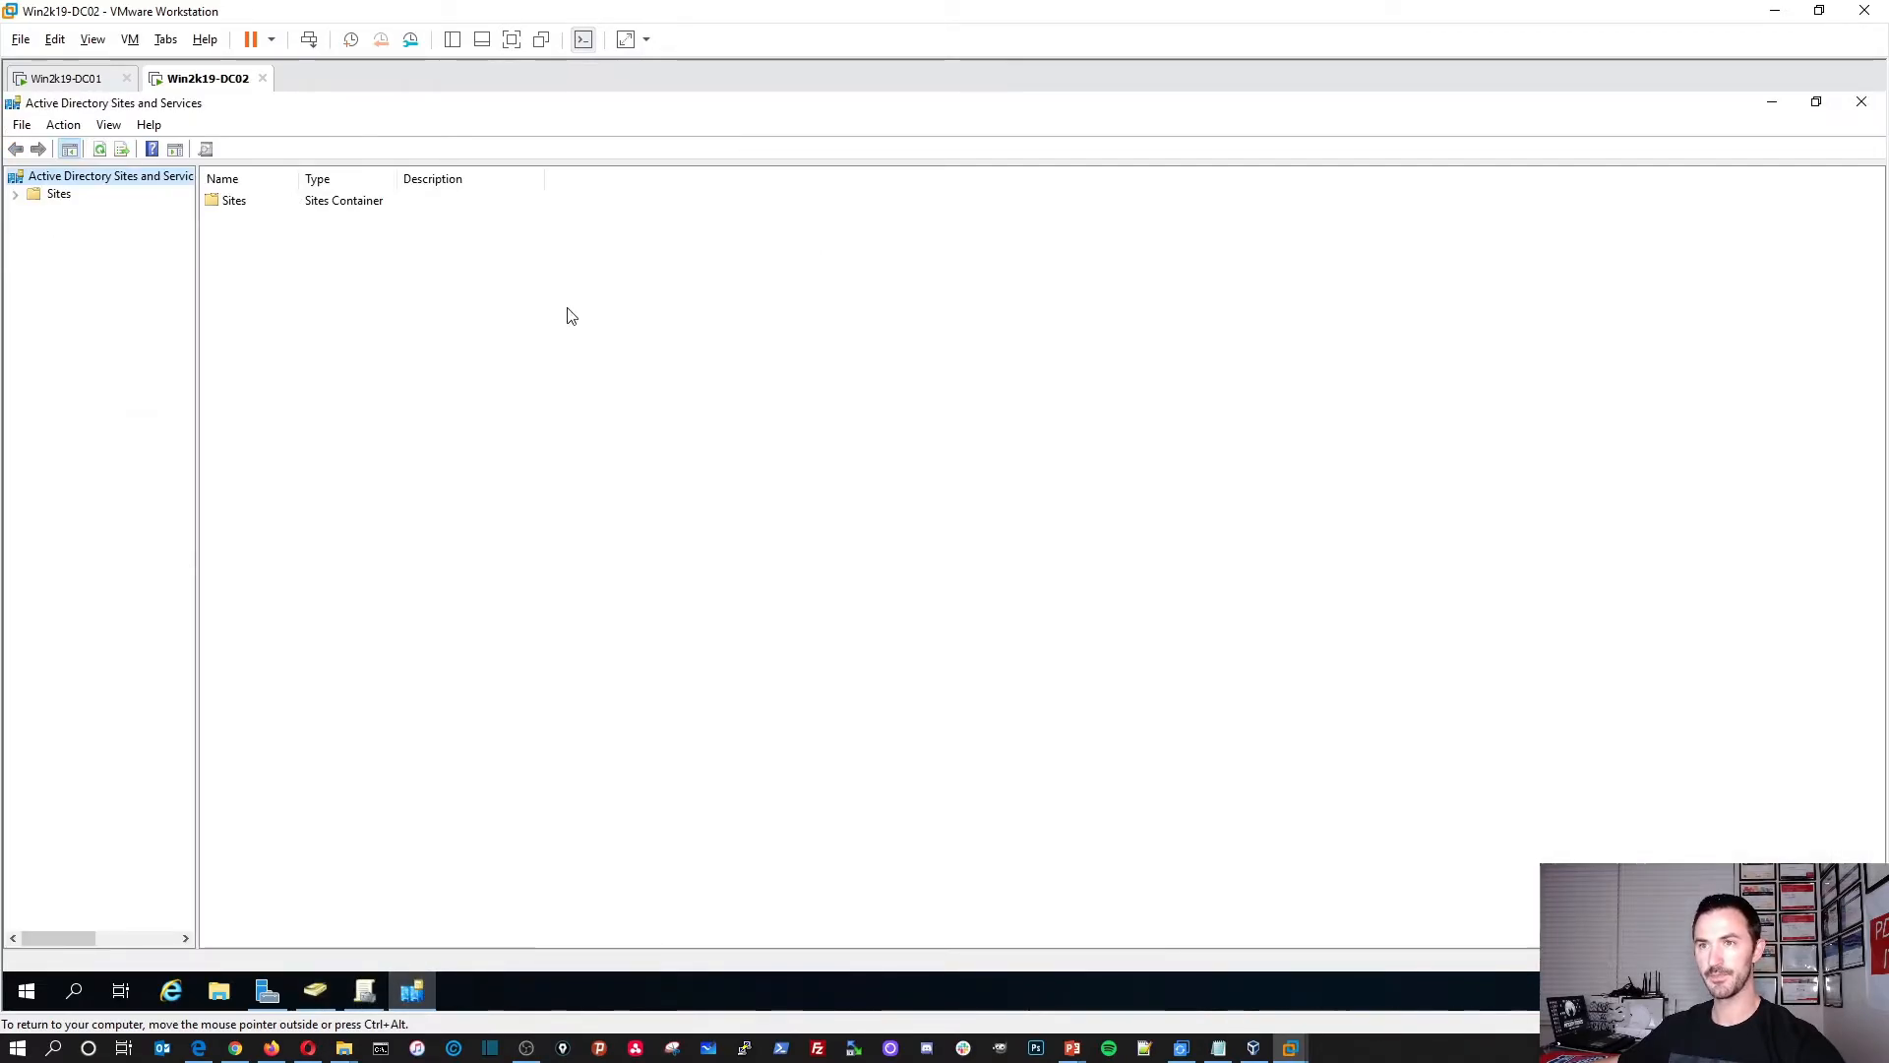
{"action": "double_click", "coordinate": [260, 208]}
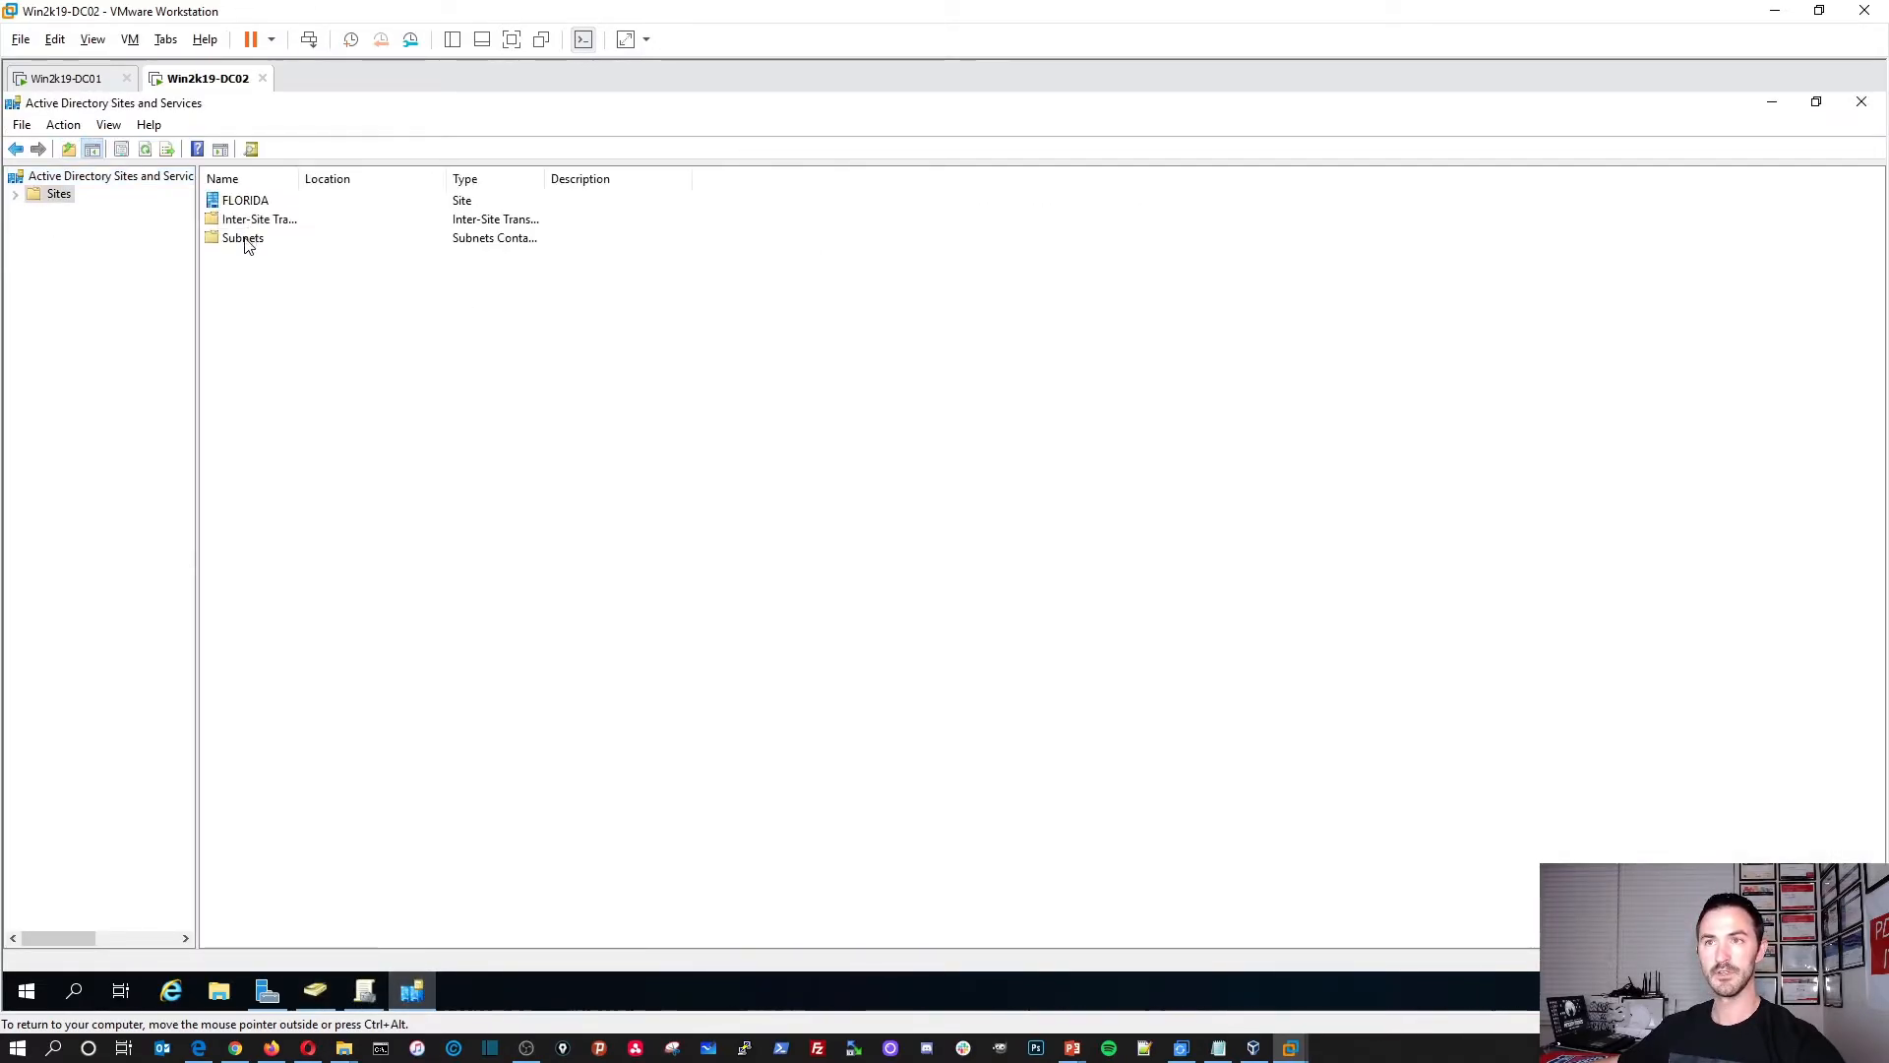
{"action": "left_click", "coordinate": [258, 199]}
{"action": "double_click", "coordinate": [258, 199]}
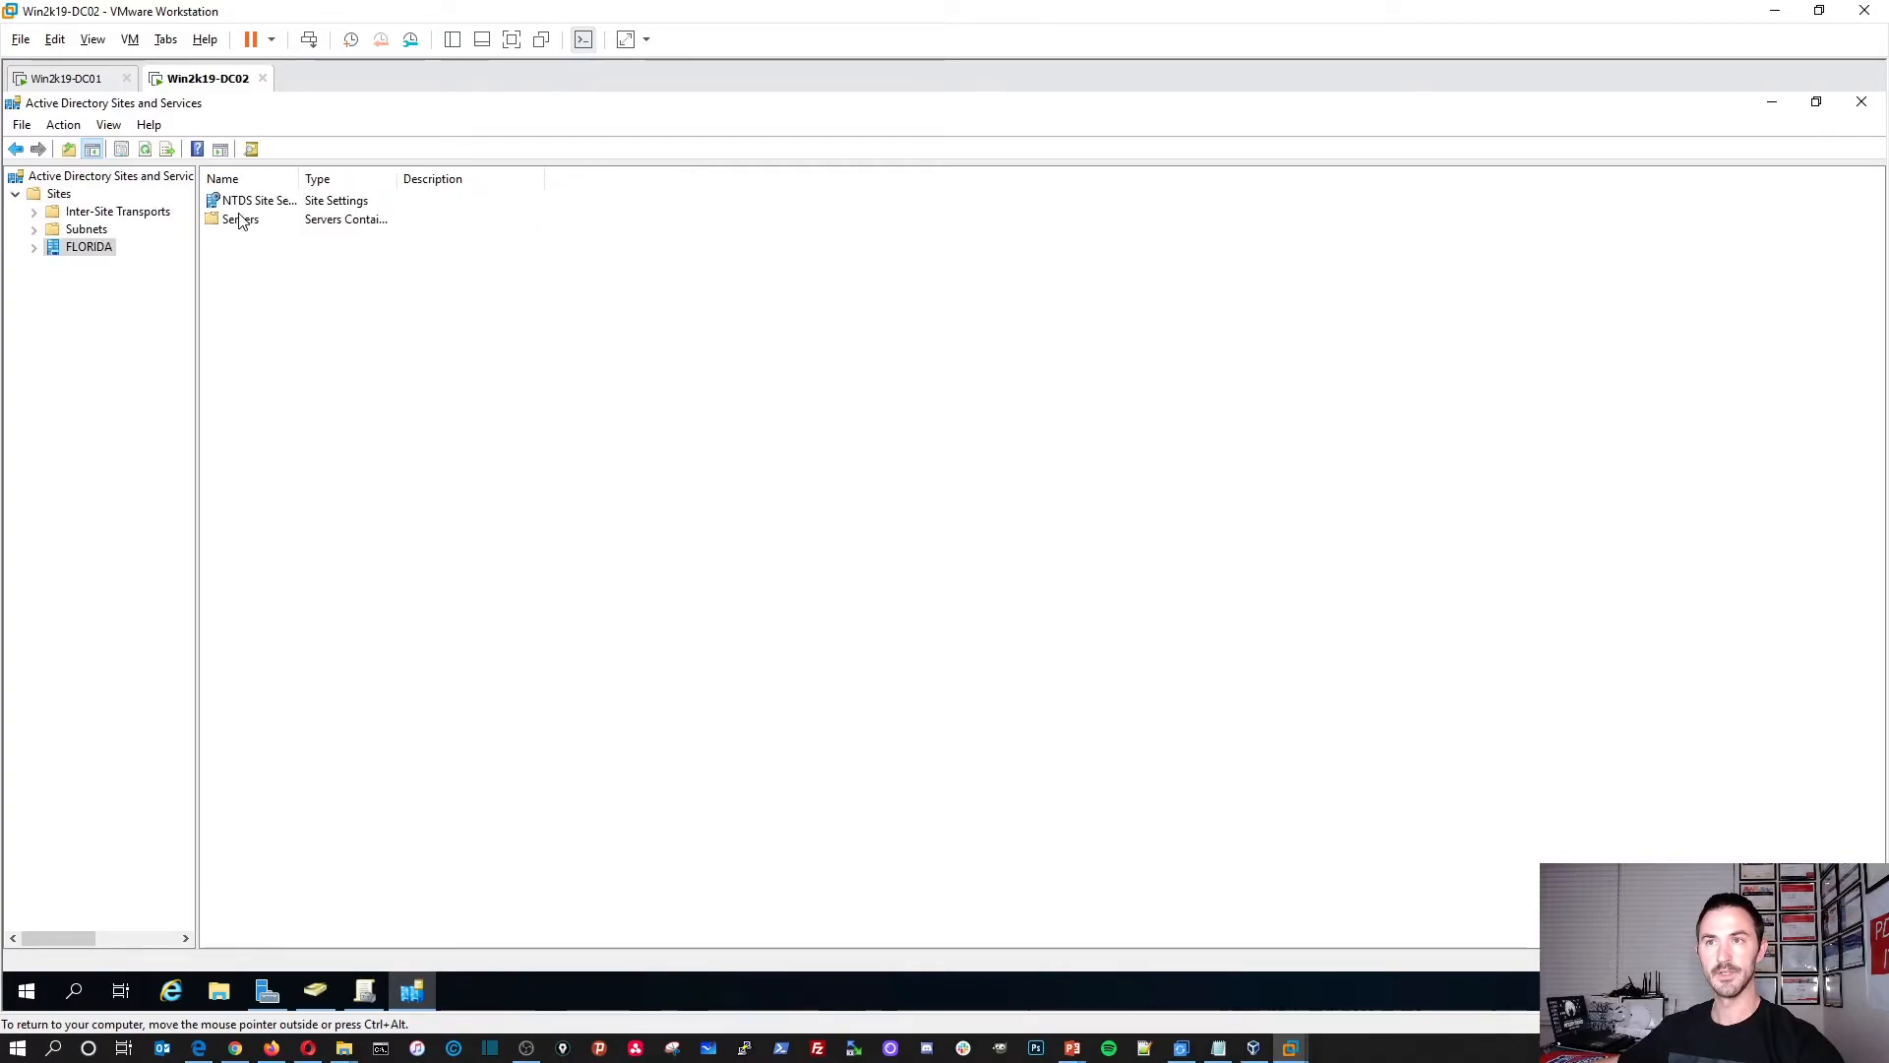
{"action": "double_click", "coordinate": [241, 218]}
{"action": "left_click_drag", "start_coordinate": [301, 178], "coordinate": [522, 178]}
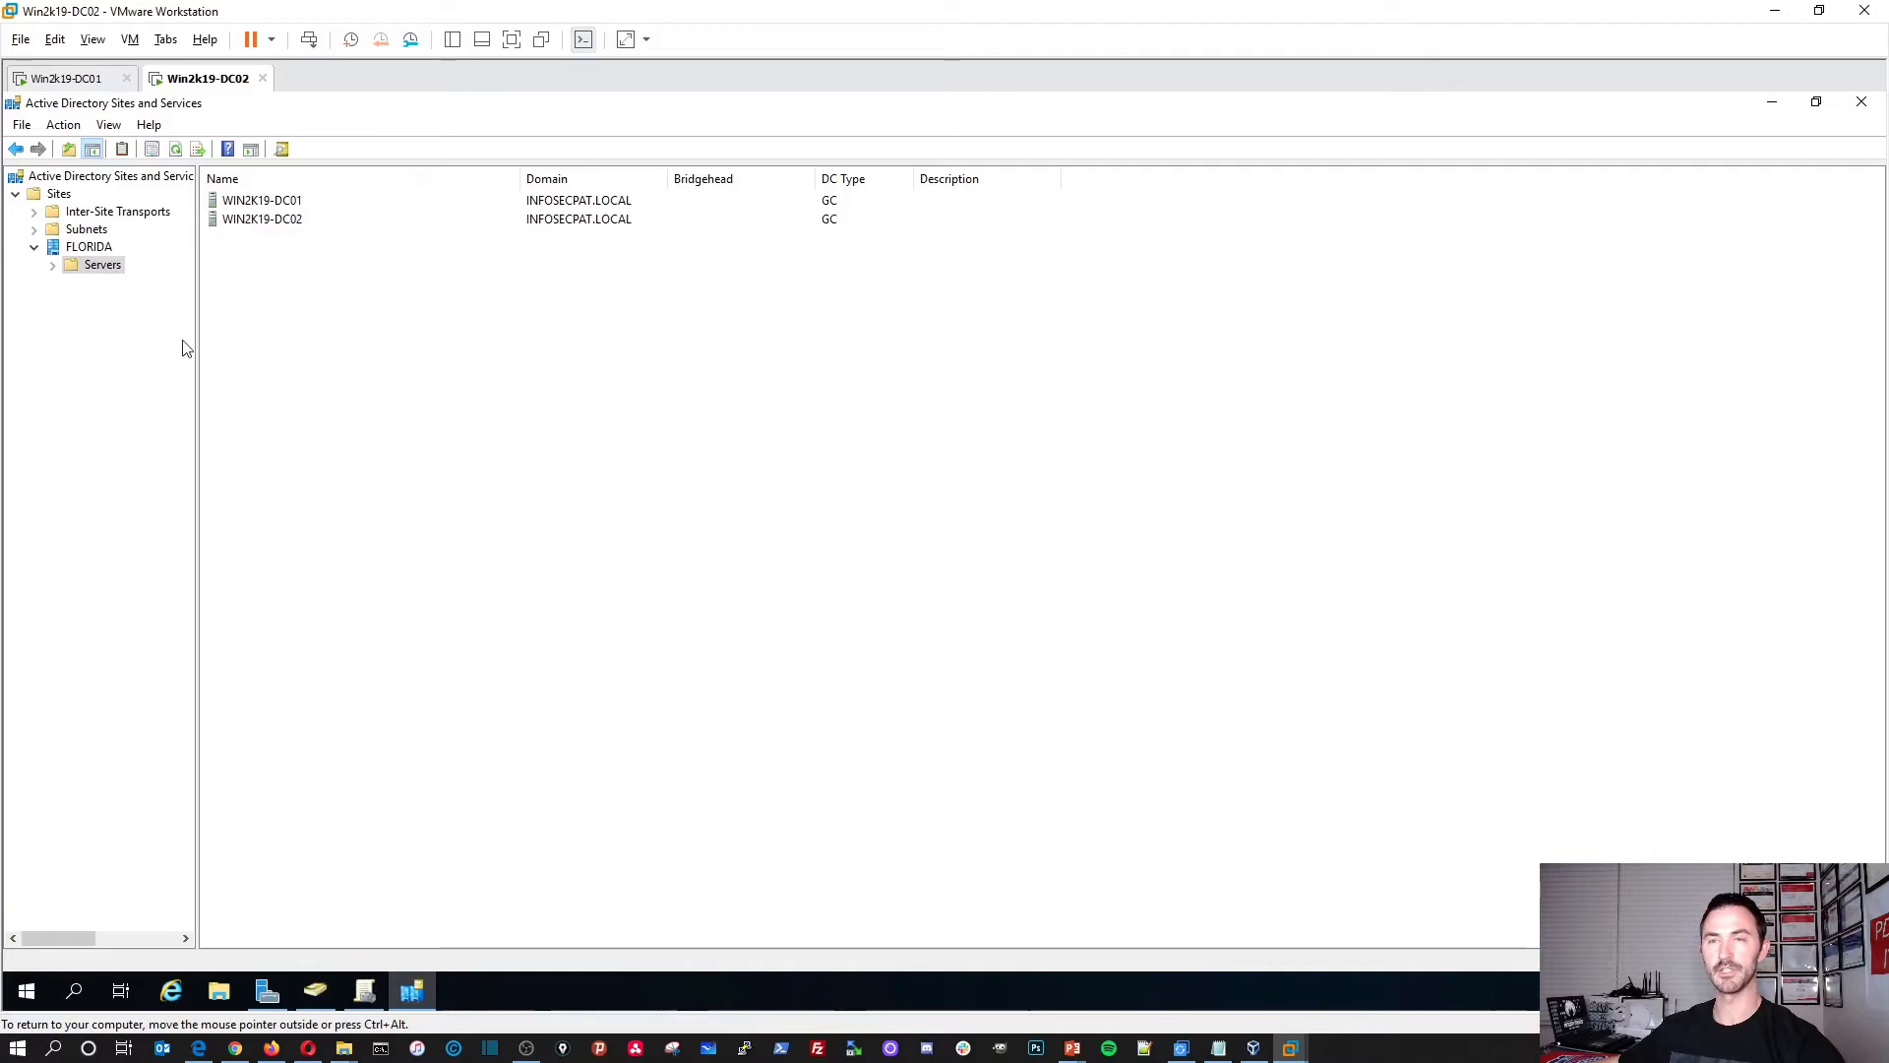
{"action": "left_click", "coordinate": [850, 224]}
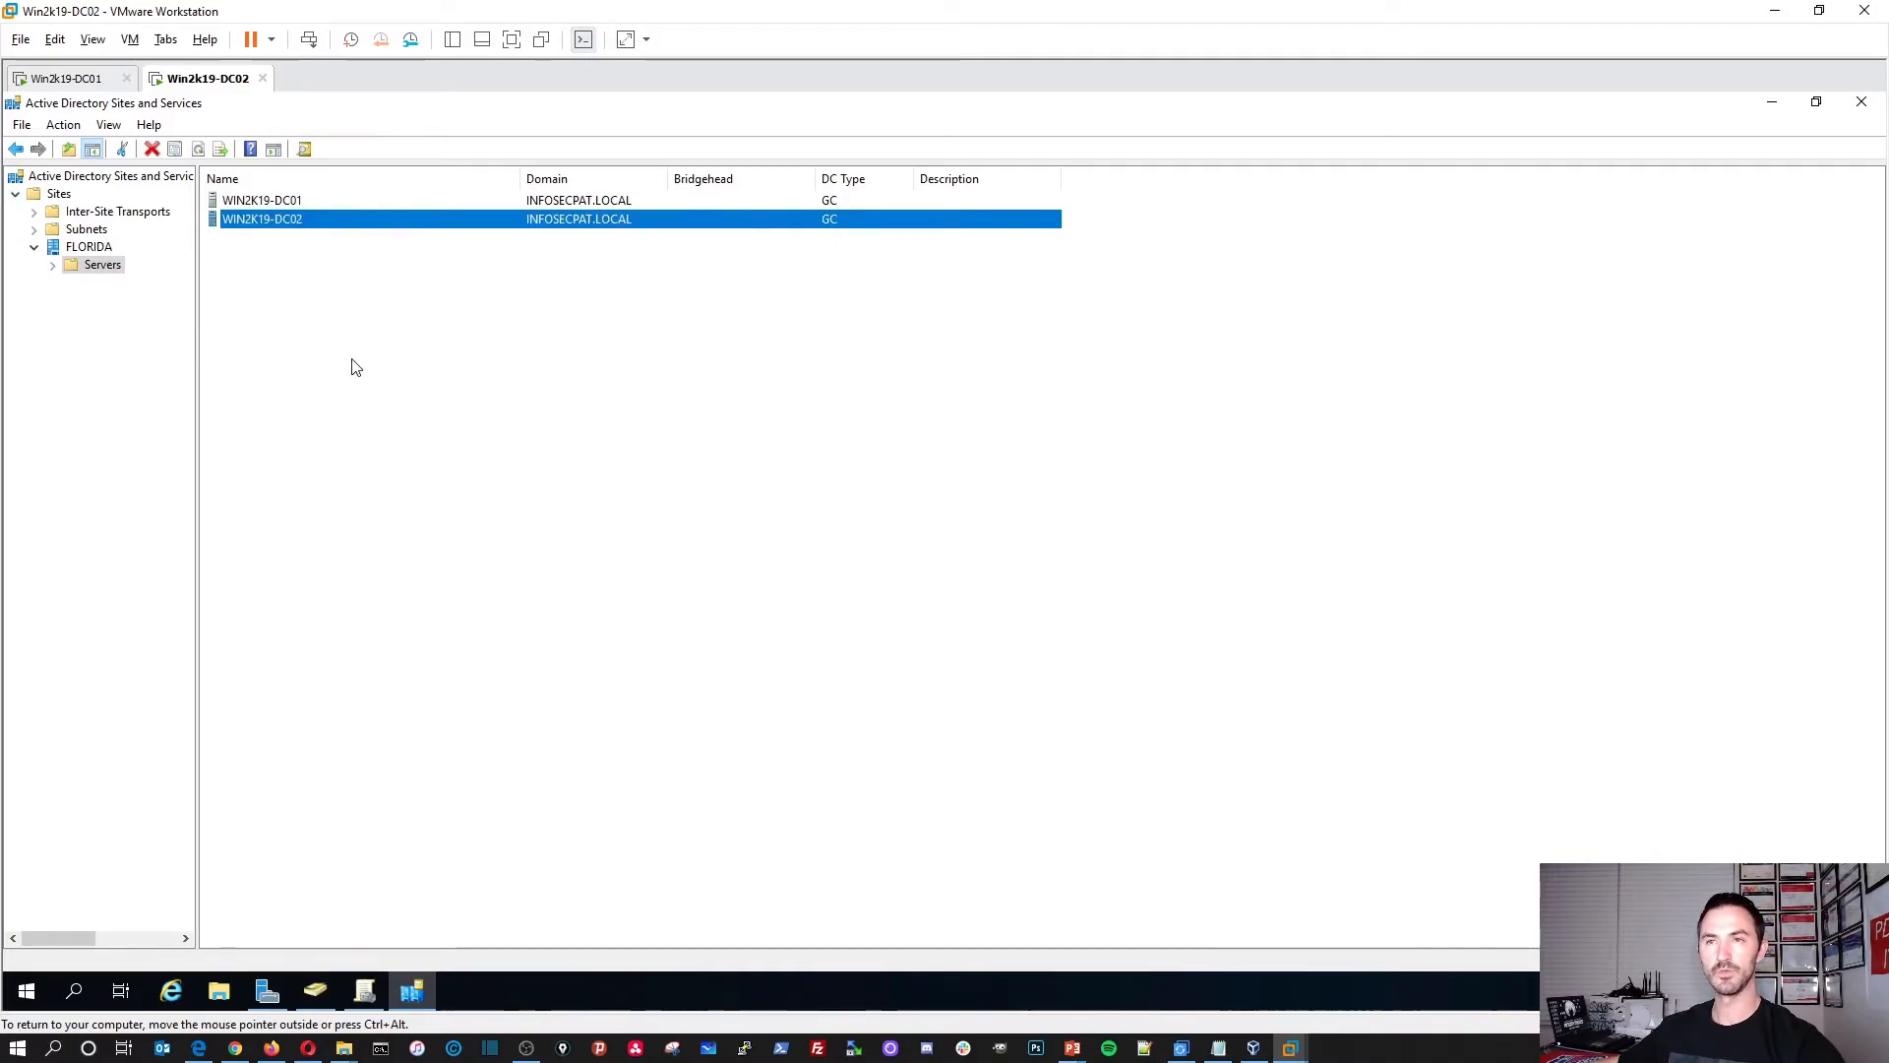
Step: Review the FLORIDA site's Properties tabs, cancel, then close Sites and Services and Group Policy Management
{"action": "right_click", "coordinate": [99, 249]}
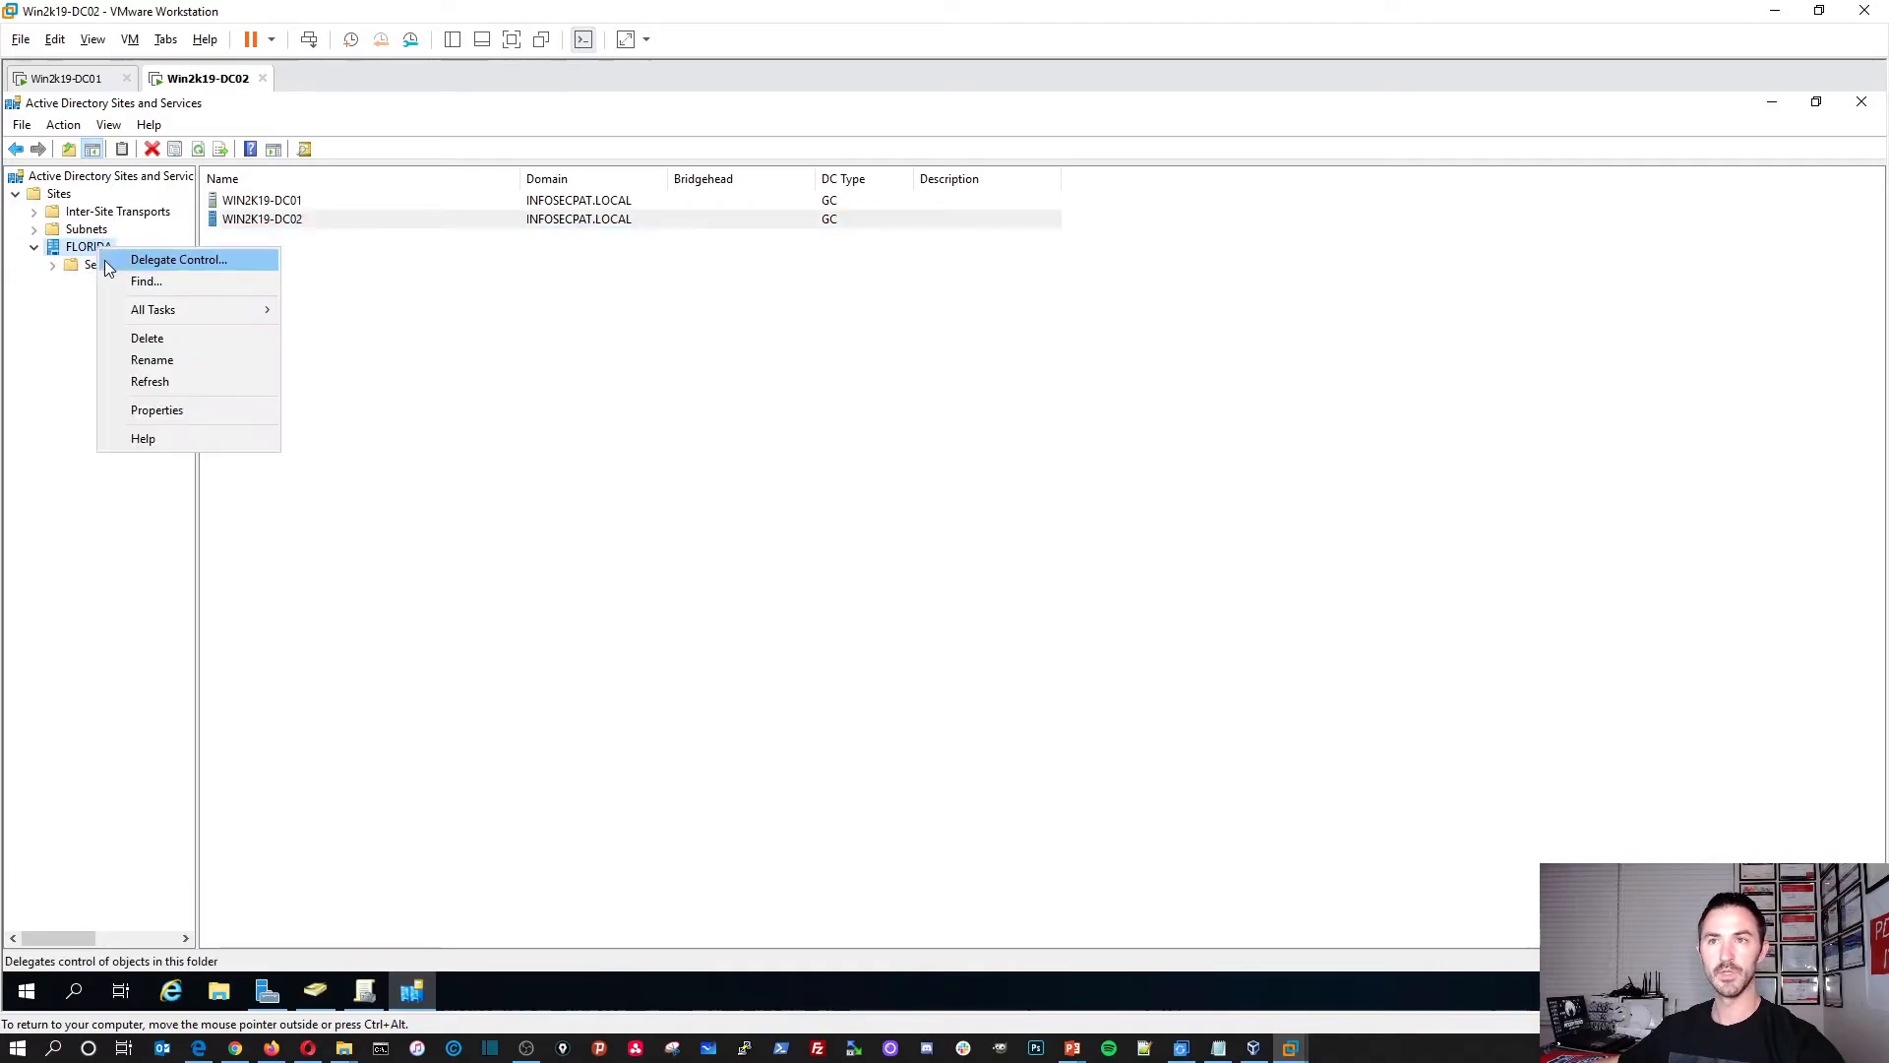
{"action": "left_click", "coordinate": [166, 417]}
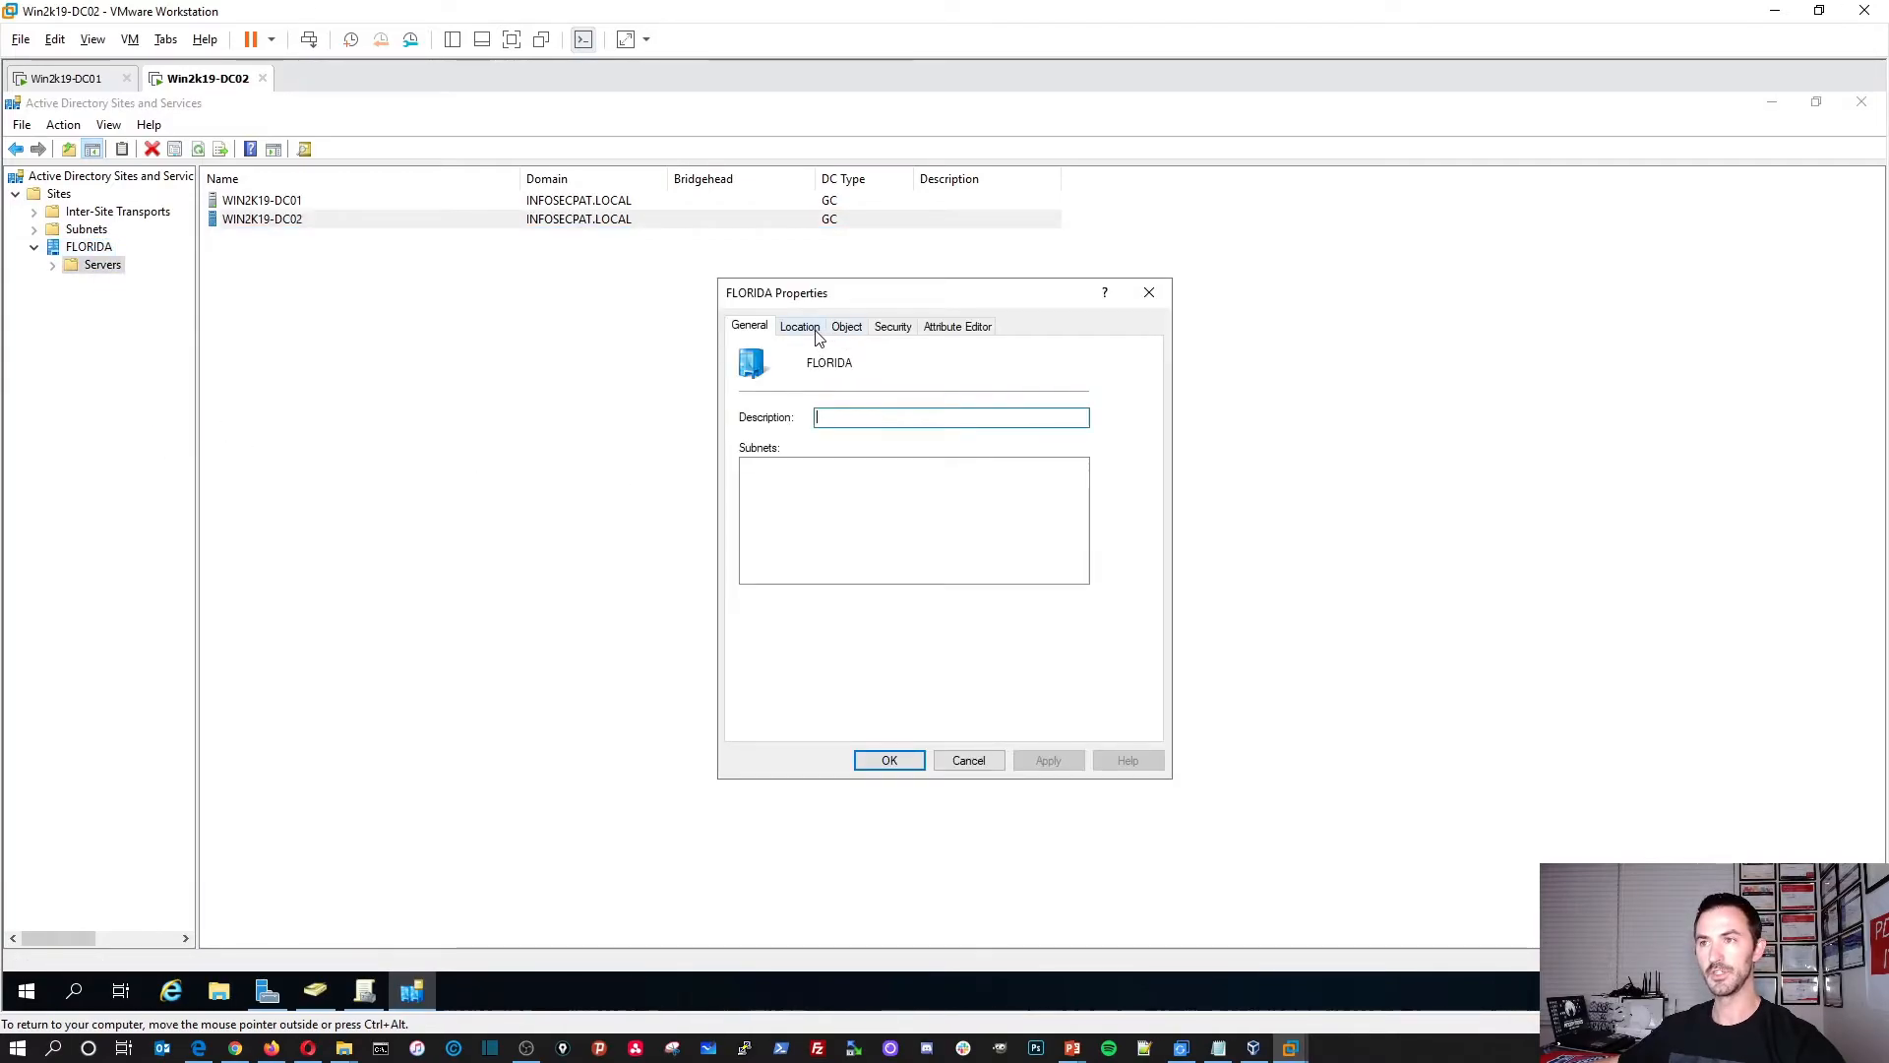
{"action": "left_click", "coordinate": [816, 333]}
{"action": "left_click", "coordinate": [848, 326]}
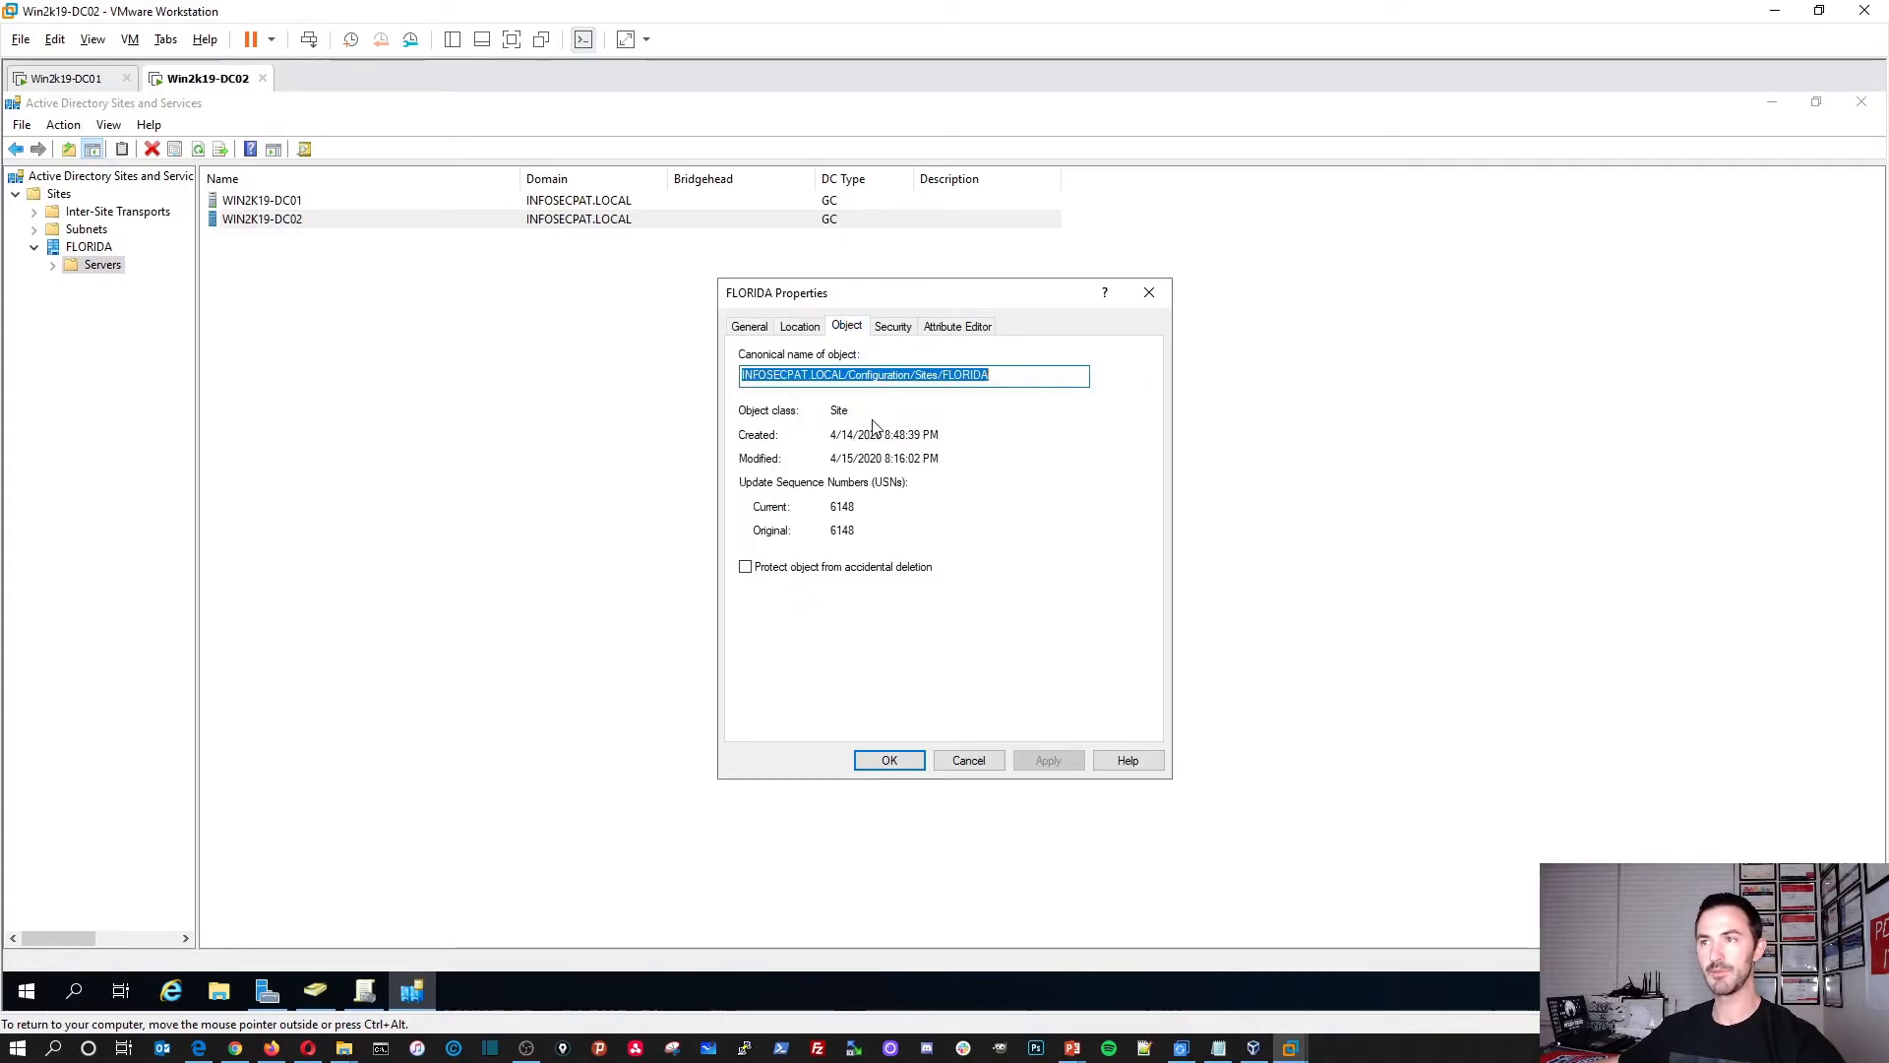
{"action": "left_click", "coordinate": [895, 331]}
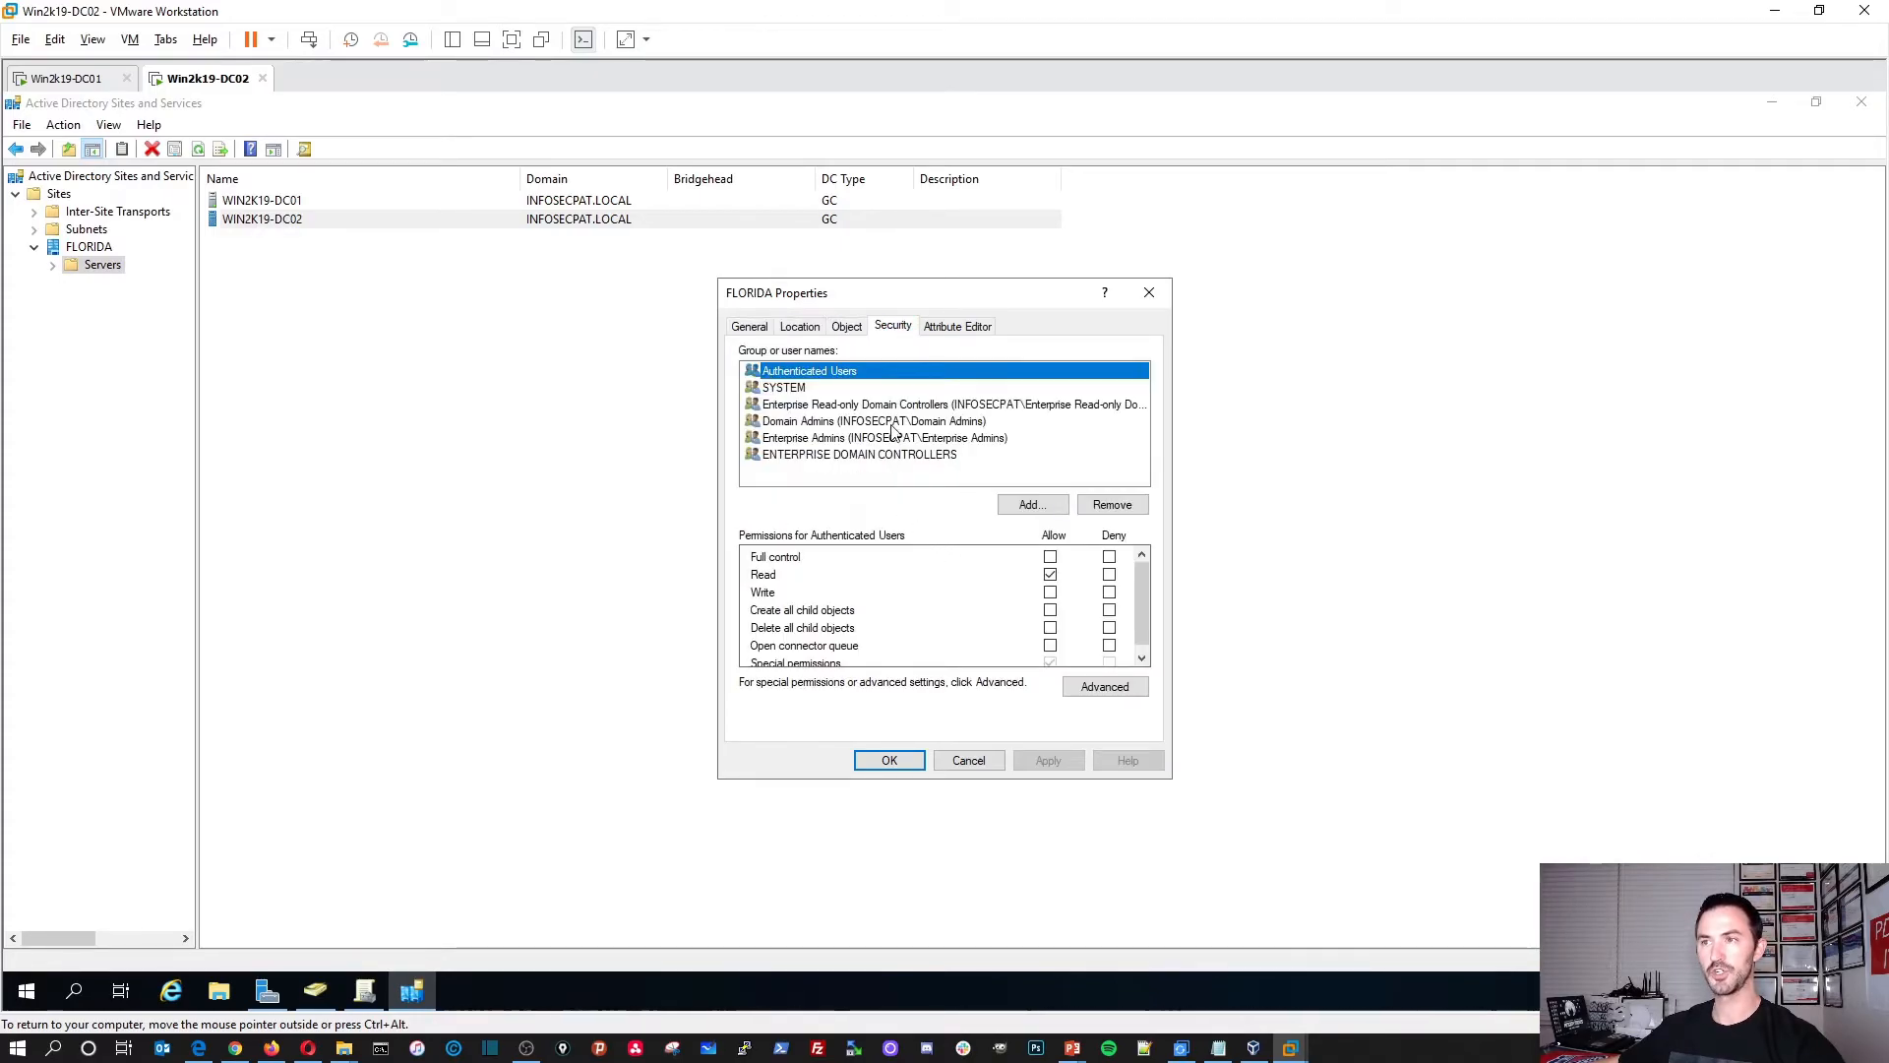
{"action": "left_click", "coordinate": [953, 331]}
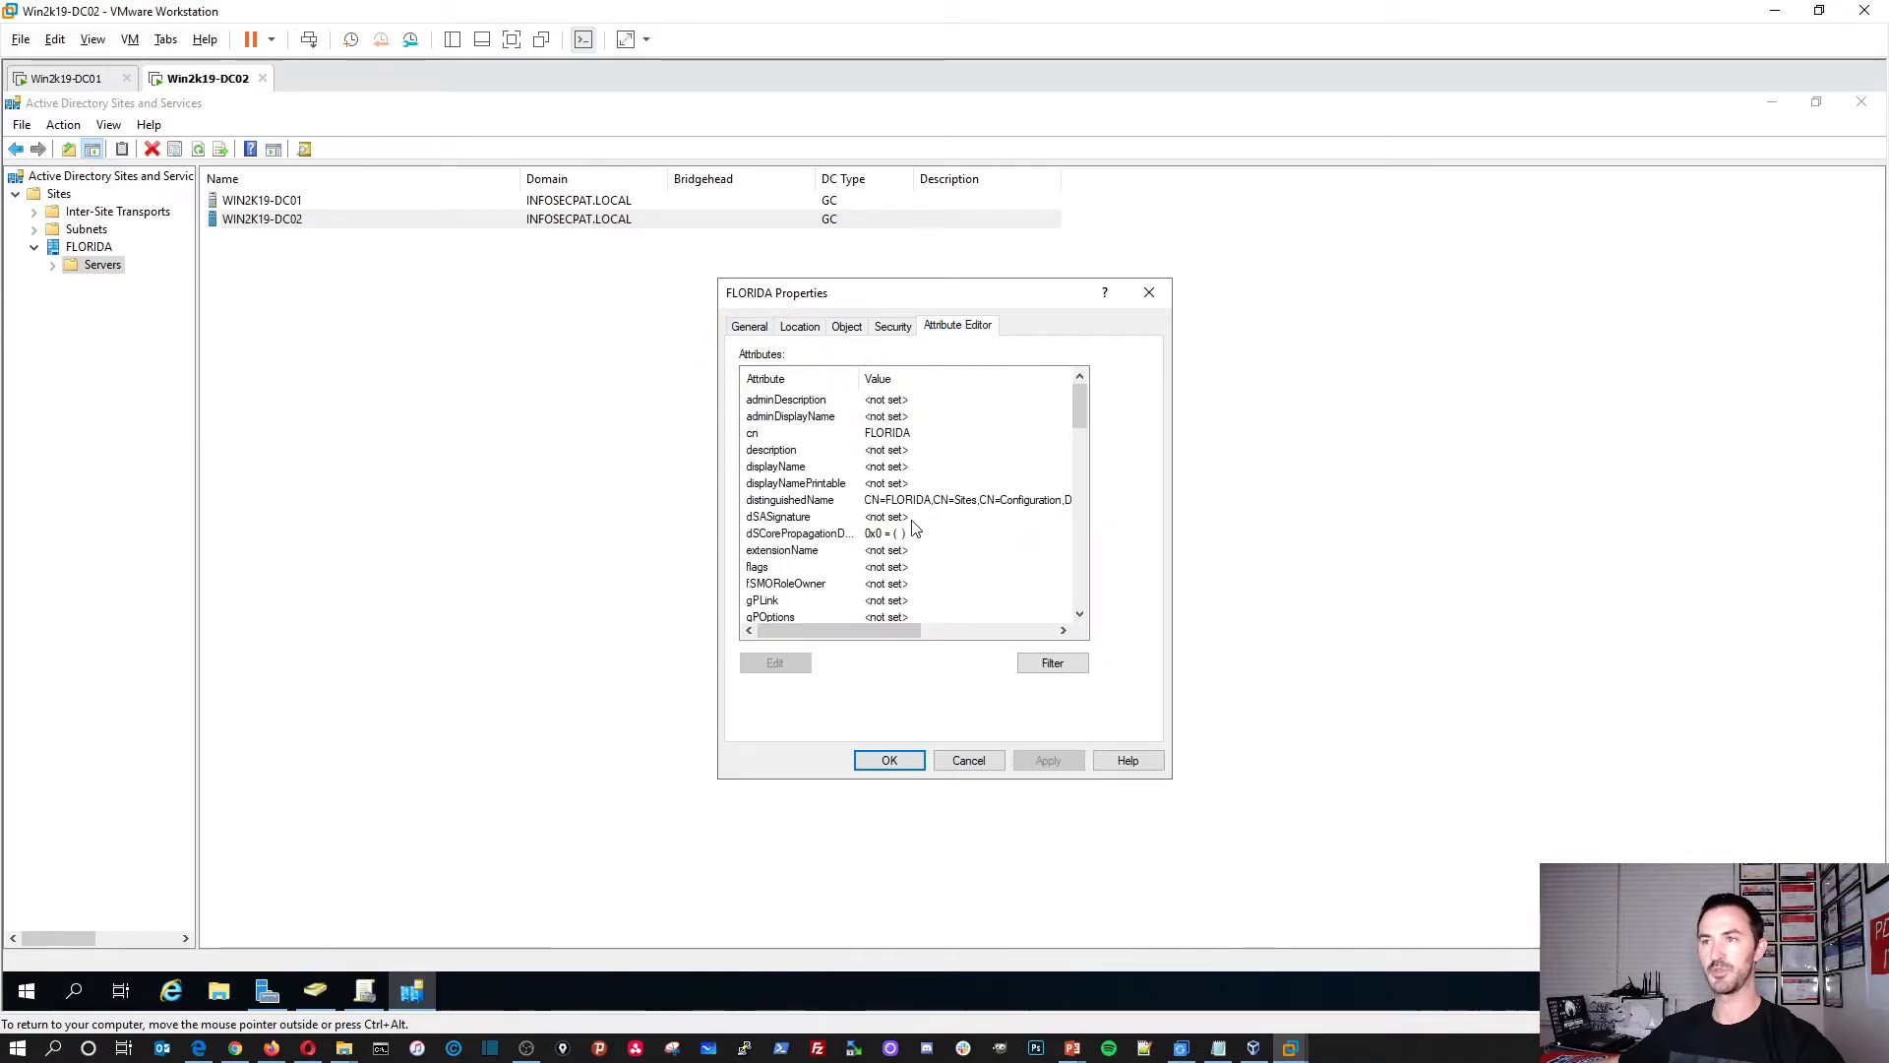
{"action": "scroll", "coordinate": [915, 532], "scroll_direction": "down", "scroll_amount": 5}
{"action": "left_click", "coordinate": [969, 760]}
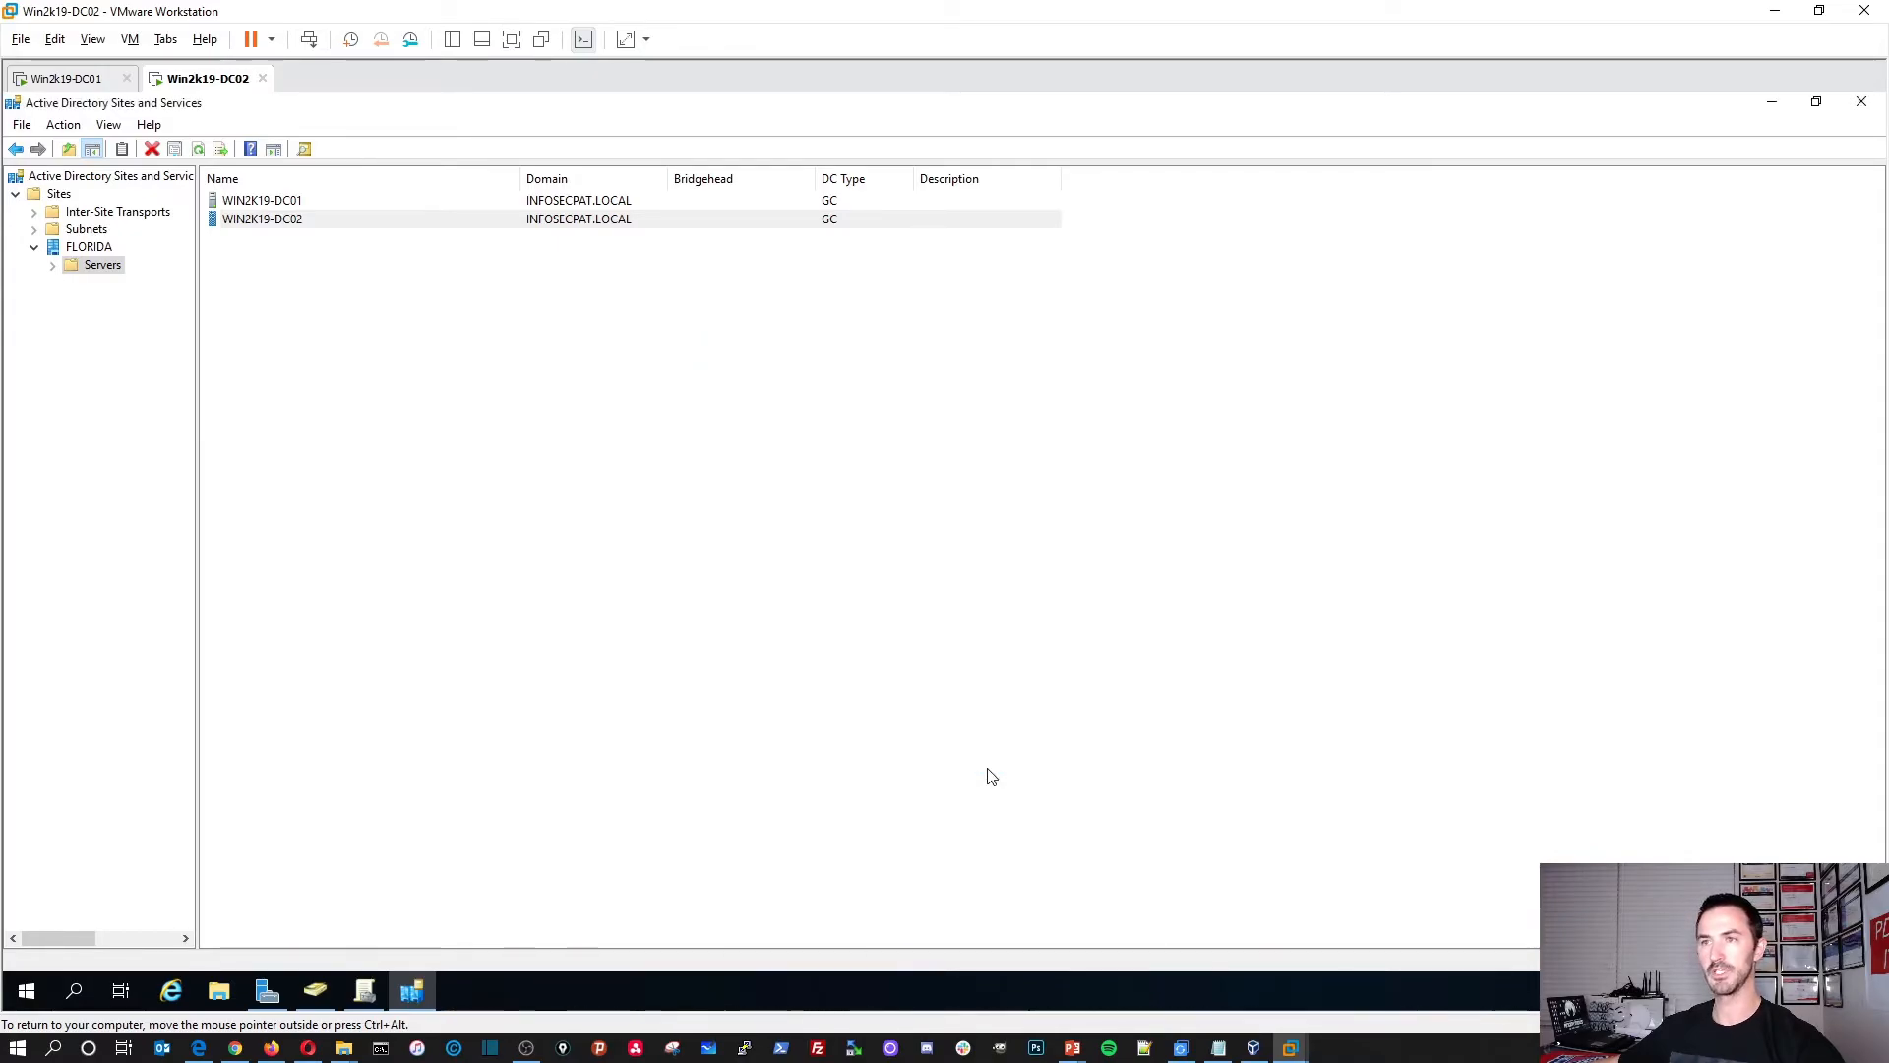
{"action": "left_click", "coordinate": [1861, 102]}
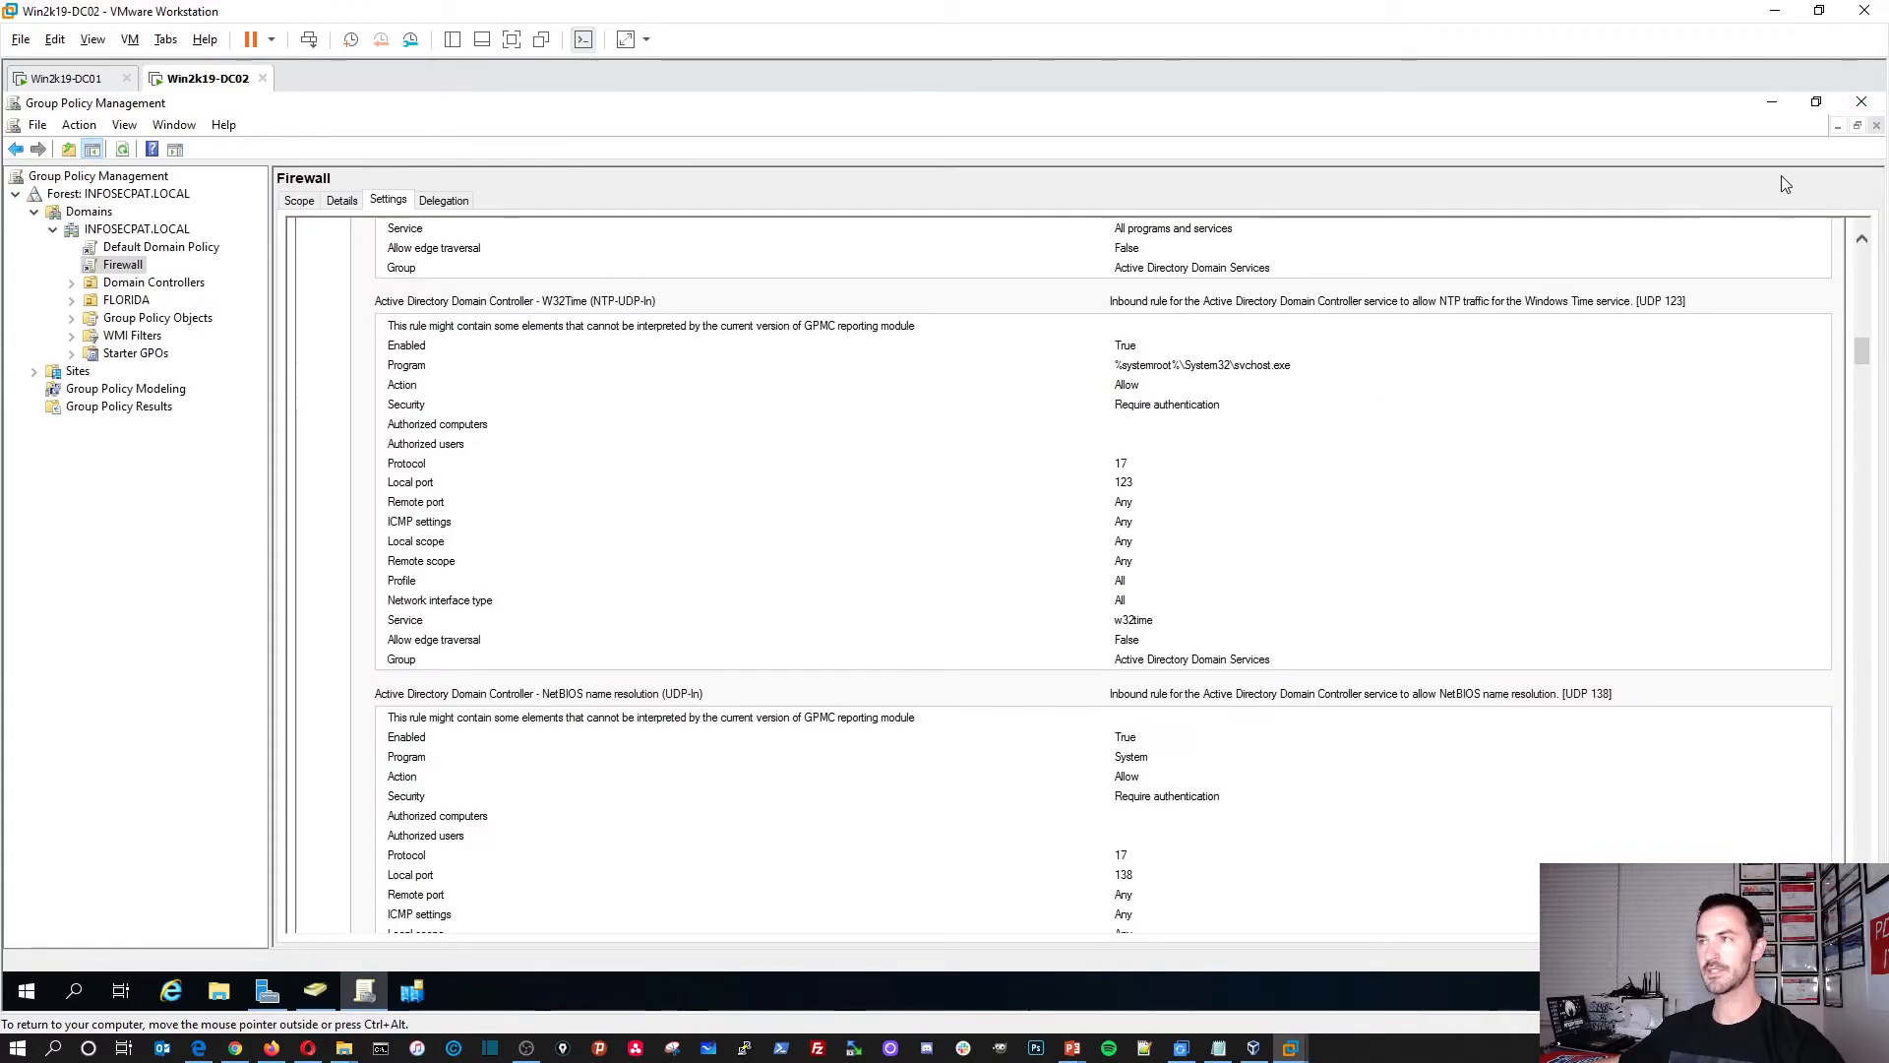
{"action": "left_click", "coordinate": [1861, 102]}
Step: Maximize ADUC on DC02, open INFOSECPAT.LOCAL > FLORIDA > Users, and bring up its context menu
{"action": "left_click", "coordinate": [770, 193]}
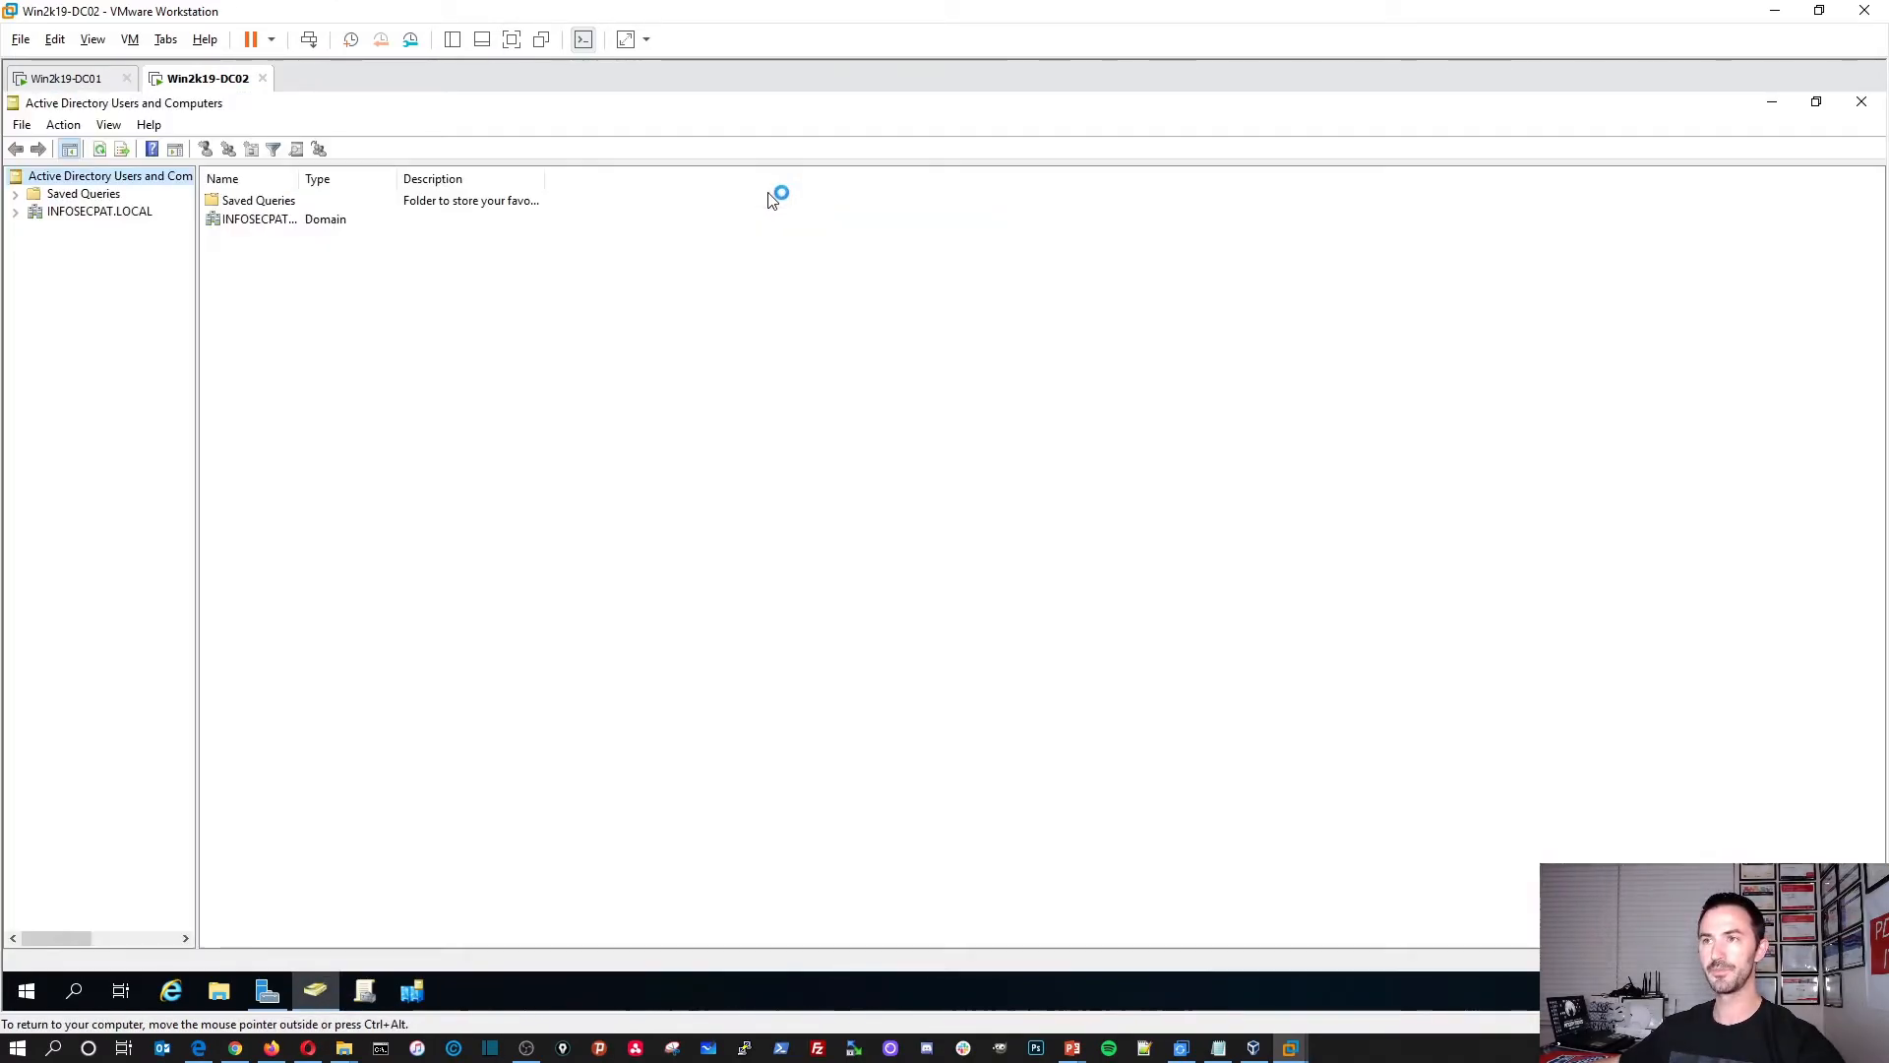
{"action": "left_click_drag", "start_coordinate": [316, 303], "coordinate": [339, 307]}
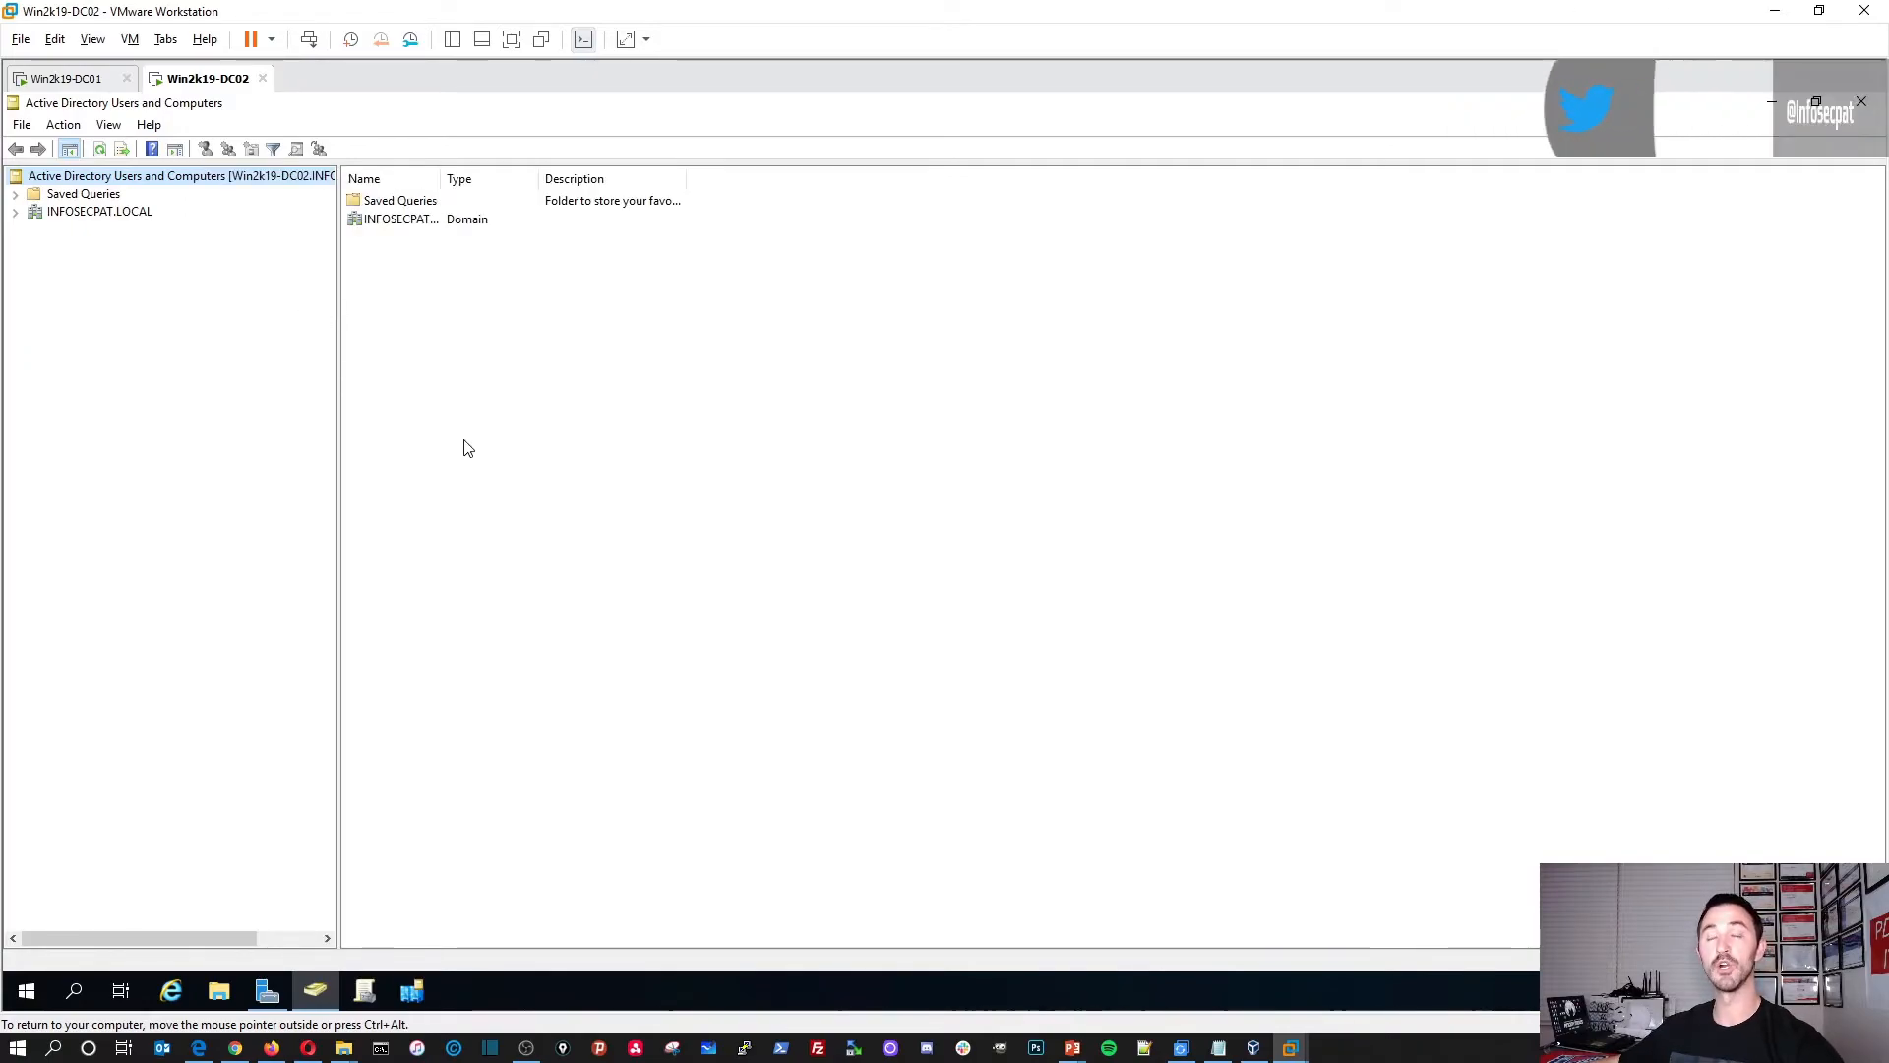
{"action": "left_click", "coordinate": [15, 212]}
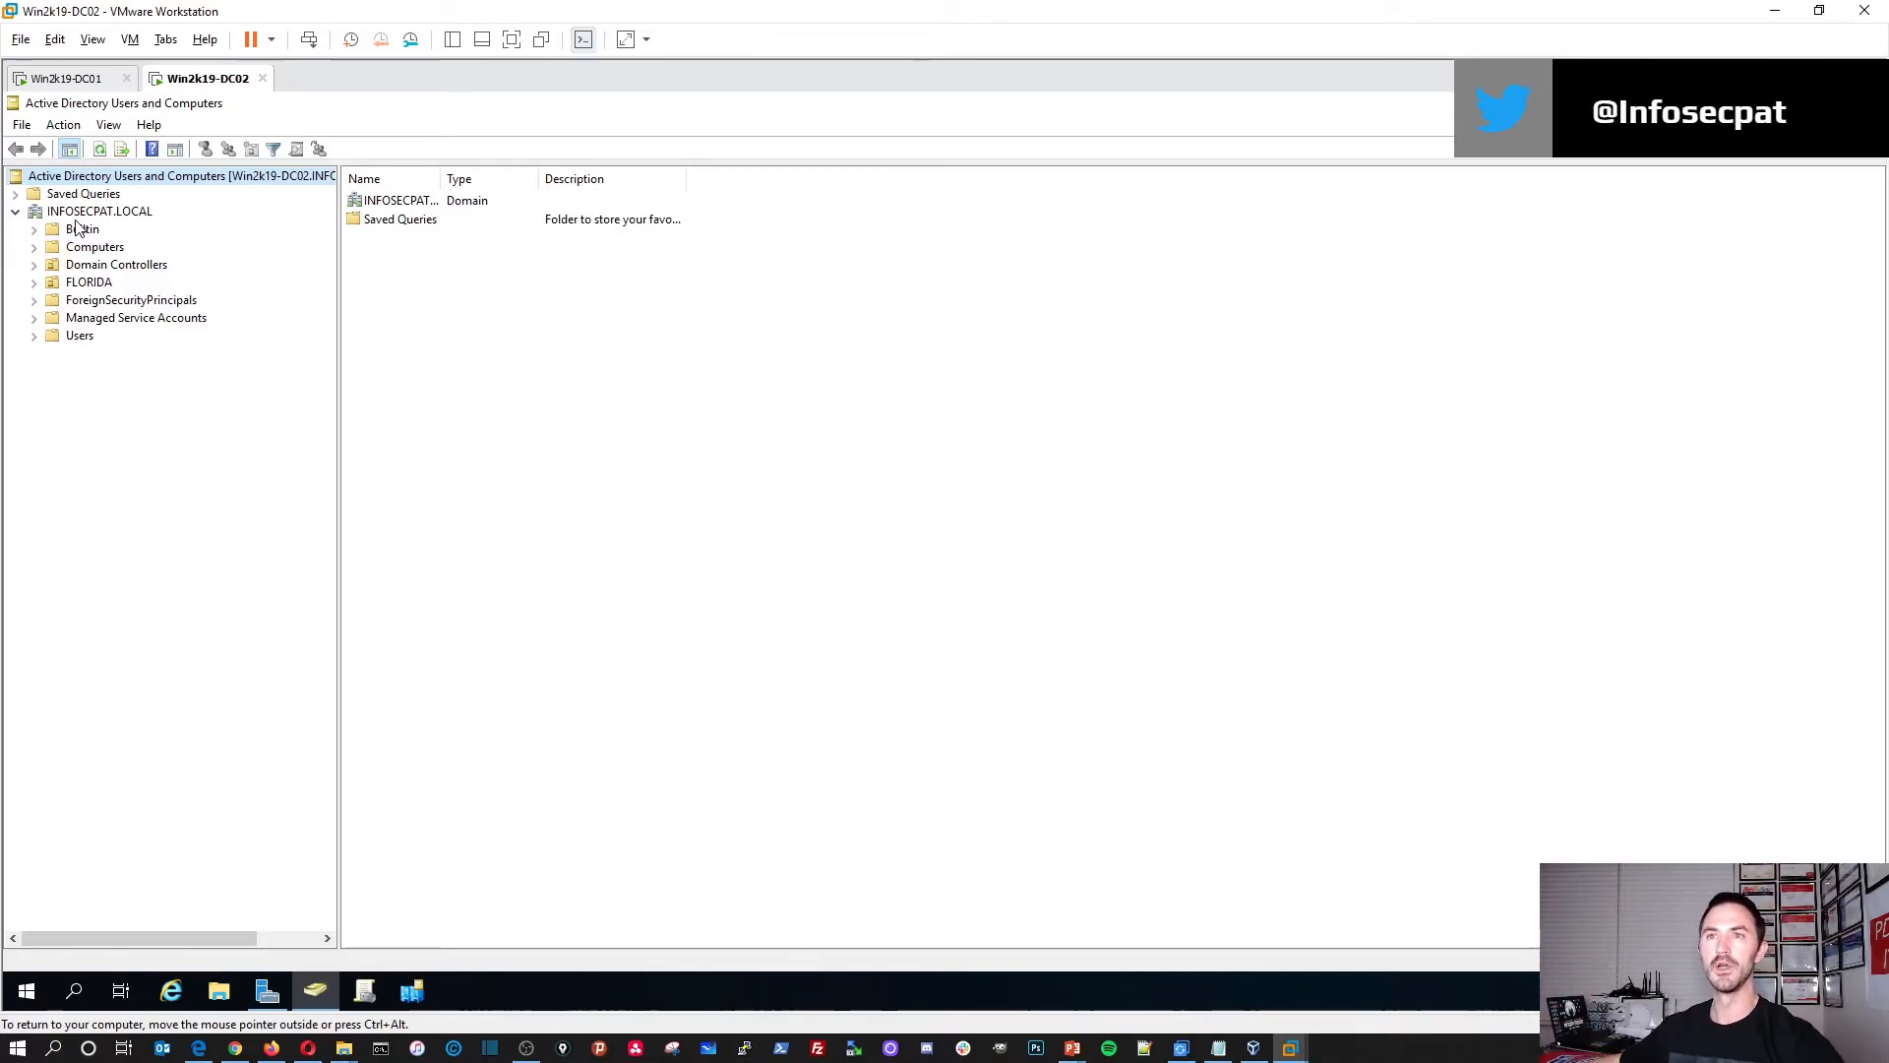
{"action": "left_click", "coordinate": [90, 213]}
{"action": "double_click", "coordinate": [88, 214]}
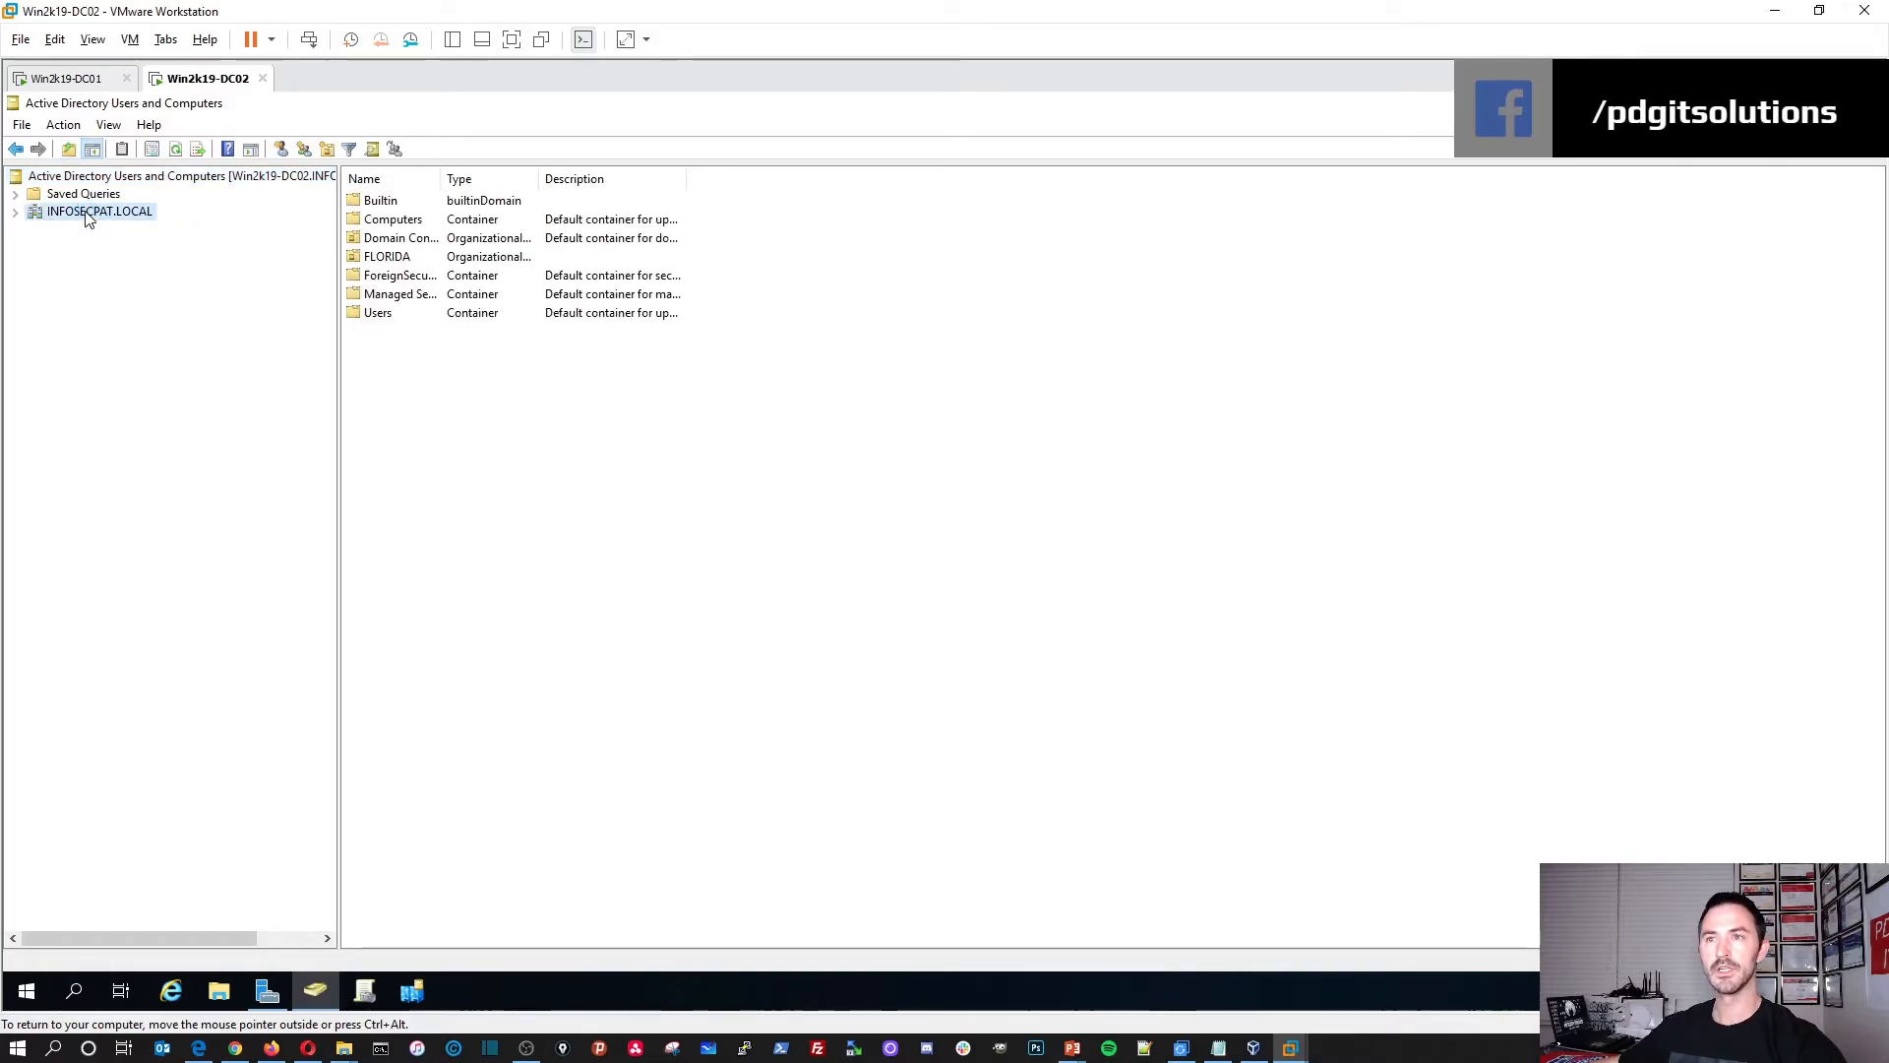
{"action": "double_click", "coordinate": [388, 258]}
{"action": "double_click", "coordinate": [389, 261]}
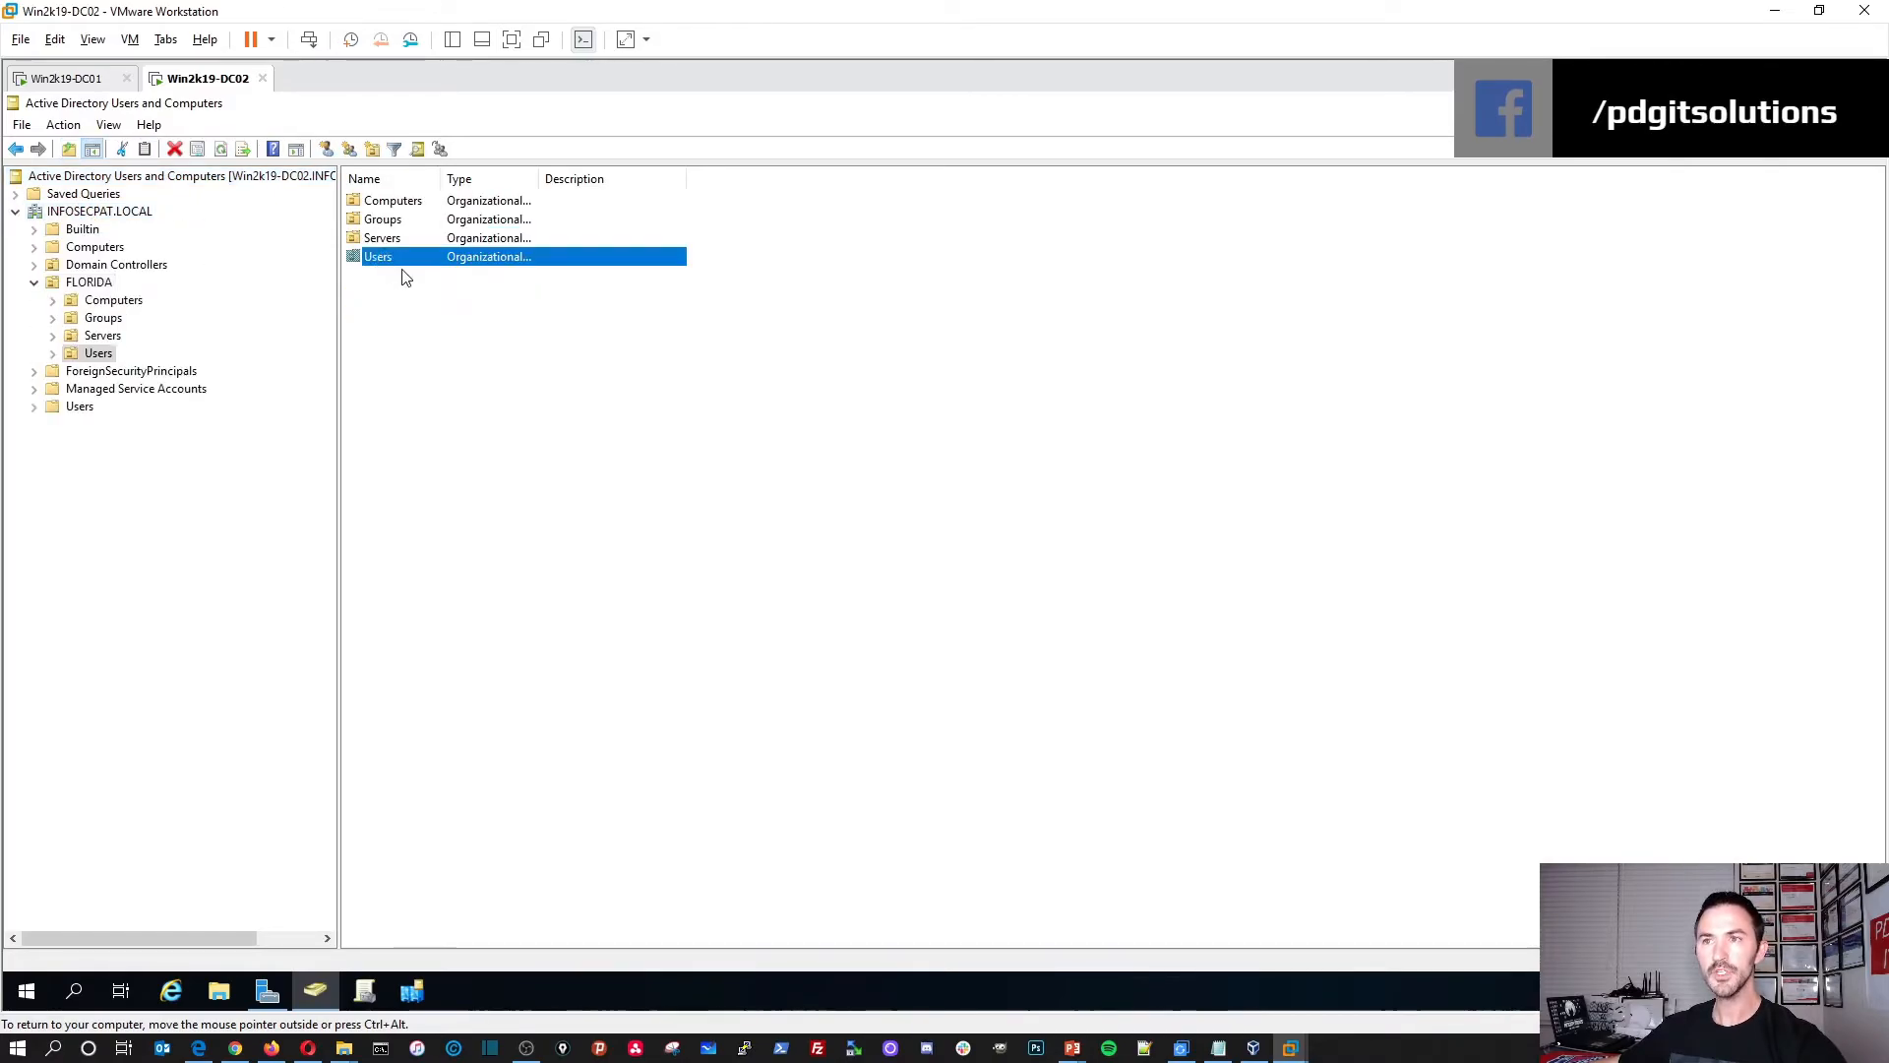
{"action": "right_click", "coordinate": [479, 379]}
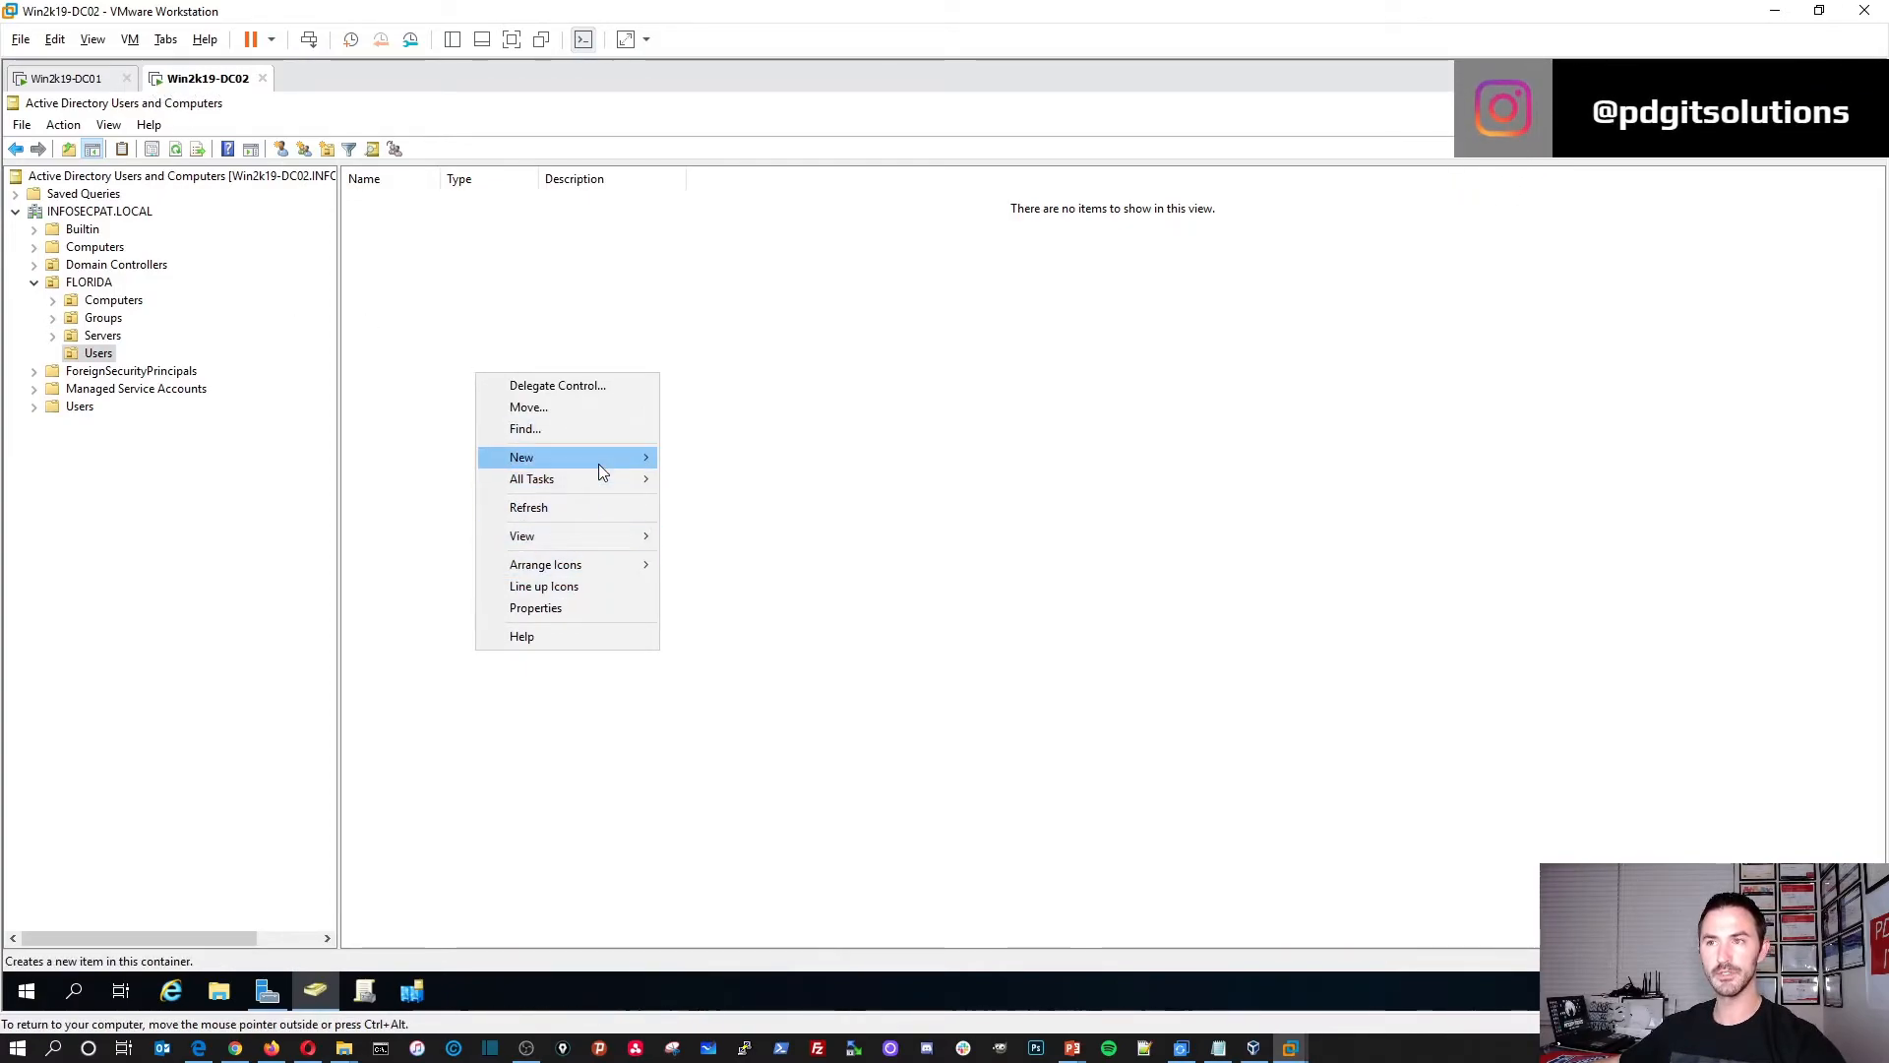
Step: Start a new user in FLORIDA > Users named 'User' with logon name 'User1'
{"action": "mouse_move", "coordinate": [598, 461]}
{"action": "left_click", "coordinate": [737, 654]}
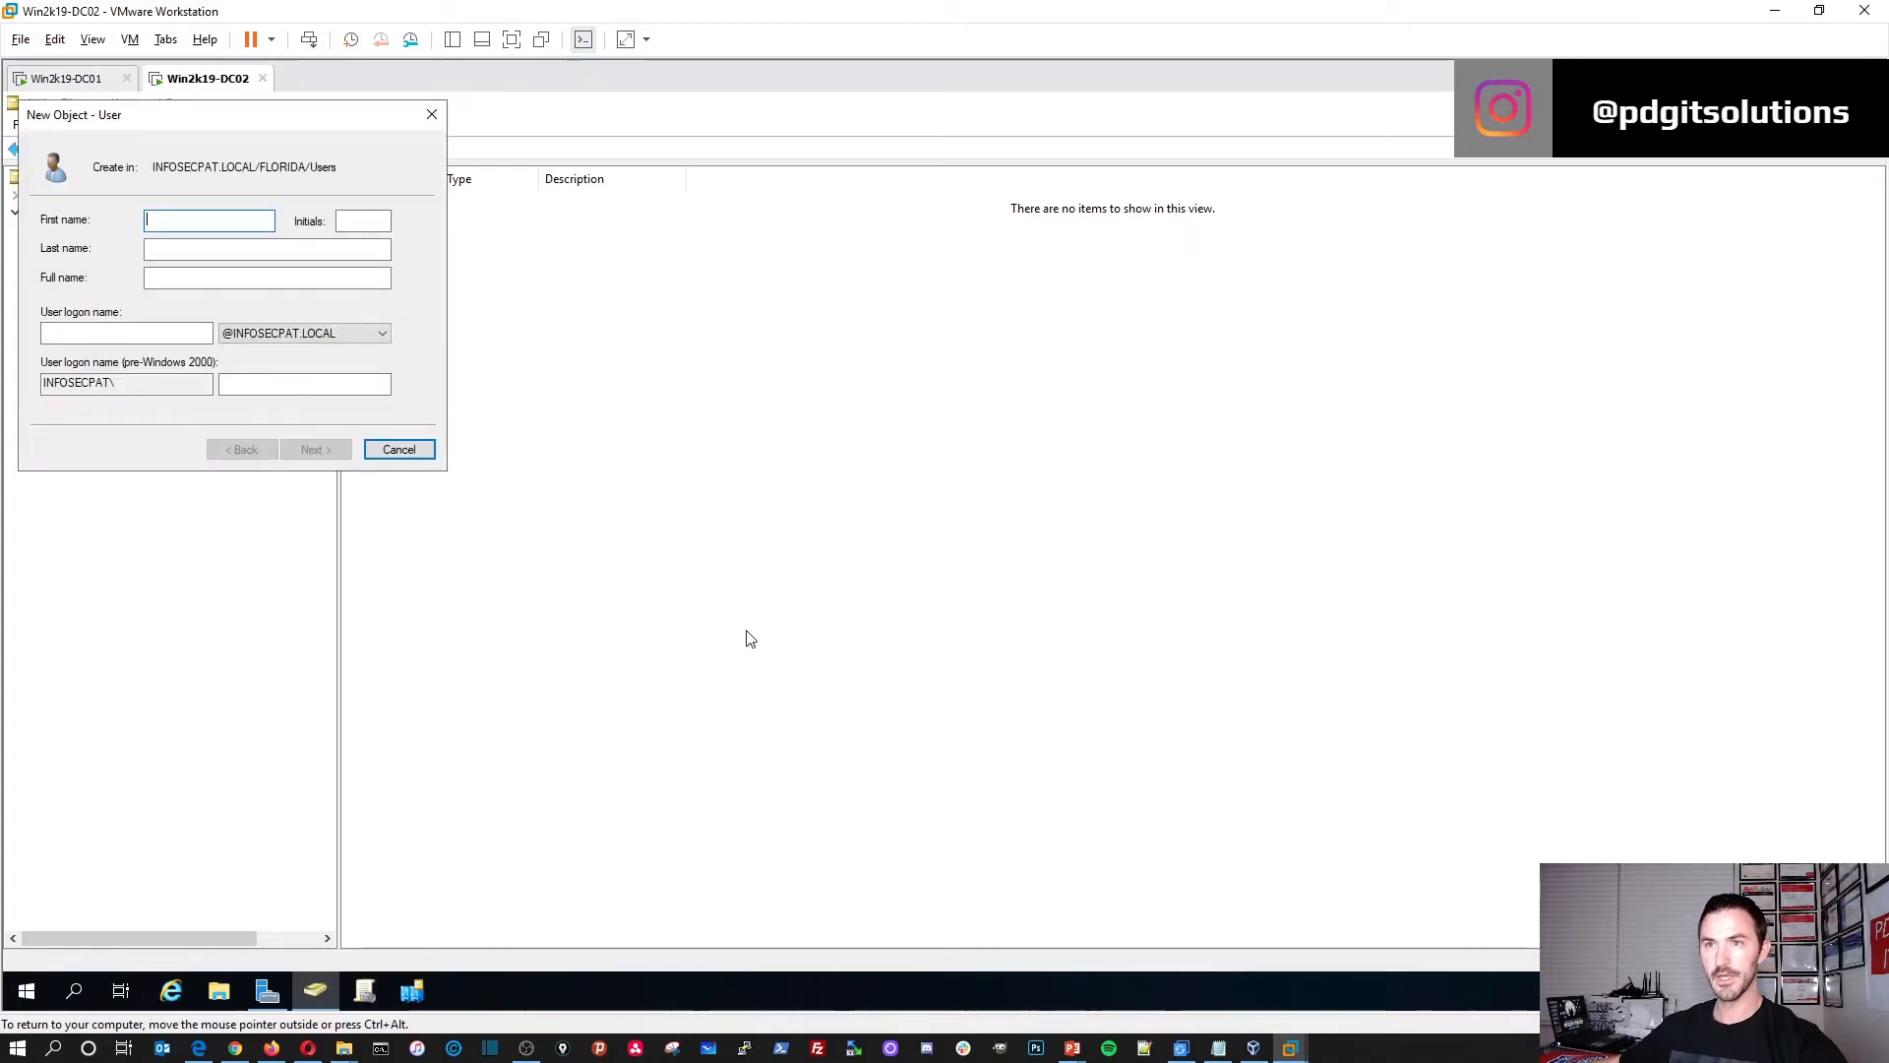
{"action": "left_click_drag", "start_coordinate": [278, 122], "coordinate": [578, 286]}
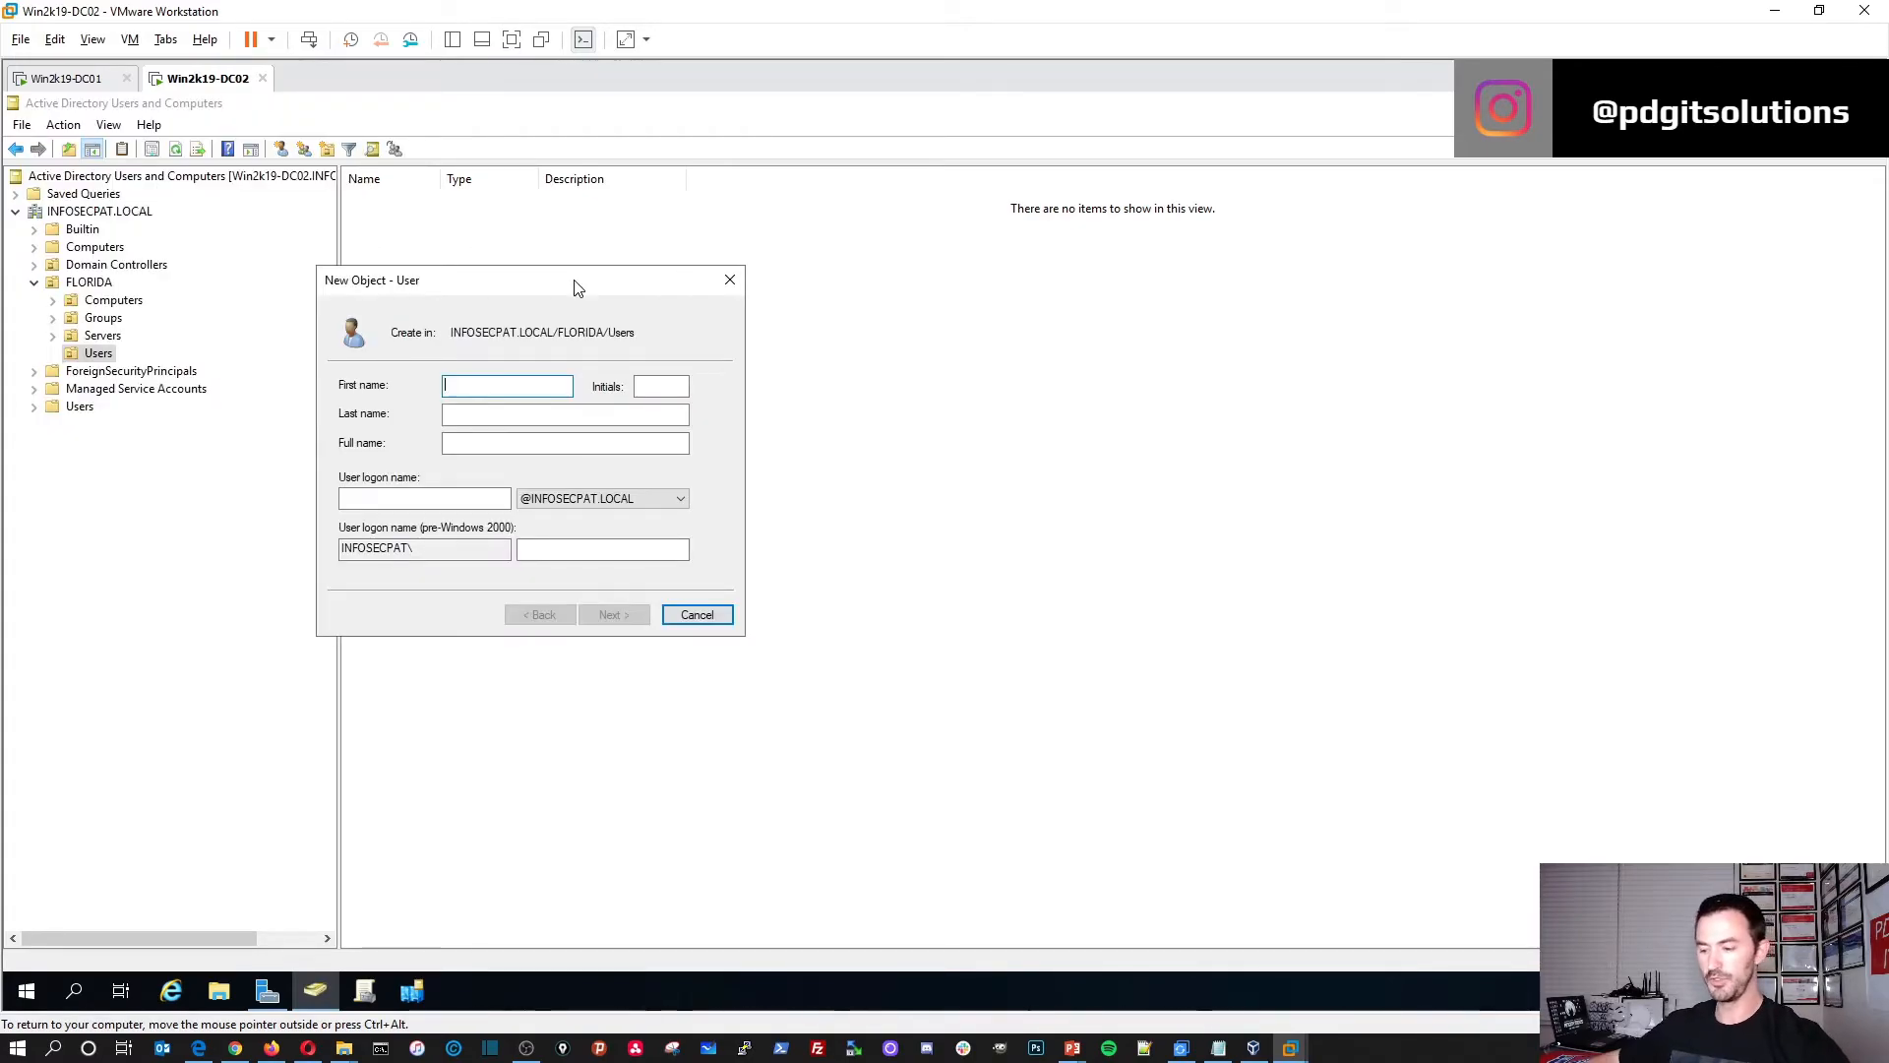
{"action": "type", "text": "User1"}
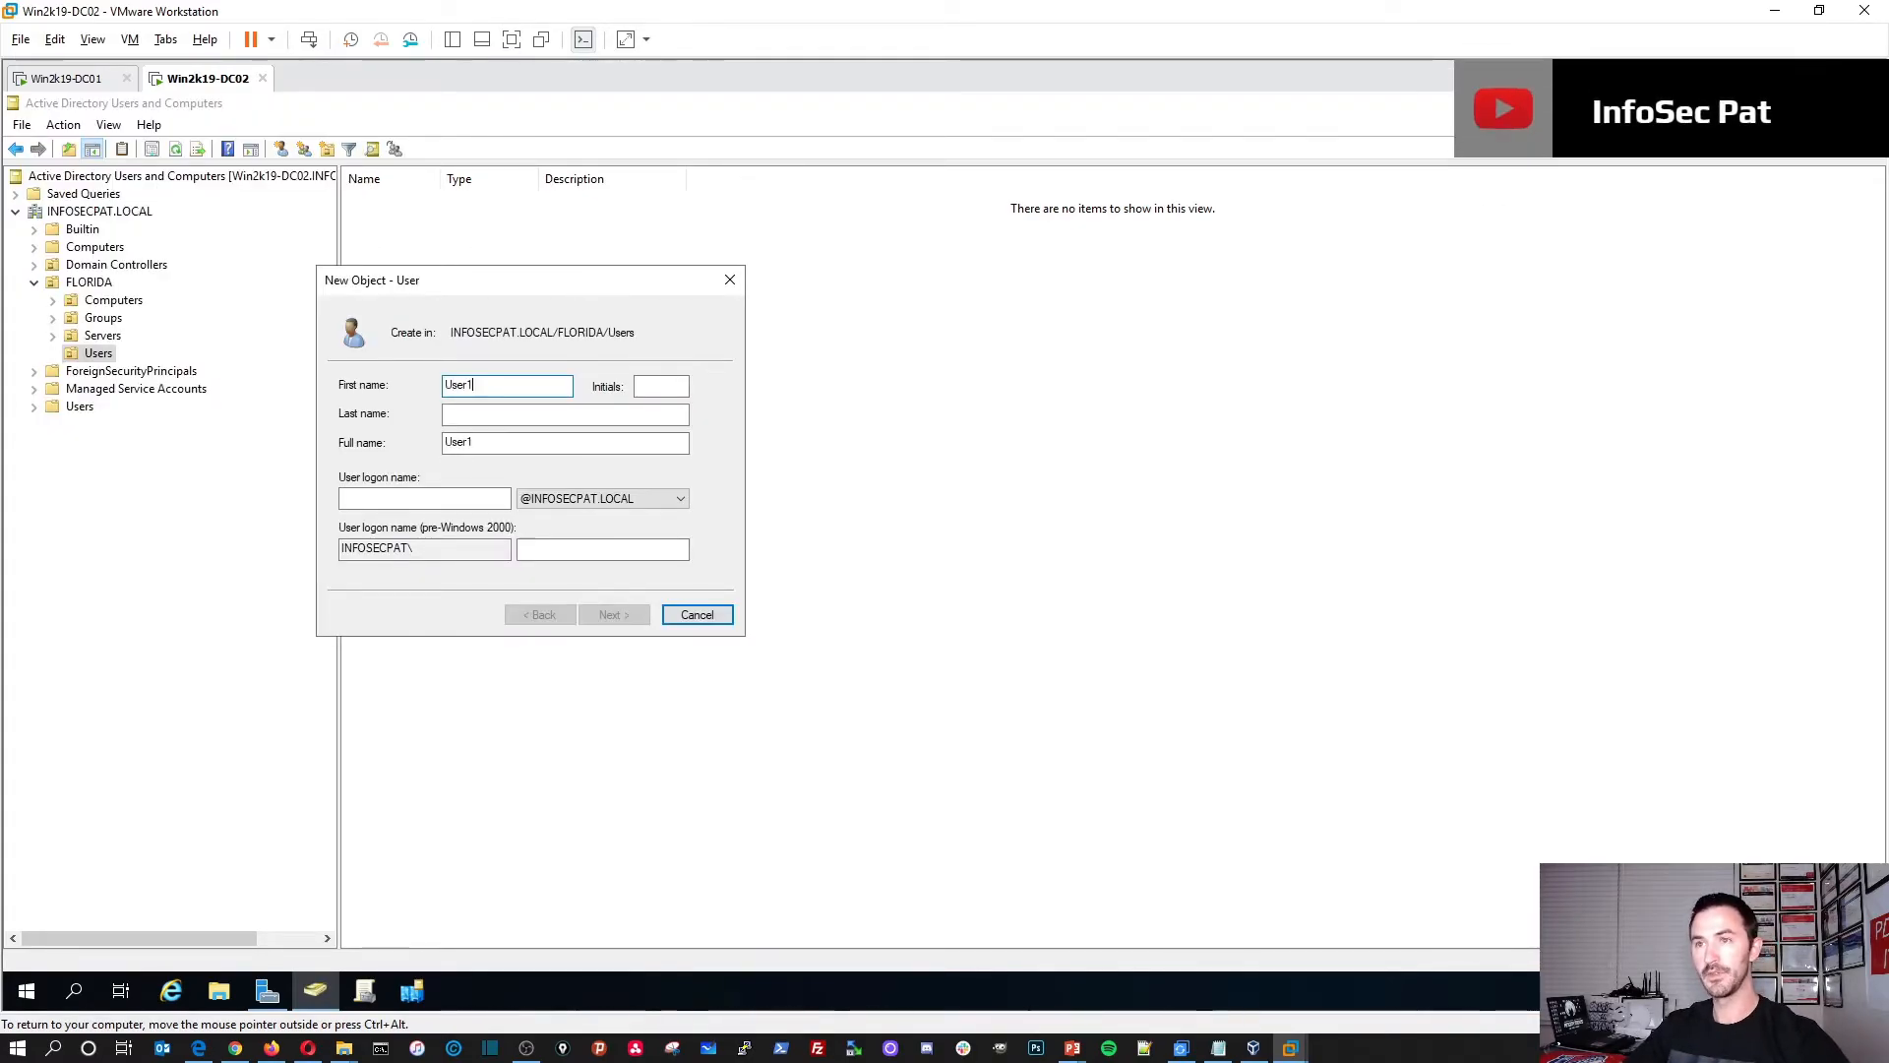
{"action": "key", "text": "Tab"}
{"action": "key", "text": "Tab"}
{"action": "key", "text": "Tab"}
{"action": "key", "text": "Tab"}
{"action": "type", "text": "User1"}
{"action": "left_click", "coordinate": [612, 614]}
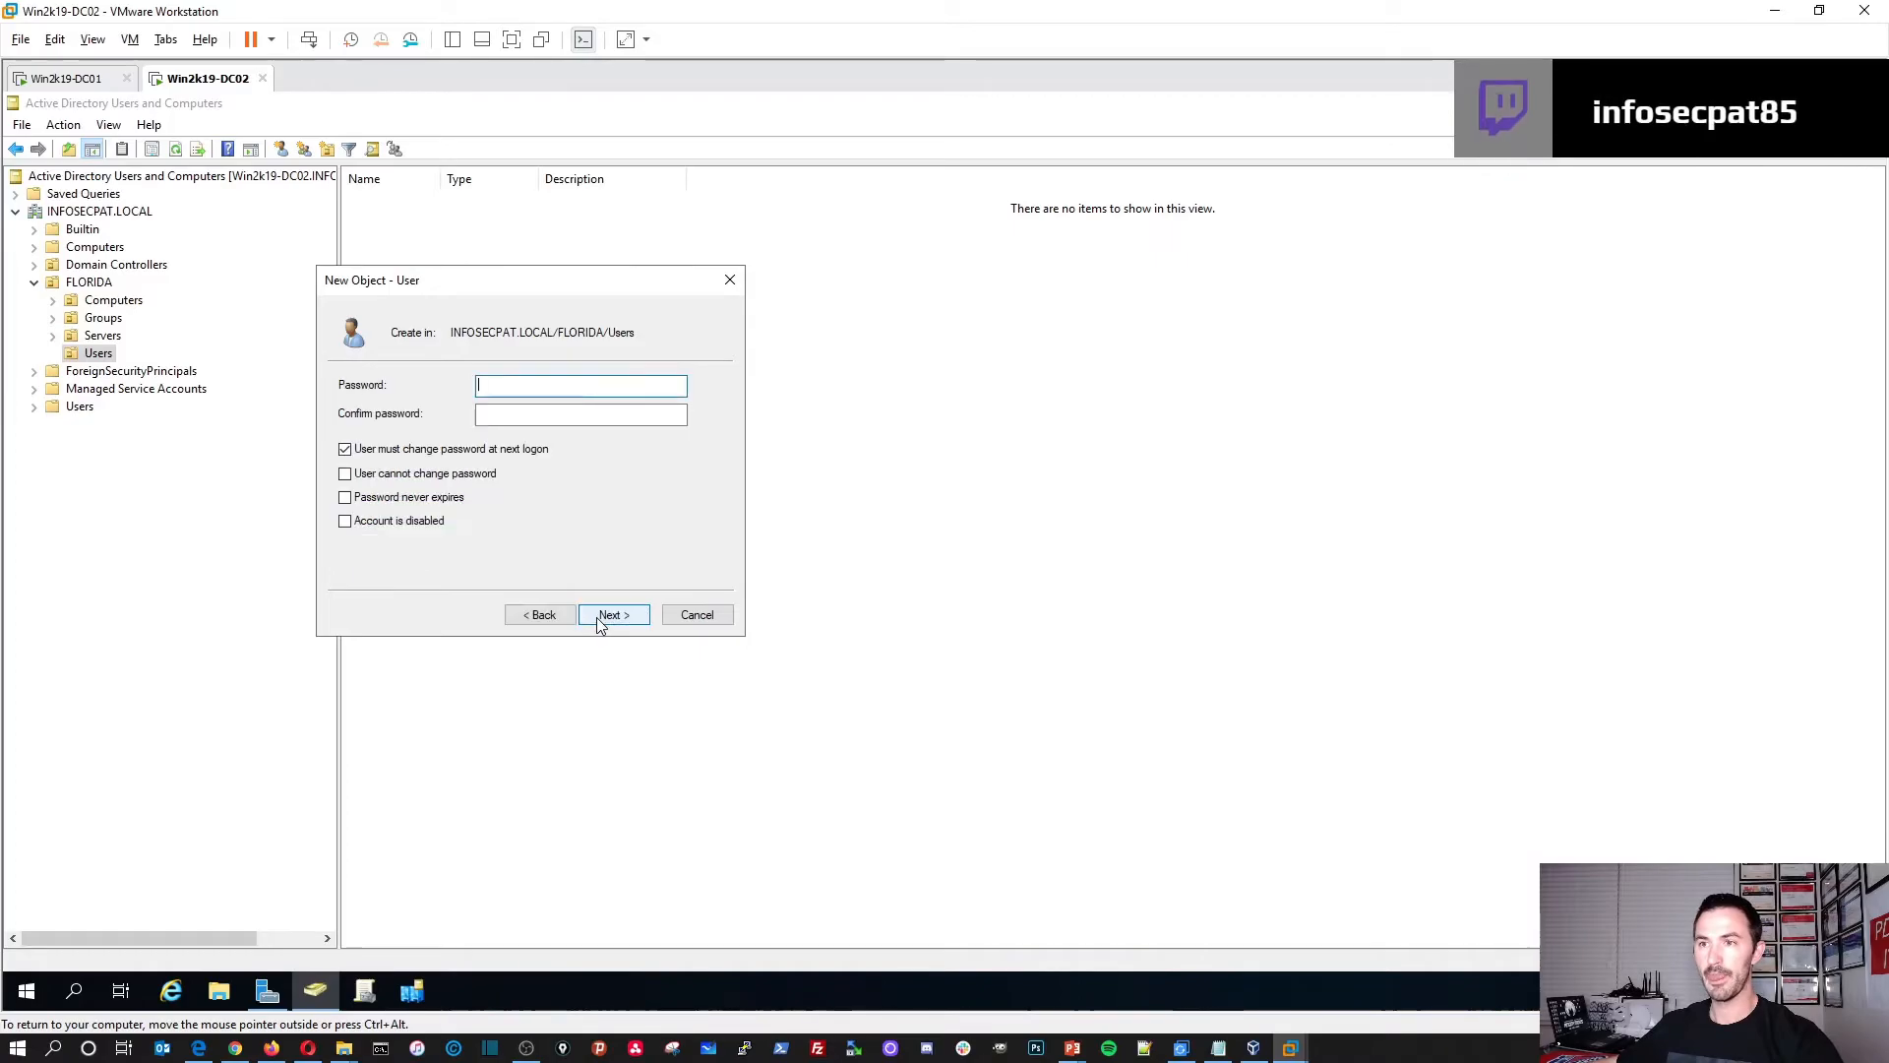
Step: Set User1's password so the user cannot change it, and finish creating the account
{"action": "left_click", "coordinate": [393, 475]}
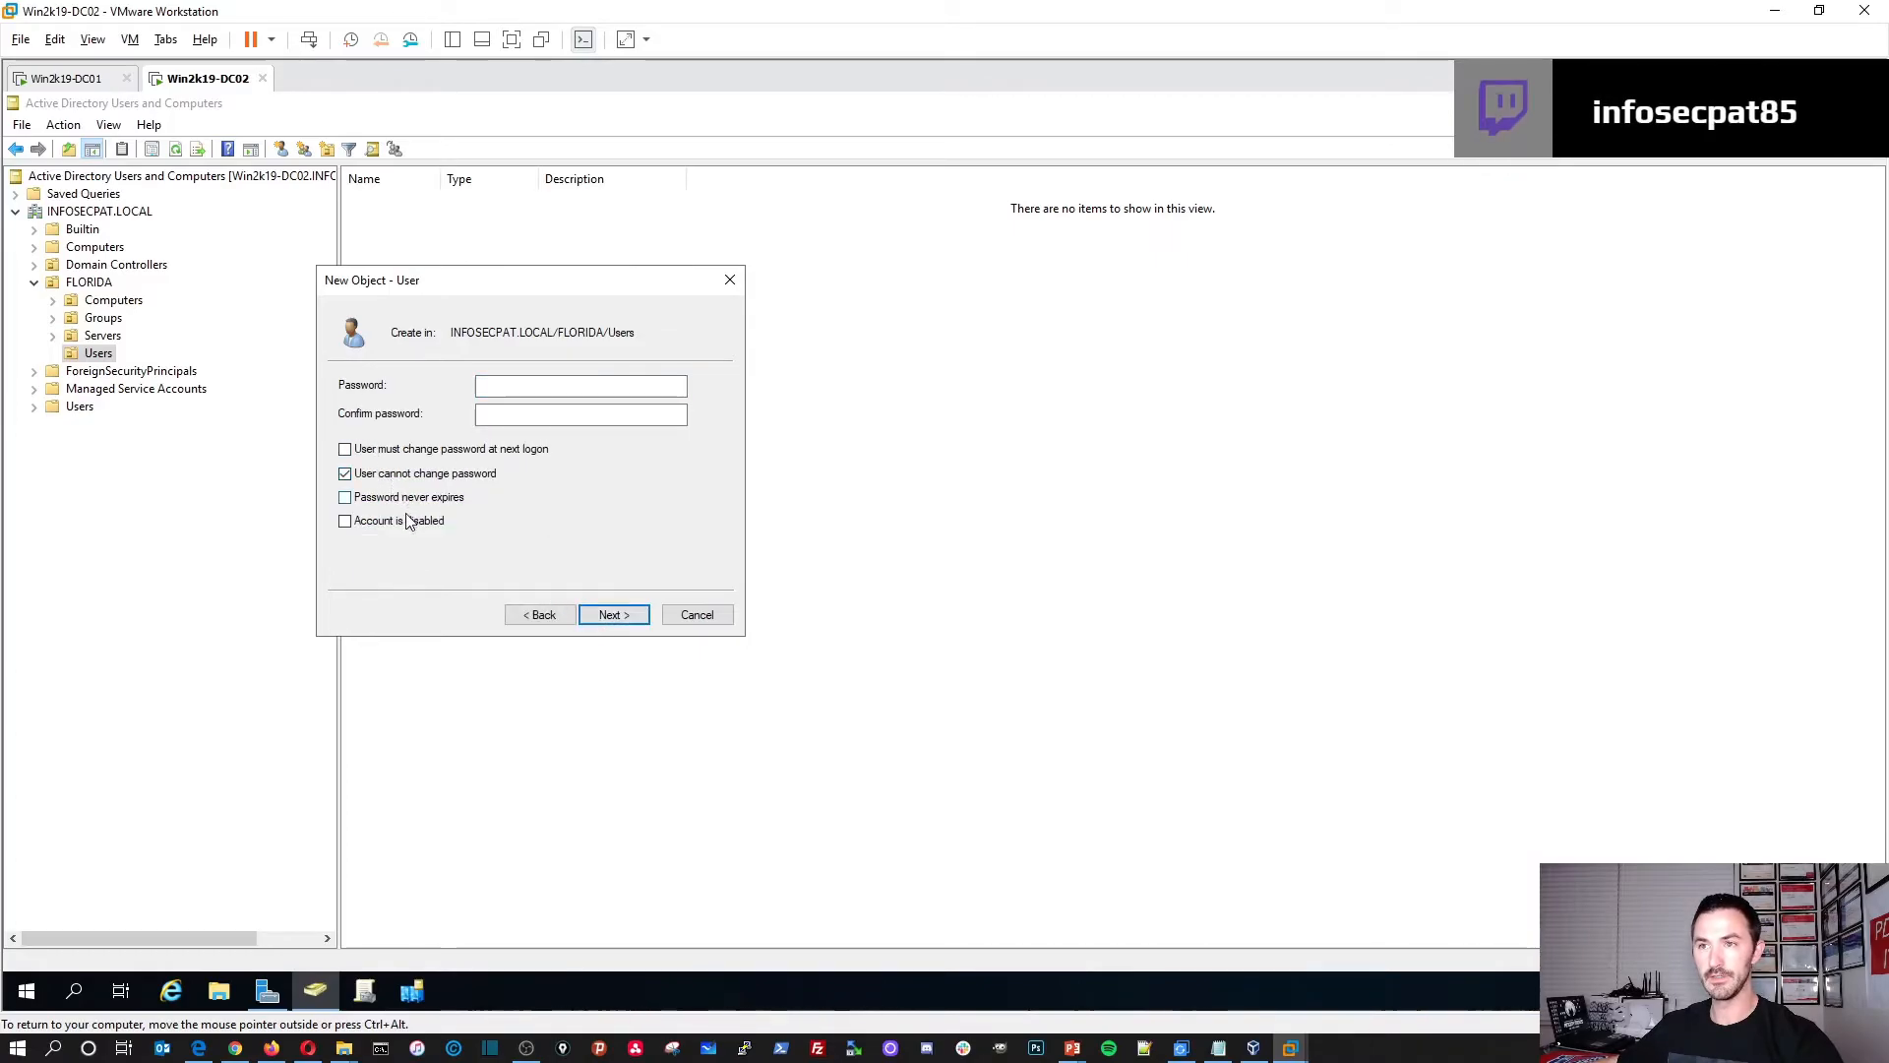
{"action": "left_click", "coordinate": [561, 386]}
{"action": "type", "text": "••••"}
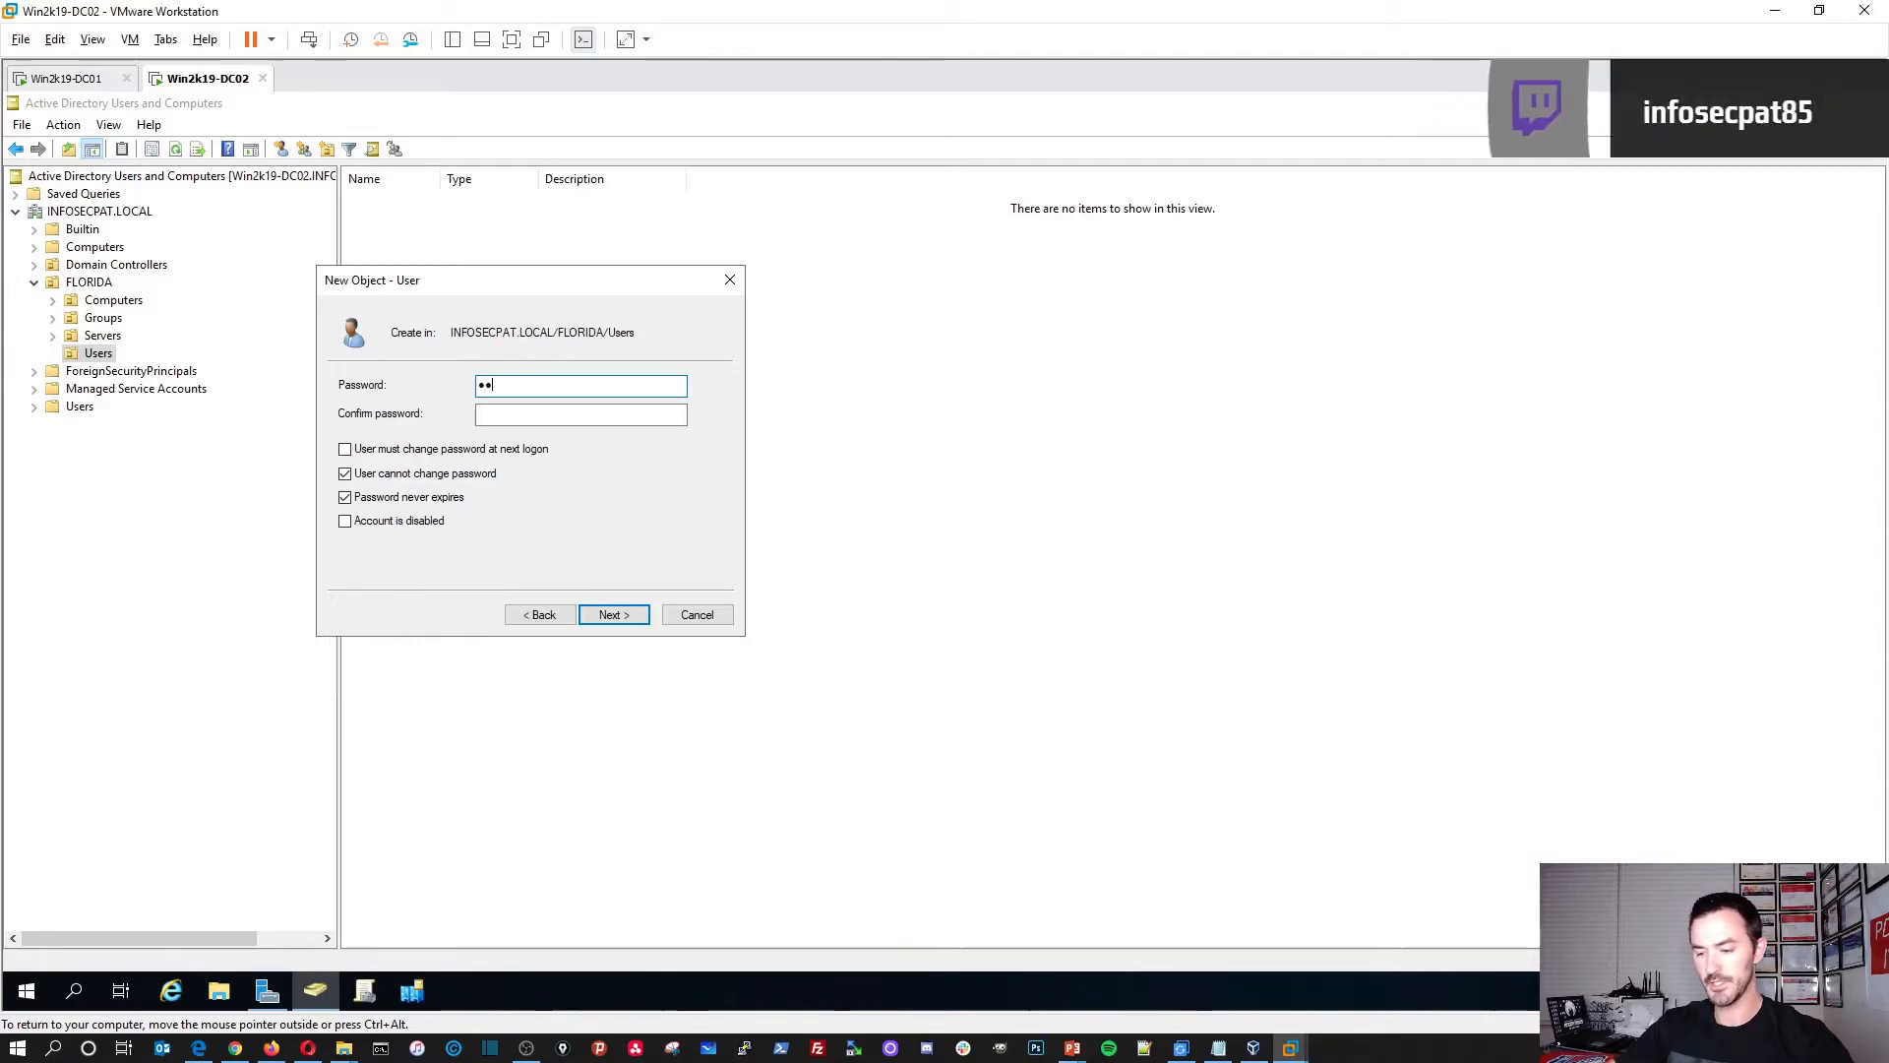
{"action": "type", "text": "•••••••••"}
{"action": "key", "text": "Tab"}
{"action": "type", "text": "•••••••••"}
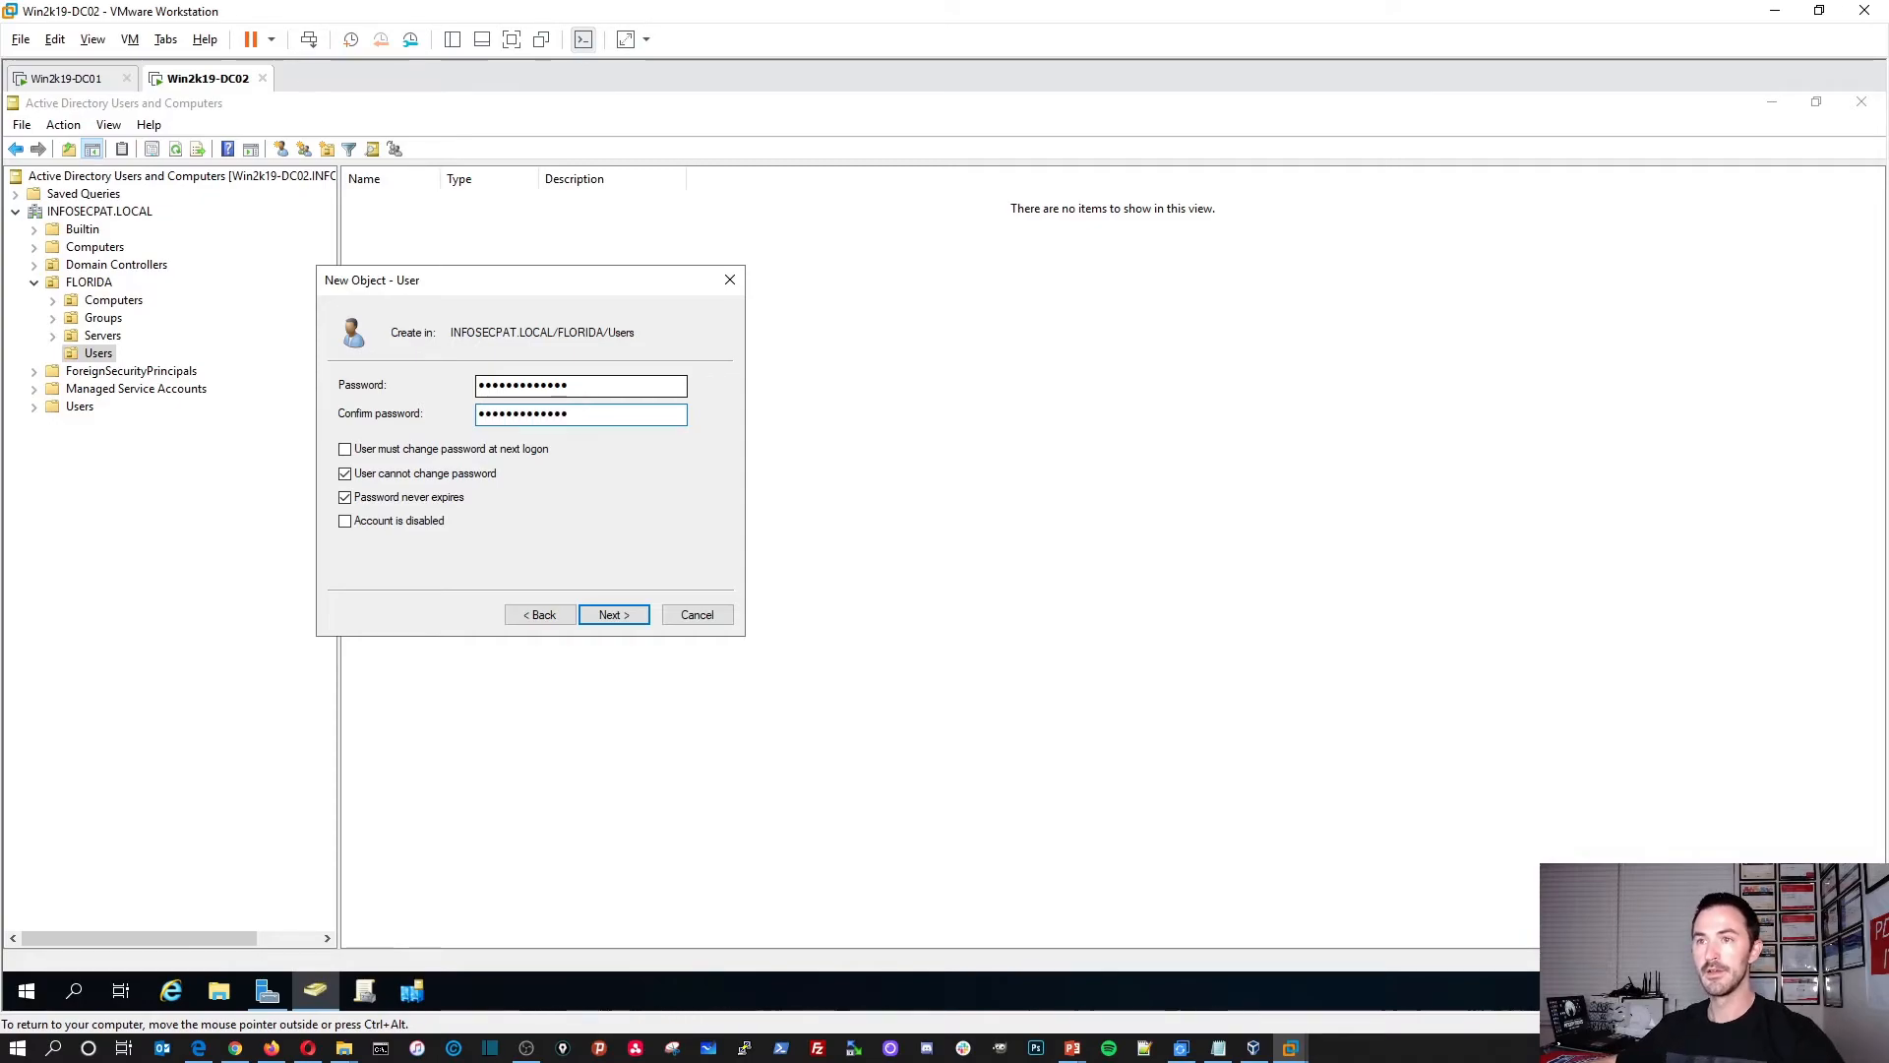
{"action": "left_click", "coordinate": [601, 620]}
{"action": "left_click", "coordinate": [618, 617]}
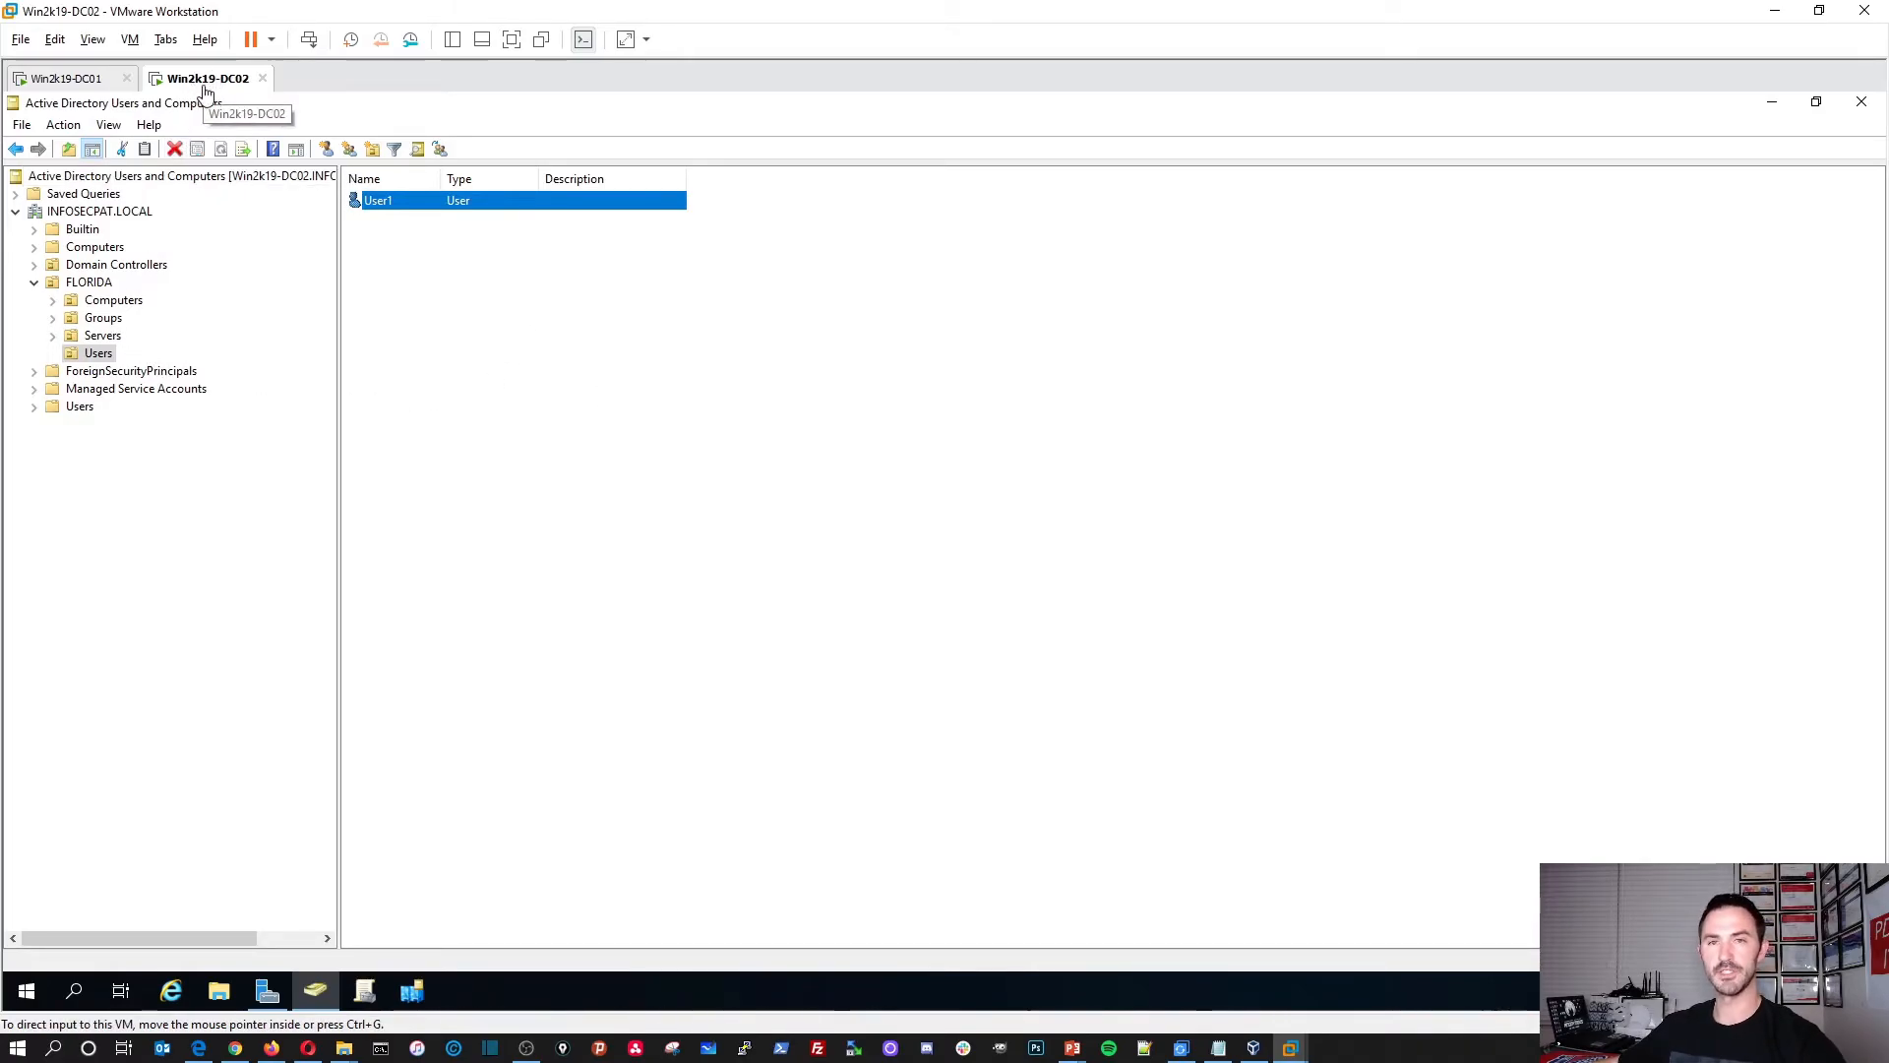
Step: On DC01, close Command Prompt and open FLORIDA > Users in Active Directory Users and Computers
{"action": "left_click", "coordinate": [91, 81]}
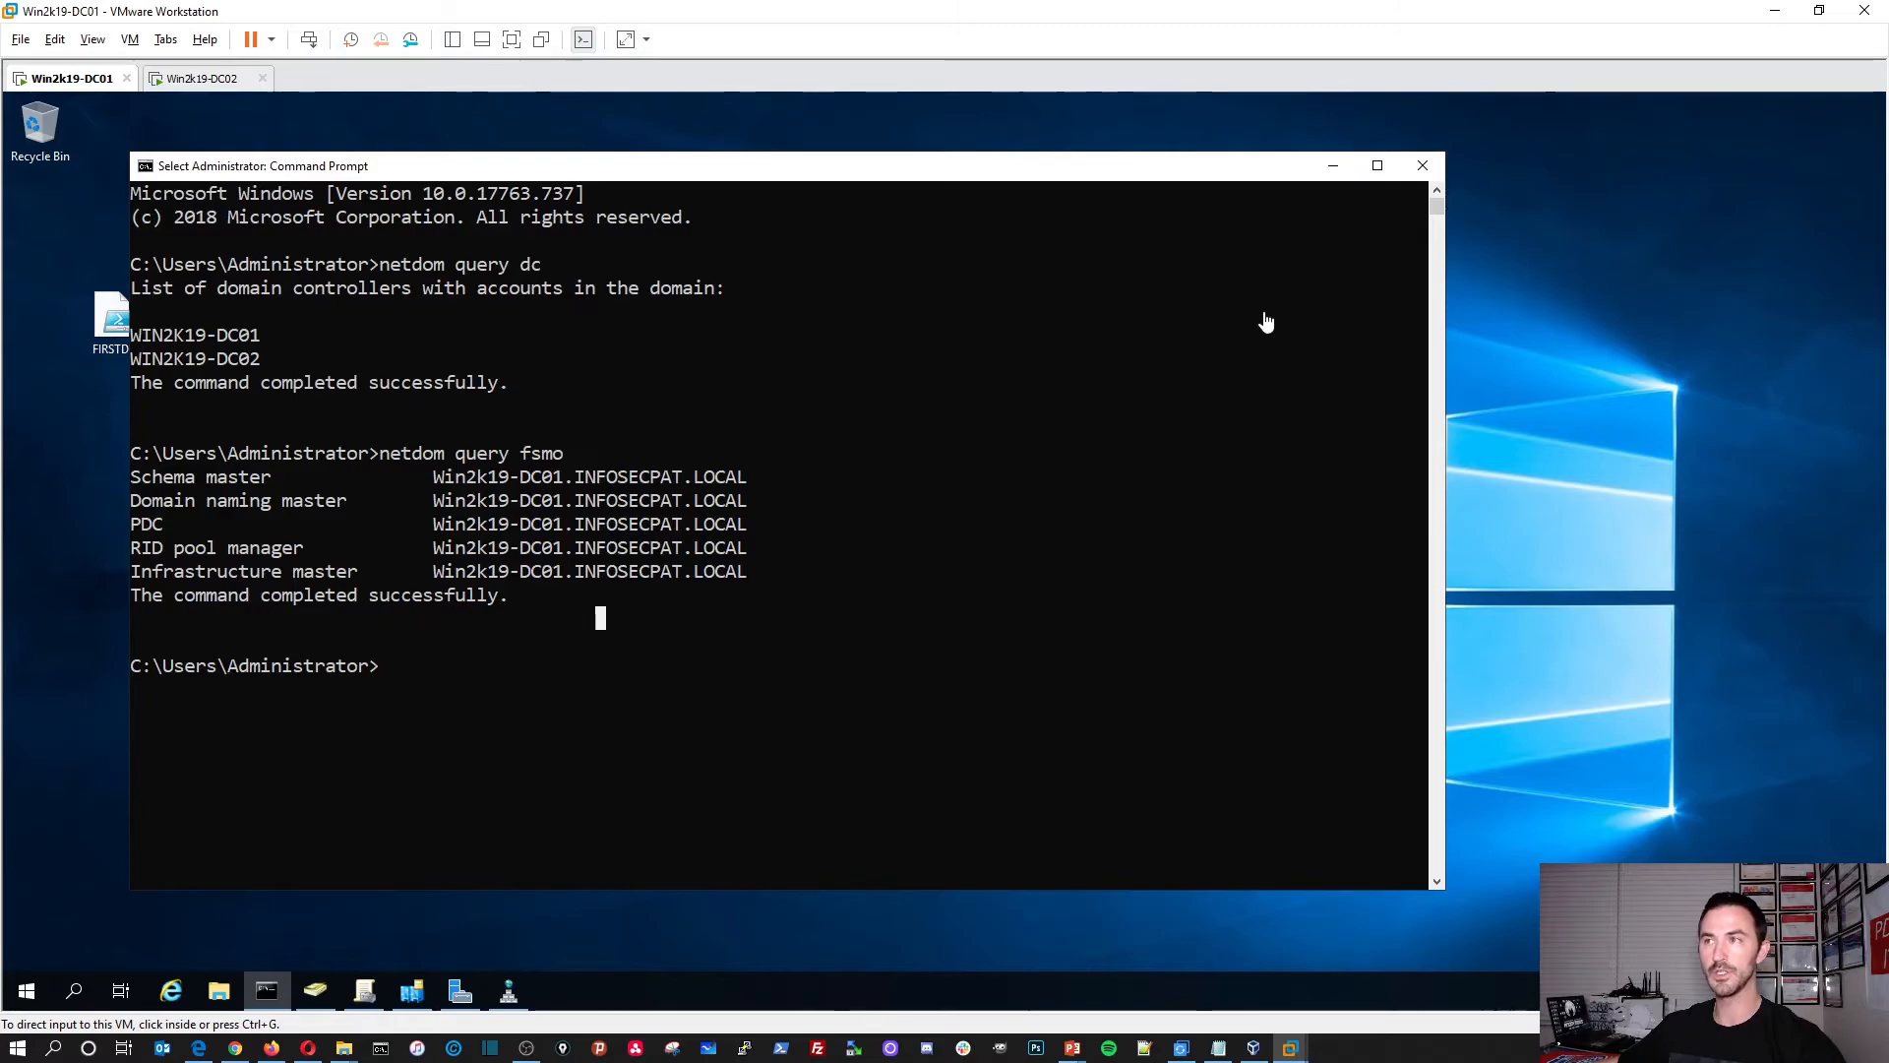
{"action": "left_click", "coordinate": [1421, 168]}
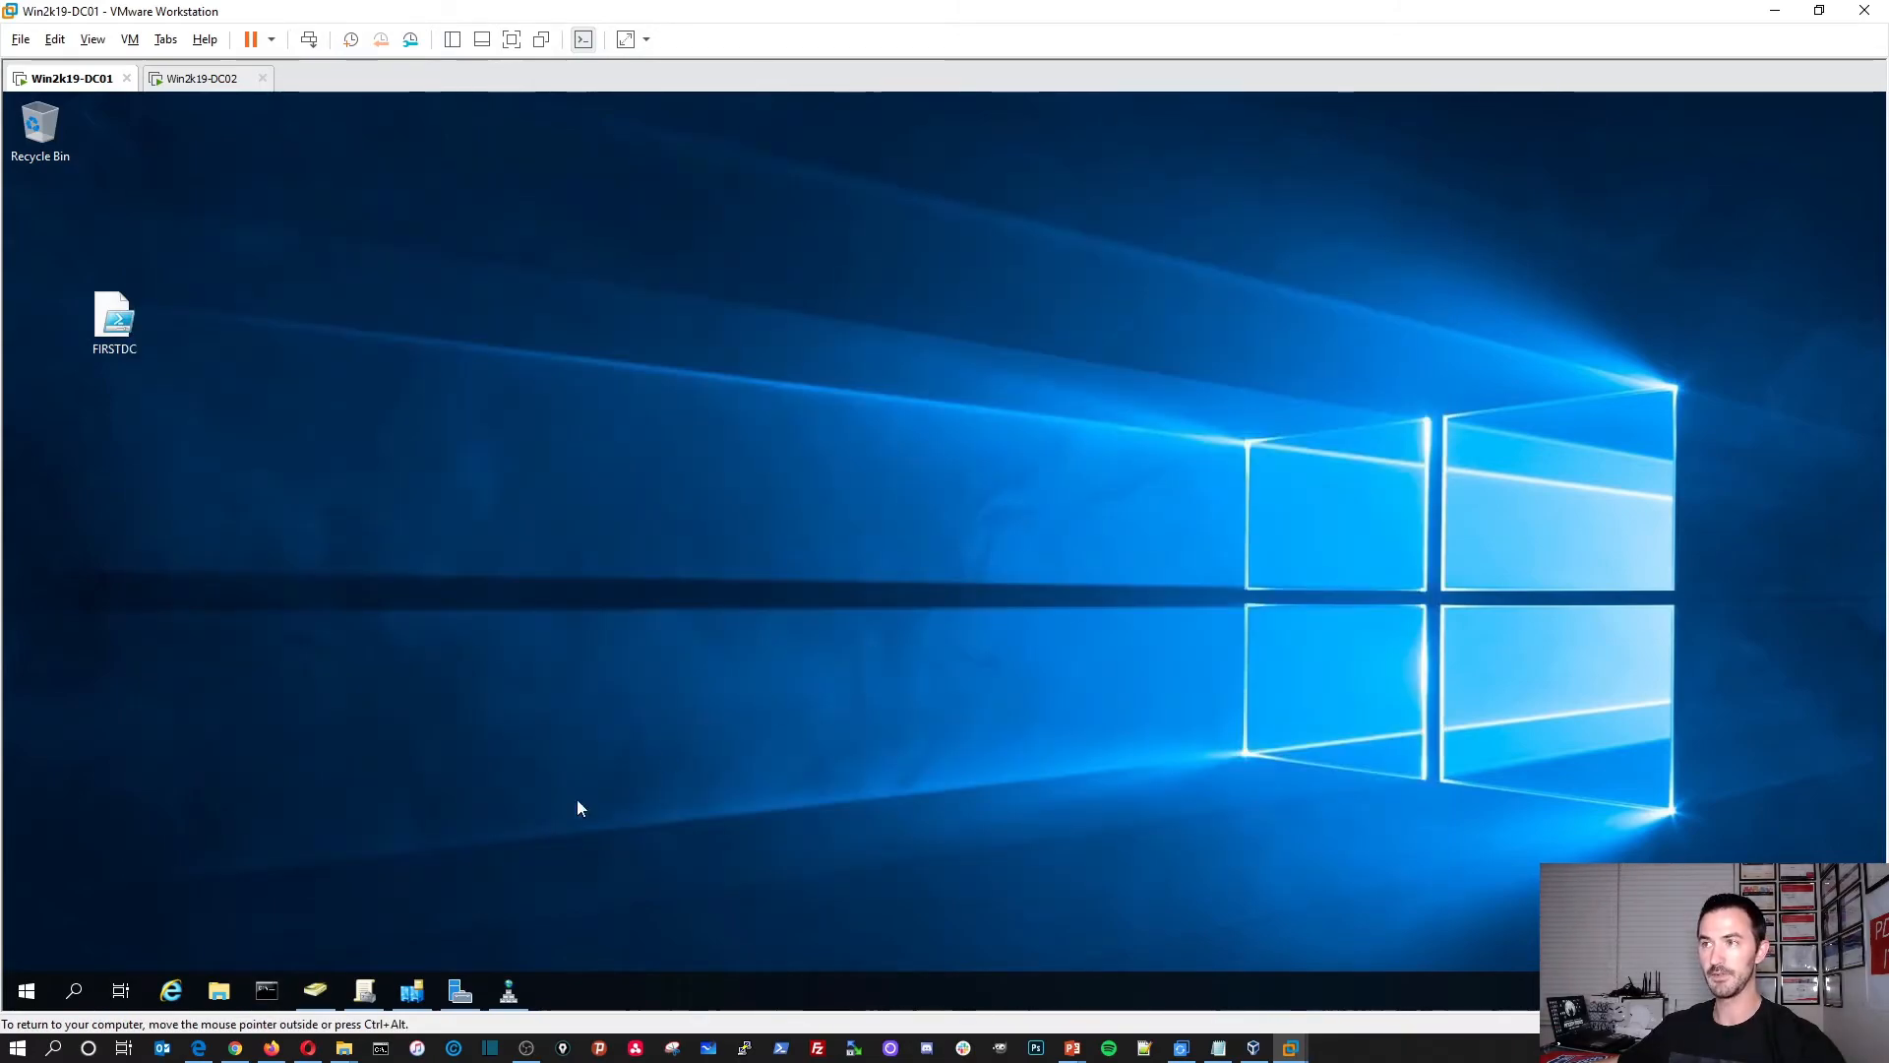
{"action": "left_click", "coordinate": [315, 991]}
{"action": "double_click", "coordinate": [320, 258]}
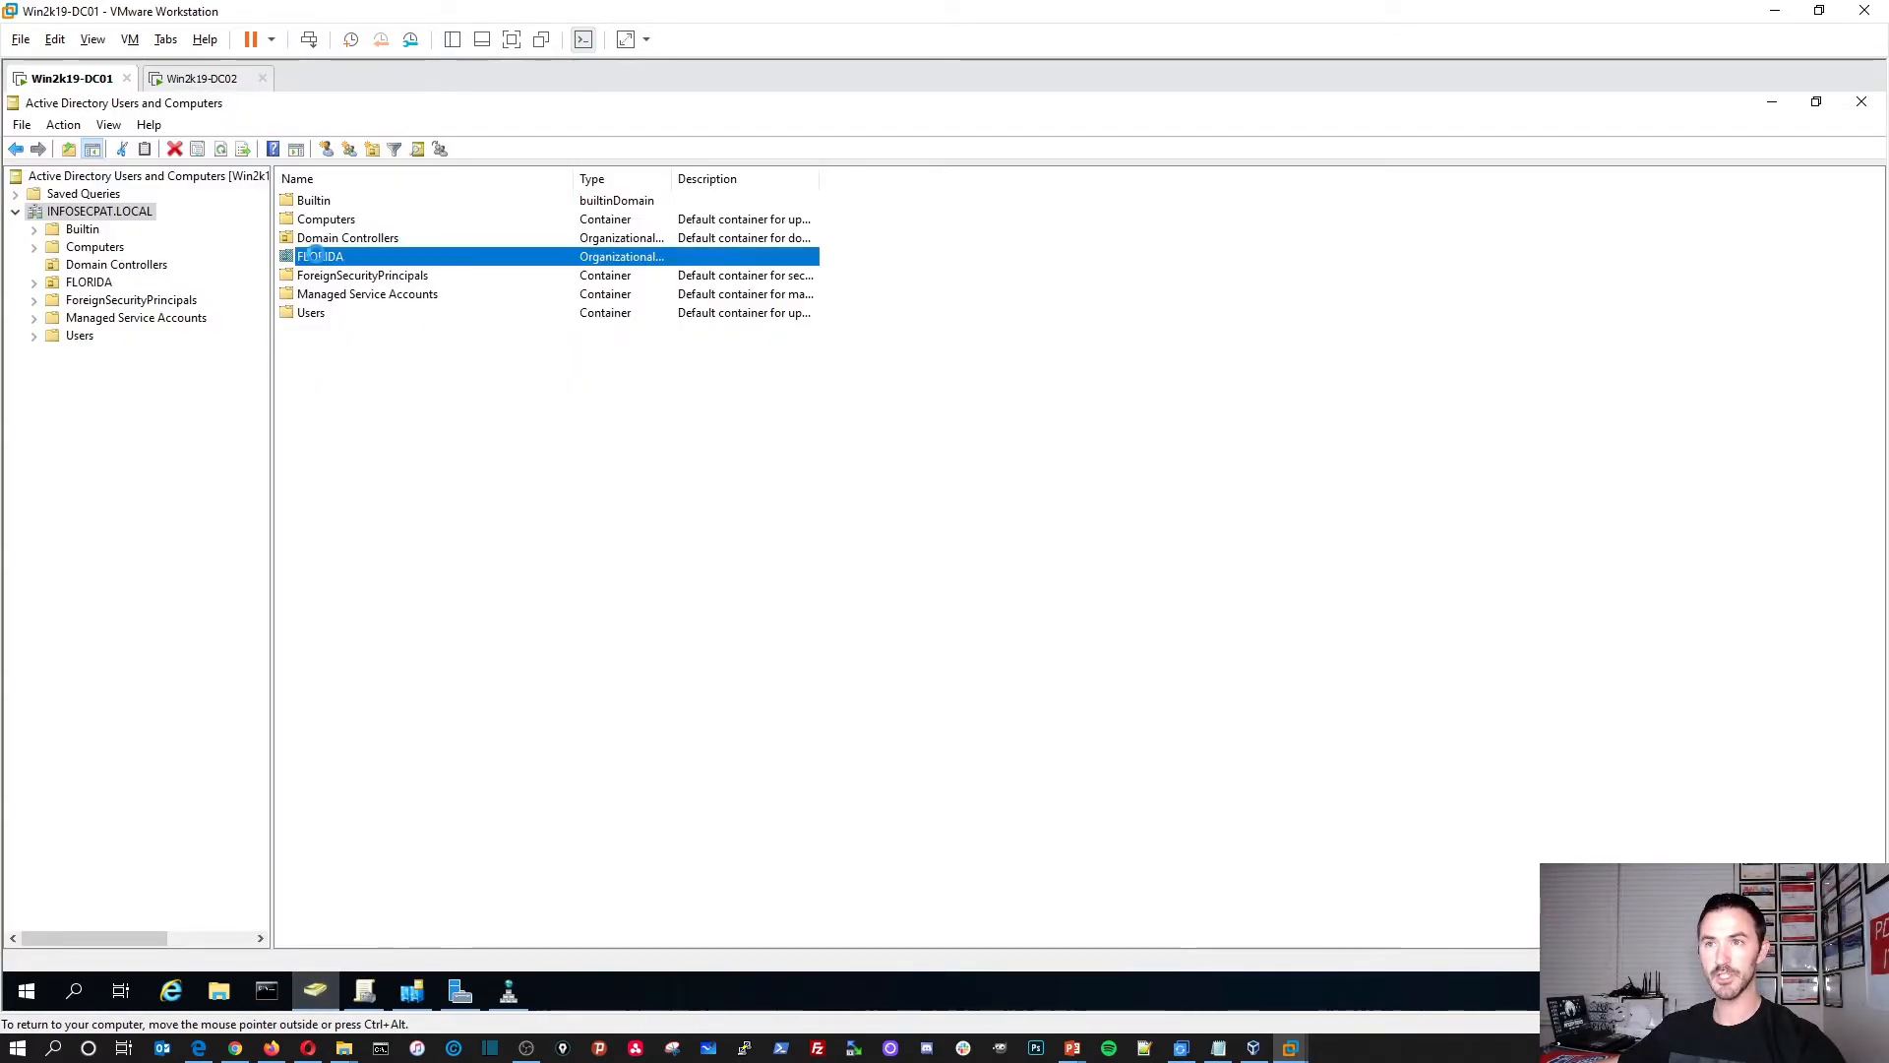
{"action": "double_click", "coordinate": [327, 259]}
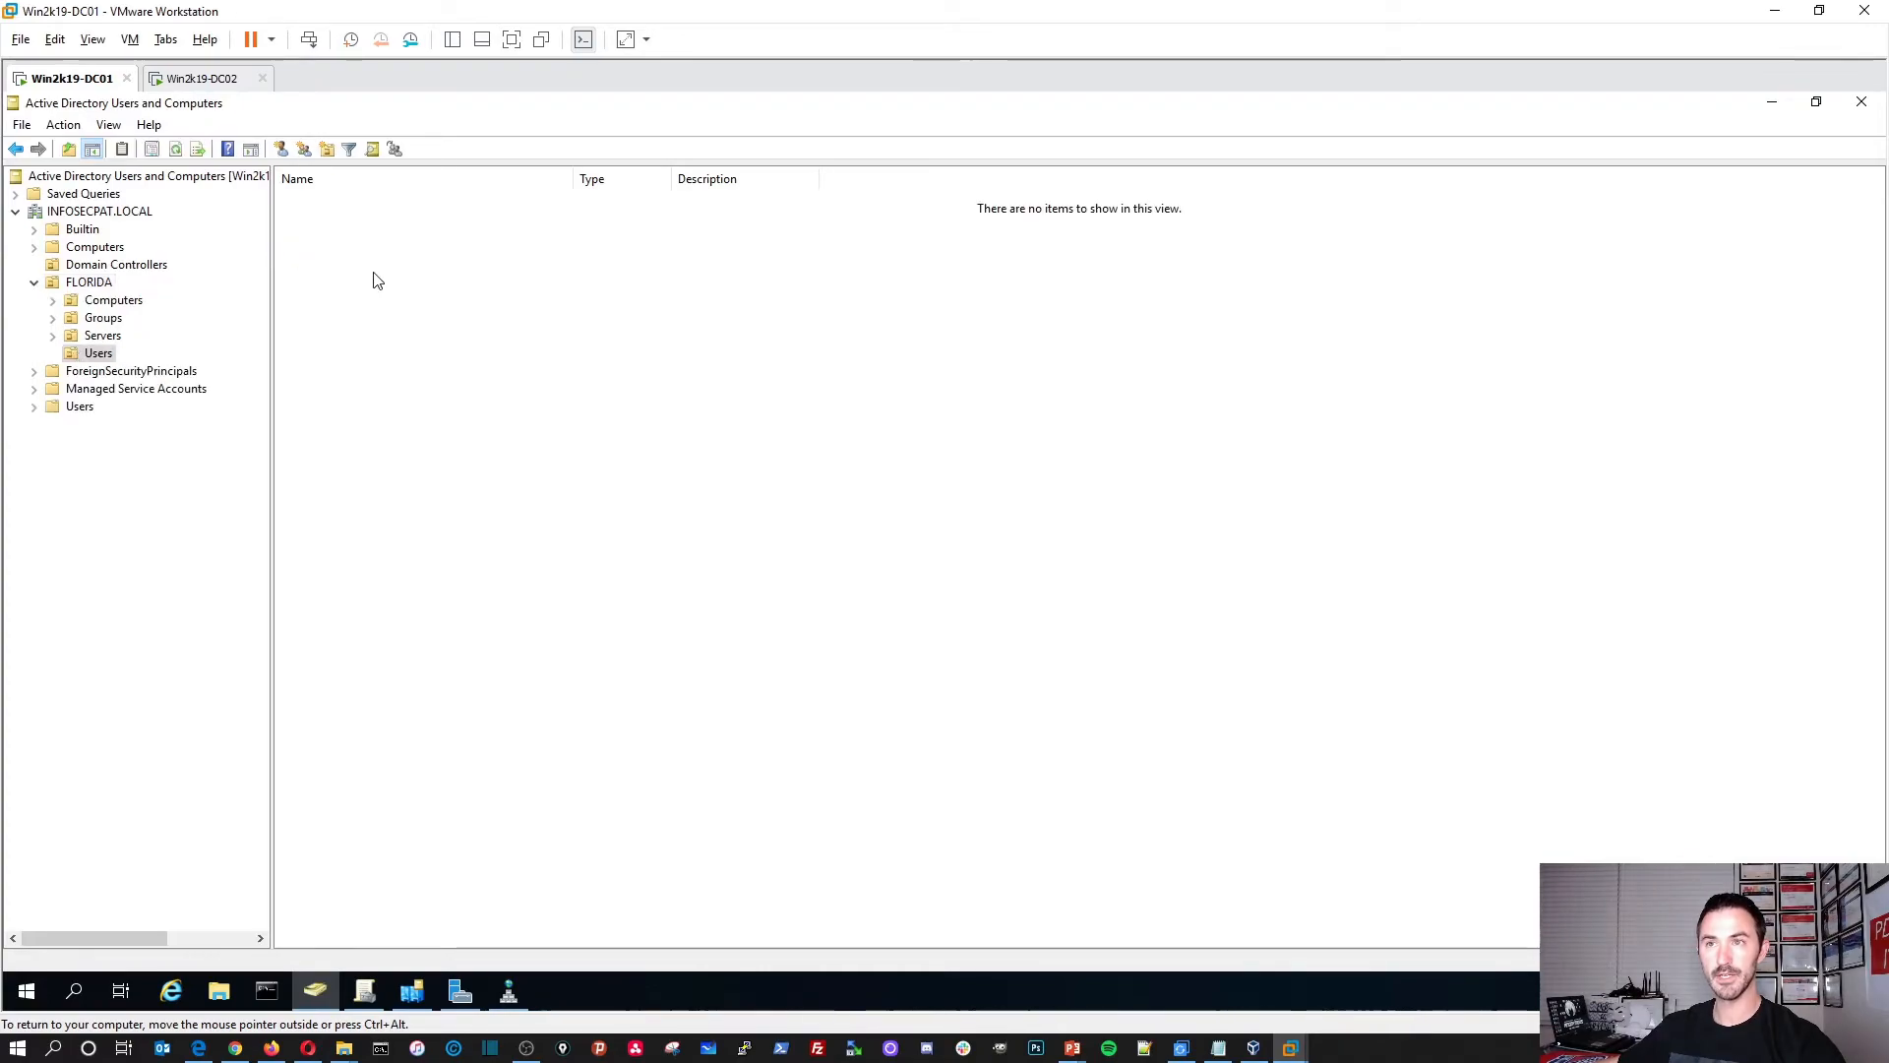
Step: Refresh DC01's FLORIDA Users OU twice, confirm it still lists no items, and return to DC02
{"action": "right_click", "coordinate": [451, 316]}
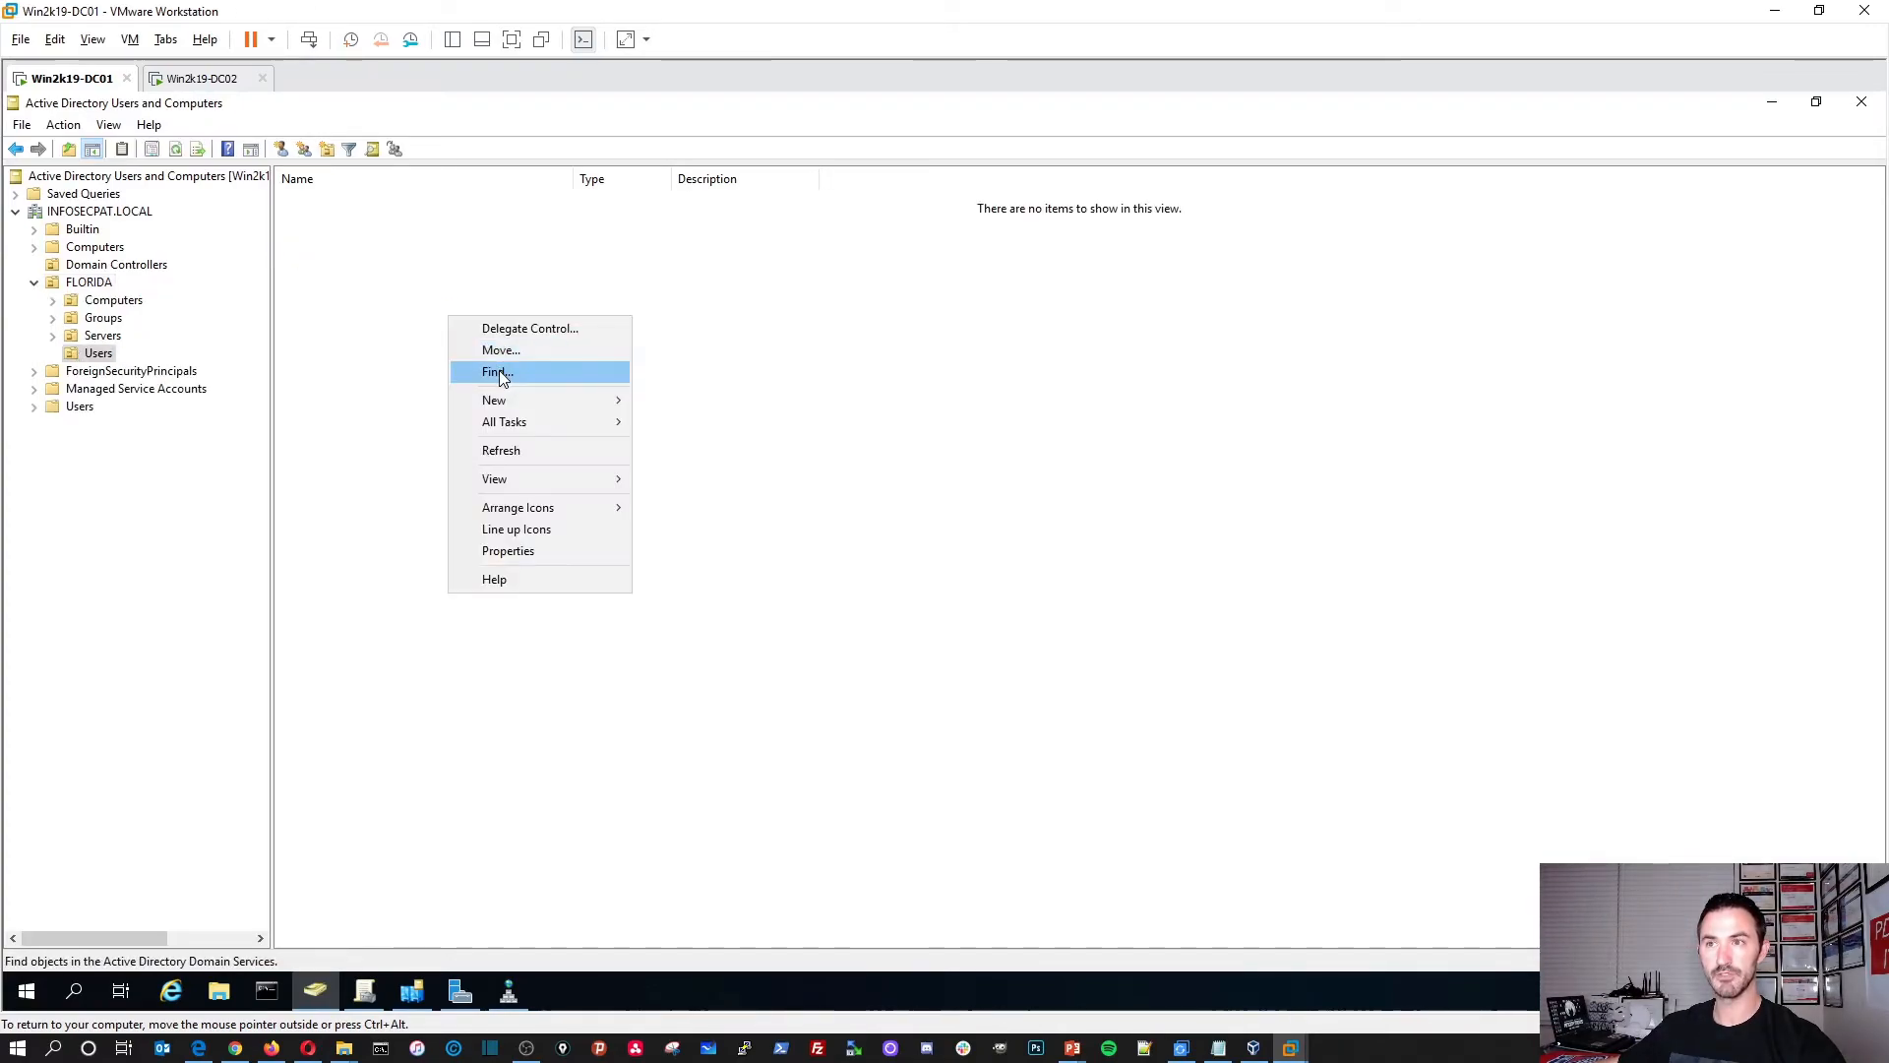
{"action": "left_click", "coordinate": [510, 452]}
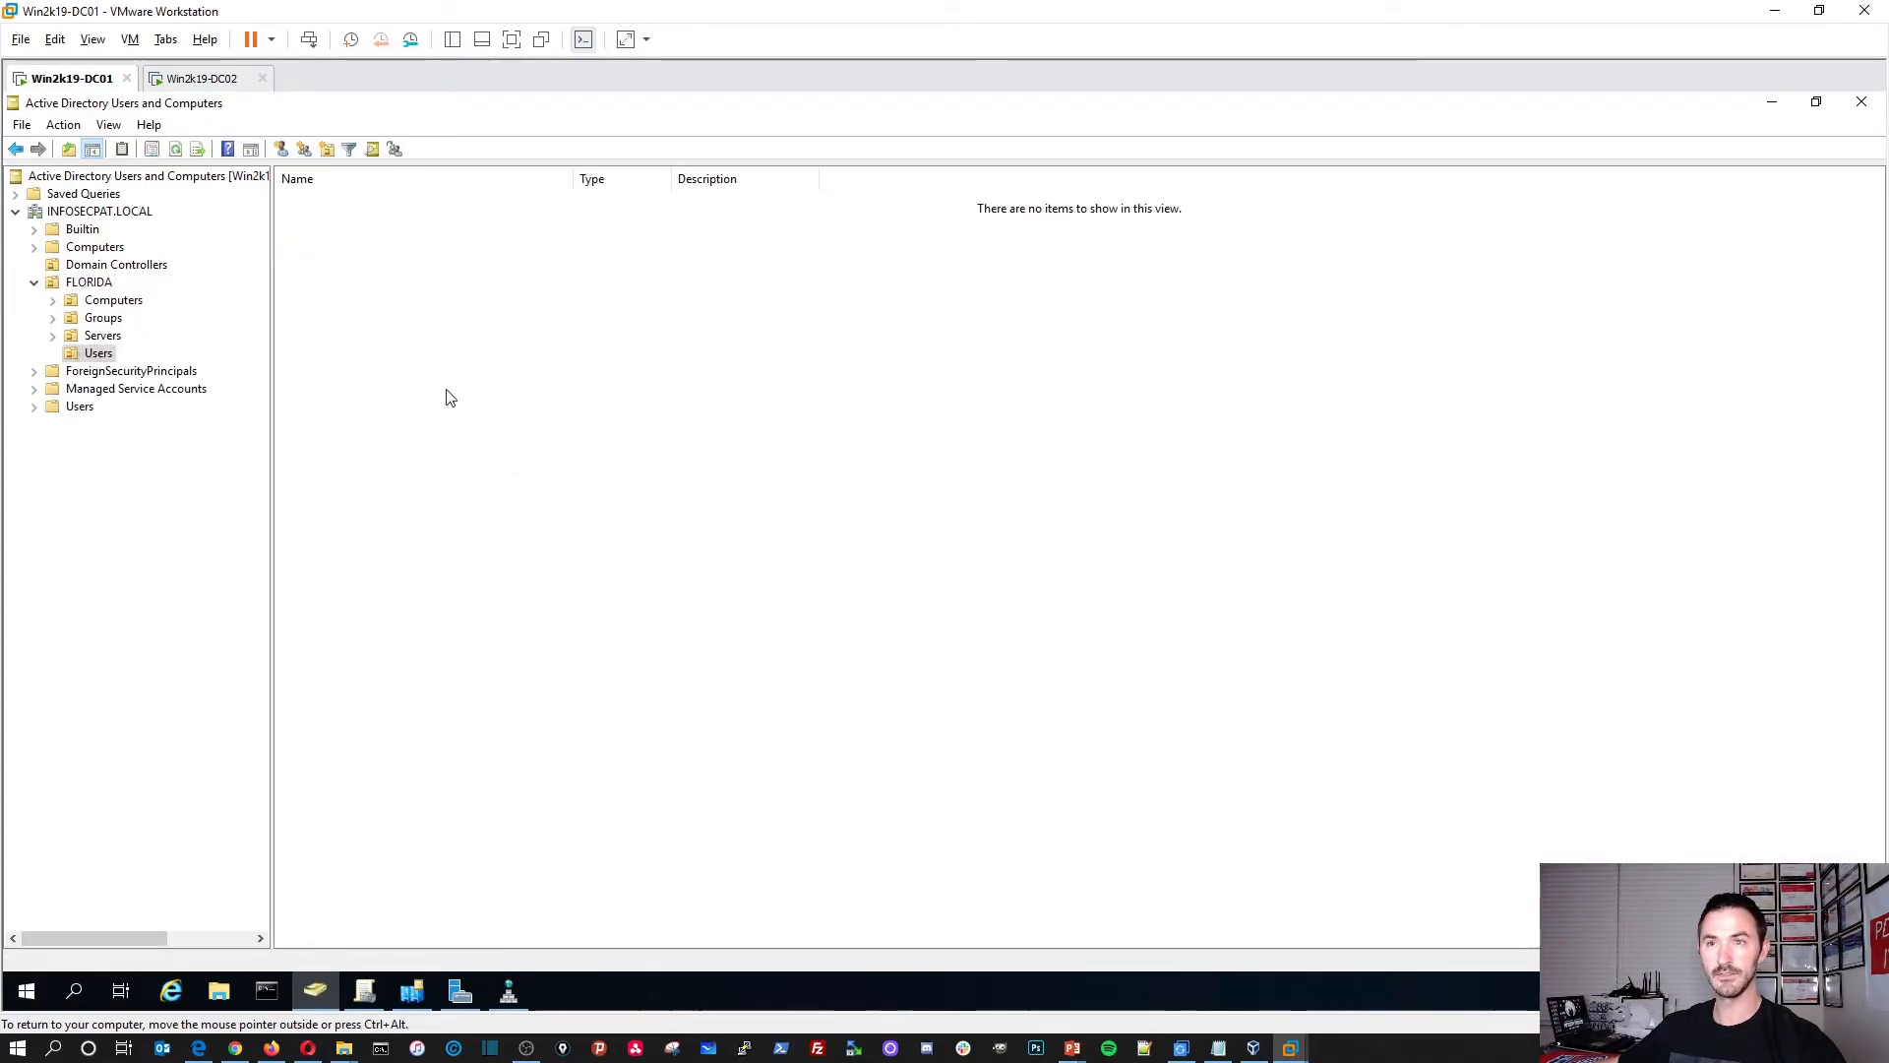
{"action": "right_click", "coordinate": [382, 313]}
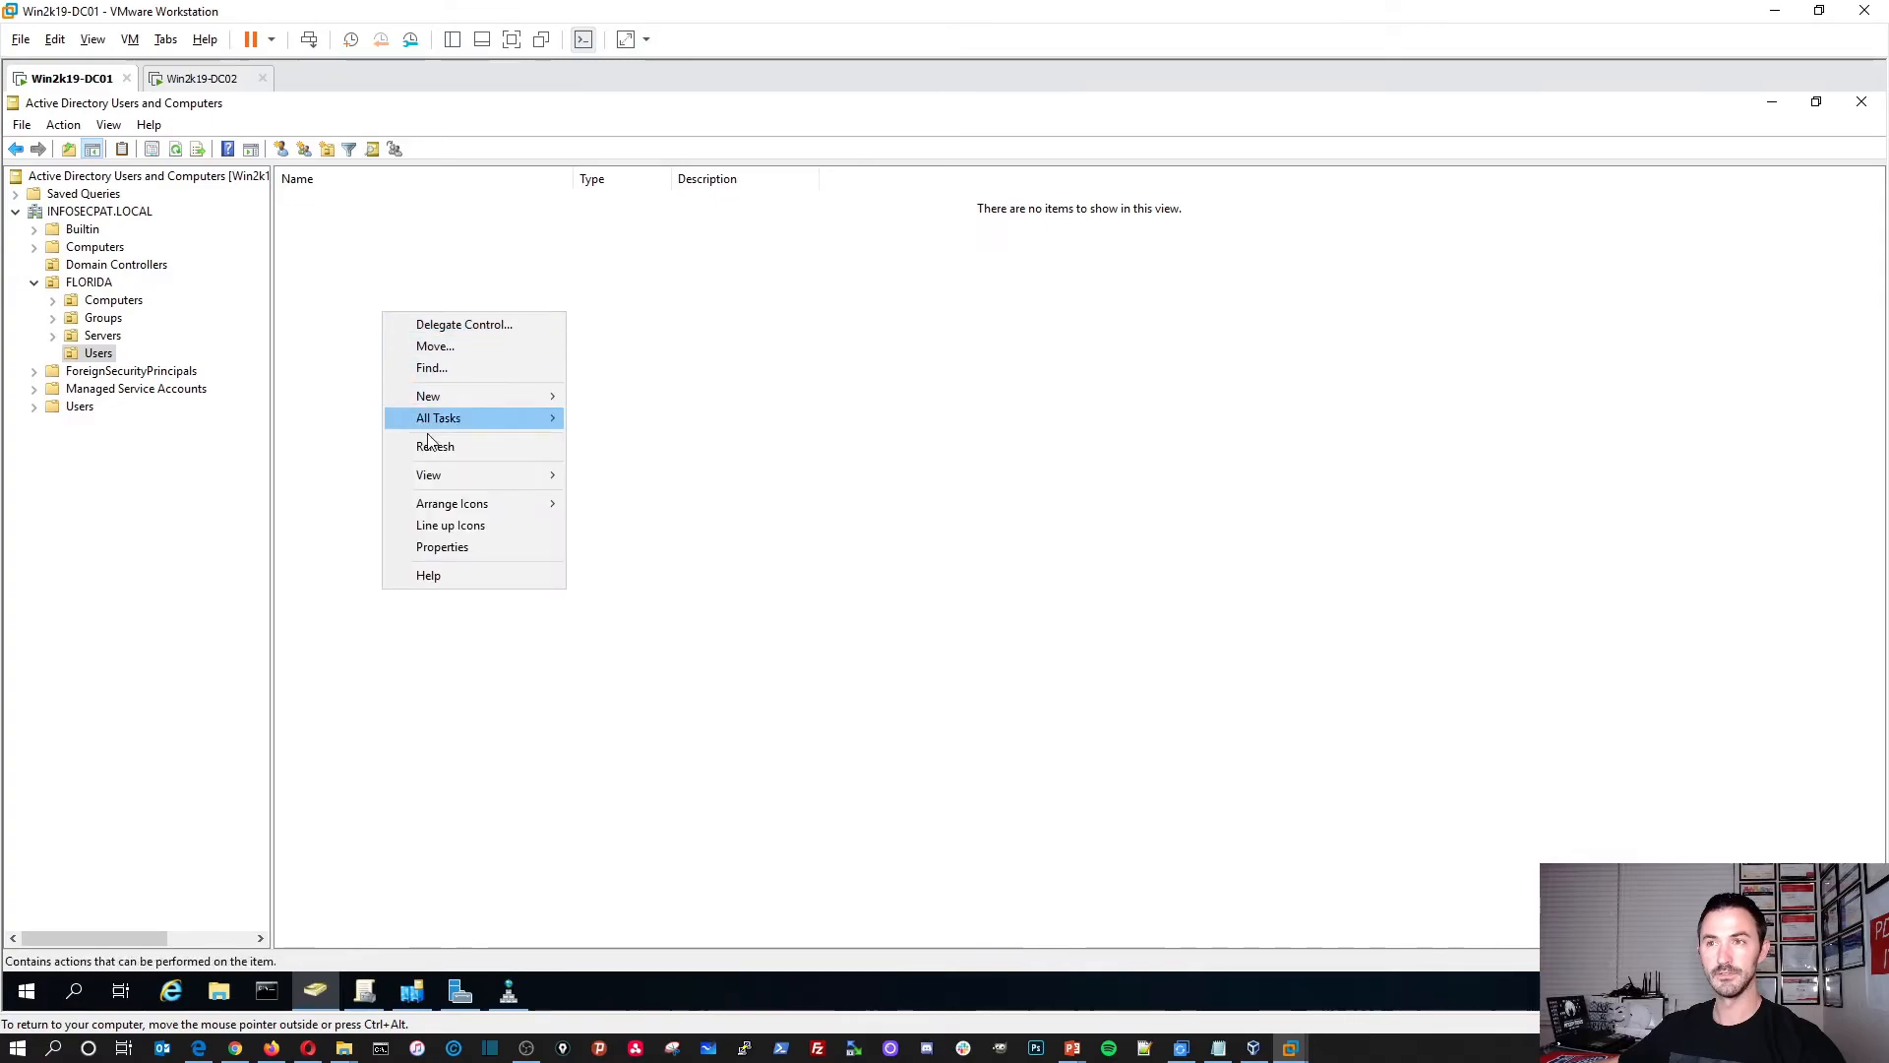
{"action": "left_click", "coordinate": [443, 451]}
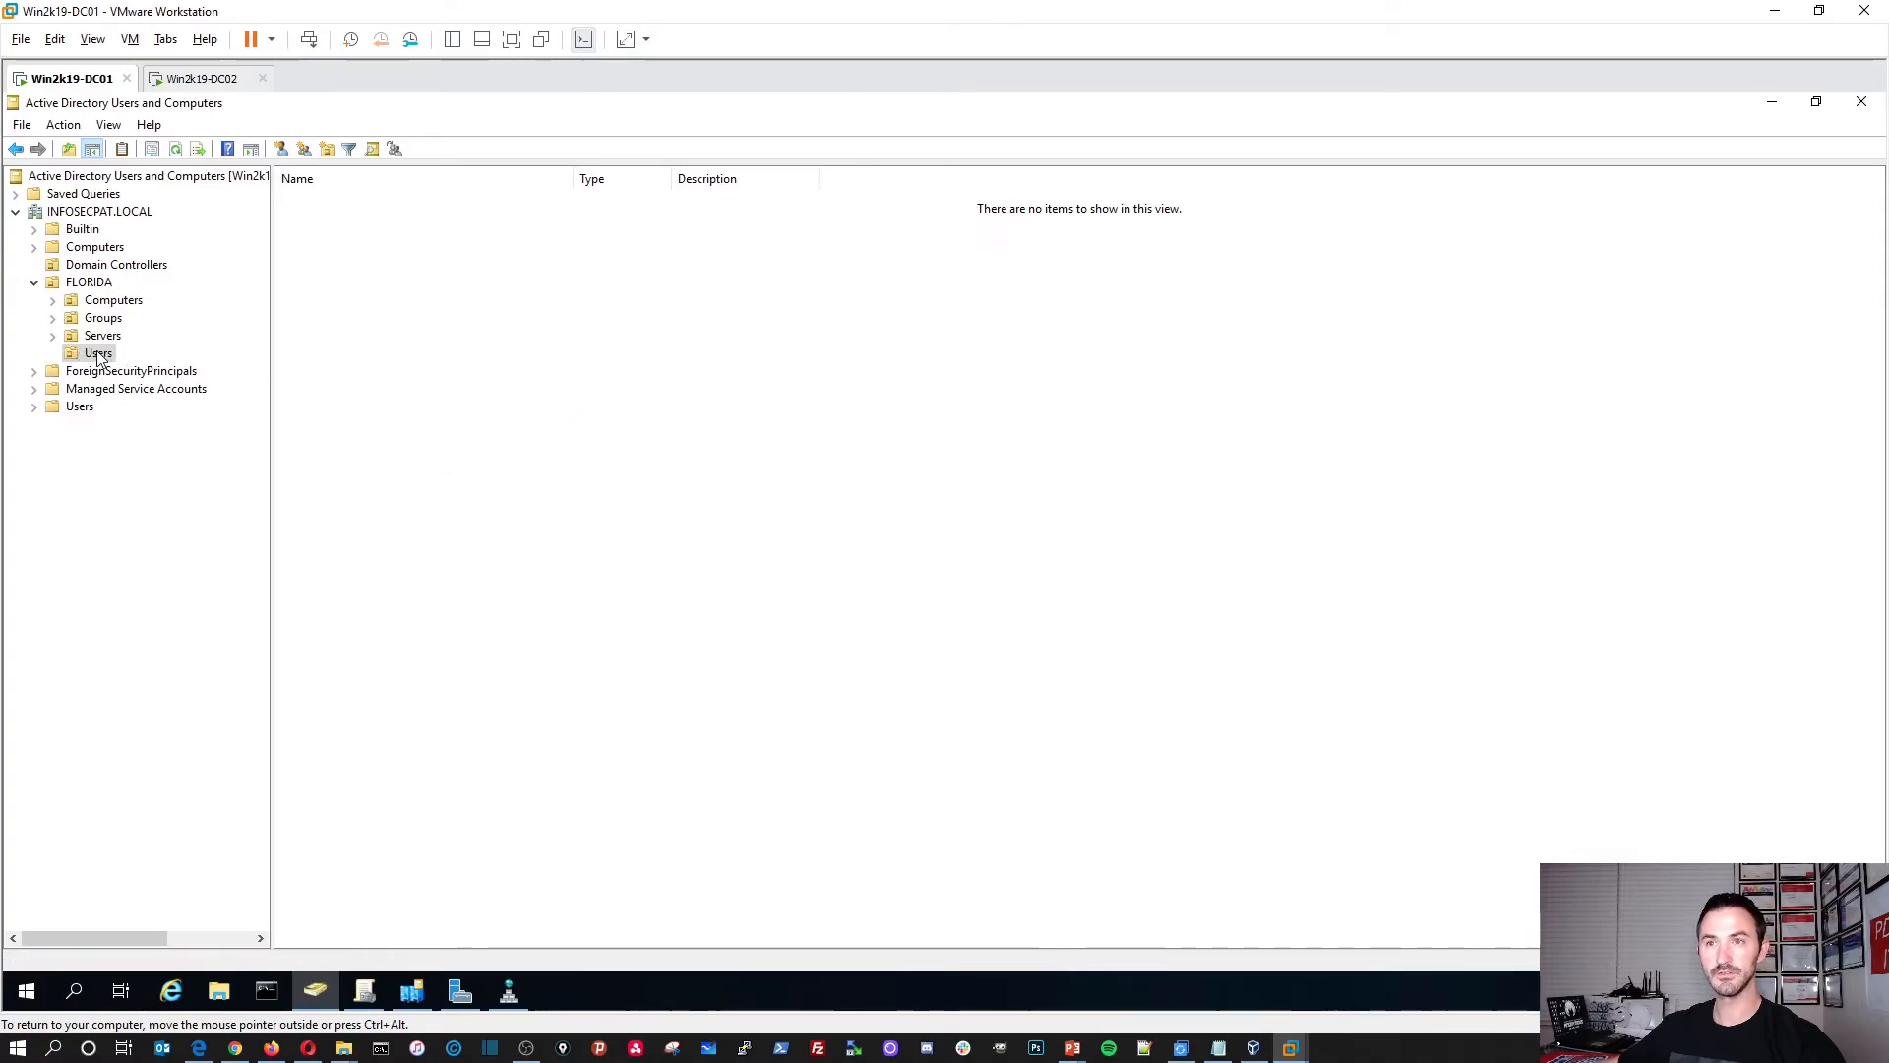
{"action": "right_click", "coordinate": [578, 399]}
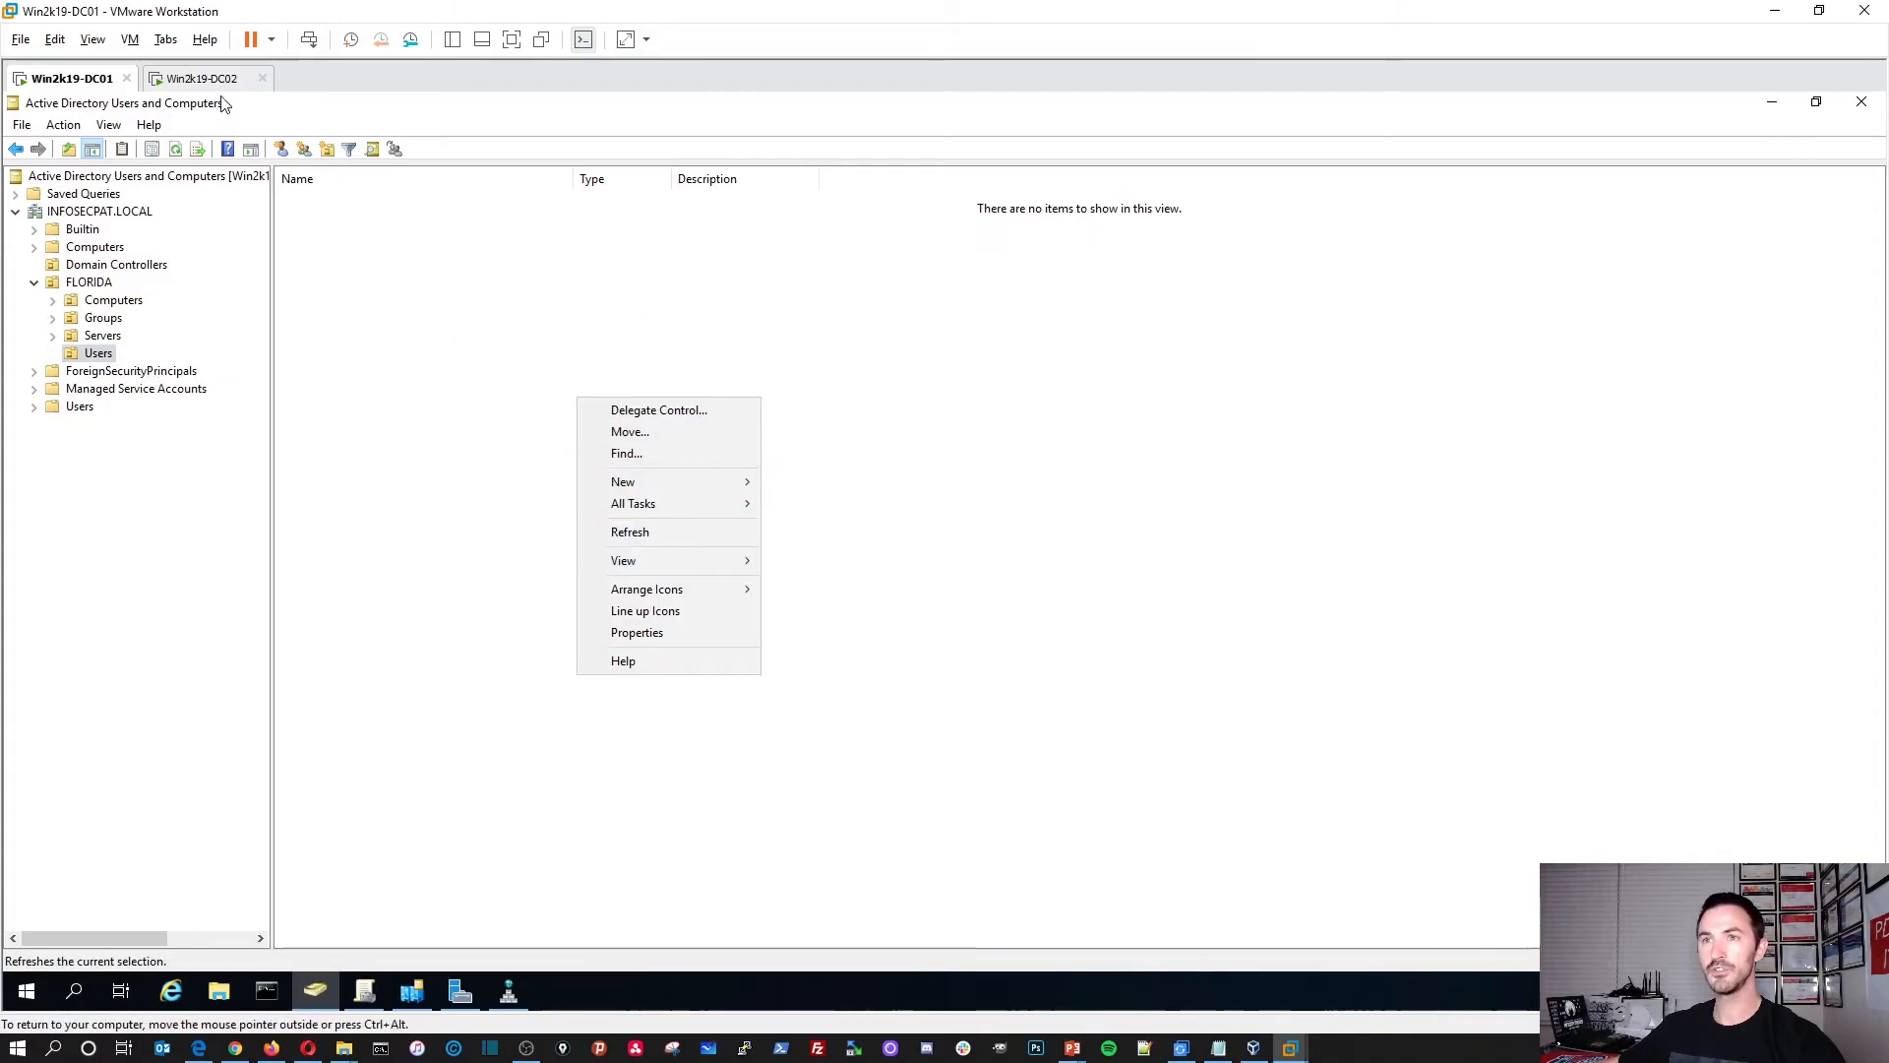
{"action": "left_click", "coordinate": [201, 77]}
Step: On DC02, select User1 and refresh the FLORIDA Users OU listing
{"action": "left_click", "coordinate": [421, 232]}
{"action": "left_click", "coordinate": [402, 205]}
{"action": "right_click", "coordinate": [453, 386]}
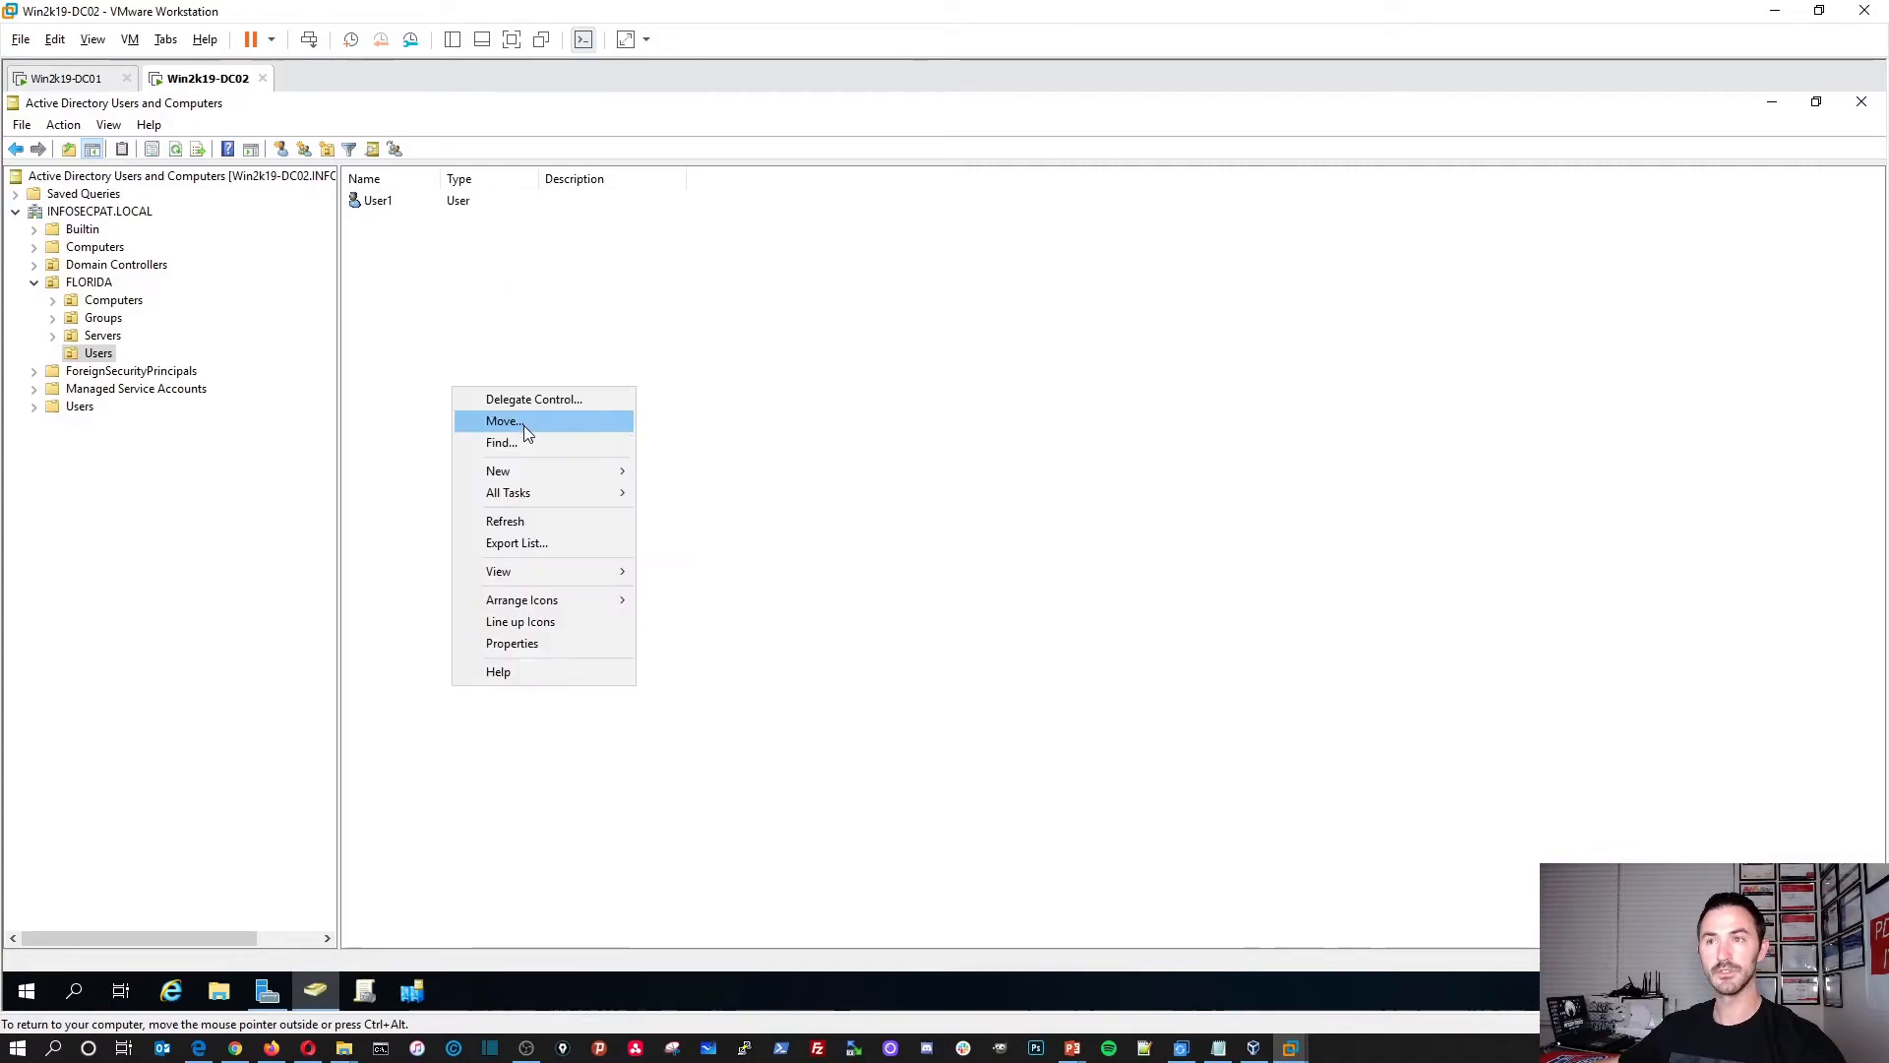
{"action": "left_click", "coordinate": [516, 532]}
Step: On DC01, refresh the Users OU and the whole INFOSECPAT.LOCAL domain
{"action": "left_click", "coordinate": [90, 77]}
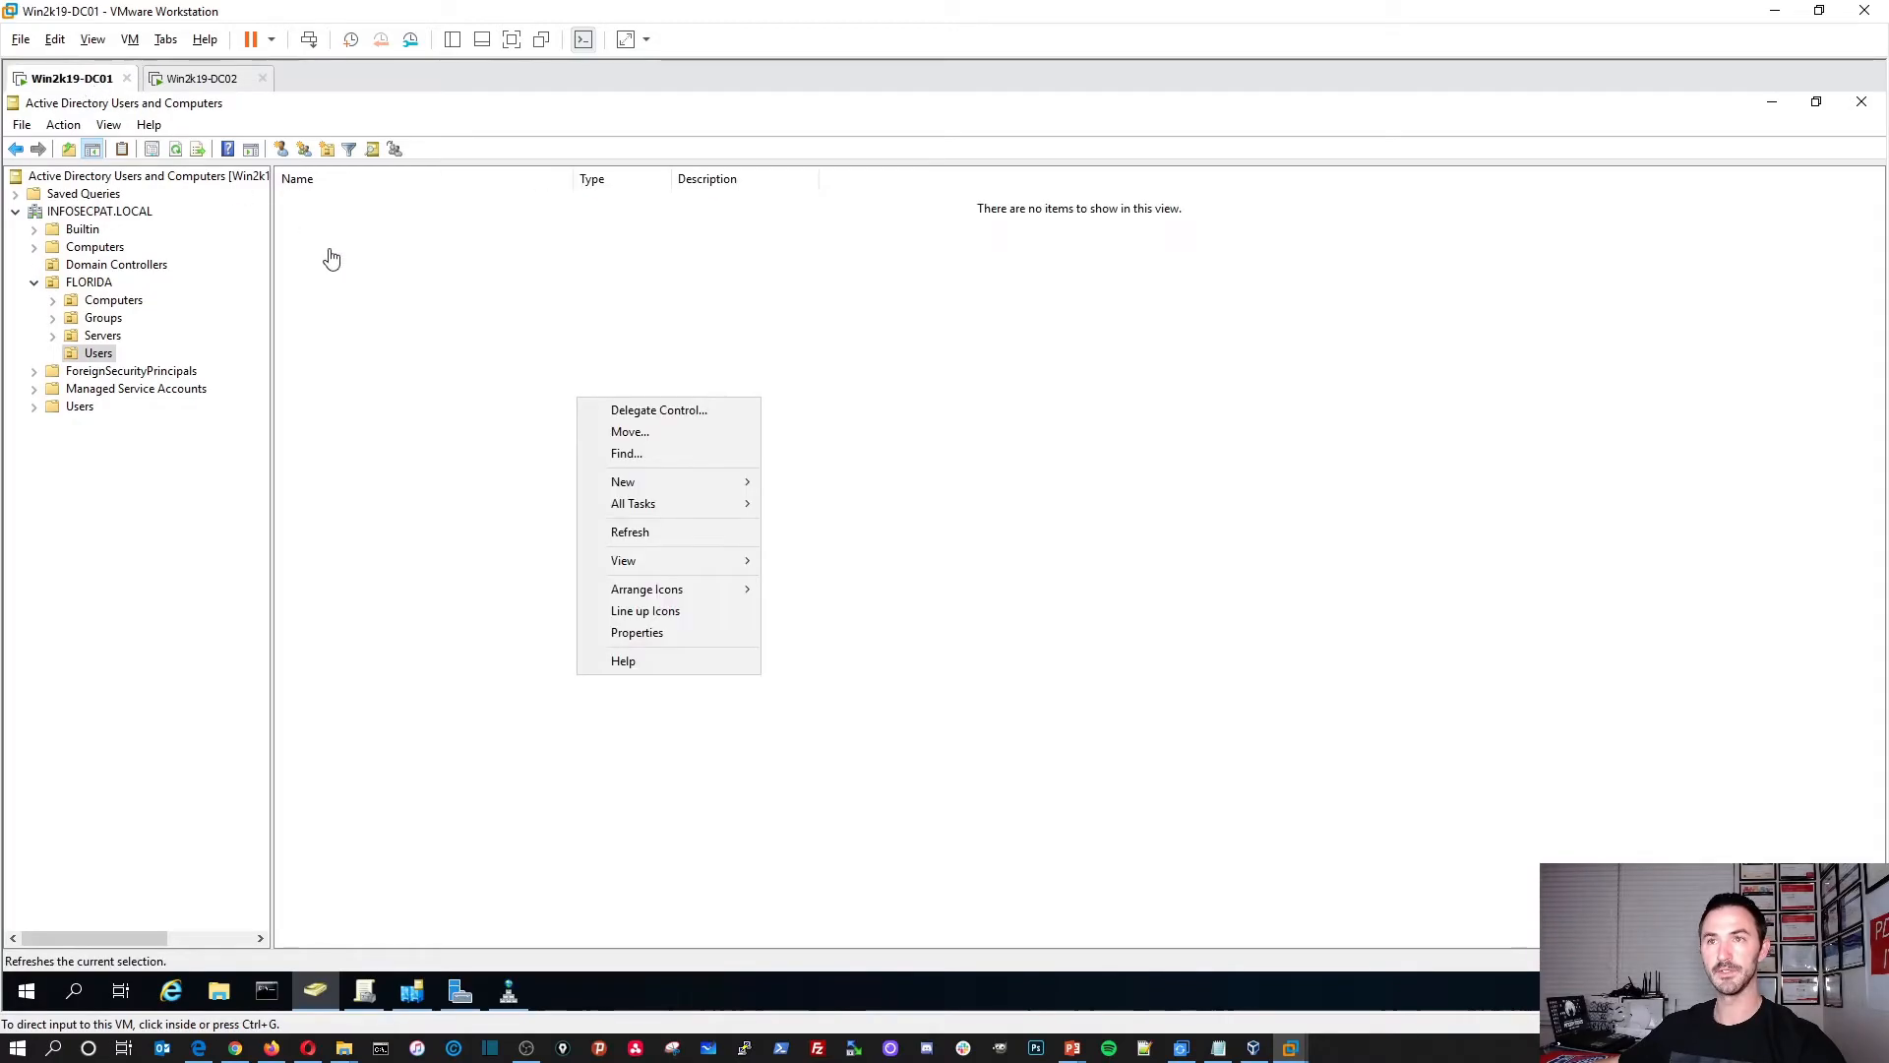
{"action": "right_click", "coordinate": [431, 396]}
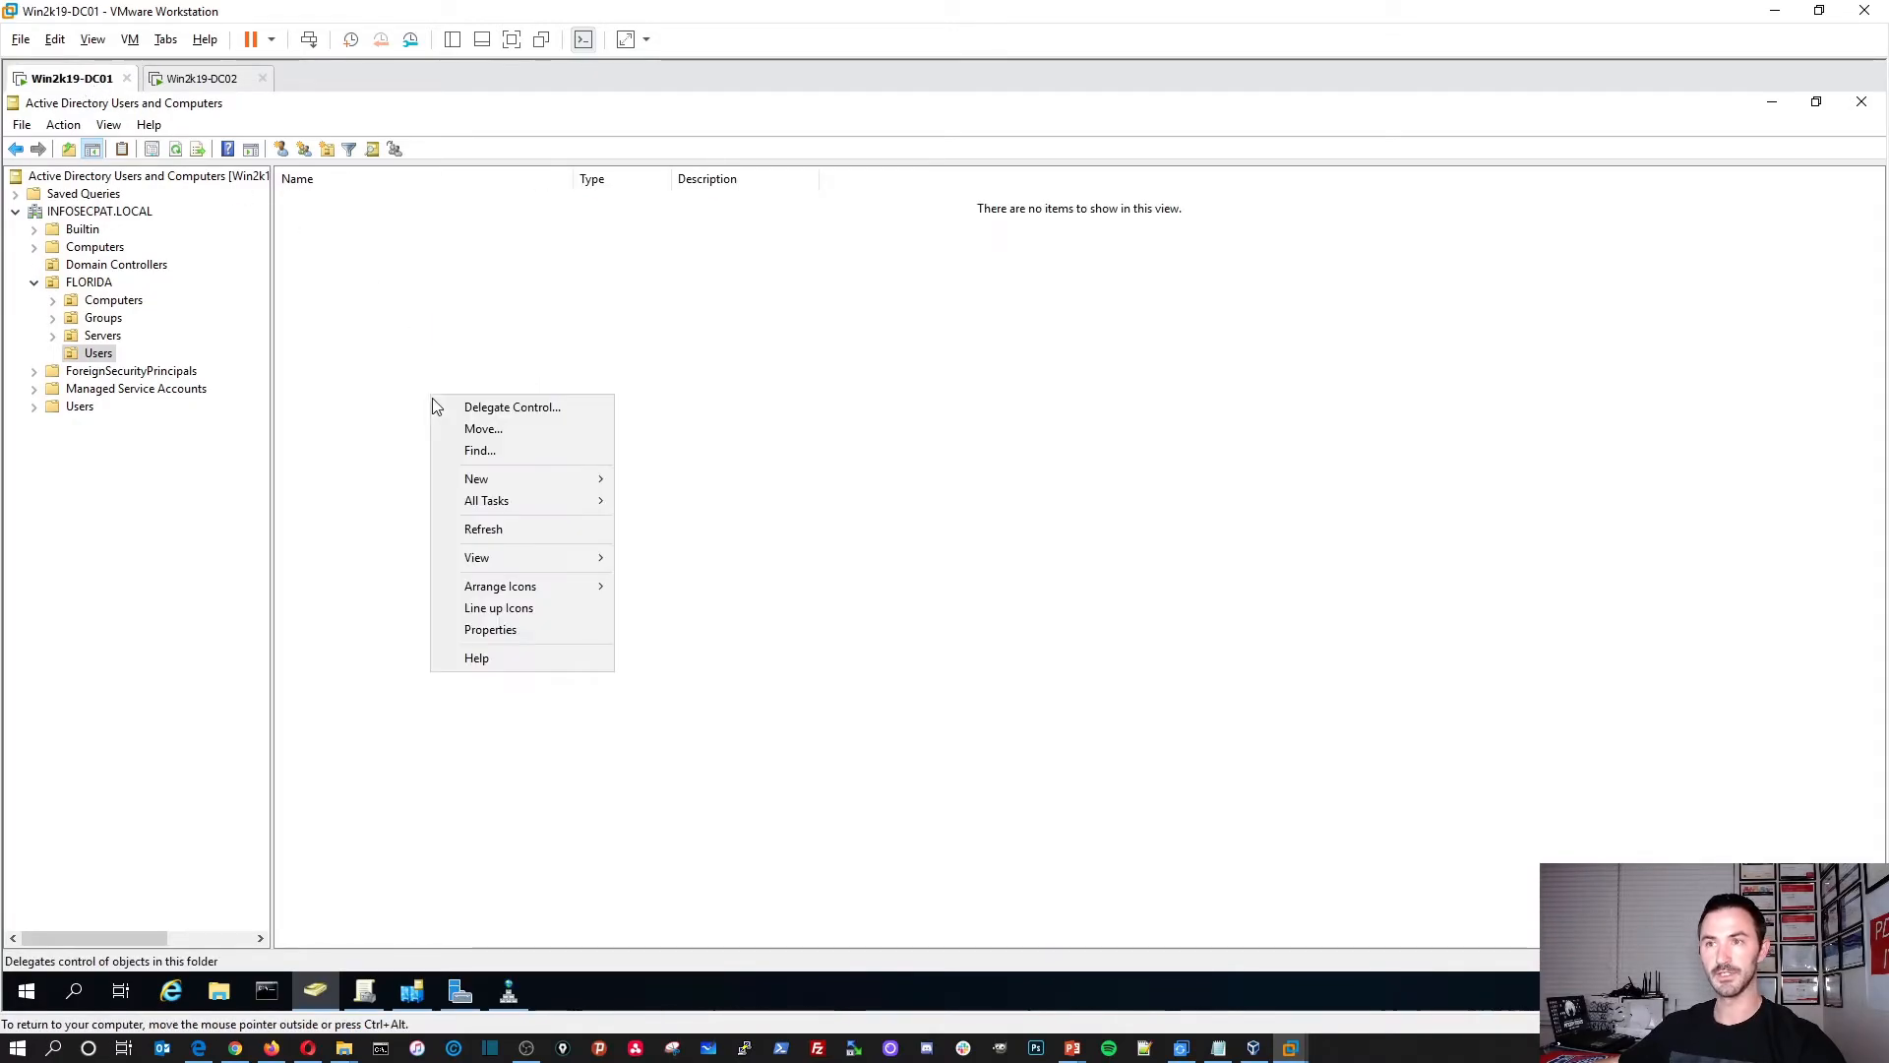
{"action": "left_click", "coordinate": [462, 528]}
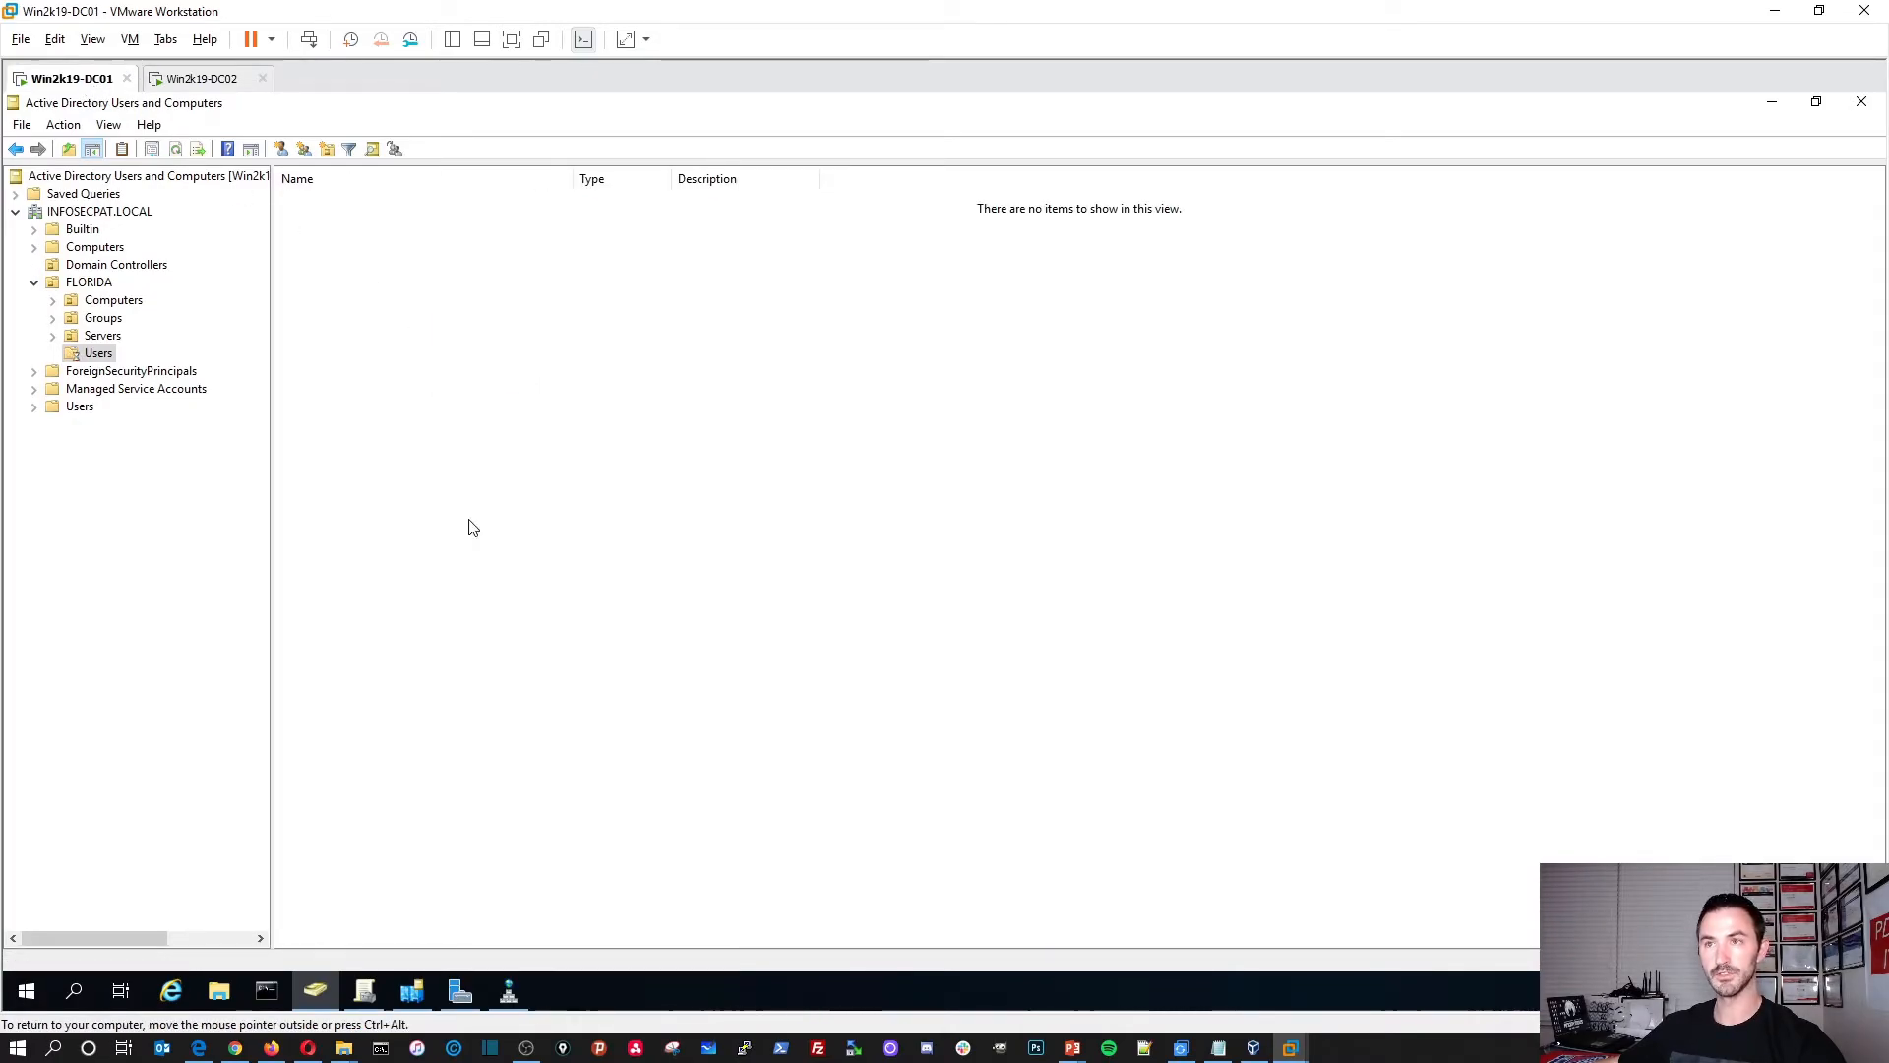
{"action": "right_click", "coordinate": [86, 212]}
{"action": "left_click", "coordinate": [147, 414]}
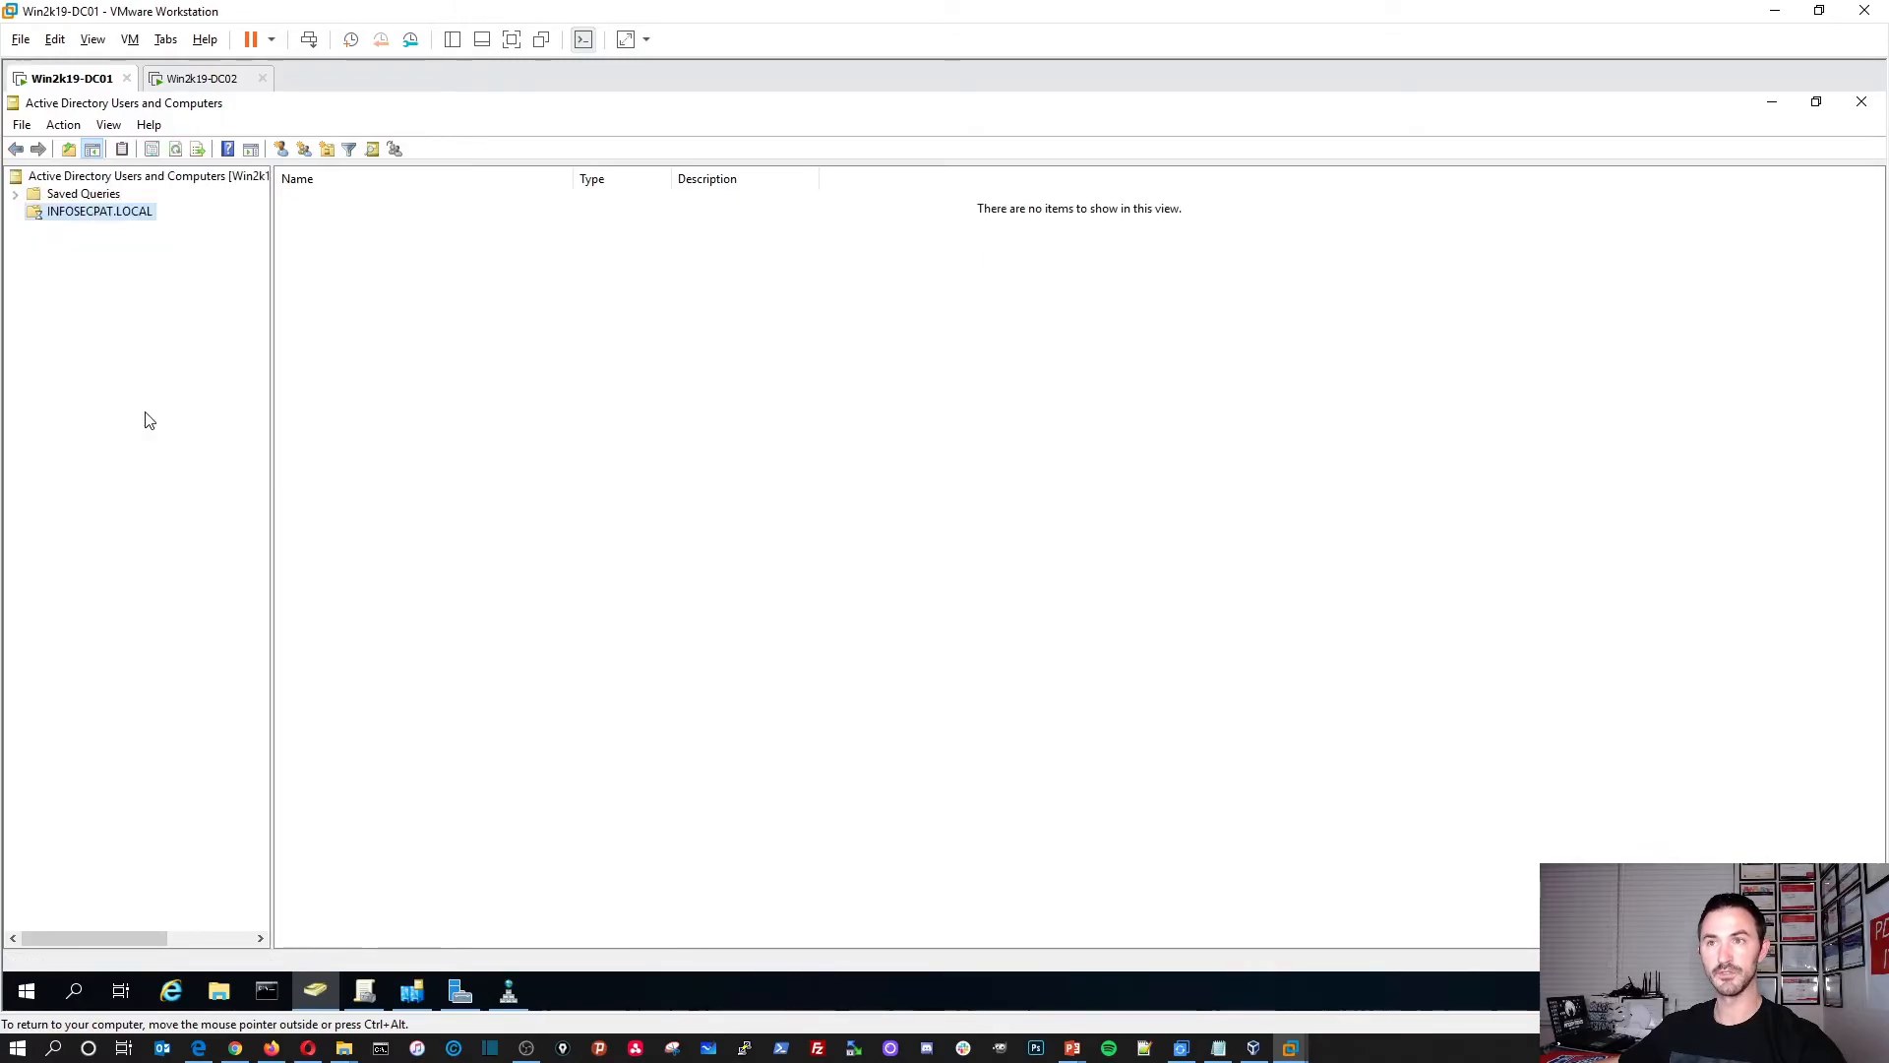
Step: Reopen FLORIDA > Users on DC01, refresh it again, still no User1, then close ADUC
{"action": "double_click", "coordinate": [315, 256]}
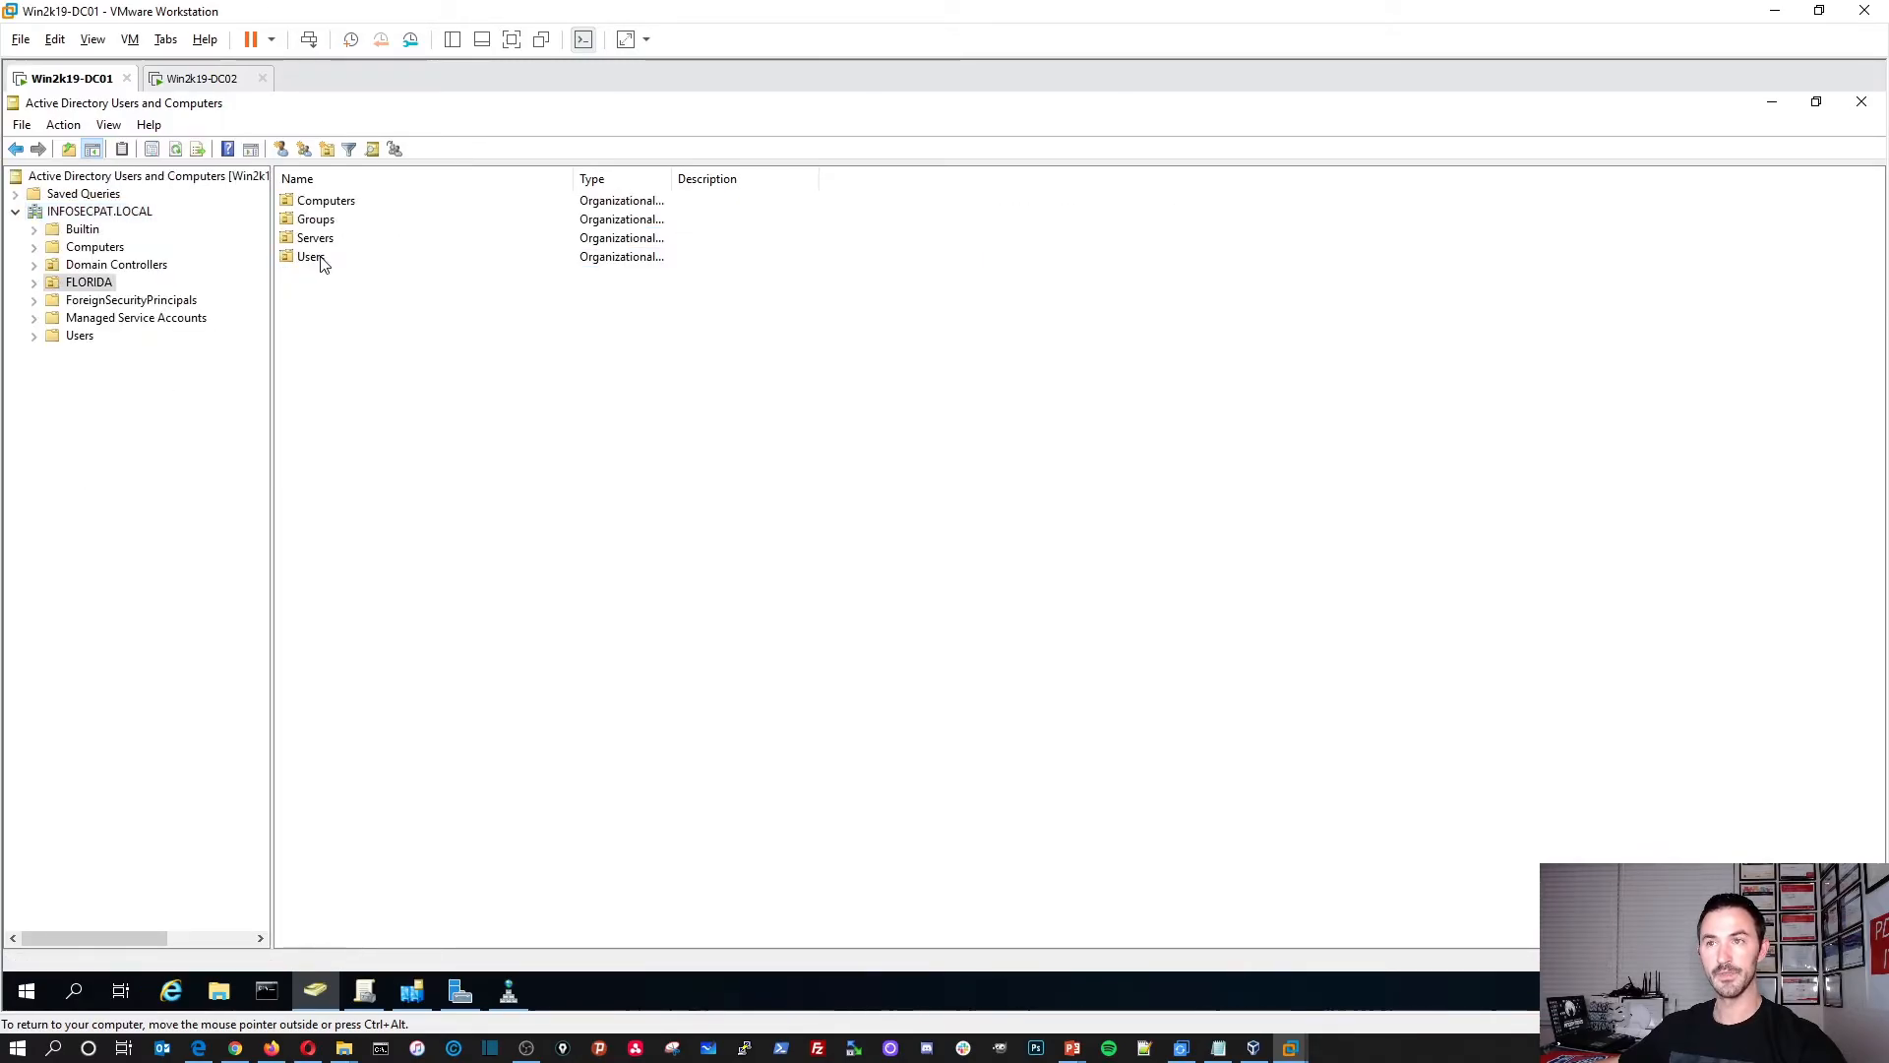
{"action": "double_click", "coordinate": [311, 257]}
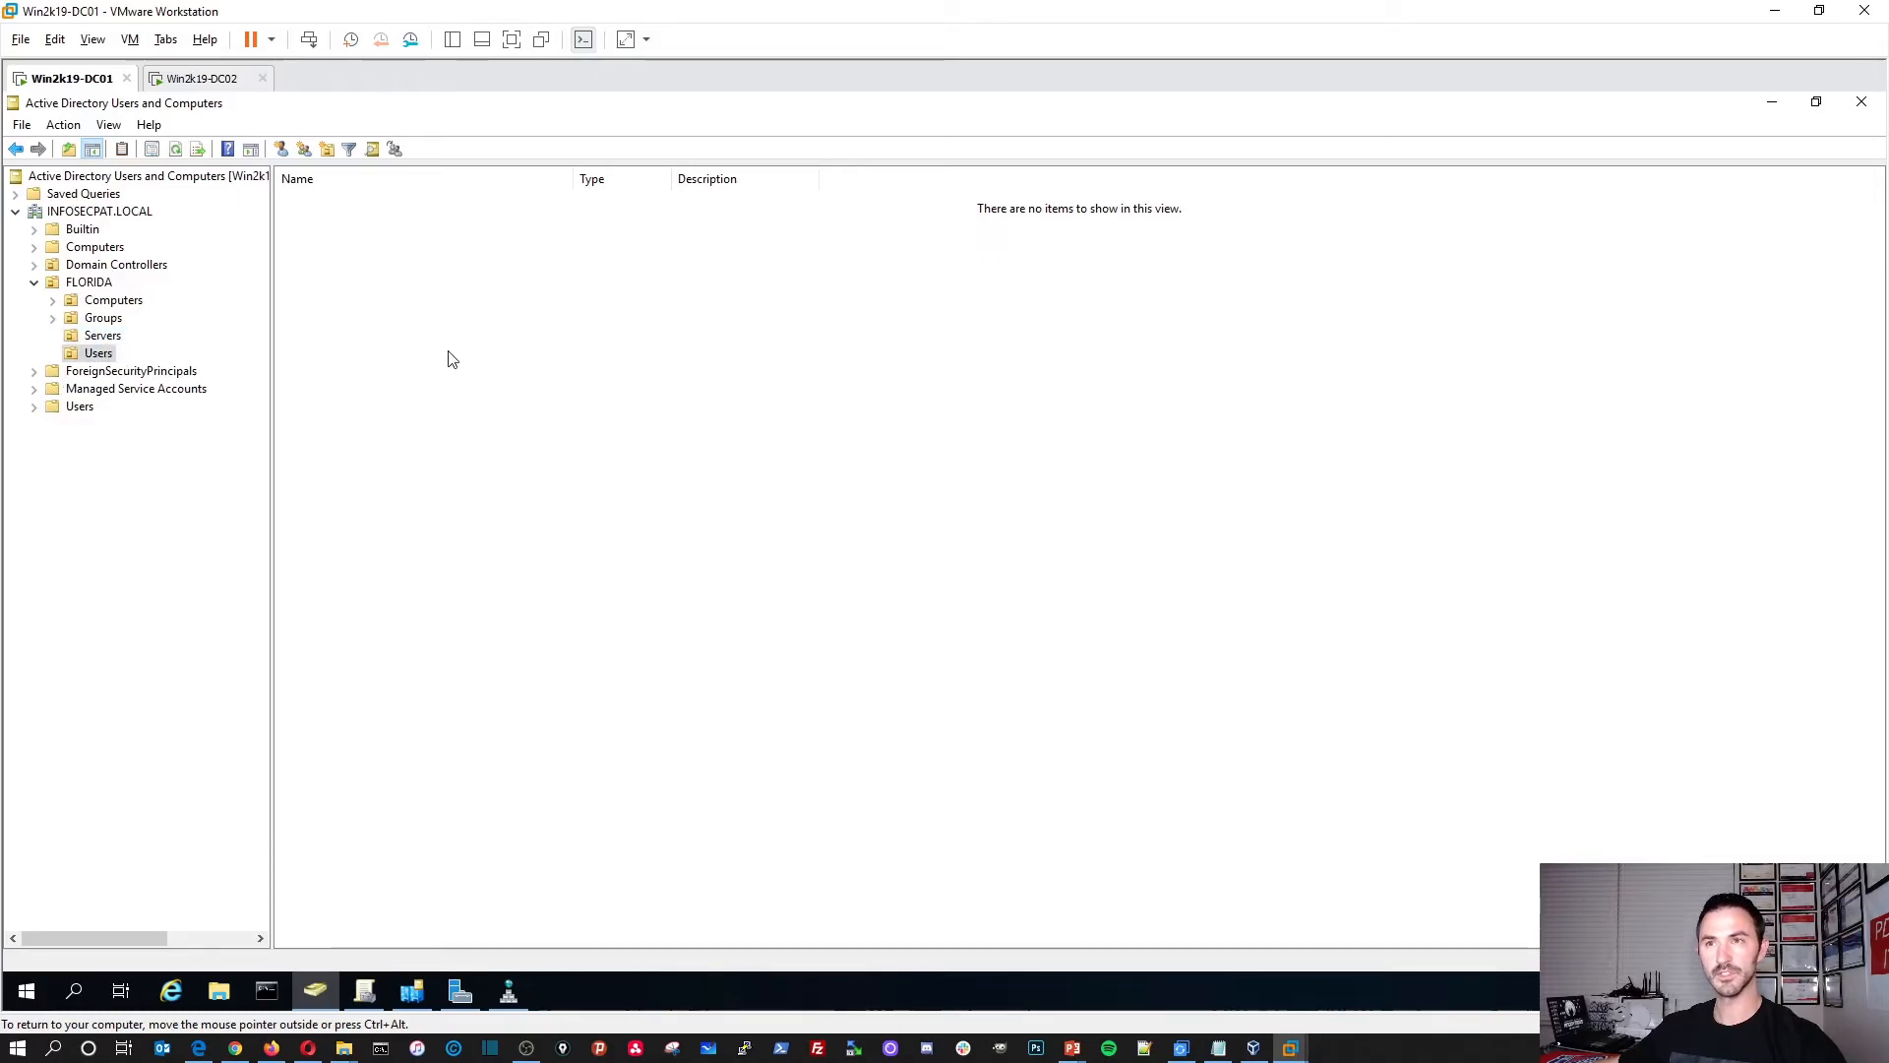
{"action": "left_click", "coordinate": [193, 78]}
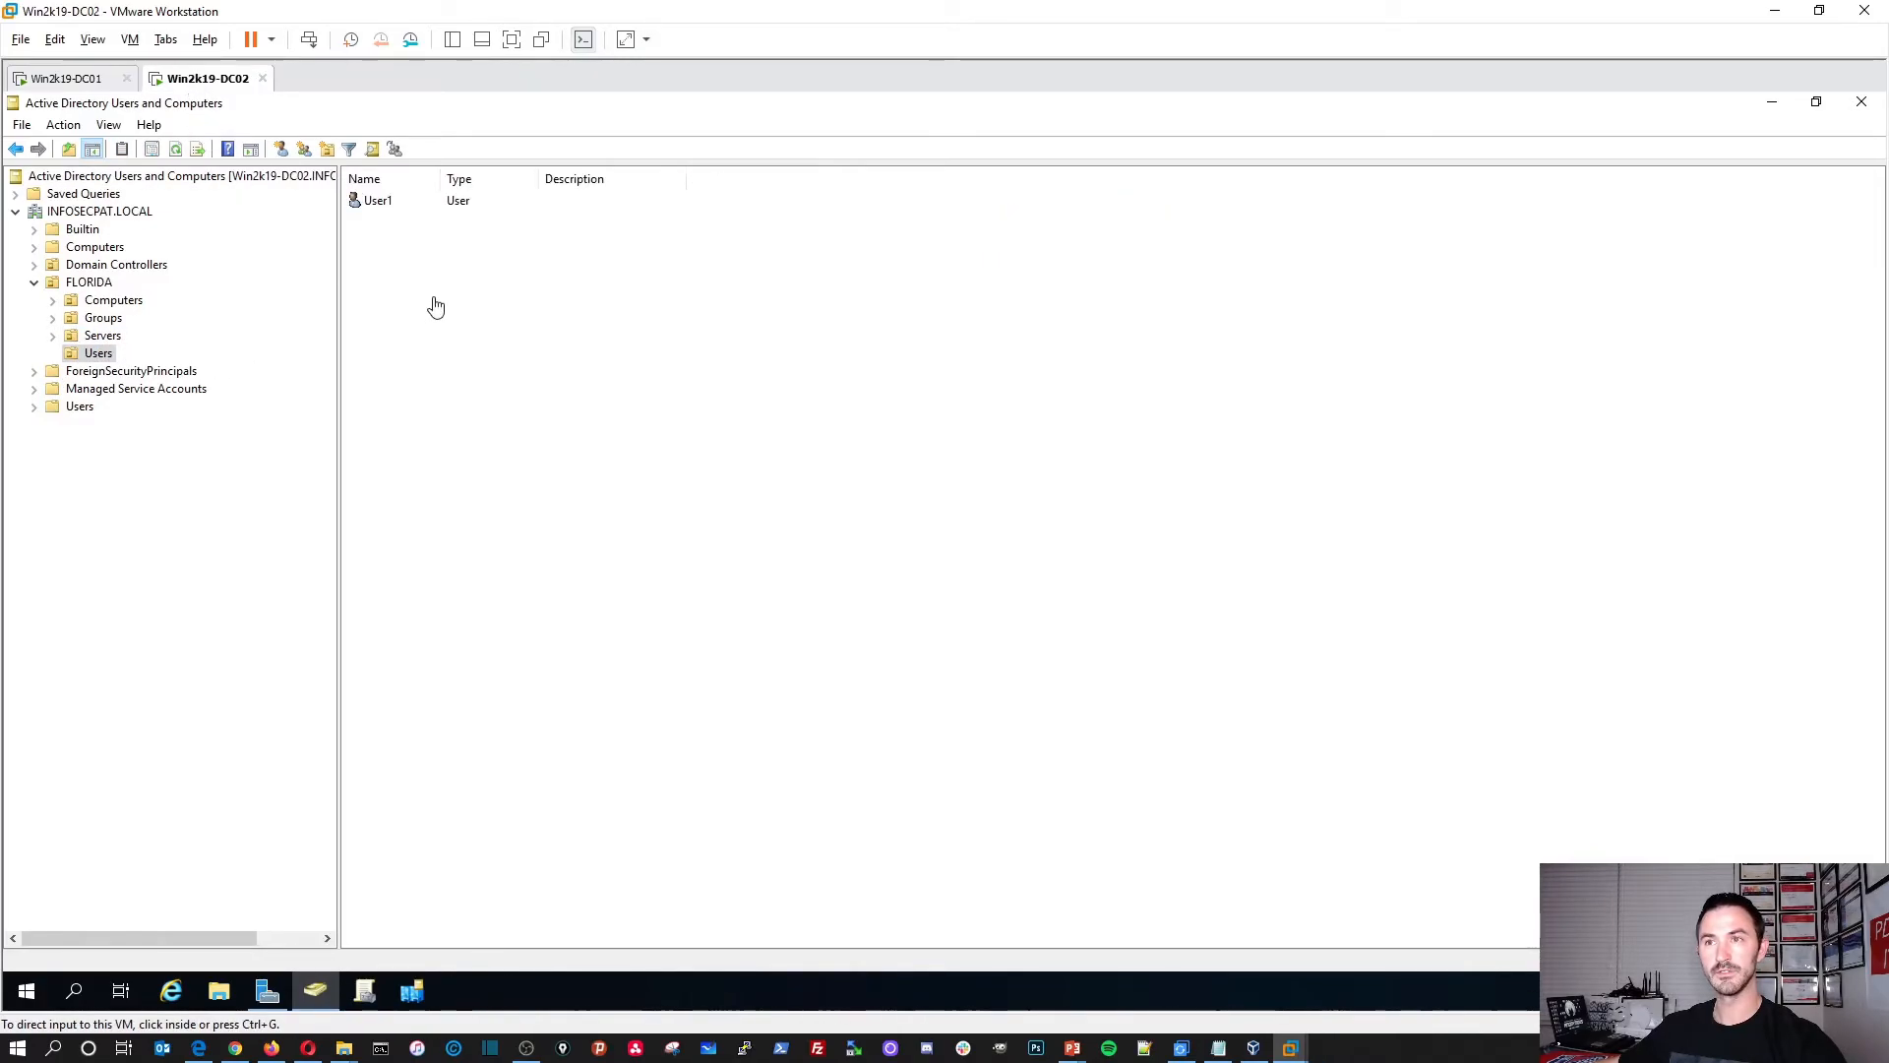
{"action": "left_click", "coordinate": [71, 79]}
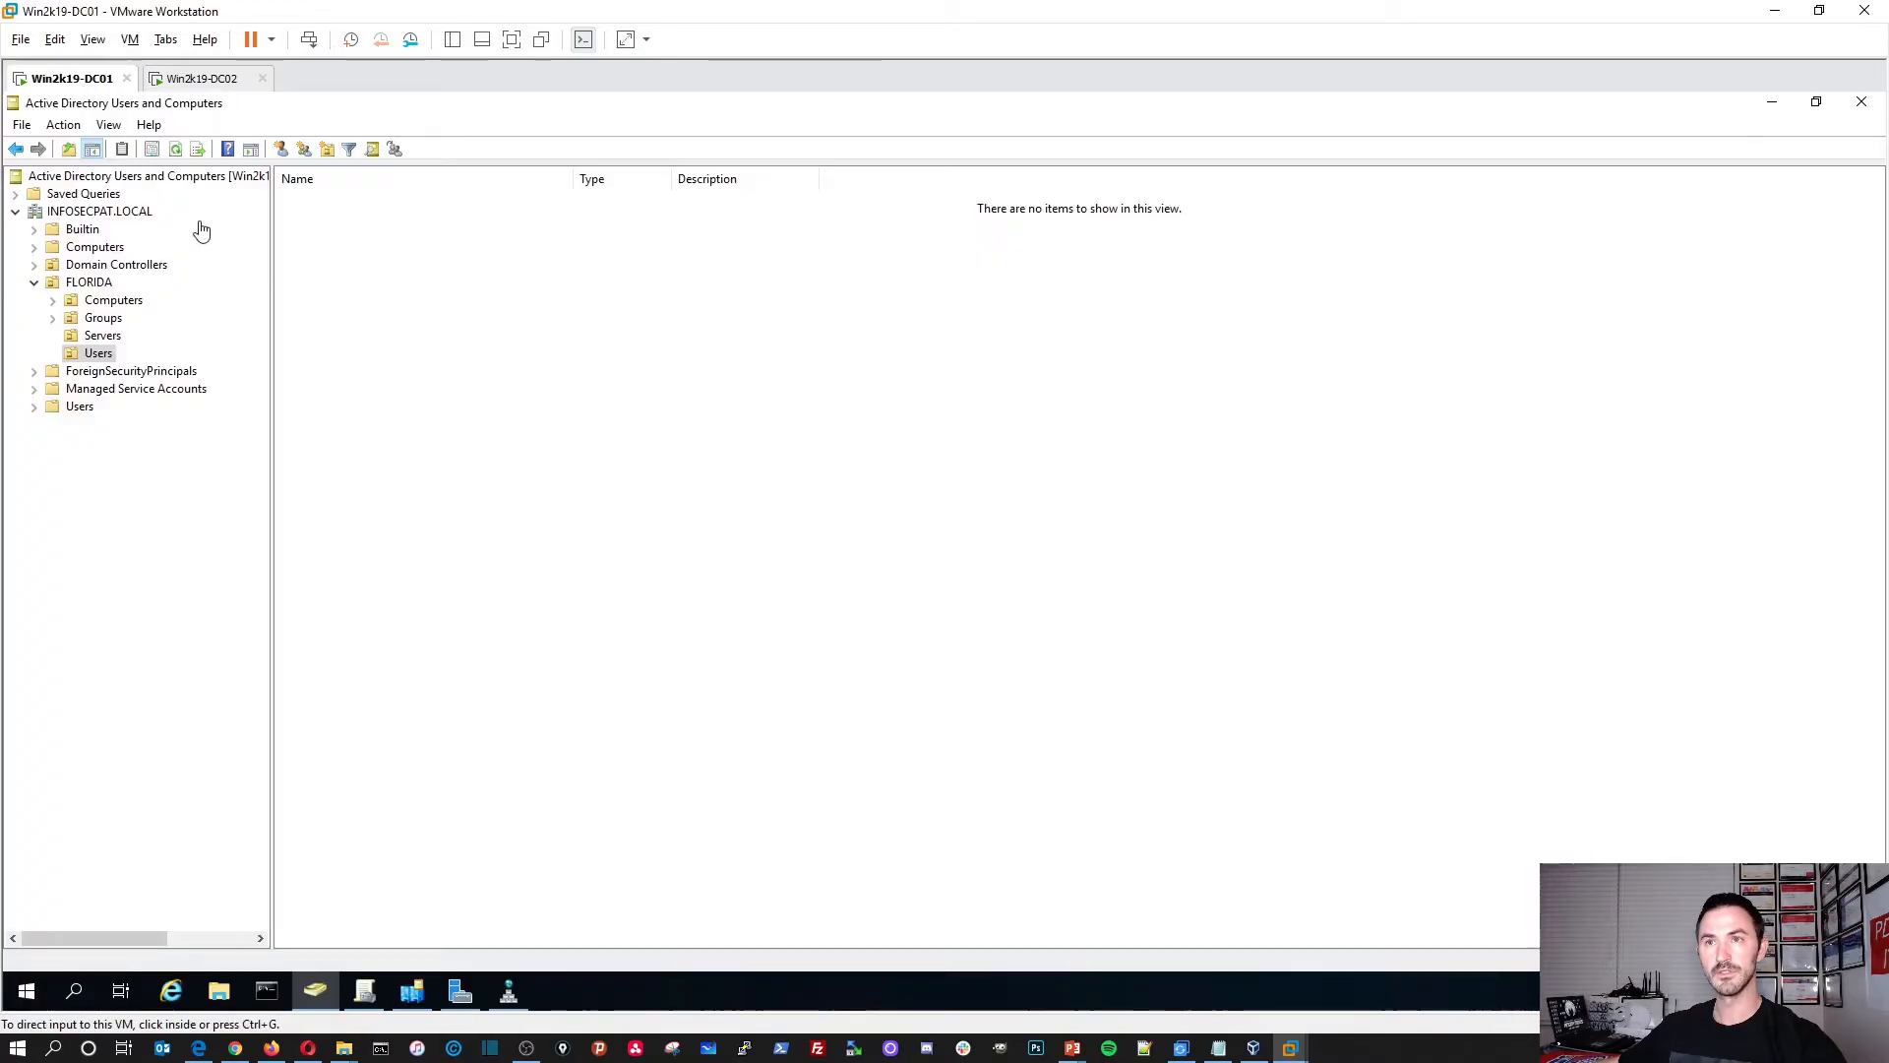
{"action": "right_click", "coordinate": [524, 315]}
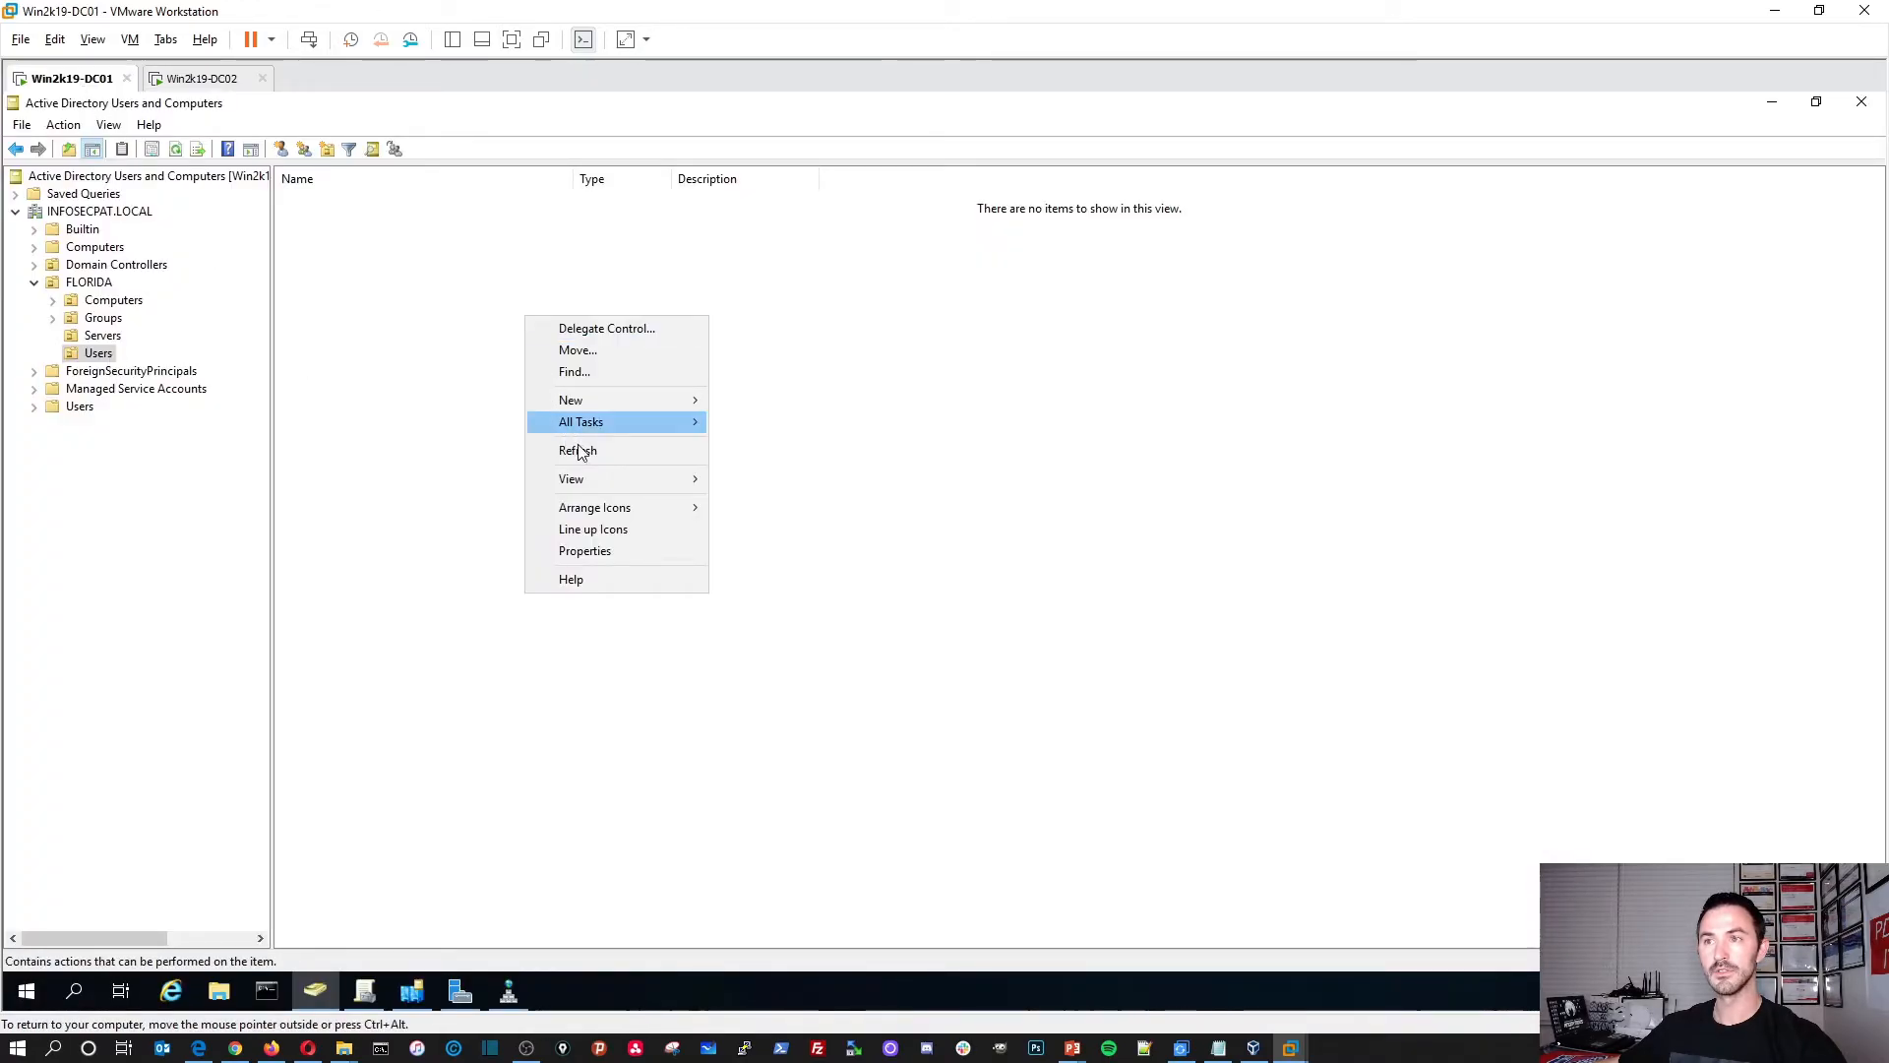
{"action": "left_click", "coordinate": [581, 457]}
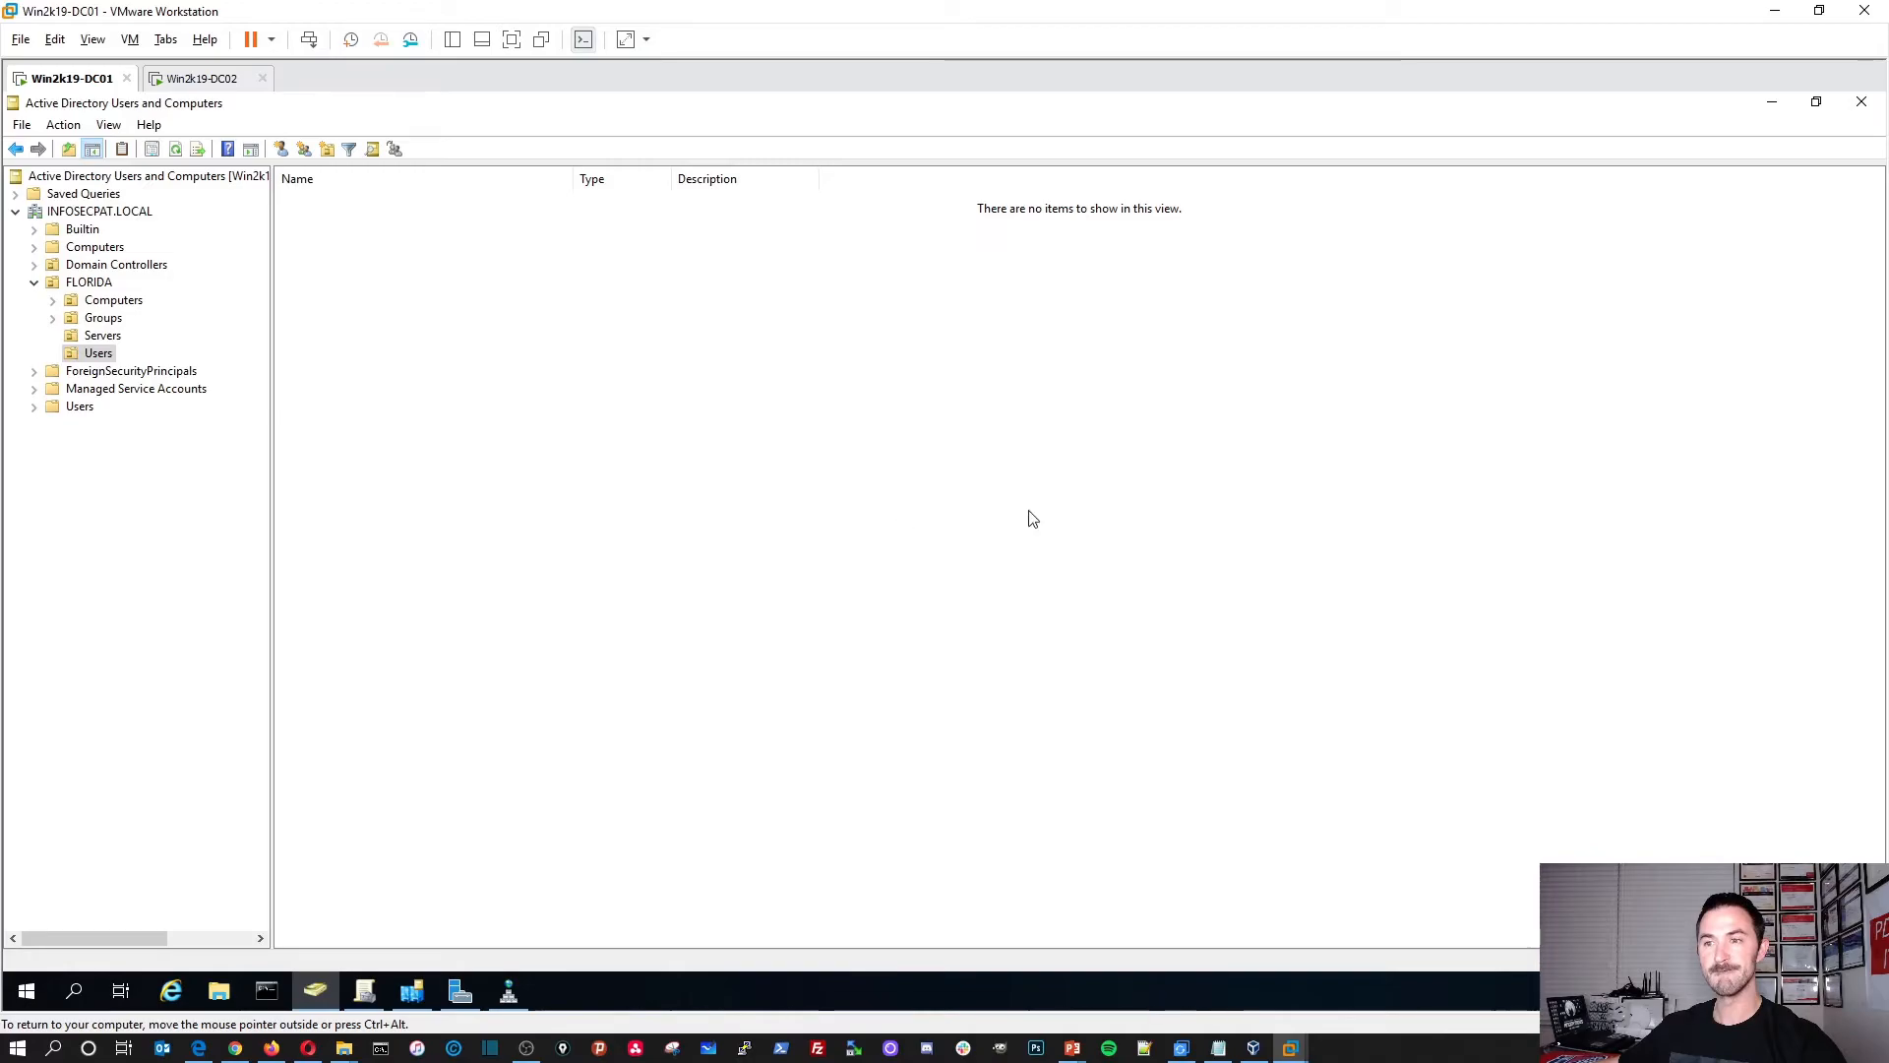
{"action": "left_click", "coordinate": [1859, 103]}
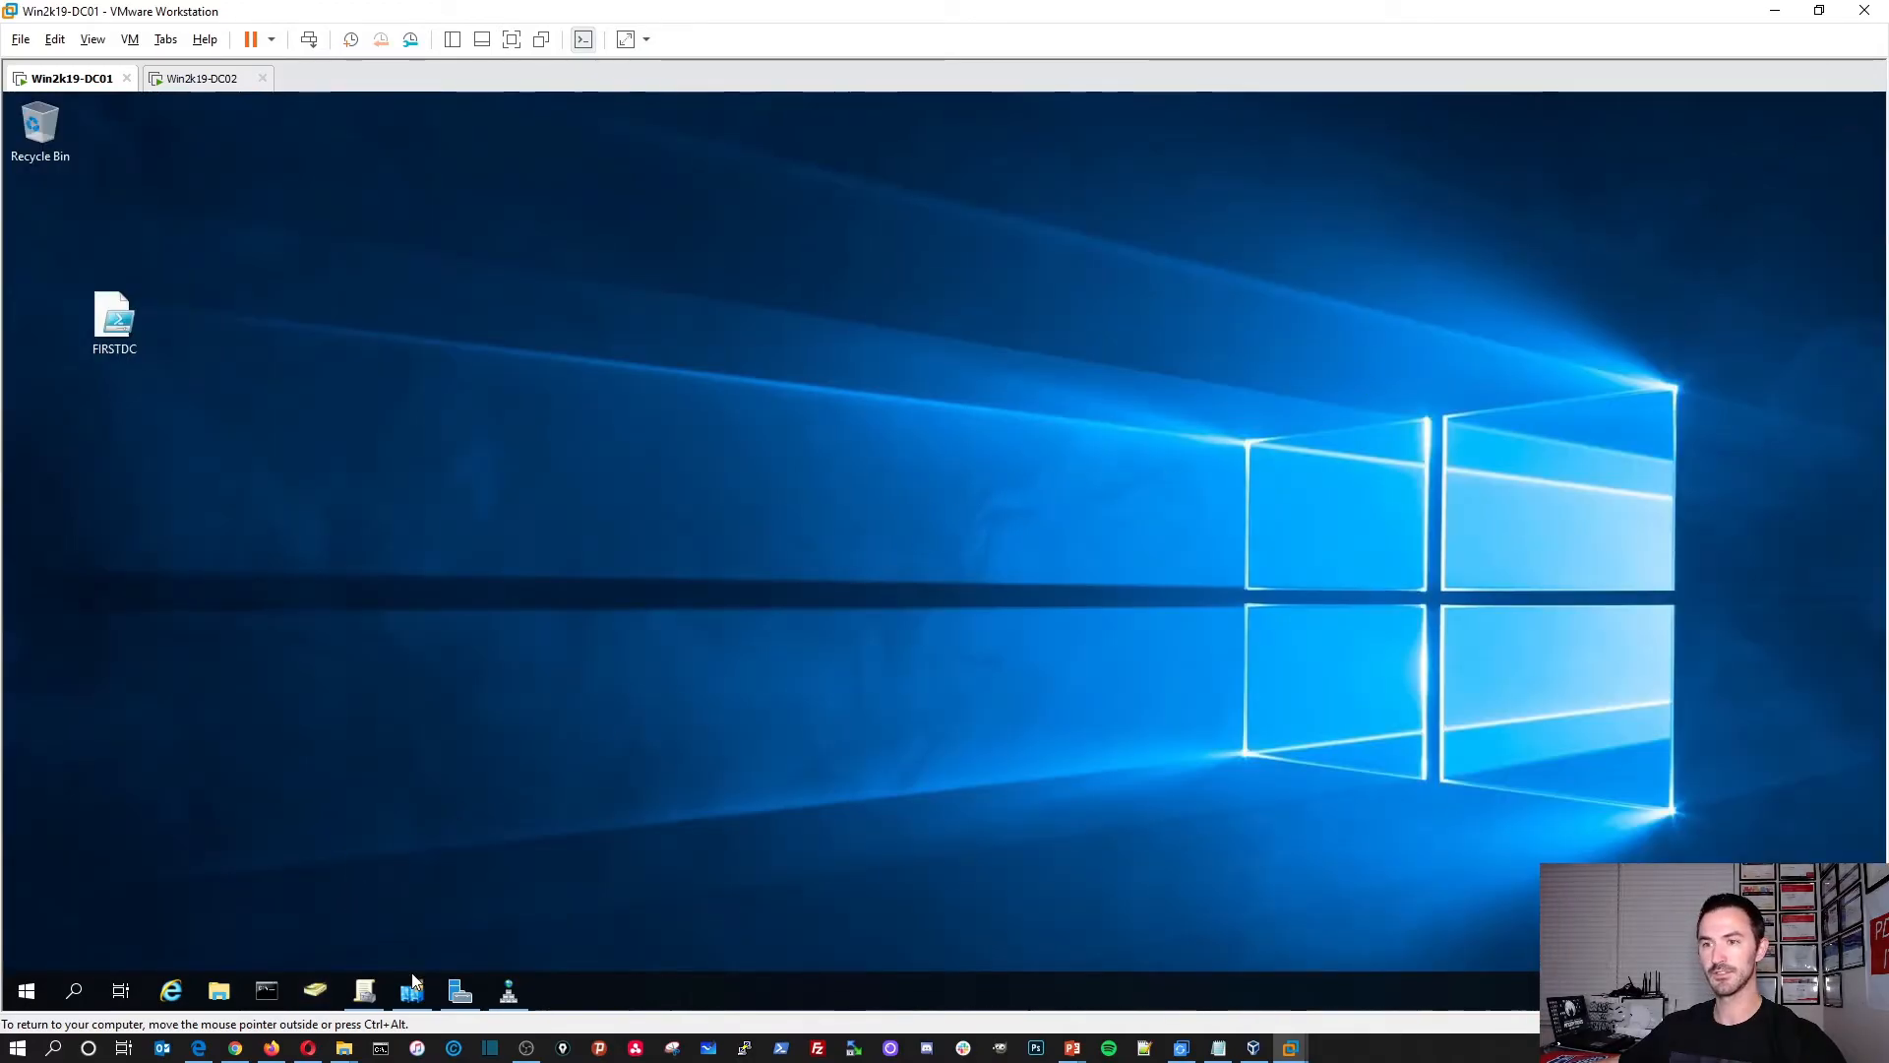
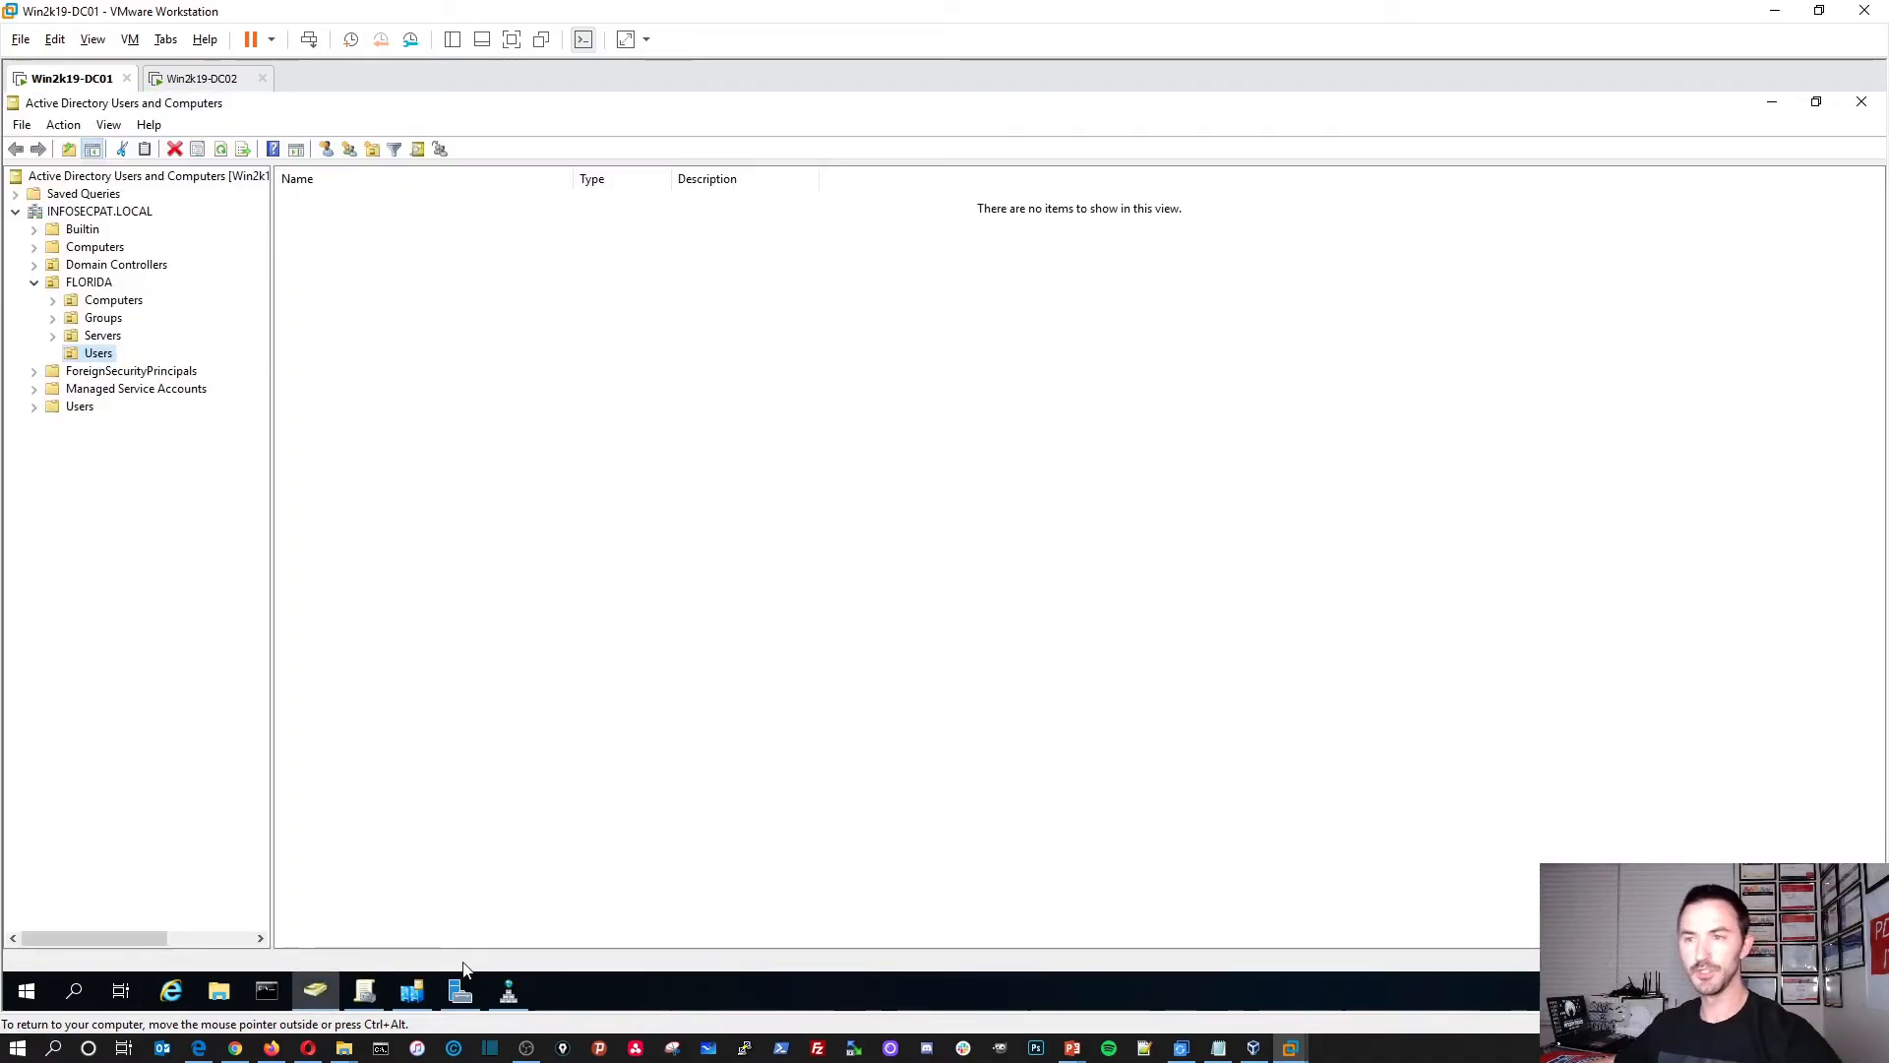
Step: Bring Sites and Services forward, showing WIN2K19-DC01 and WIN2K19-DC02 as FLORIDA site servers
{"action": "left_click", "coordinate": [417, 993]}
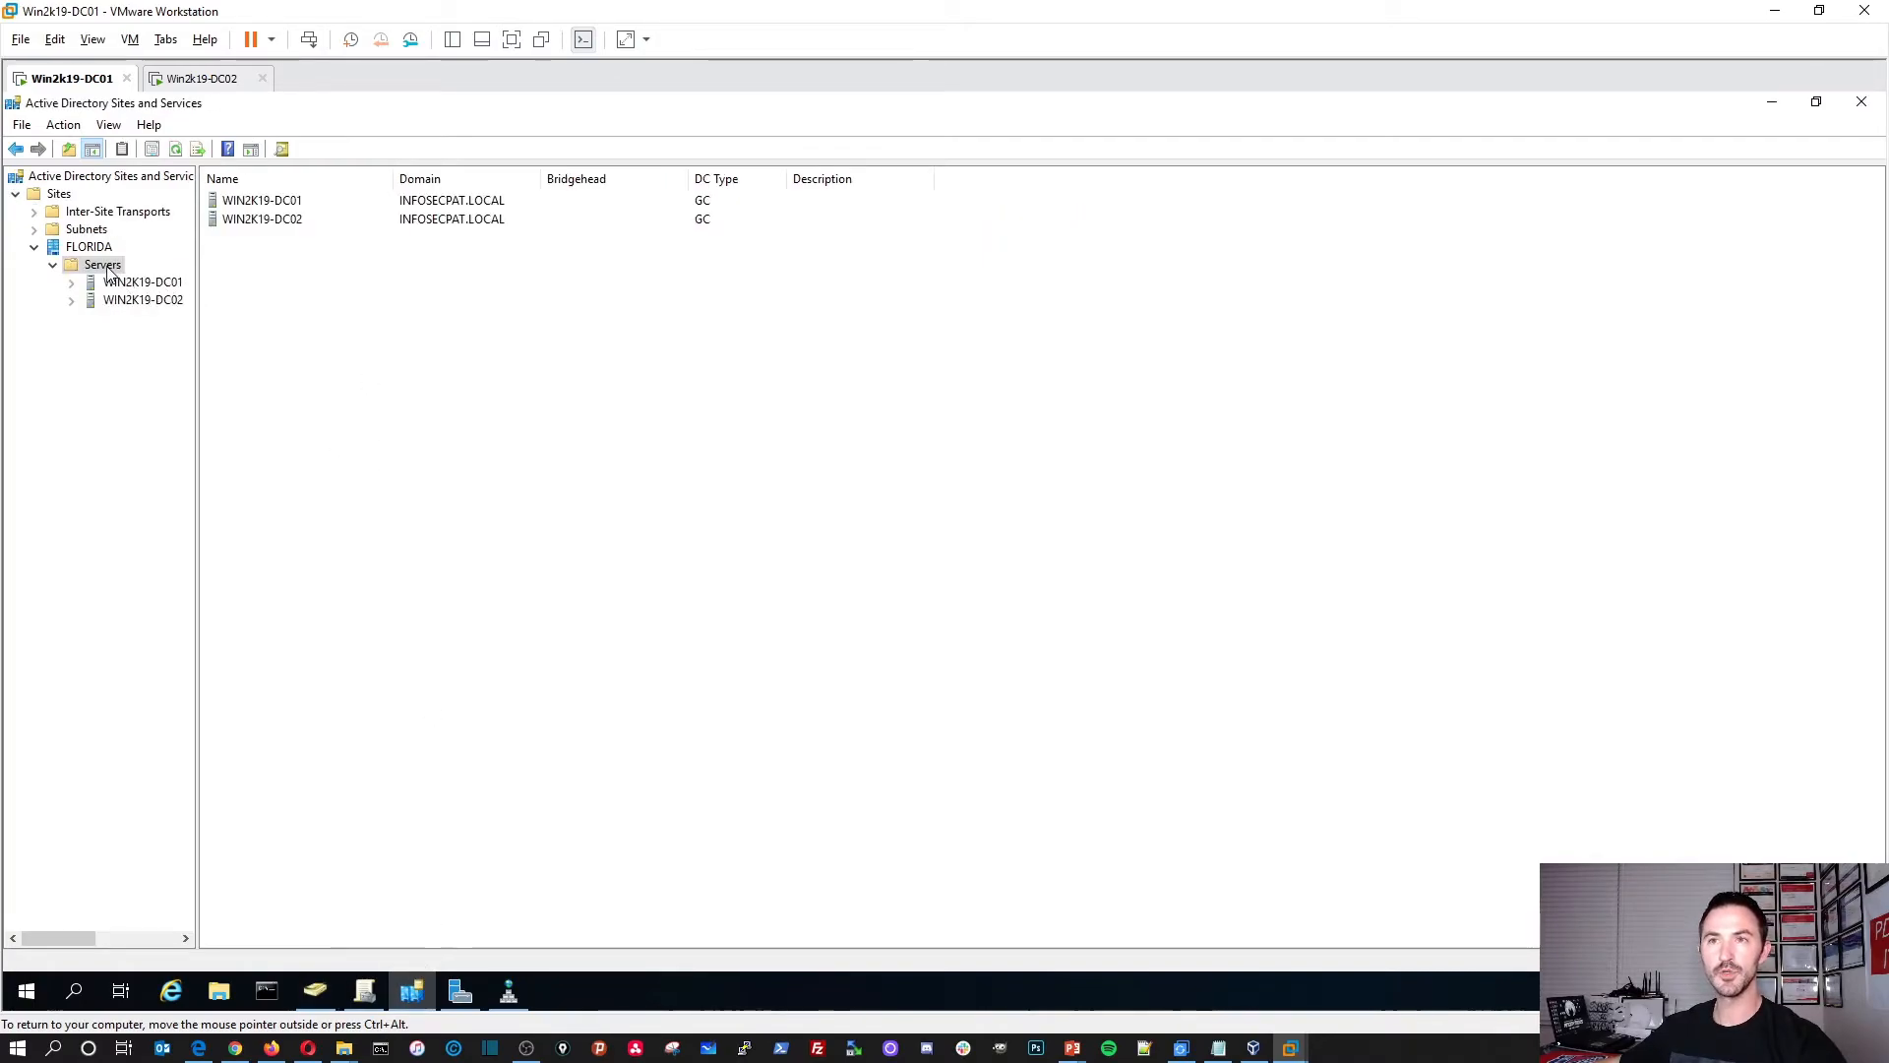
{"action": "right_click", "coordinate": [148, 286]}
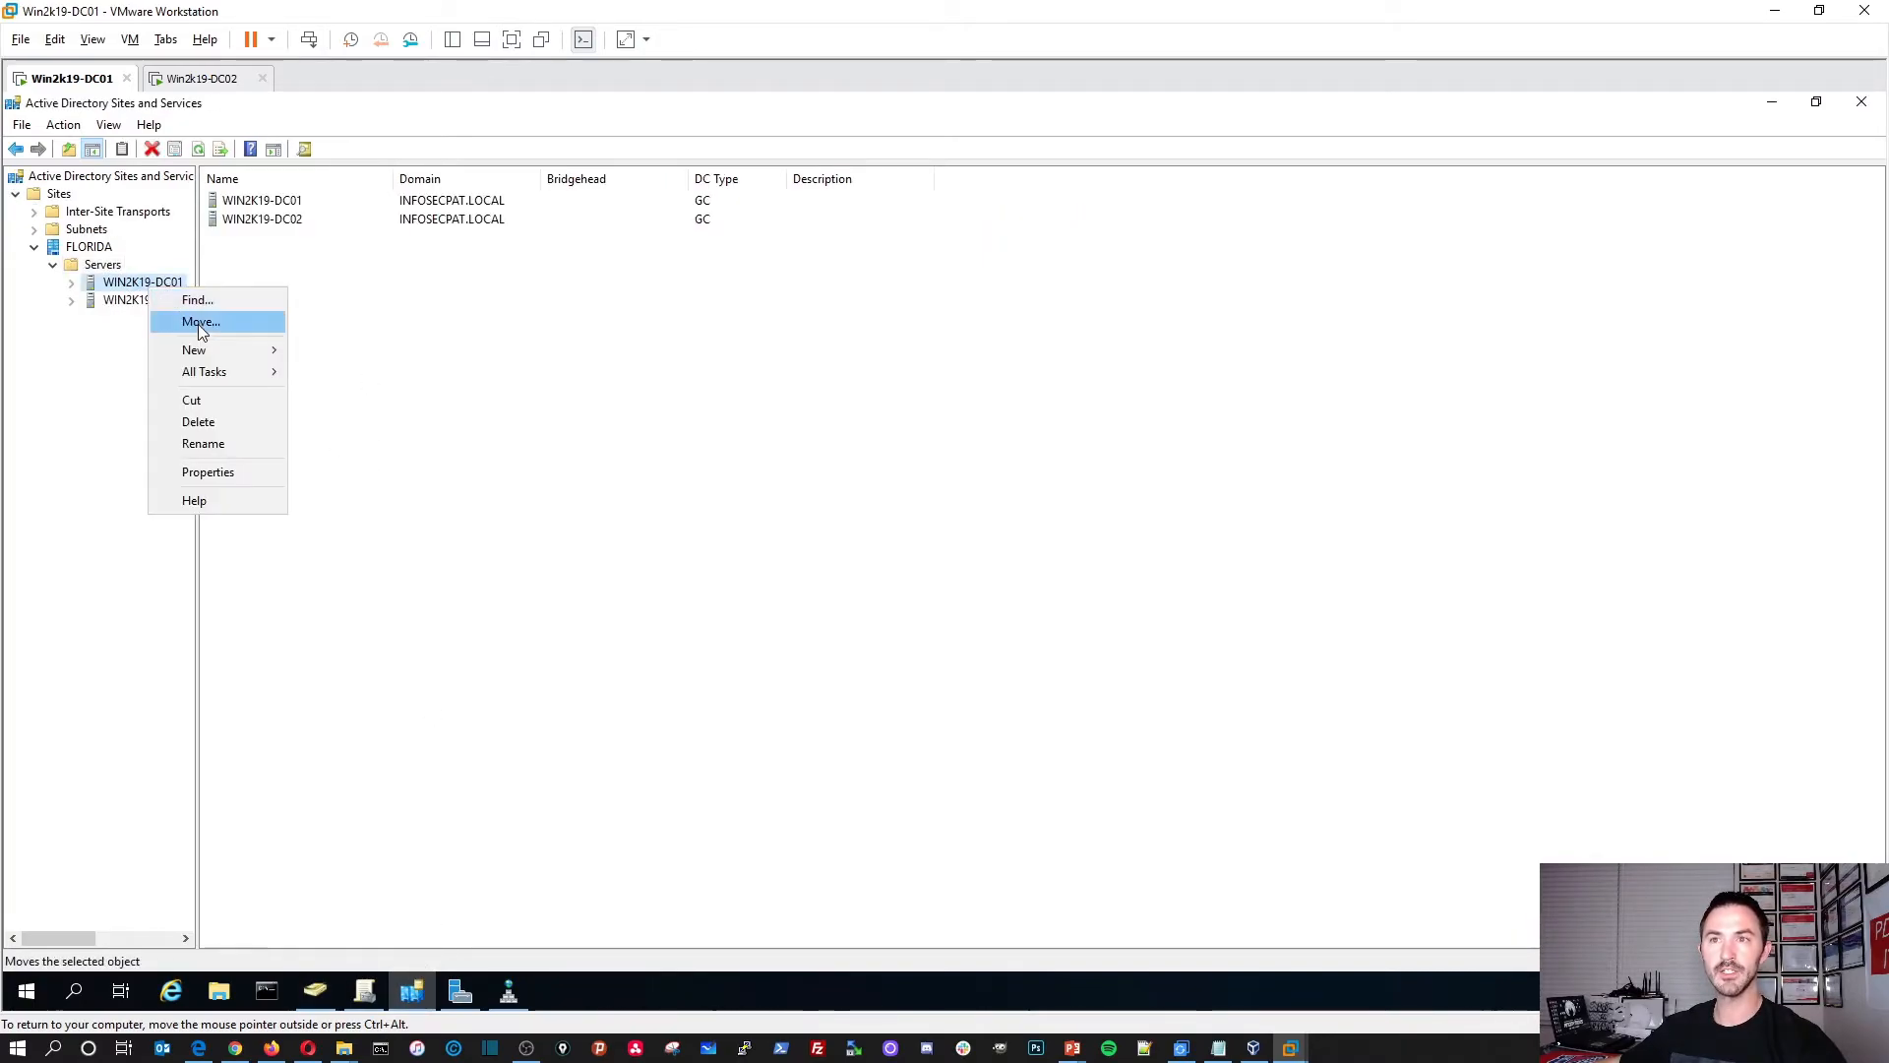
{"action": "left_click", "coordinate": [264, 206]}
{"action": "left_click", "coordinate": [264, 206]}
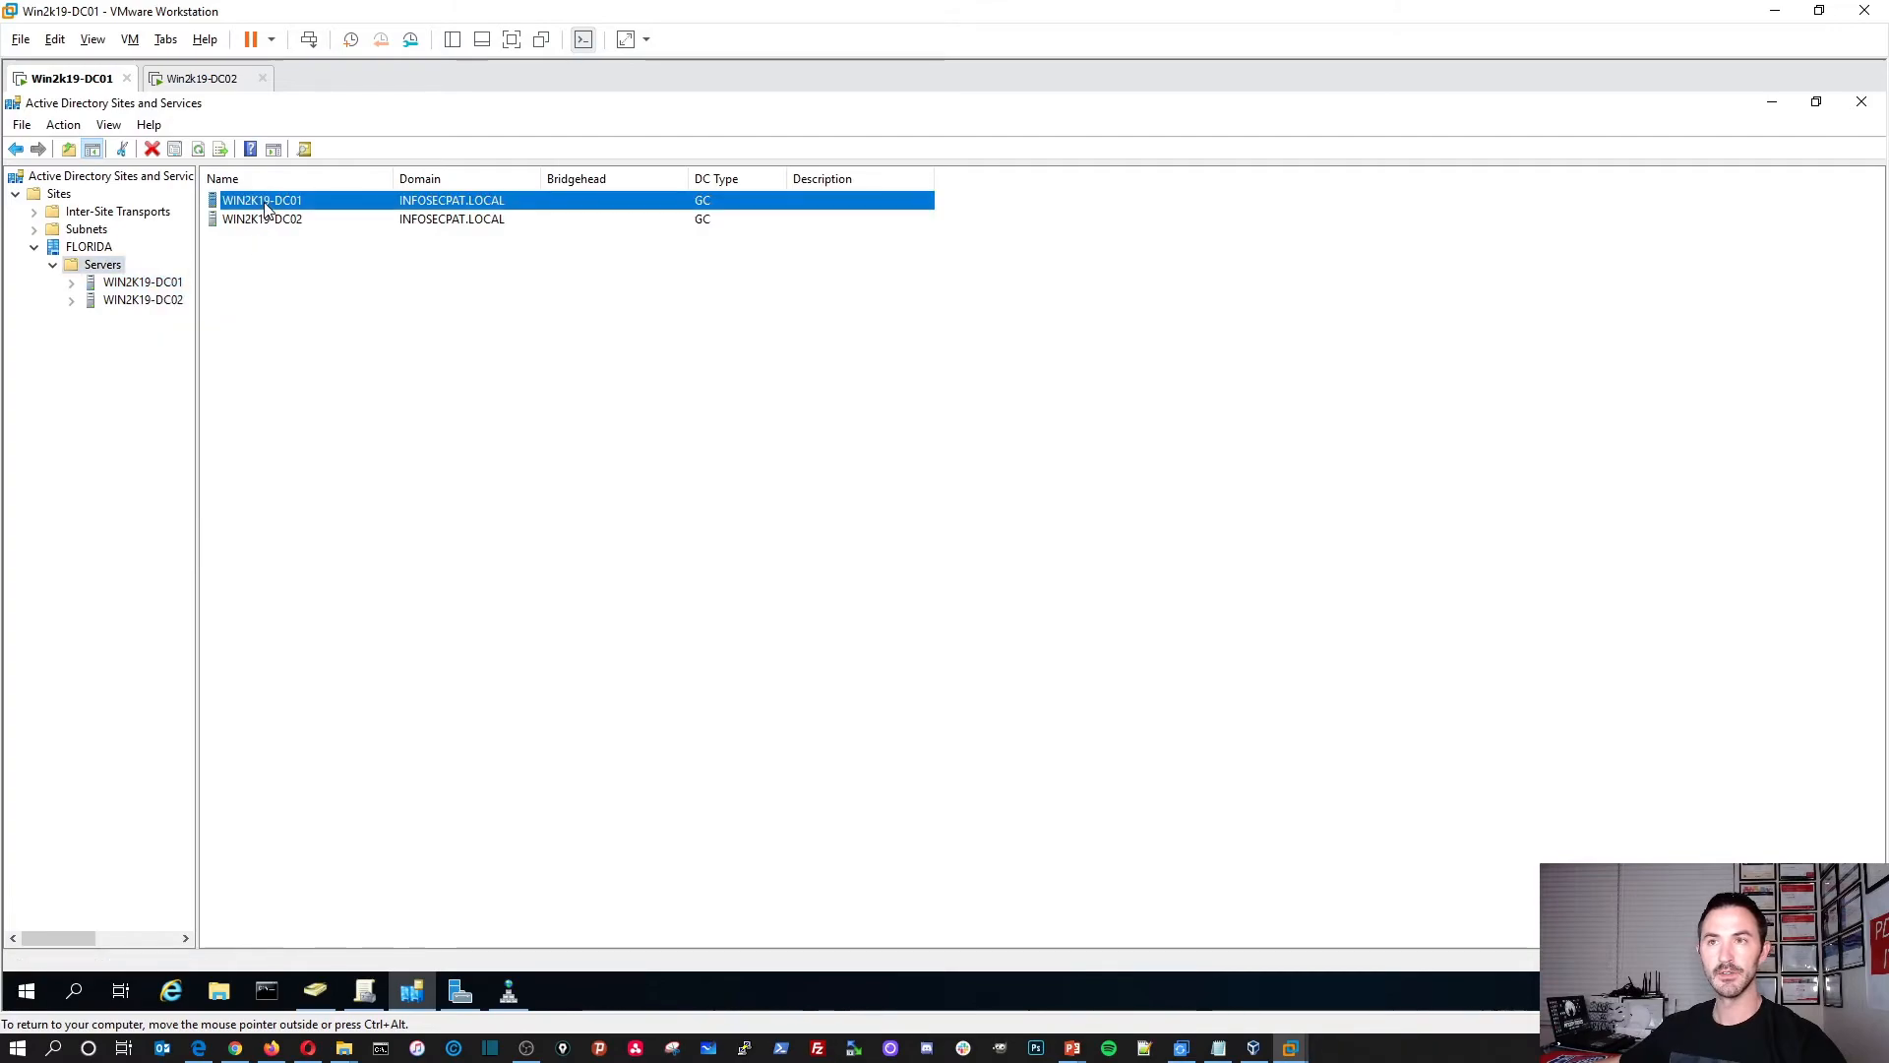
{"action": "double_click", "coordinate": [264, 206]}
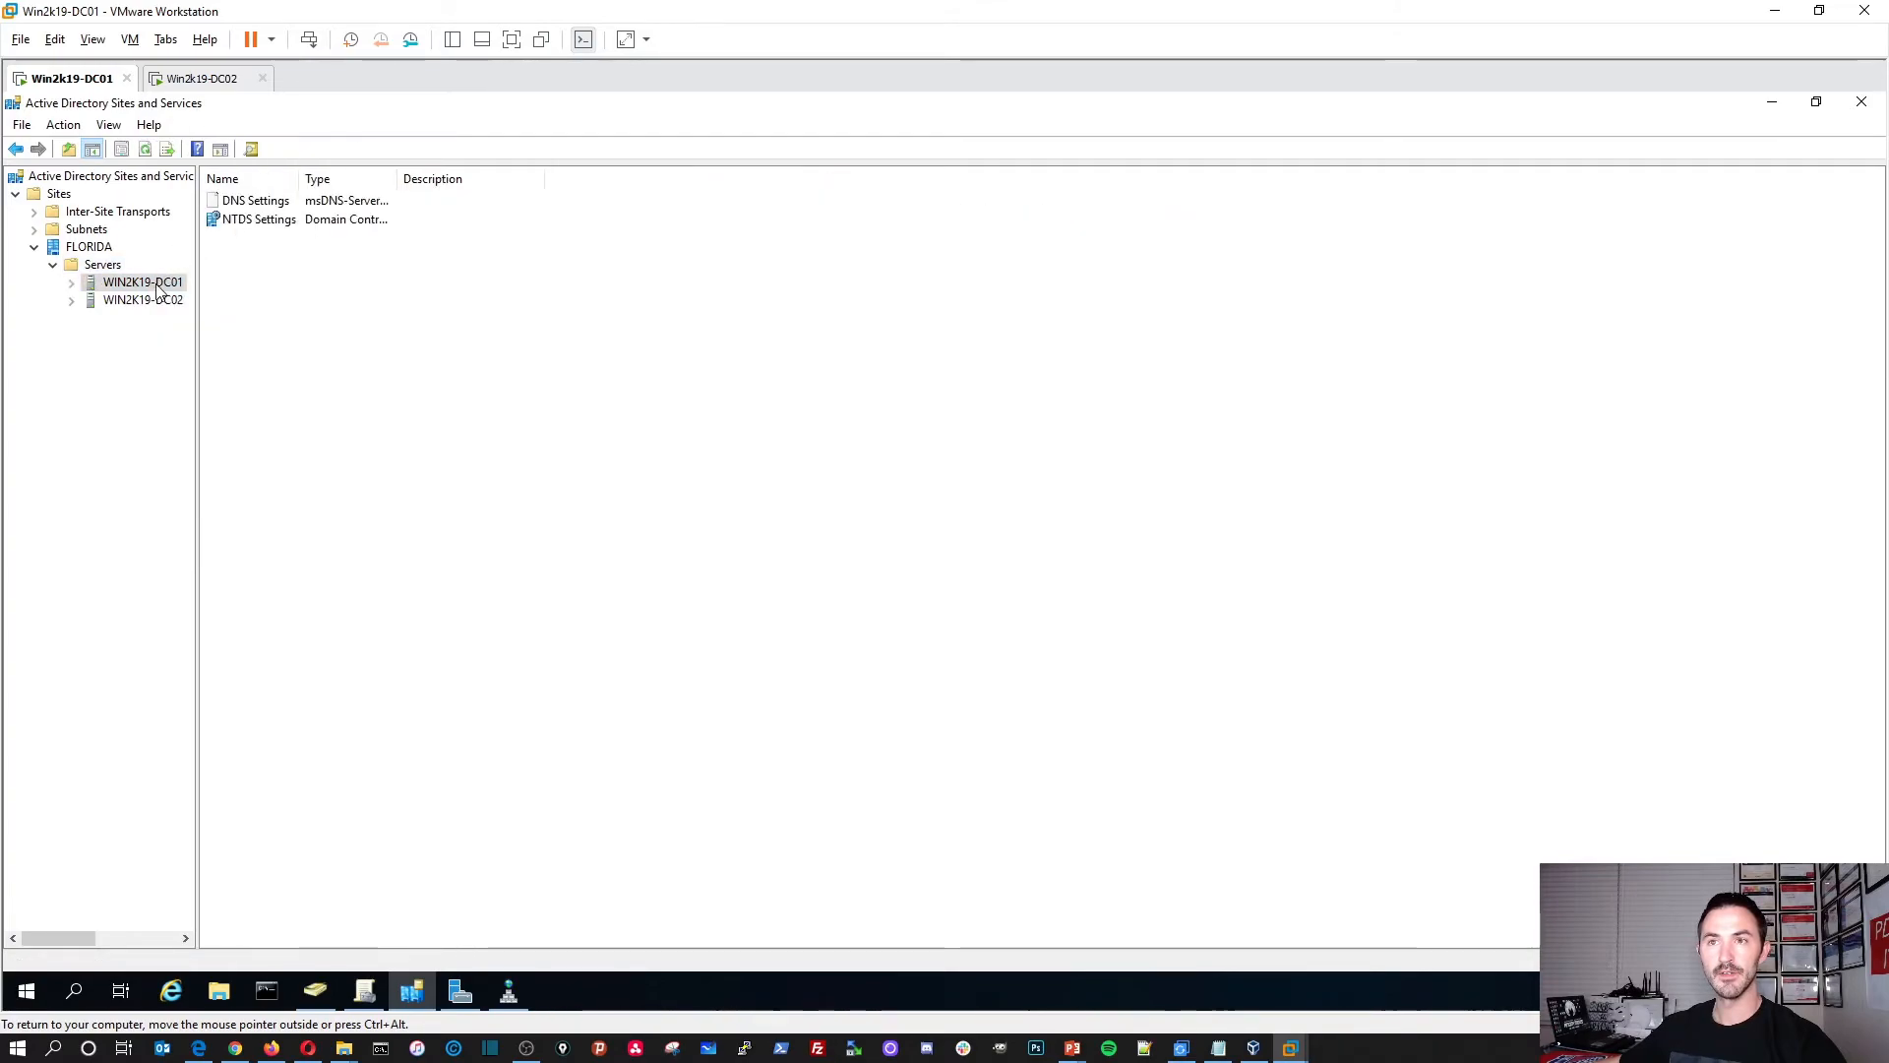
{"action": "right_click", "coordinate": [157, 286]}
{"action": "mouse_move", "coordinate": [228, 369]}
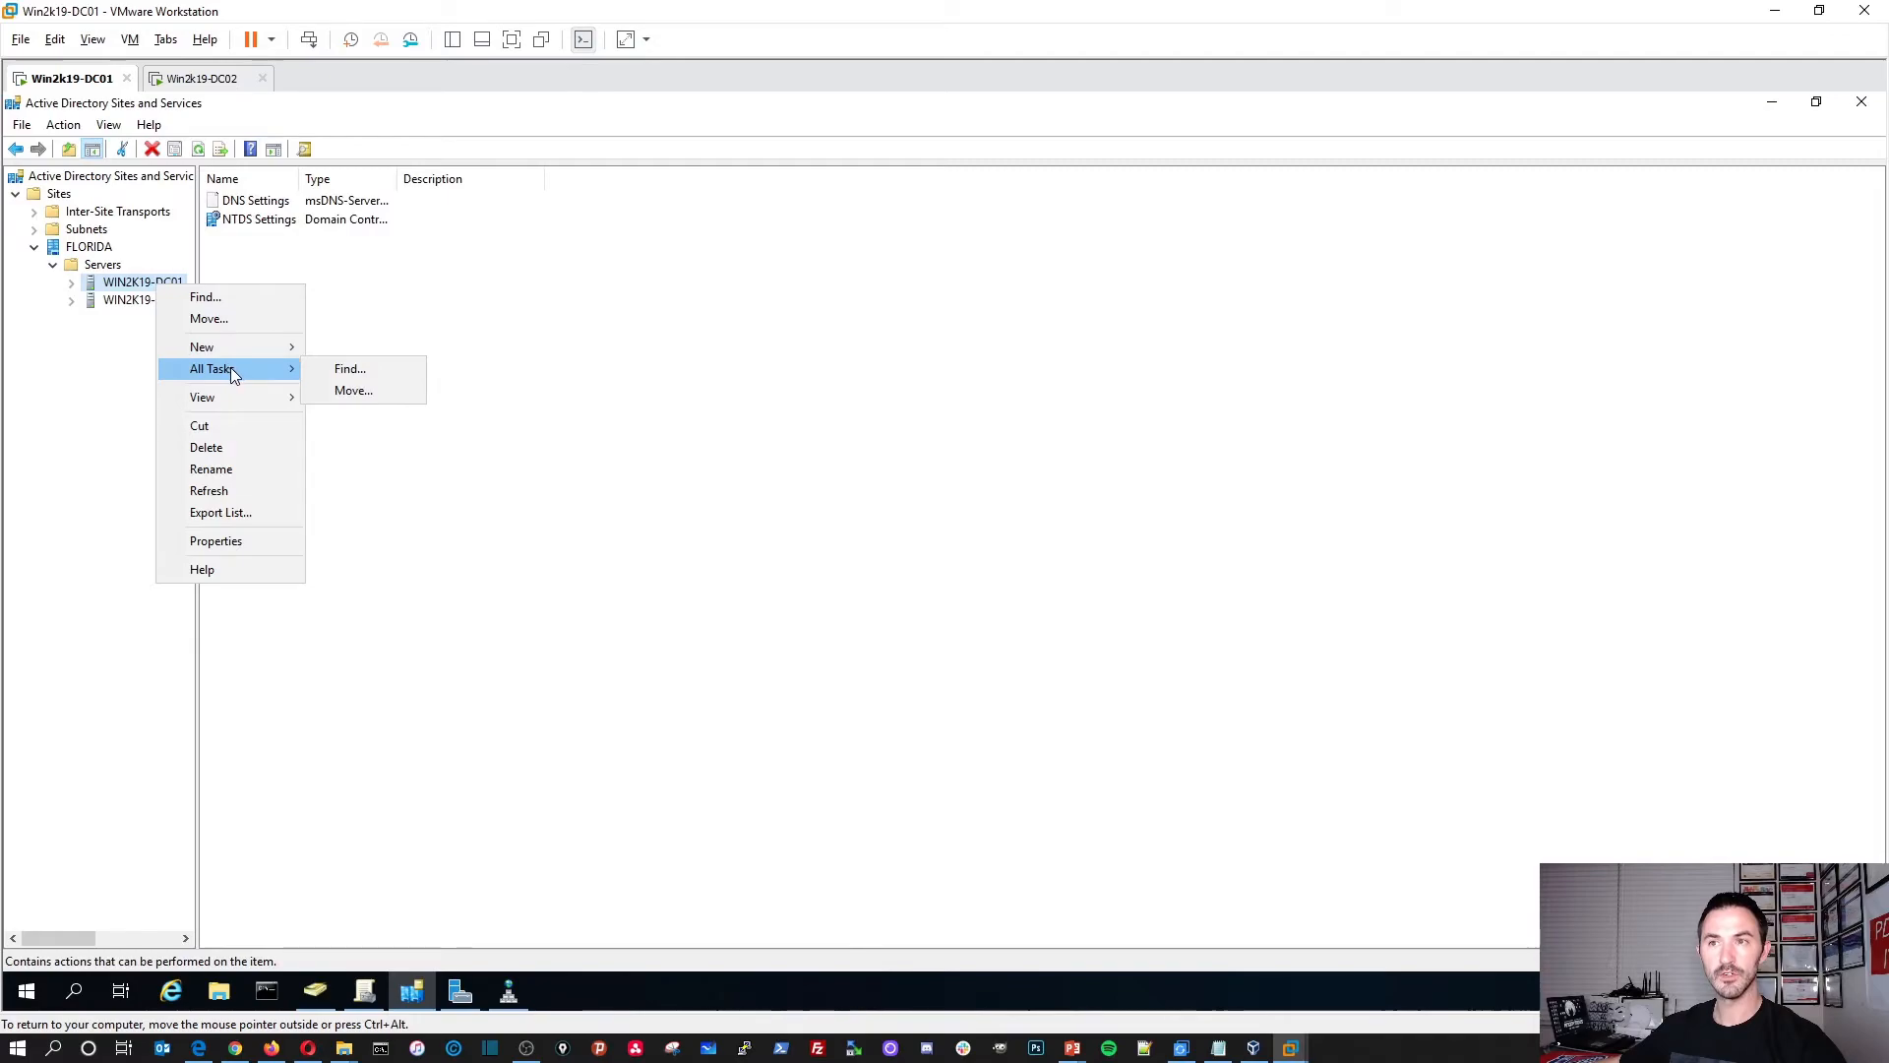
{"action": "left_click", "coordinate": [102, 266]}
{"action": "right_click", "coordinate": [262, 203]}
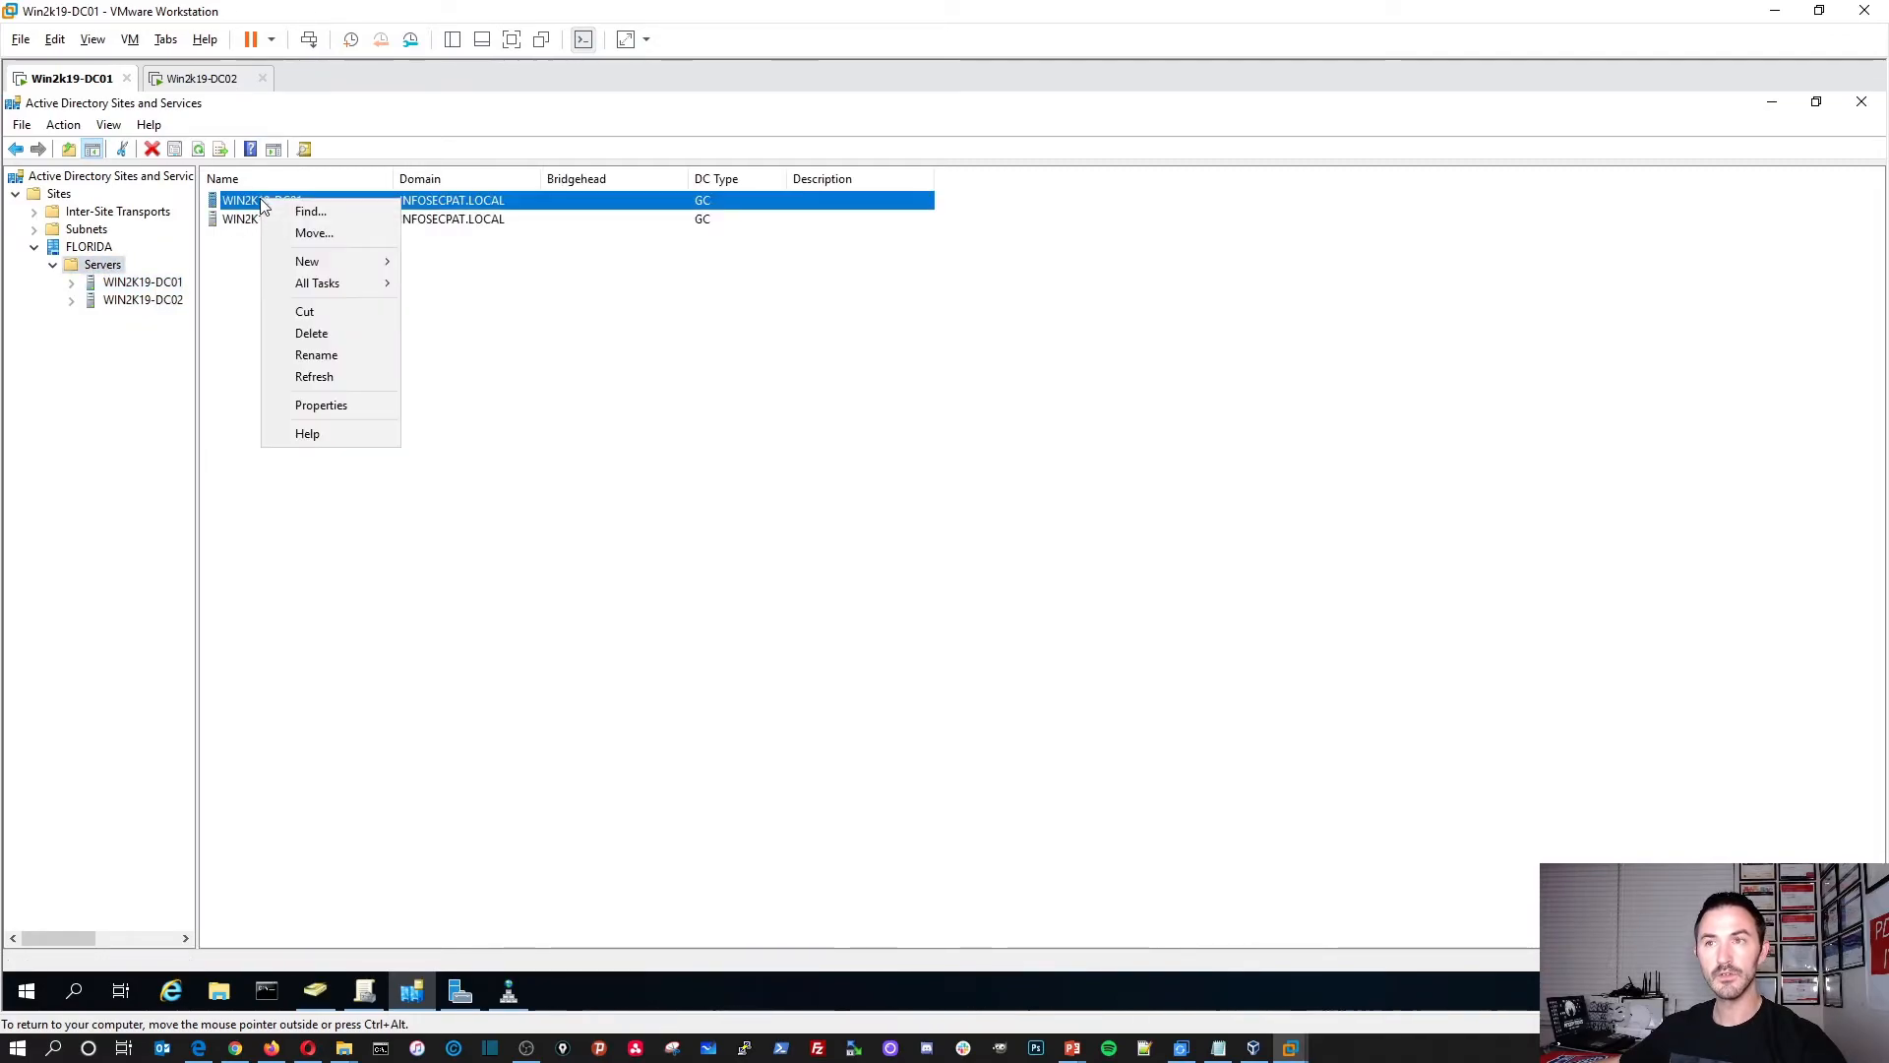
{"action": "left_click", "coordinate": [346, 404]}
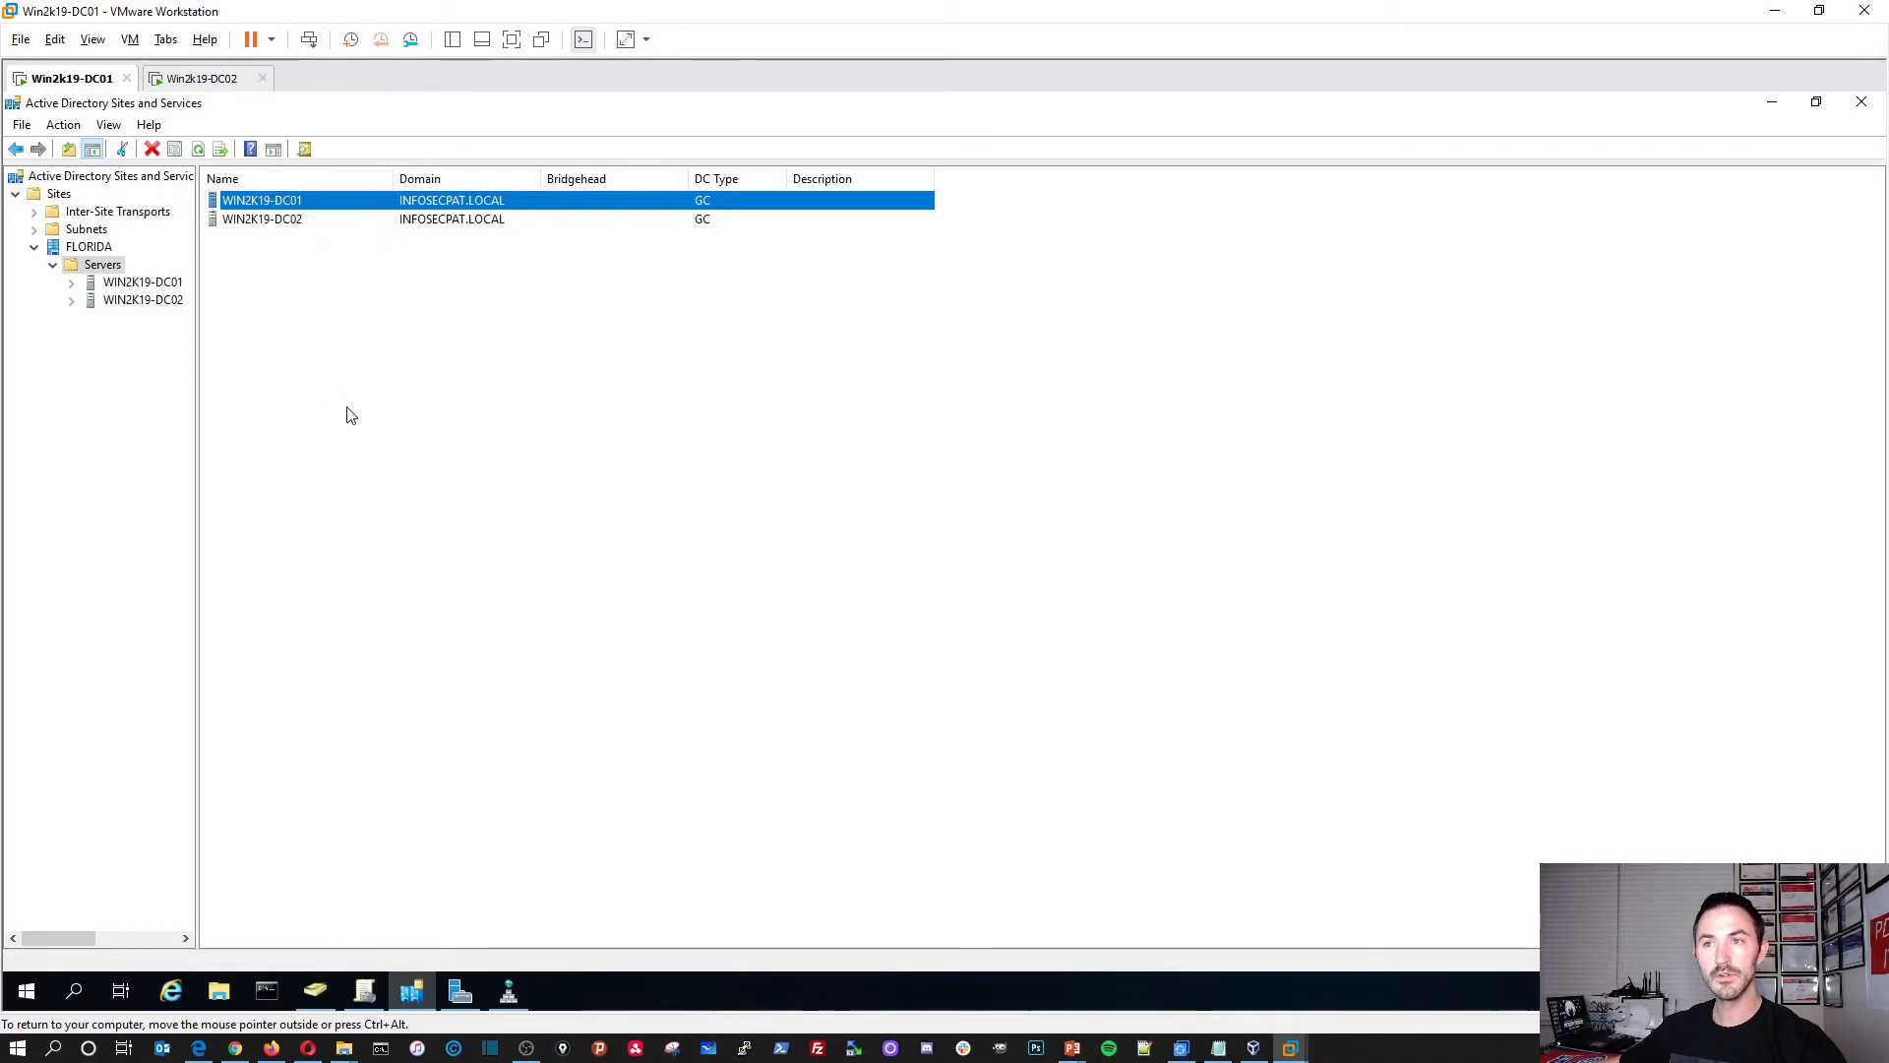
{"action": "left_click", "coordinate": [937, 730]}
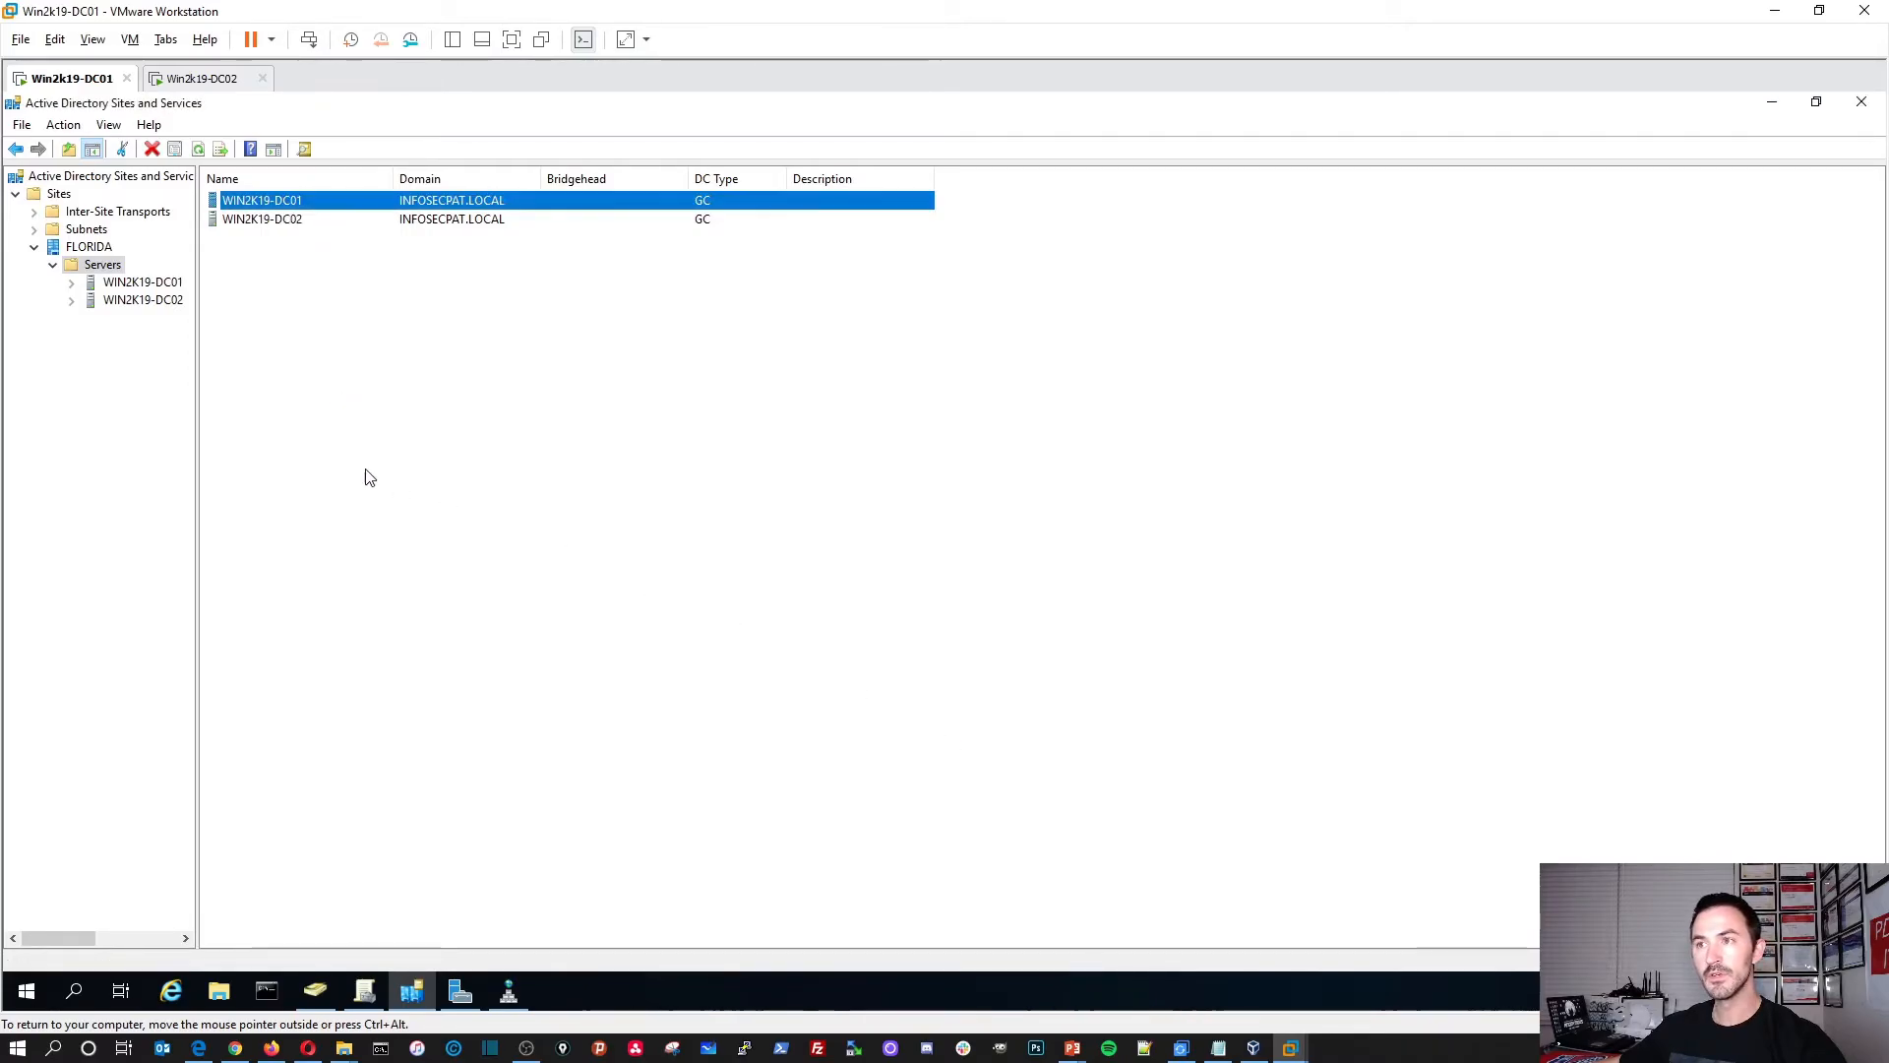
{"action": "right_click", "coordinate": [354, 460]}
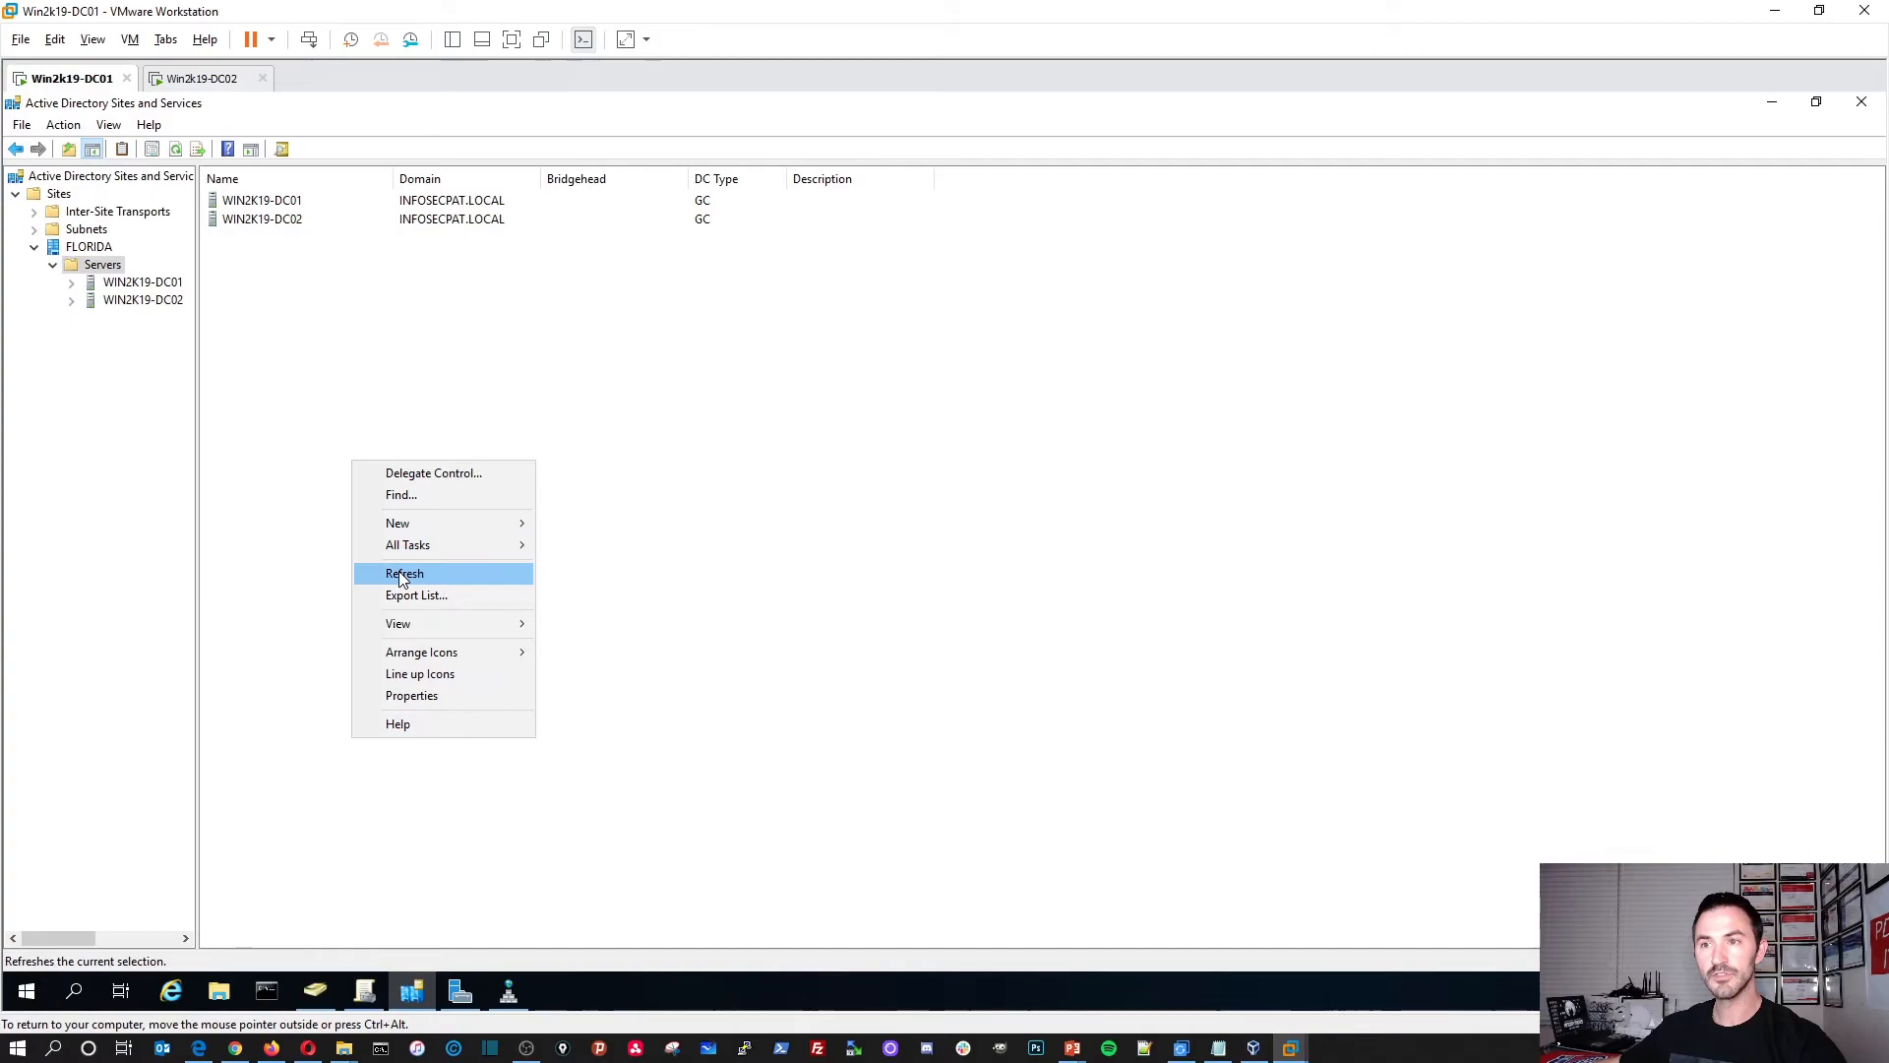
{"action": "left_click", "coordinate": [402, 575]}
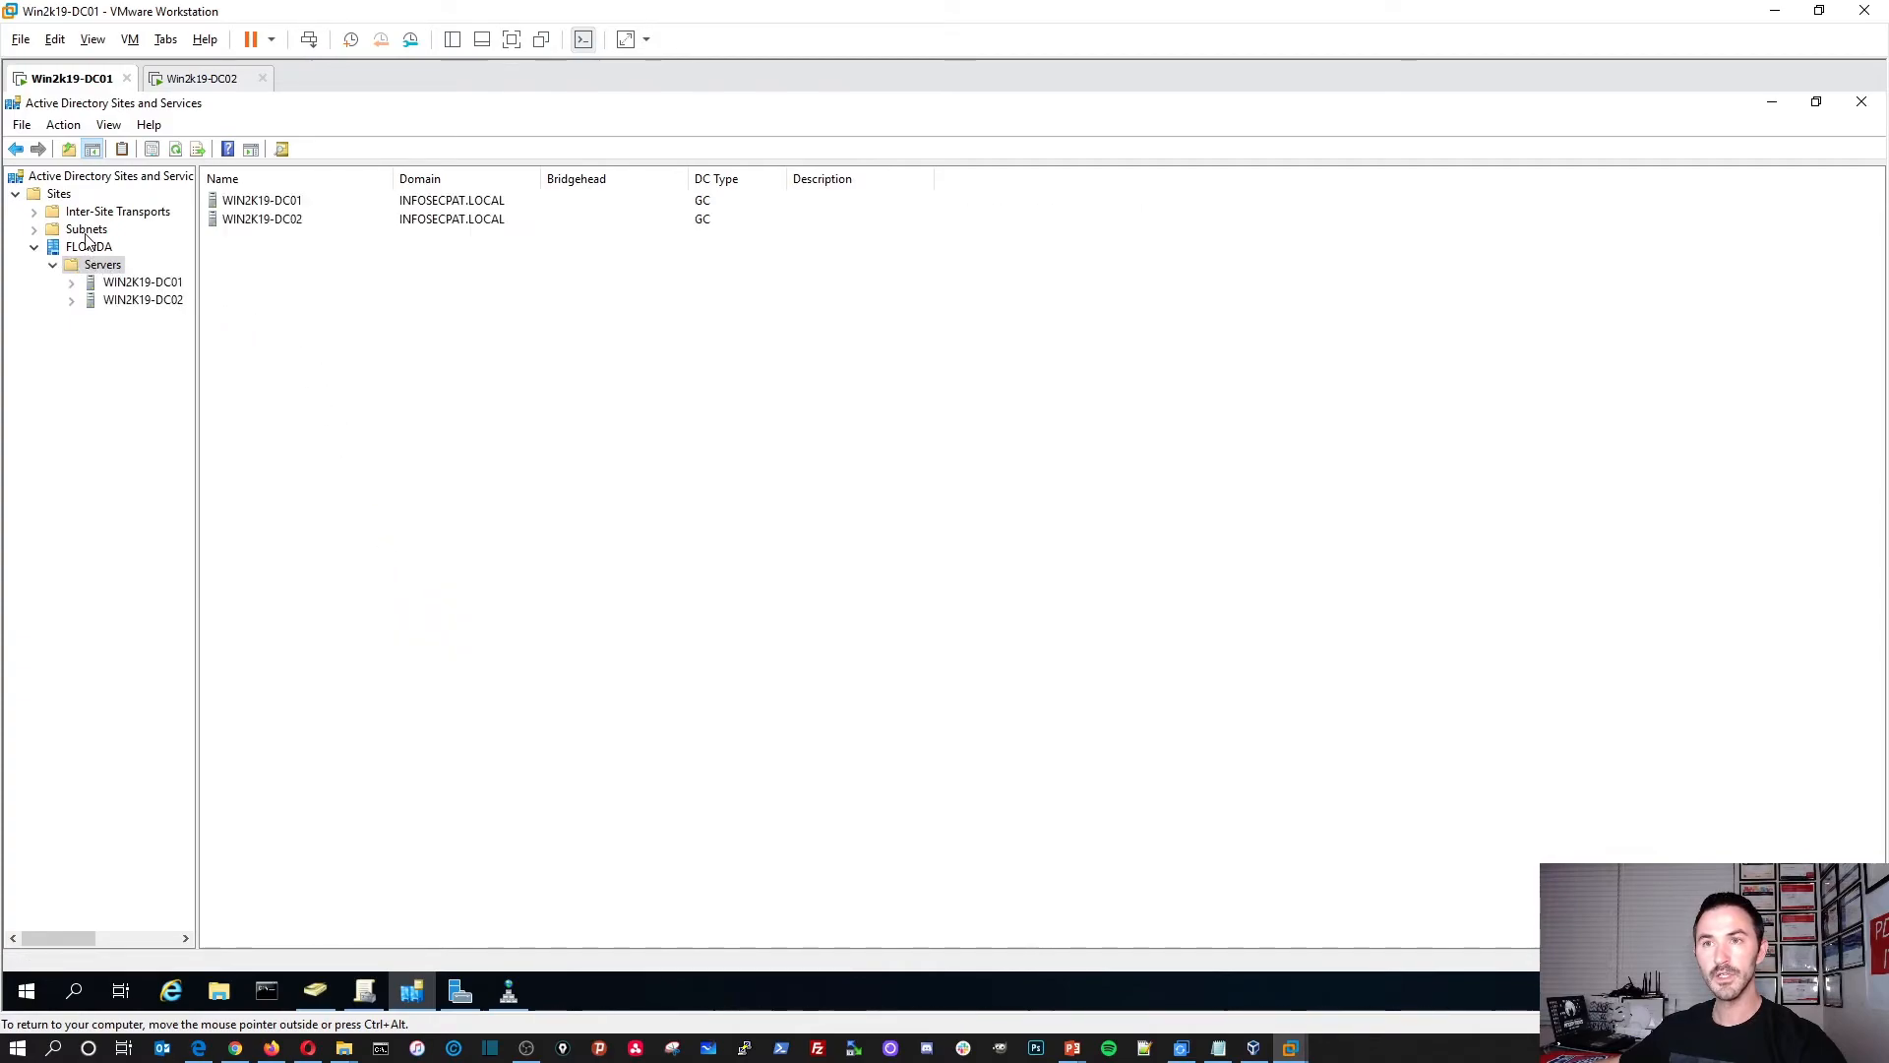
{"action": "left_click", "coordinate": [103, 284]}
{"action": "double_click", "coordinate": [262, 221]}
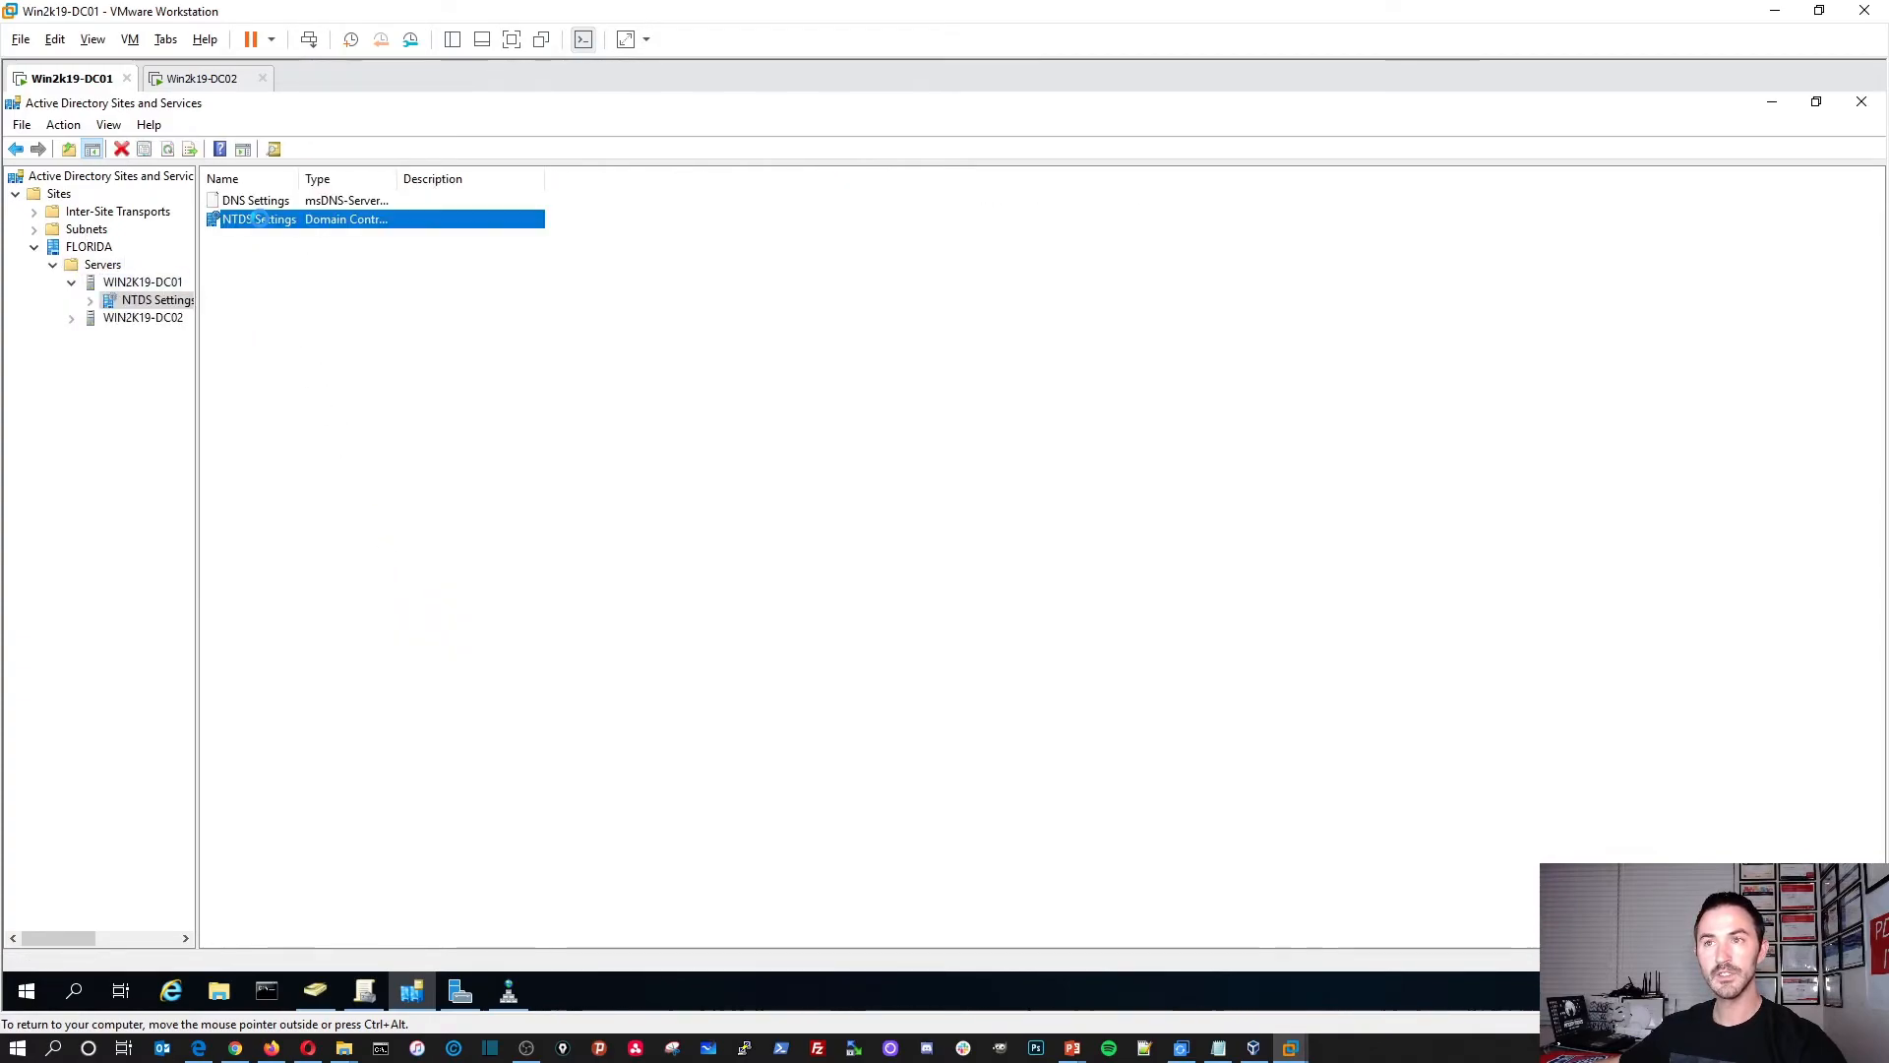
{"action": "left_click", "coordinate": [148, 320]}
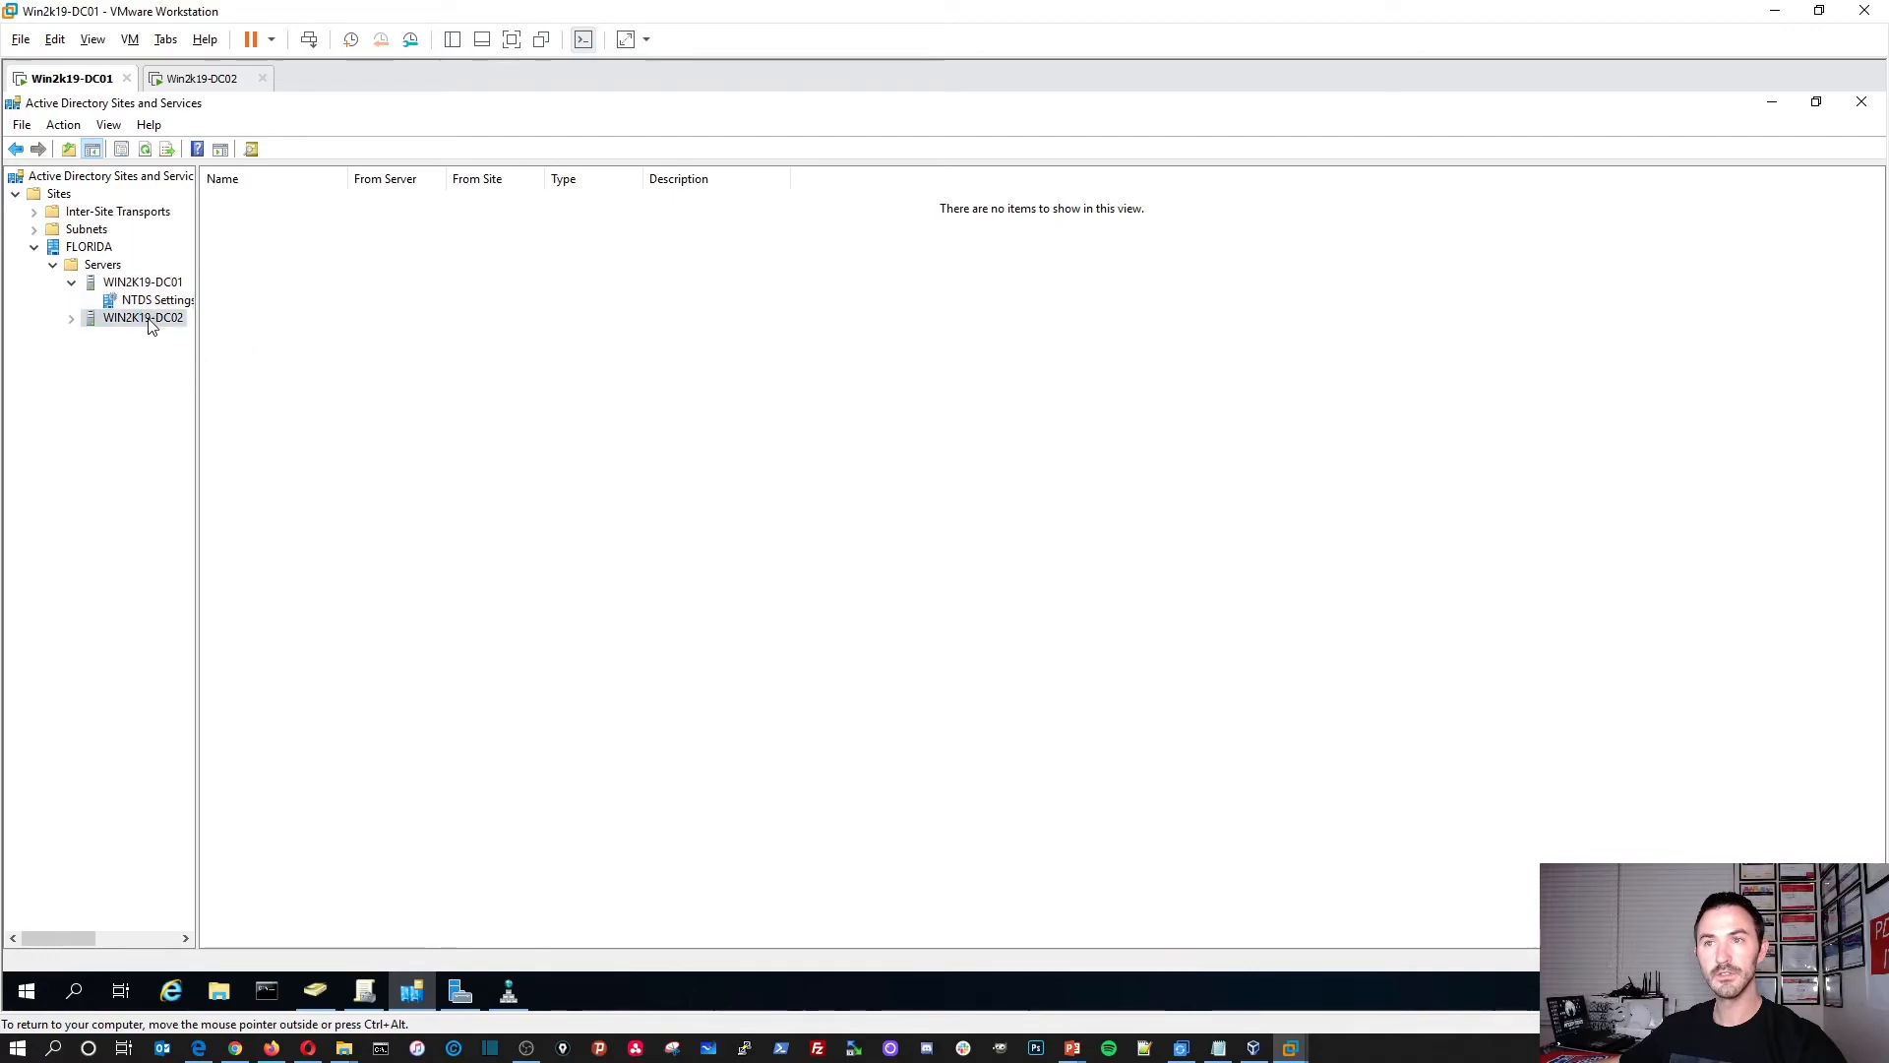
{"action": "double_click", "coordinate": [251, 206]}
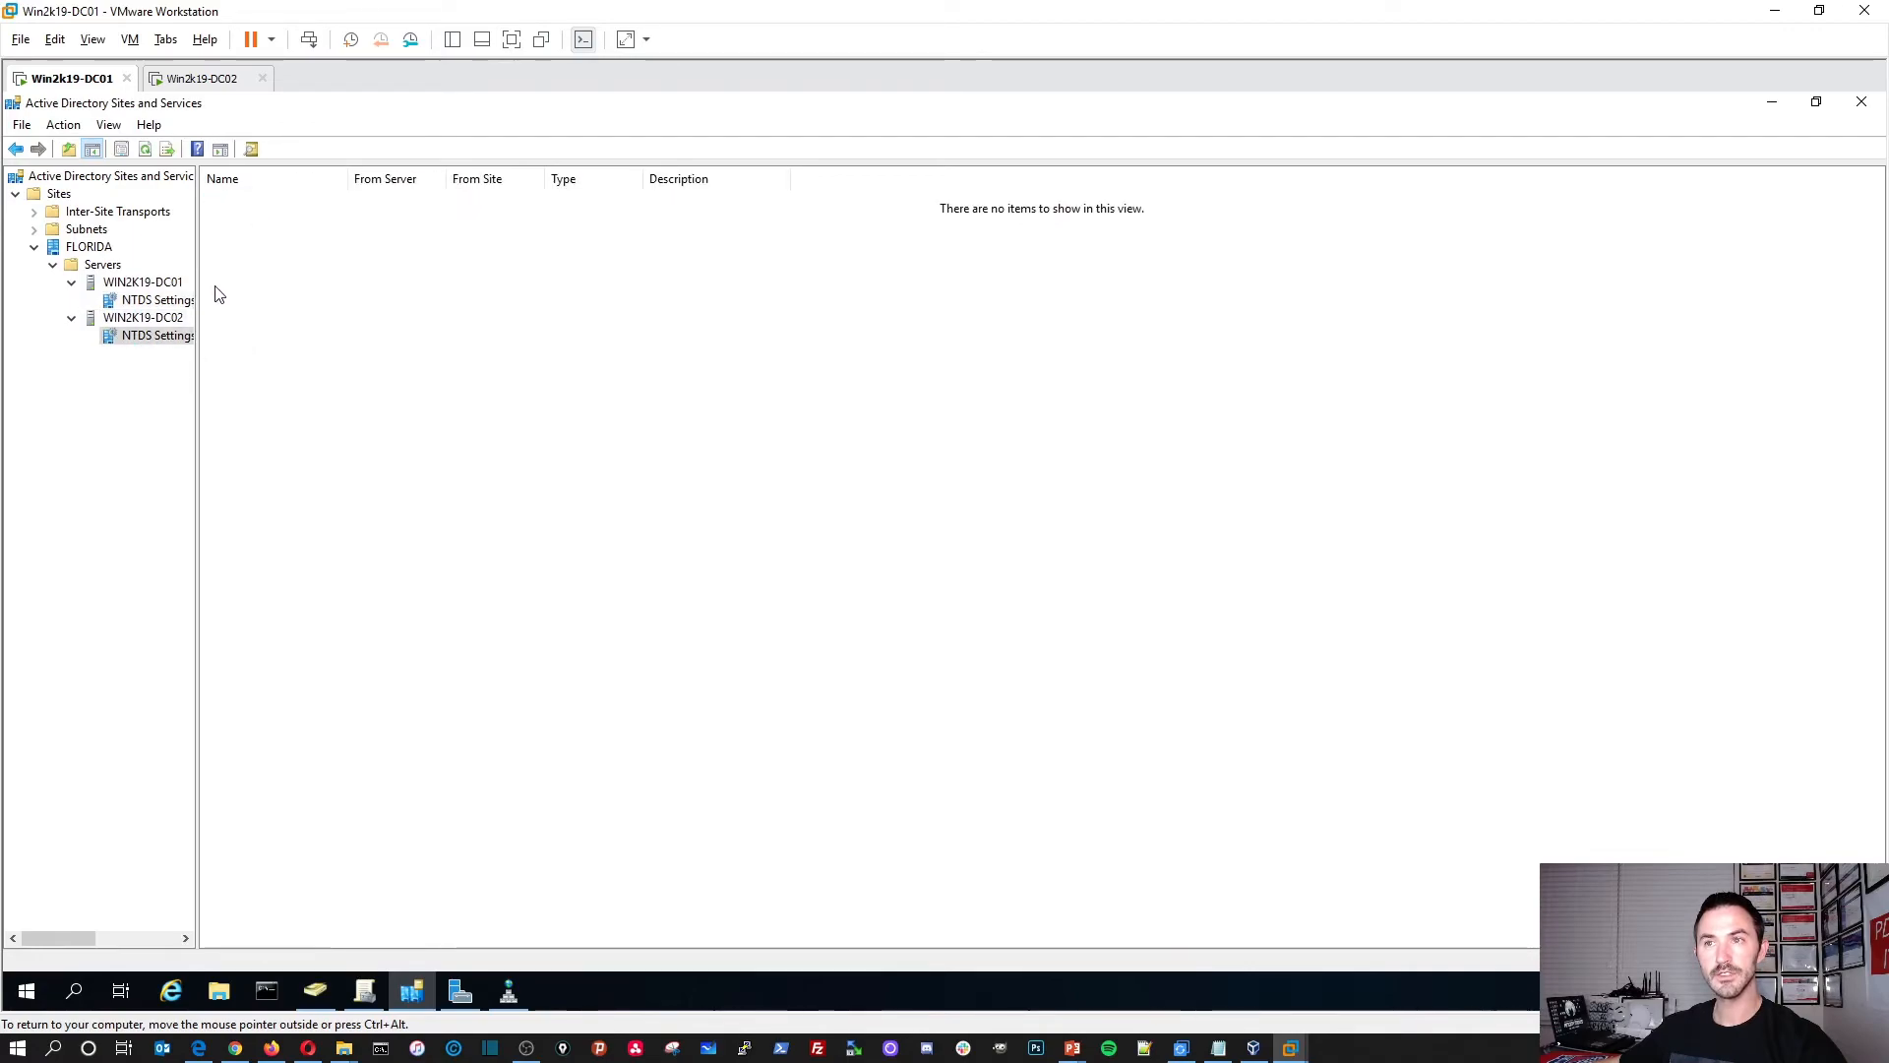
{"action": "left_click", "coordinate": [148, 283]}
{"action": "right_click", "coordinate": [148, 284]}
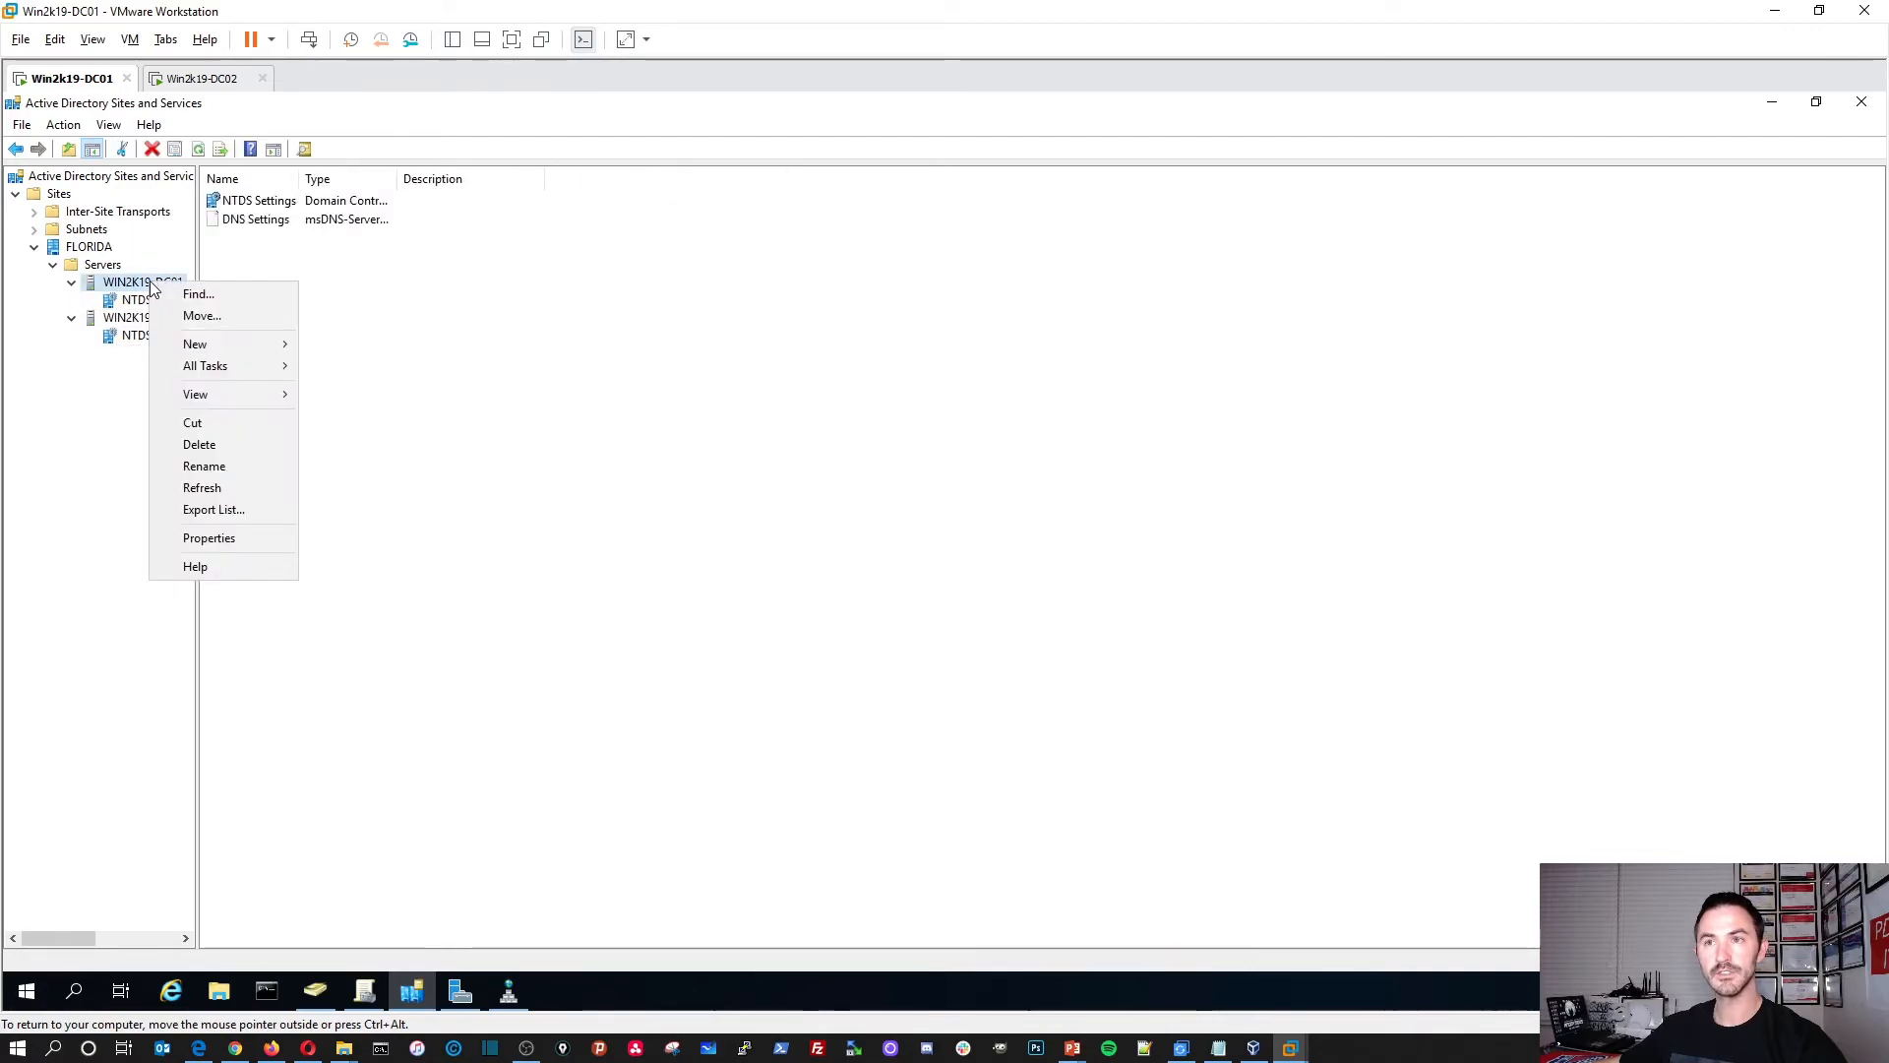
{"action": "left_click", "coordinate": [108, 267]}
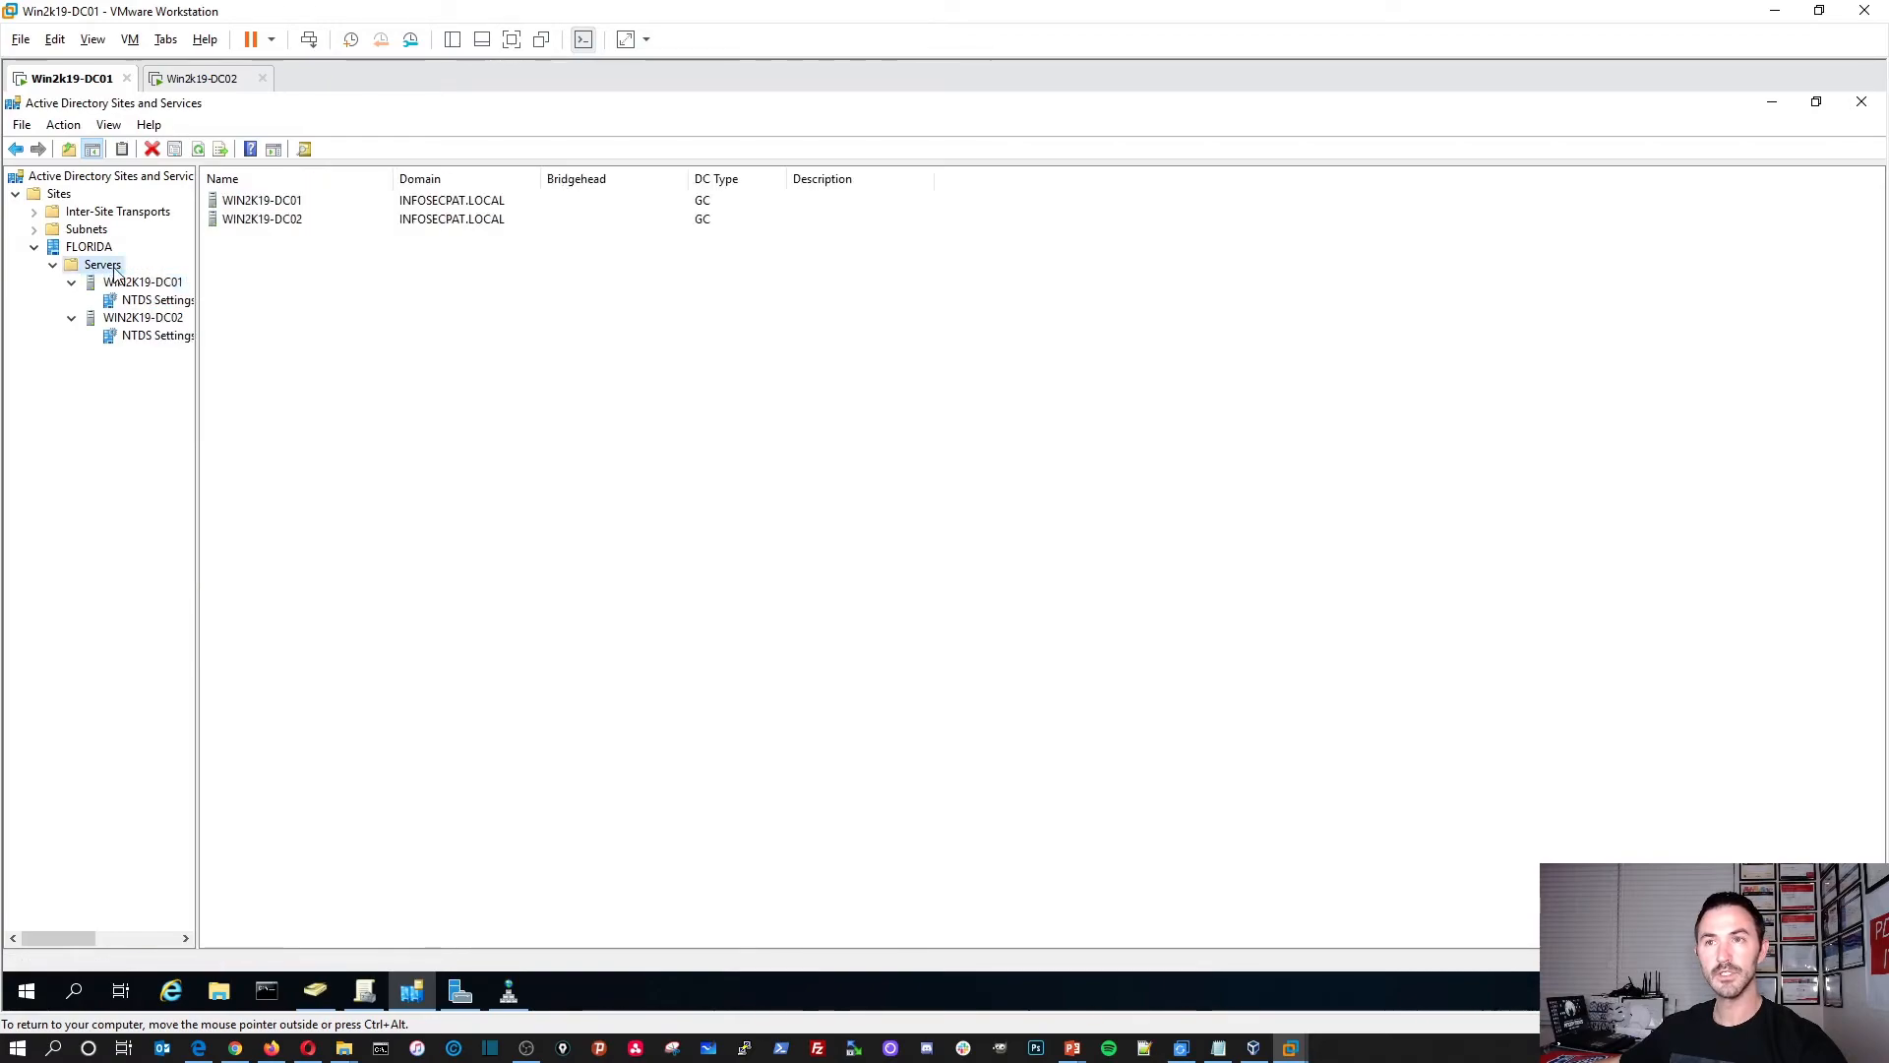
{"action": "double_click", "coordinate": [280, 201]}
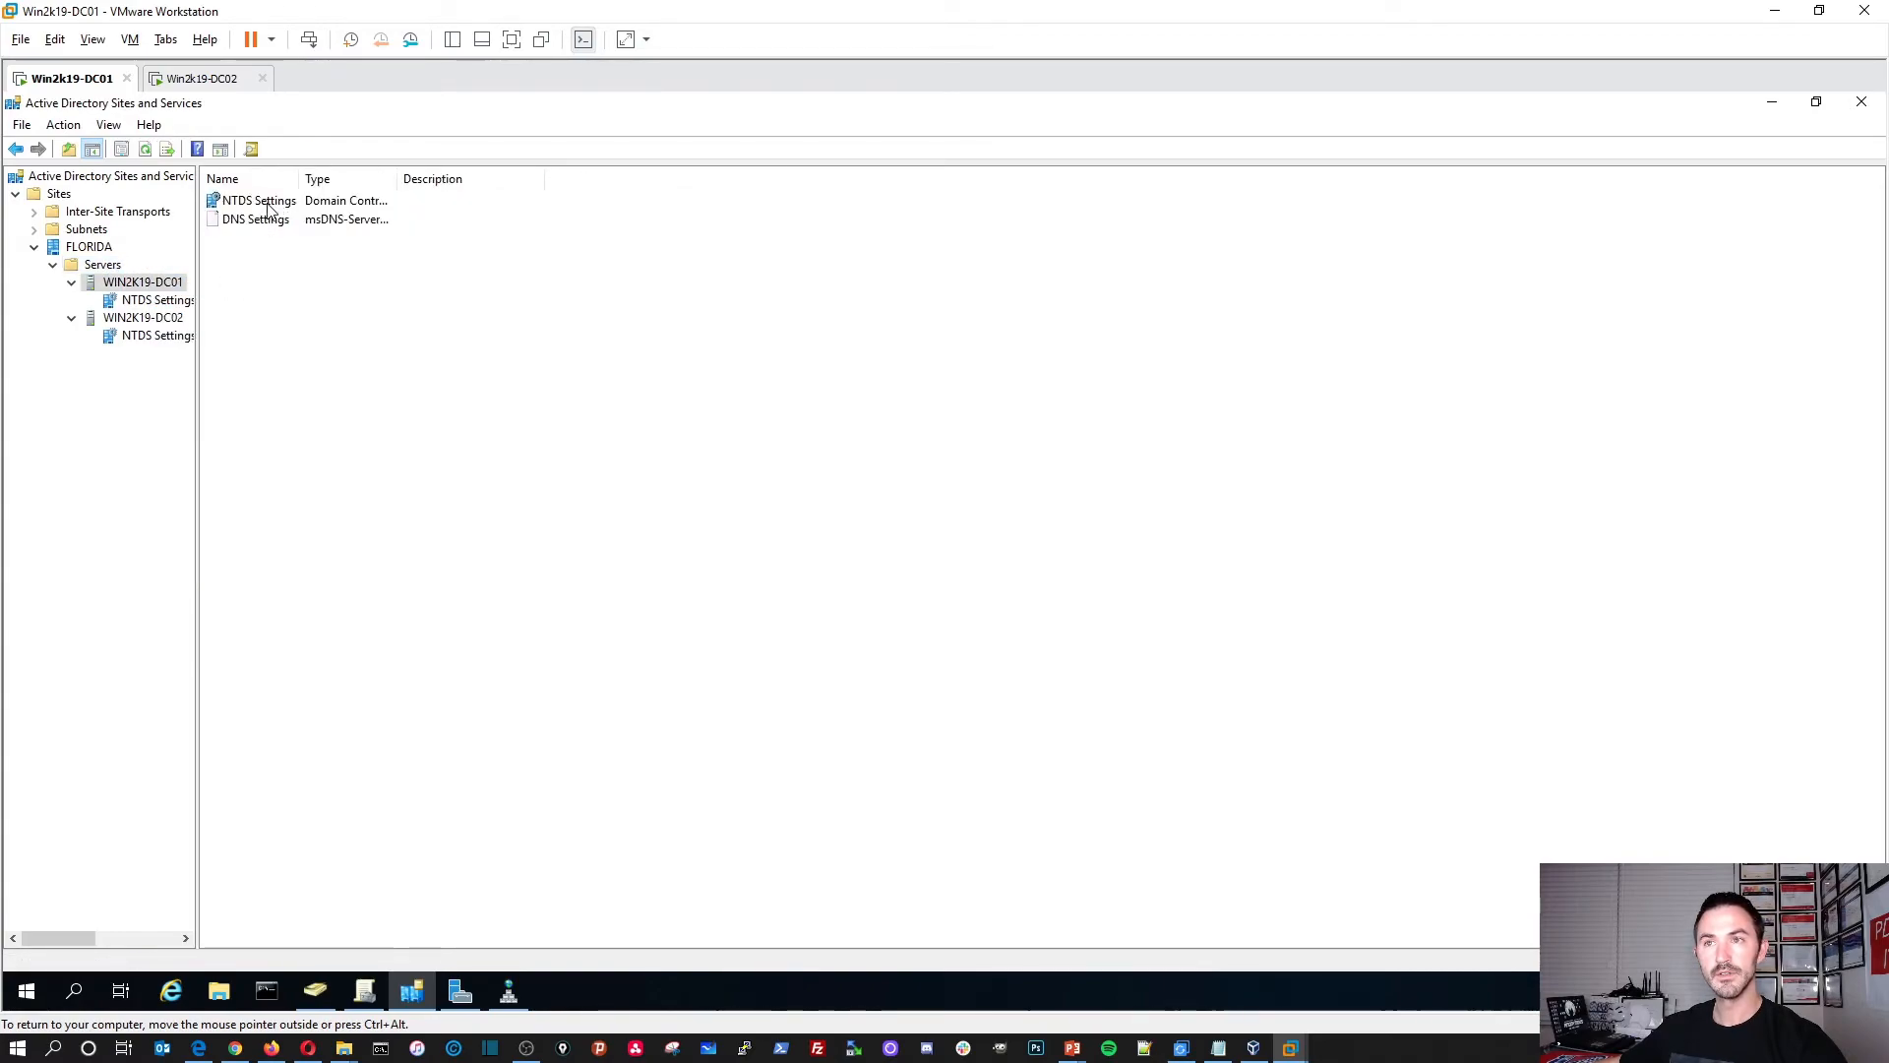
{"action": "left_click", "coordinate": [108, 268]}
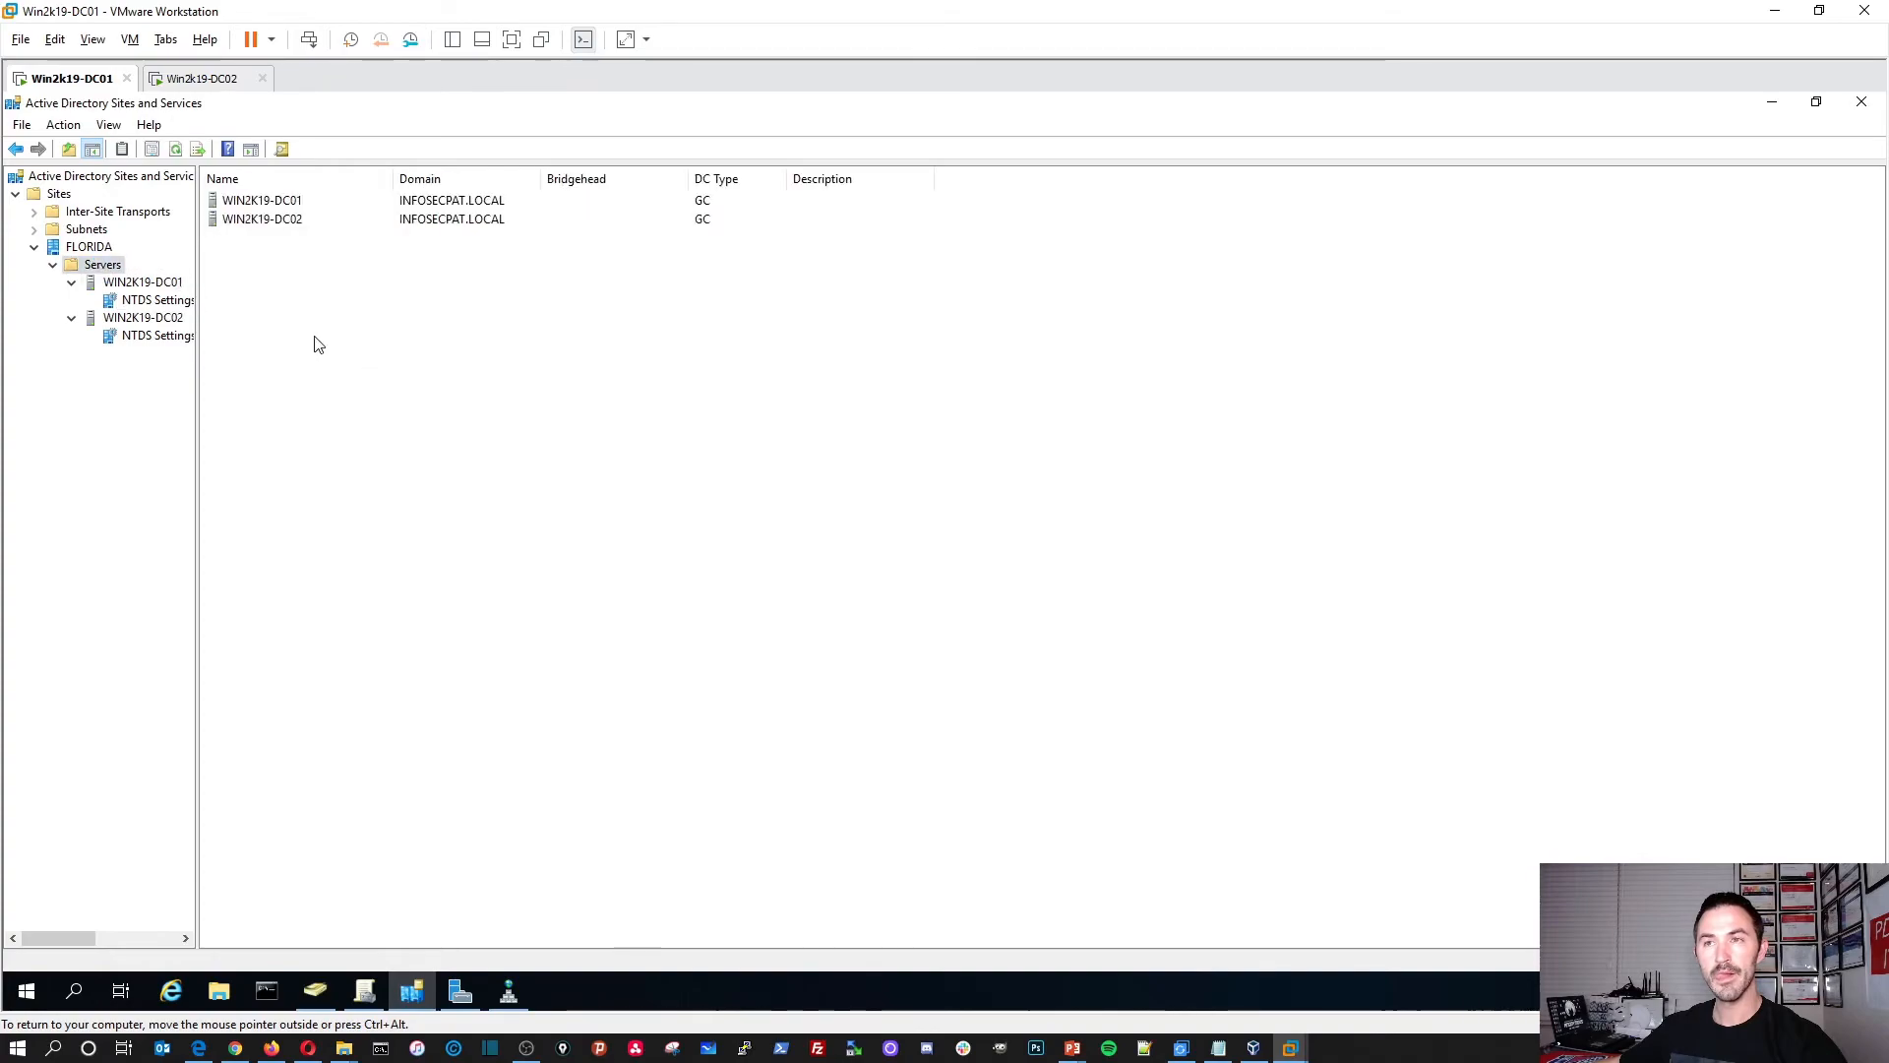
{"action": "right_click", "coordinate": [287, 401]}
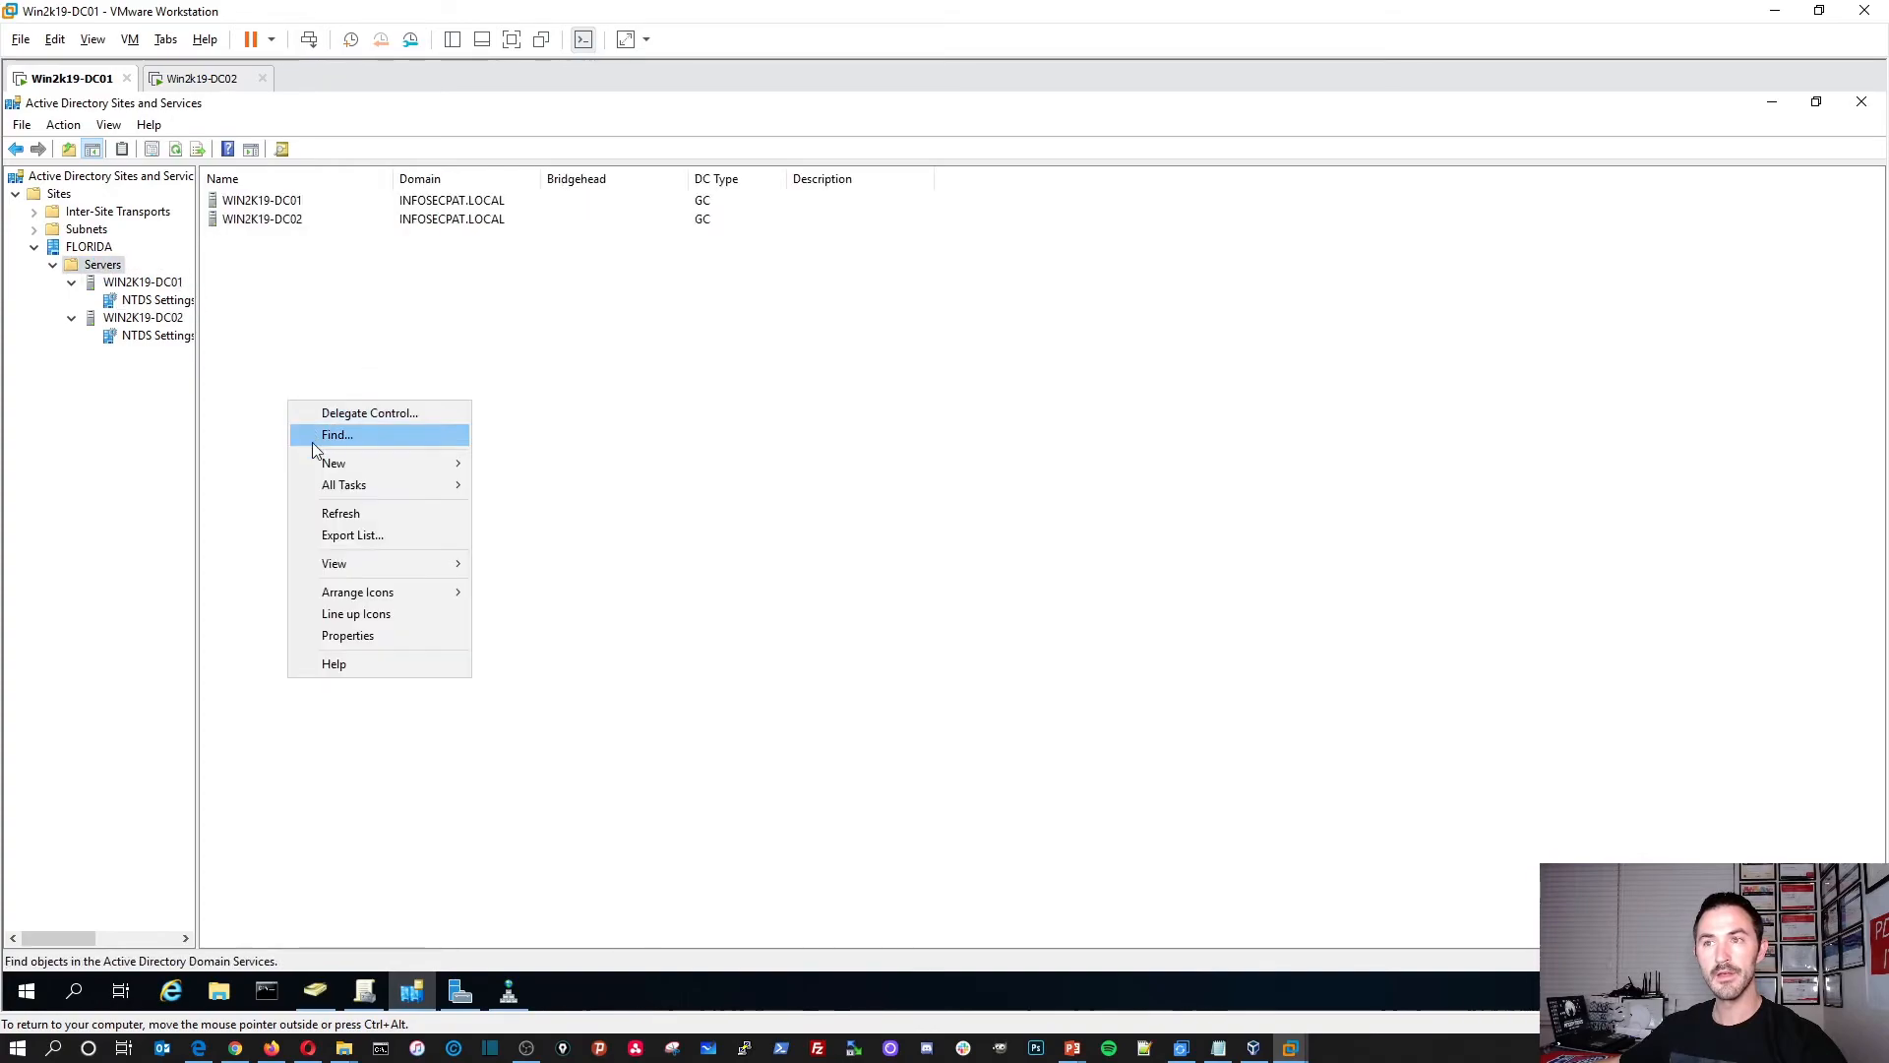
{"action": "left_click", "coordinate": [337, 513]}
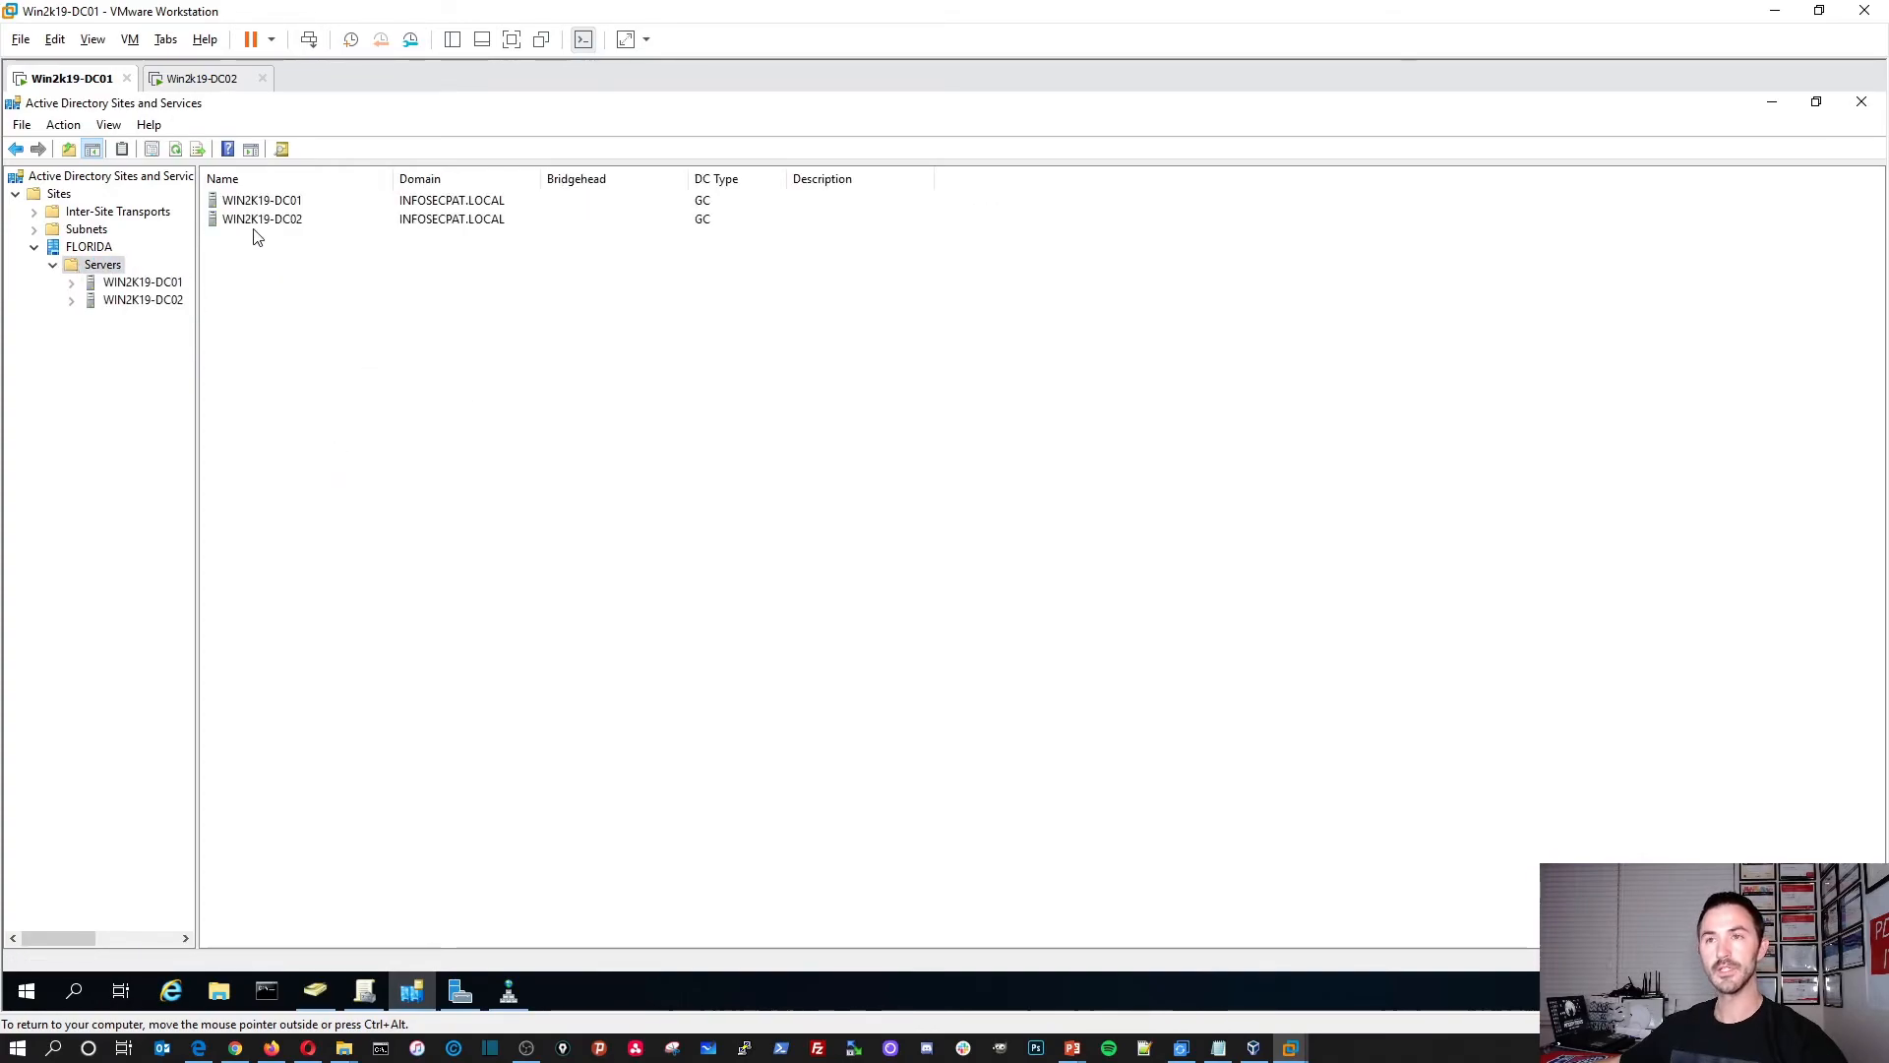
Step: Minimize Sites and Services and refresh the FLORIDA Users OU in ADUC
{"action": "left_click", "coordinate": [1771, 103]}
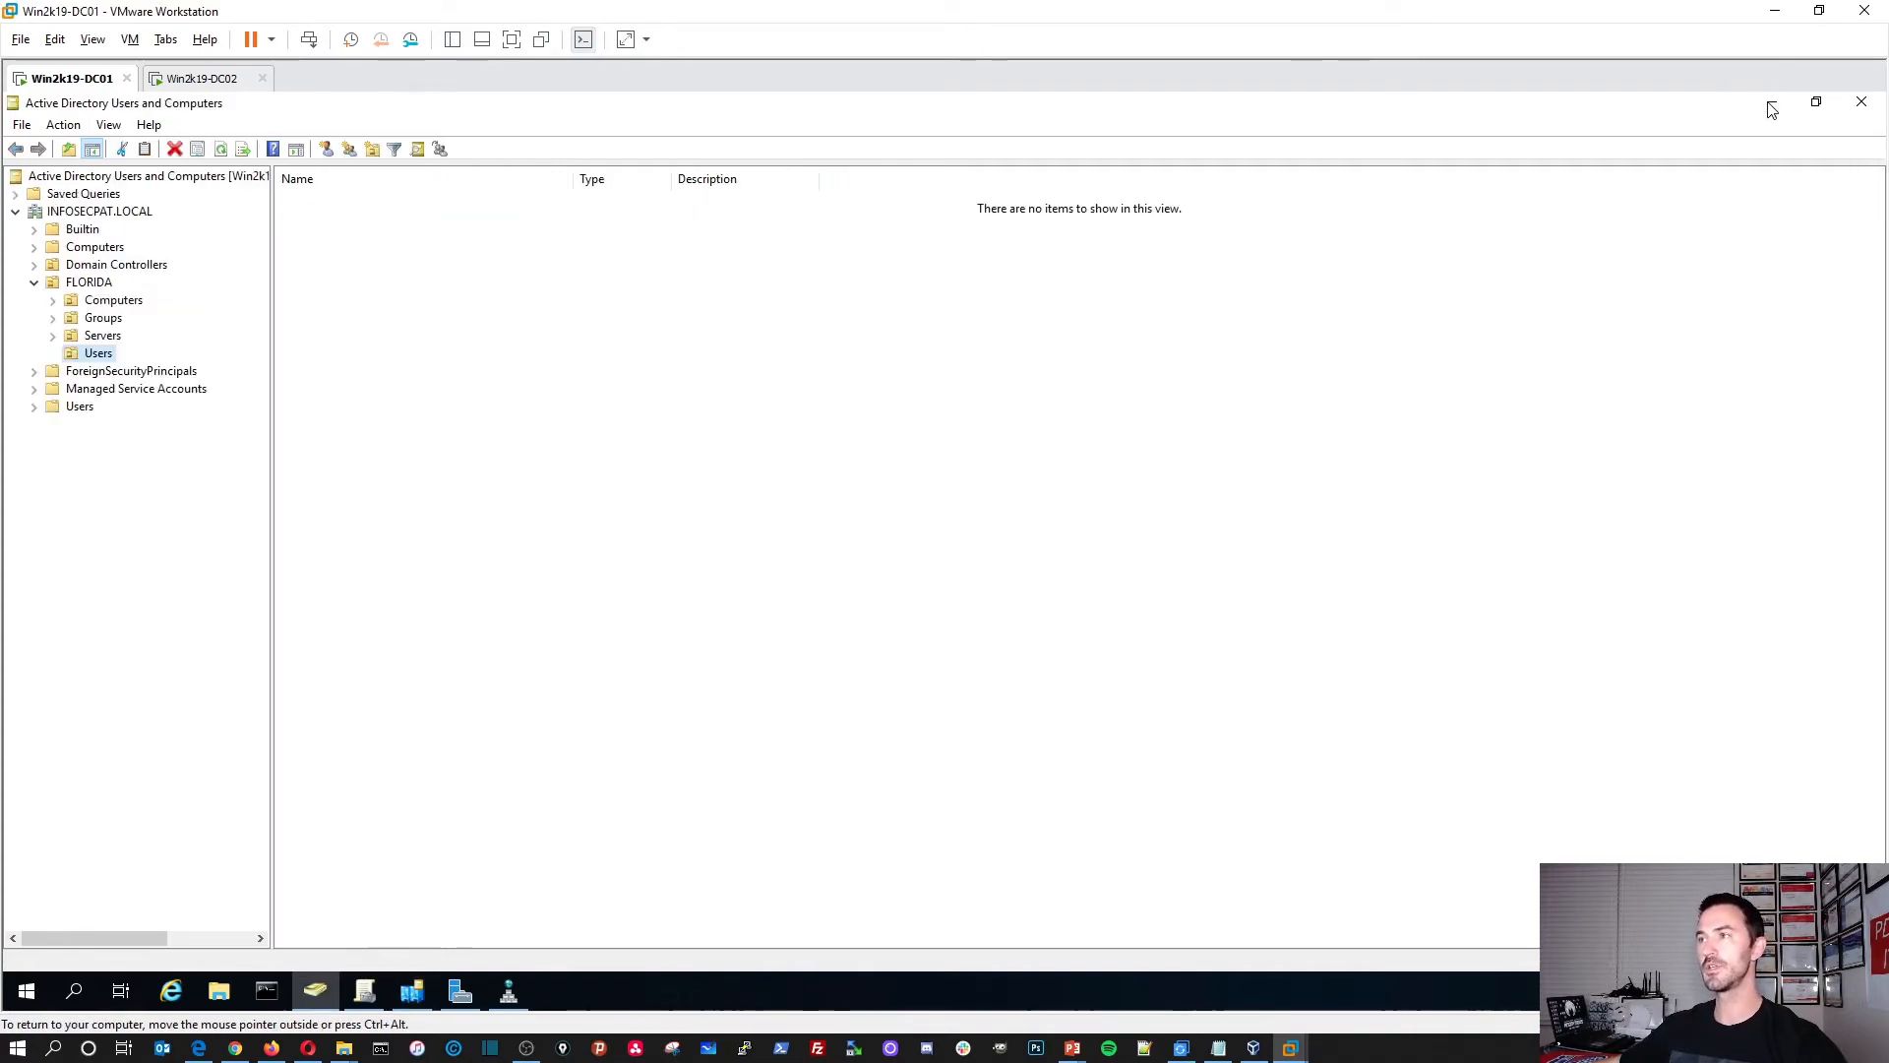
{"action": "right_click", "coordinate": [532, 306]}
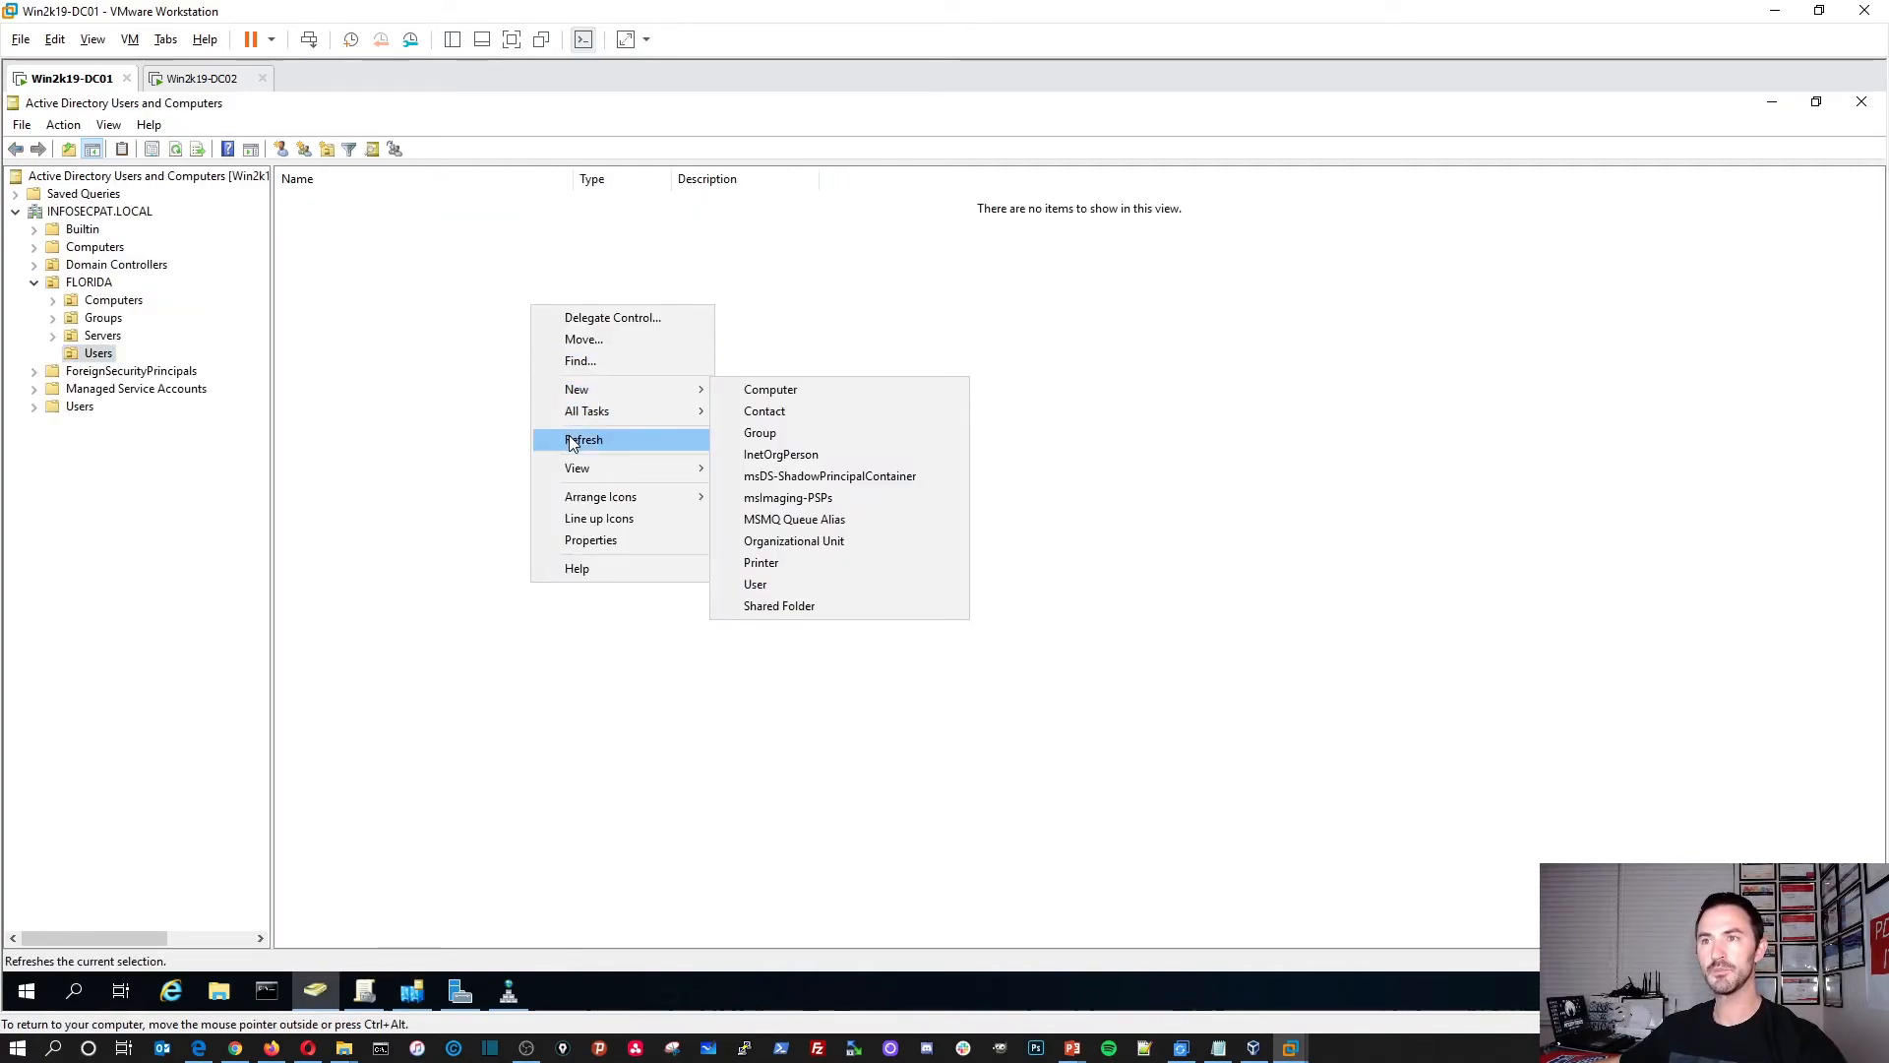
{"action": "left_click", "coordinate": [569, 439]}
Step: Check the domain's default Users container, refresh FLORIDA Users again, and switch to Win2k19-DC02
{"action": "left_click", "coordinate": [98, 211]}
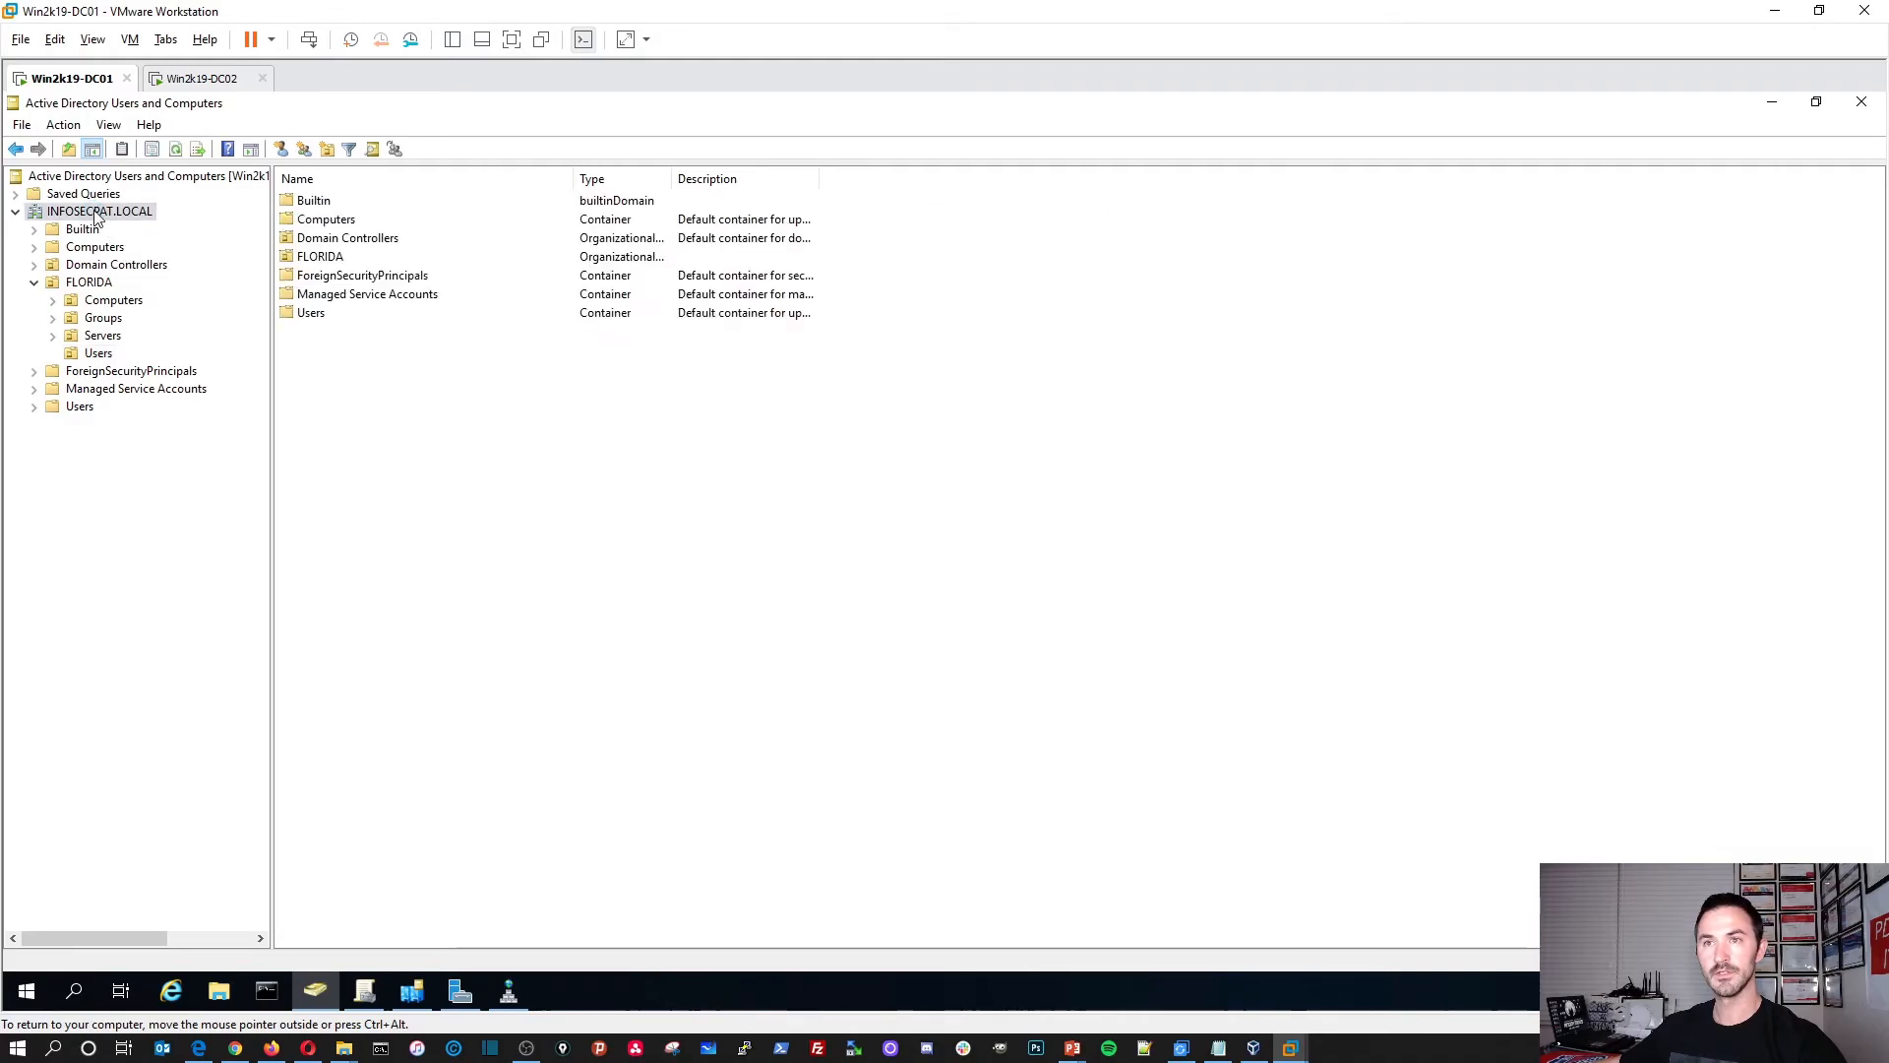
{"action": "double_click", "coordinate": [311, 313]}
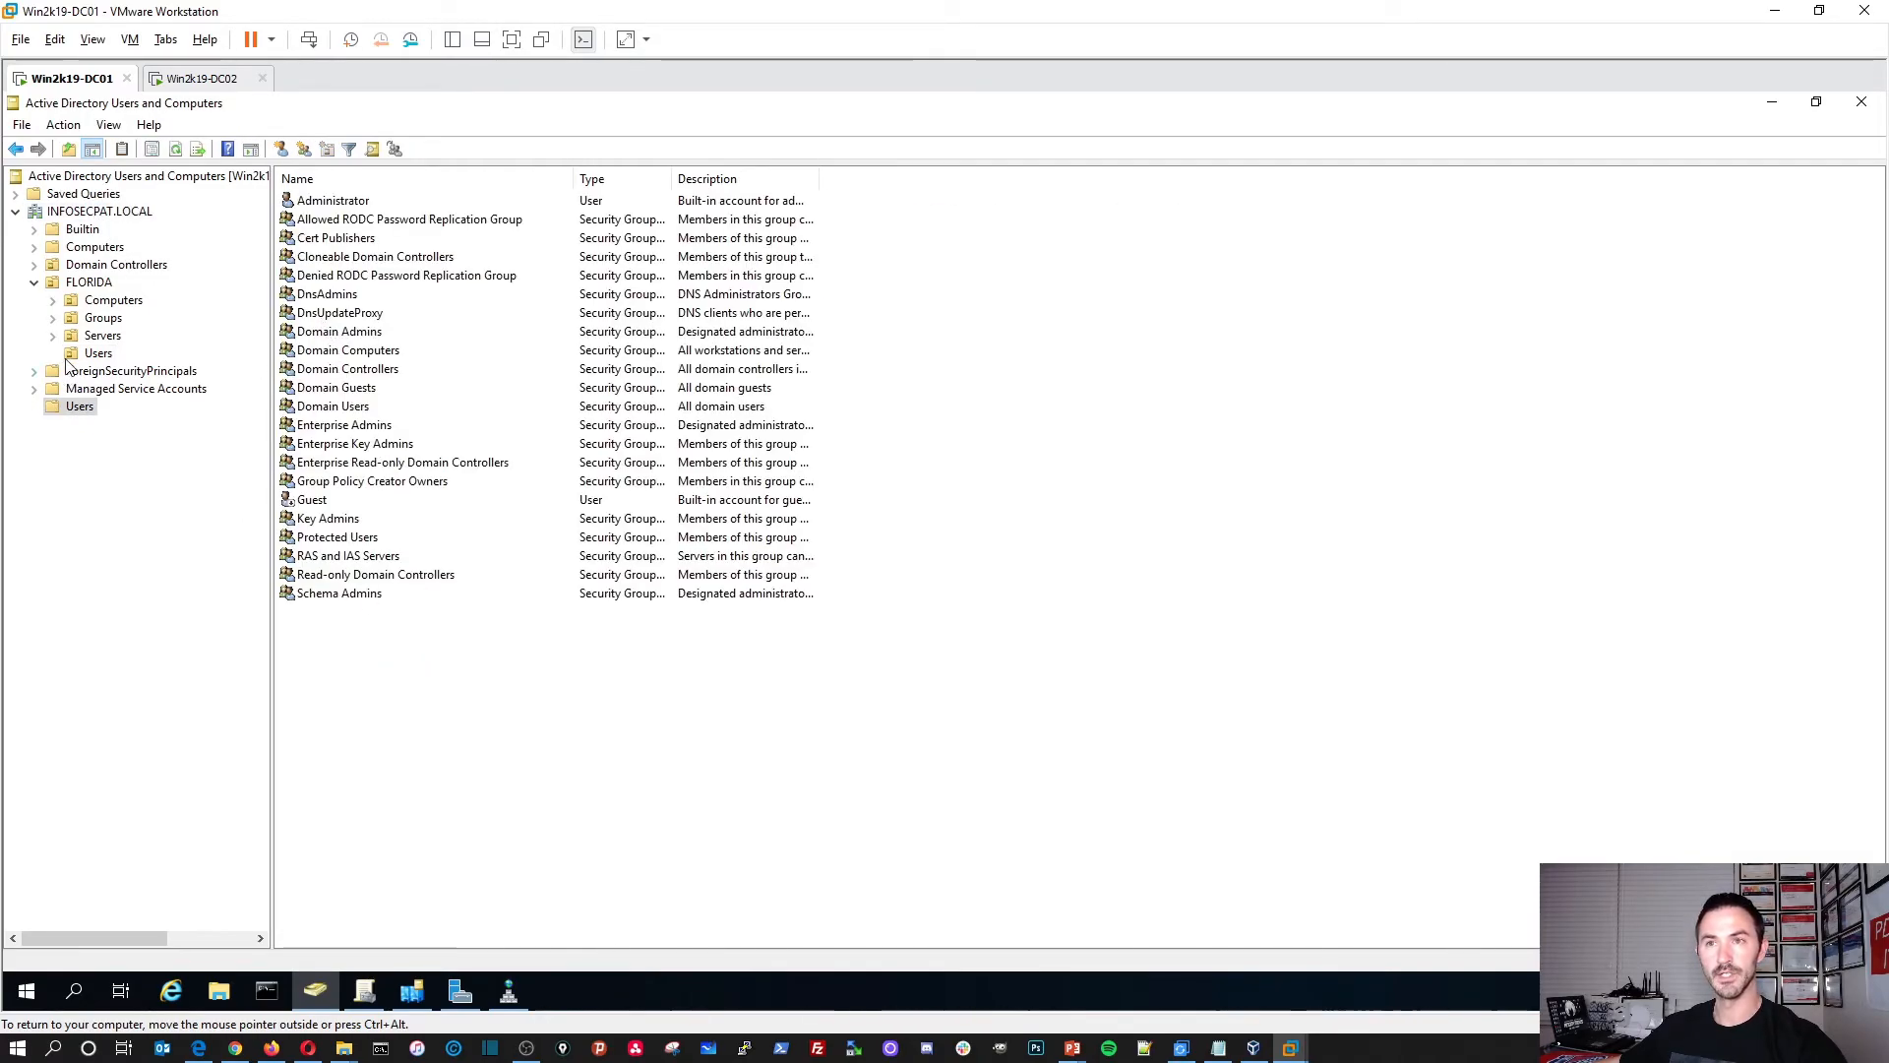
{"action": "left_click", "coordinate": [96, 354]}
{"action": "right_click", "coordinate": [361, 336]}
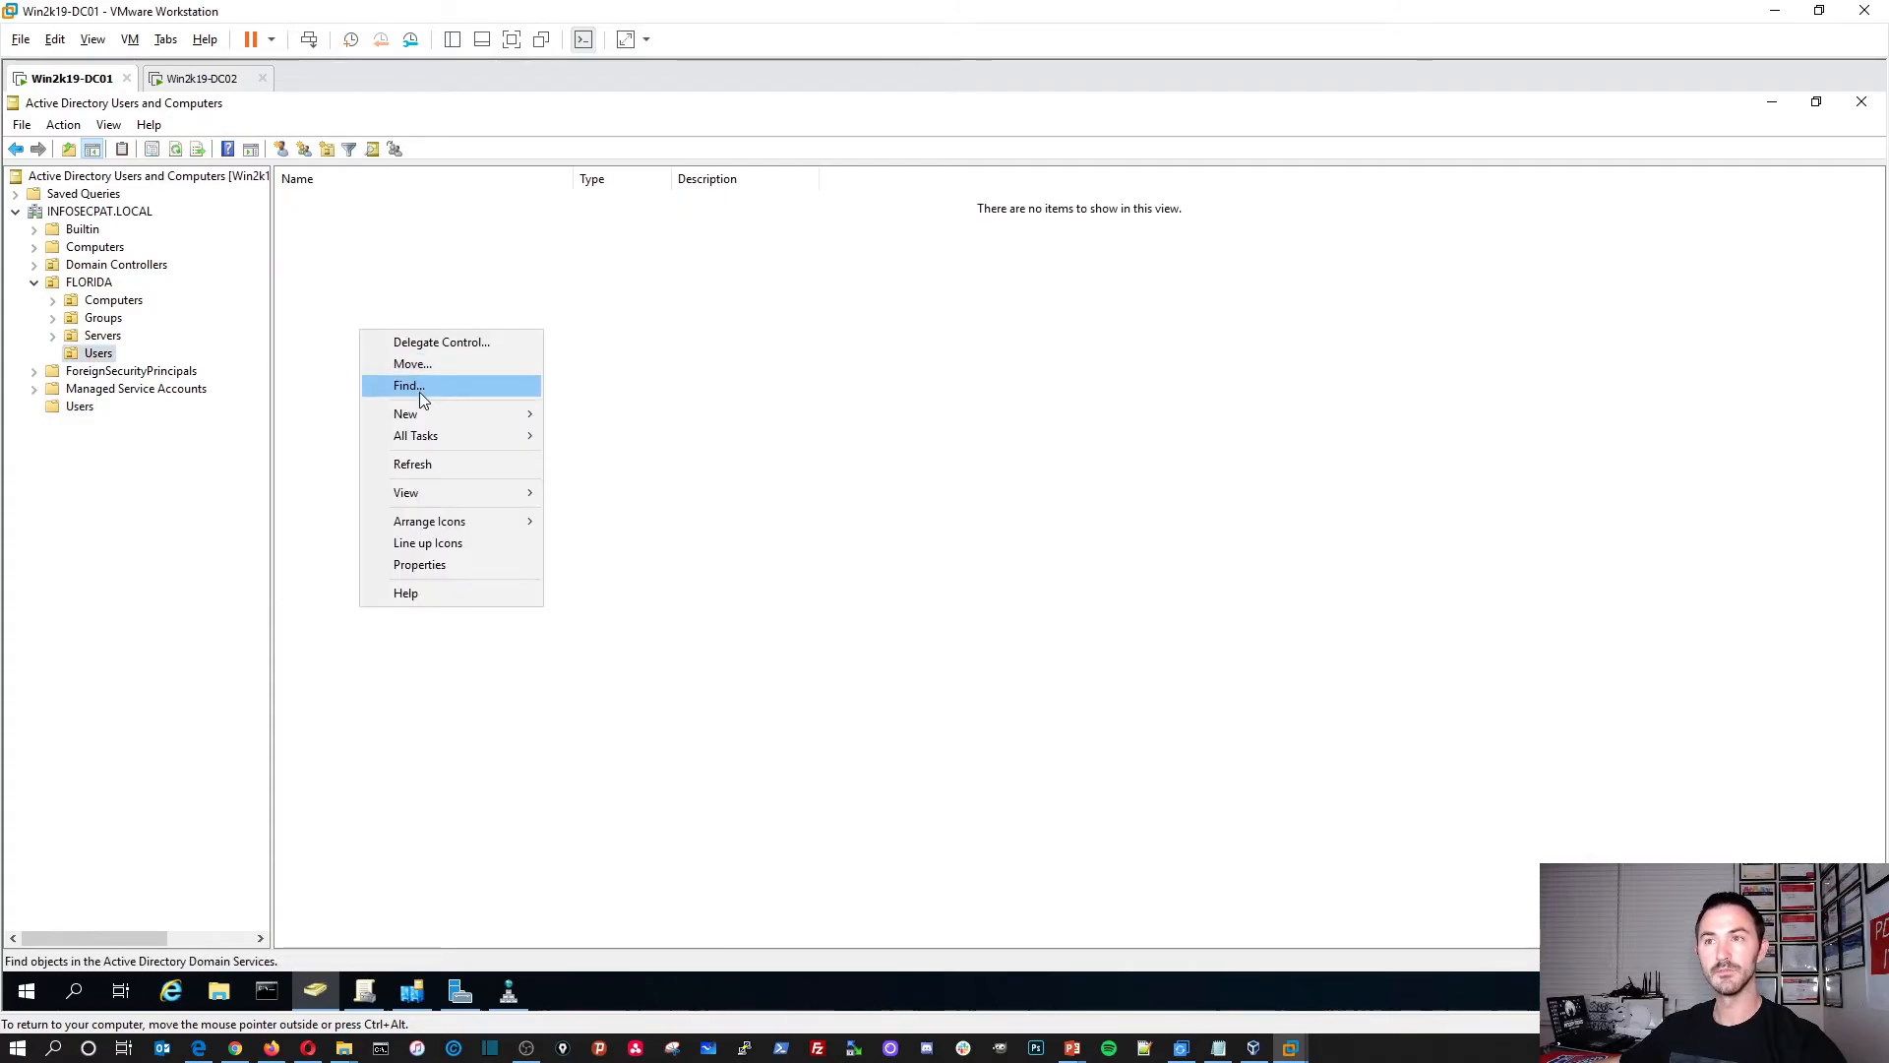
{"action": "left_click", "coordinate": [414, 470]}
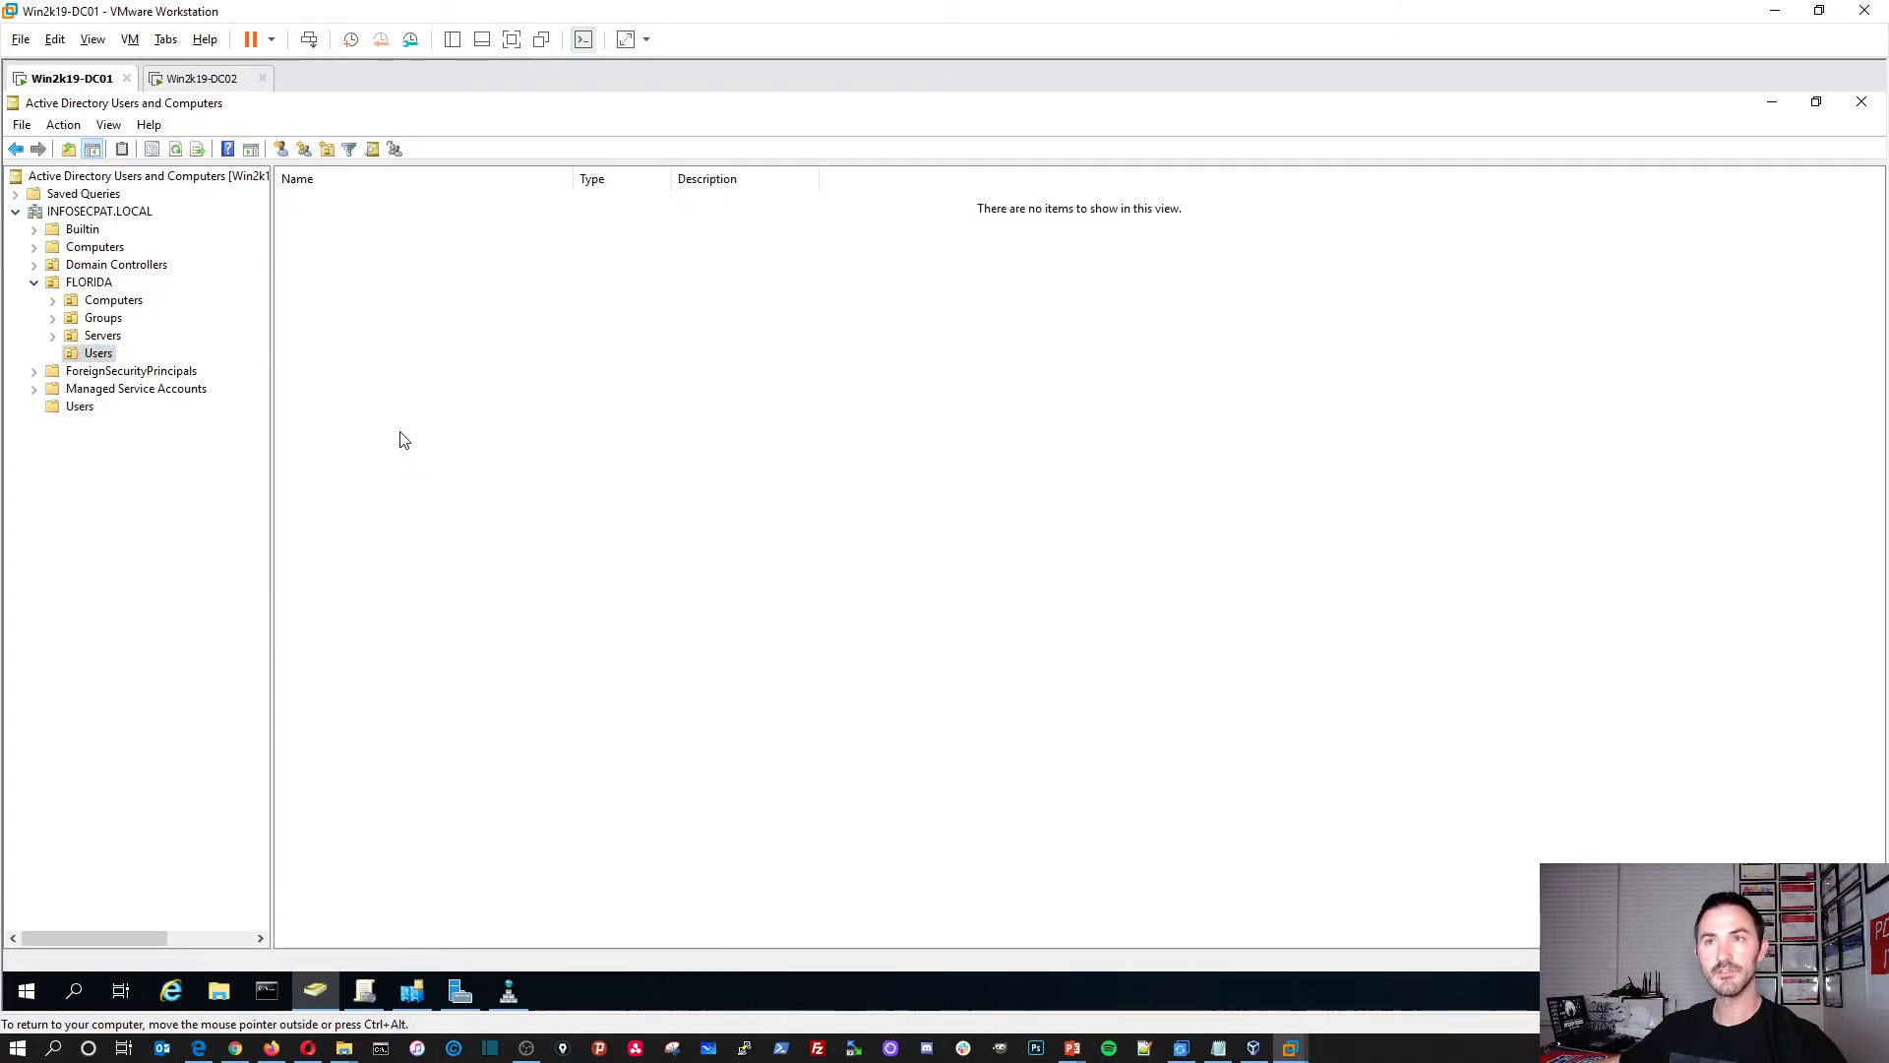
{"action": "left_click", "coordinate": [202, 79]}
Step: Refresh DC02's FLORIDA Users view and search the guest Start menu for cmd
{"action": "right_click", "coordinate": [448, 342]}
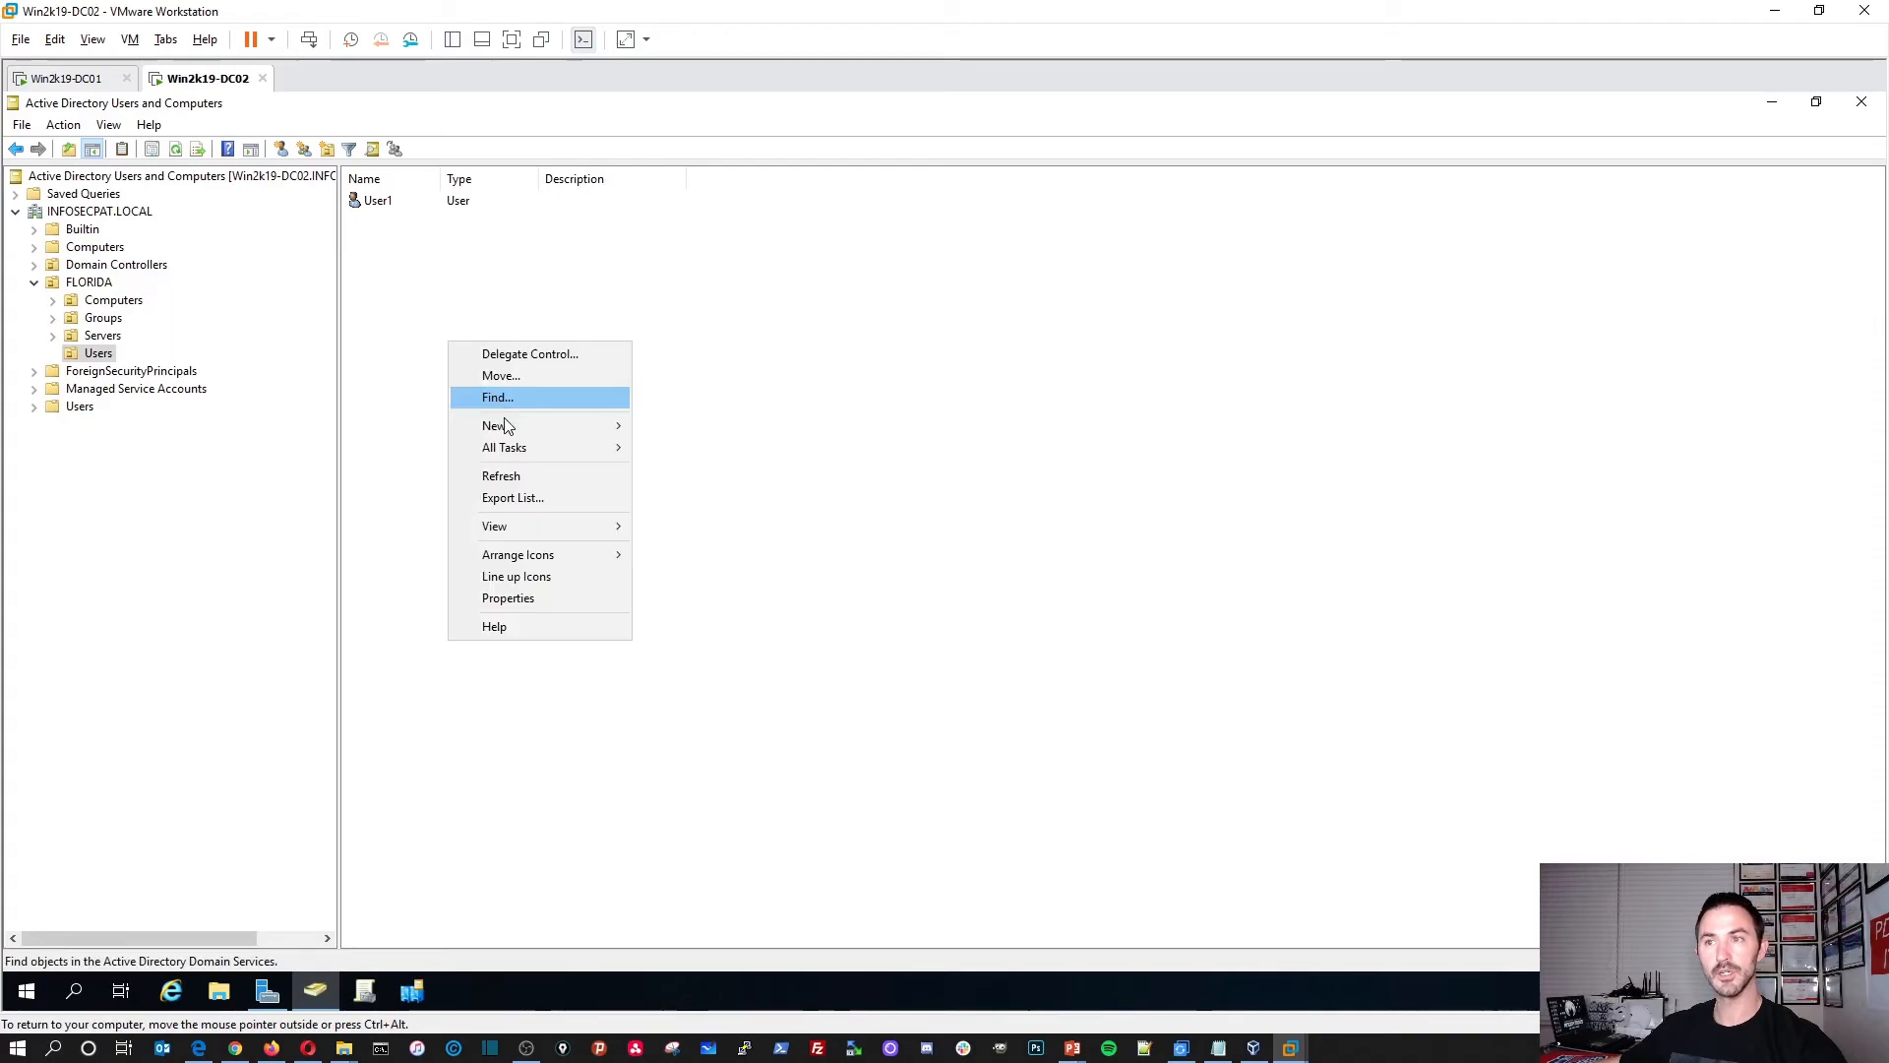
{"action": "left_click", "coordinate": [499, 479]}
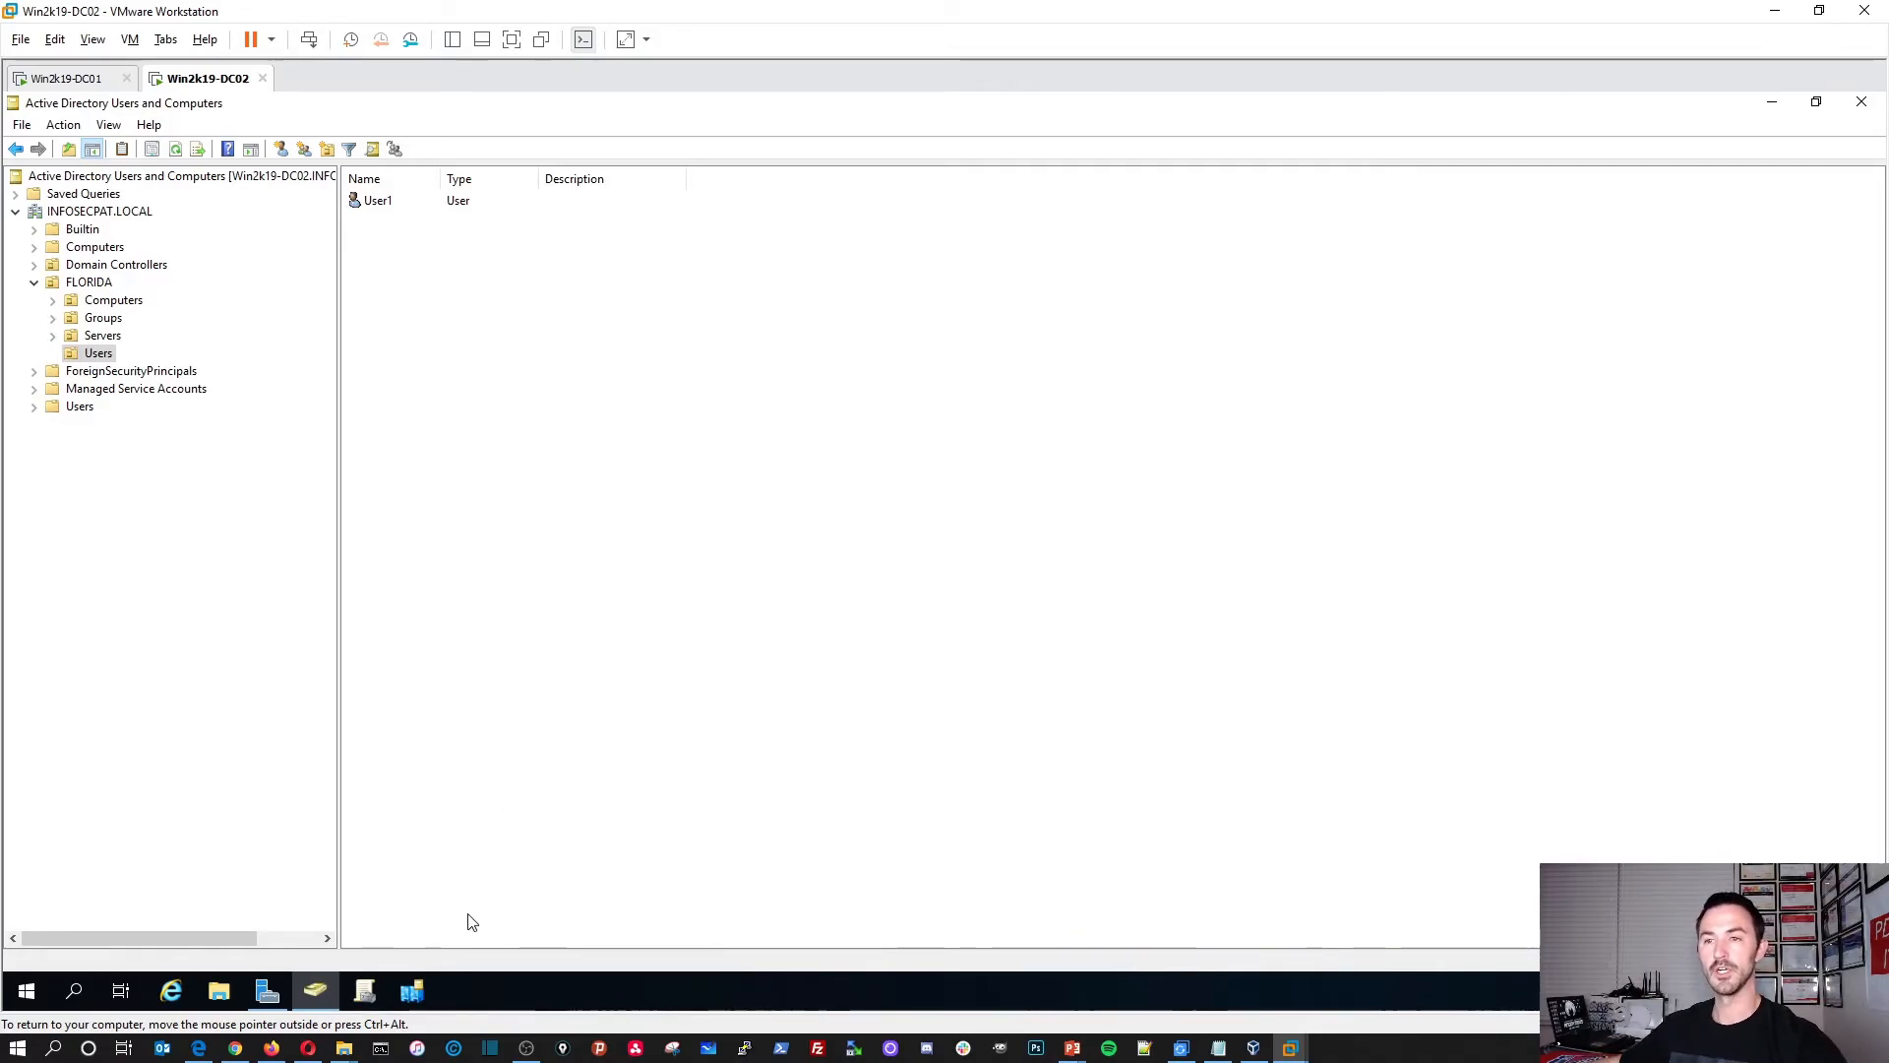
{"action": "left_click", "coordinate": [25, 994]}
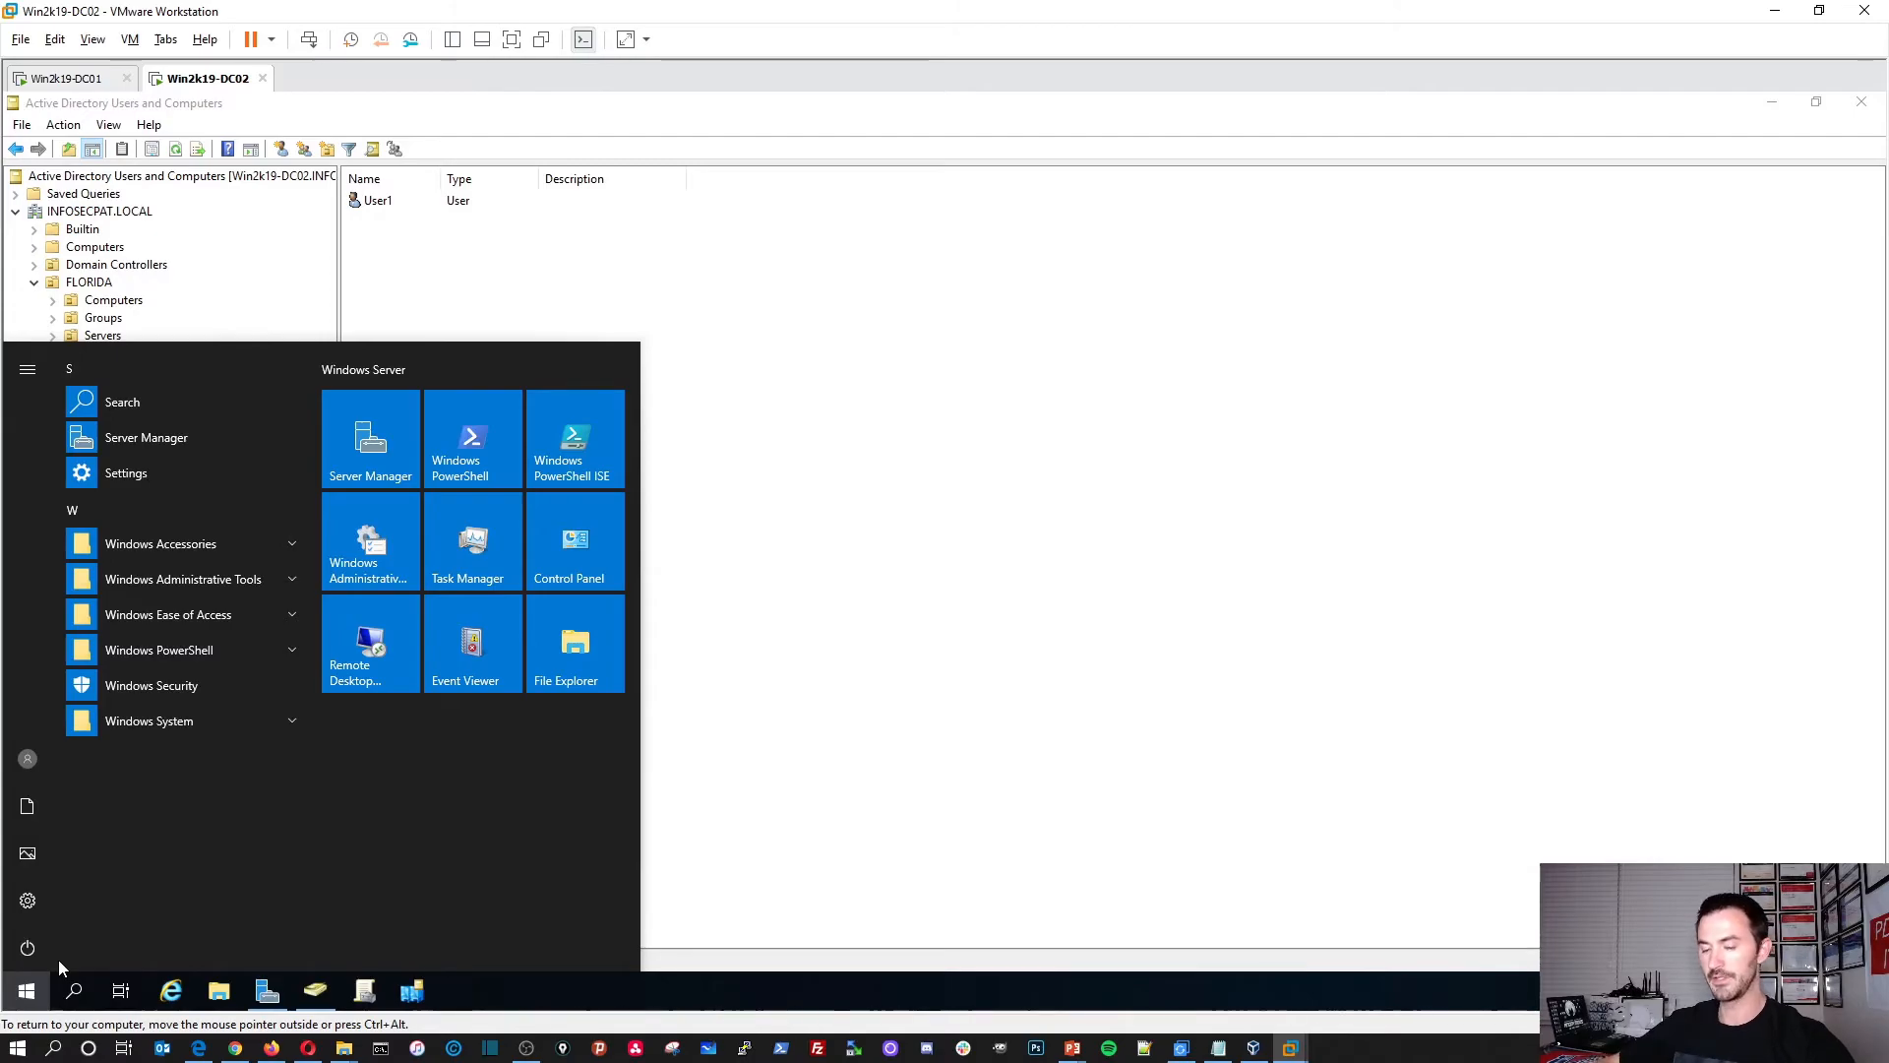
{"action": "left_click", "coordinate": [29, 992]}
{"action": "left_click", "coordinate": [31, 992]}
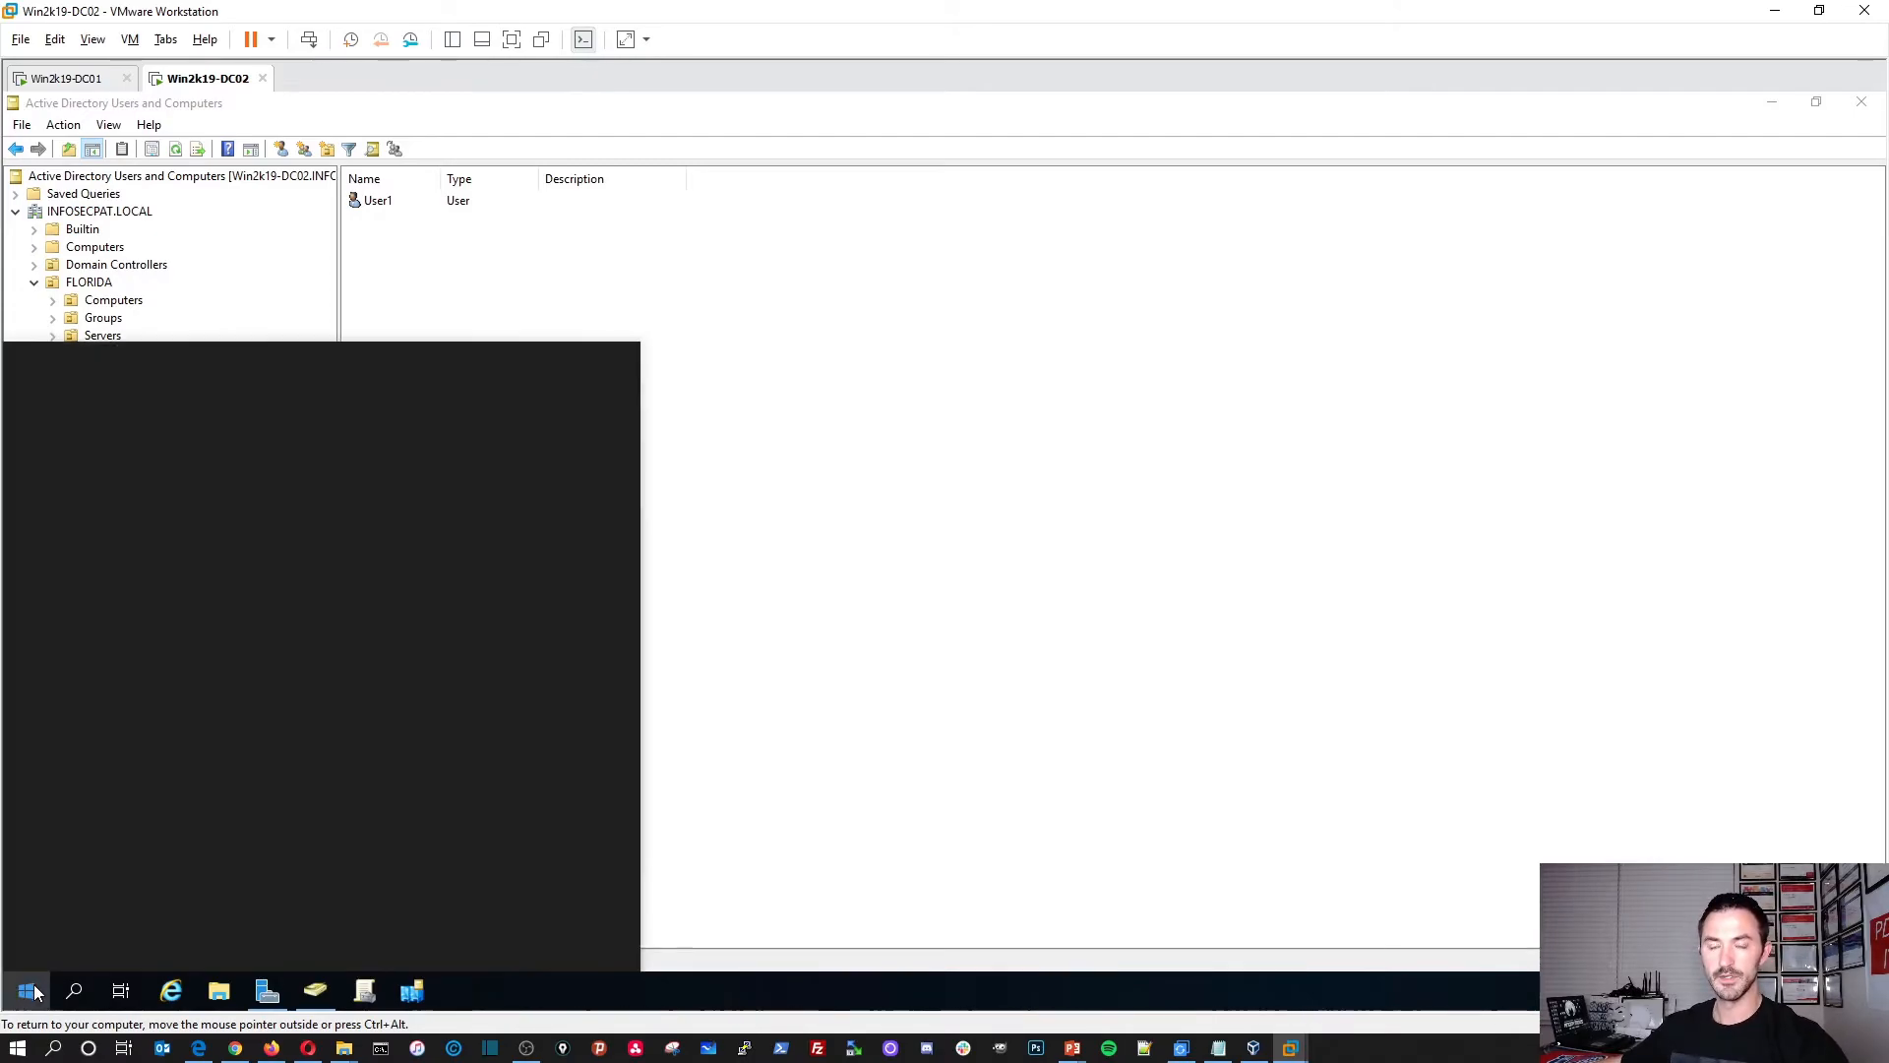
{"action": "type", "text": "cmd"}
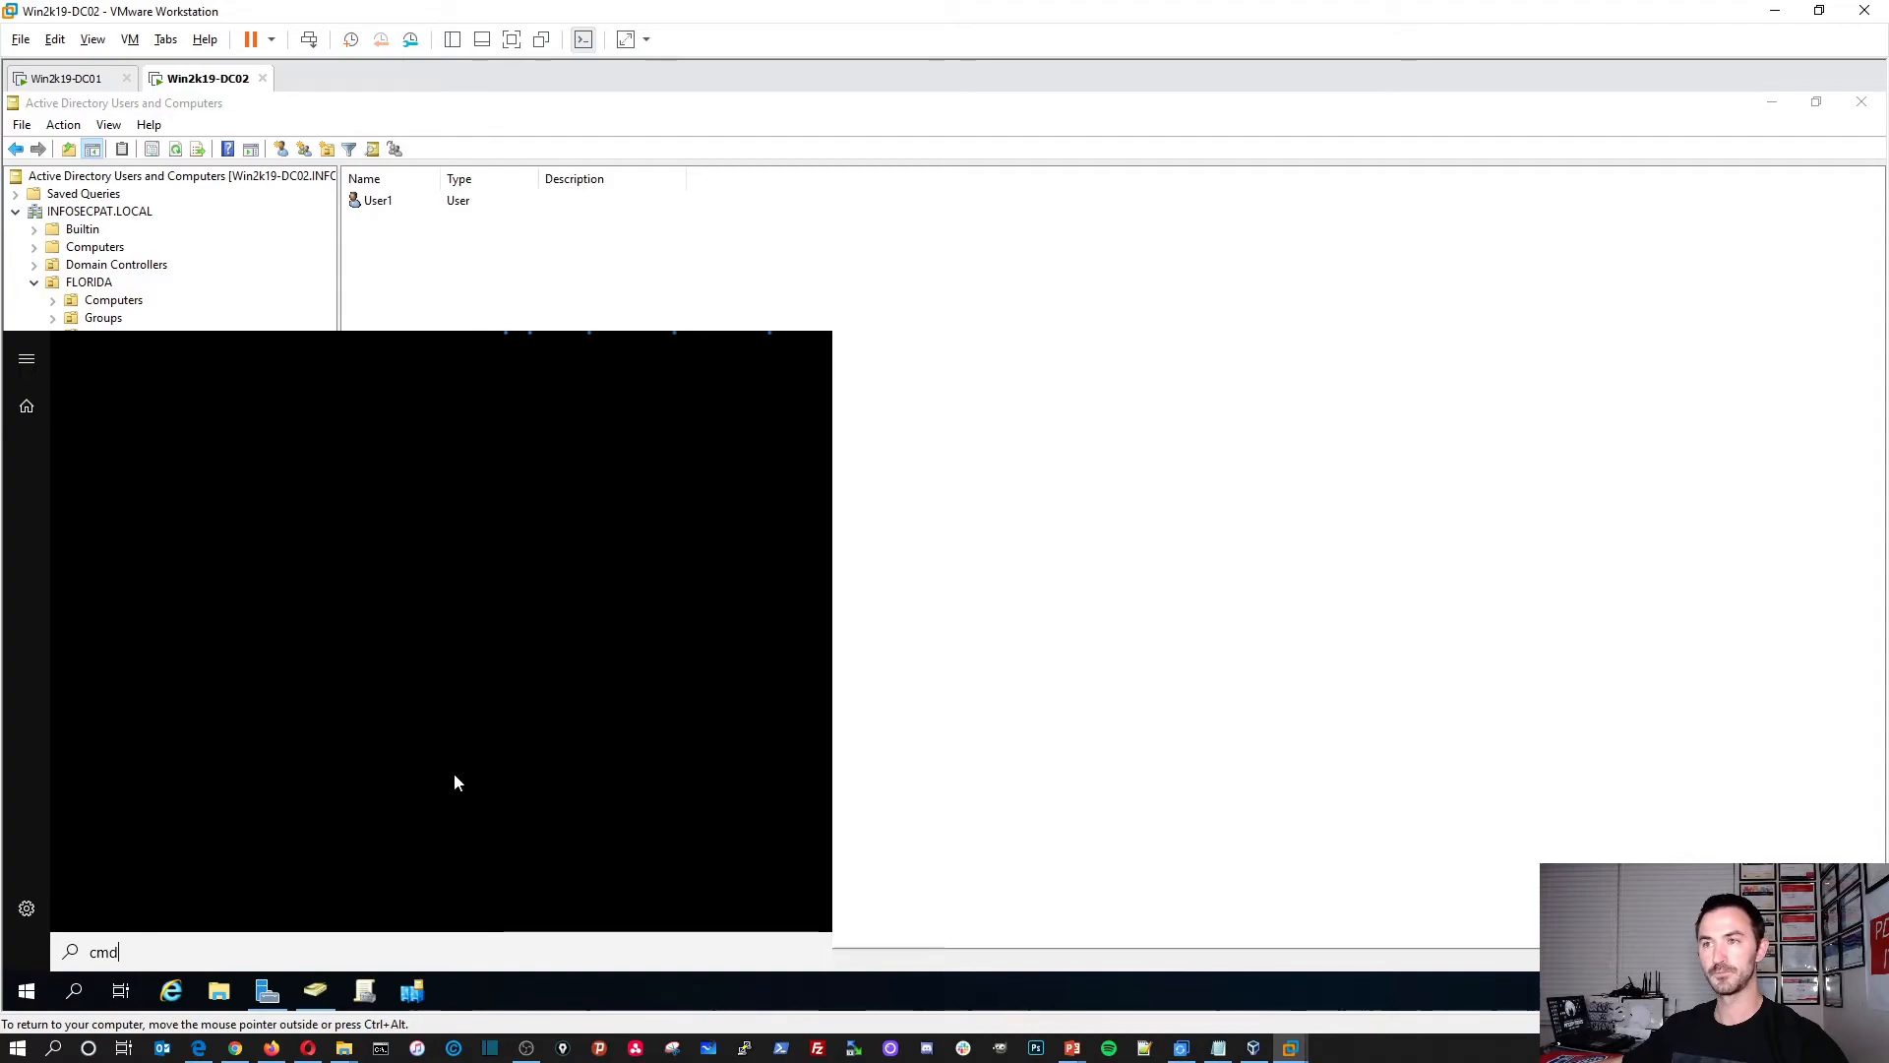
{"action": "left_click", "coordinate": [1044, 651]}
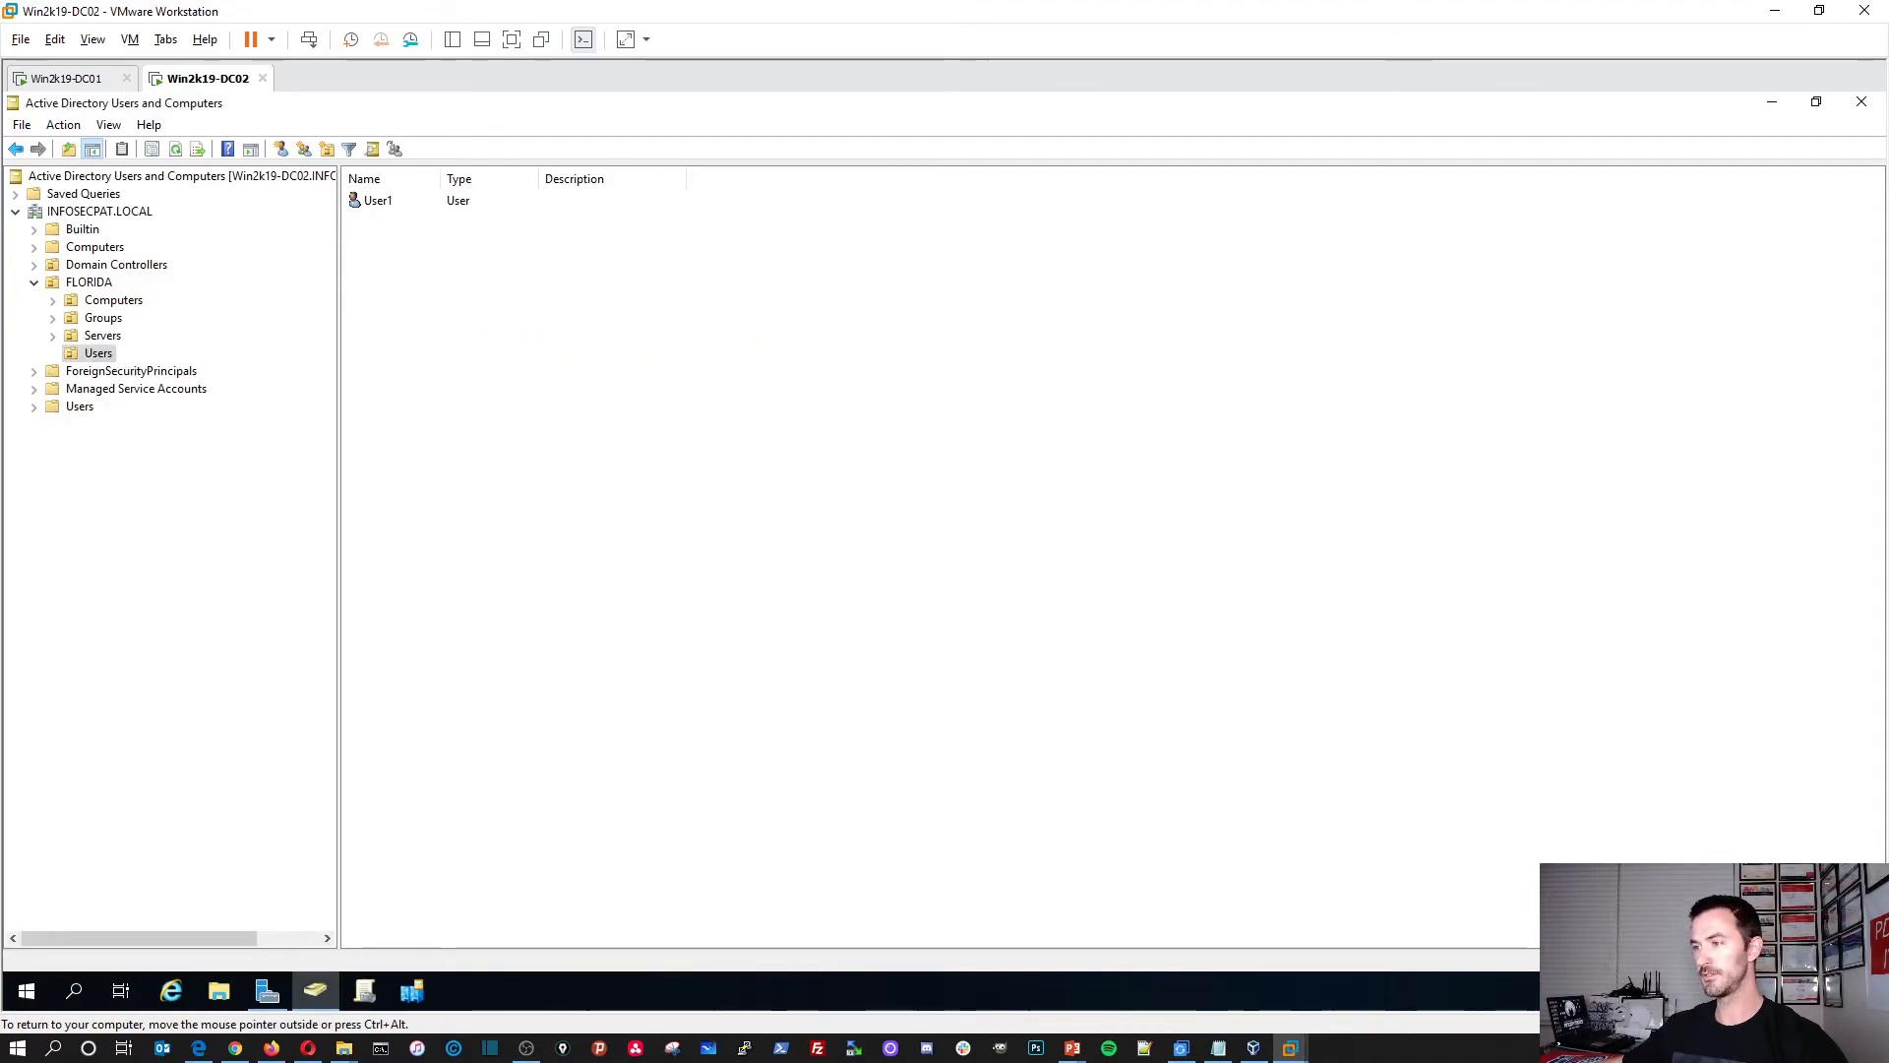
{"action": "left_click", "coordinate": [1751, 991]}
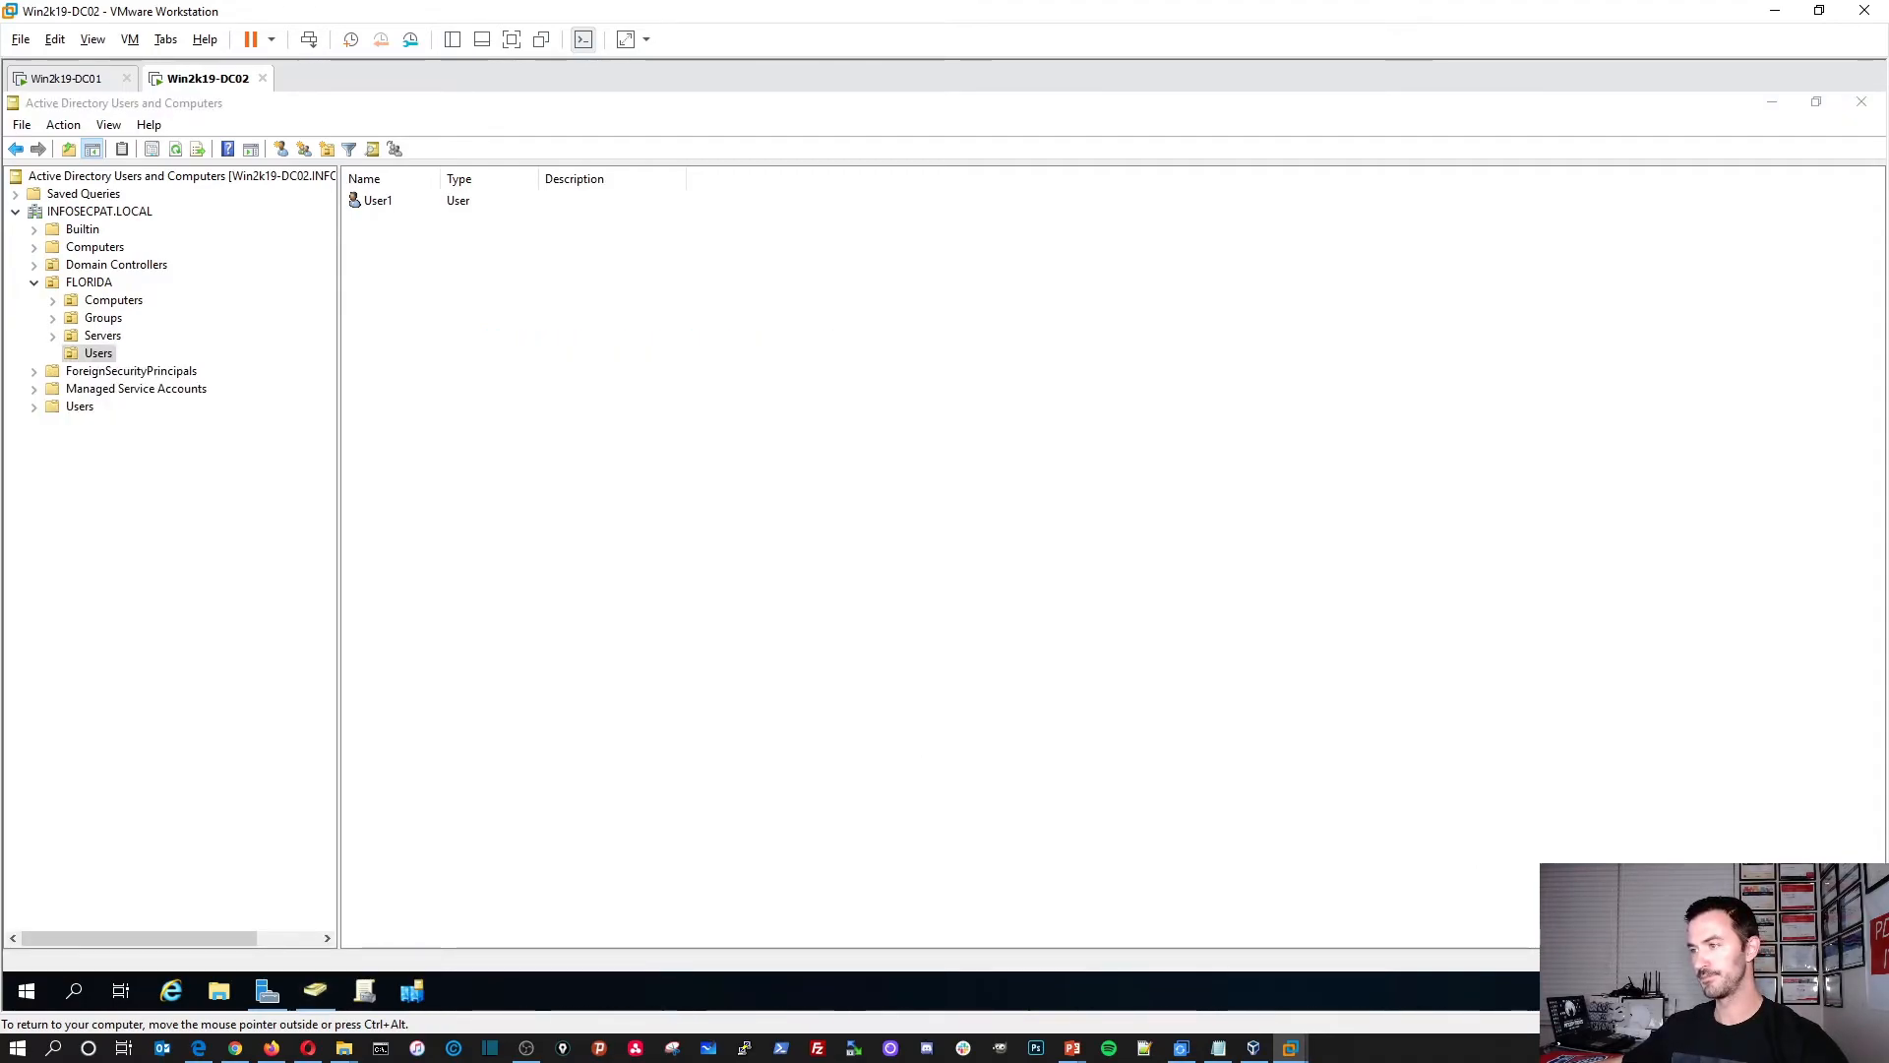
Step: Minimize ADUC, close Settings, and show Server Manager's Local Server page
{"action": "left_click", "coordinate": [1772, 103]}
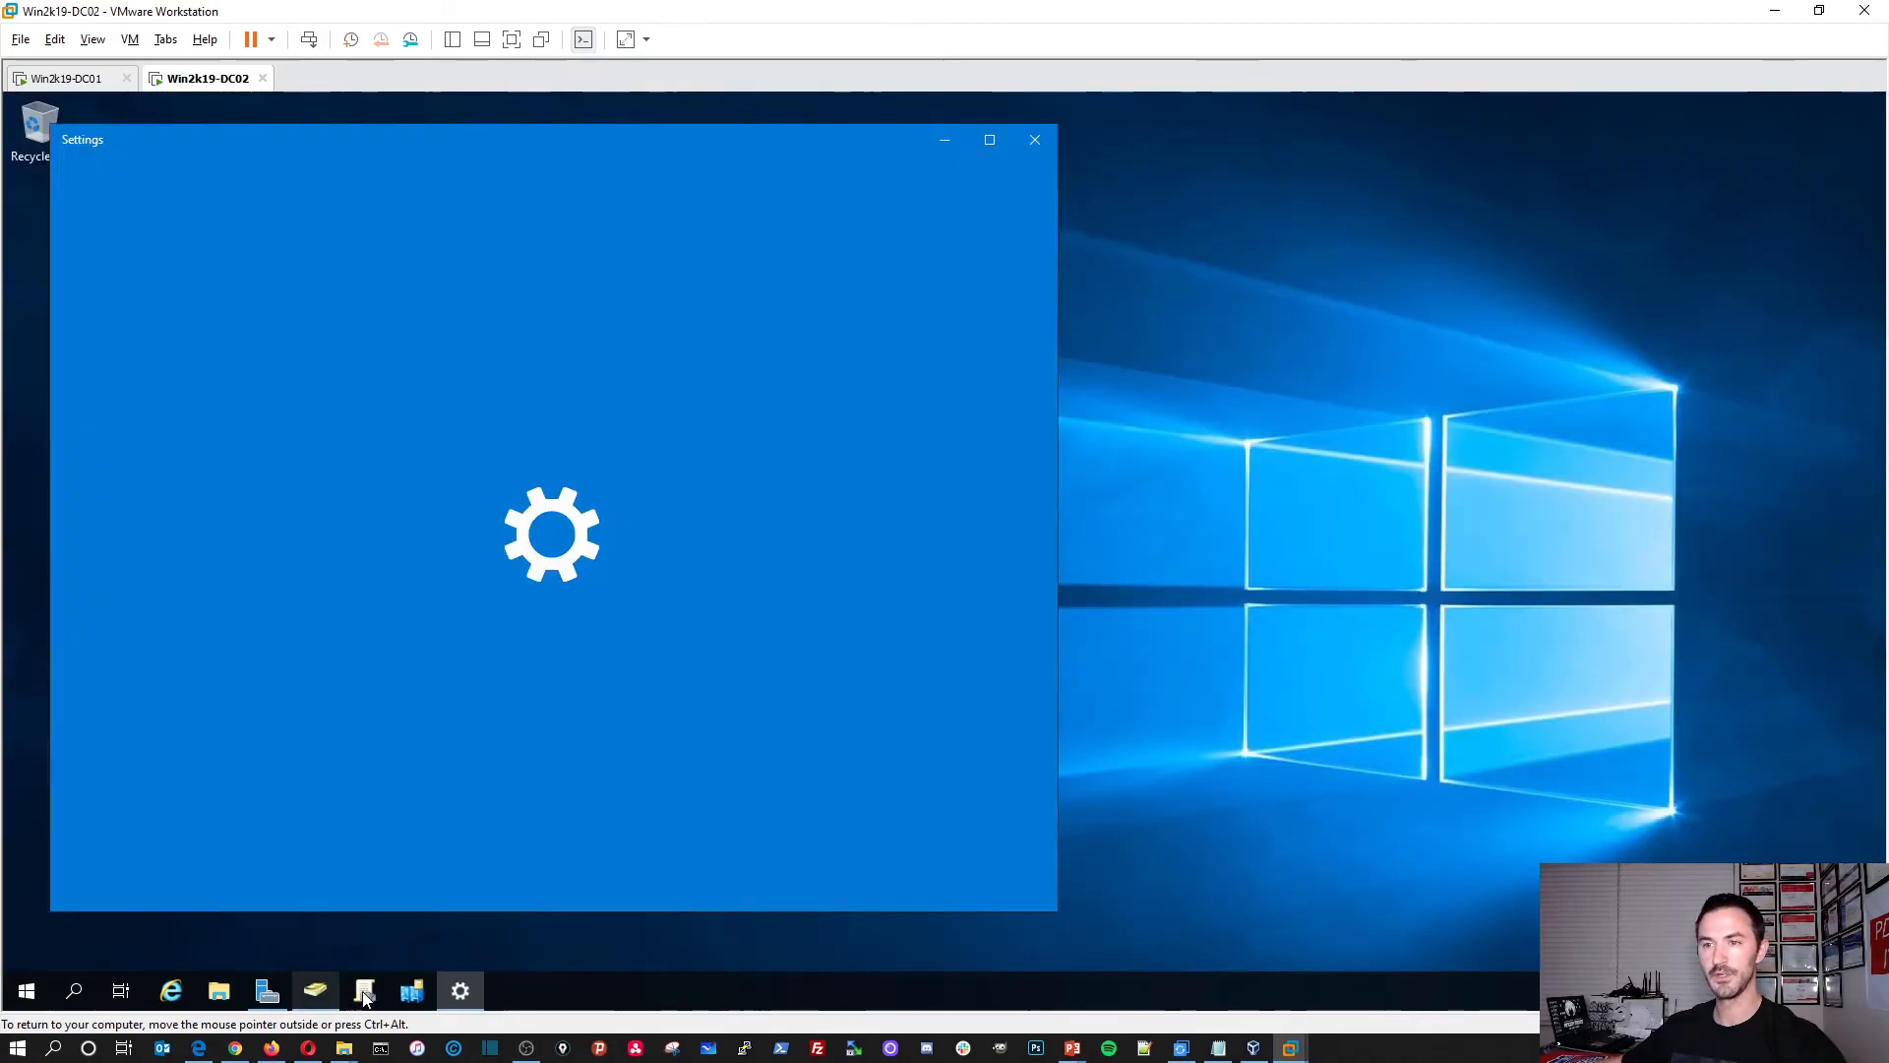
{"action": "left_click", "coordinate": [1033, 141]}
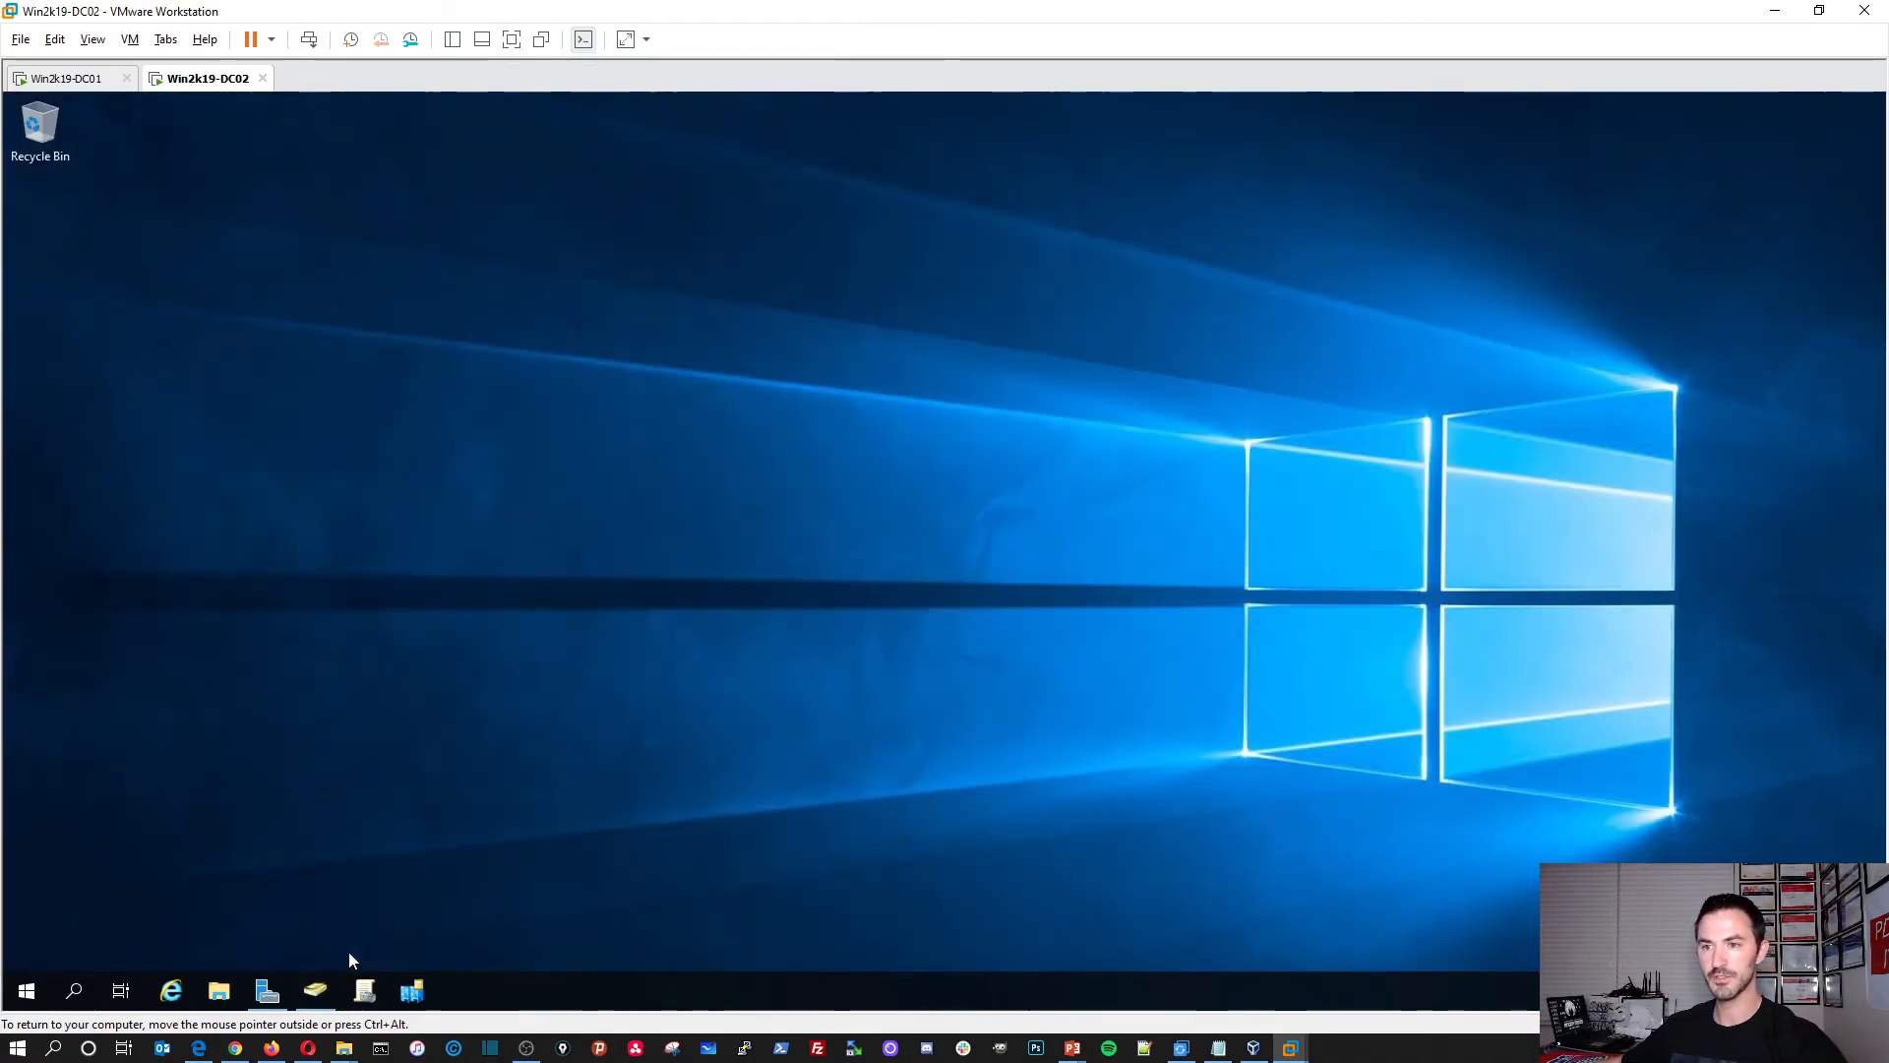
{"action": "left_click", "coordinate": [260, 992]}
{"action": "left_click", "coordinate": [79, 237]}
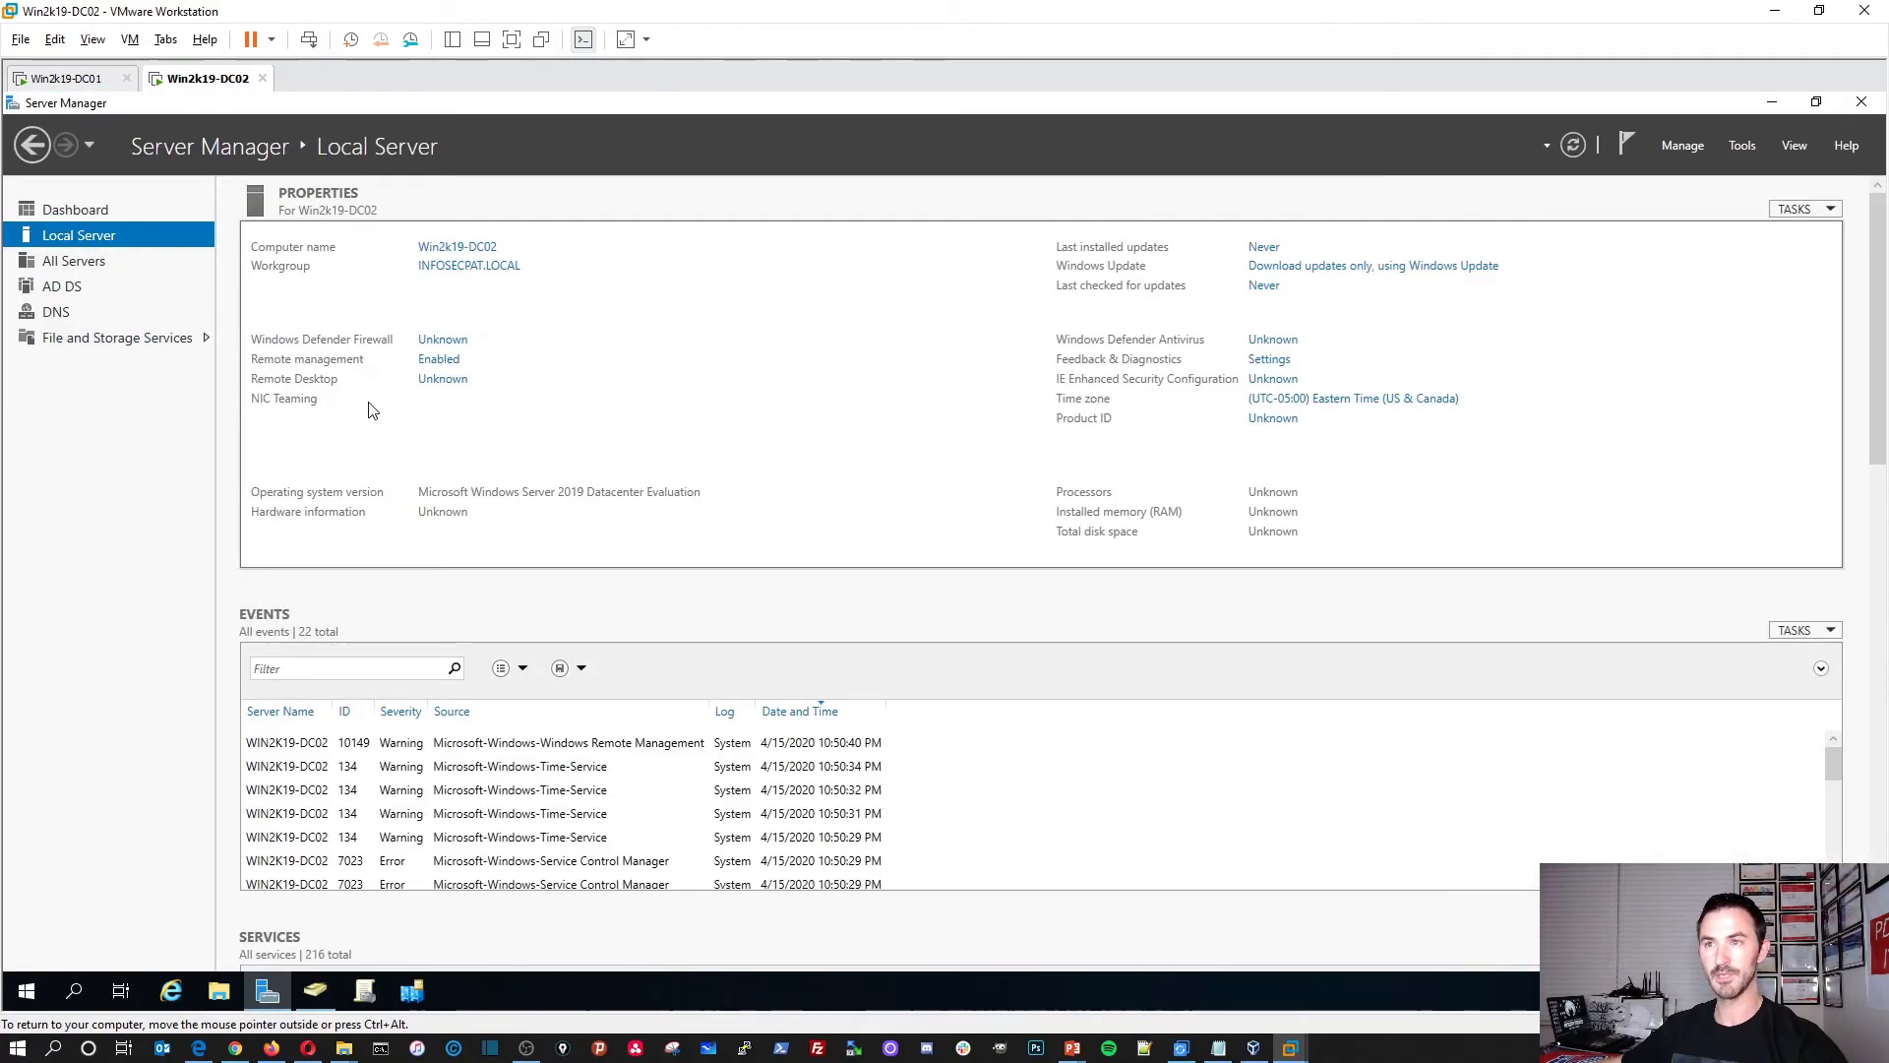
Step: Open Ethernet0's IPv4 properties on DC02 and enter the DNS server addresses
{"action": "left_click", "coordinate": [450, 423]}
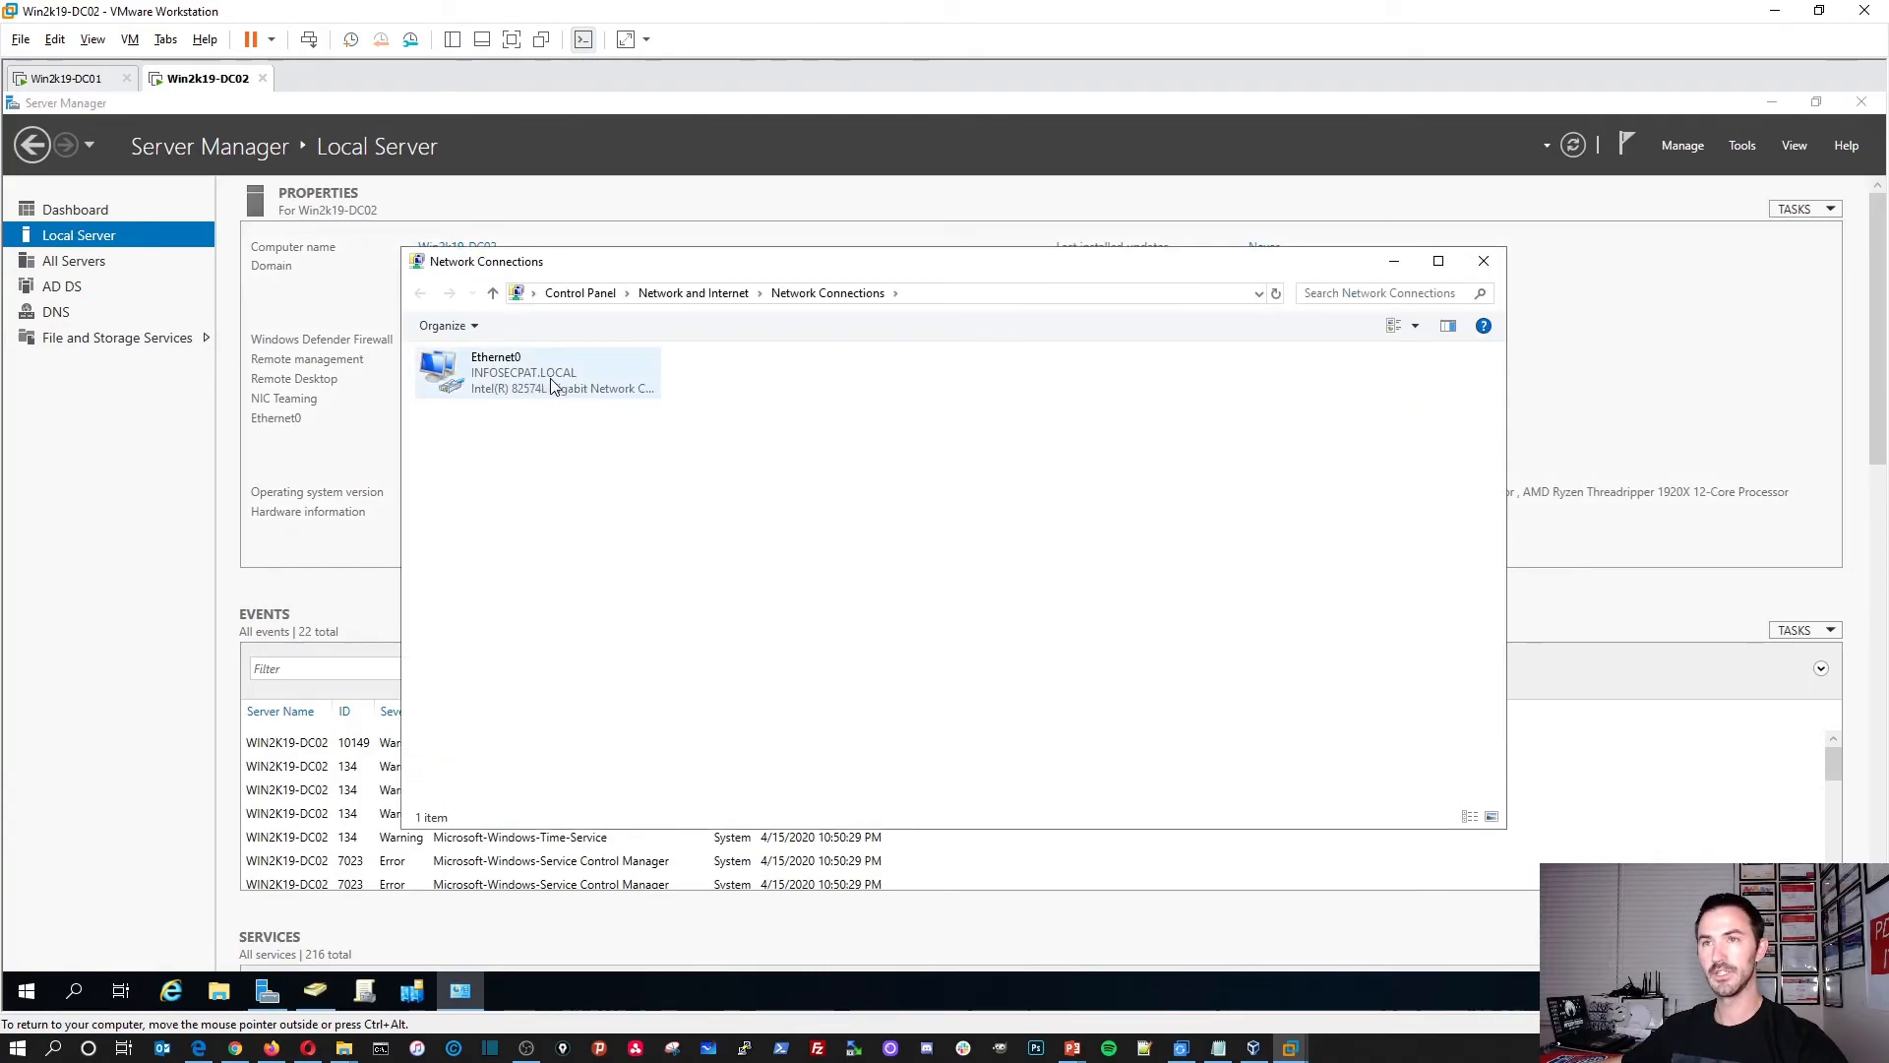
{"action": "double_click", "coordinate": [554, 392]}
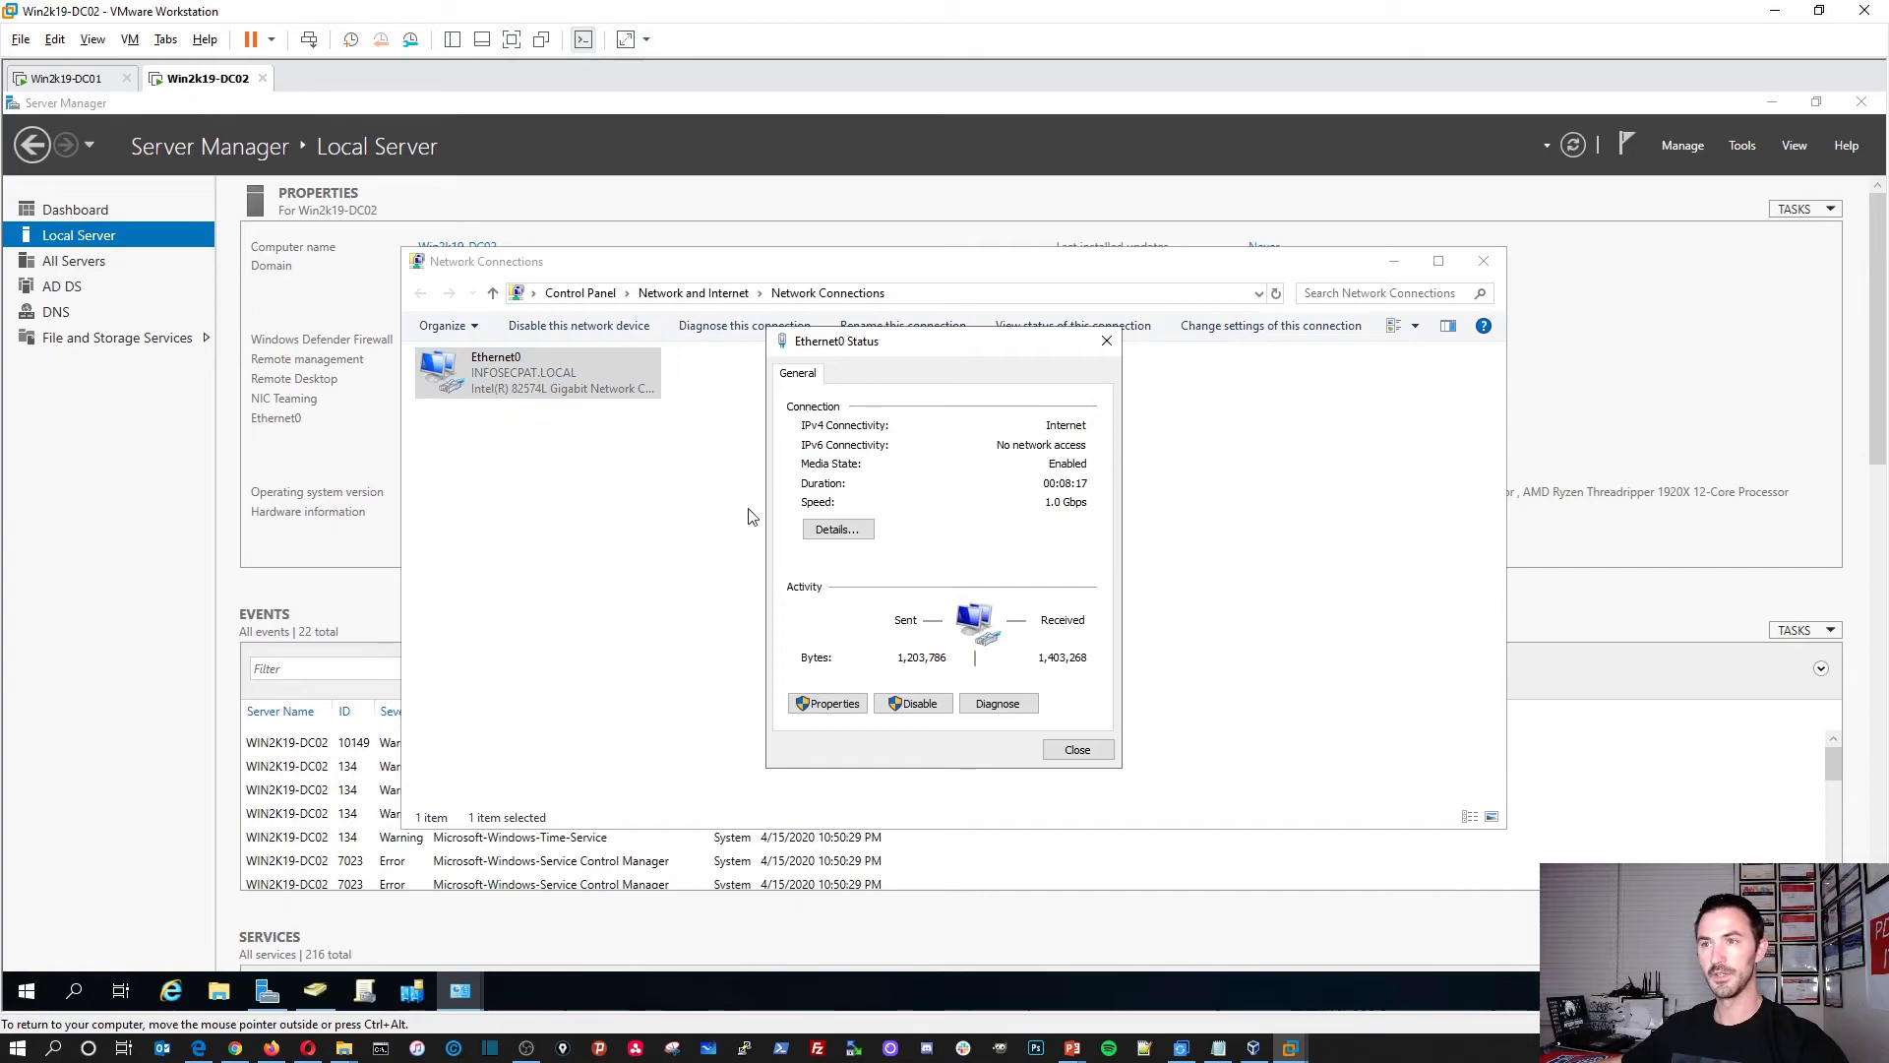
{"action": "left_click", "coordinate": [847, 701]}
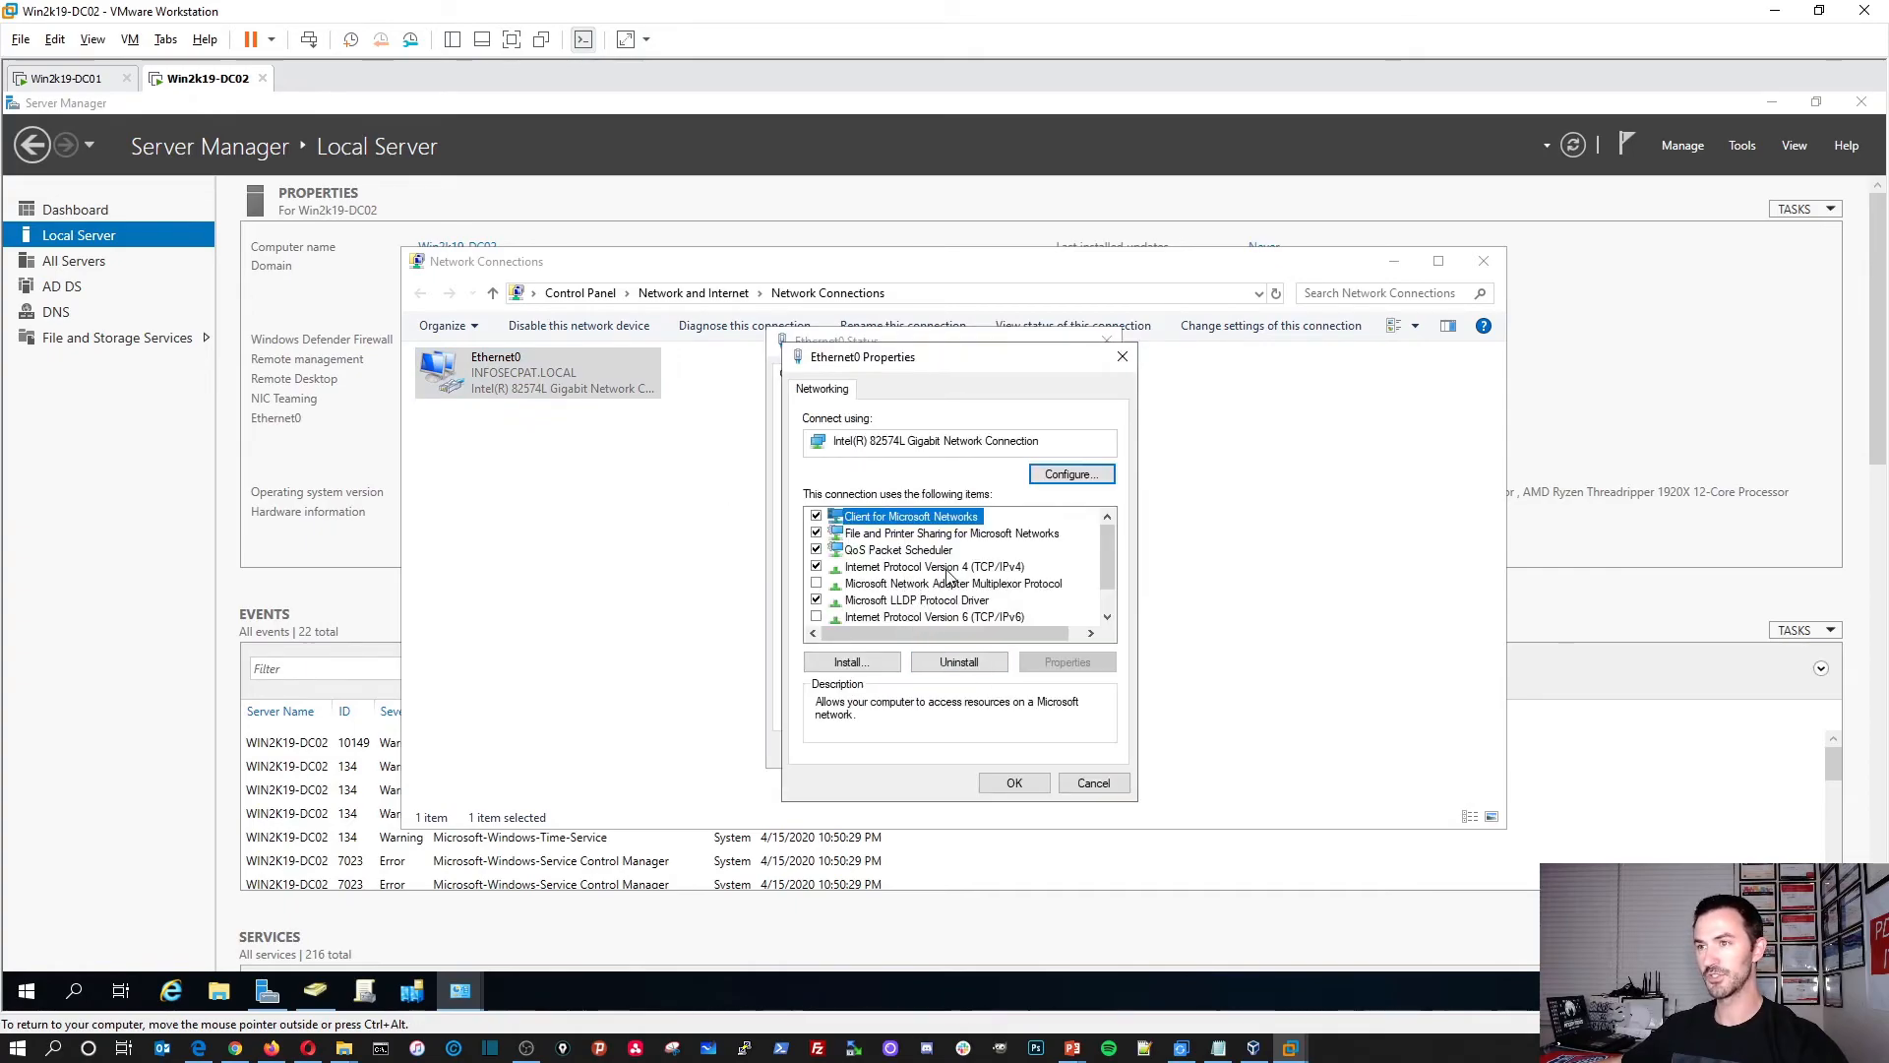
{"action": "double_click", "coordinate": [947, 571]}
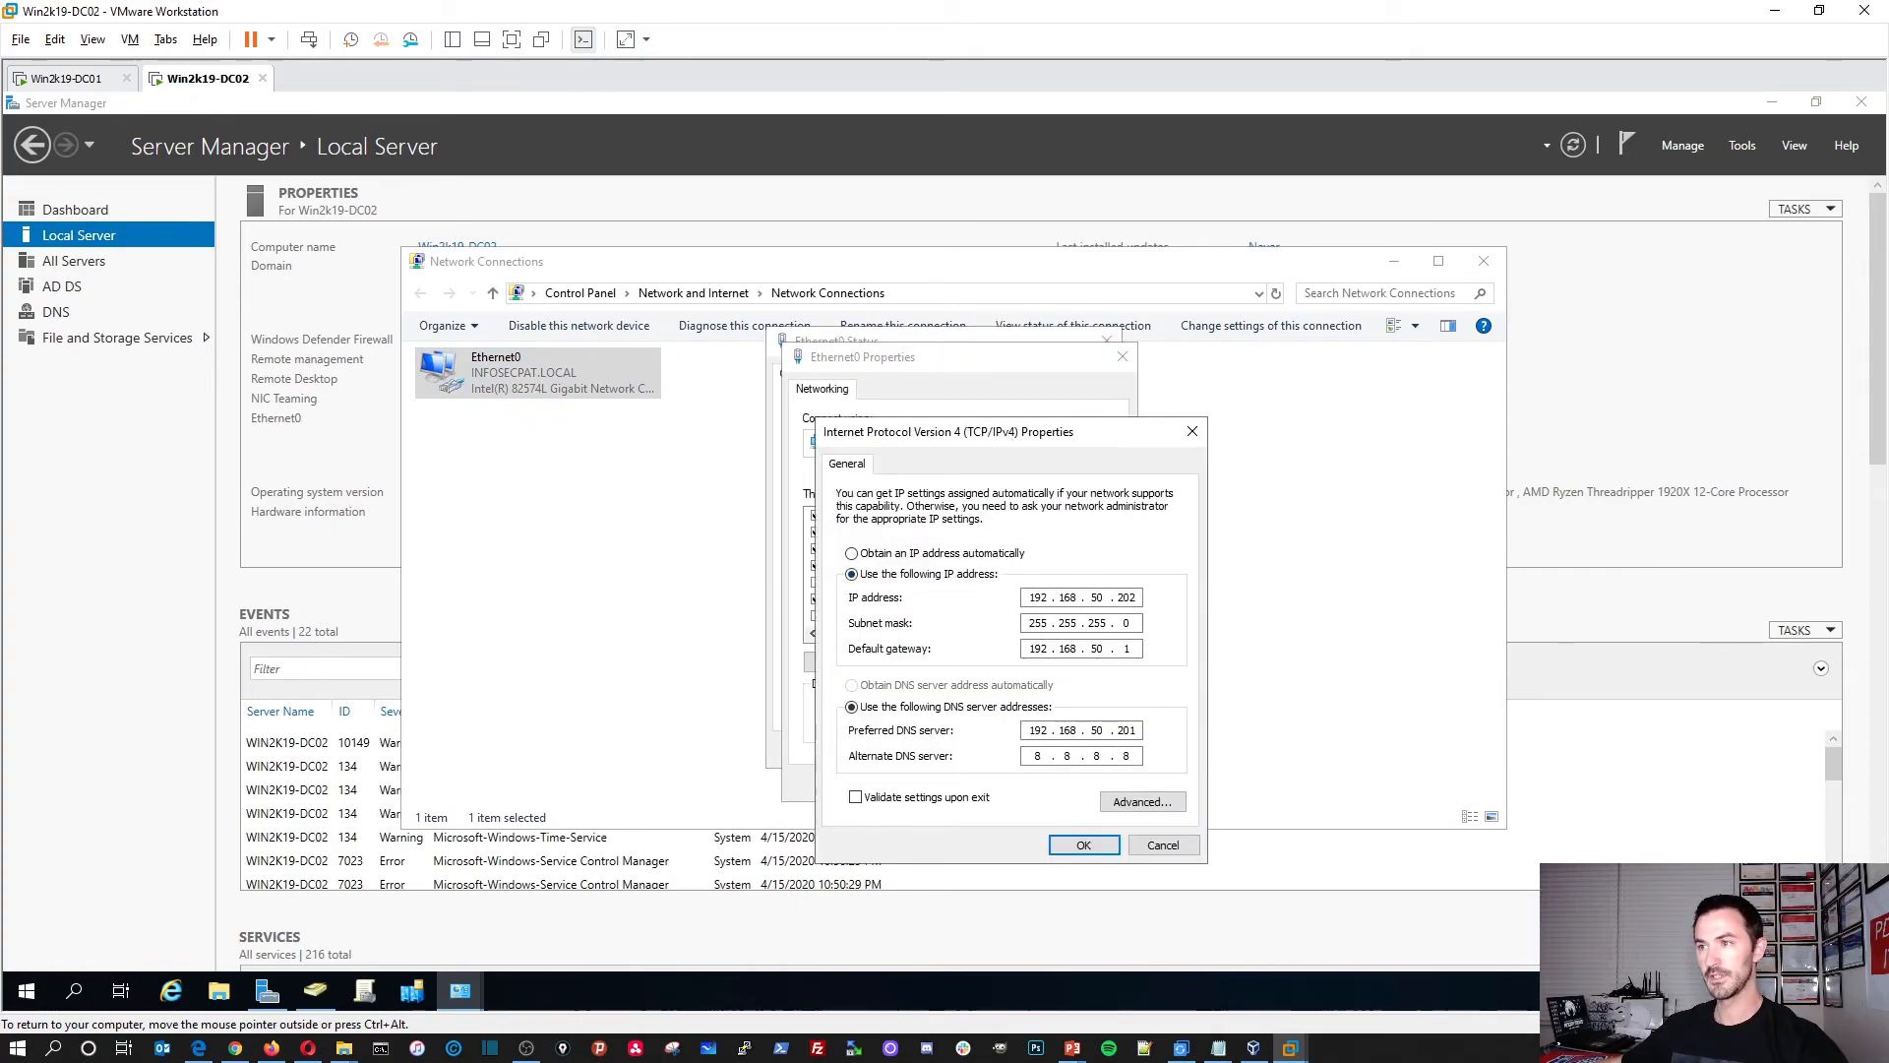
{"action": "left_click_drag", "start_coordinate": [1009, 434], "coordinate": [755, 348]}
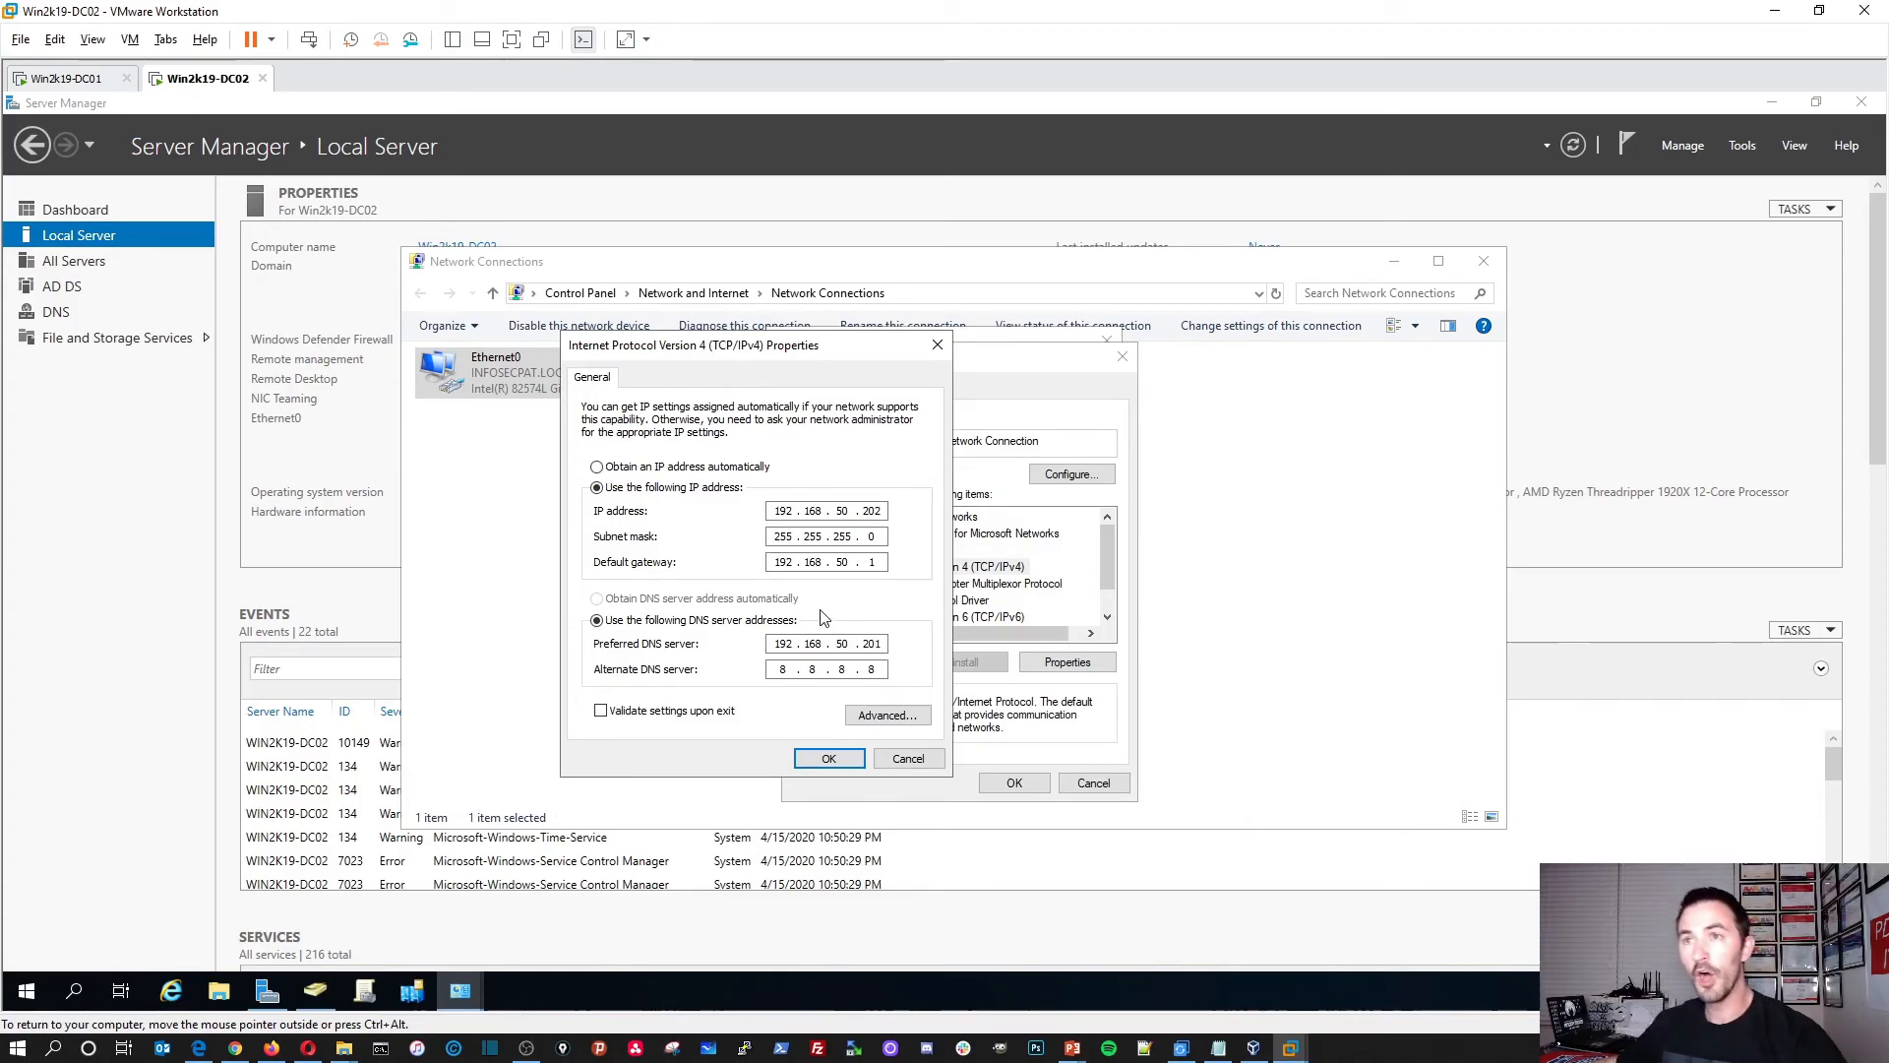
{"action": "type", "text": "1"}
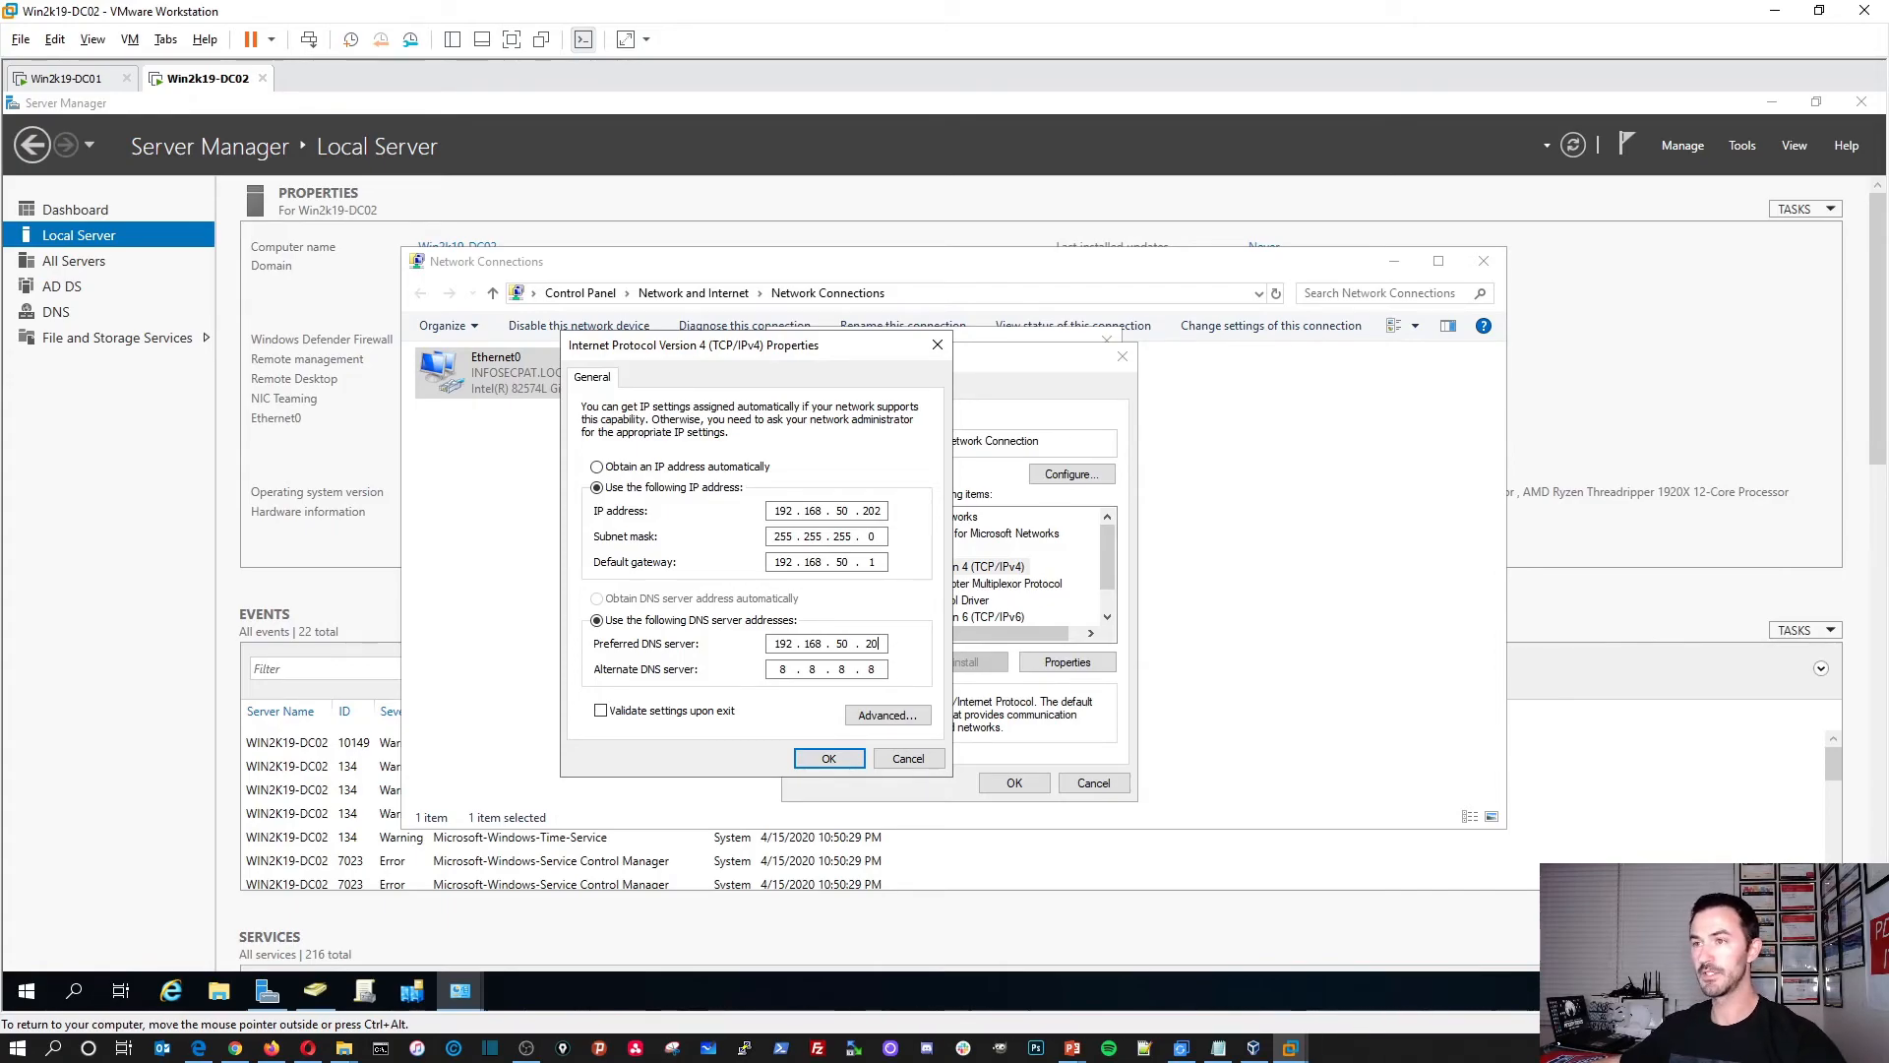
{"action": "type", "text": "1"}
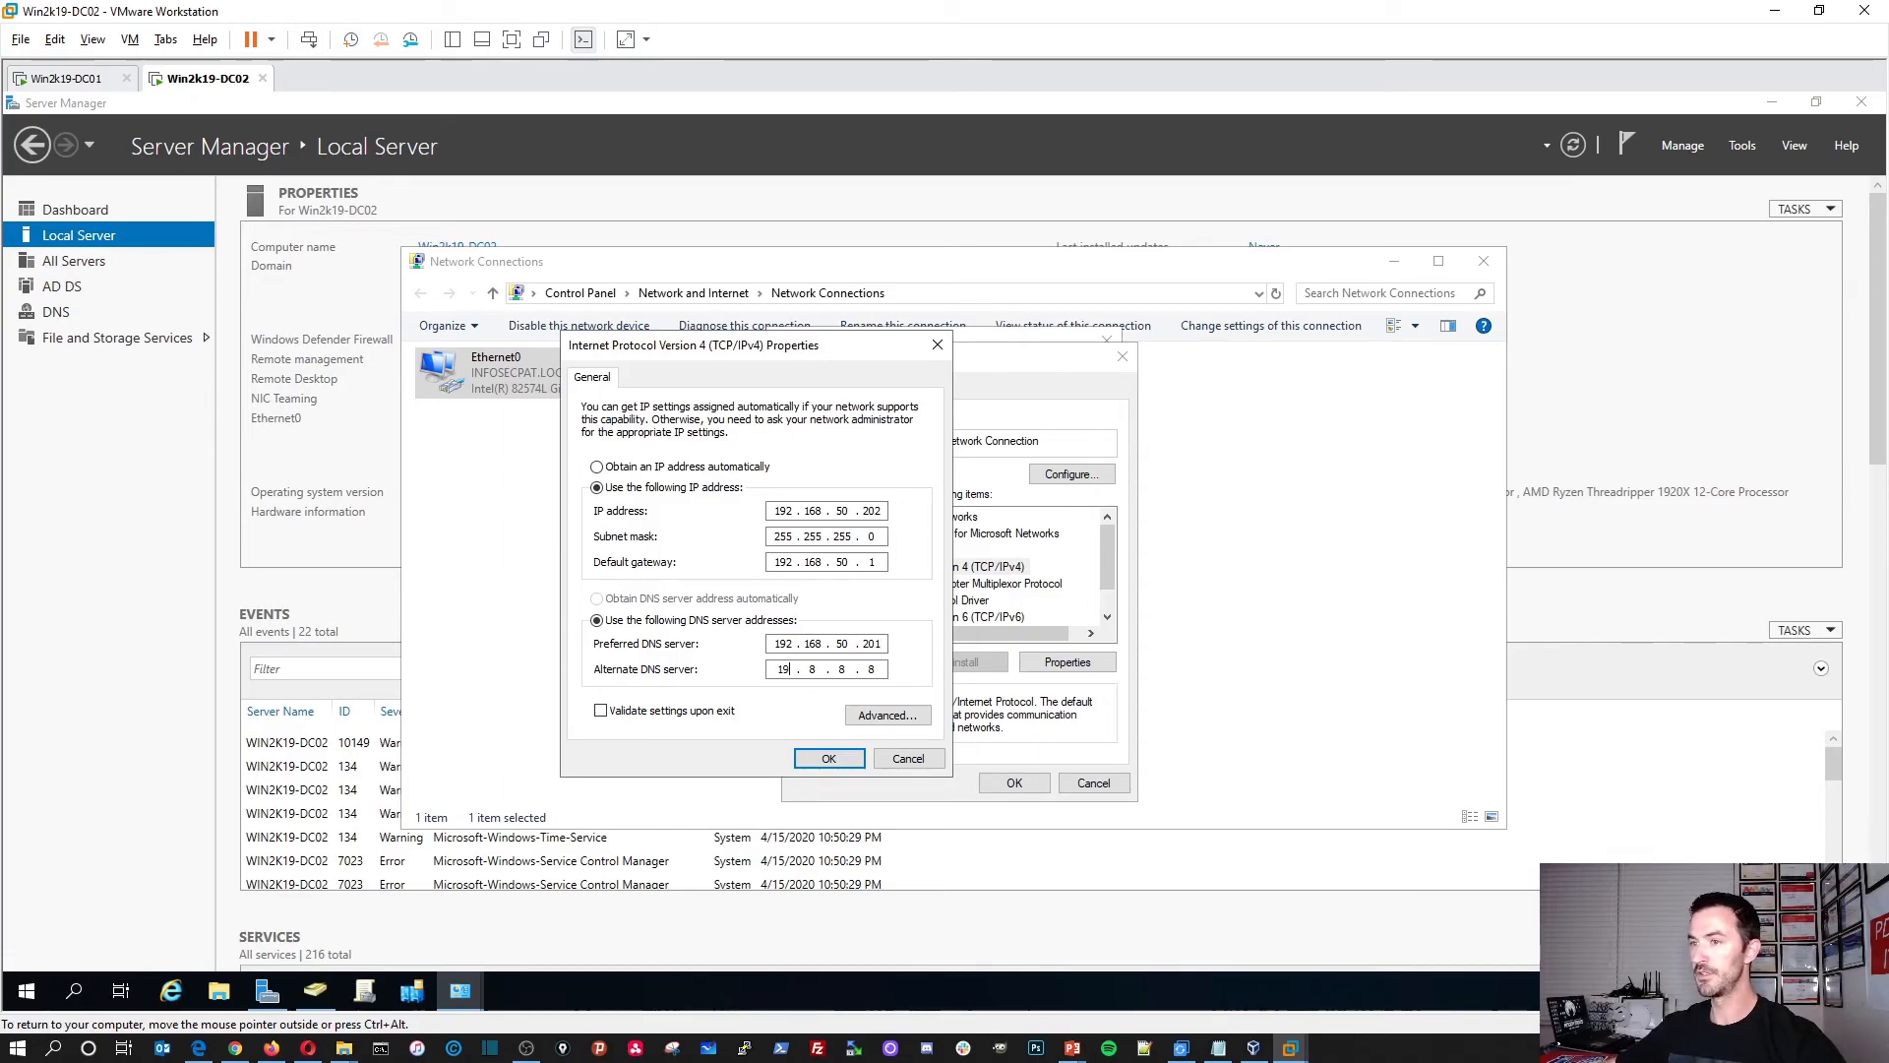
{"action": "key", "text": "Return"}
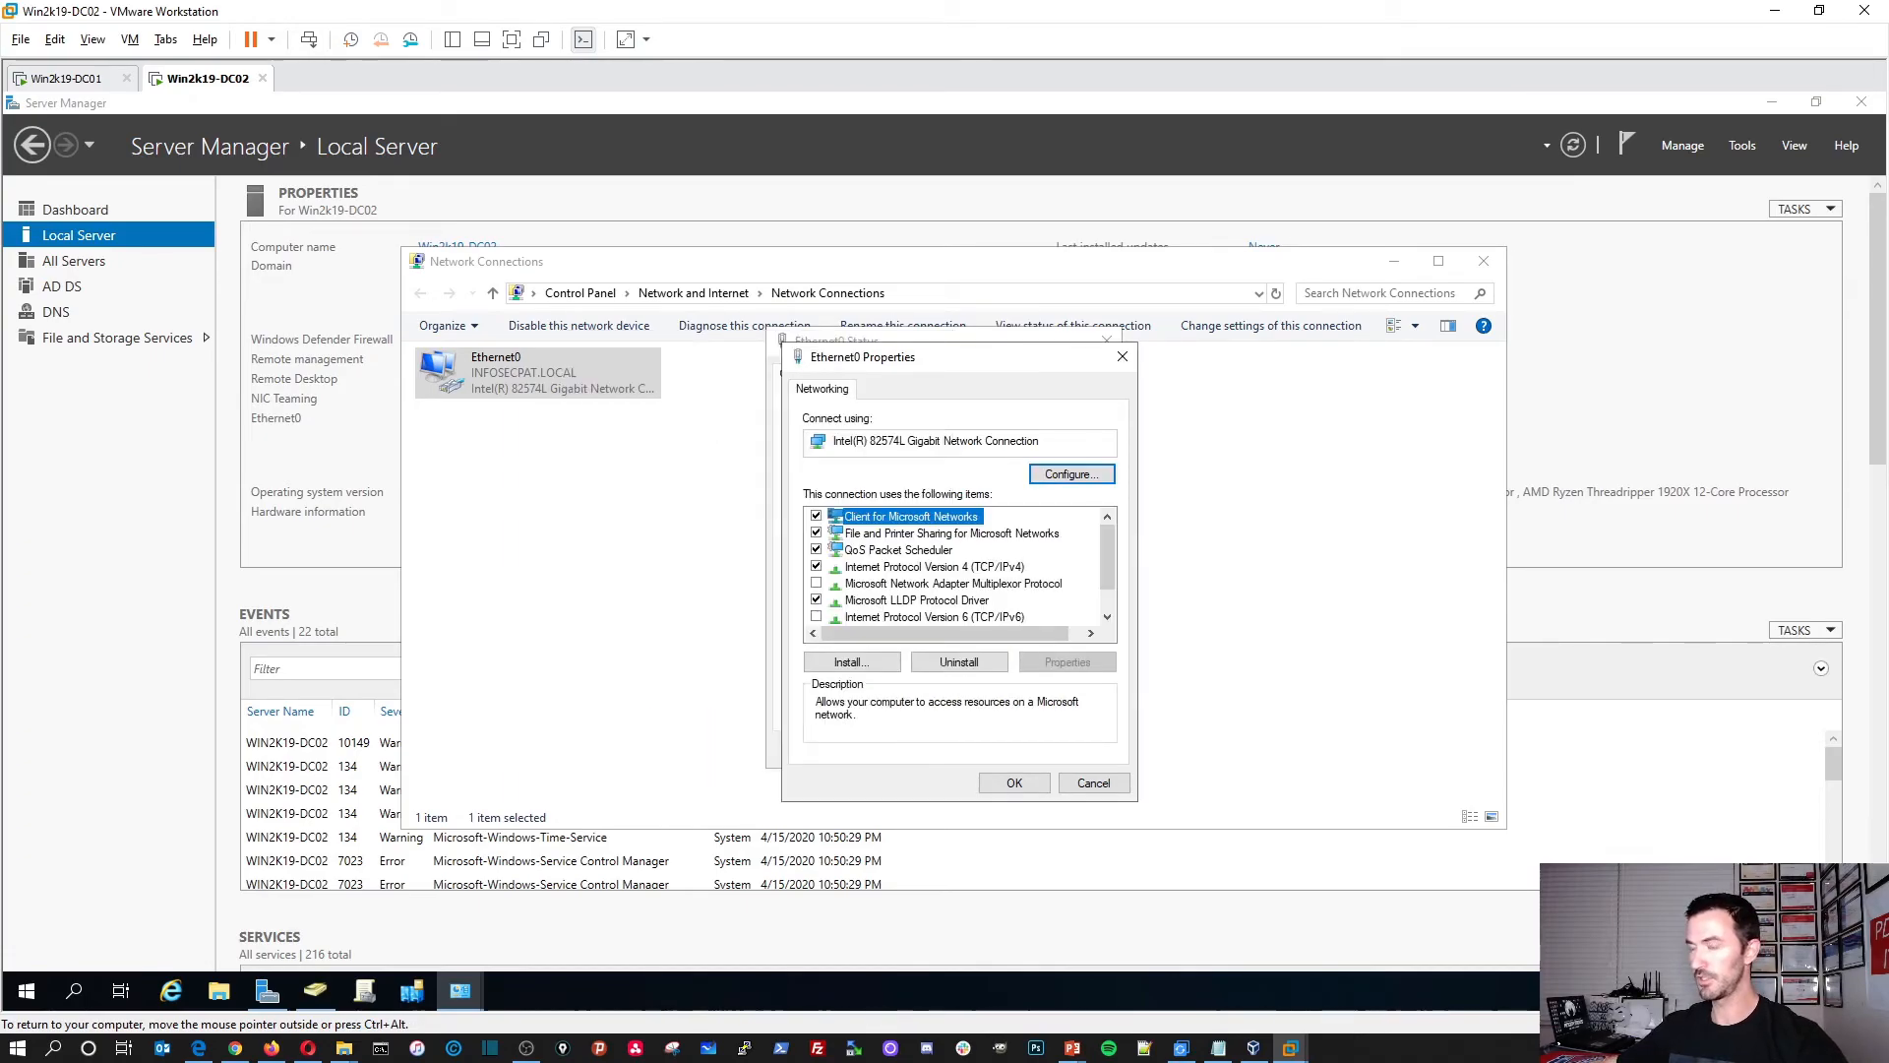
Step: Correct the DNS servers to 192.168.50.201 preferred and 192.168.50.202 alternate, then open Advanced
{"action": "double_click", "coordinate": [981, 568]}
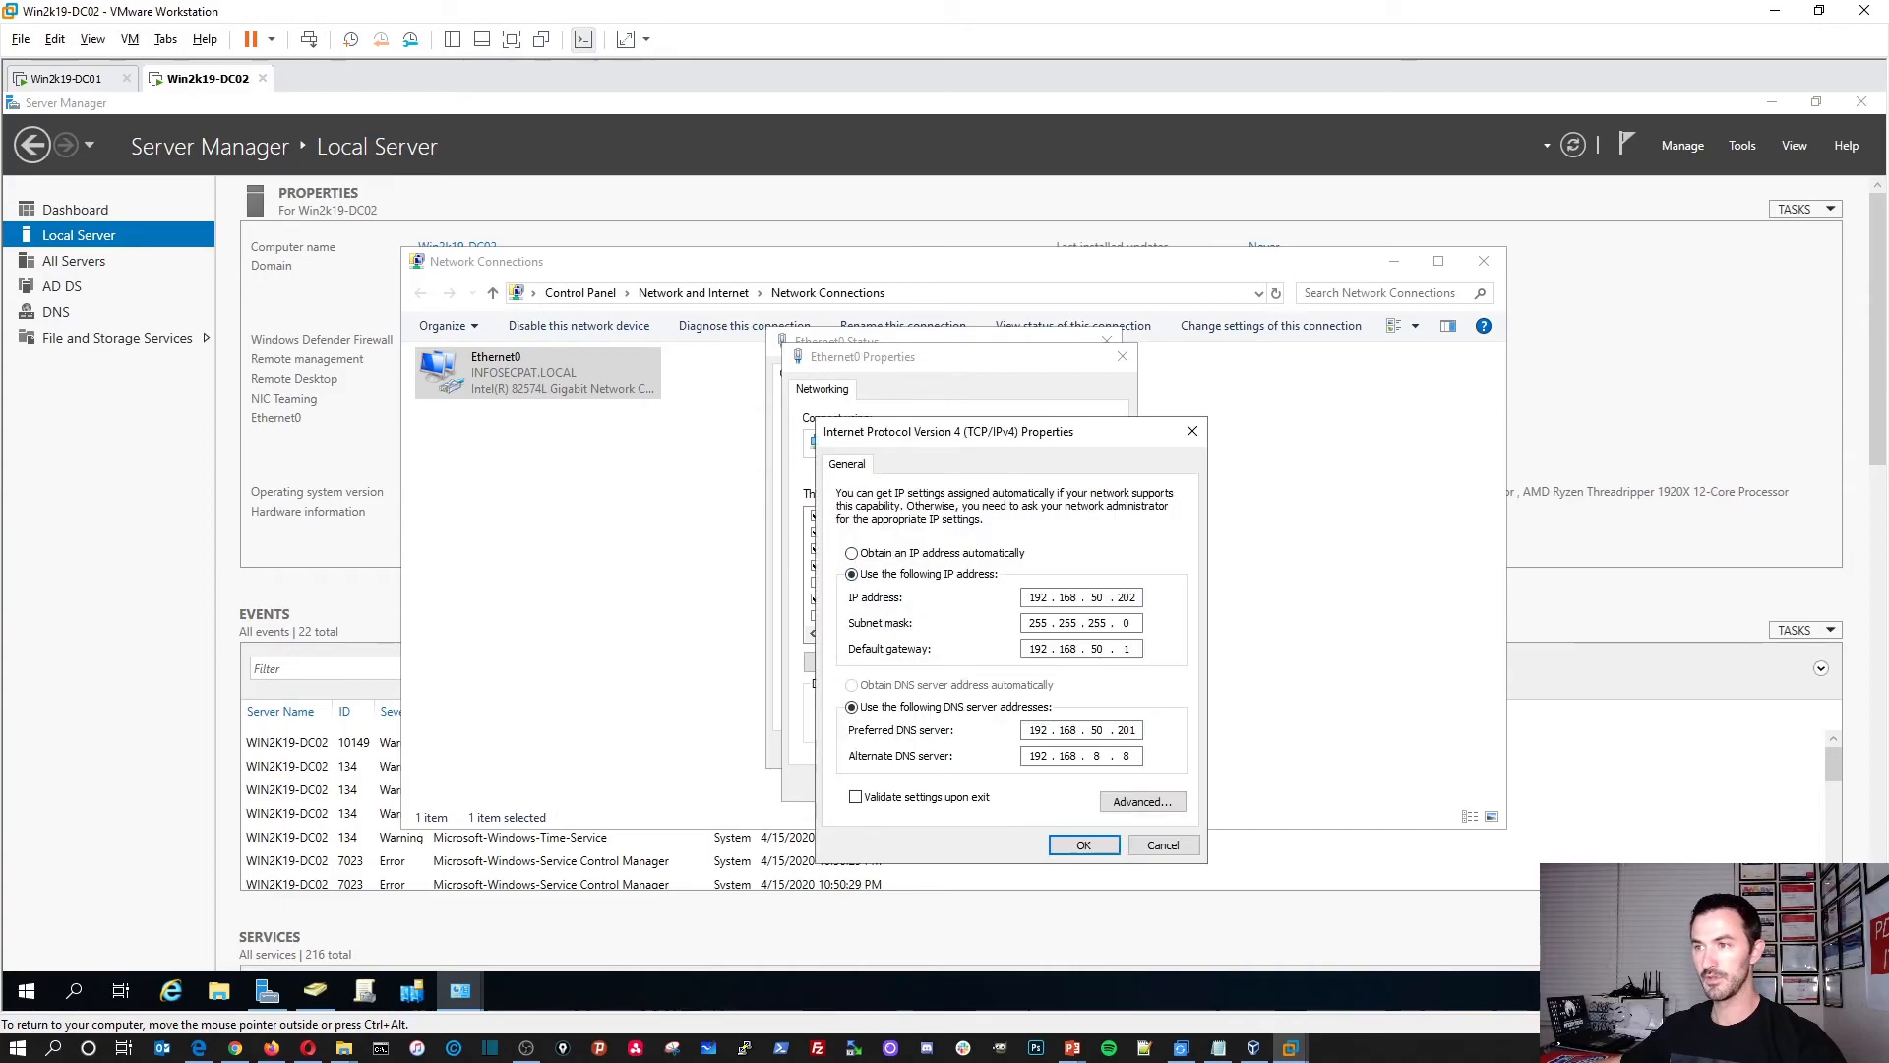
{"action": "left_click_drag", "start_coordinate": [977, 437], "coordinate": [869, 413]}
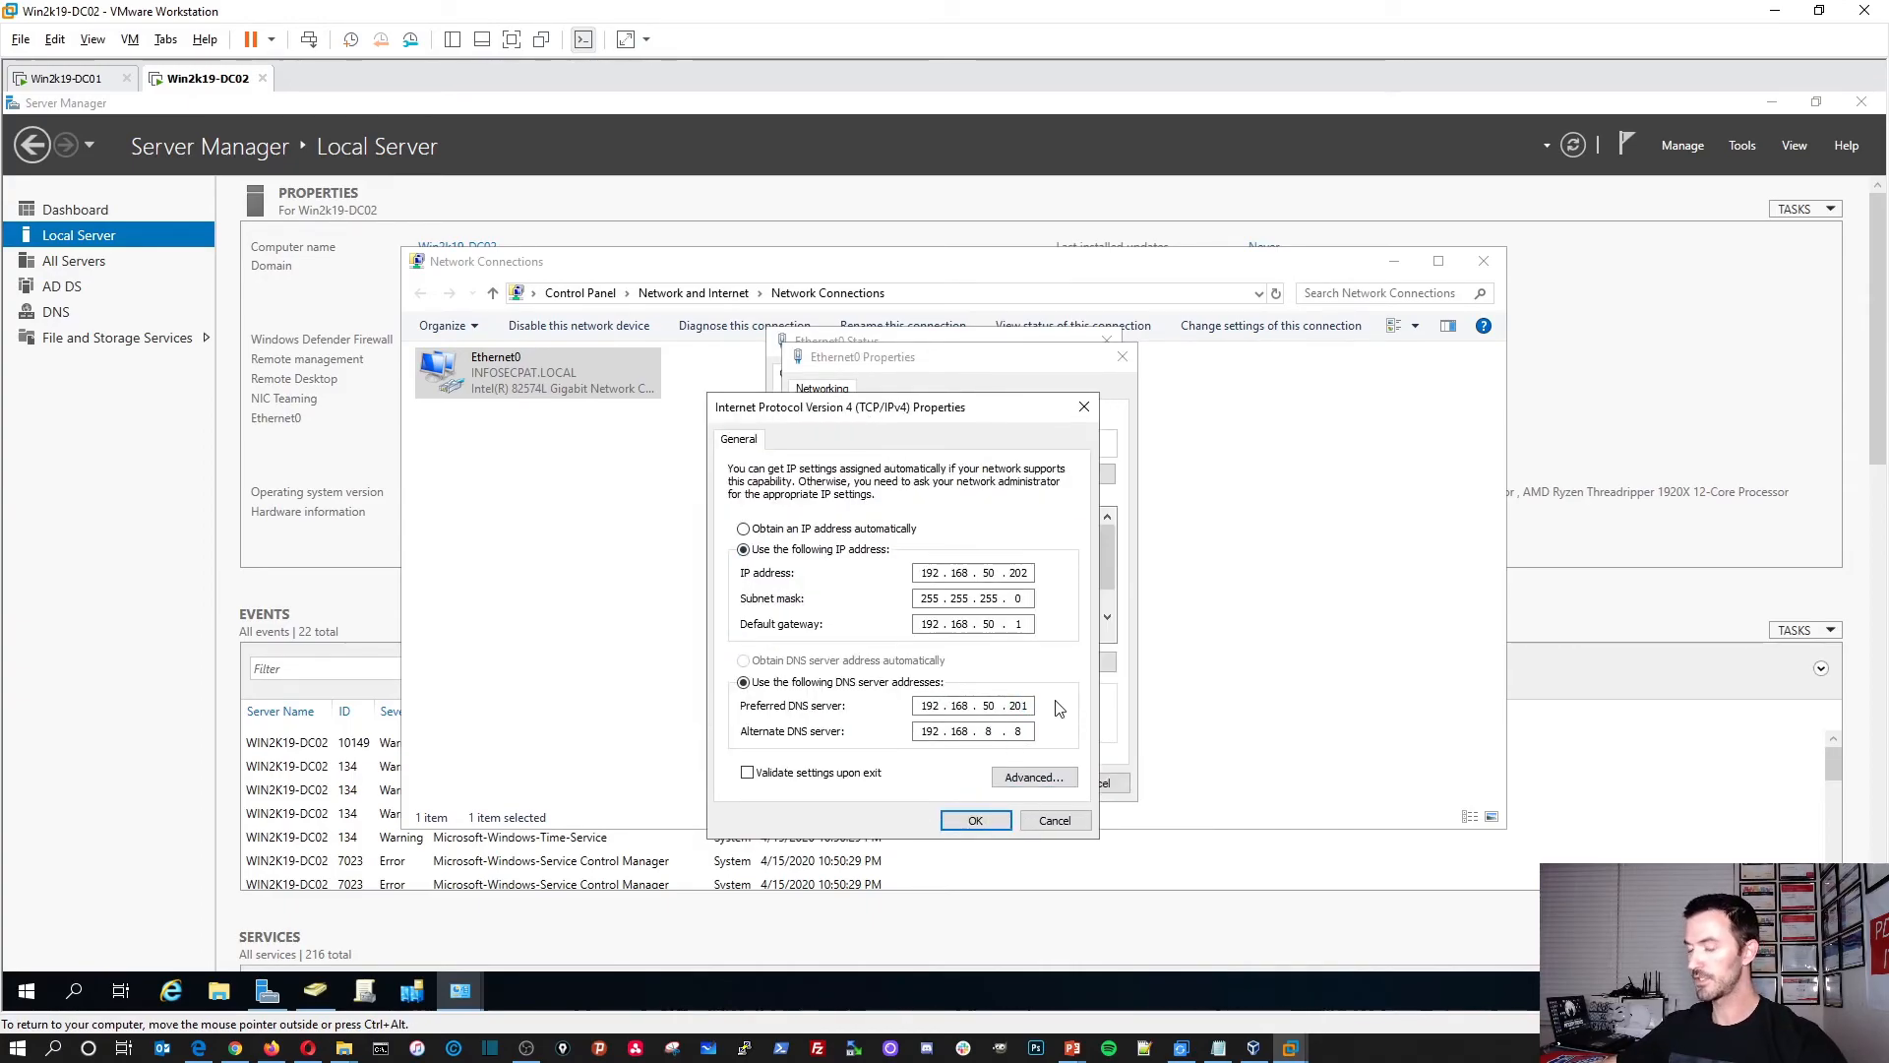
{"action": "key", "text": "BackSpace"}
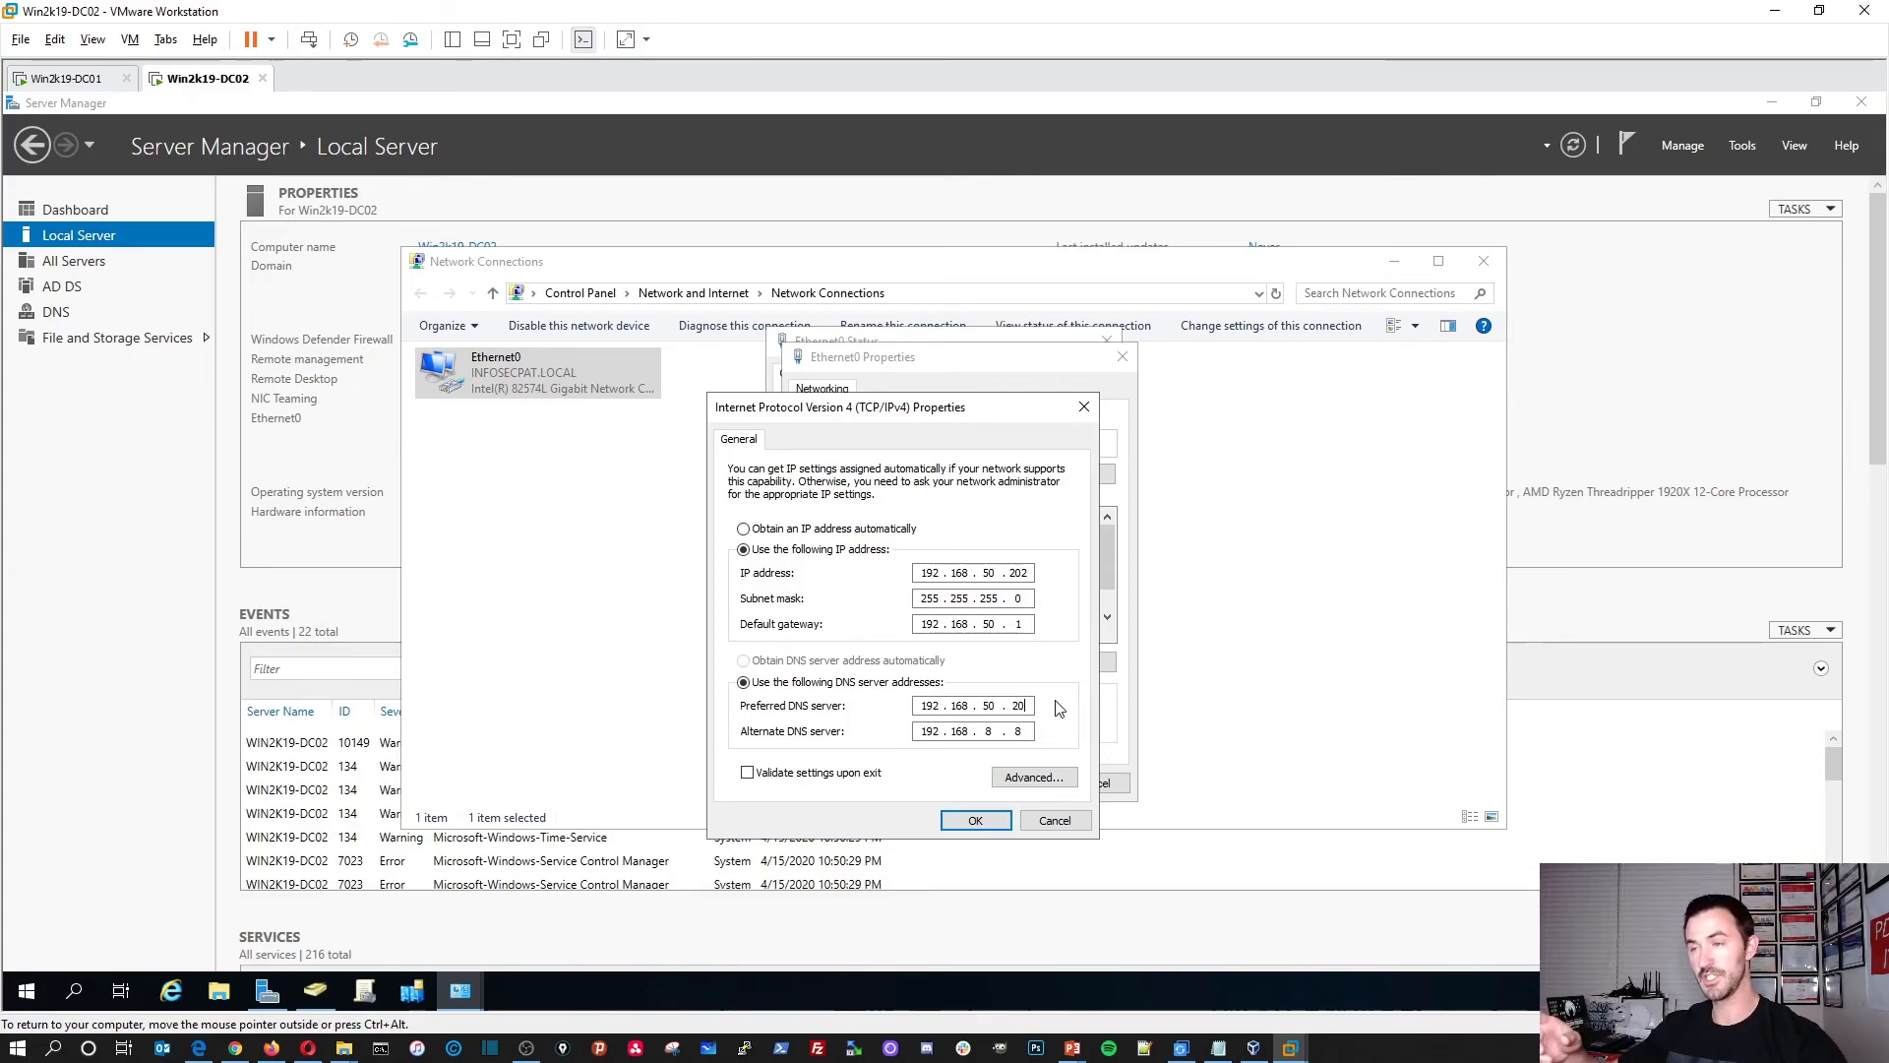
{"action": "type", "text": "1"}
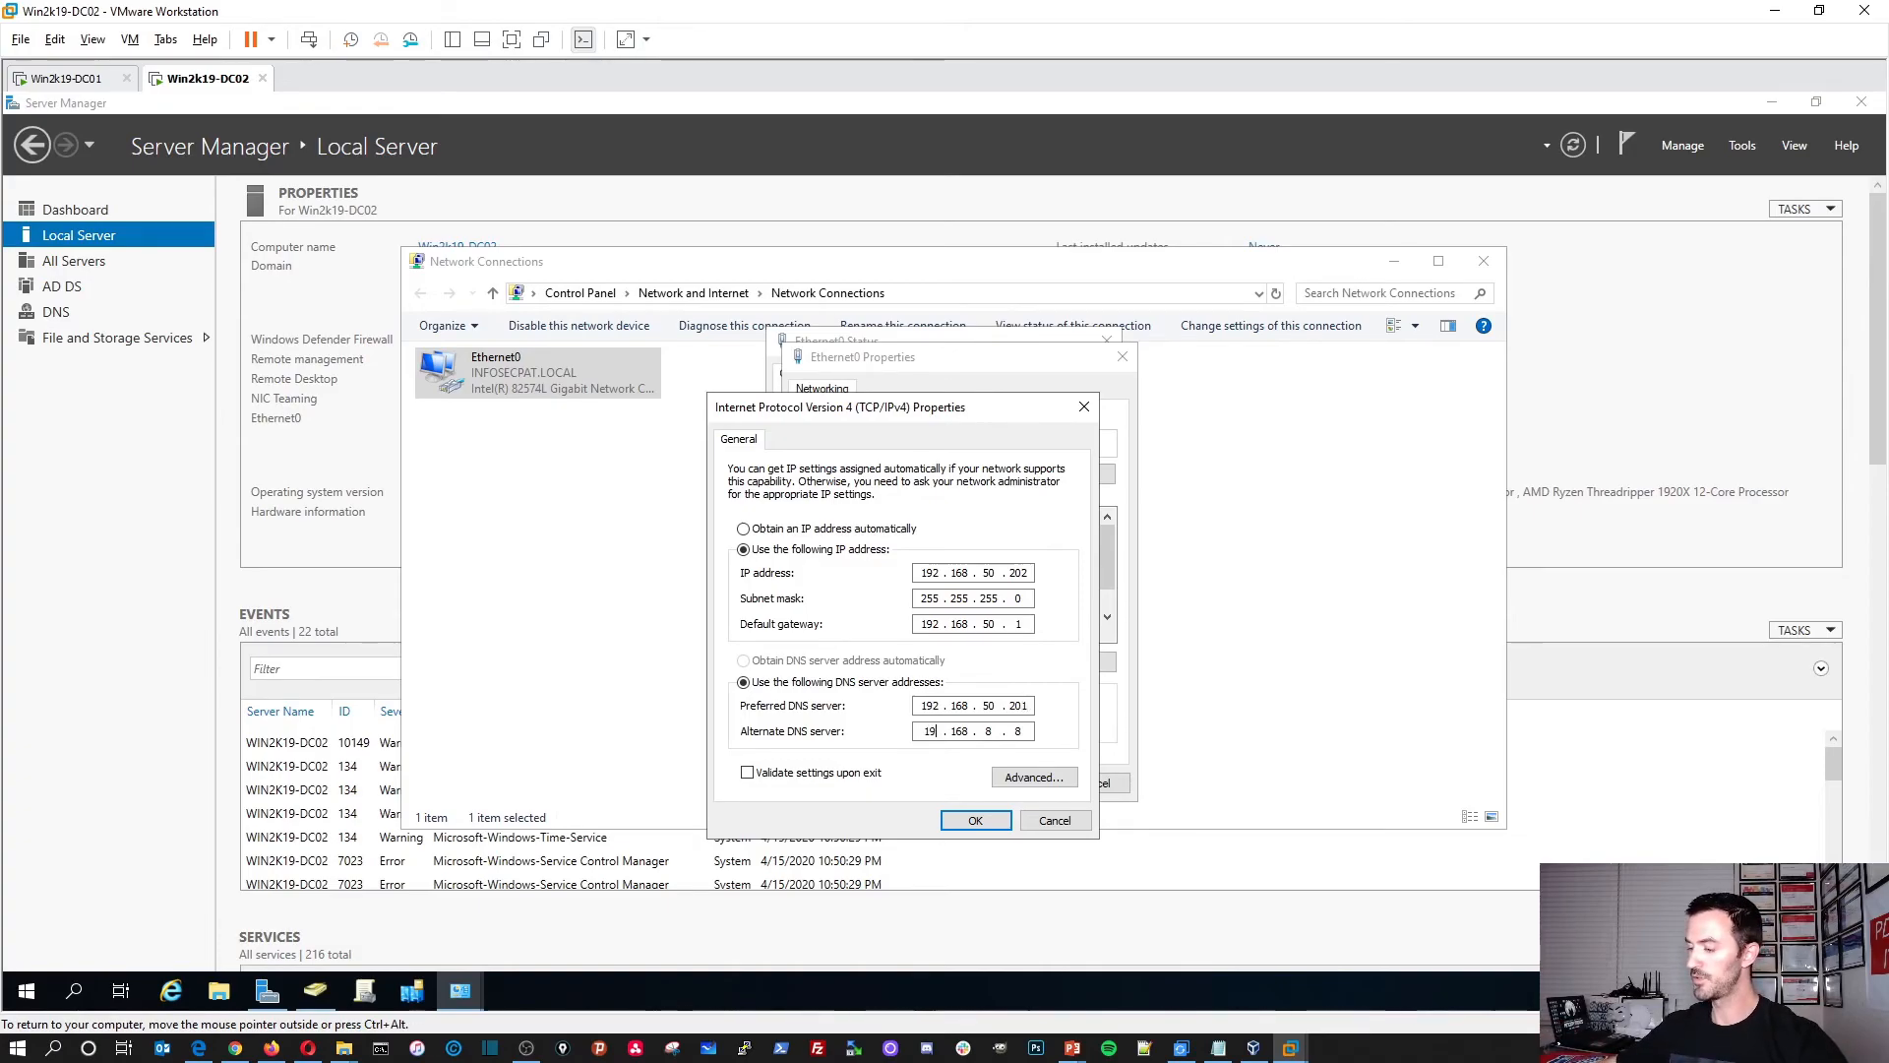
{"action": "type", "text": "202"}
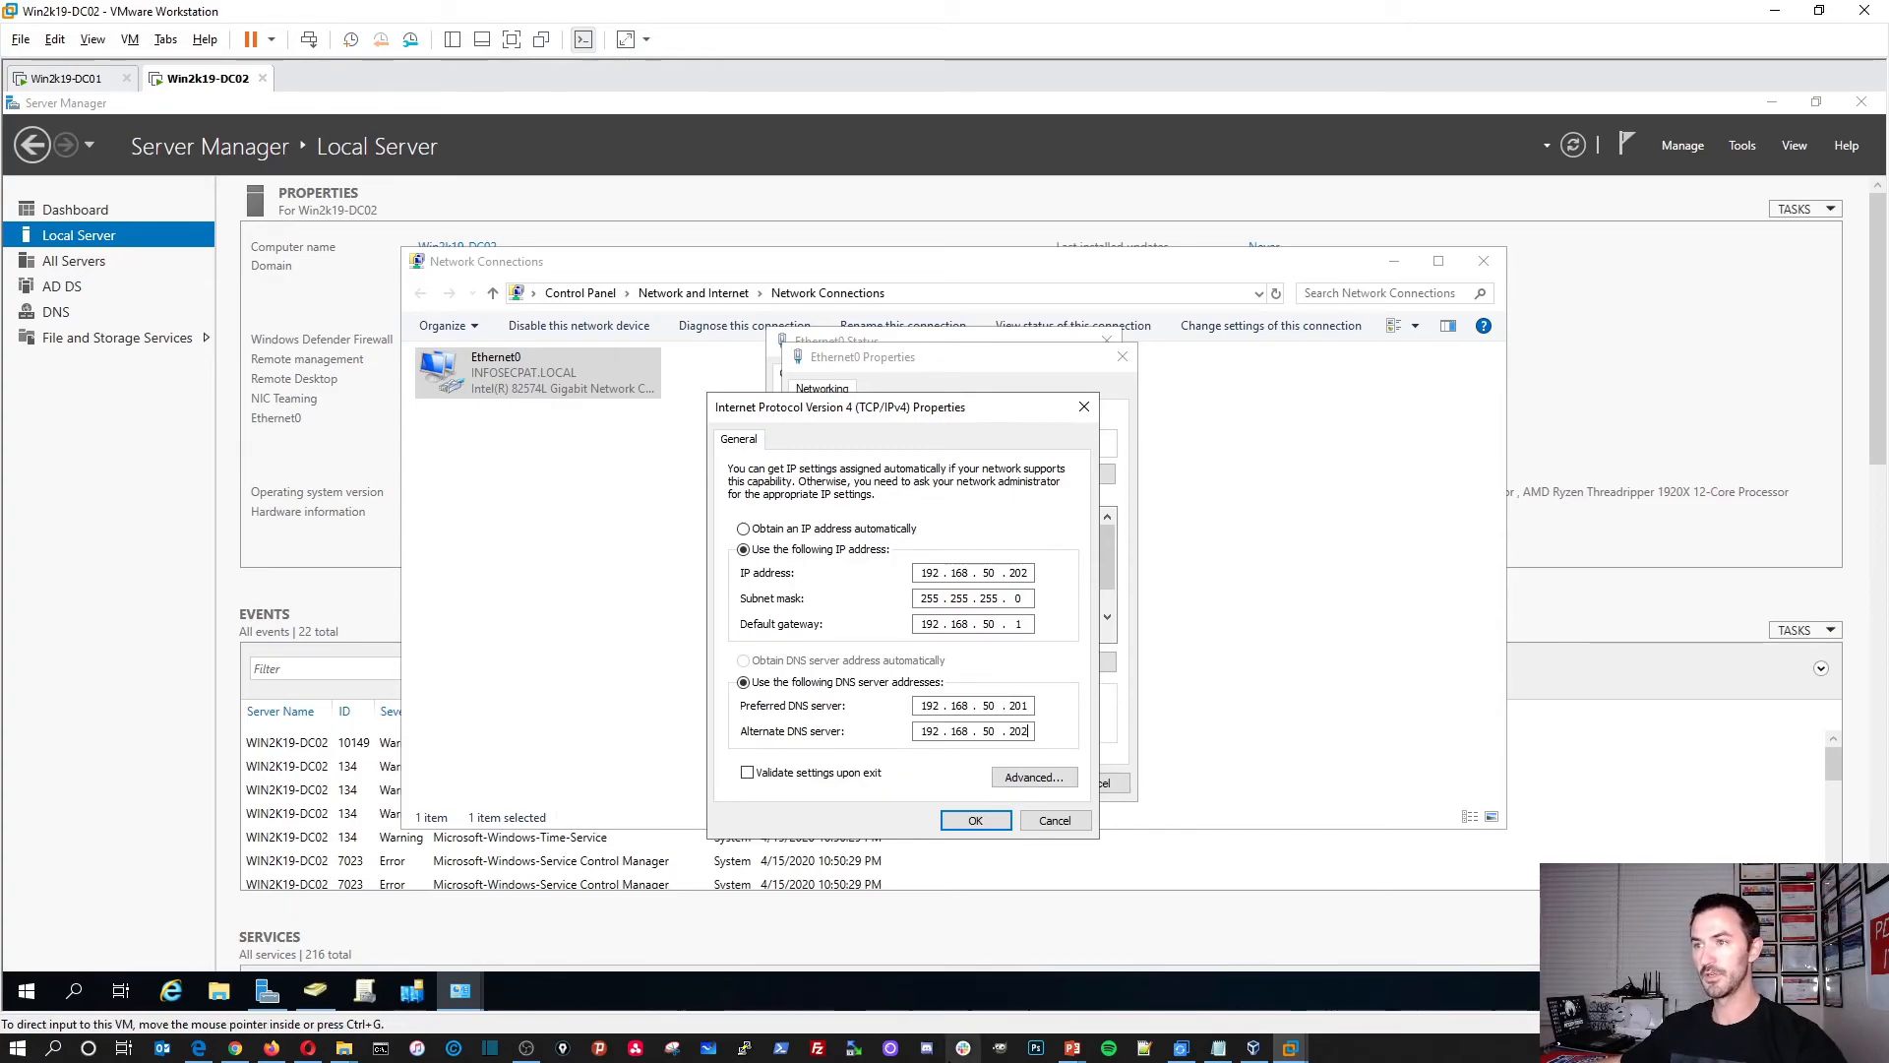
{"action": "left_click", "coordinate": [1044, 779]}
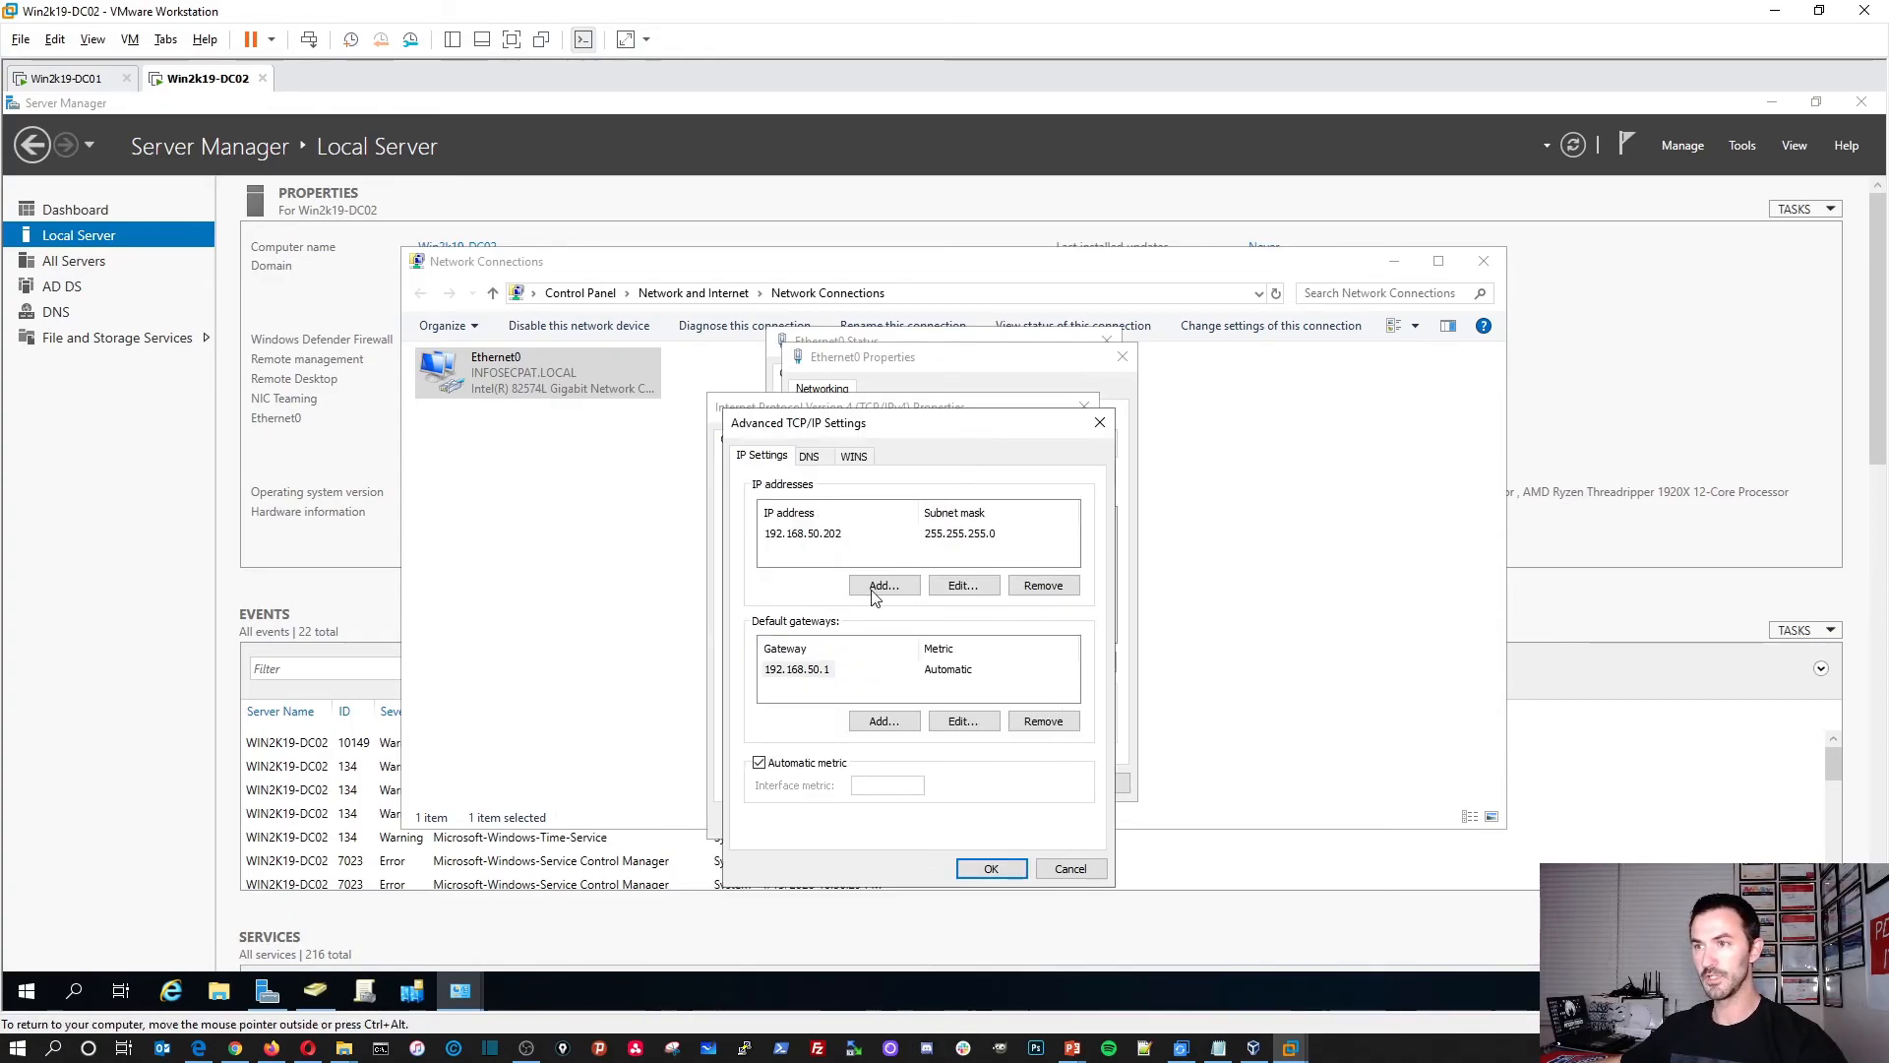
Step: Replace the 127.0.0.1 DNS entry with 8.8.8.8 in the advanced TCP/IP settings
{"action": "left_click", "coordinate": [808, 456]}
{"action": "left_click", "coordinate": [819, 531]}
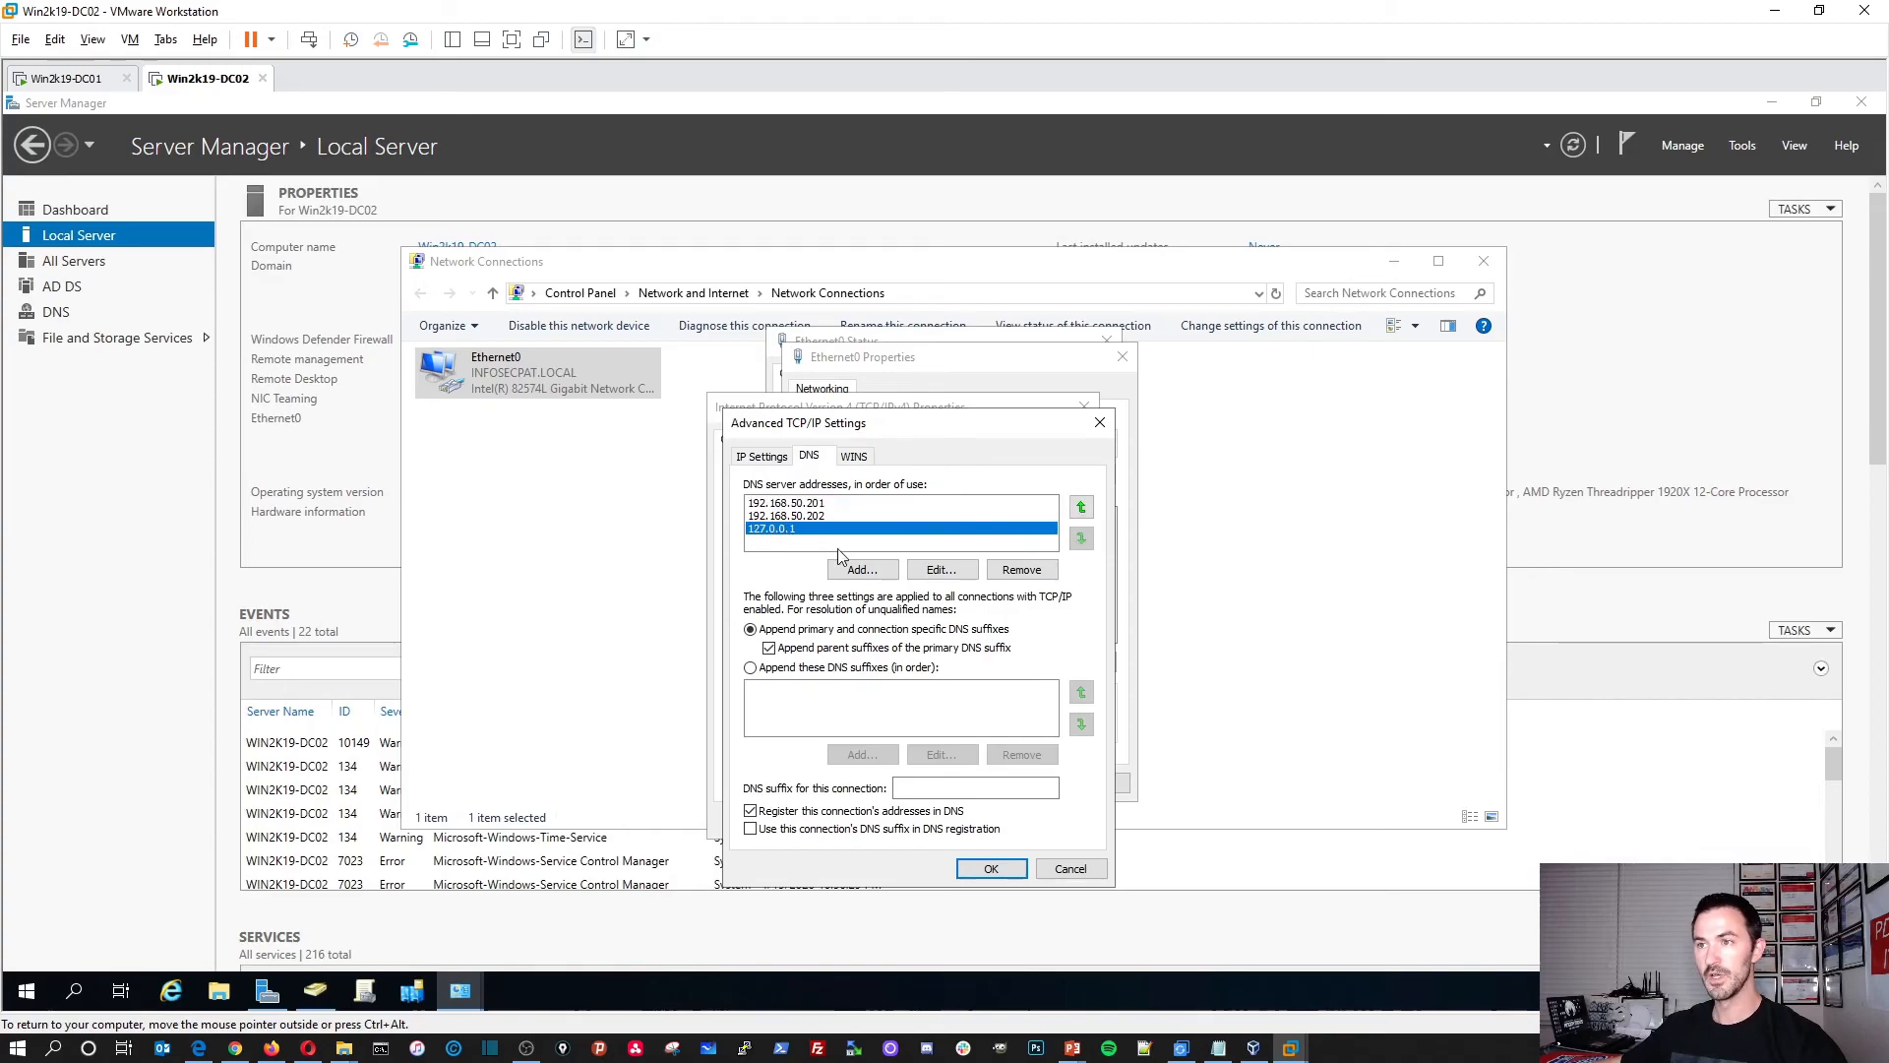
{"action": "left_click", "coordinate": [930, 575]}
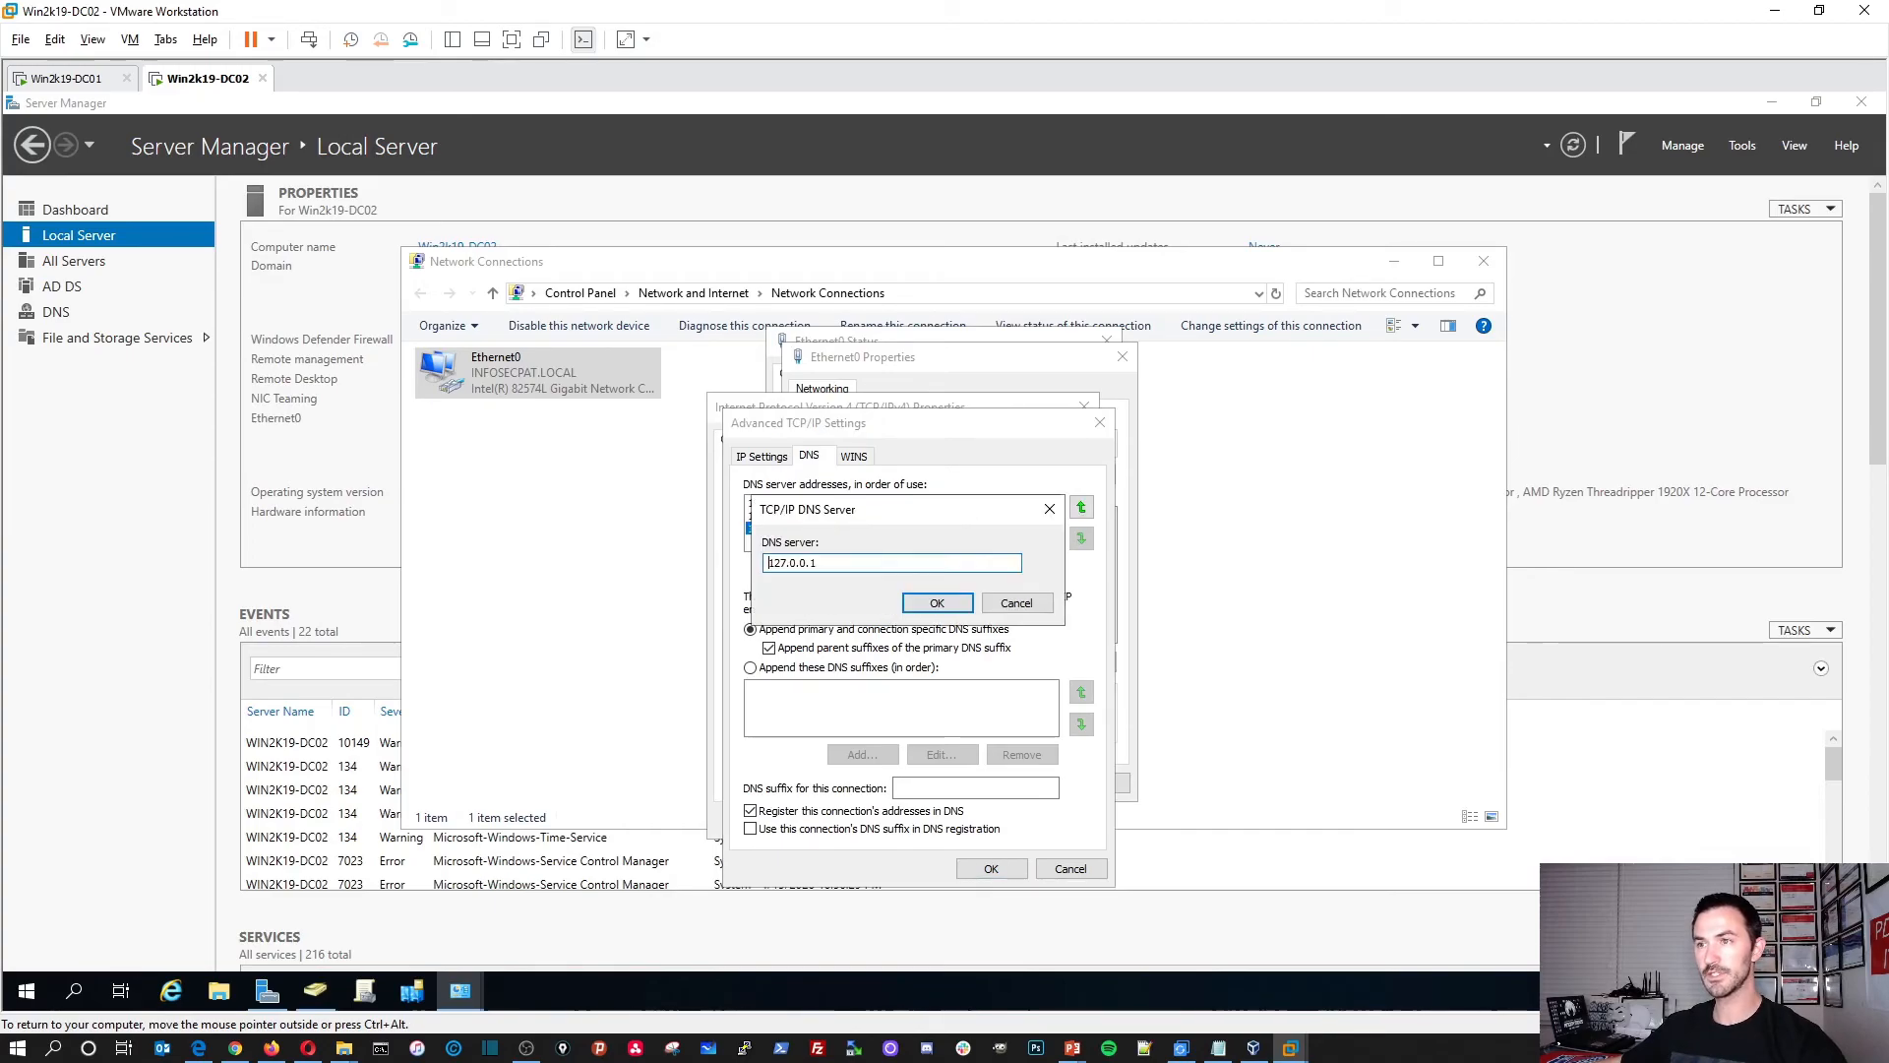
{"action": "left_click_drag", "start_coordinate": [824, 564], "coordinate": [644, 564]}
{"action": "type", "text": "8.8.8.8"}
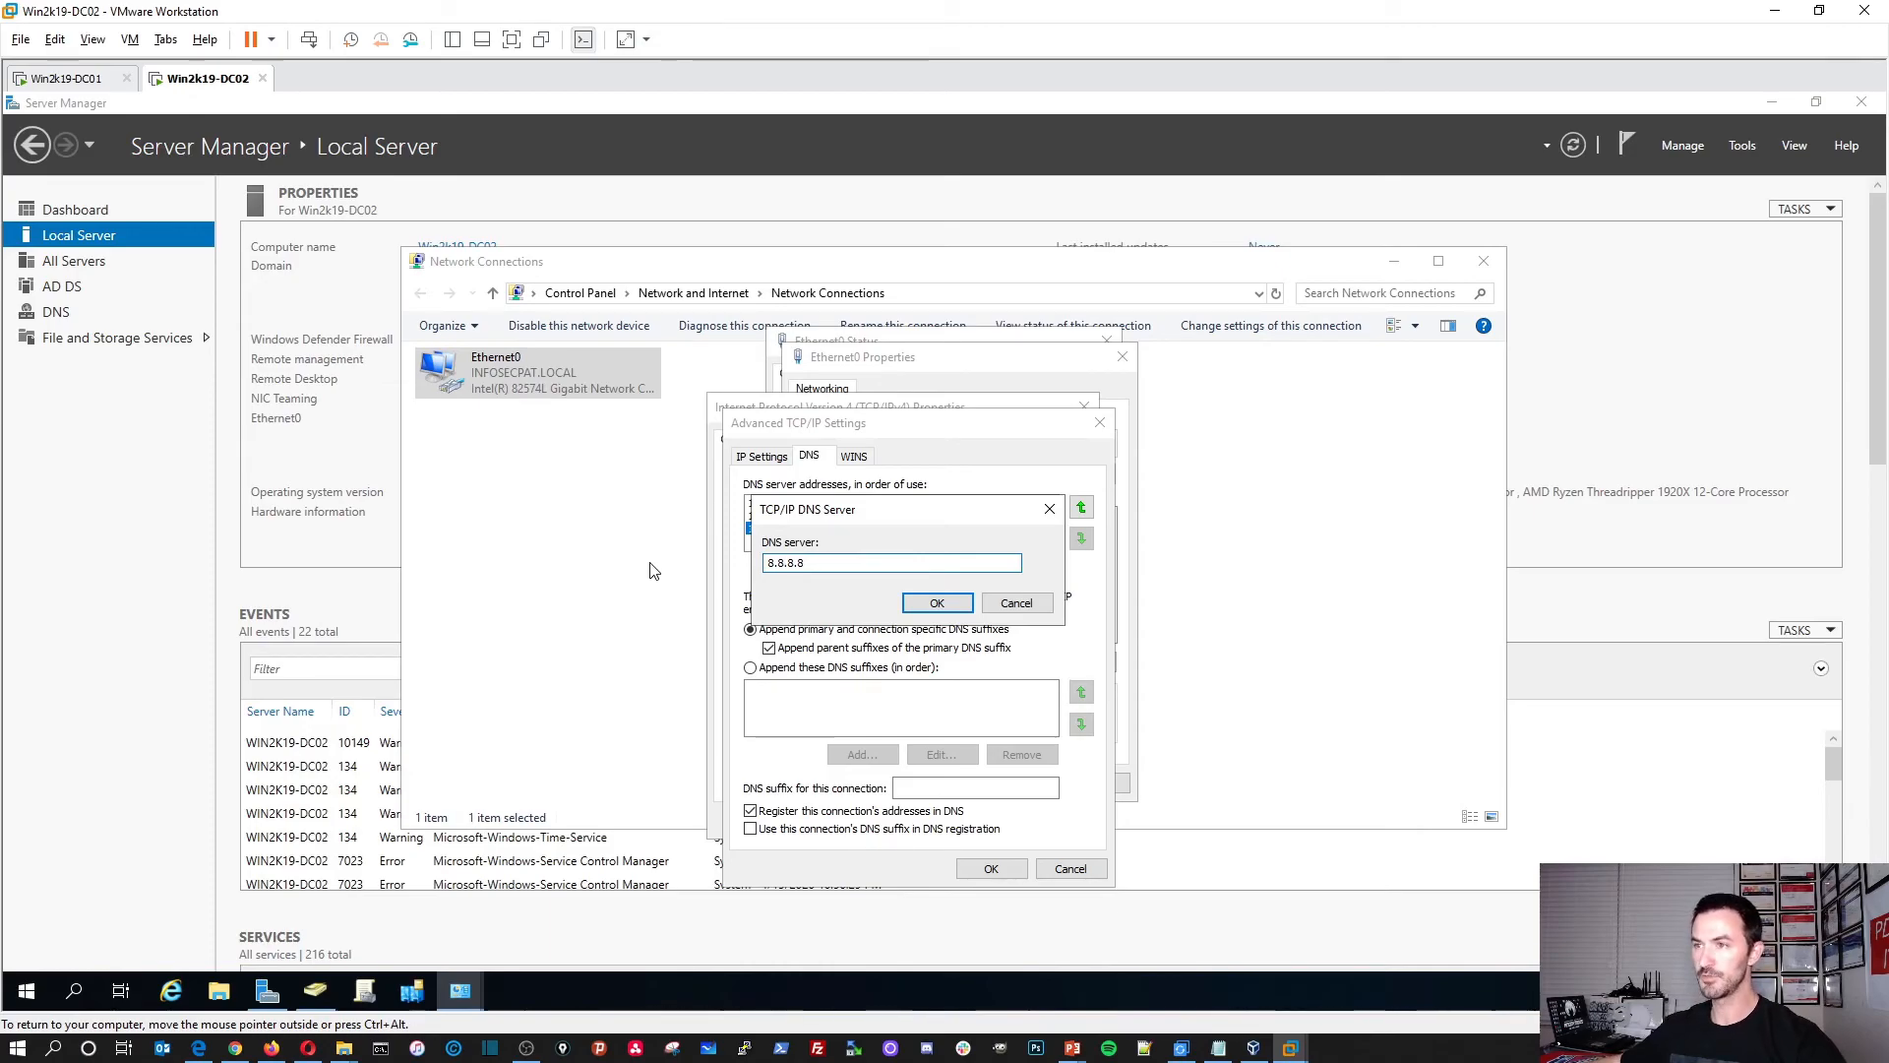
{"action": "left_click", "coordinate": [936, 602]}
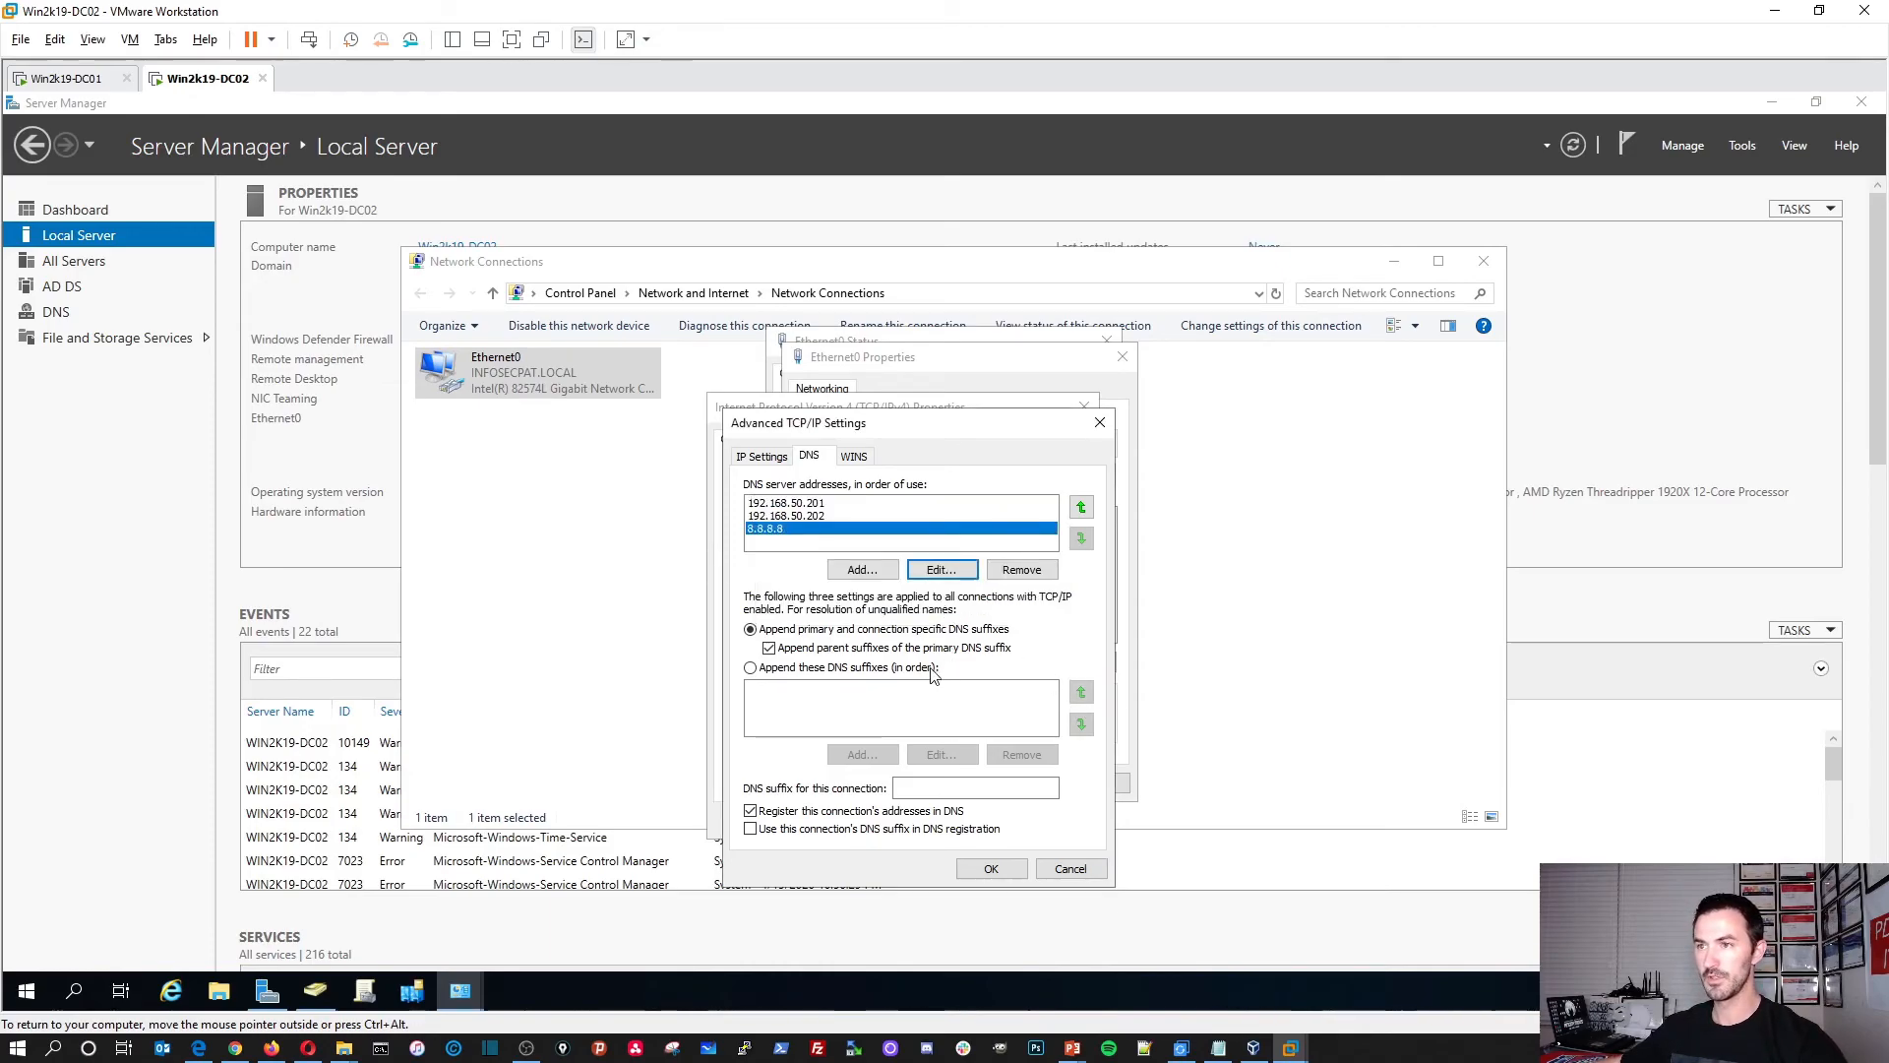
{"action": "left_click", "coordinate": [986, 866]}
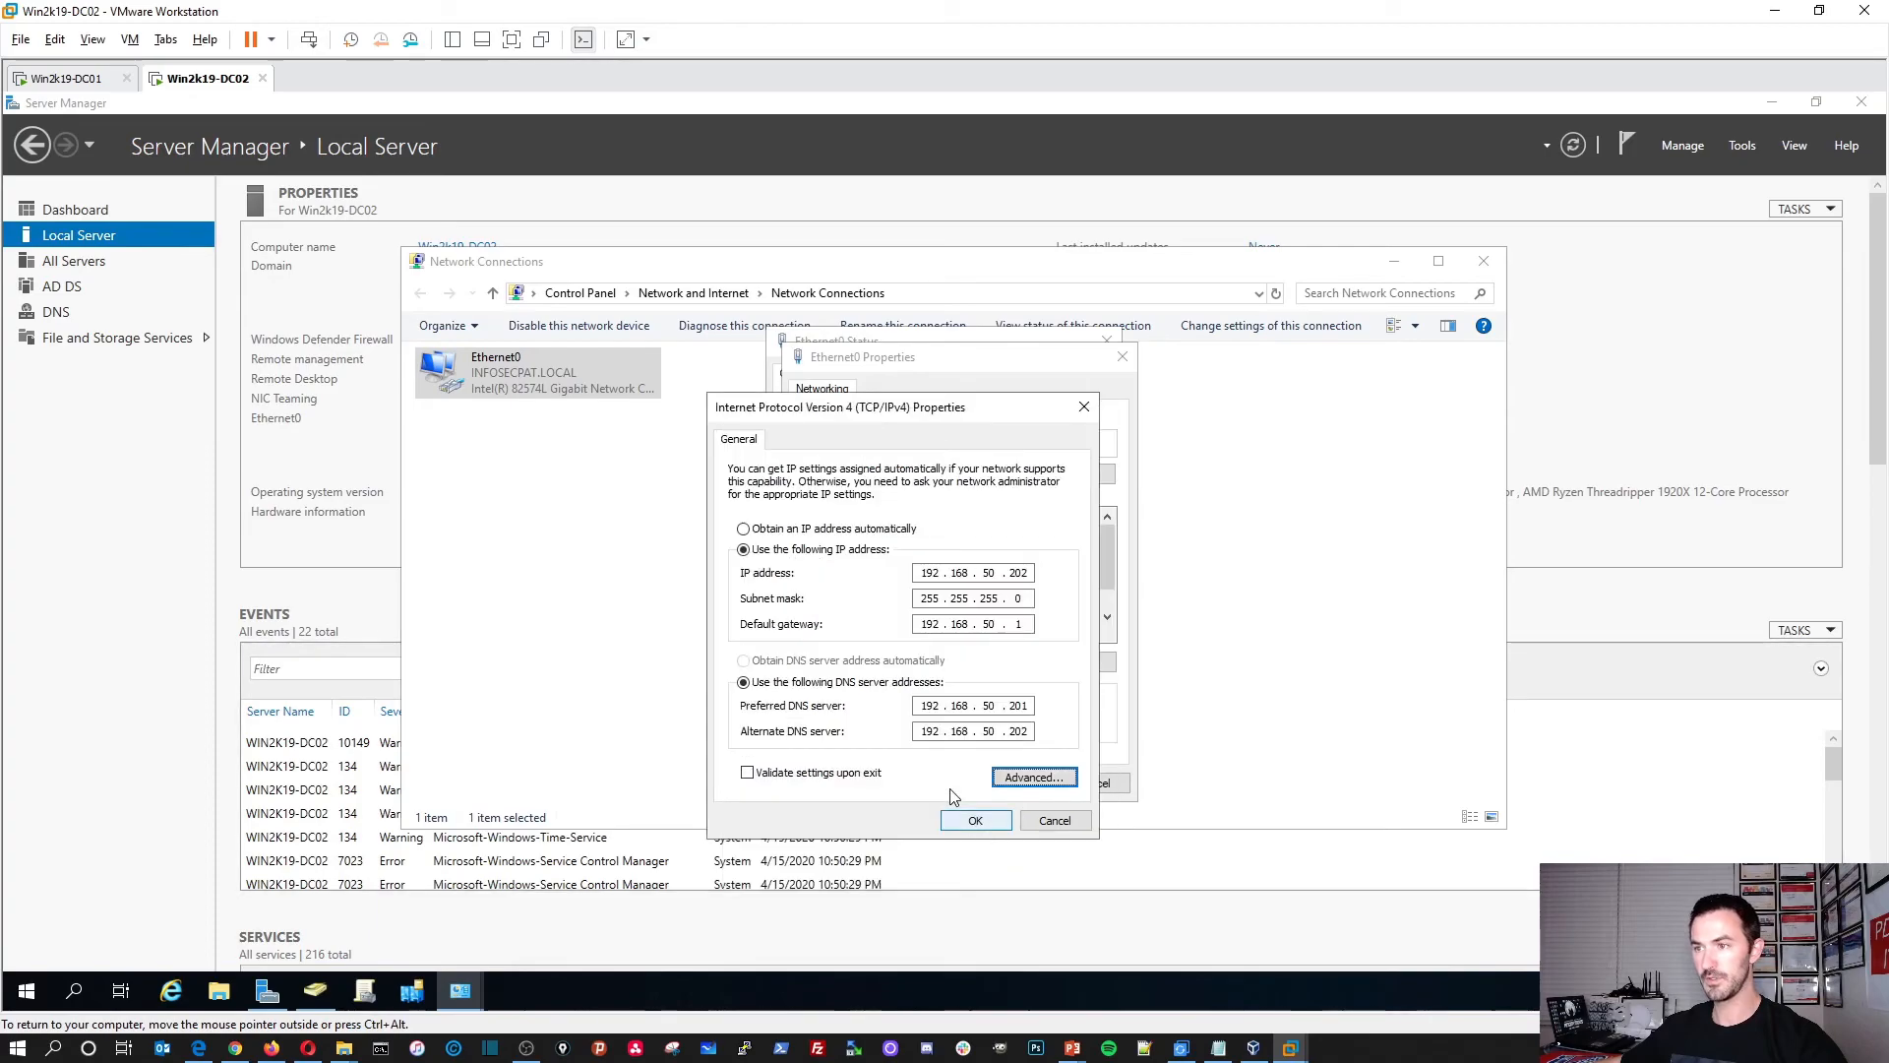
Step: Save the IPv4 and Ethernet0 properties, close the network windows, and refresh Server Manager
{"action": "left_click", "coordinate": [979, 823]}
{"action": "left_click", "coordinate": [1012, 784]}
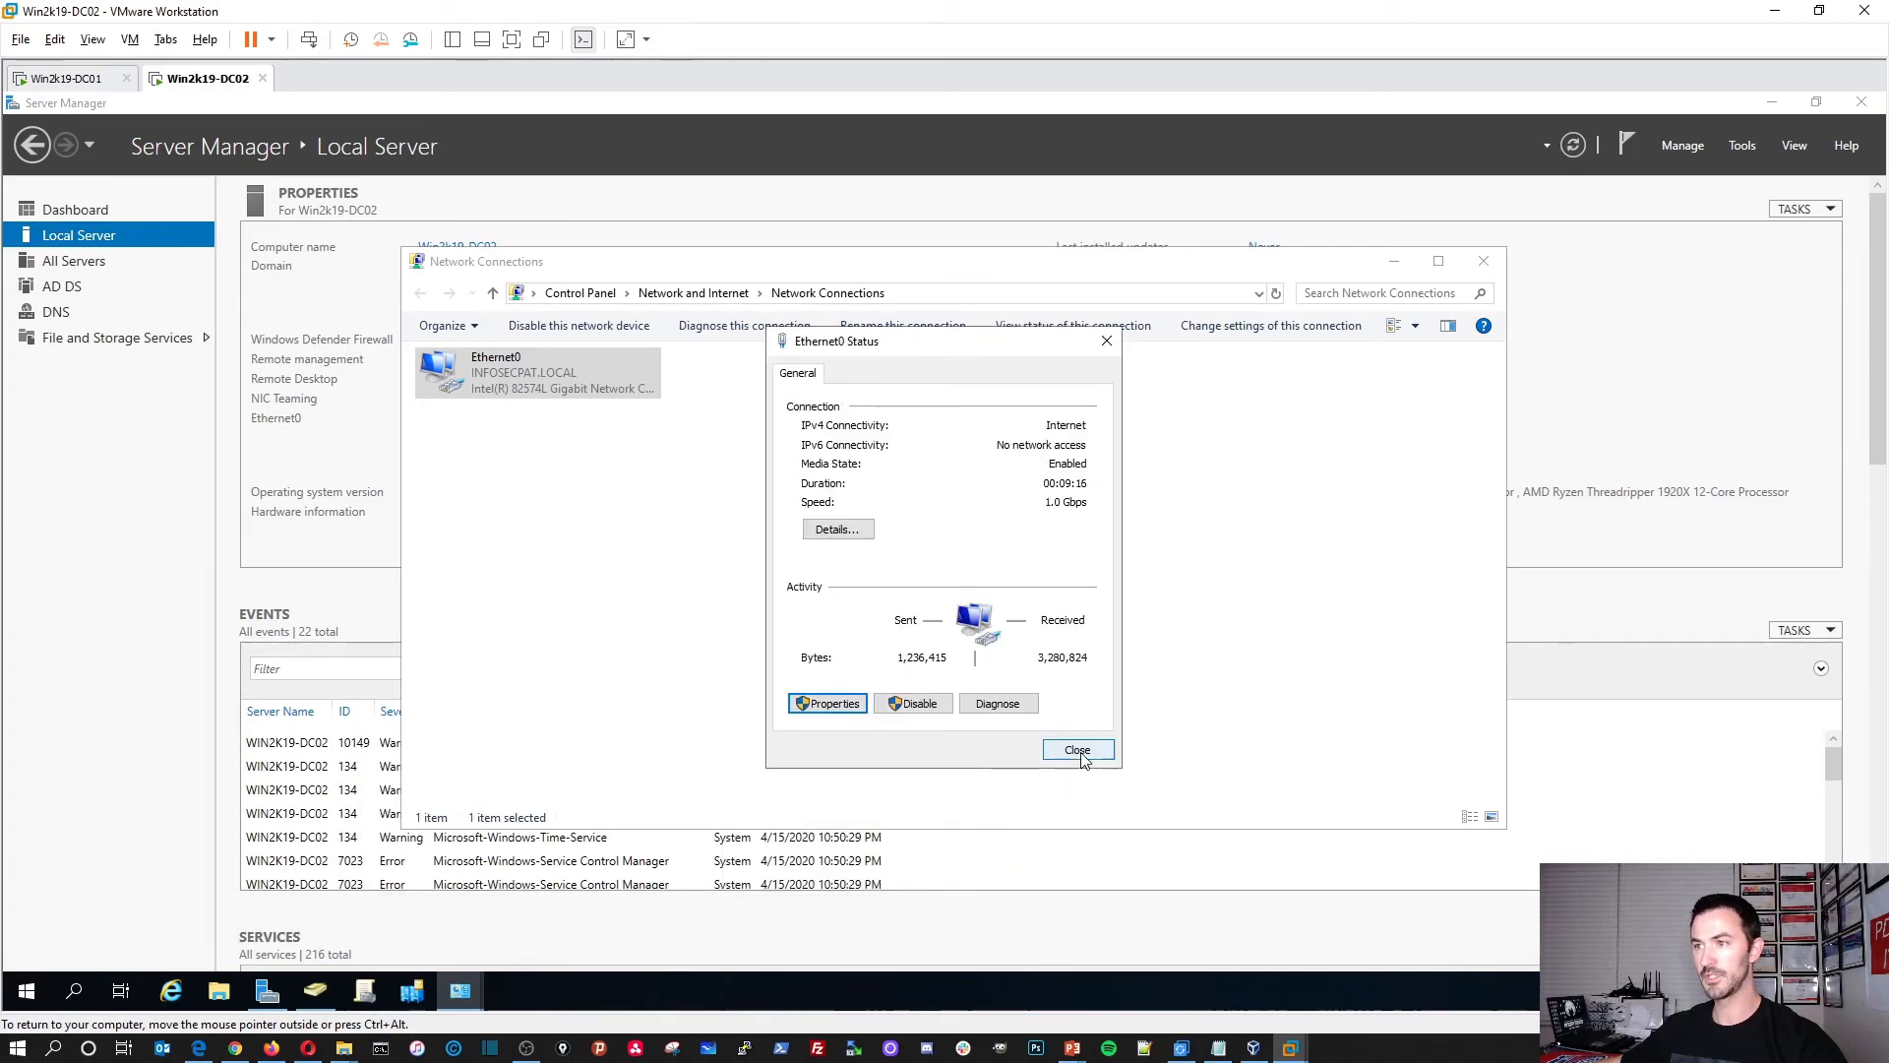
{"action": "left_click", "coordinate": [1079, 757]}
{"action": "left_click", "coordinate": [854, 598]}
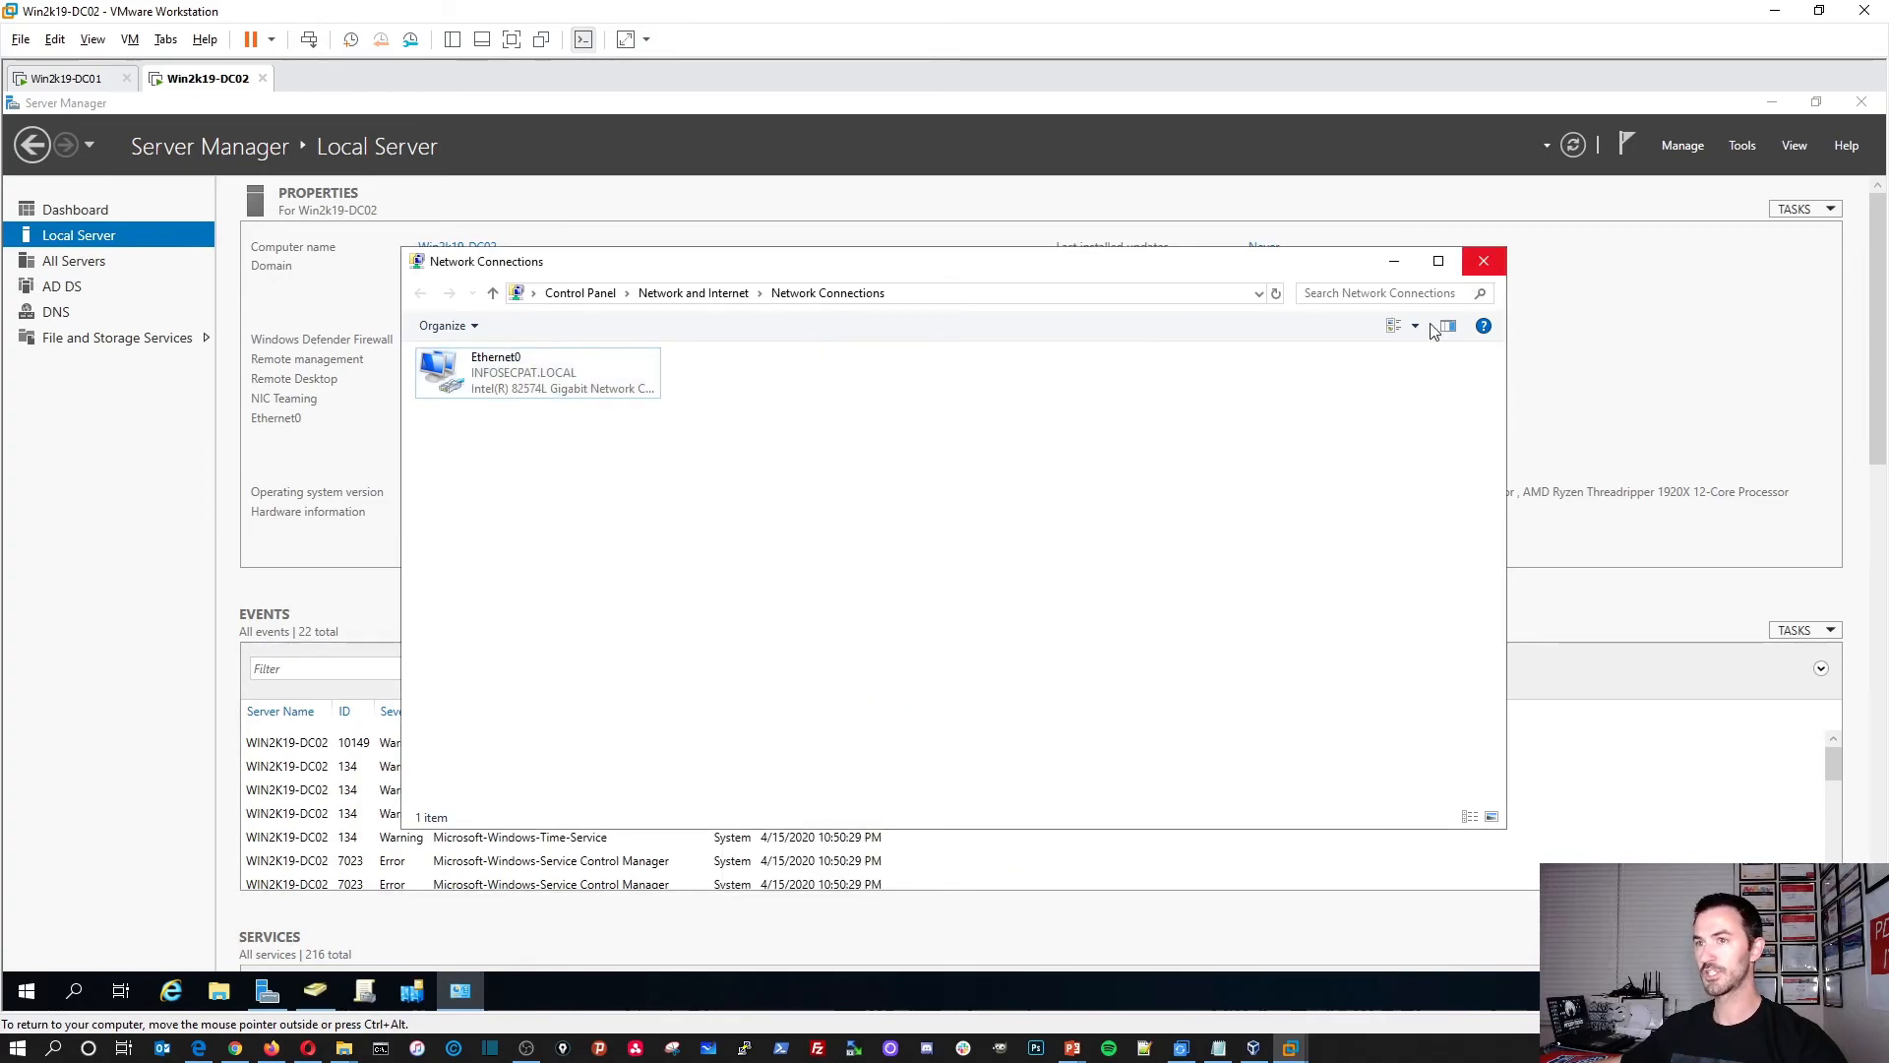
{"action": "right_click", "coordinate": [901, 558]}
{"action": "mouse_move", "coordinate": [989, 567]}
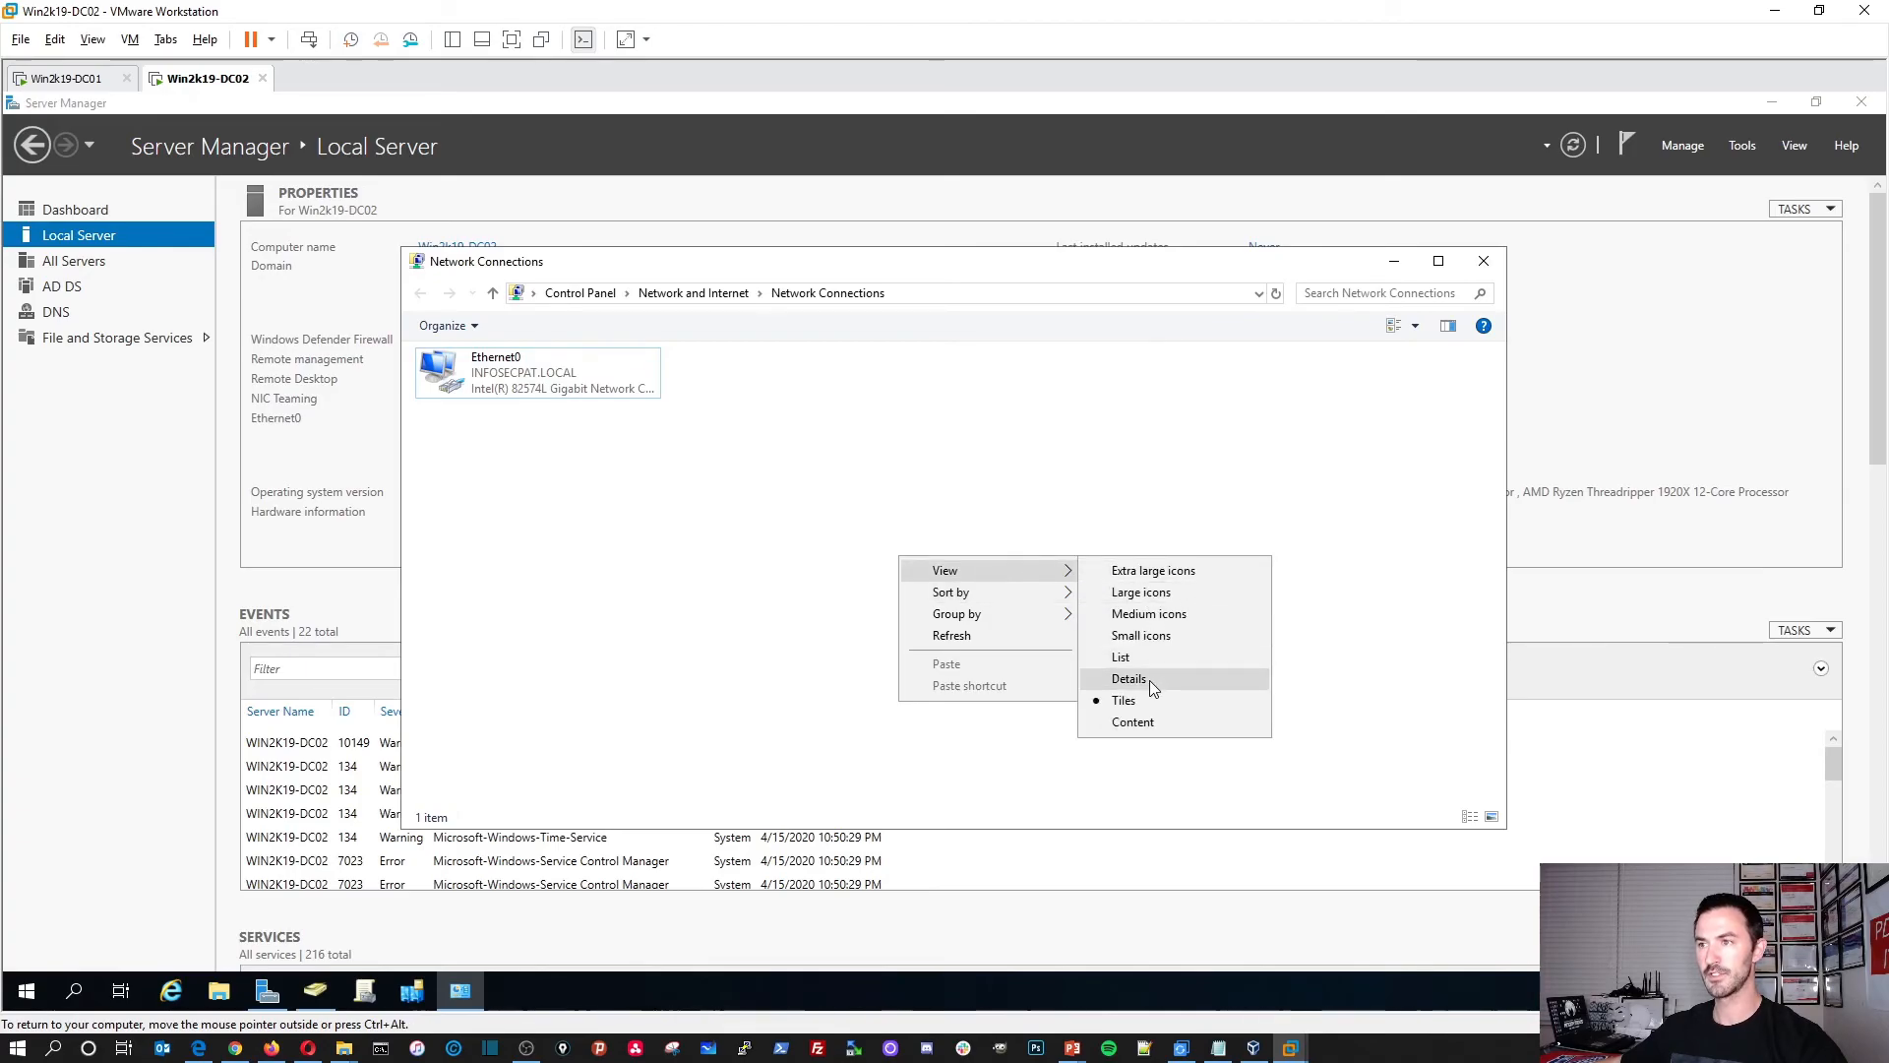
{"action": "left_click", "coordinate": [1149, 679]}
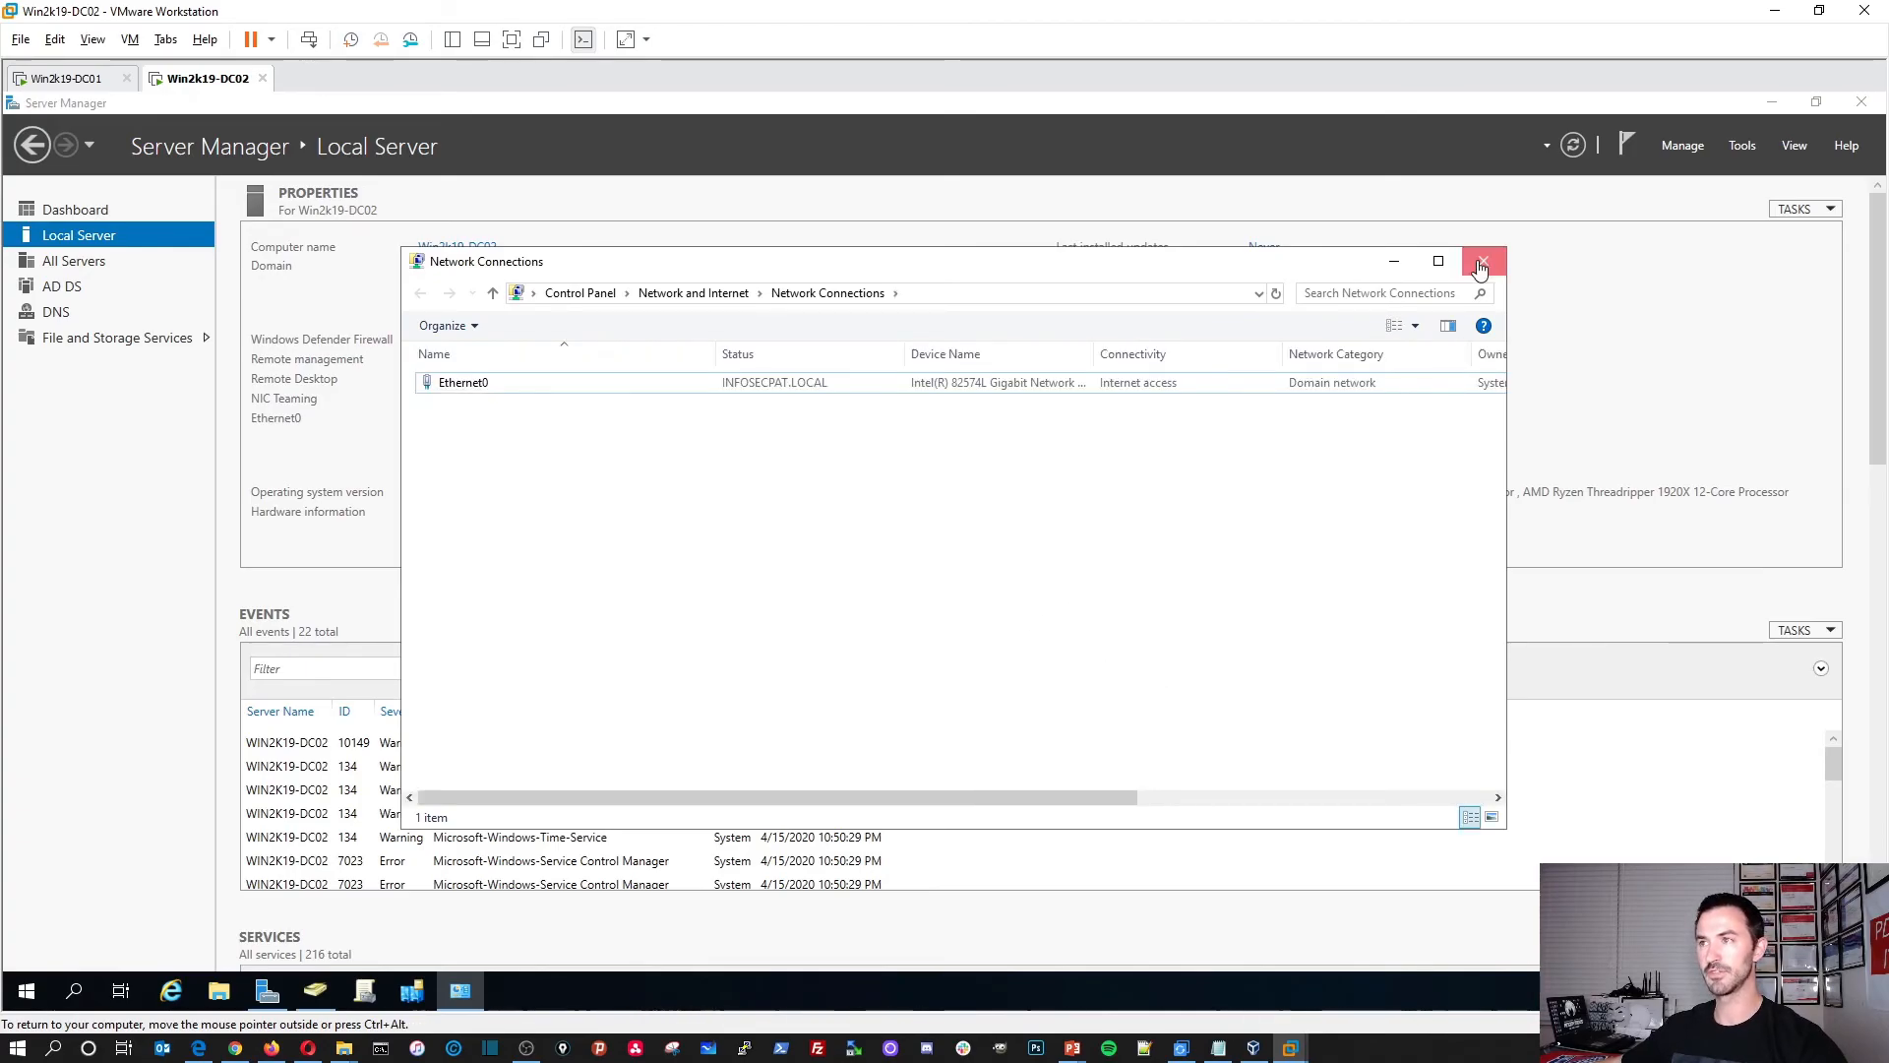
{"action": "left_click", "coordinate": [1482, 263]}
{"action": "left_click", "coordinate": [1574, 146]}
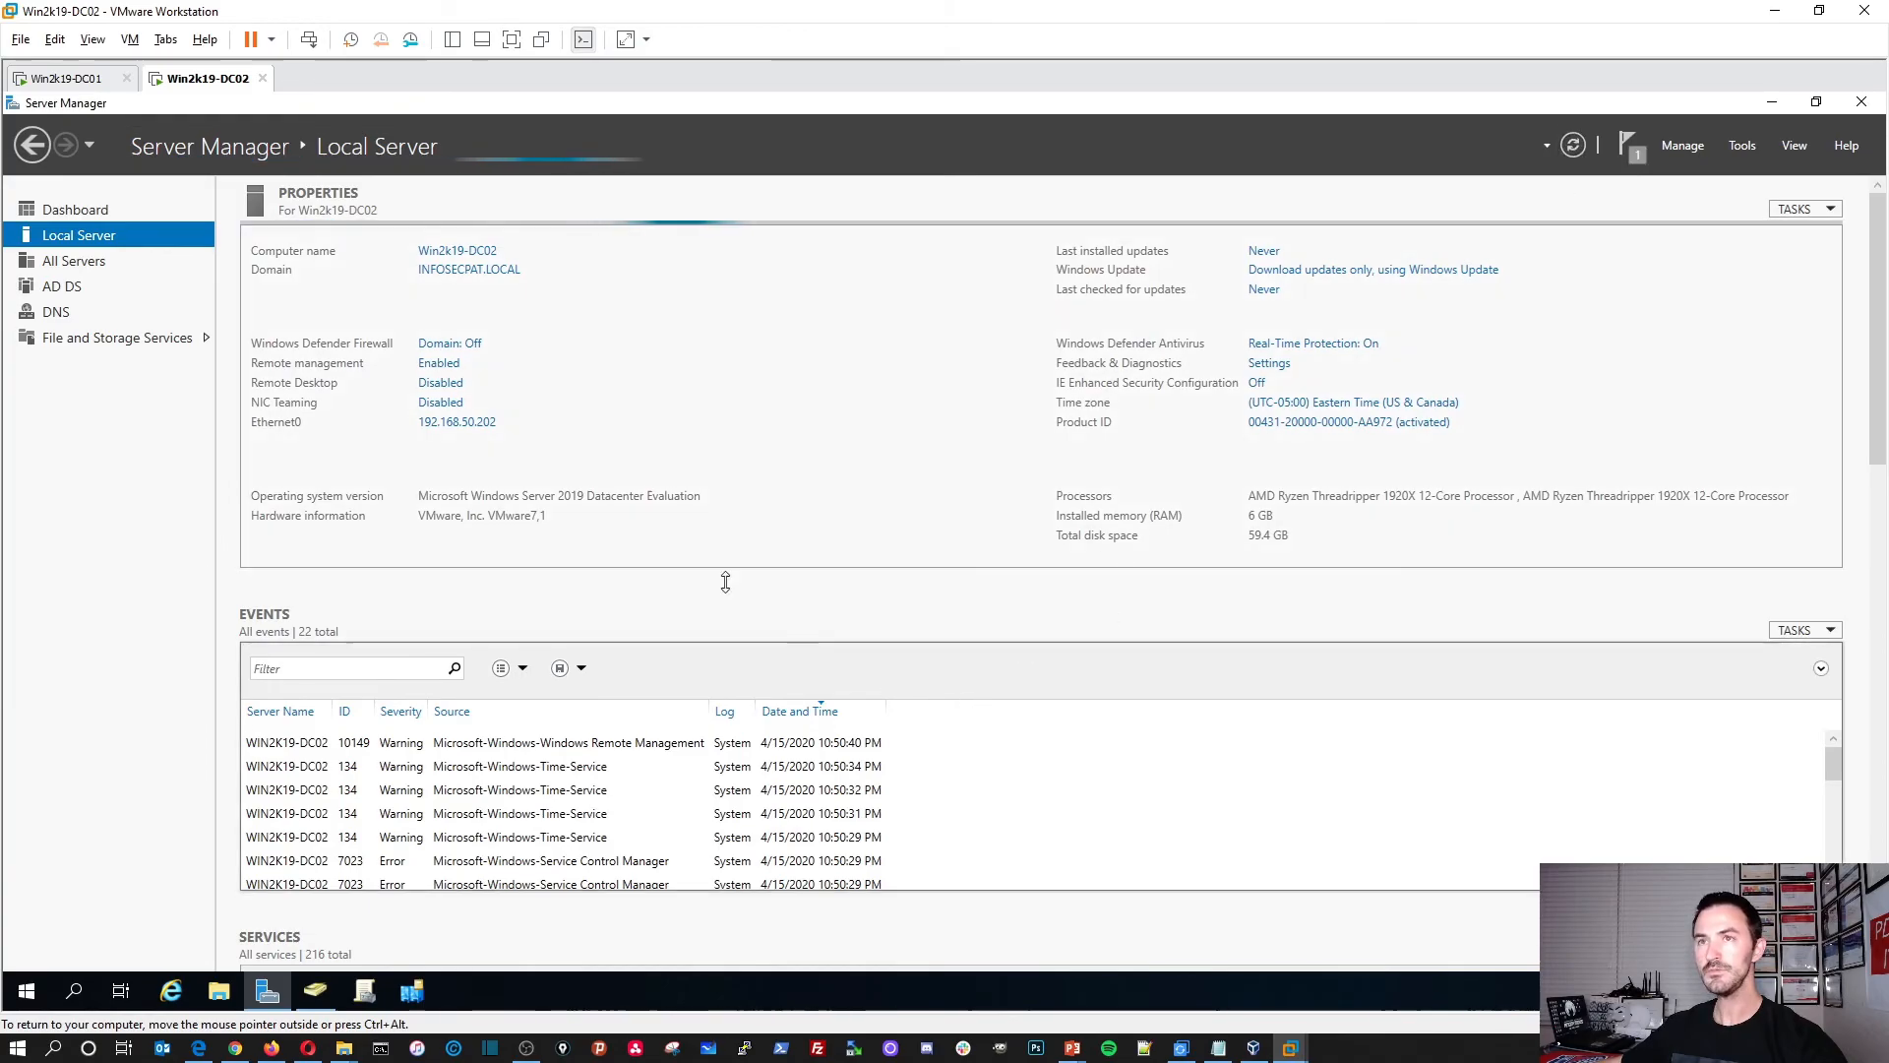
Step: Refresh the FLORIDA Users folder in DC02's Active Directory Users and Computers
{"action": "left_click", "coordinate": [315, 990]}
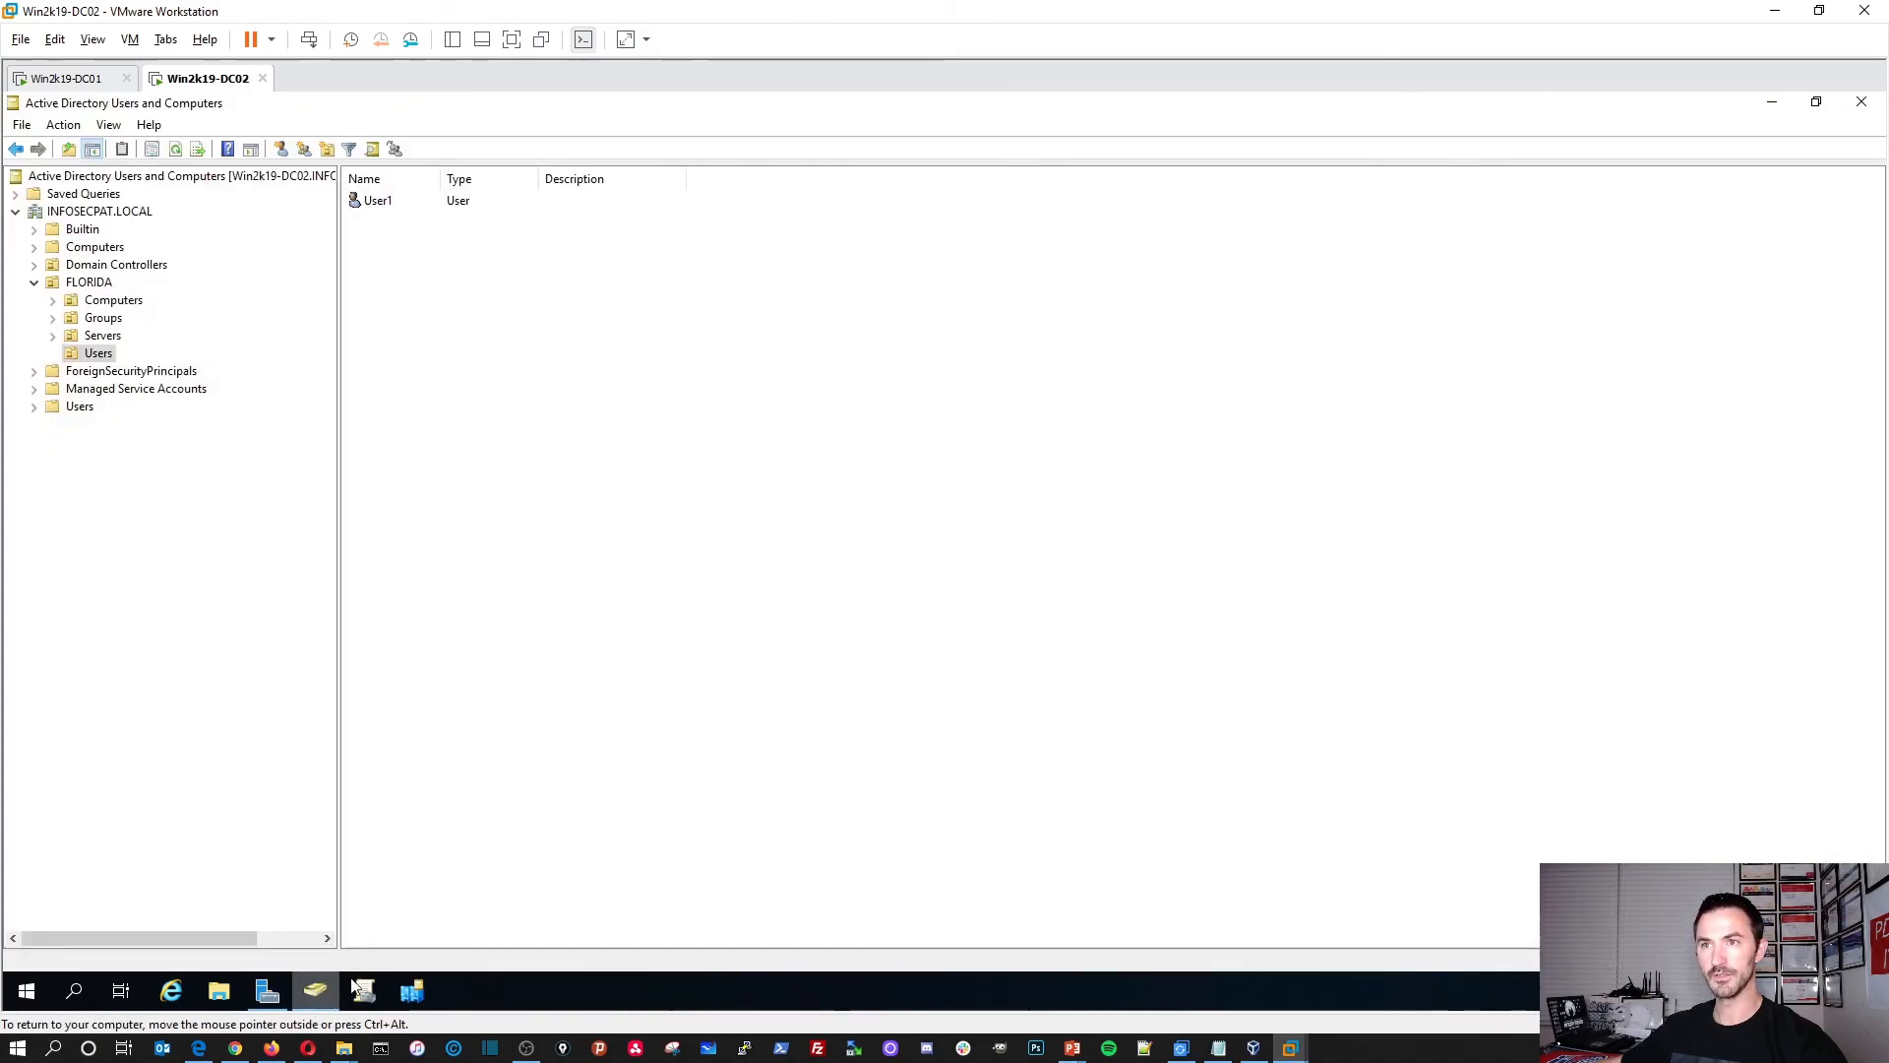
{"action": "right_click", "coordinate": [557, 446]}
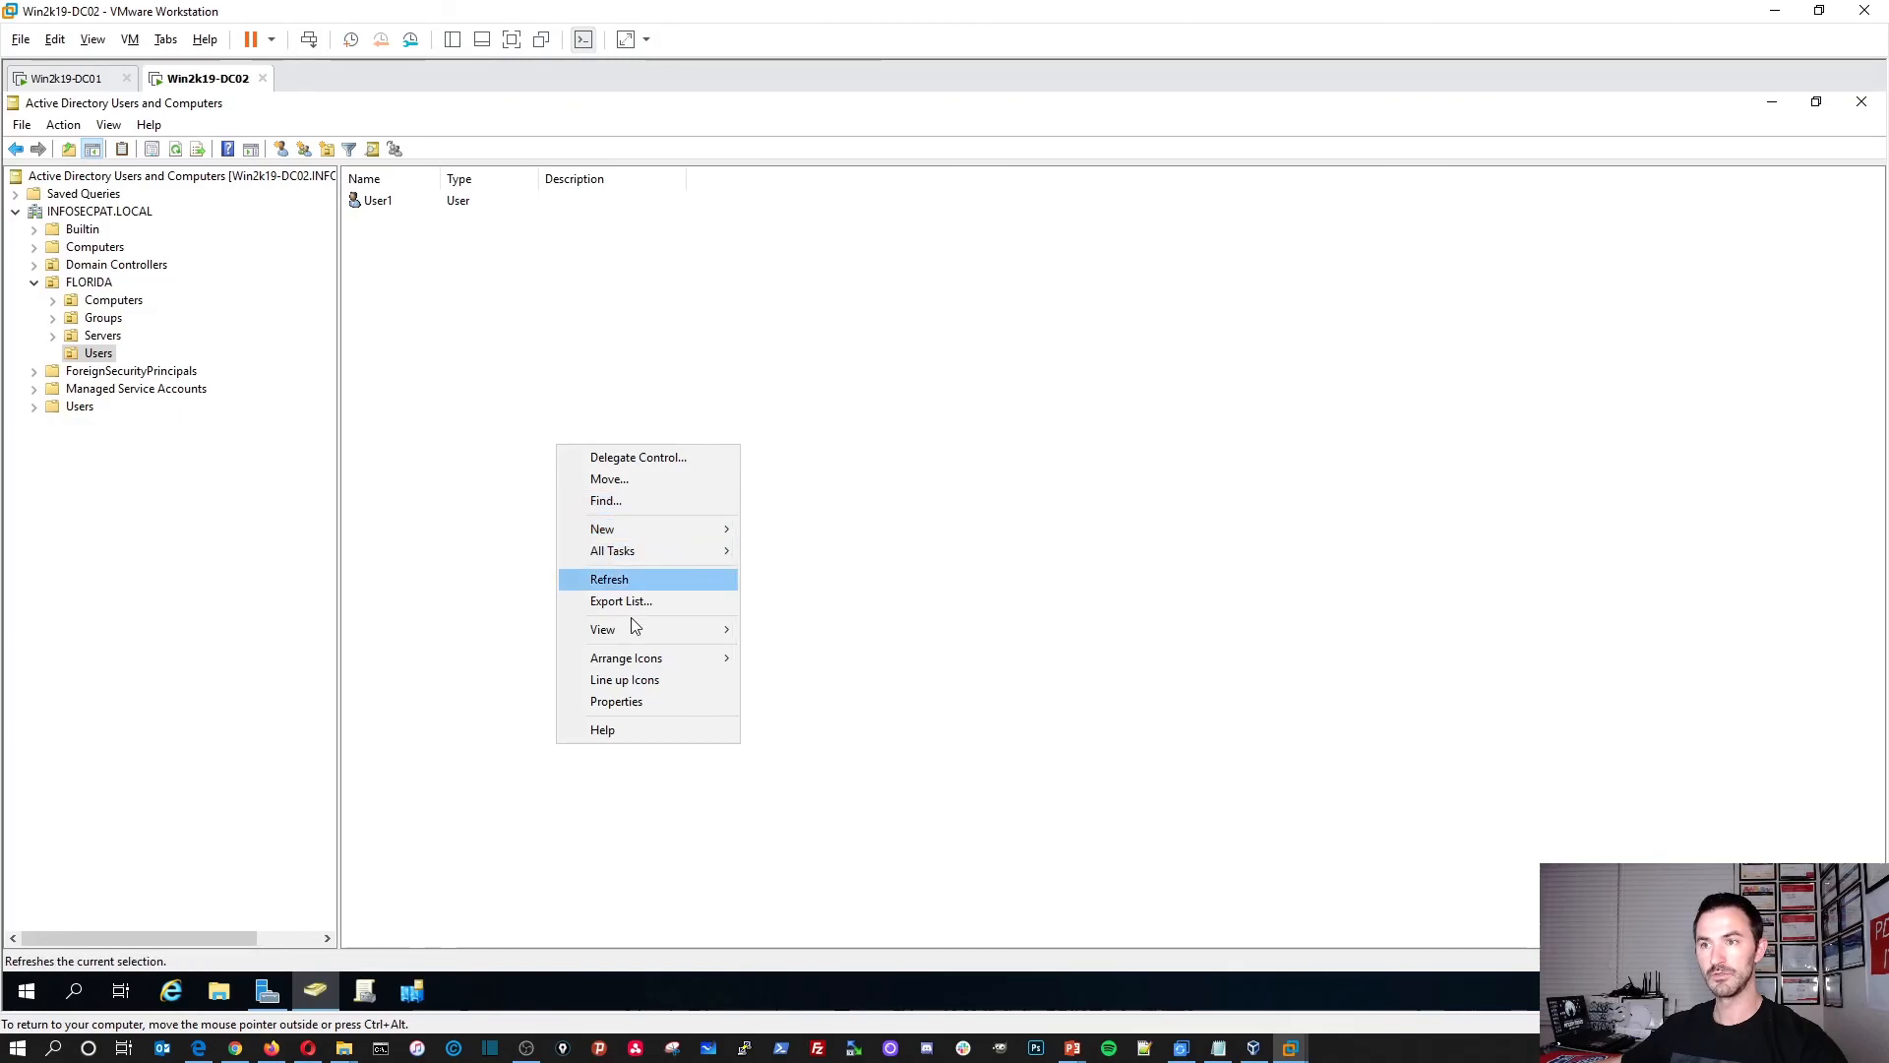
{"action": "left_click", "coordinate": [628, 581]}
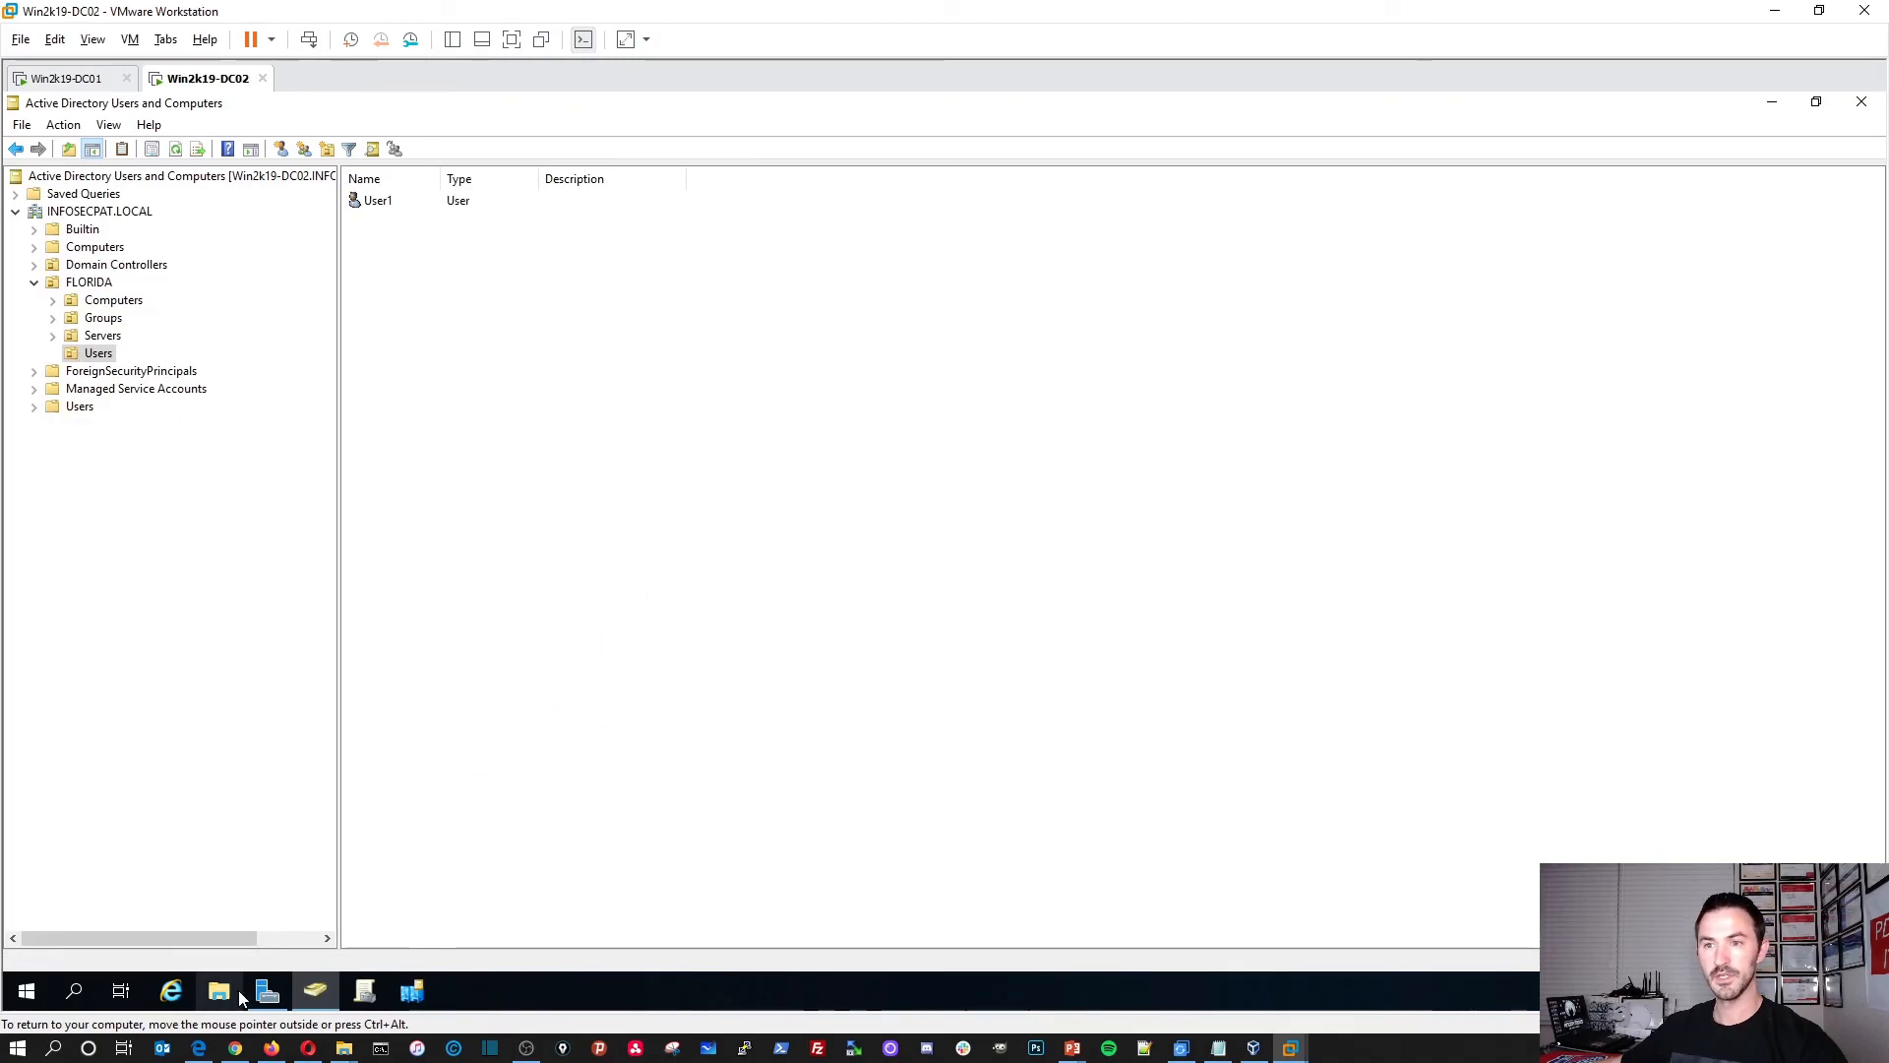
{"action": "left_click", "coordinate": [267, 990]}
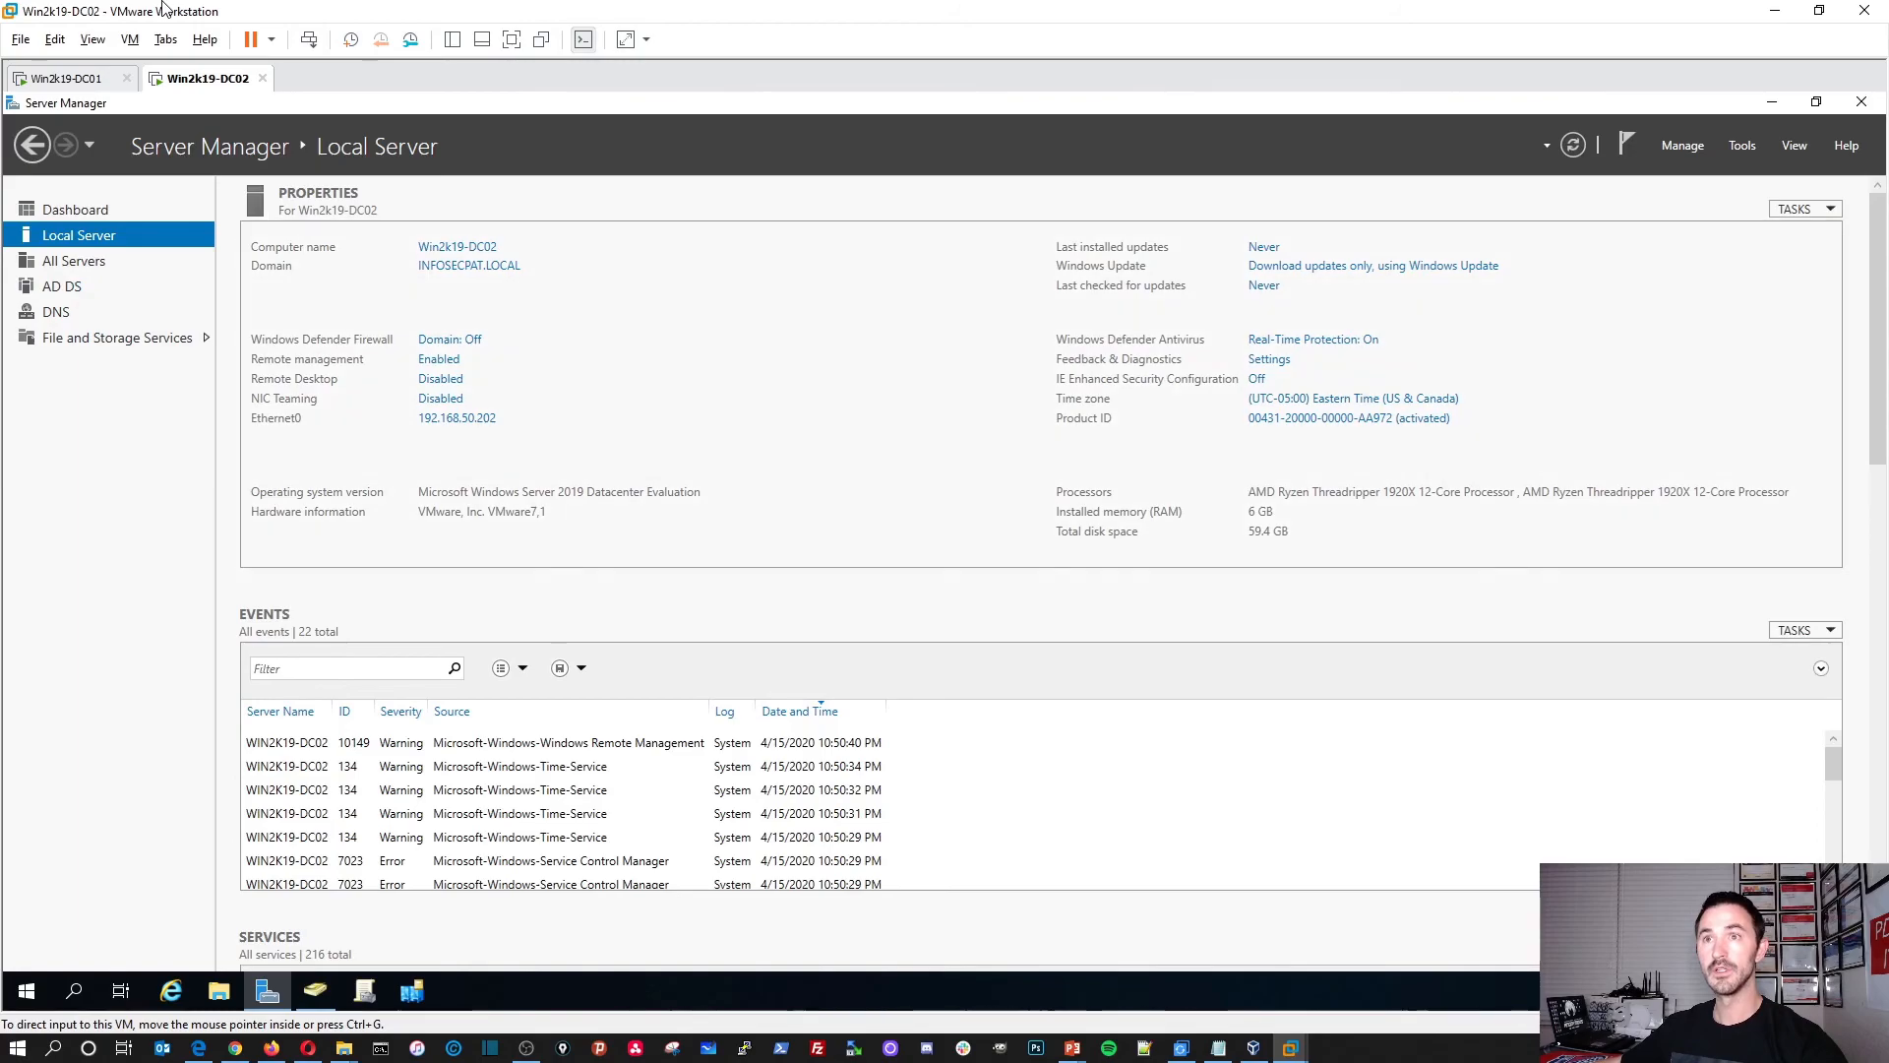
Step: Switch to DC01 and refresh its FLORIDA Users folder, which now lists User1
{"action": "left_click", "coordinate": [71, 79]}
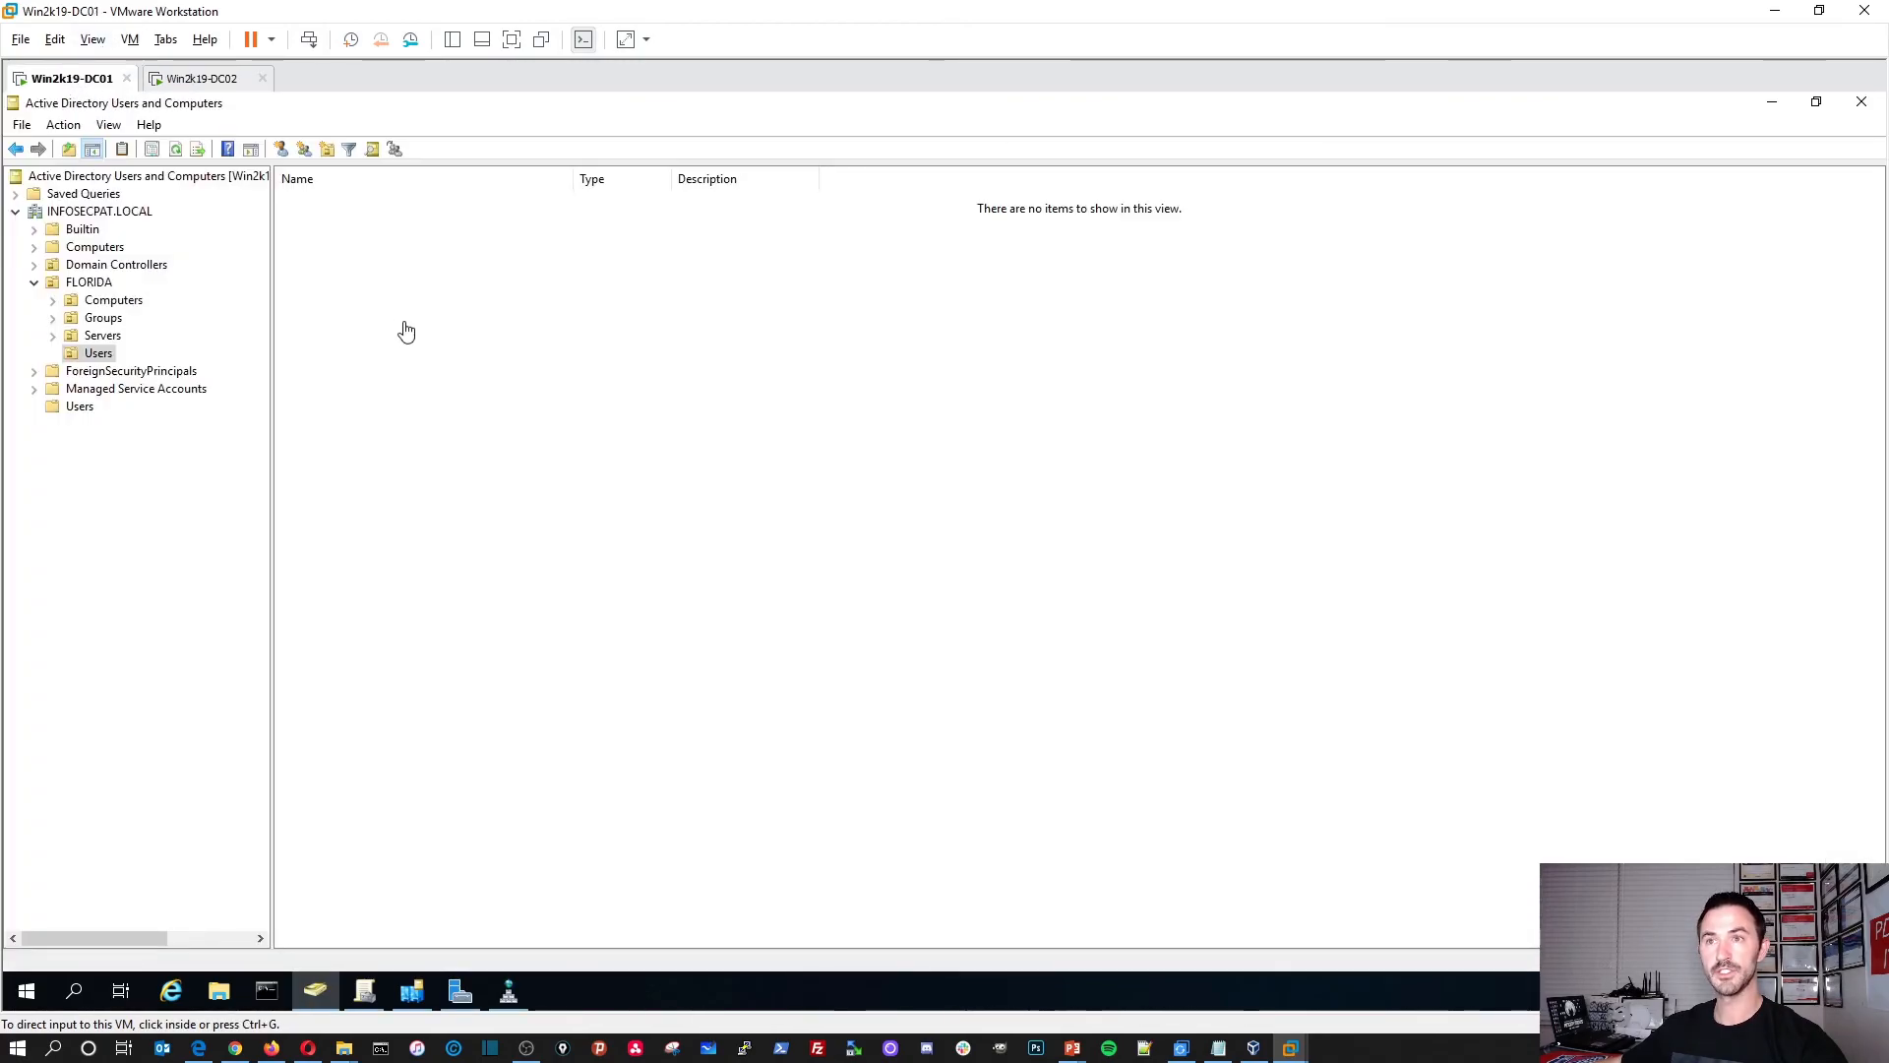
{"action": "right_click", "coordinate": [445, 421]}
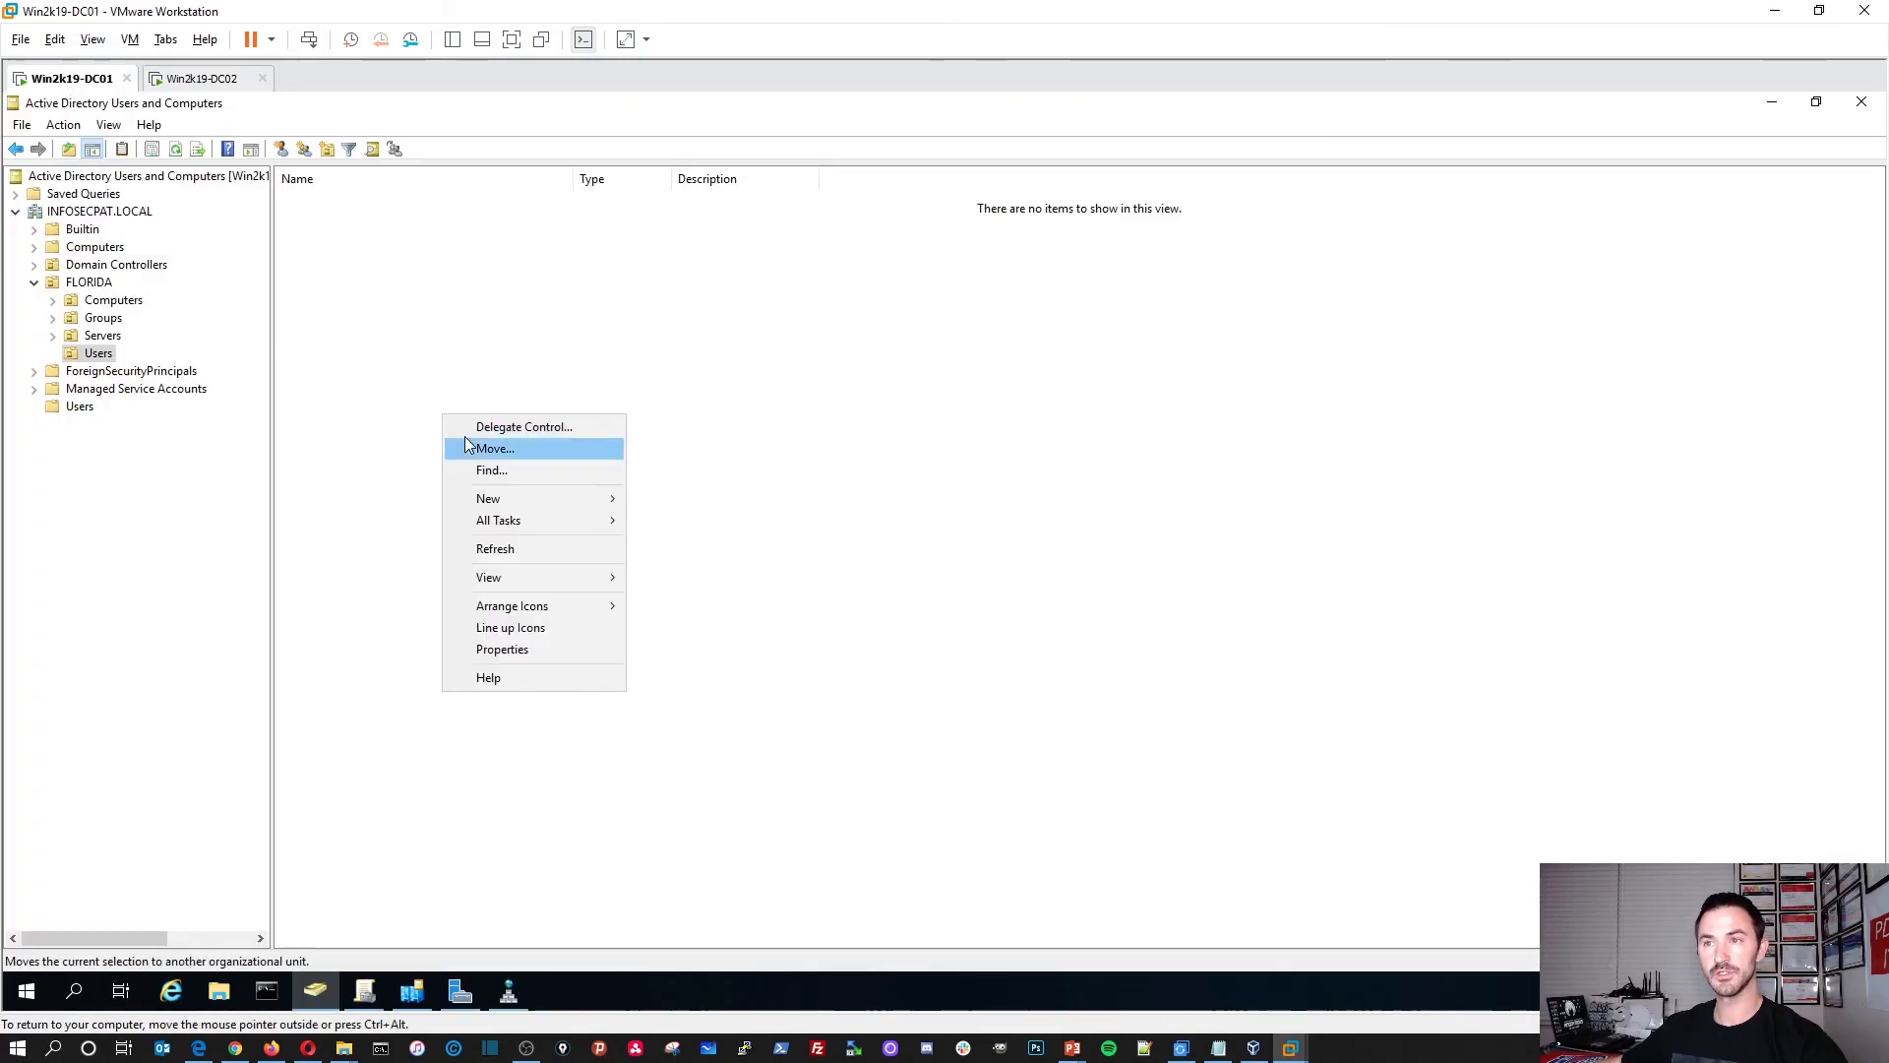
{"action": "left_click", "coordinate": [482, 547]}
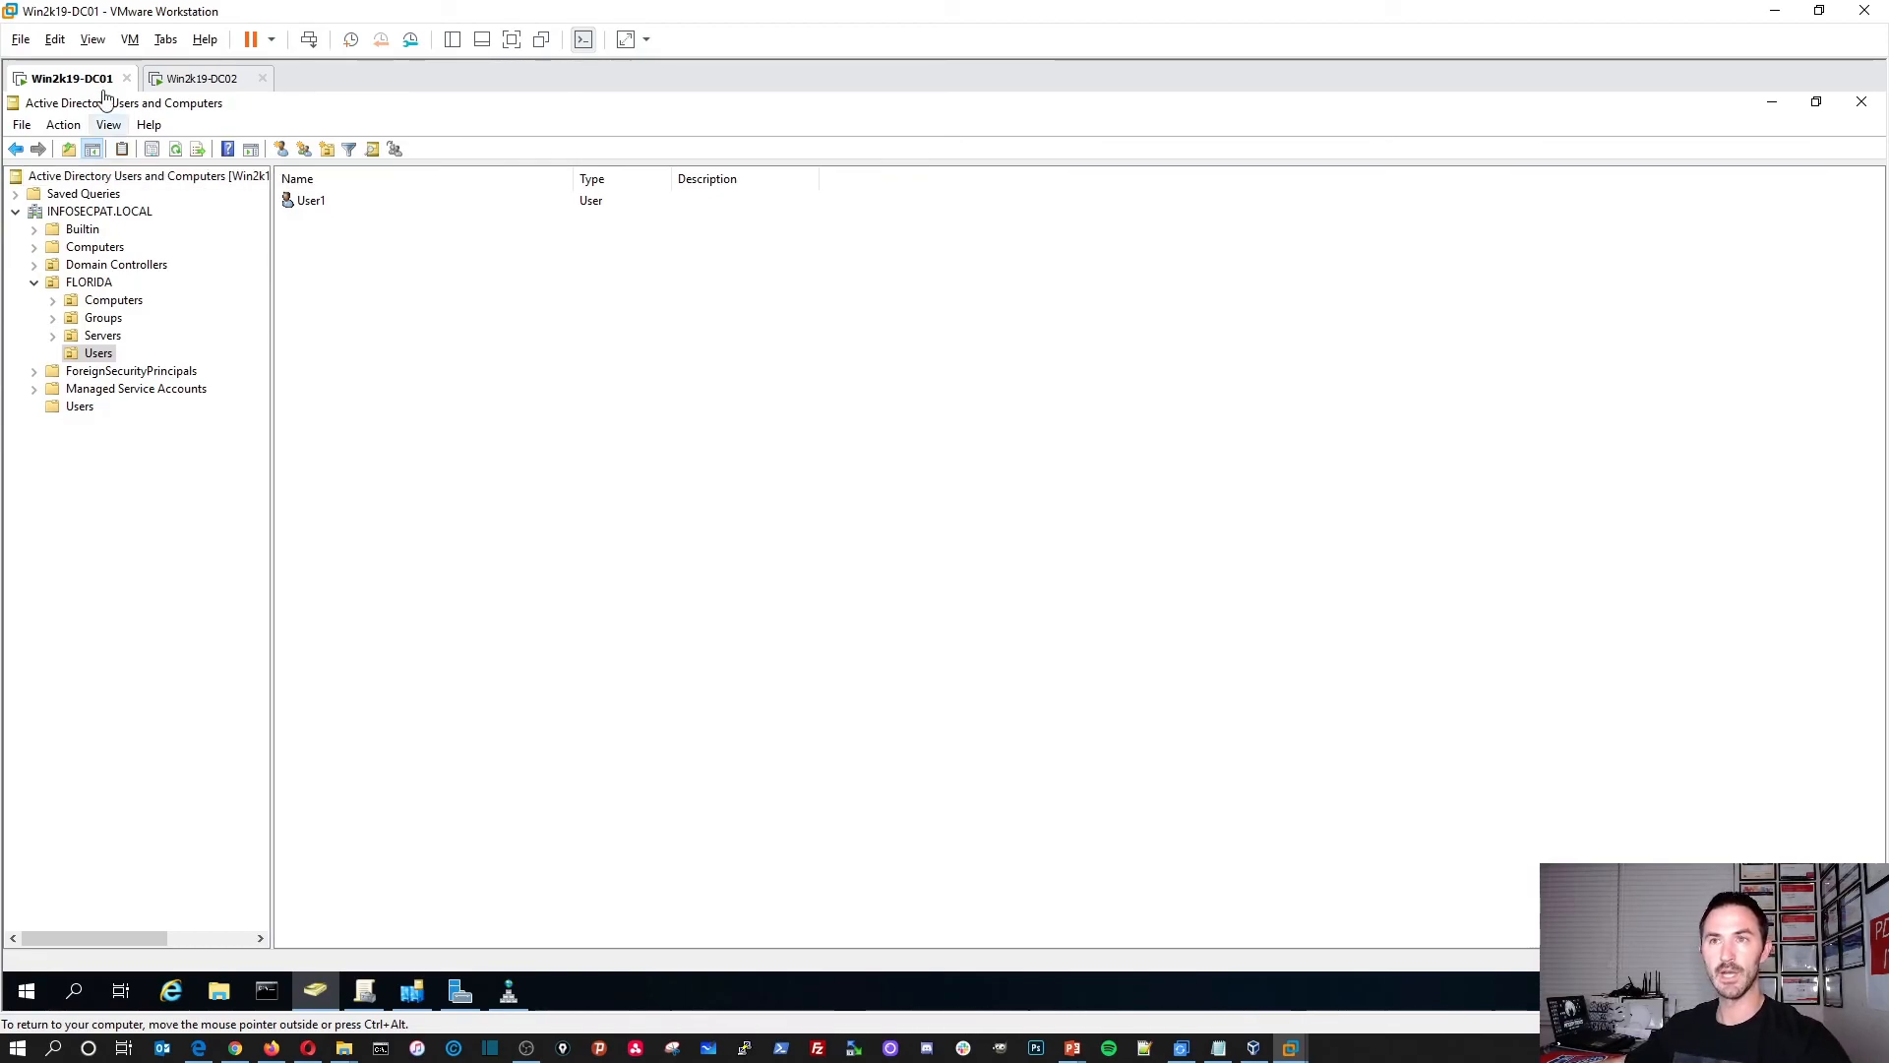
{"action": "right_click", "coordinate": [355, 327]}
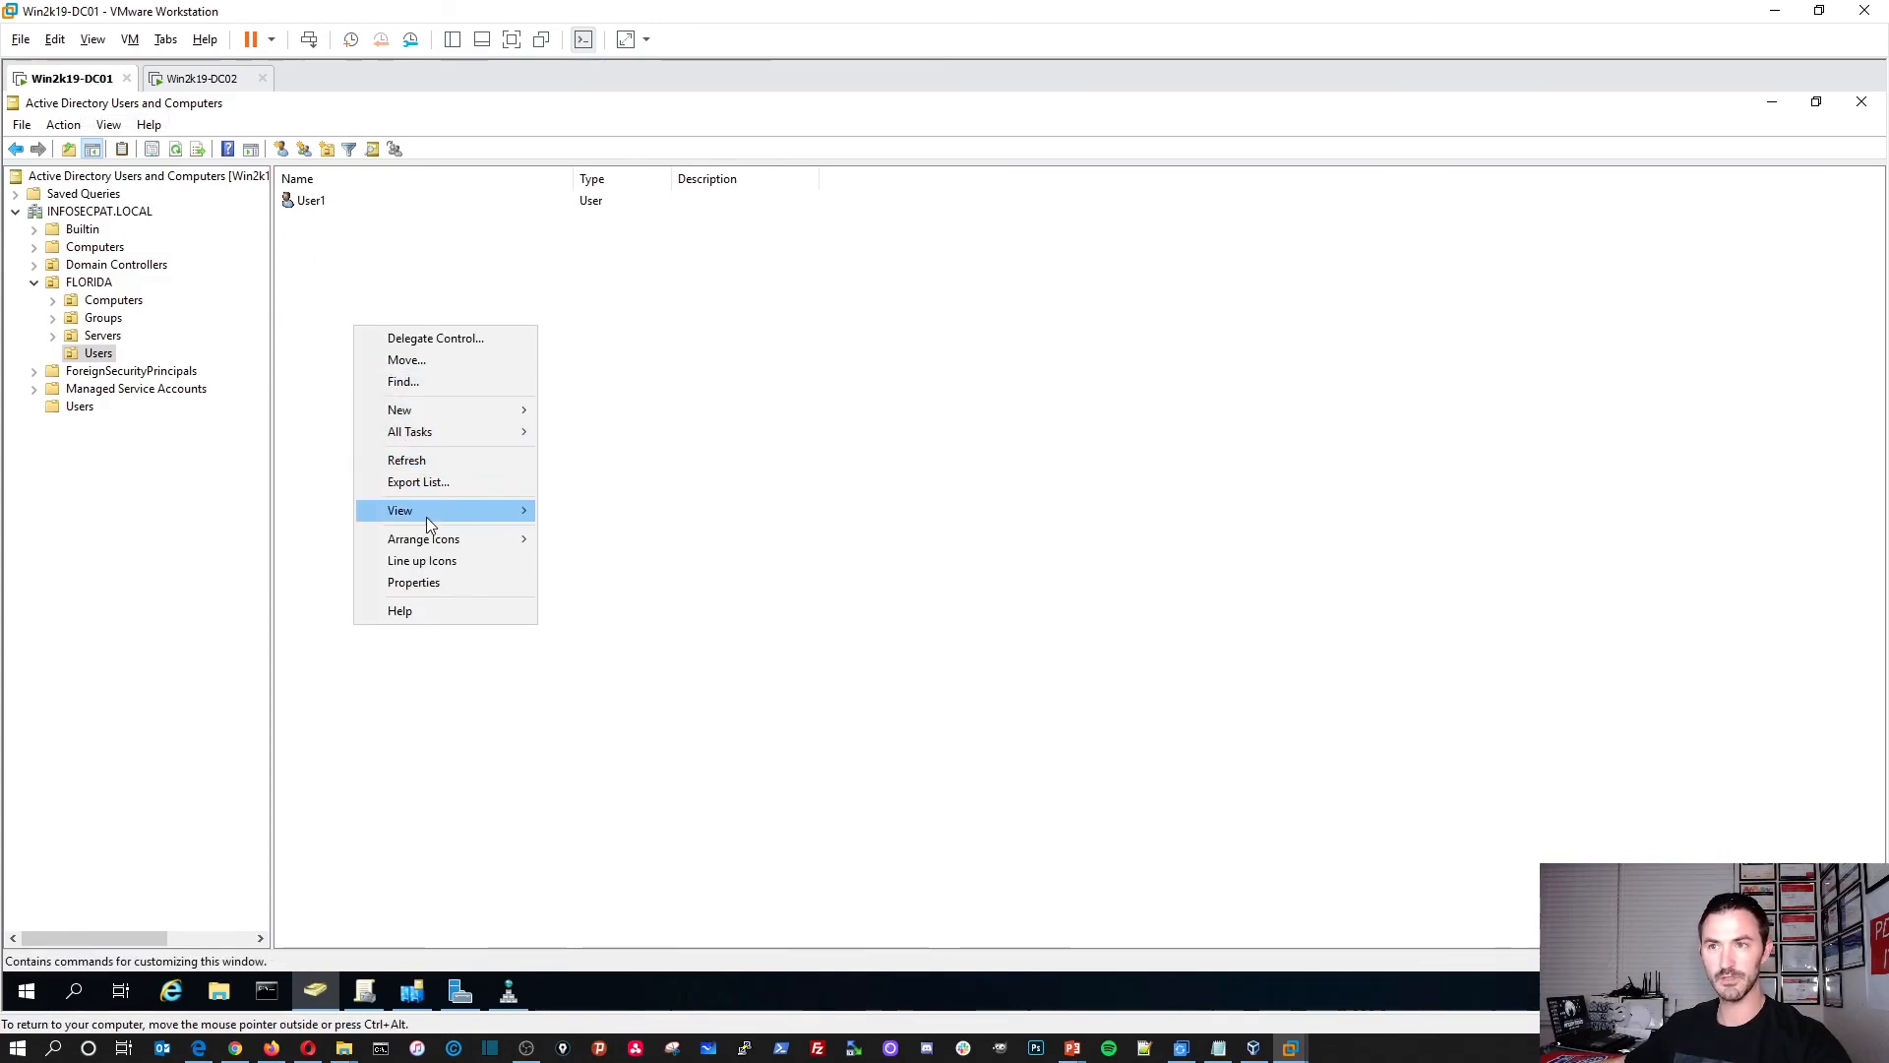
Step: Start a new user in FLORIDA Users named User2 with logon name User2
{"action": "mouse_move", "coordinate": [521, 410]}
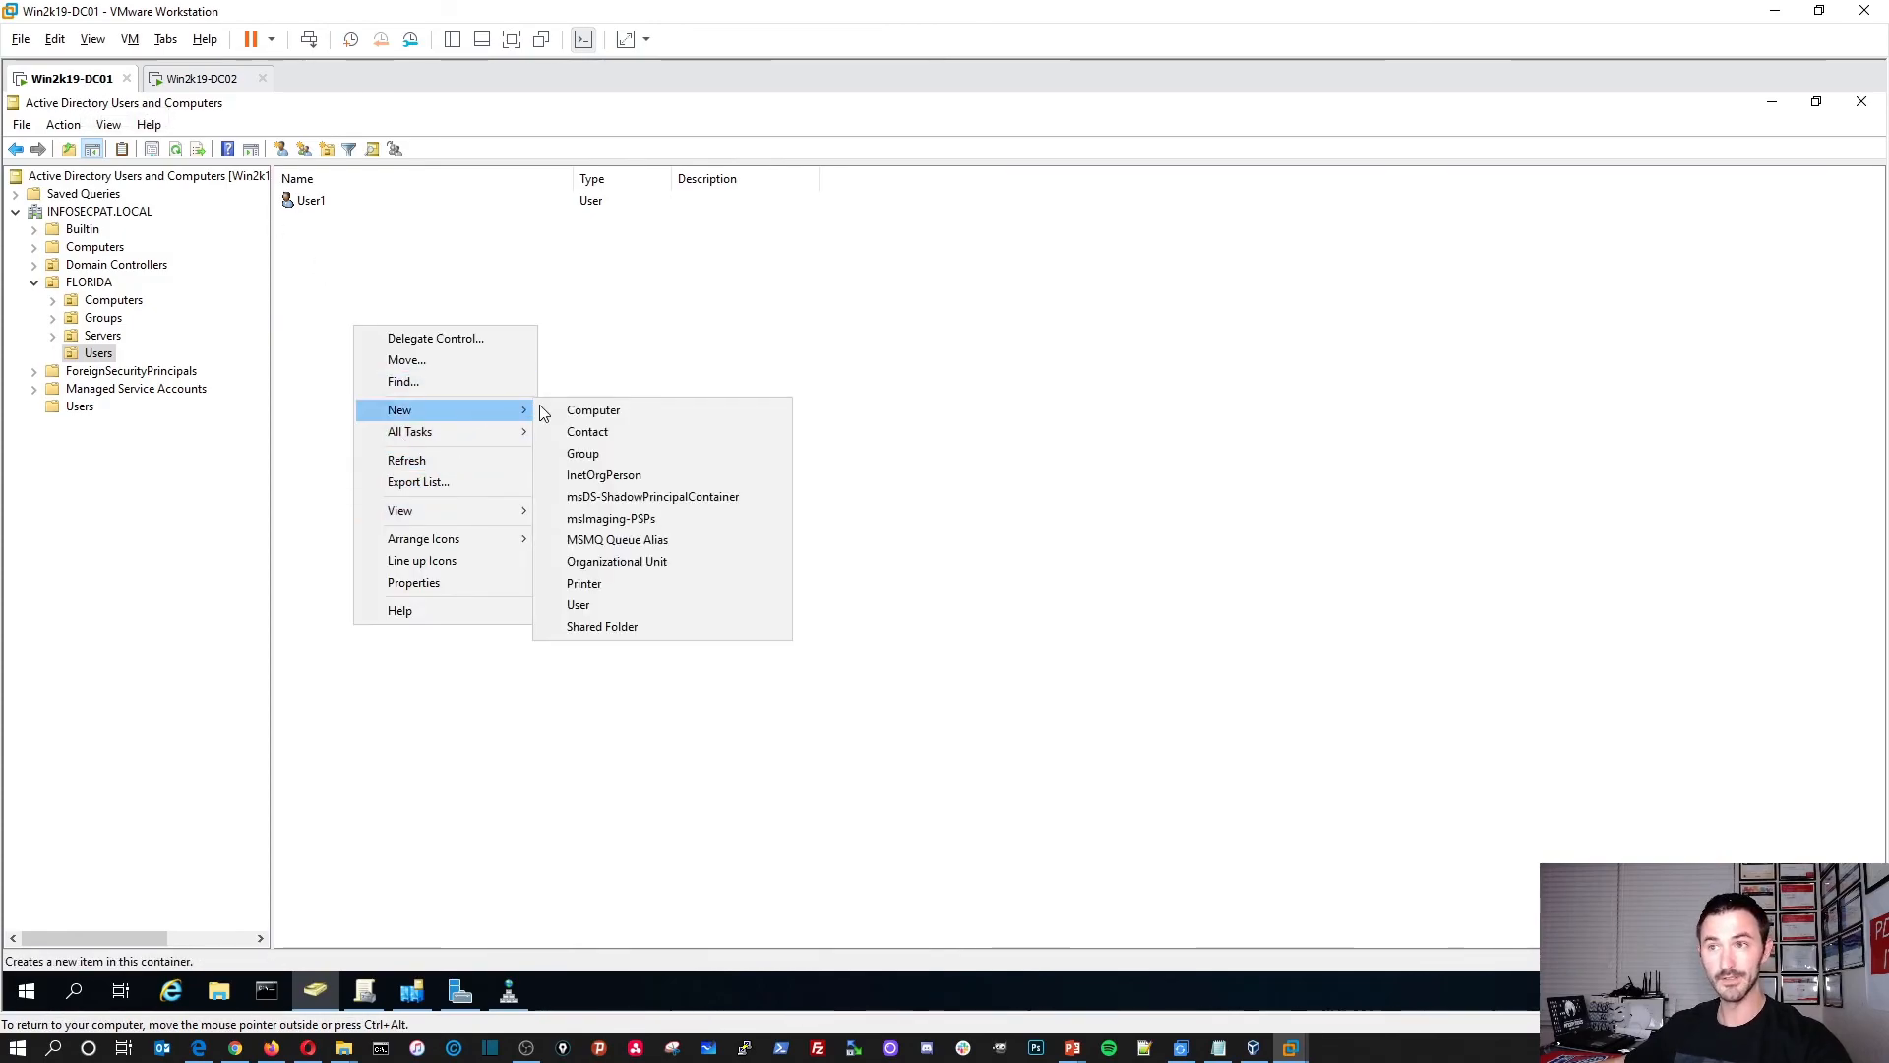
{"action": "left_click", "coordinate": [597, 605]}
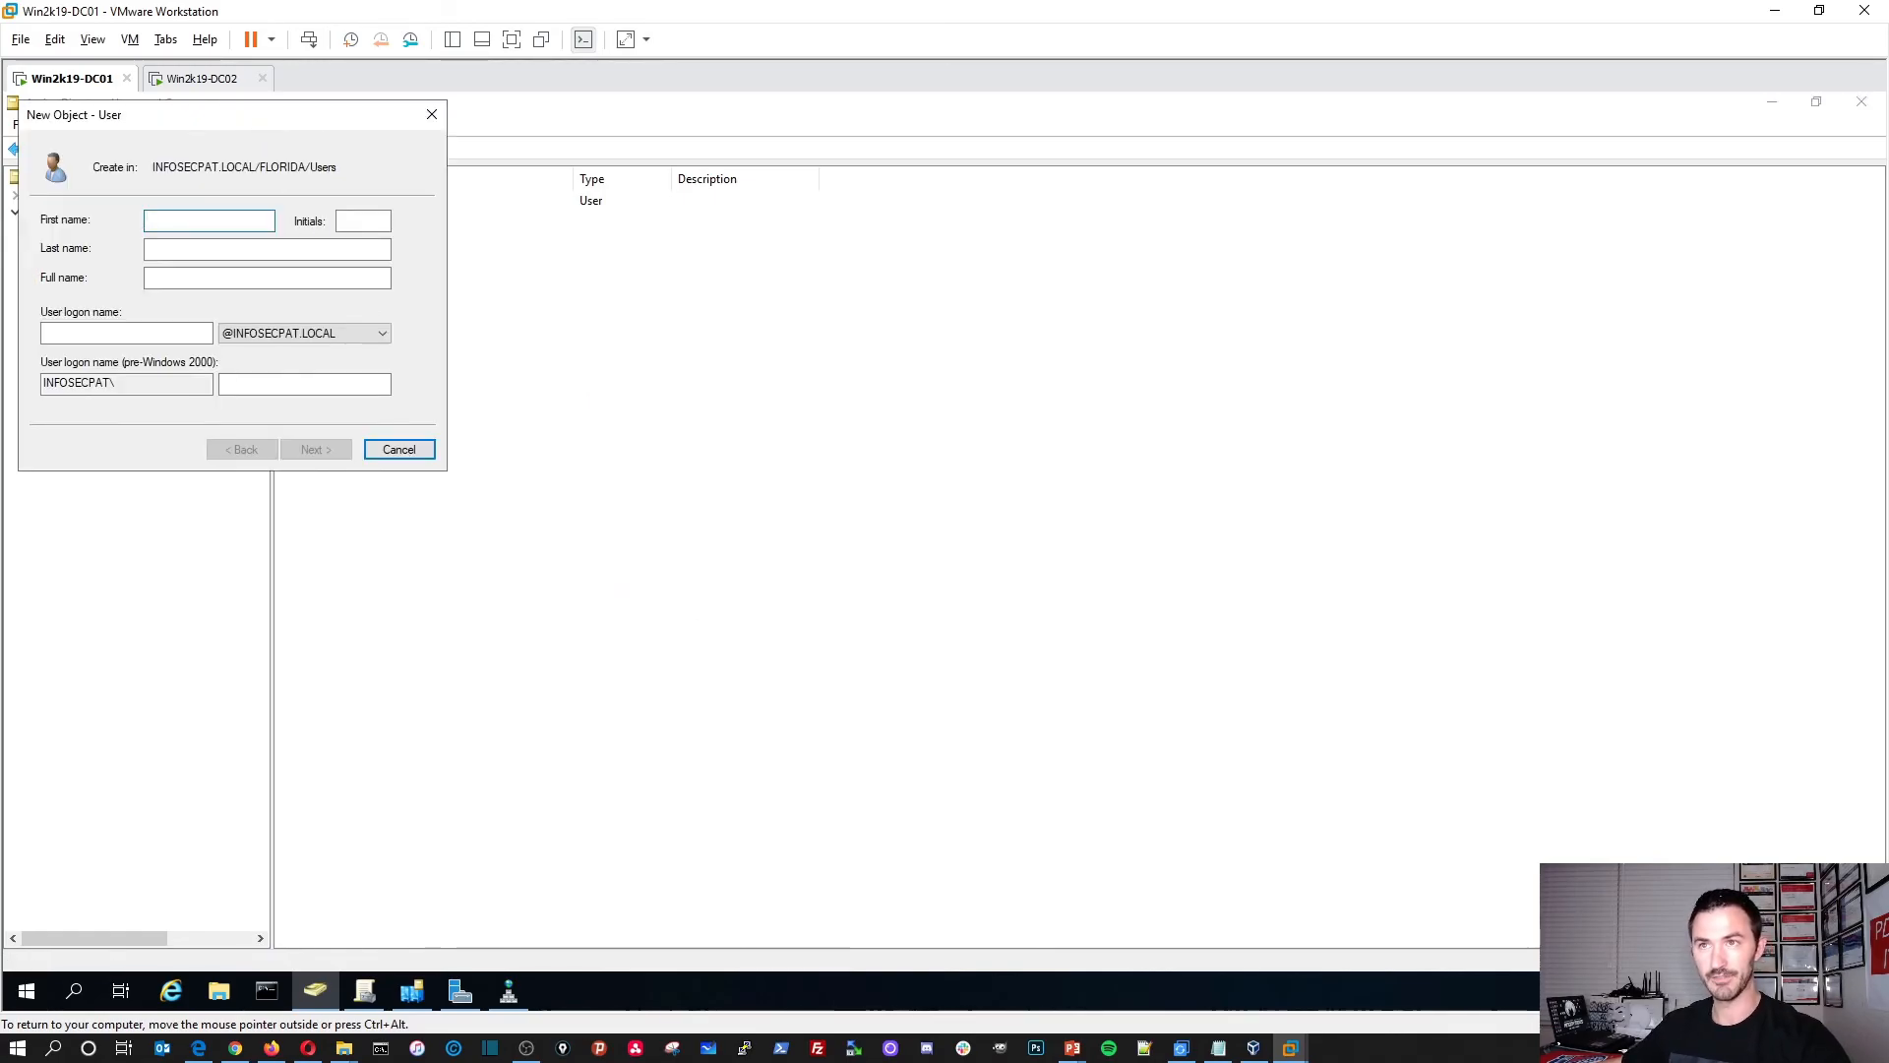
{"action": "type", "text": "User2"}
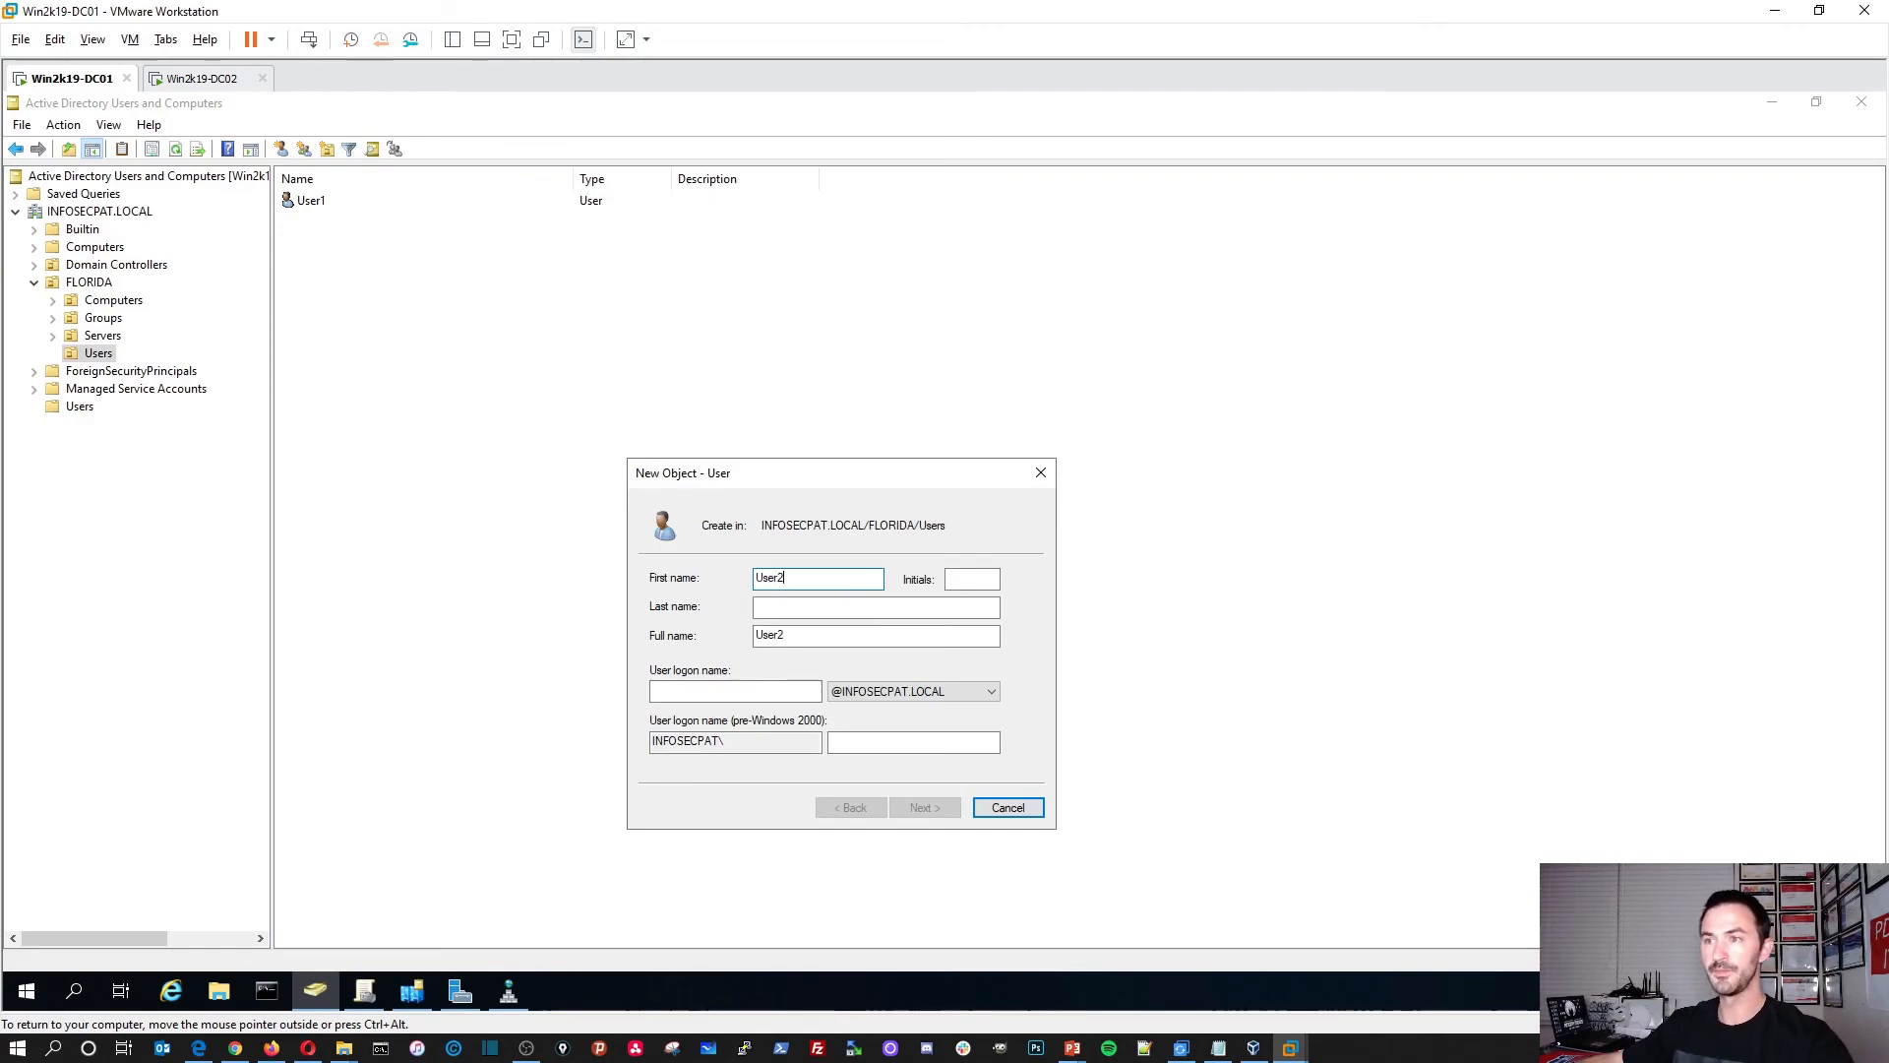
{"action": "key", "text": "ctrl+a"}
{"action": "key", "text": "ctrl+c"}
{"action": "left_click", "coordinate": [756, 693]}
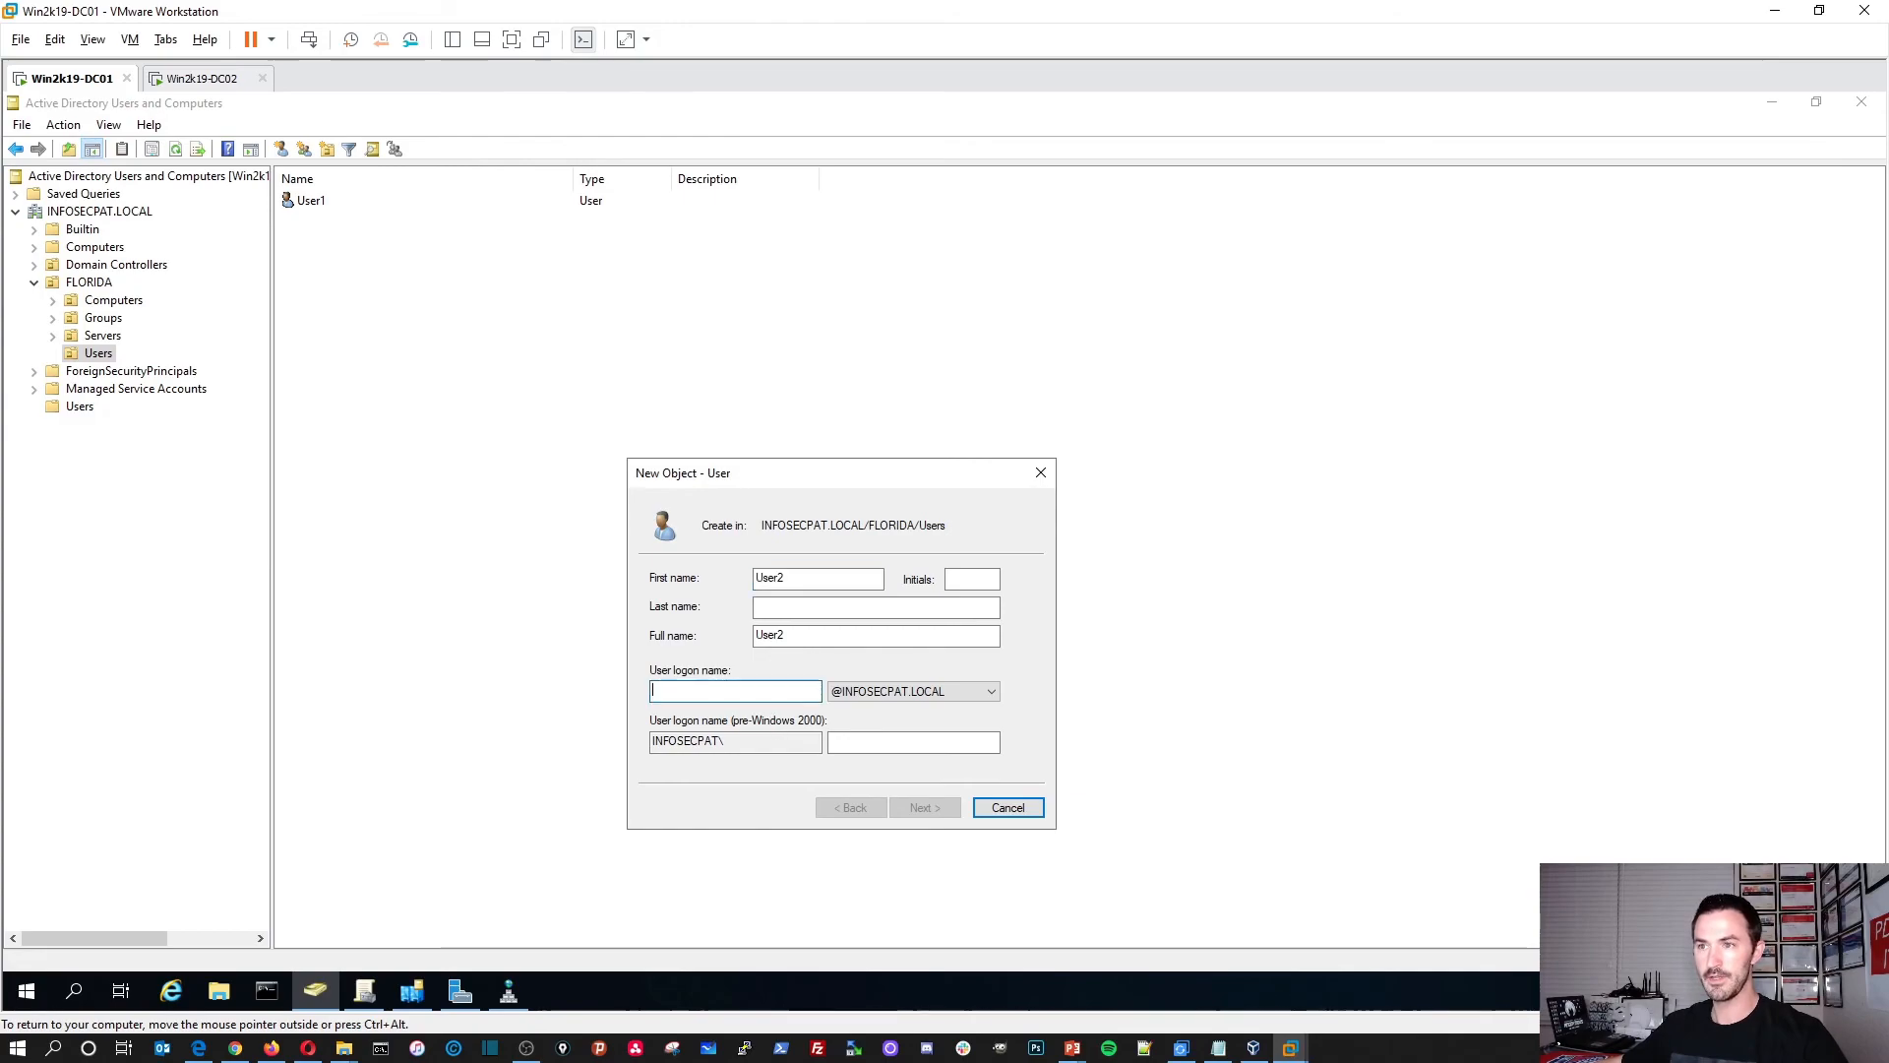
{"action": "key", "text": "ctrl+v"}
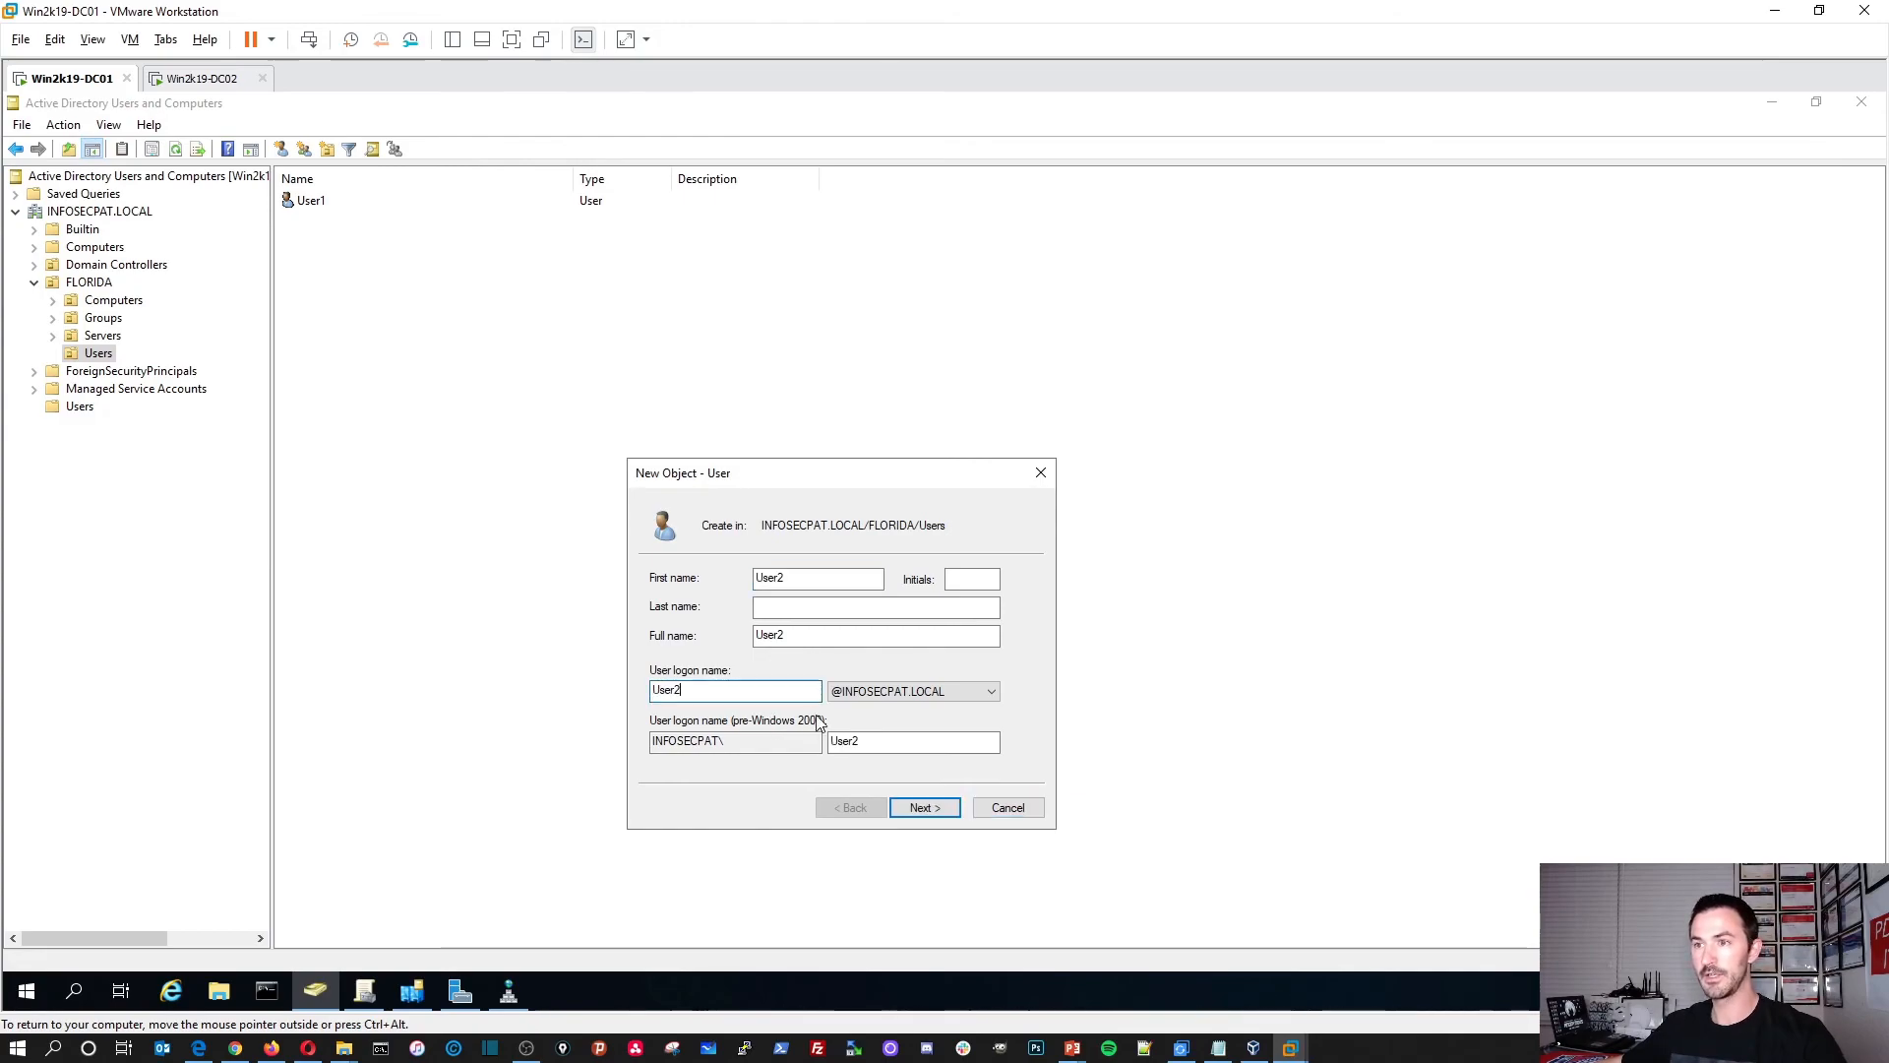
{"action": "left_click", "coordinate": [929, 812]}
Step: Give User2 a password that cannot be changed and never expires, and finish creation
{"action": "type", "text": "Password12345"}
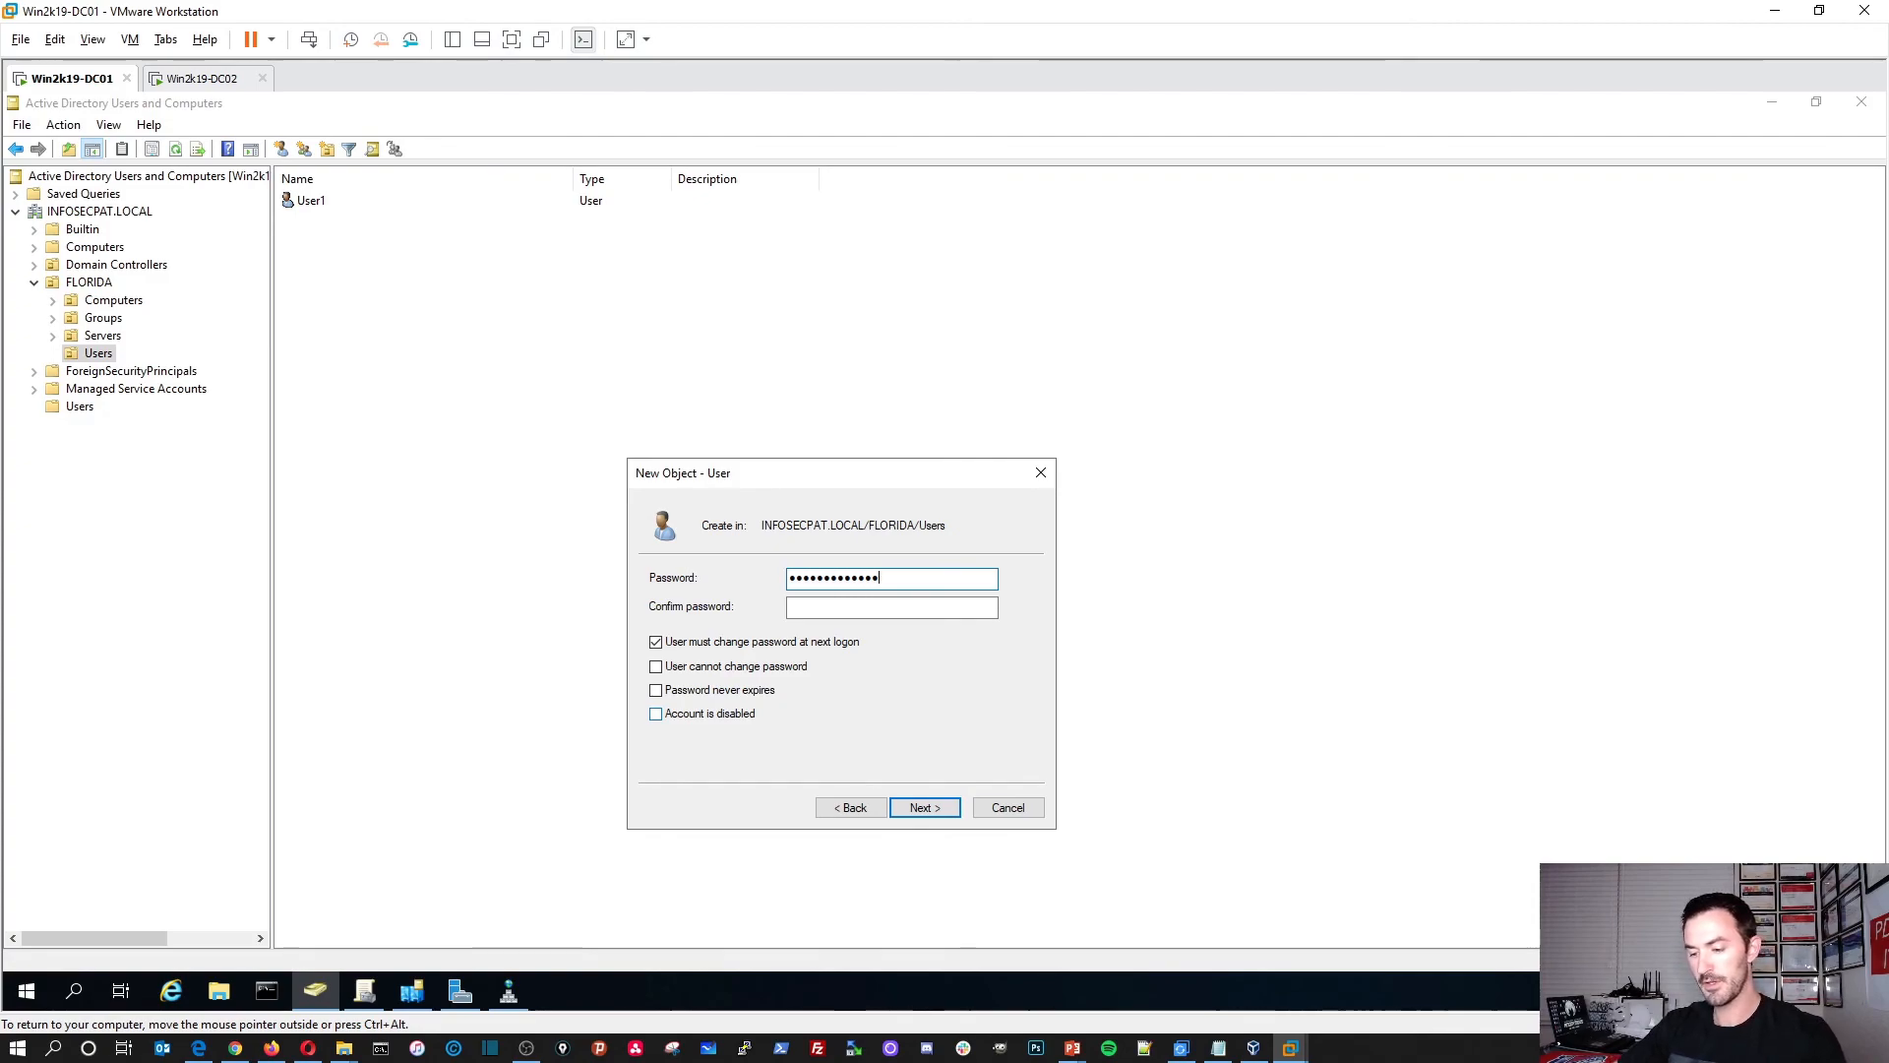
{"action": "key", "text": "Tab"}
{"action": "type", "text": "Password1"}
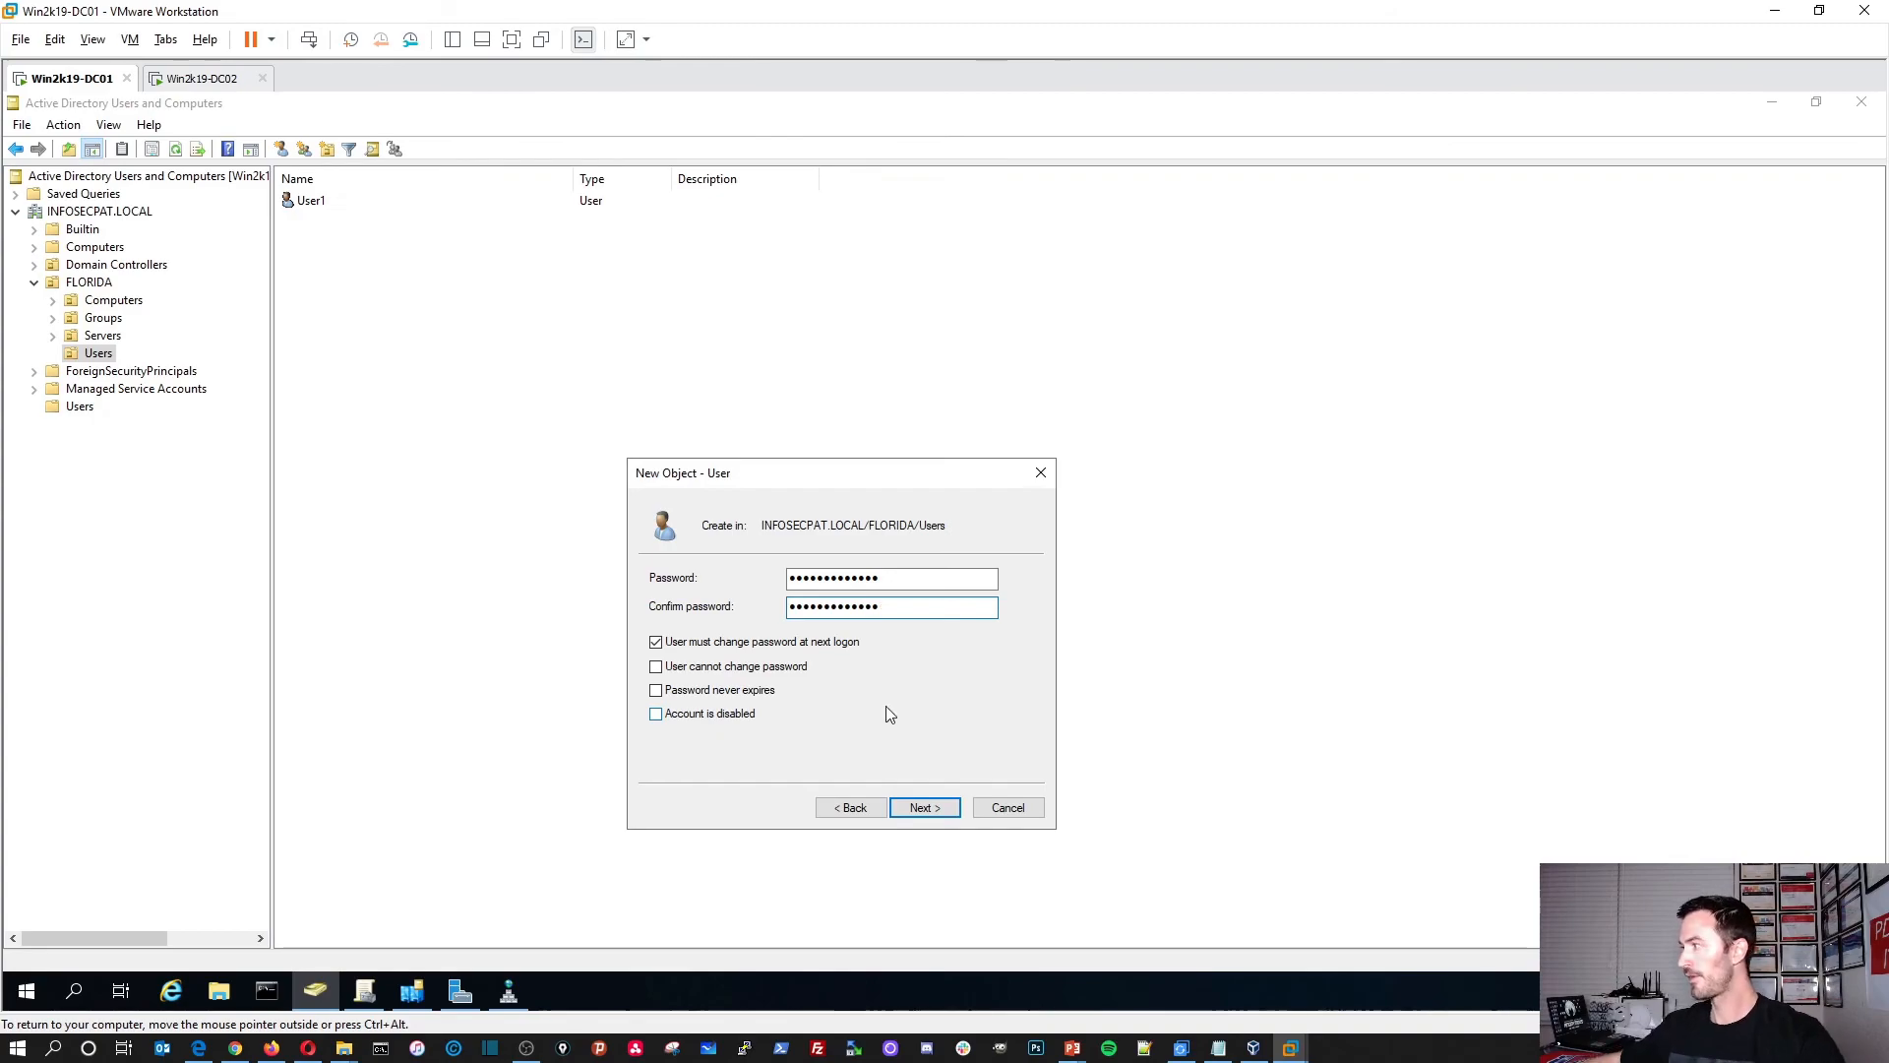
{"action": "left_click", "coordinate": [719, 645]}
{"action": "left_click", "coordinate": [713, 668]}
{"action": "left_click", "coordinate": [701, 692]}
{"action": "left_click", "coordinate": [923, 807]}
{"action": "left_click", "coordinate": [923, 807]}
{"action": "right_click", "coordinate": [579, 504]}
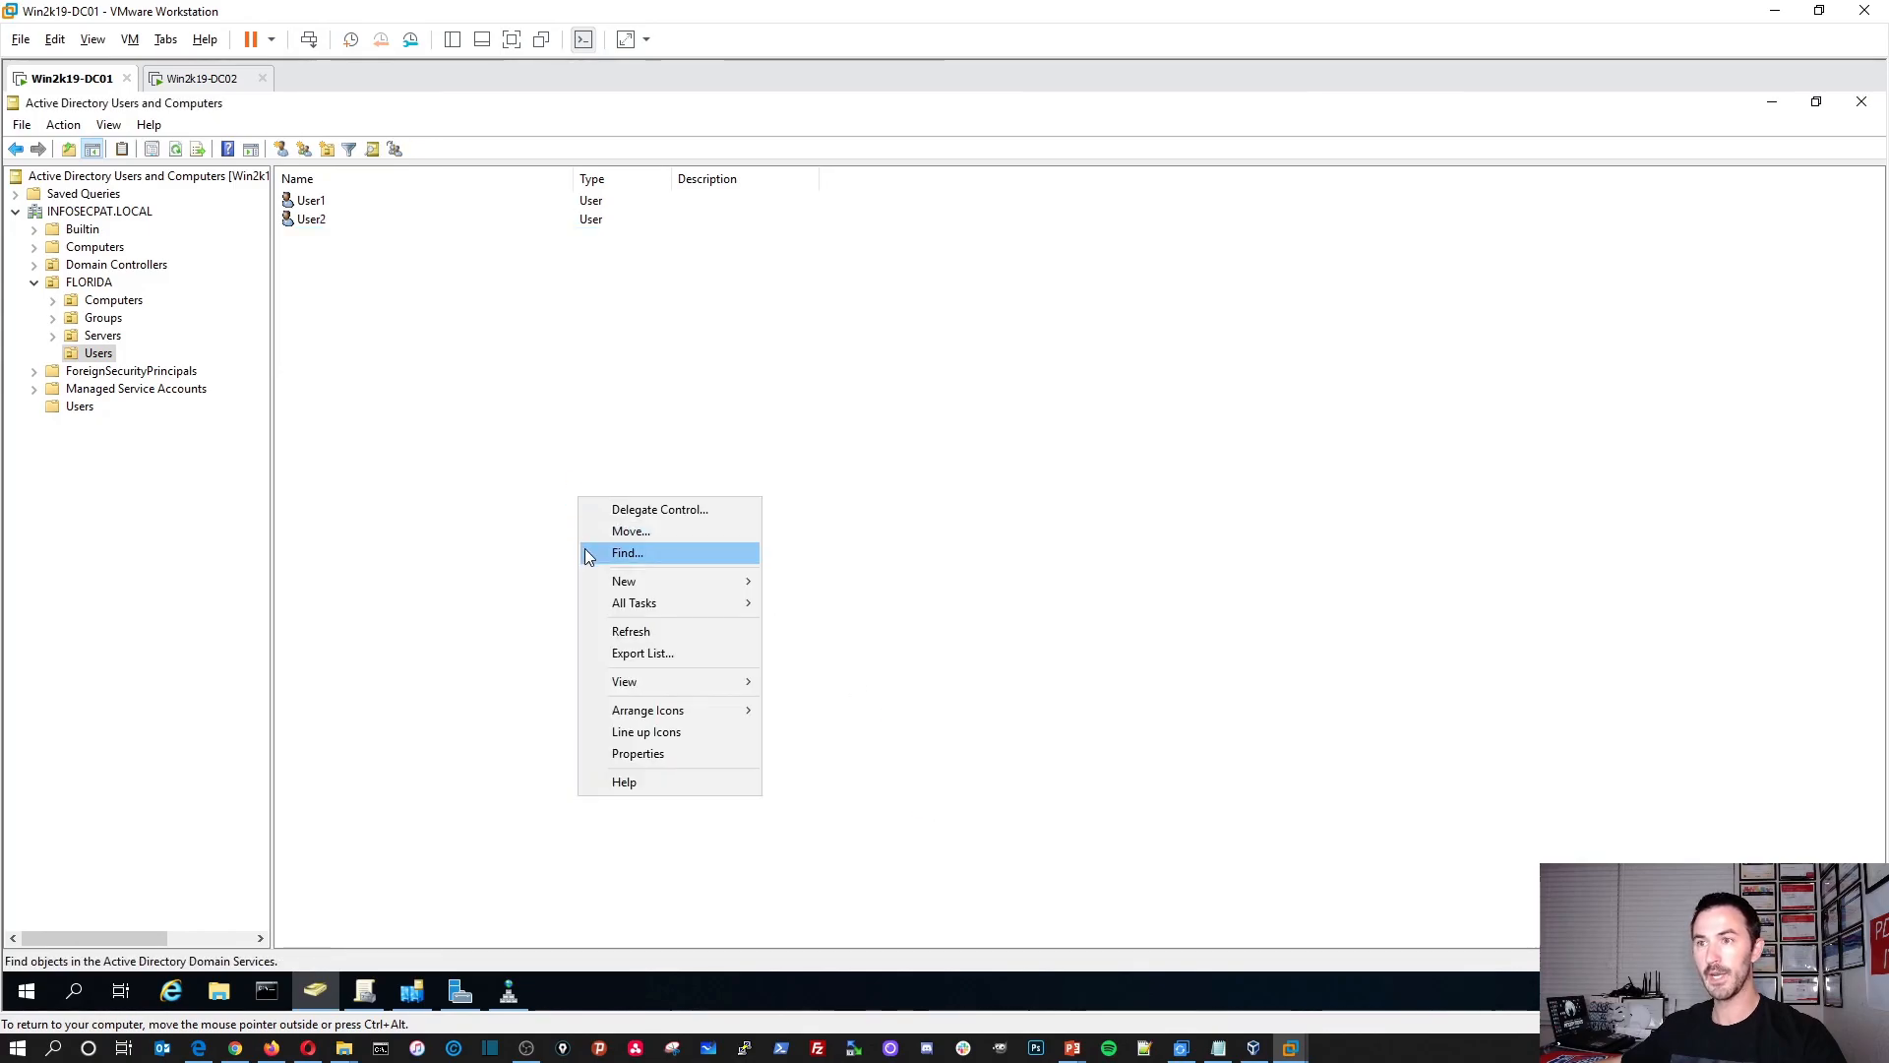
Step: Refresh Users on DC01 and DC02 to confirm User2 replicated, then bring up PowerPoint
{"action": "left_click", "coordinate": [612, 629]}
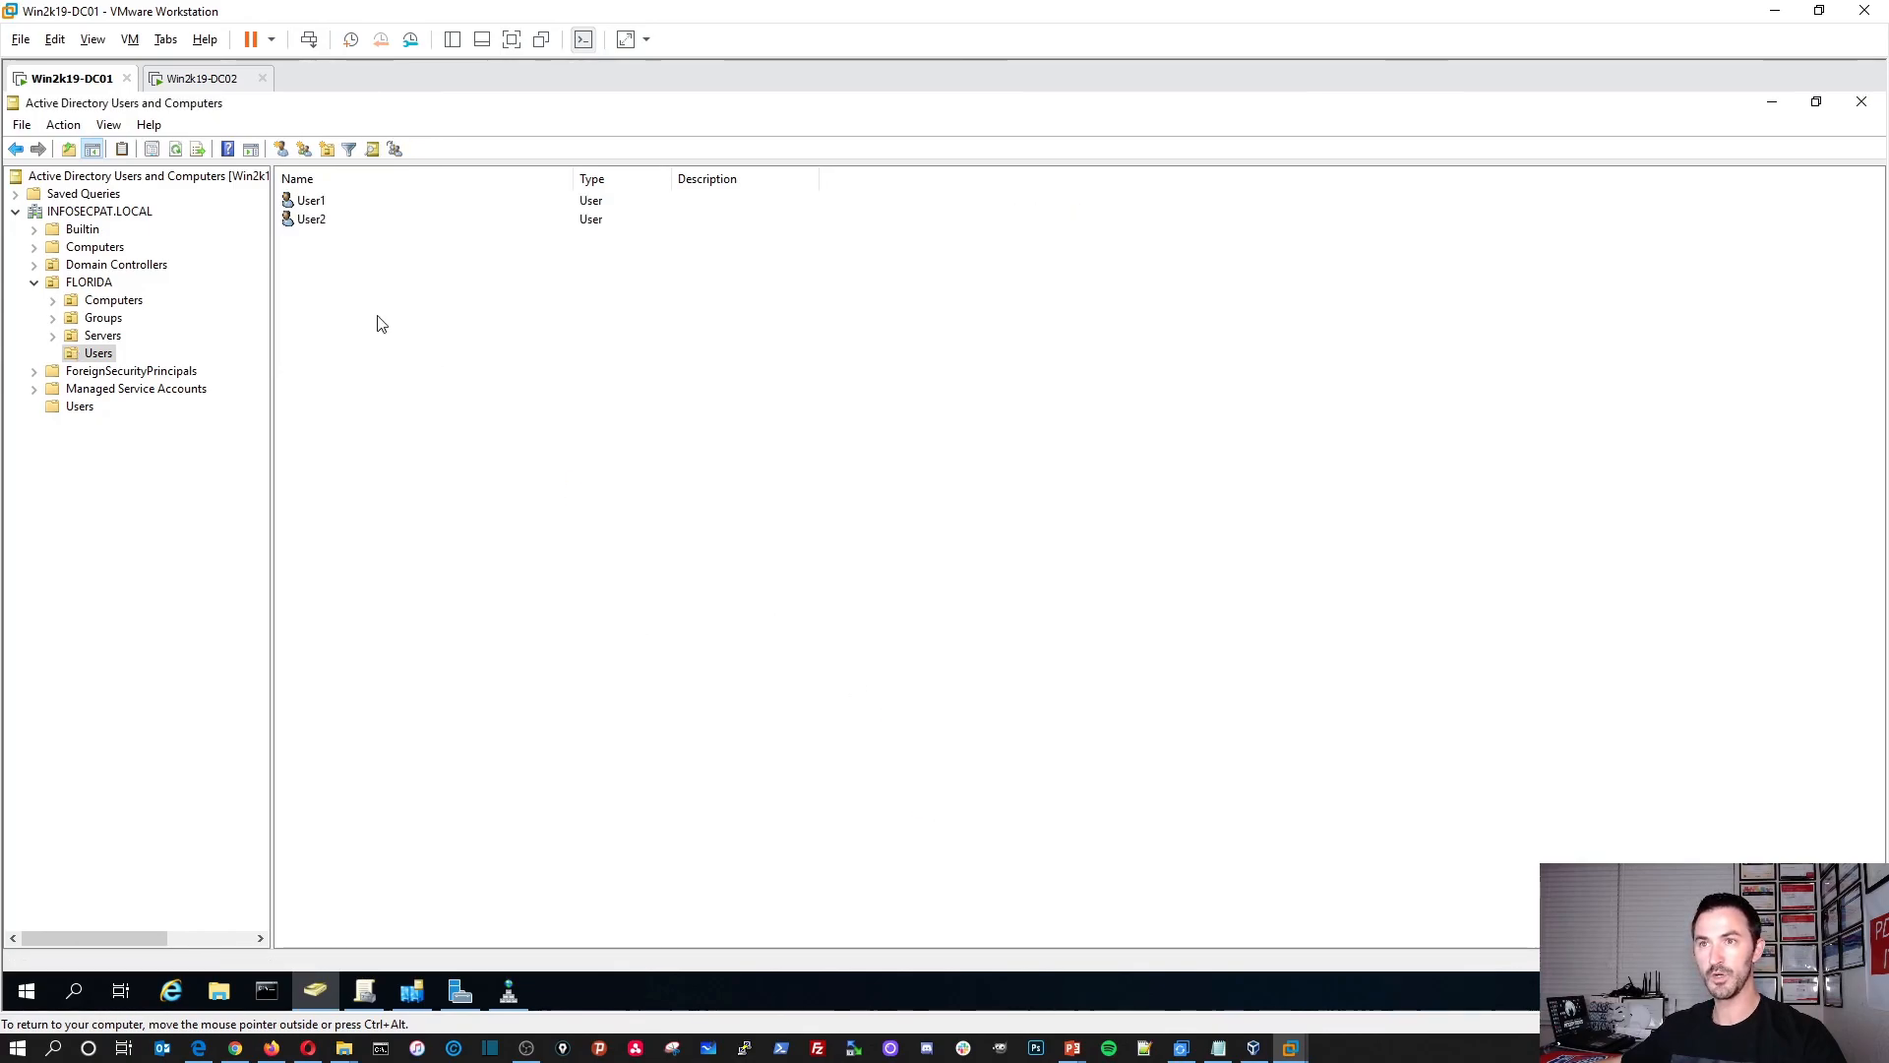
{"action": "left_click", "coordinate": [195, 79]}
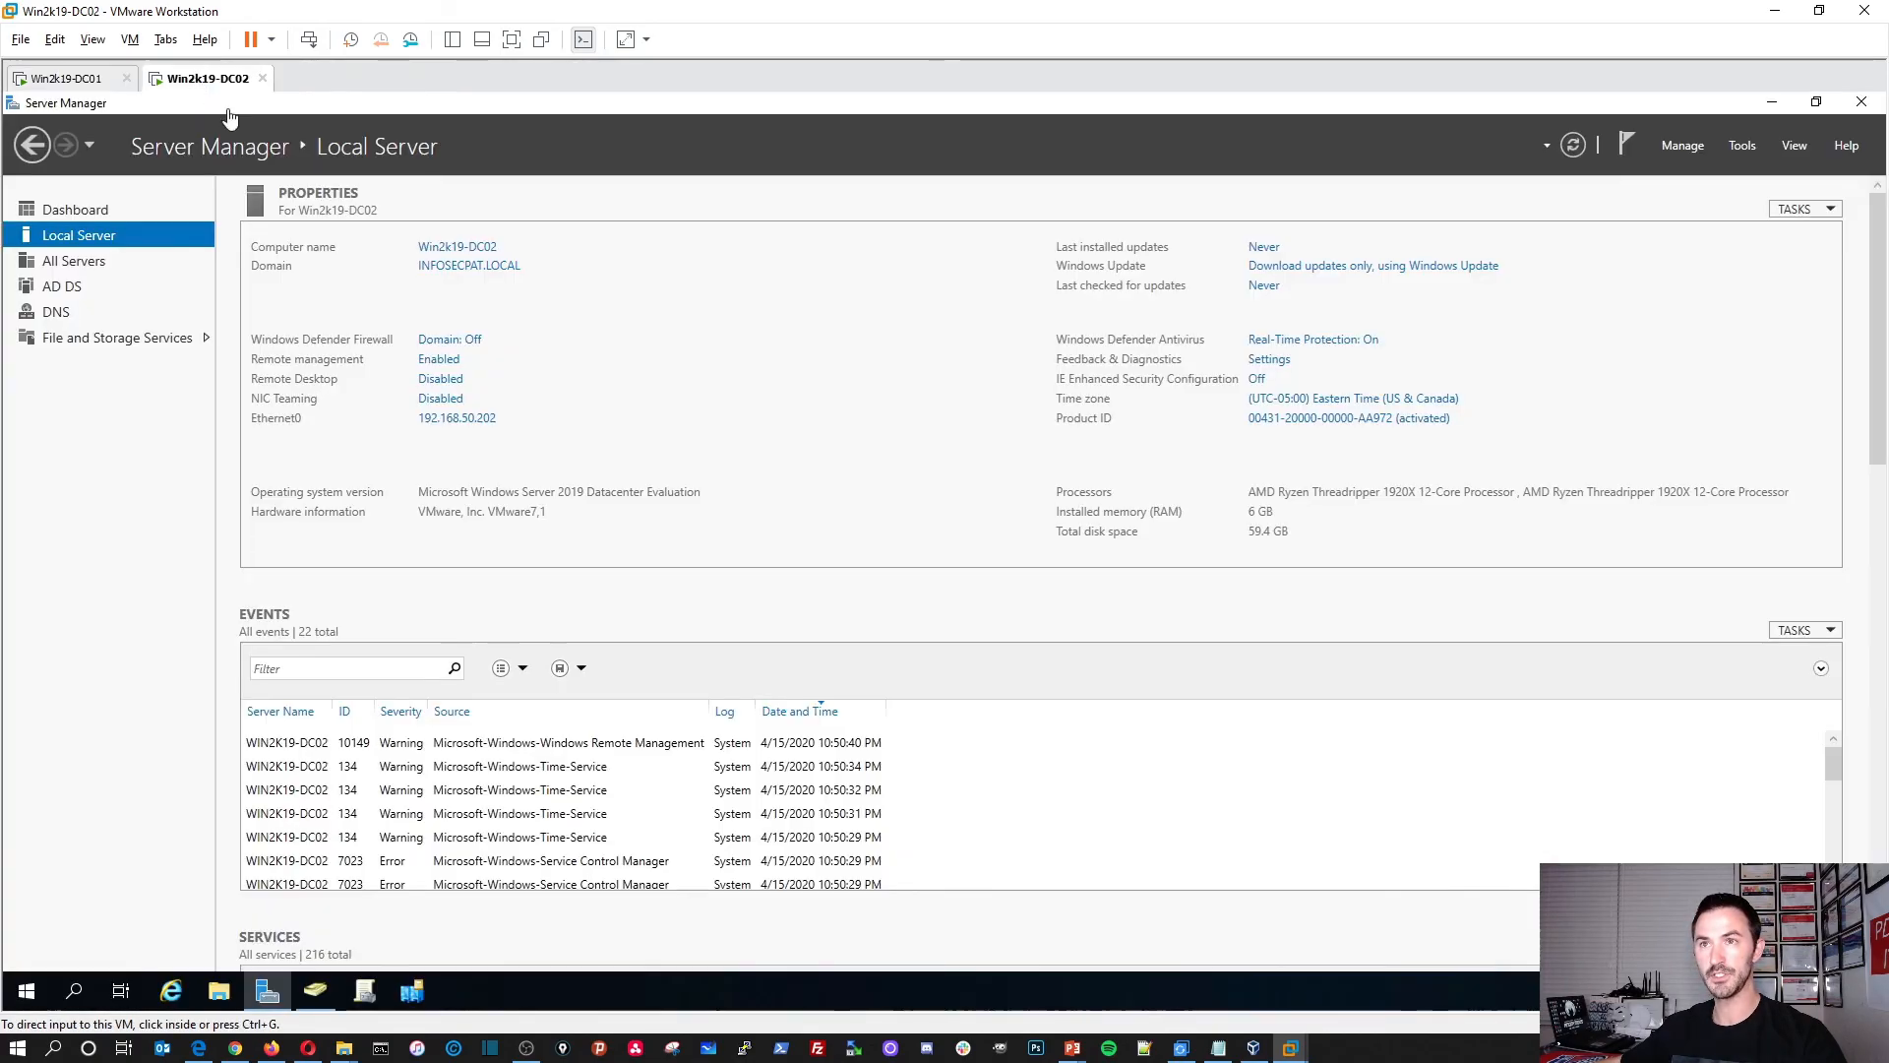
{"action": "left_click", "coordinate": [1861, 102]}
{"action": "right_click", "coordinate": [421, 347]}
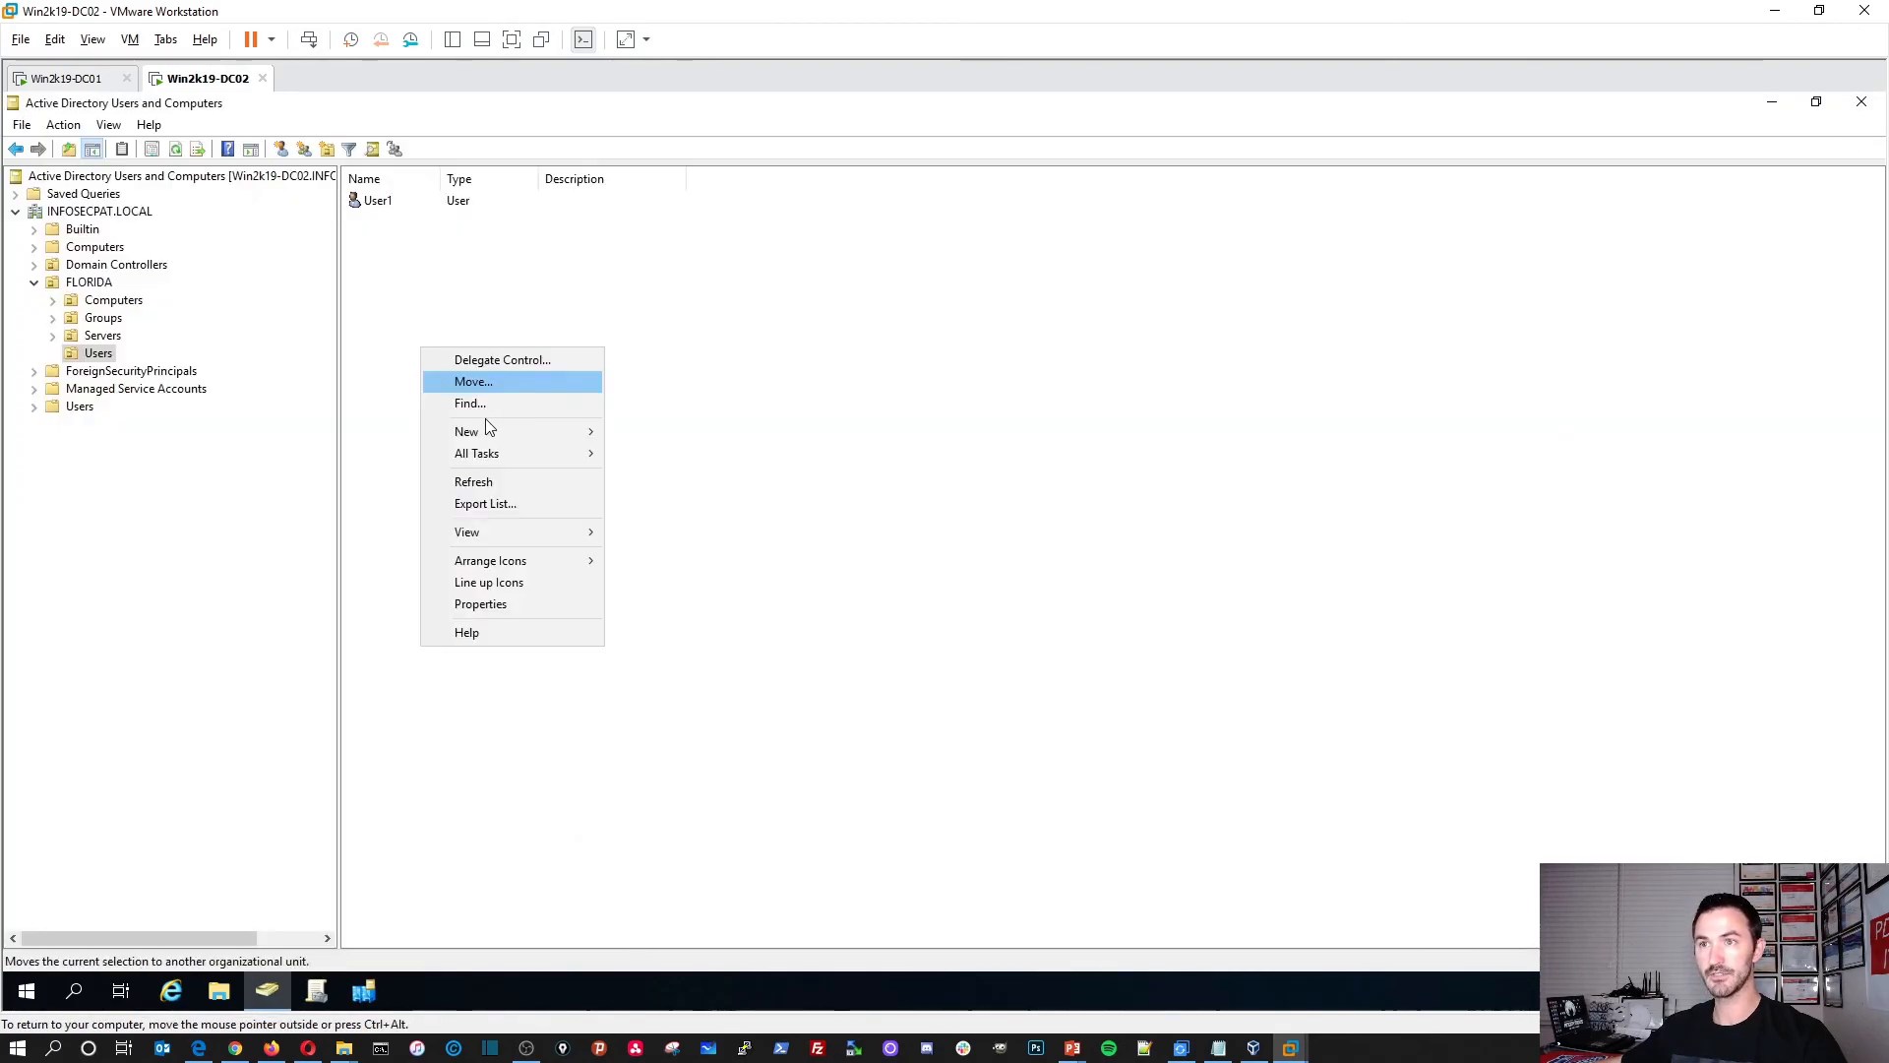
{"action": "left_click", "coordinate": [488, 485]}
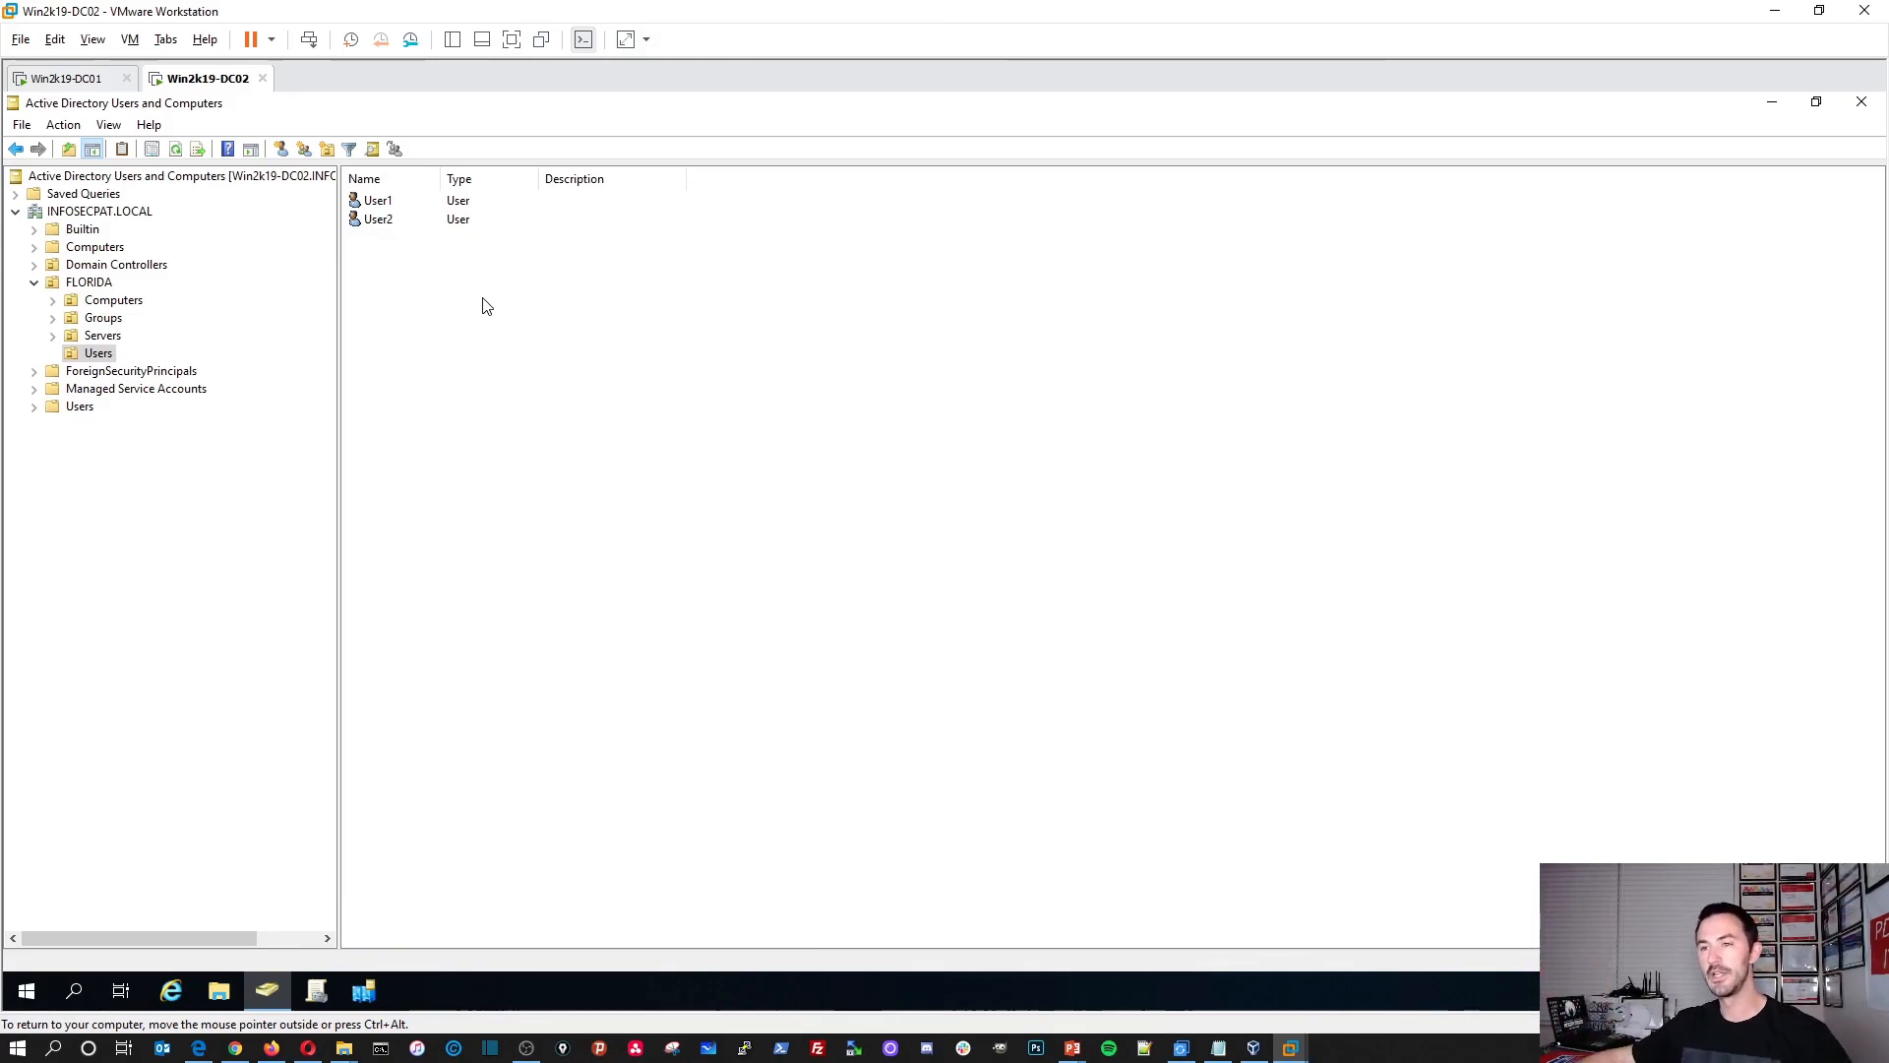
{"action": "mouse_move", "coordinate": [1081, 1051]}
{"action": "left_click", "coordinate": [1131, 994]}
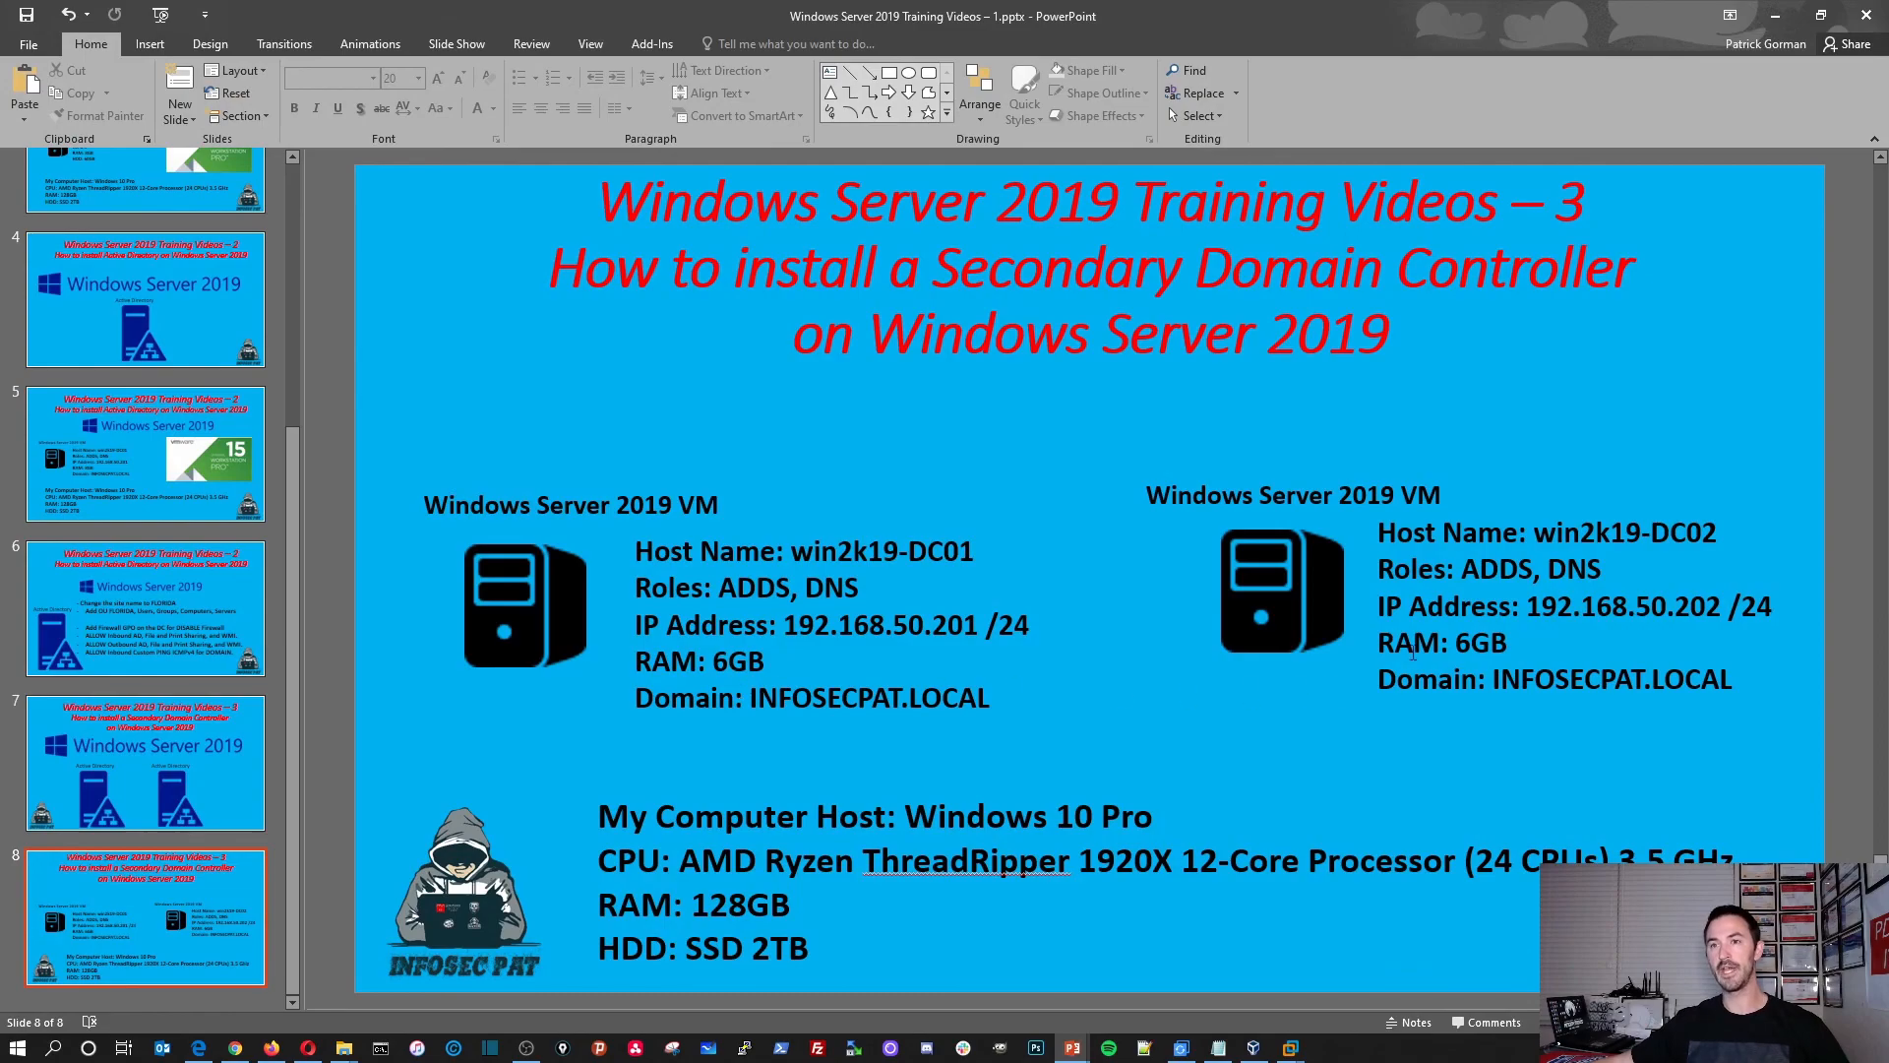